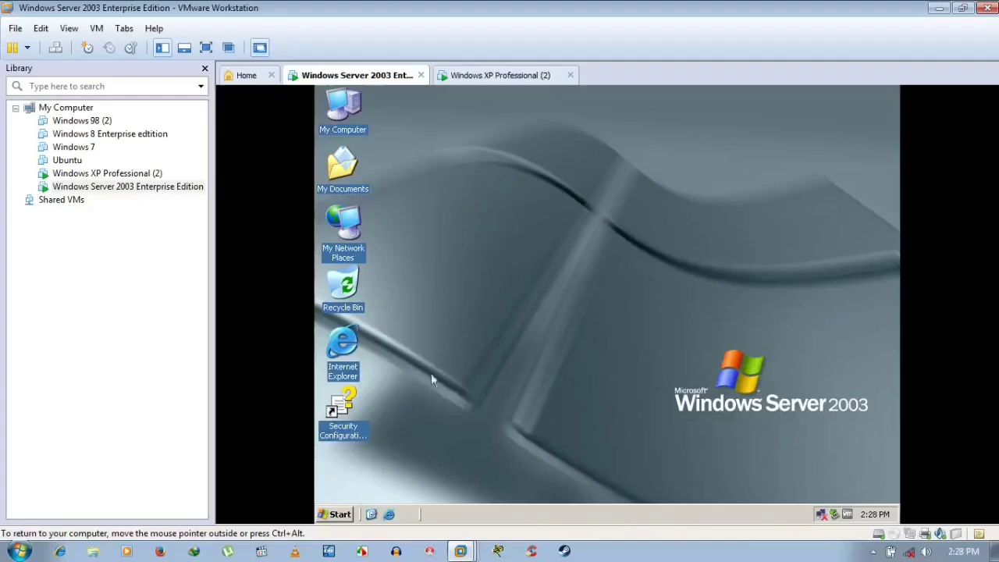
- Open the Server 2003 VM's Start menu and close it without launching anything
click(346, 516)
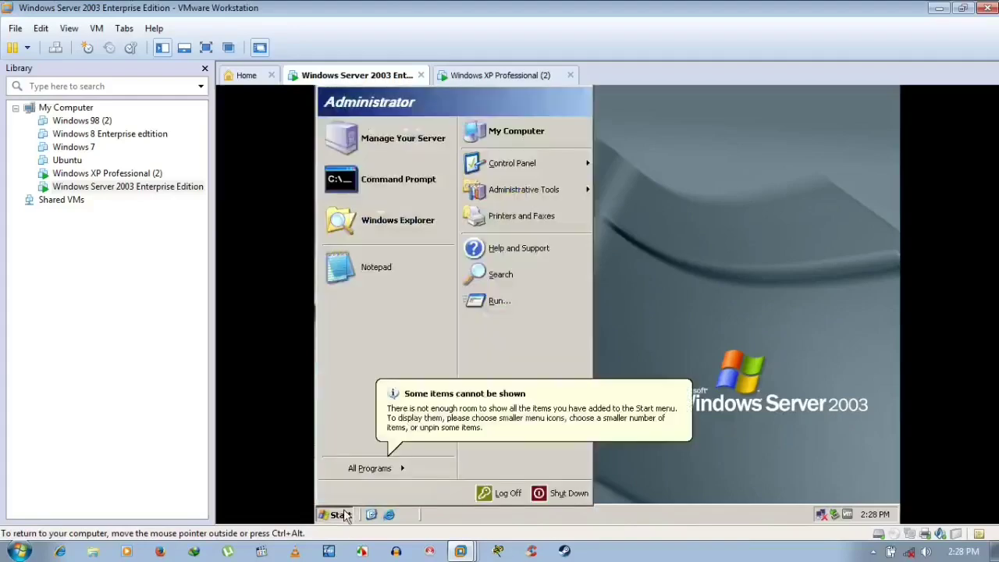
mouse_move(388, 475)
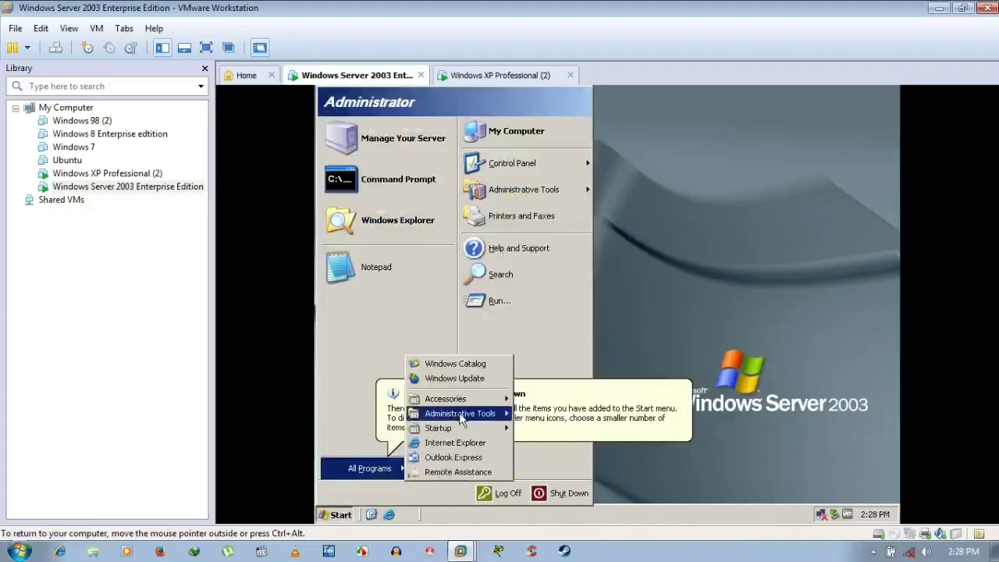
mouse_move(461, 419)
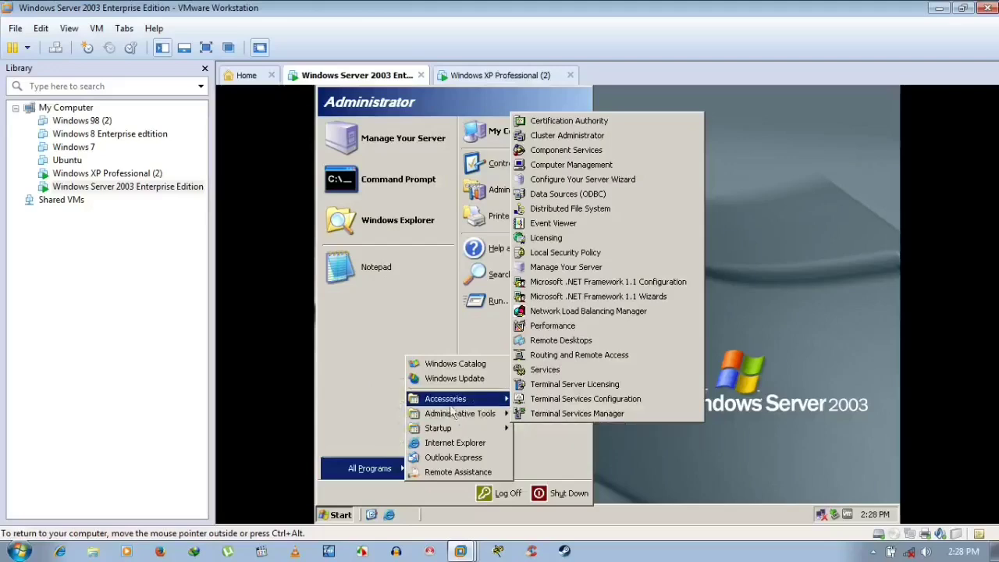
mouse_move(449, 399)
click(836, 309)
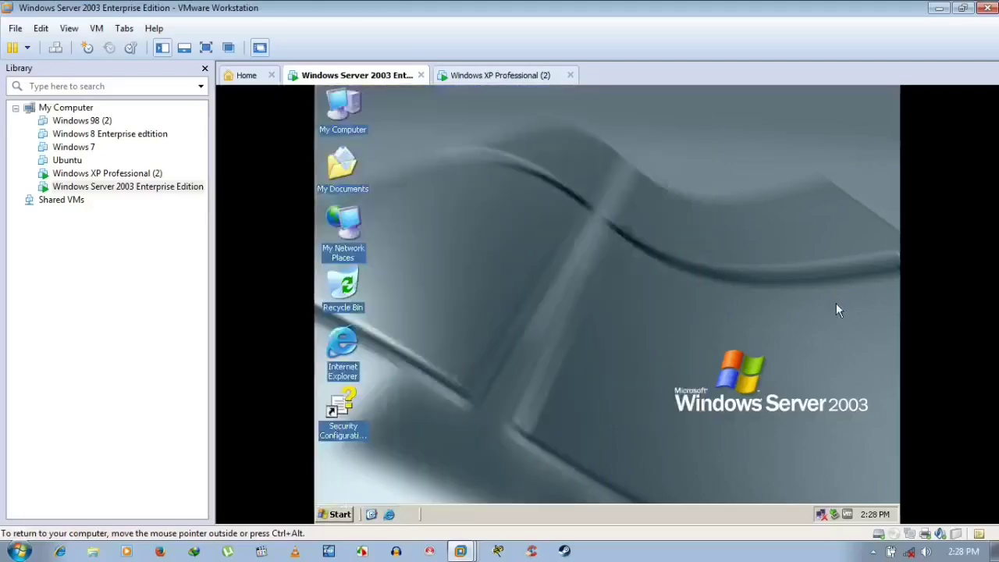
- Mark the Server 2003 network adapter Connected, apply, and dismiss the bridge error
click(916, 535)
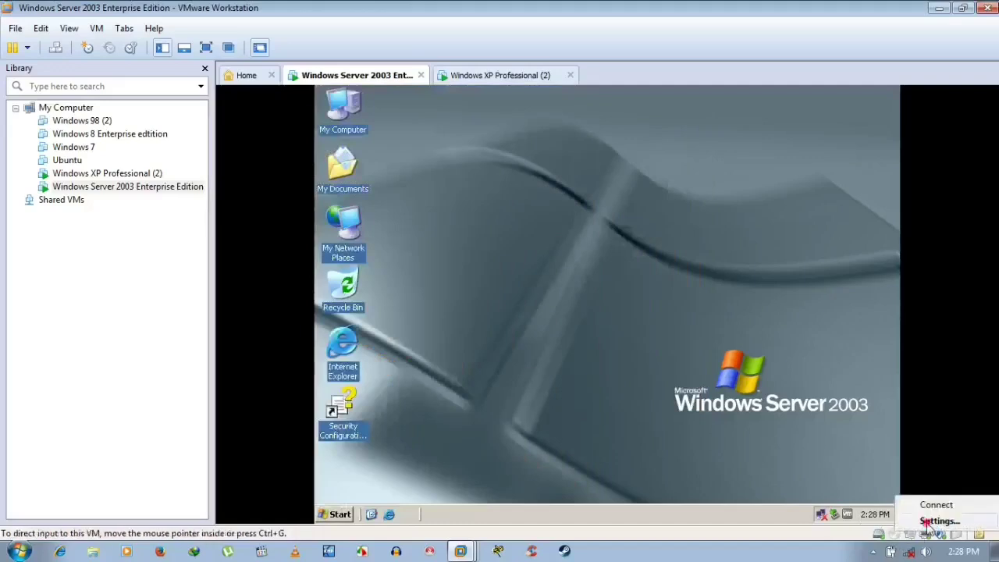
click(928, 521)
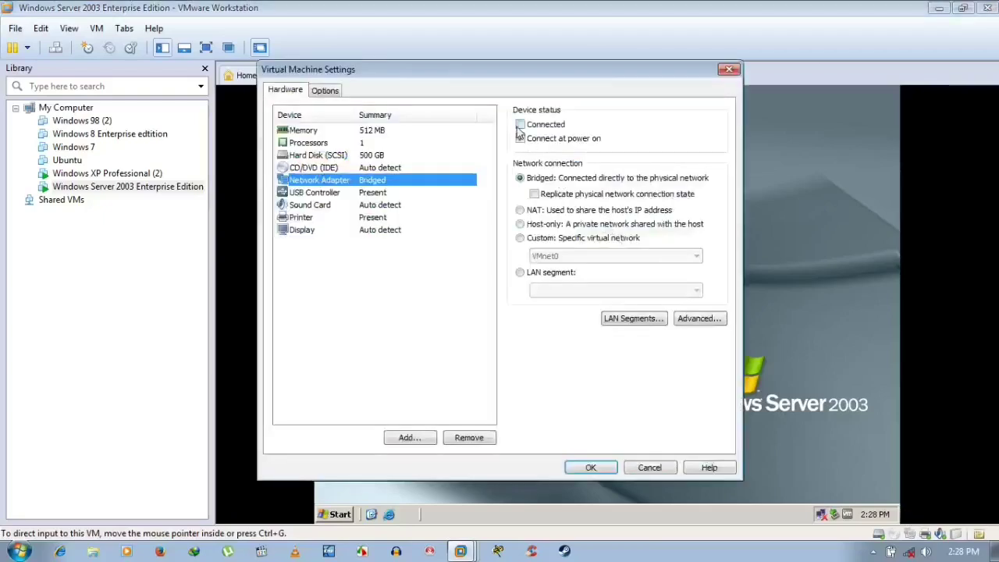
click(520, 125)
click(591, 467)
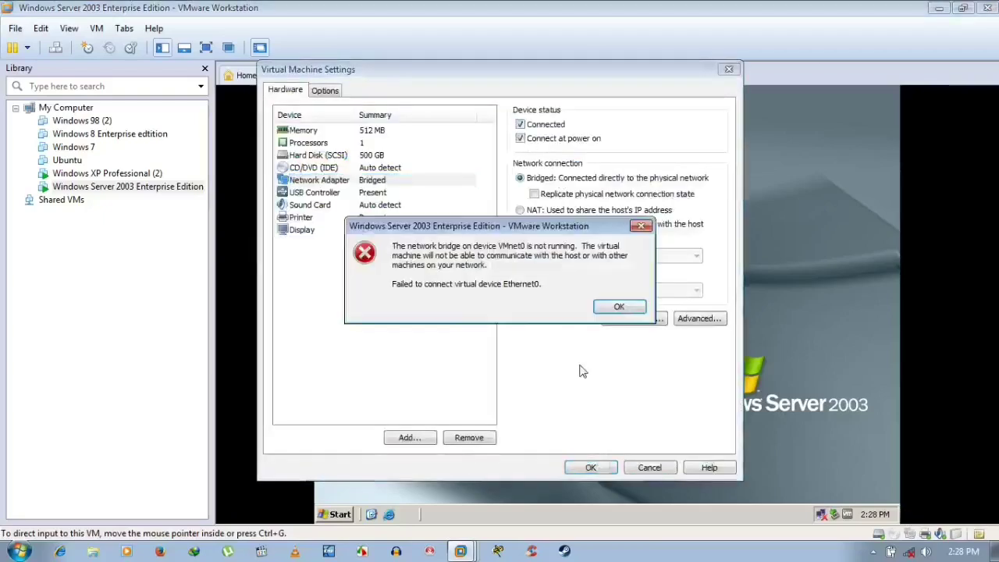
click(617, 307)
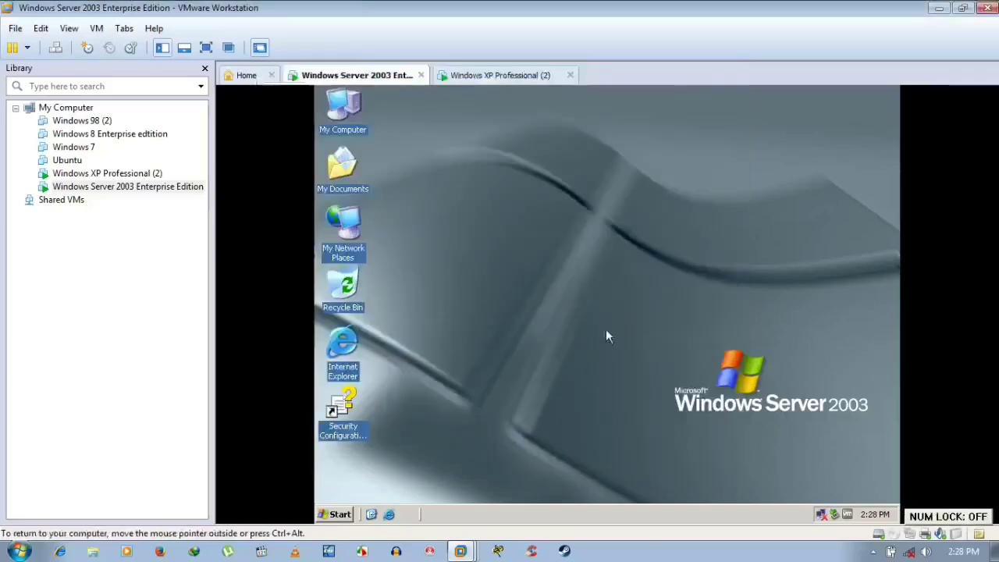
- Mark the Windows XP Professional (2) network adapter Connected, apply, and dismiss the bridge error
click(115, 174)
right_click(117, 175)
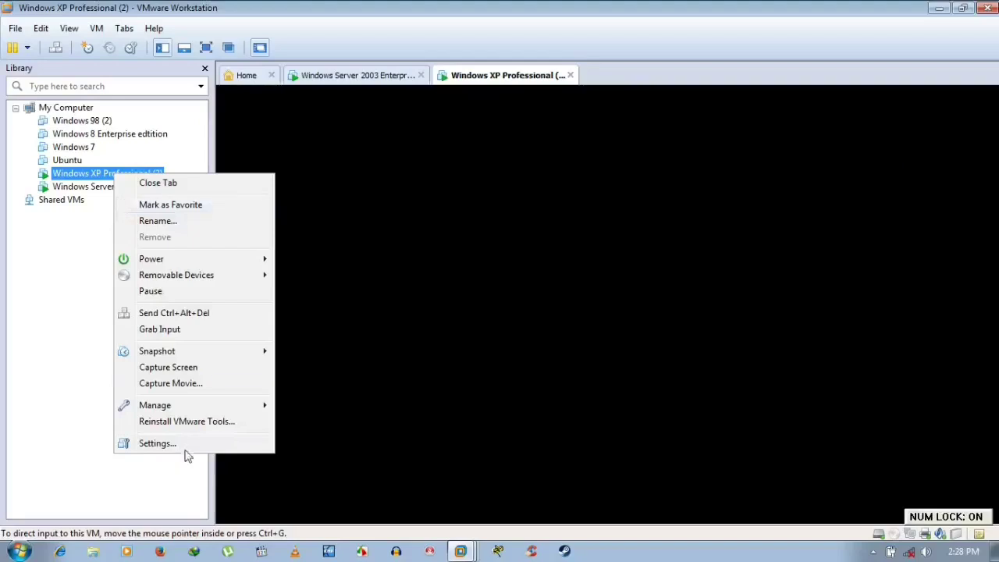
key(Escape)
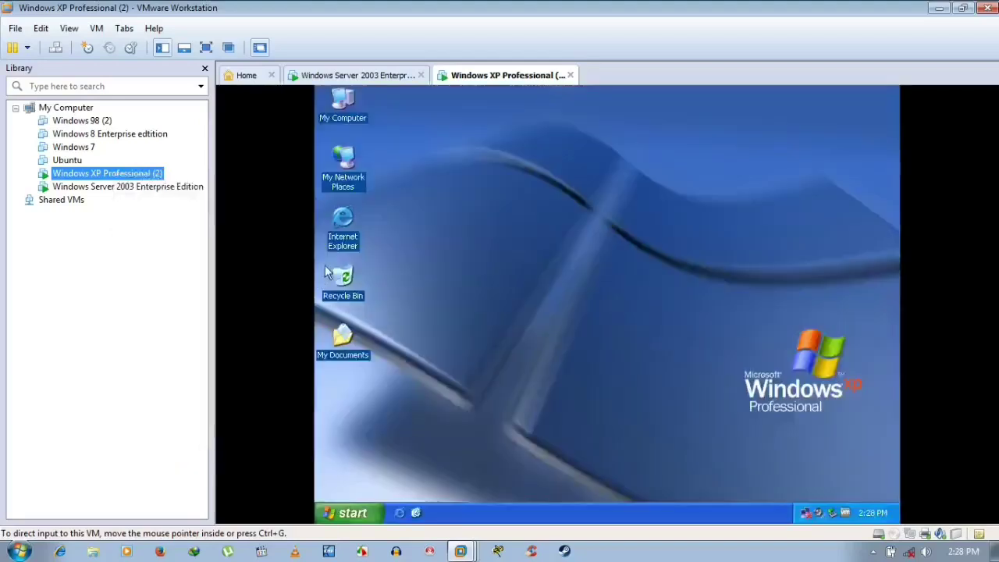
key(ctrl+d)
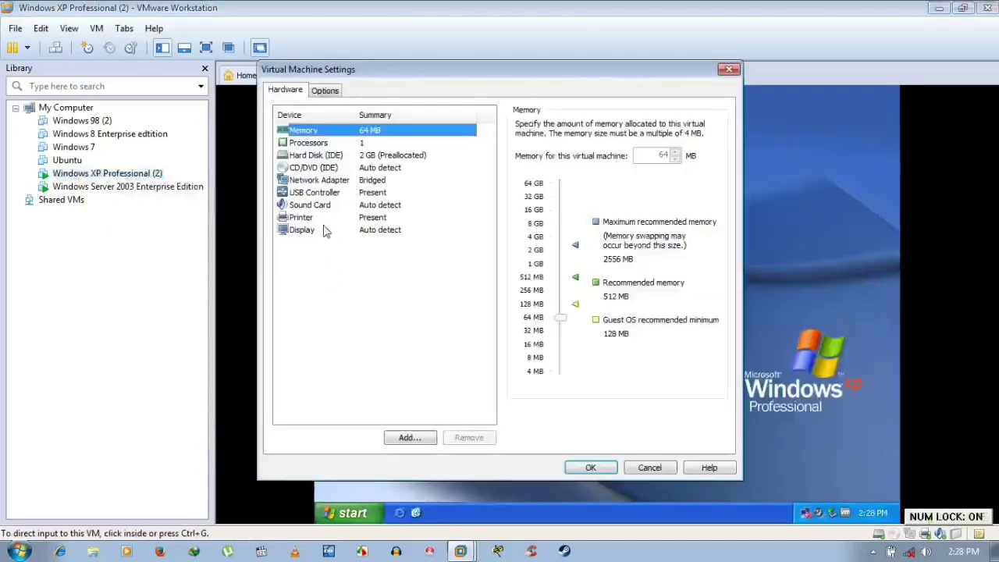
click(350, 181)
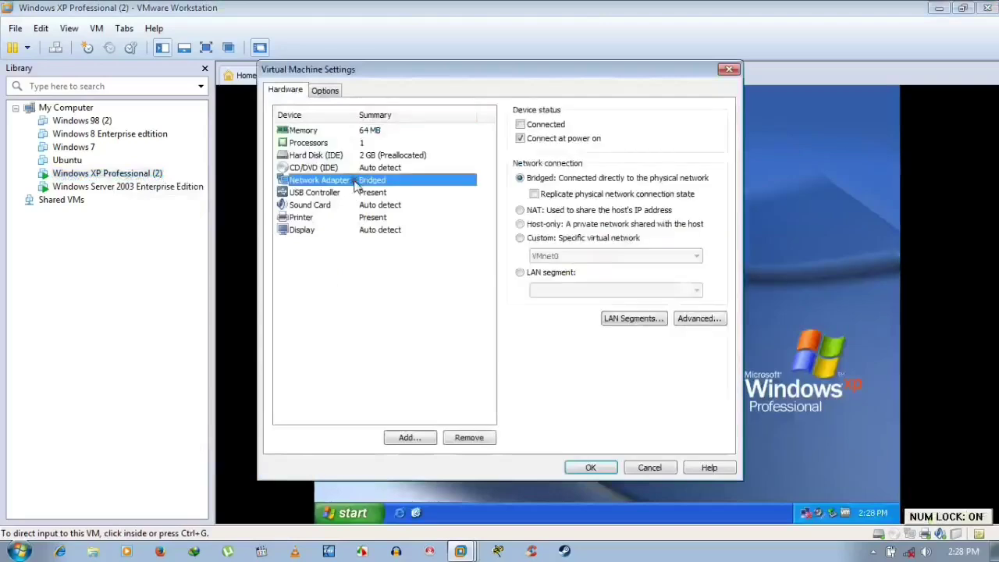
click(521, 125)
click(582, 470)
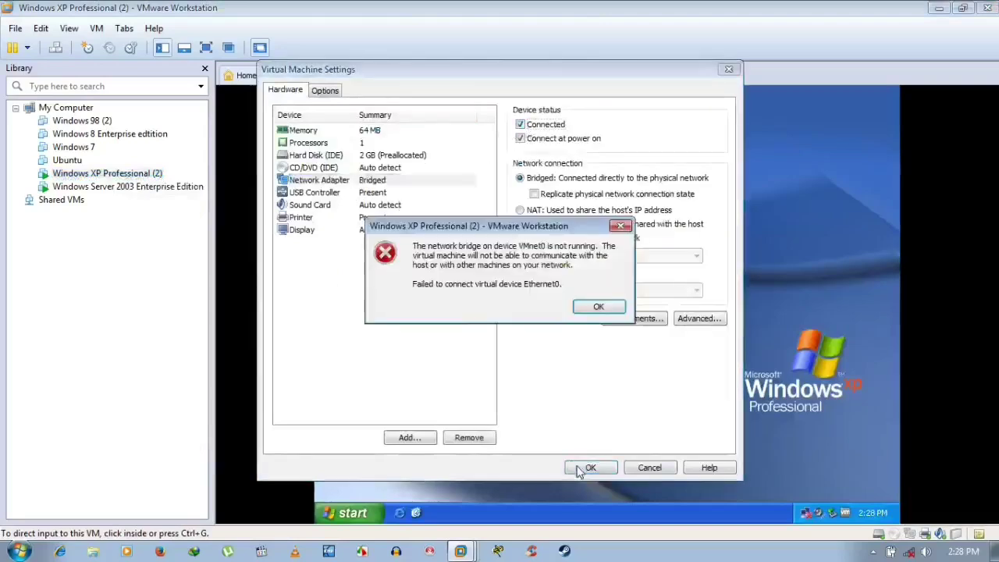
click(598, 306)
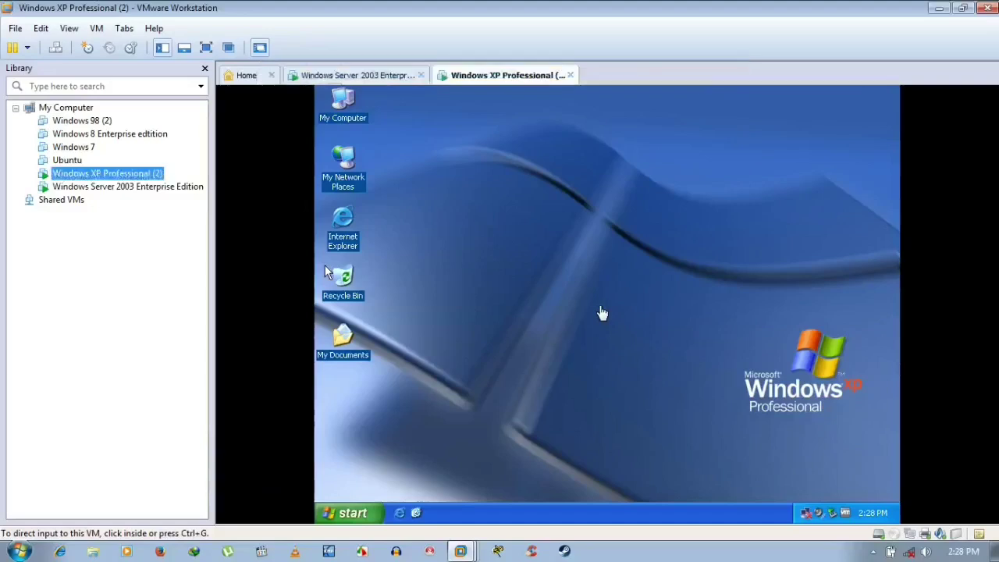
- Reapply the Server 2003 network adapter settings and dismiss the connection error
right_click(127, 188)
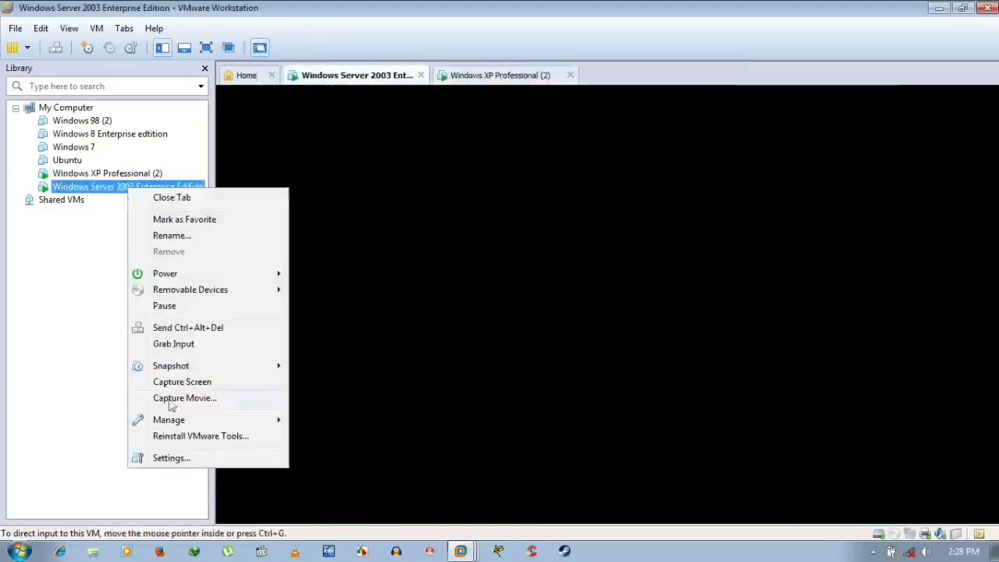
click(181, 458)
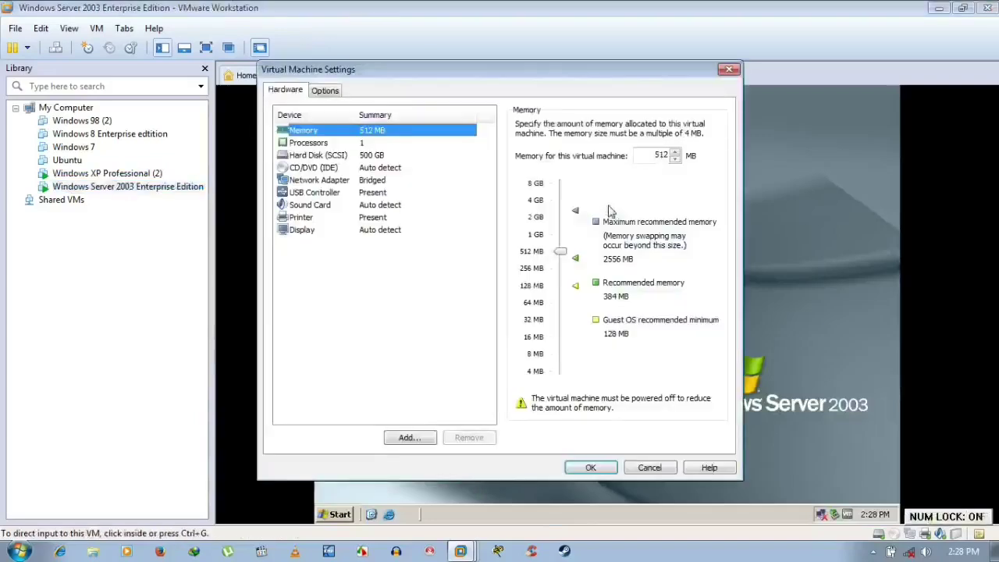
click(355, 182)
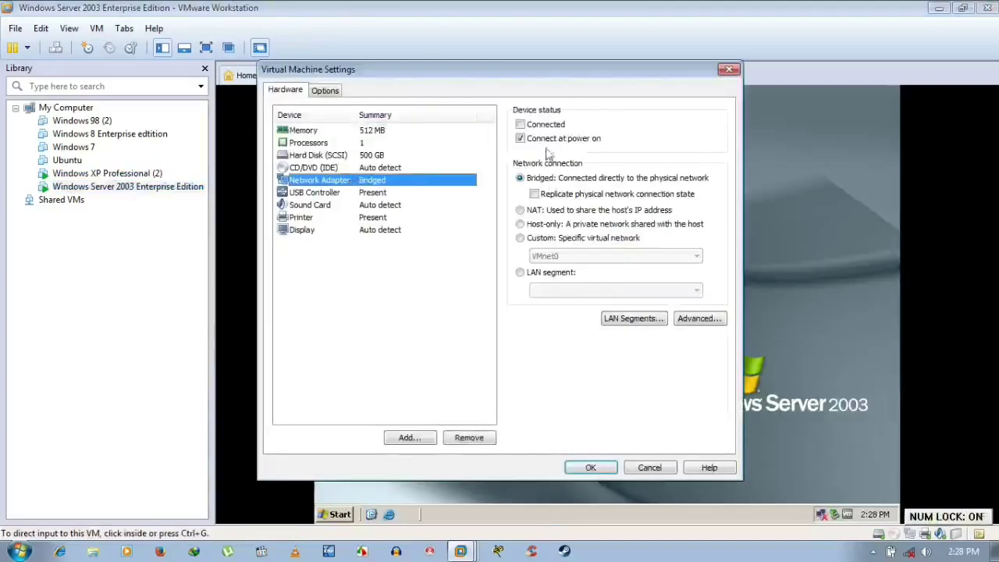
click(591, 467)
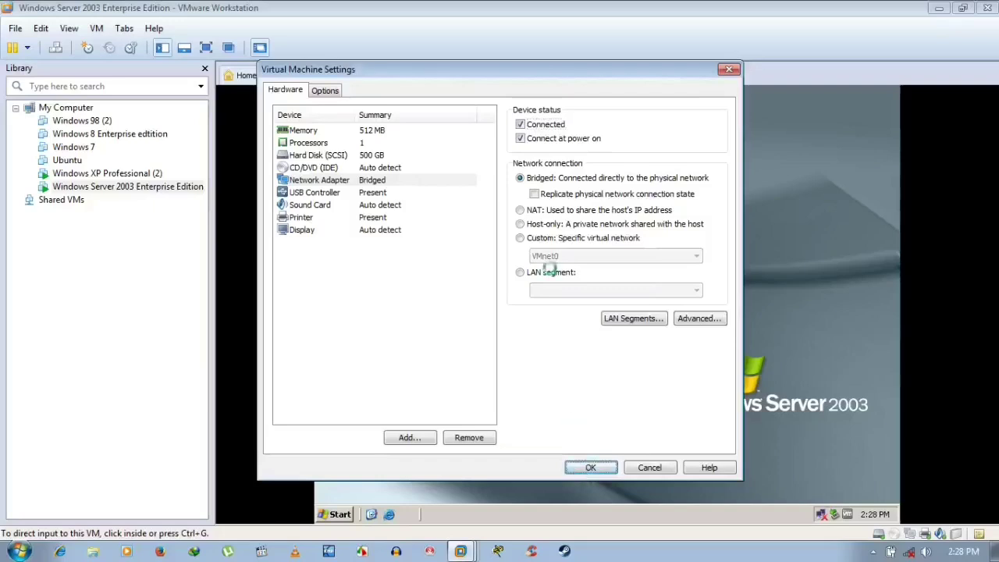
click(621, 307)
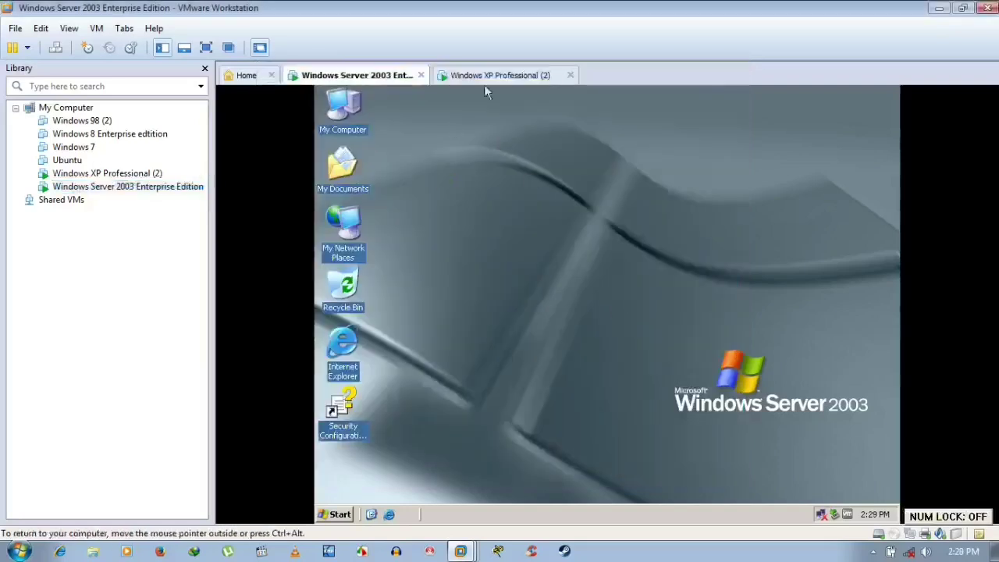
- Refresh the Server 2003 desktop several times after switching VM tabs
click(503, 76)
click(366, 78)
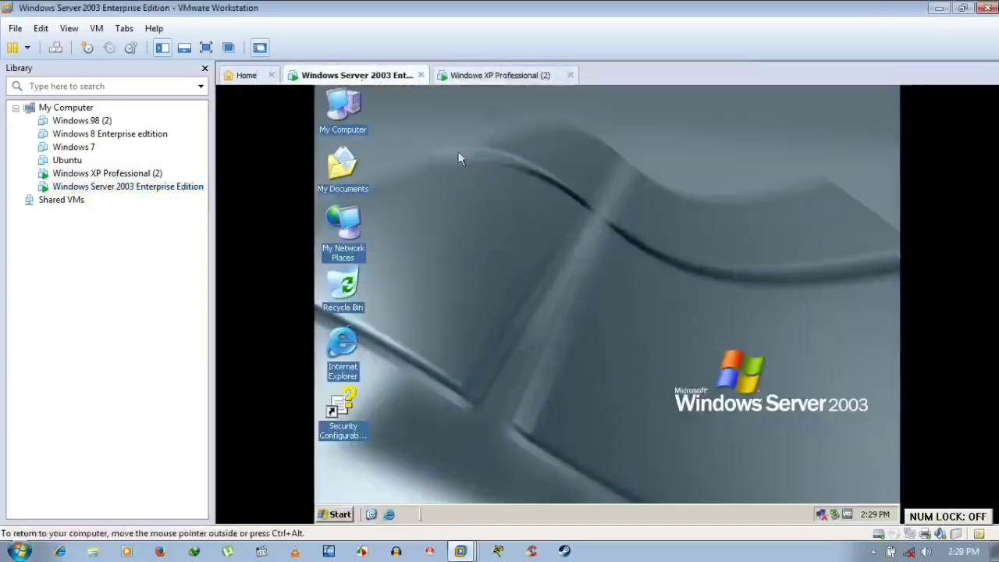
right_click(476, 156)
click(502, 182)
right_click(503, 184)
click(527, 205)
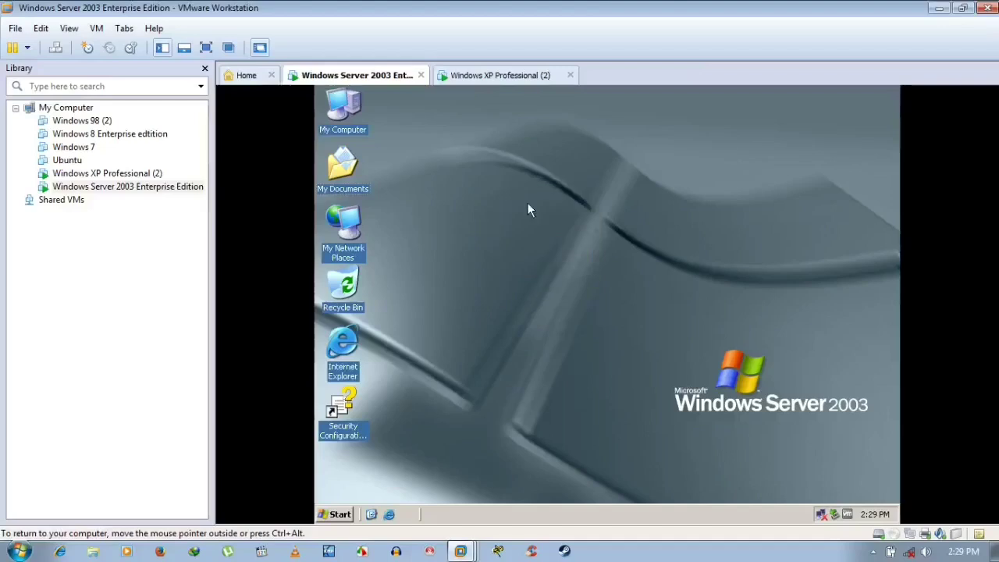
right_click(527, 202)
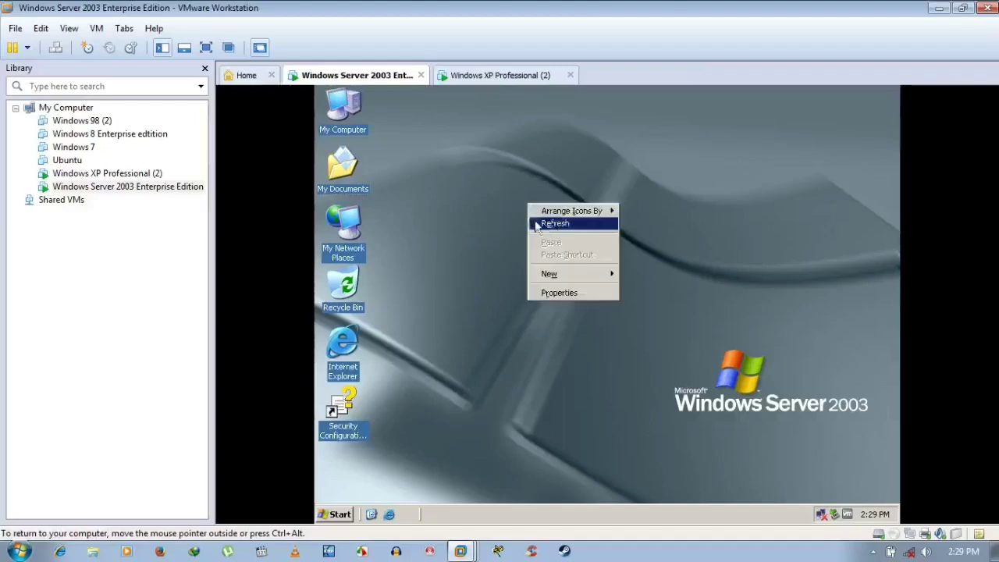
click(538, 223)
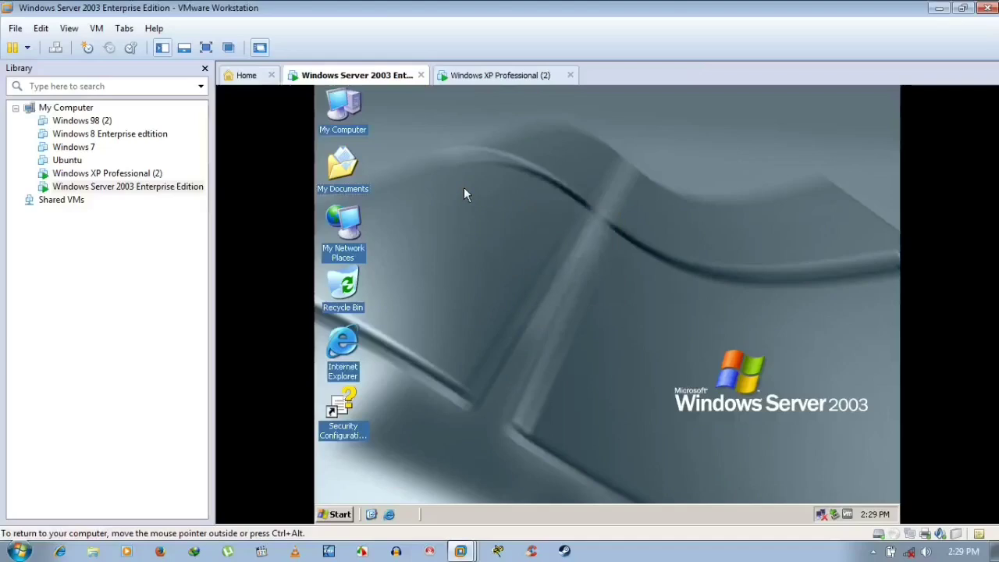
right_click(463, 187)
click(498, 209)
right_click(497, 211)
click(512, 234)
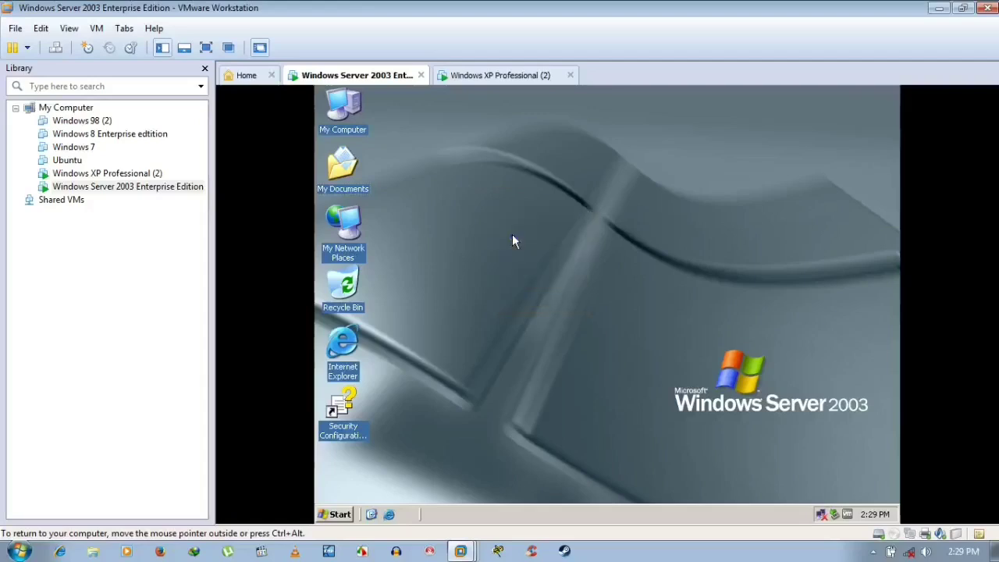
right_click(516, 149)
click(542, 169)
- Toggle between the XP and Server 2003 tabs, then refresh the Server 2003 desktop
click(507, 86)
click(349, 76)
click(499, 78)
click(349, 73)
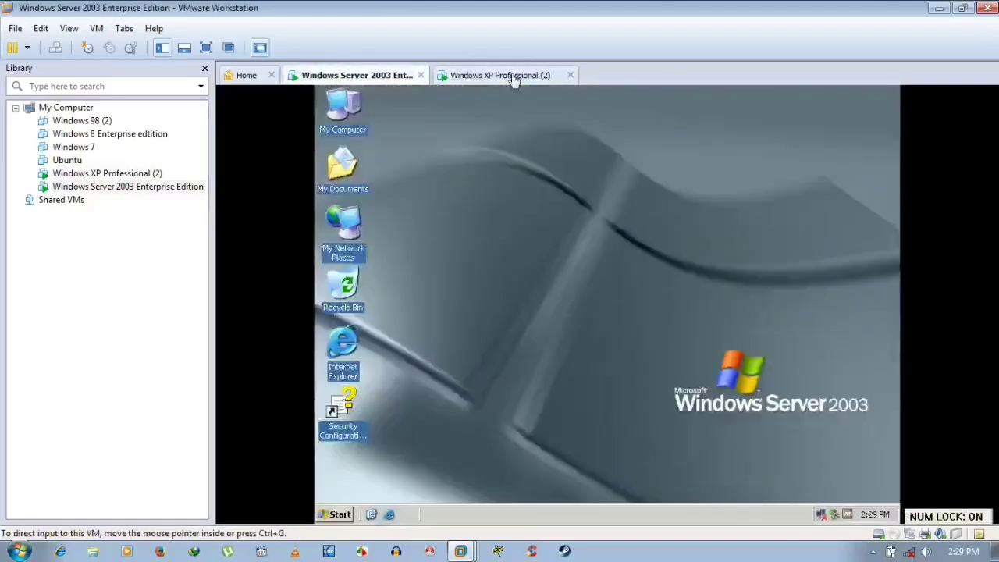
click(511, 78)
click(394, 78)
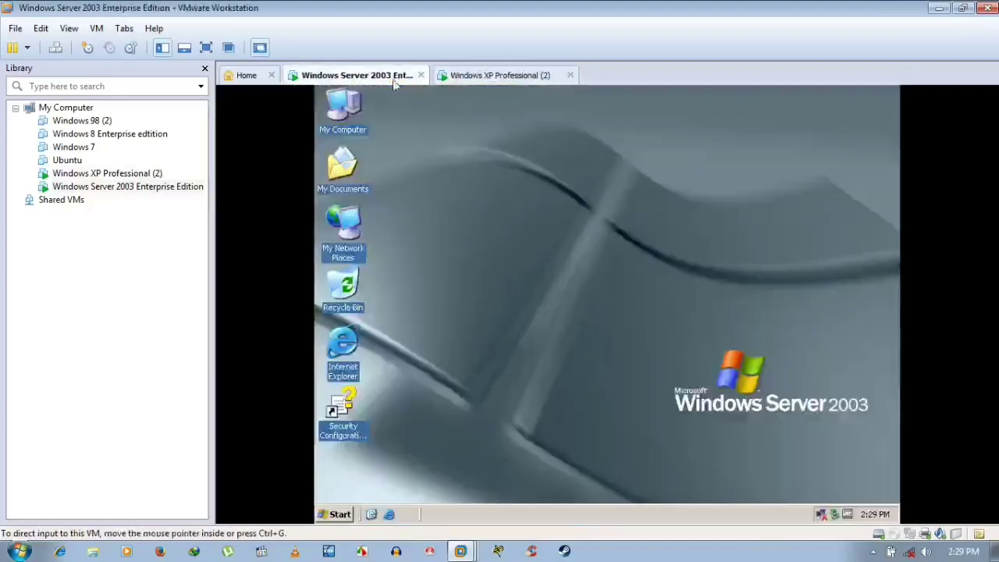
click(500, 78)
click(383, 78)
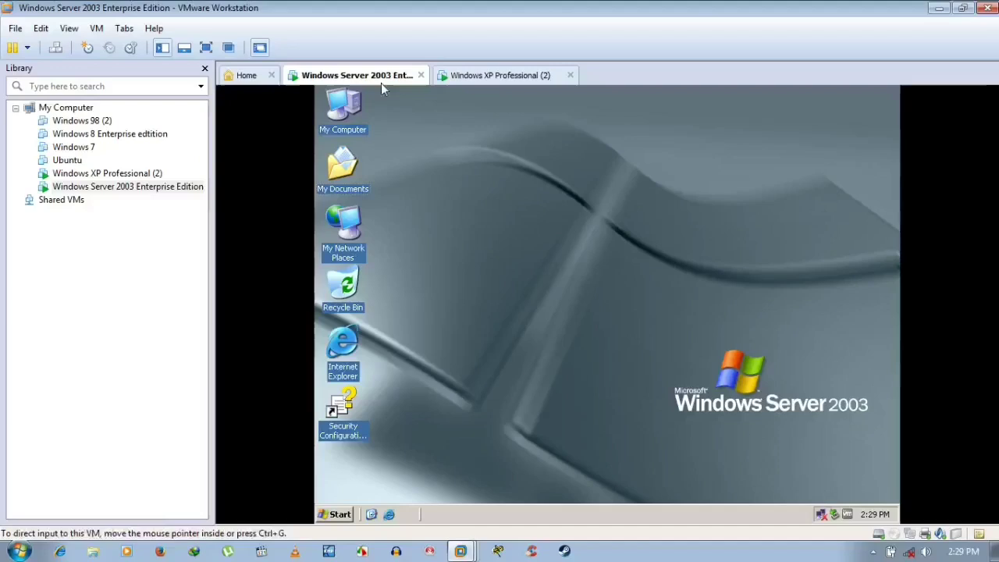
click(453, 198)
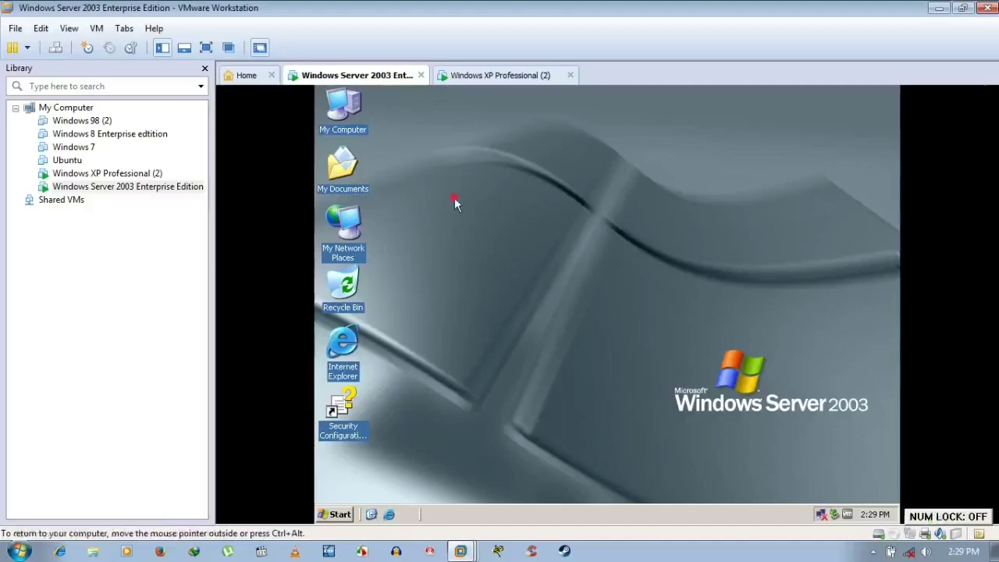
click(507, 75)
click(367, 75)
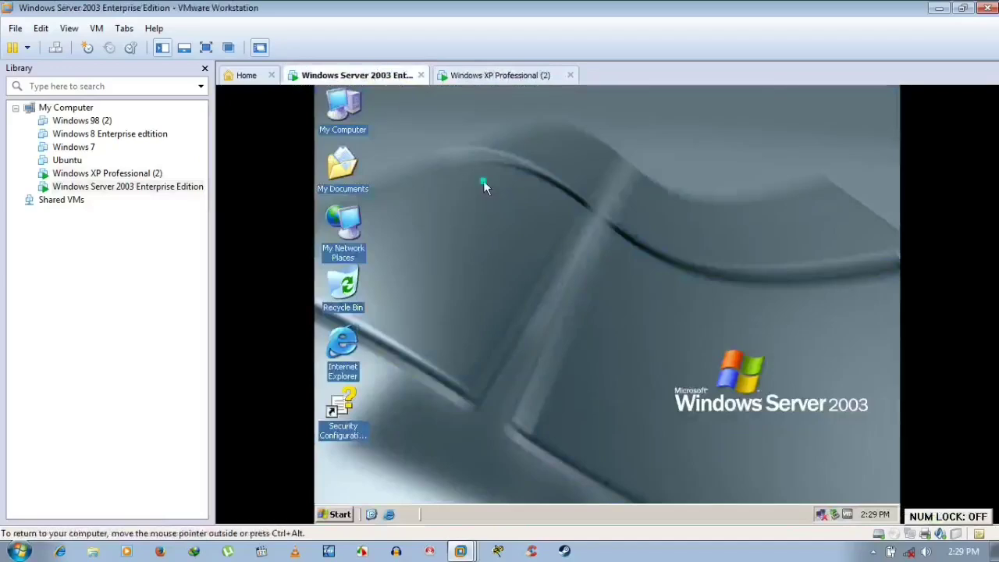
right_click(483, 181)
click(501, 200)
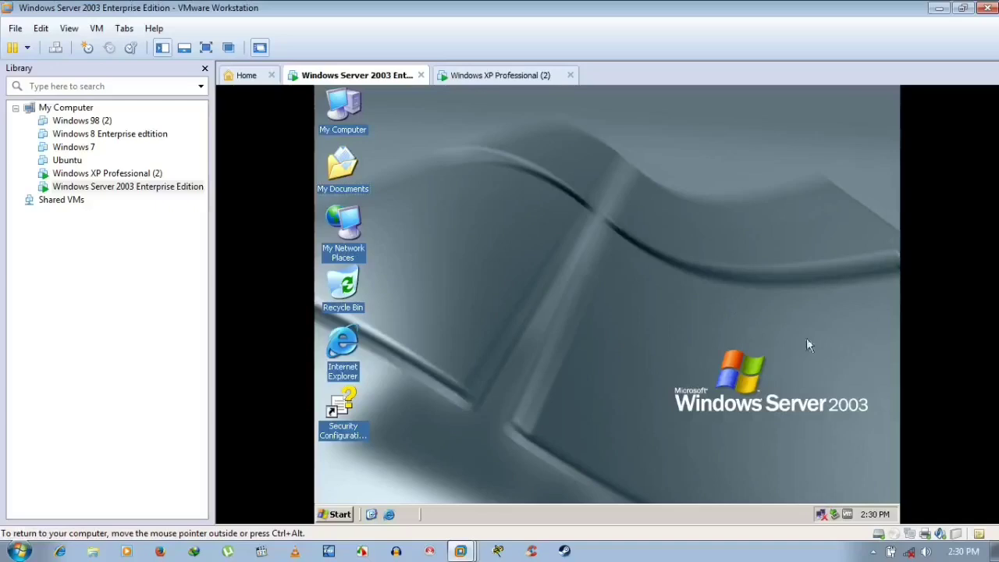
- Save the XP VM's network adapter settings and dismiss the Ethernet0 connection error
right_click(117, 174)
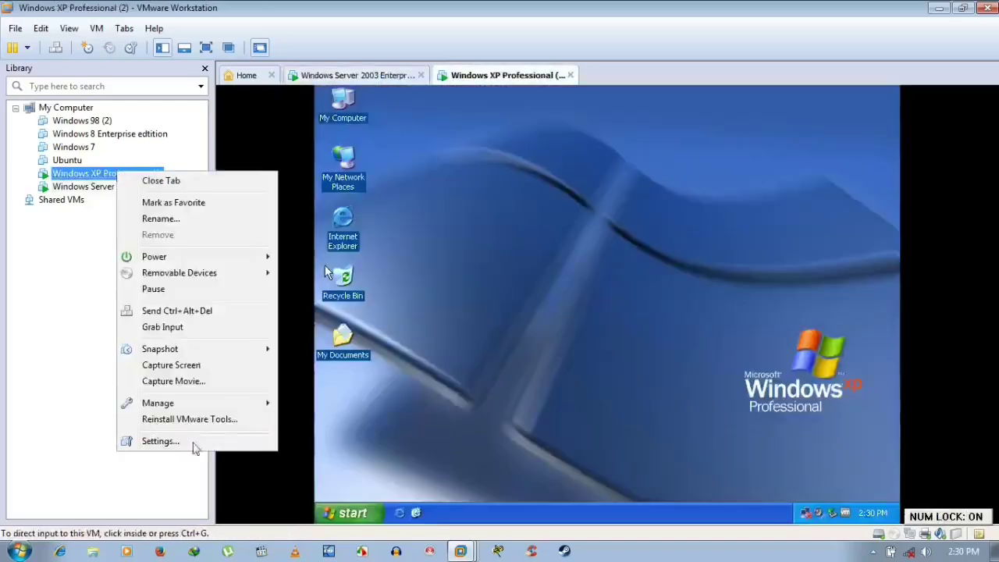
click(194, 445)
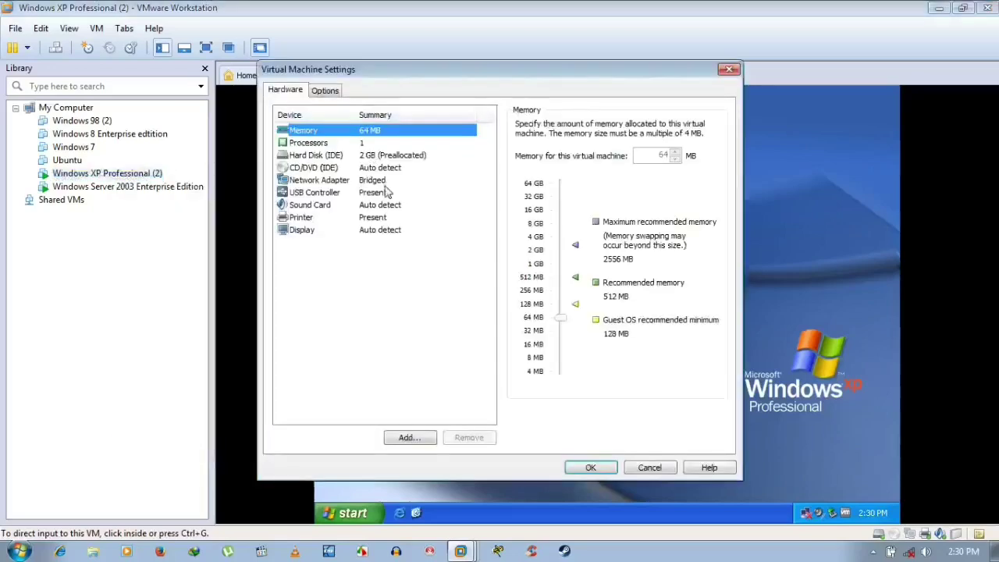
click(382, 182)
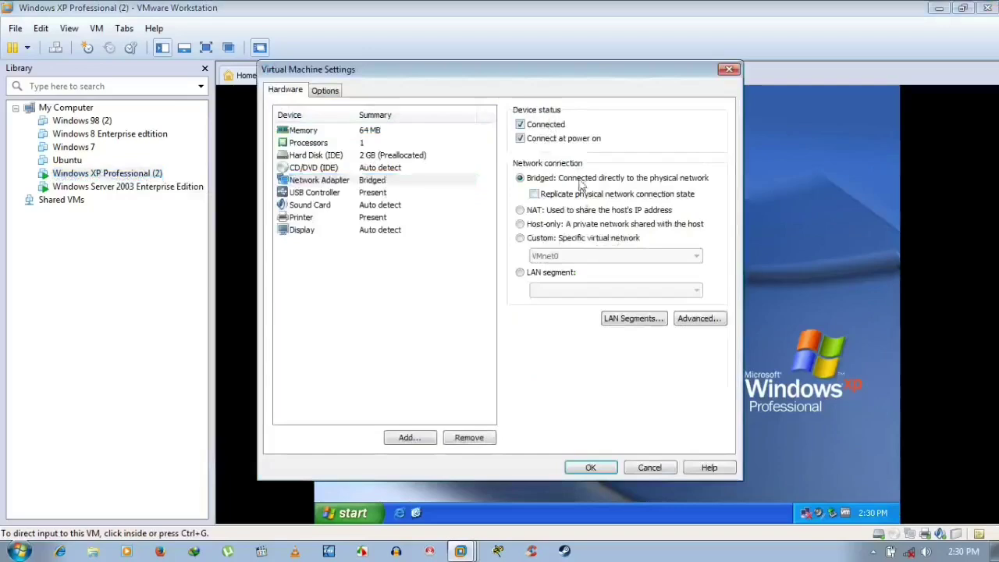
click(590, 471)
click(594, 307)
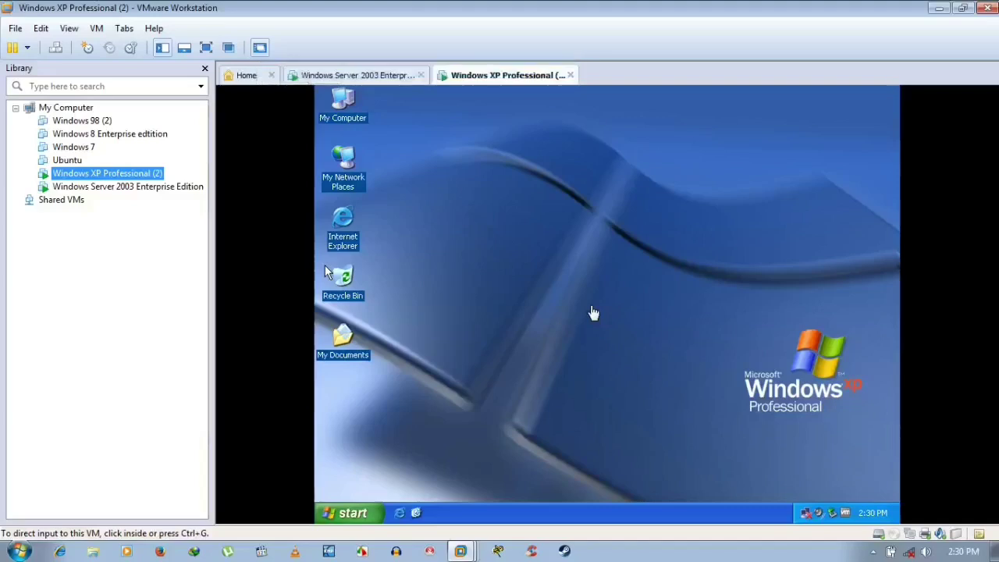
- Mark the Server 2003 network adapter Connected, apply, and dismiss the VMnet0 bridge error
click(142, 190)
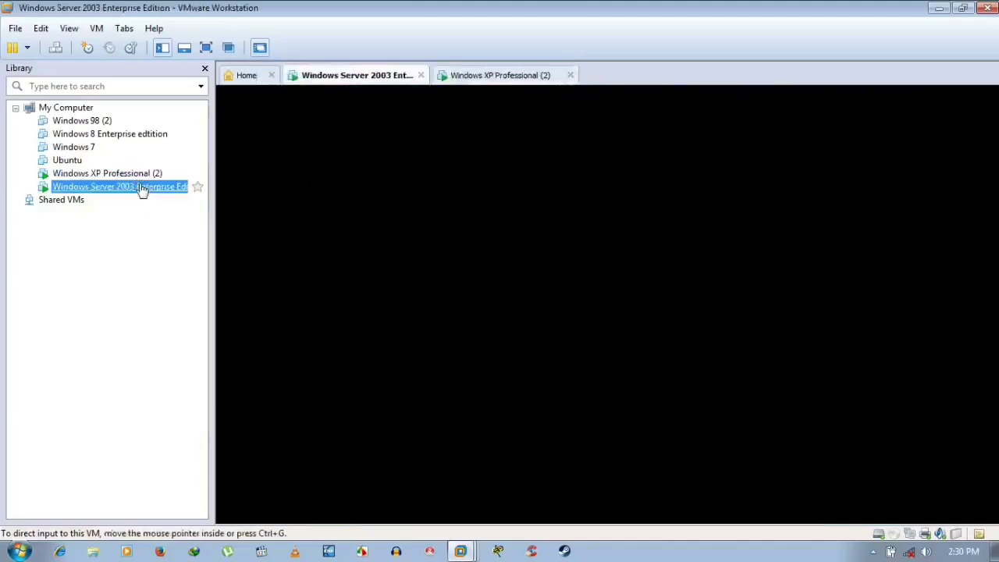
right_click(142, 190)
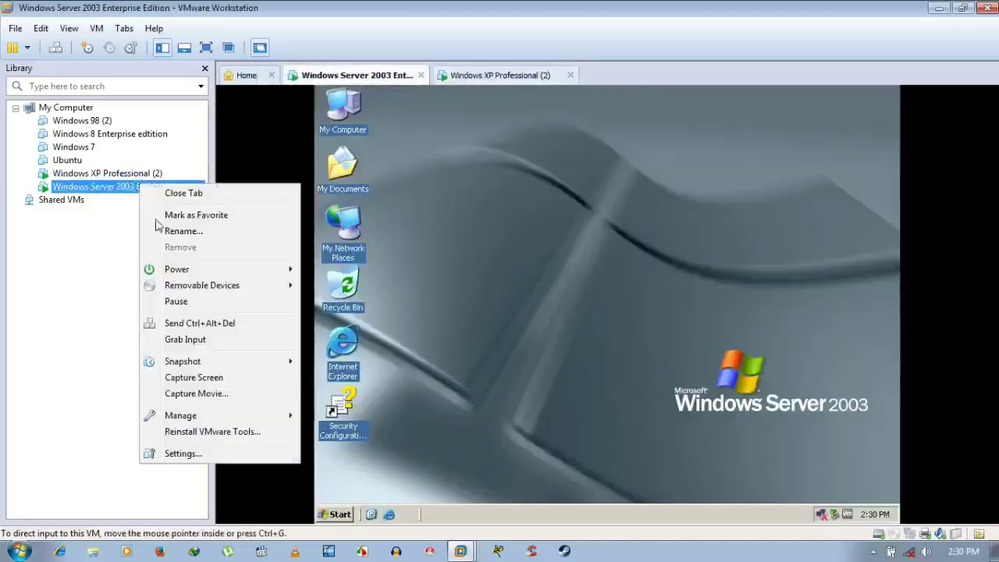
click(195, 454)
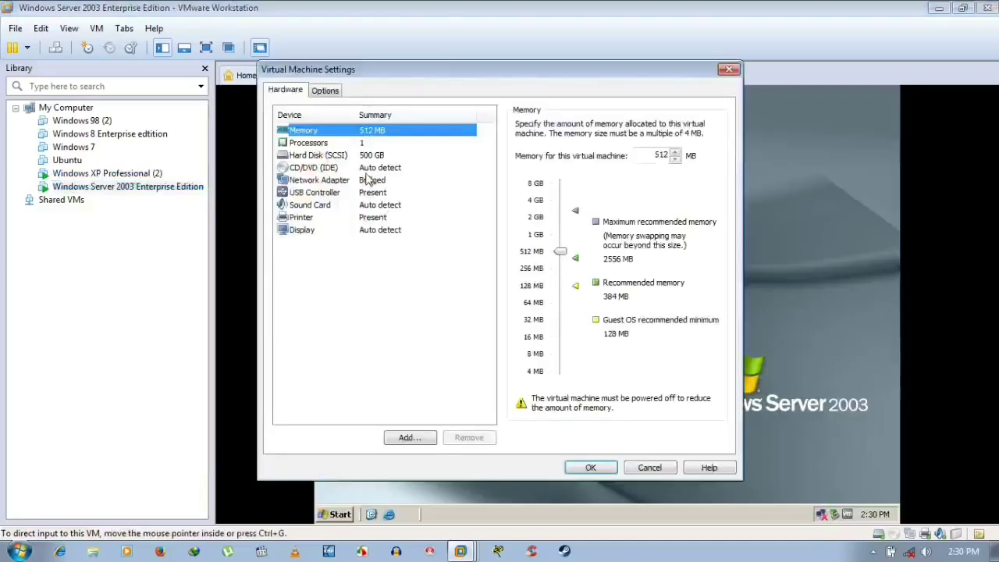
click(365, 171)
click(372, 192)
click(375, 180)
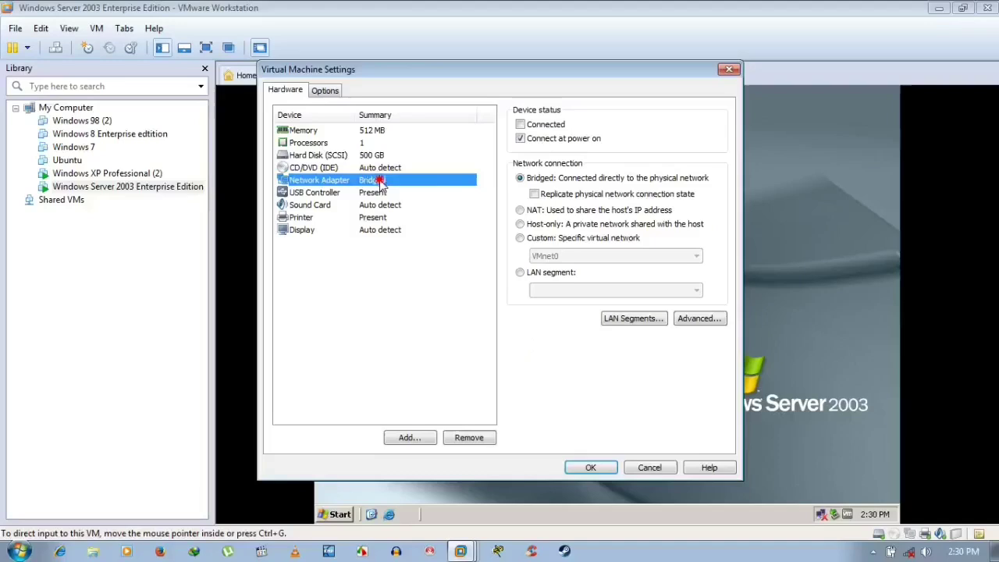
click(540, 124)
click(601, 468)
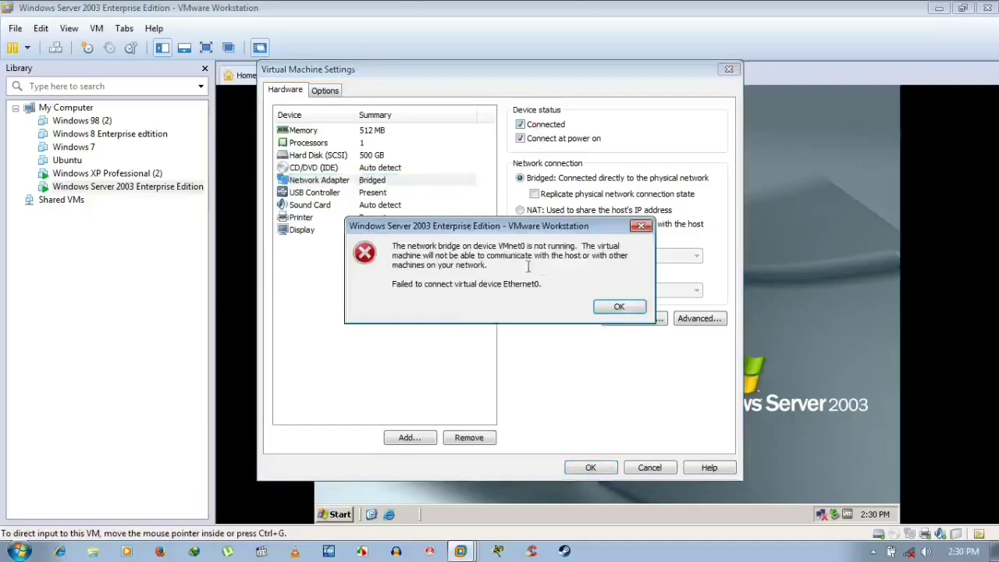
click(614, 309)
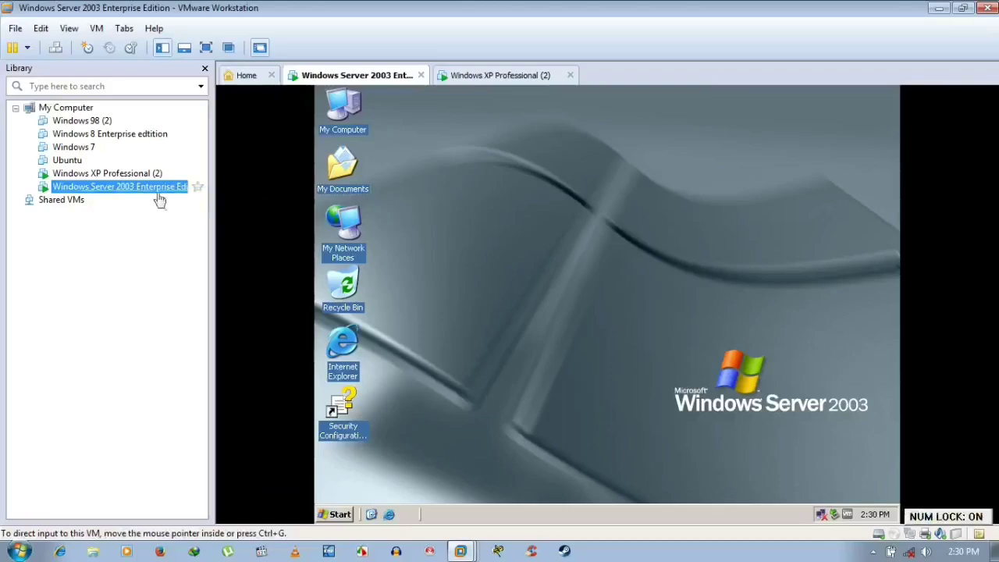
- Refresh the Server 2003 desktop and minimize VMware Workstation to the host desktop
click(470, 77)
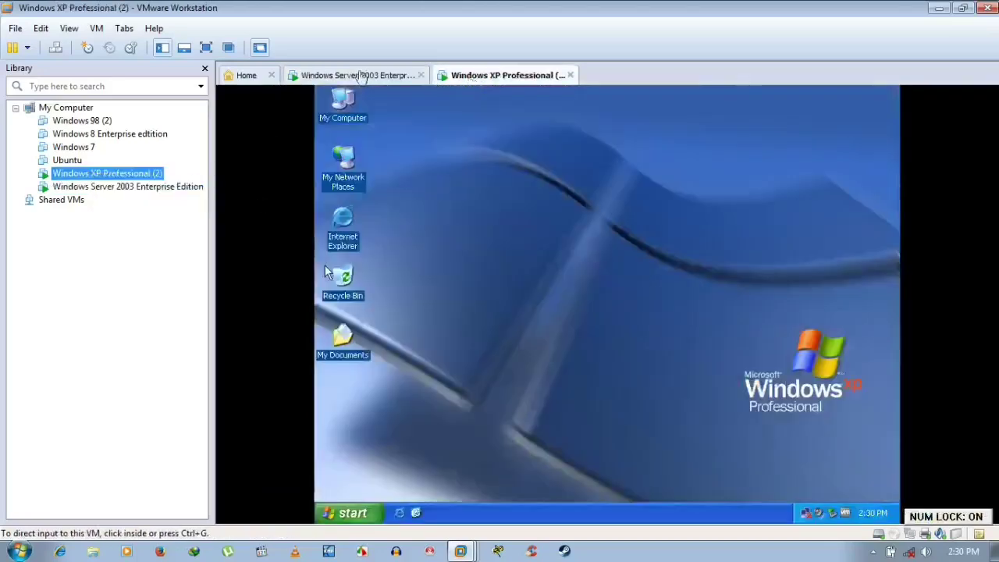
click(362, 75)
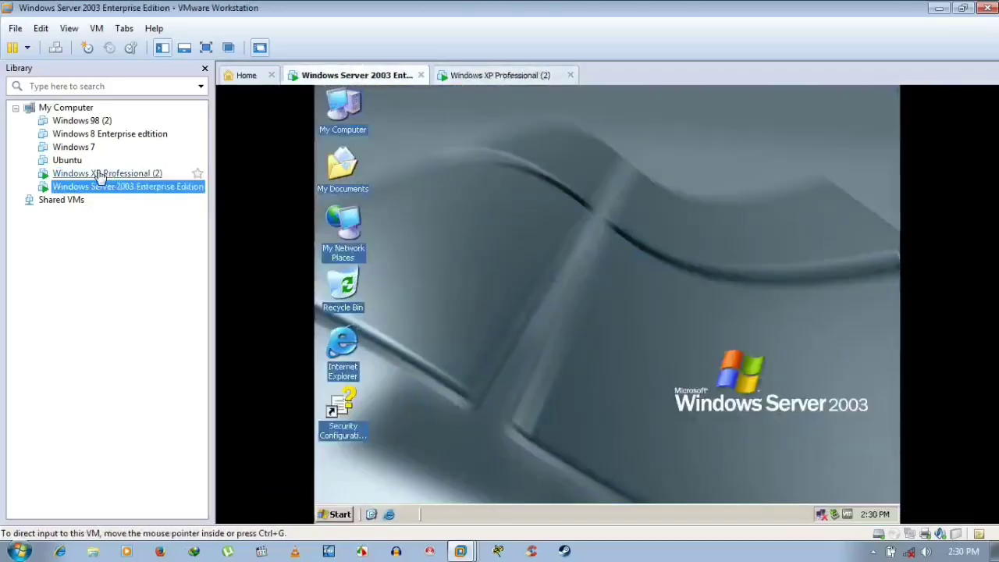
right_click(428, 150)
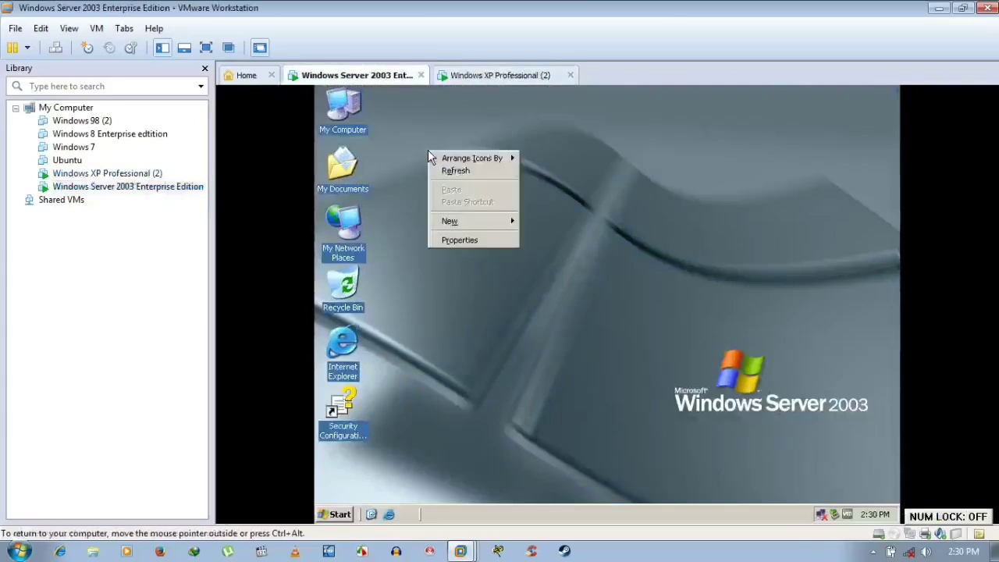
click(448, 171)
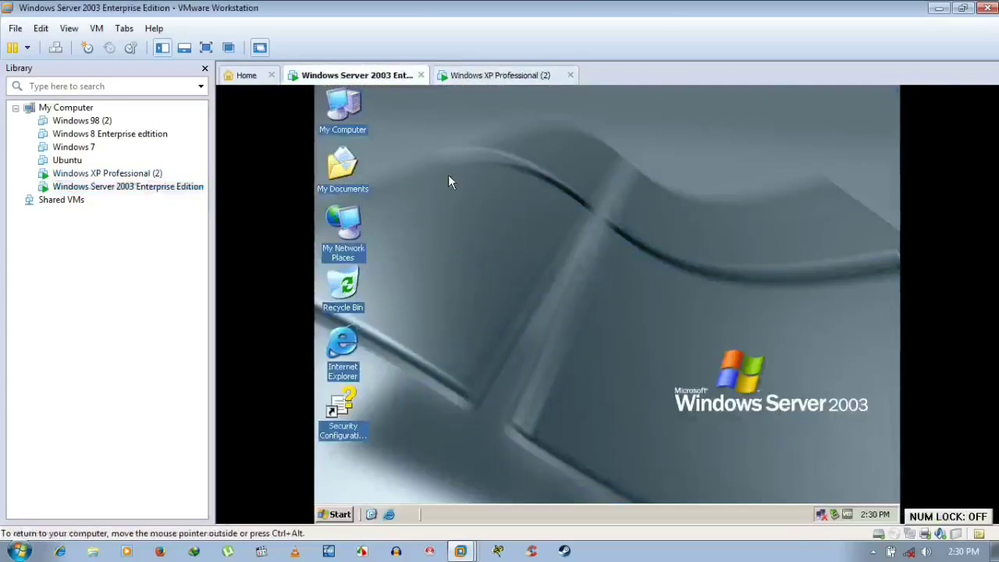
click(938, 8)
- From Network and Sharing Center, tick VMware Bridge Protocol on Wireless Network Connection and save
click(907, 552)
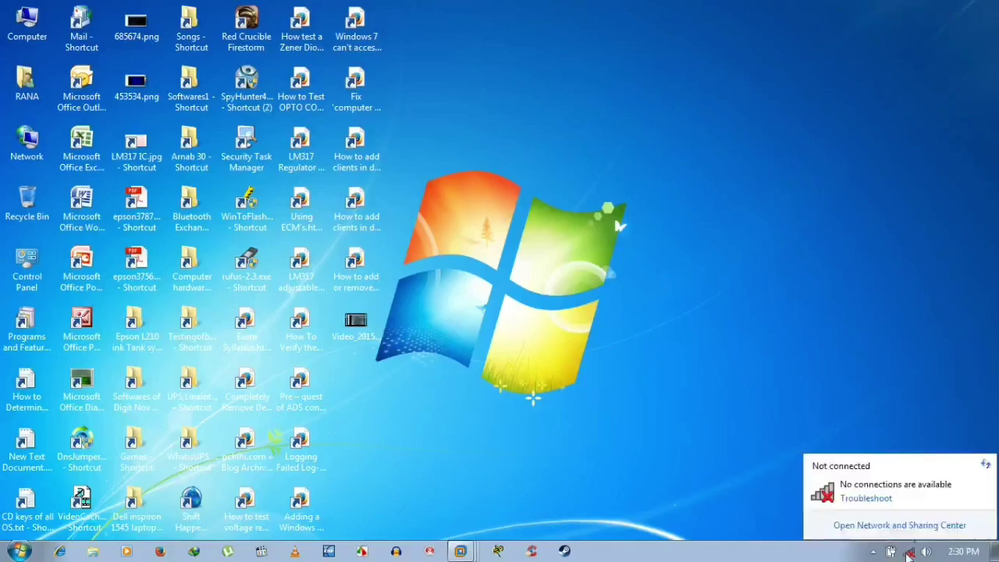
click(907, 526)
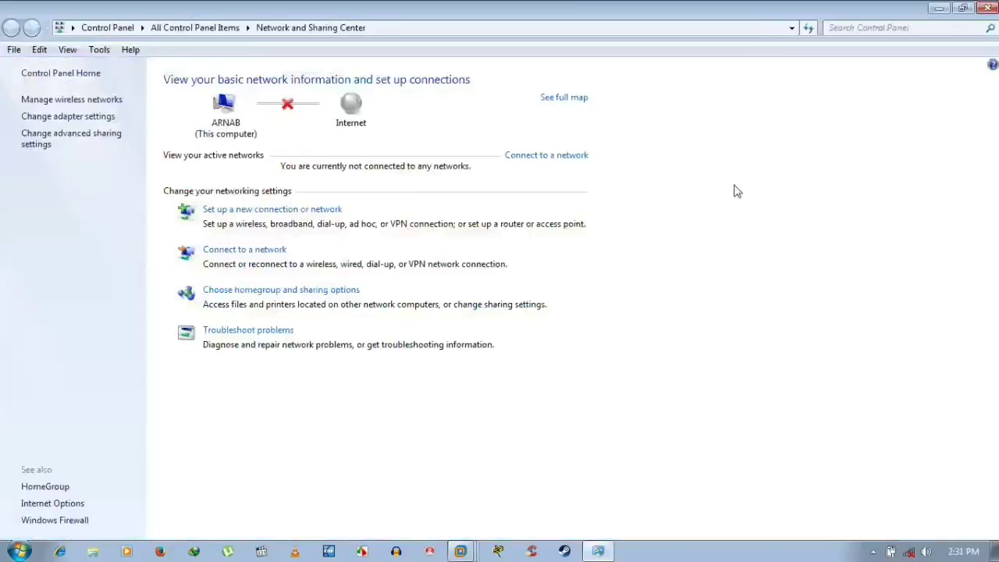
click(58, 116)
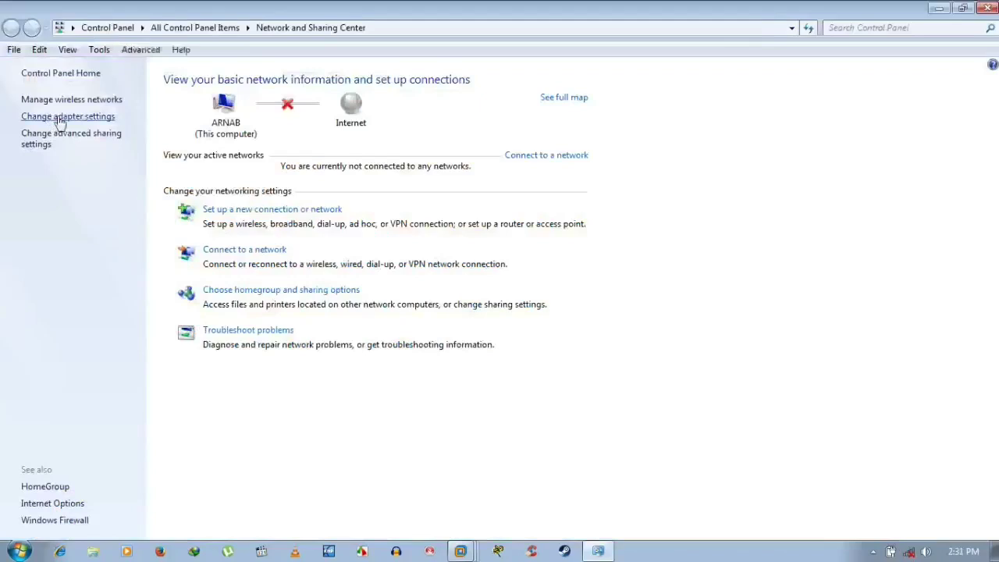
right_click(607, 99)
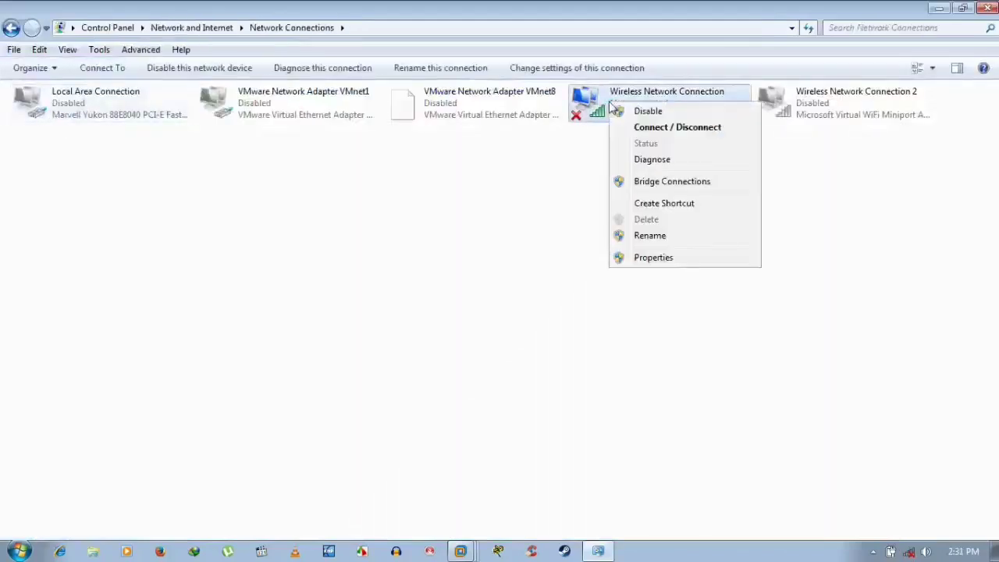
click(674, 258)
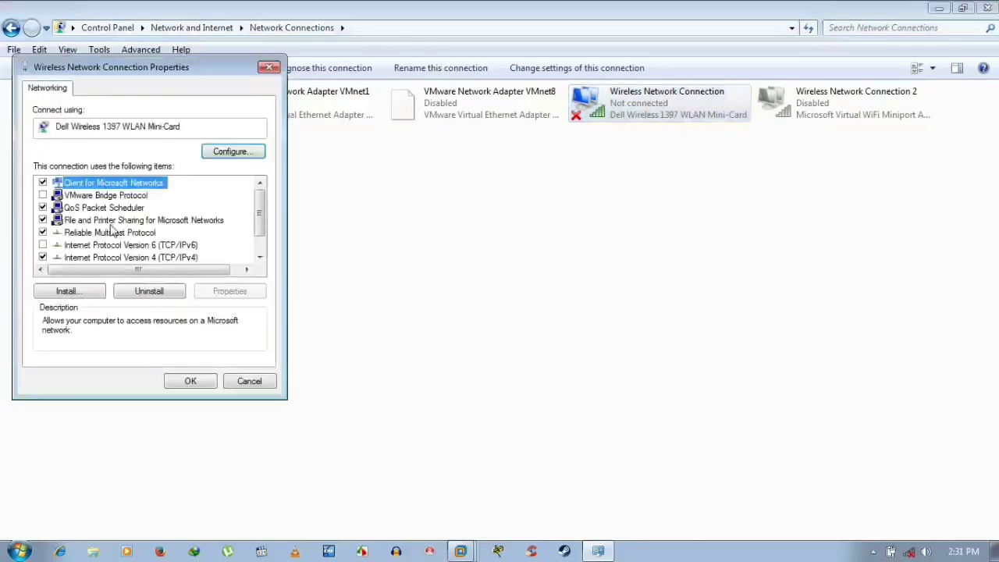
click(101, 197)
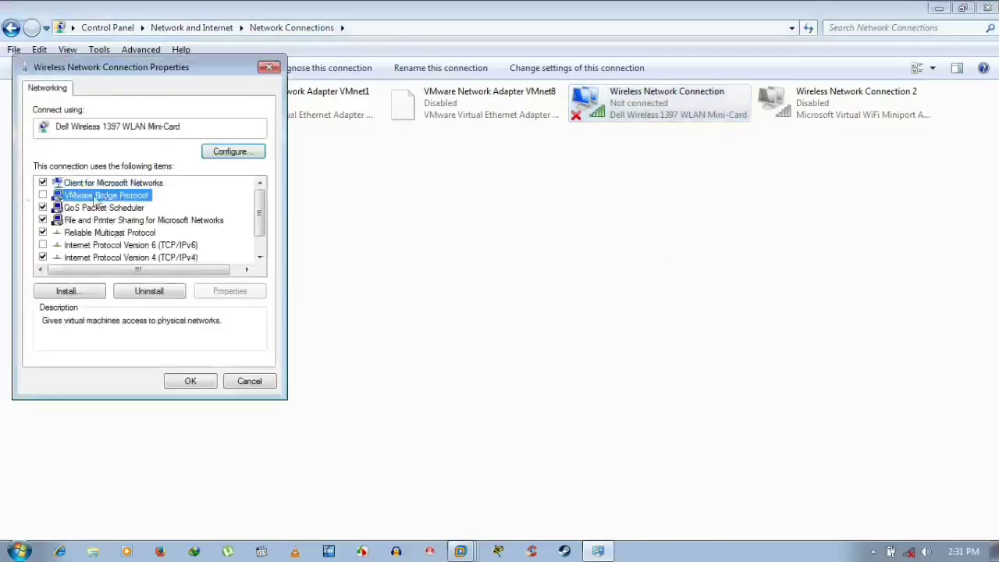
click(44, 196)
click(208, 387)
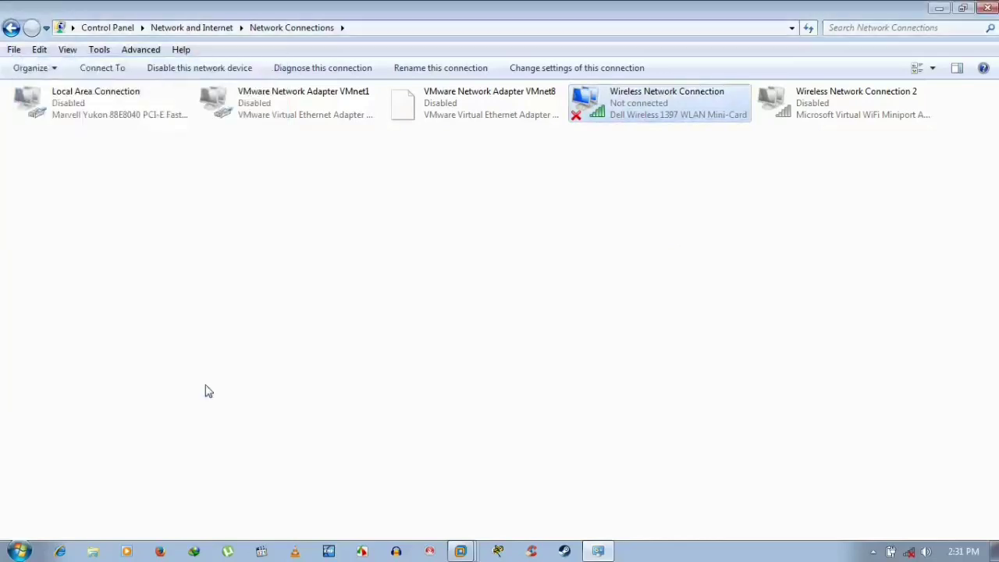
- Refresh the Network Connections list twice and bring up the wireless connection's menu
right_click(451, 230)
click(497, 288)
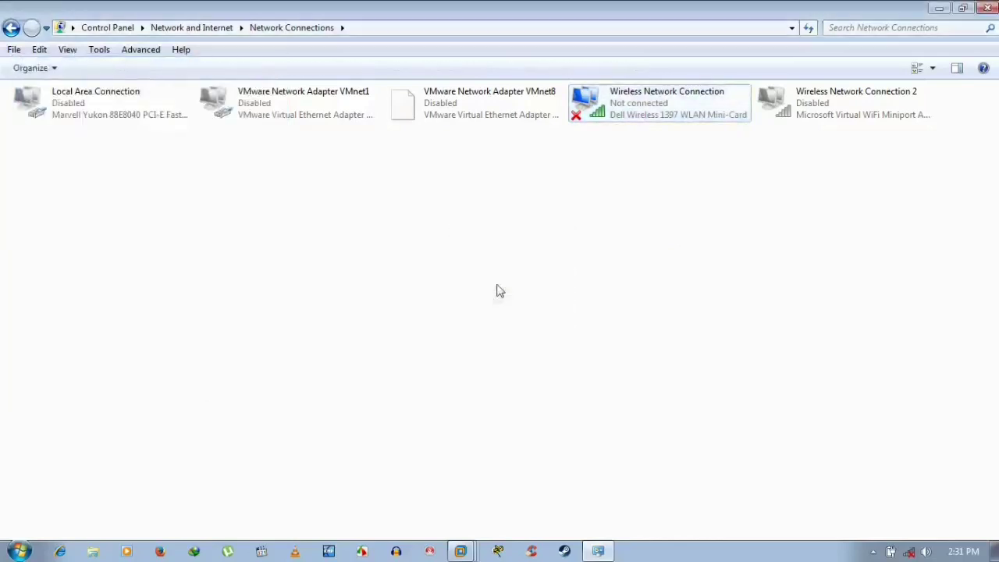
right_click(515, 161)
click(542, 210)
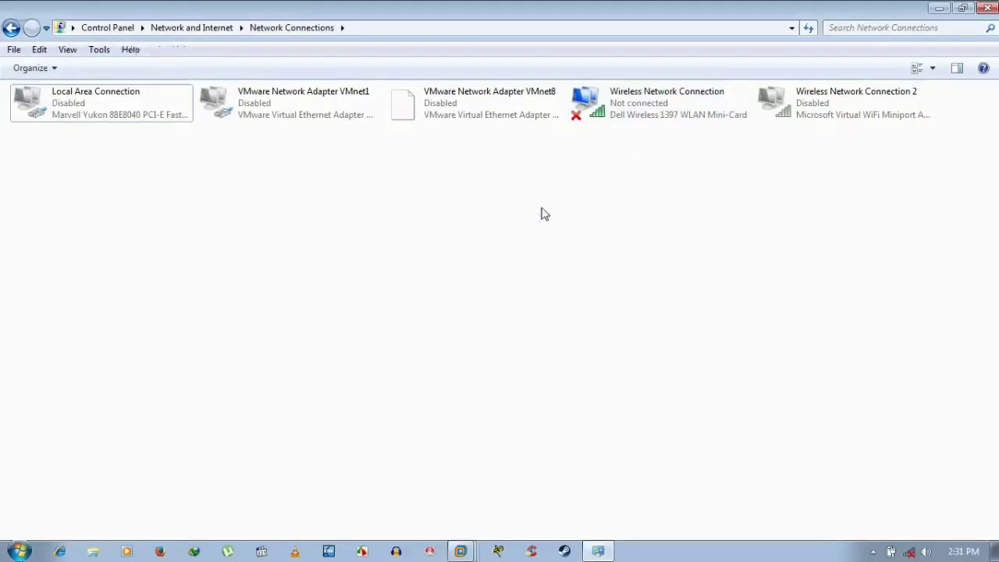
right_click(596, 109)
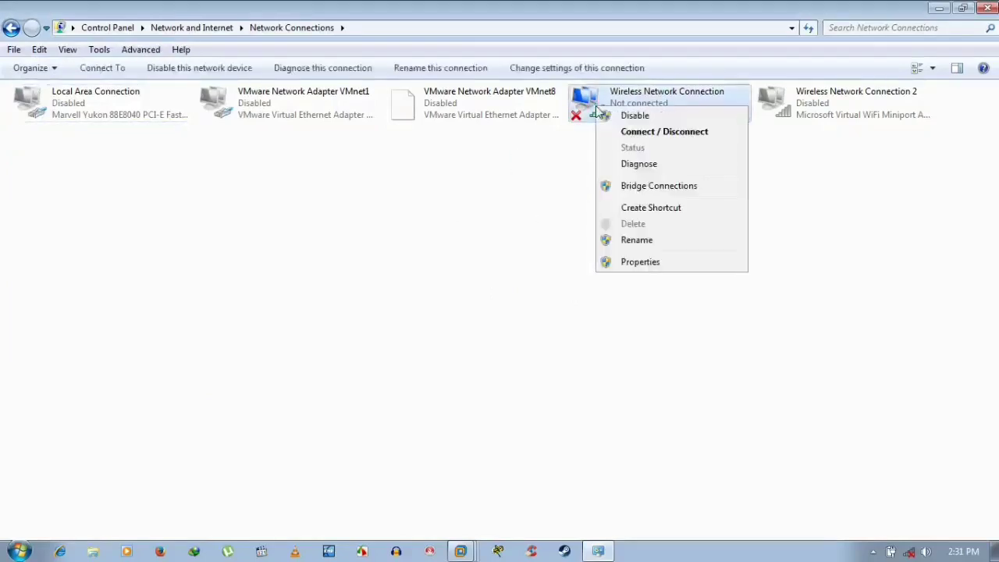
- Reopen Wireless Network Connection properties and browse each network component's description
click(641, 262)
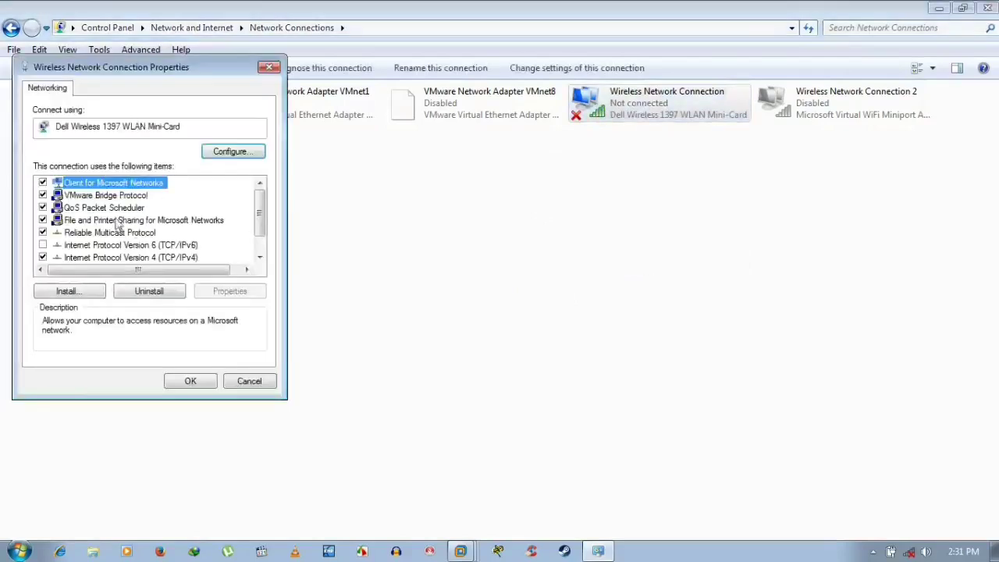
click(123, 208)
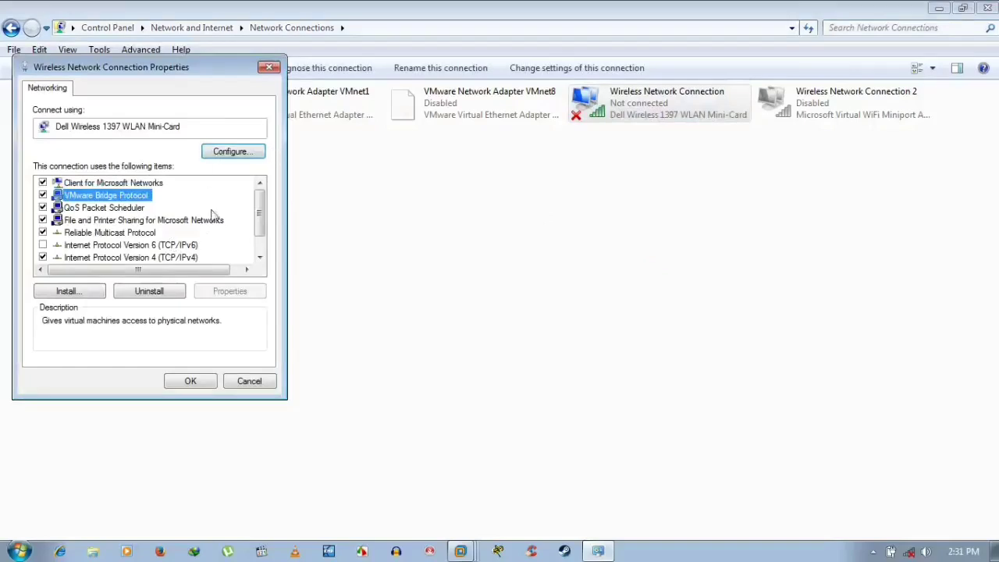
drag(261, 212, 262, 228)
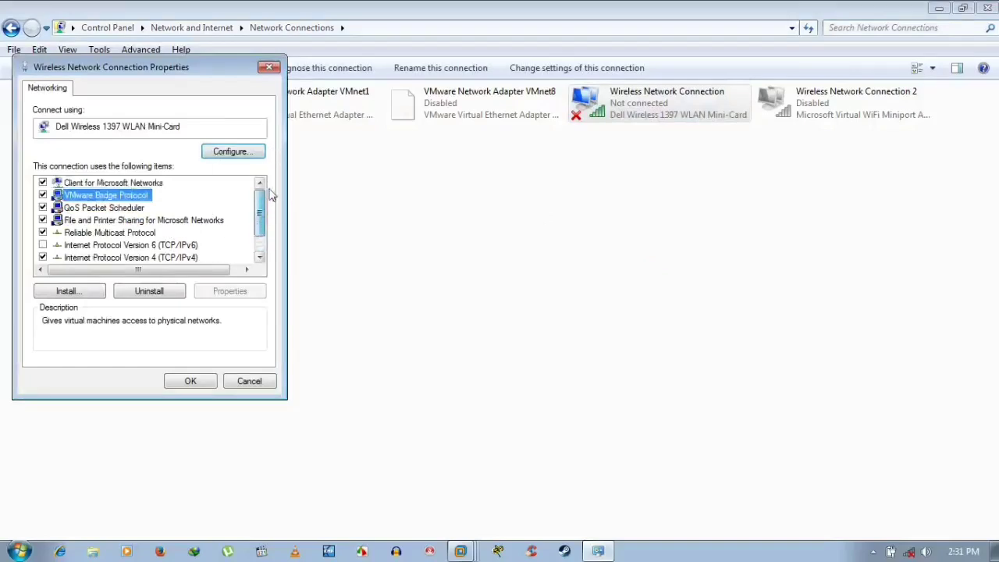
click(136, 209)
click(127, 222)
click(128, 209)
click(135, 185)
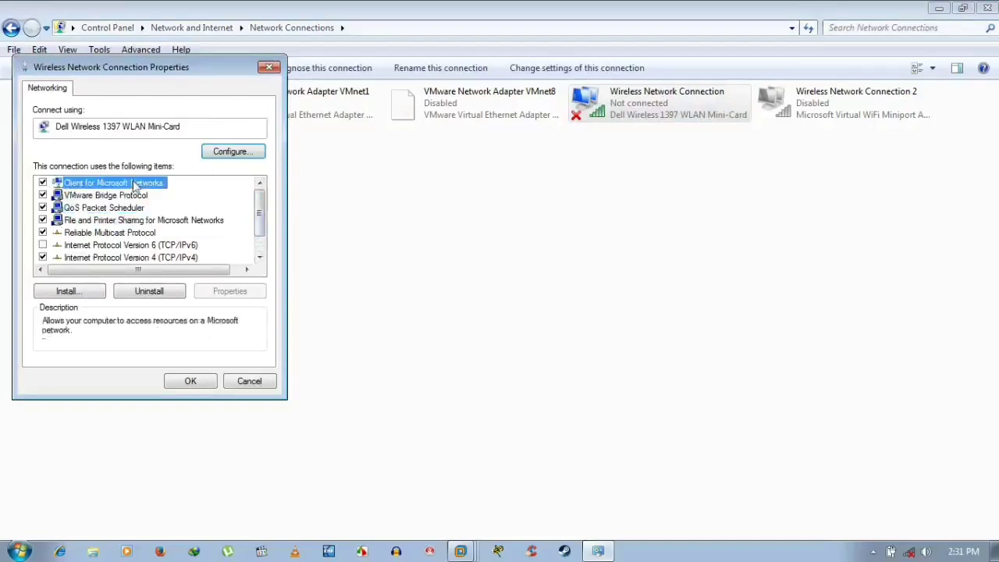
click(136, 198)
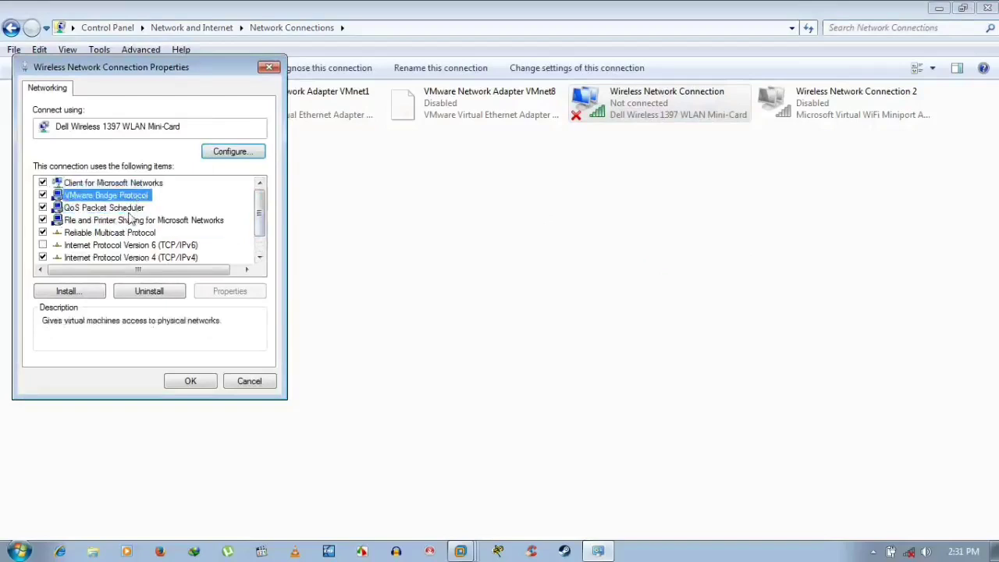
click(138, 184)
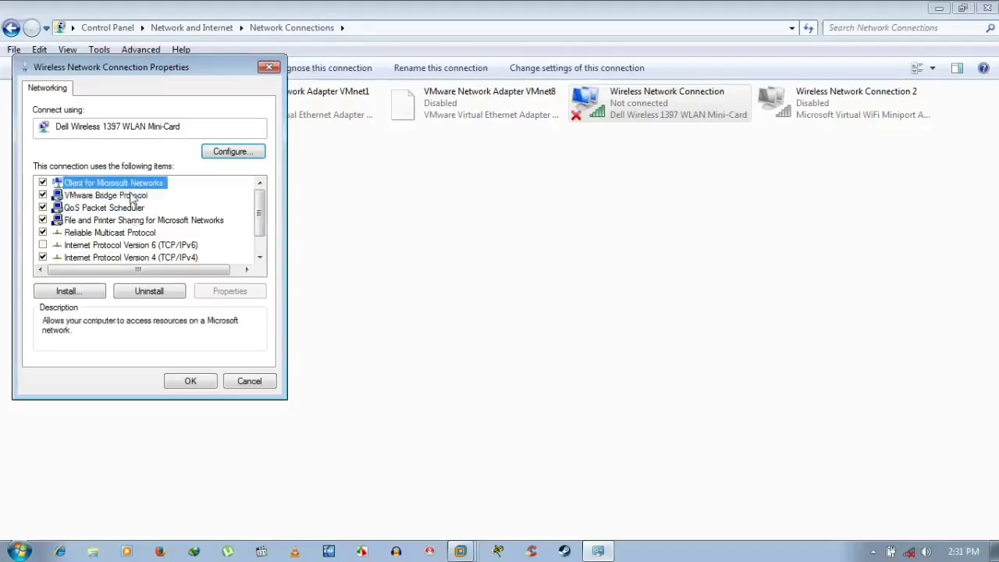
click(131, 197)
click(121, 209)
click(123, 222)
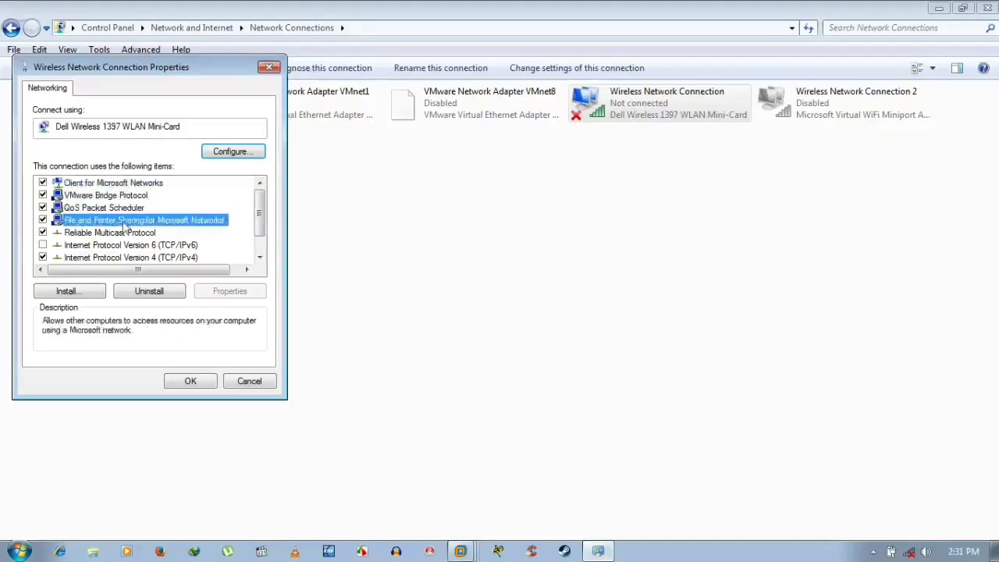
click(124, 235)
scroll(124, 238, down, 1)
click(107, 221)
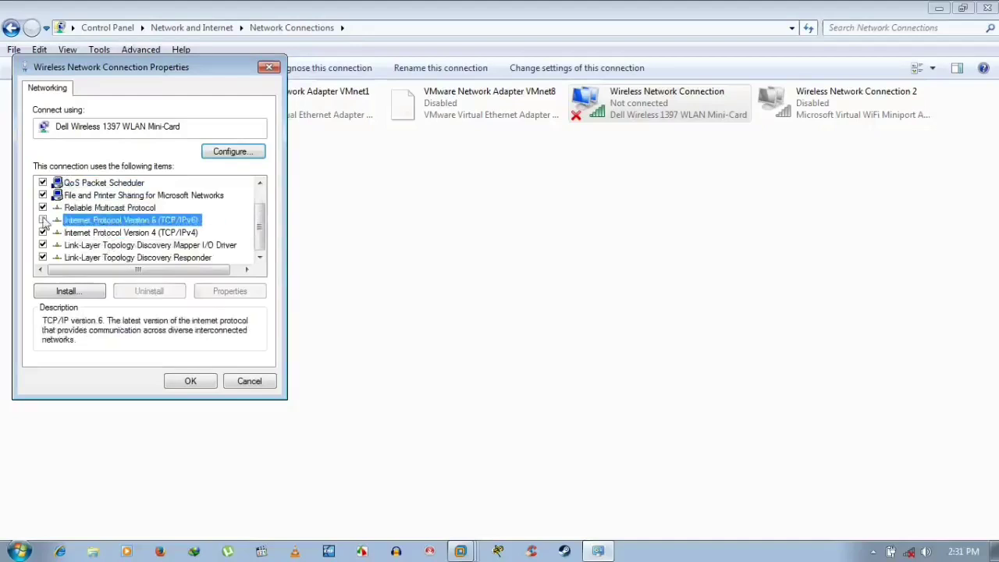
double_click(43, 220)
- Review the TCP/IPv4 static address and DNS settings unchanged, then confirm with VMware Bridge Protocol selected
click(144, 233)
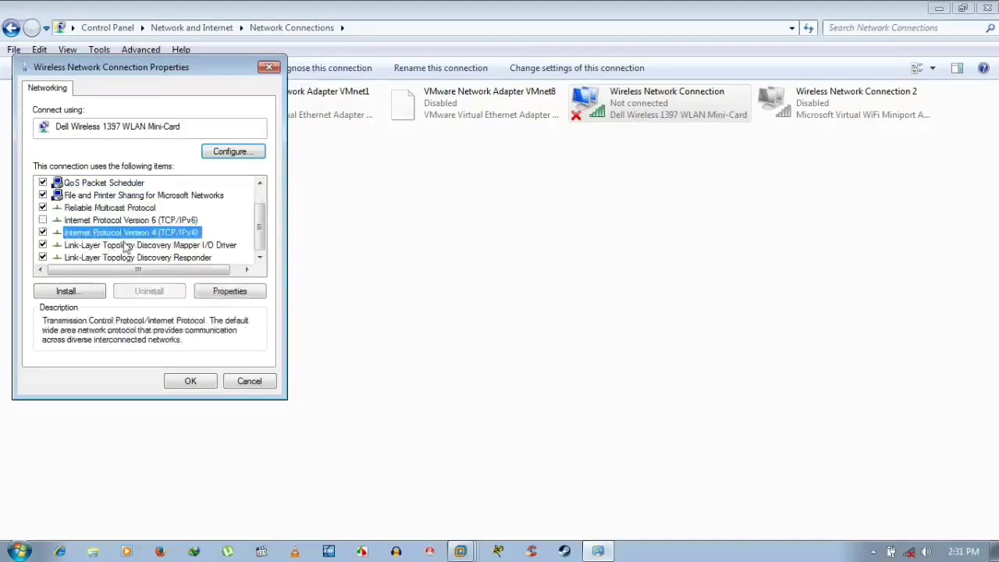
click(125, 246)
click(128, 258)
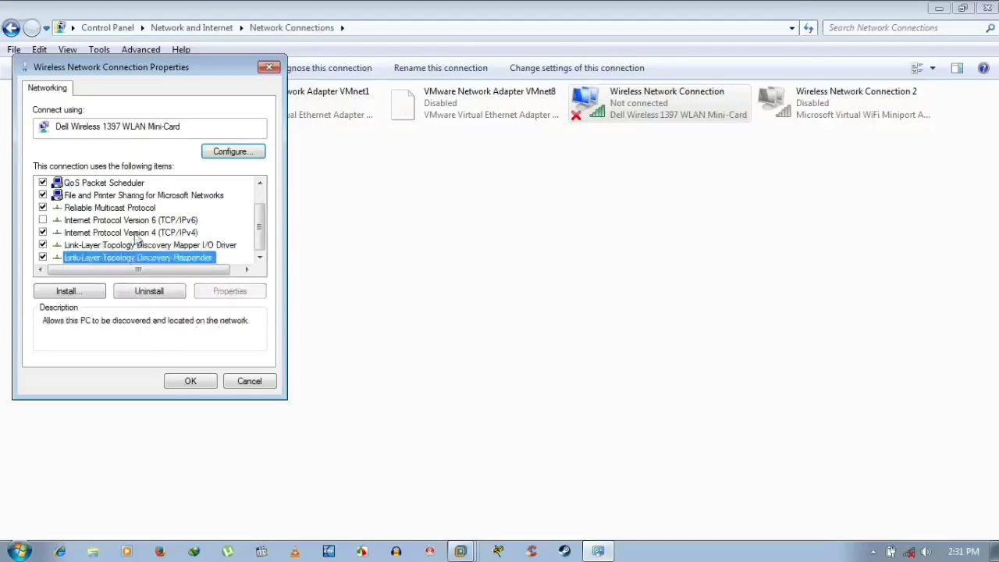
click(134, 233)
click(218, 291)
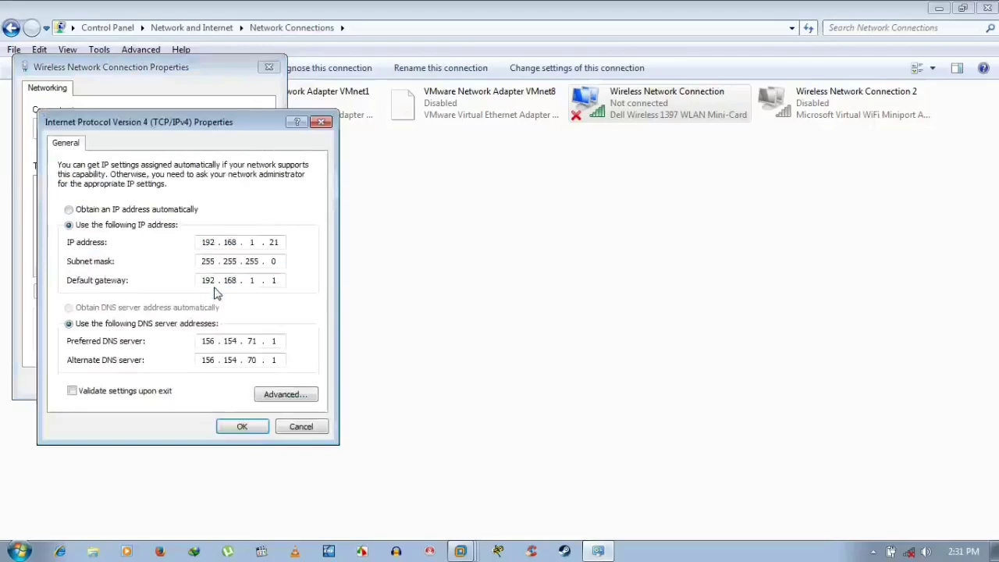
click(303, 429)
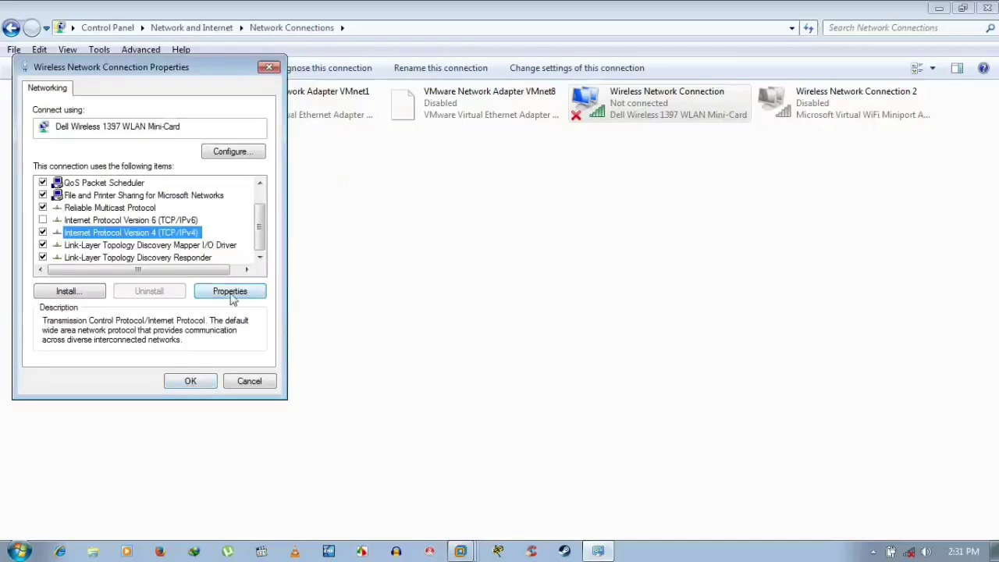
scroll(108, 248, up, 1)
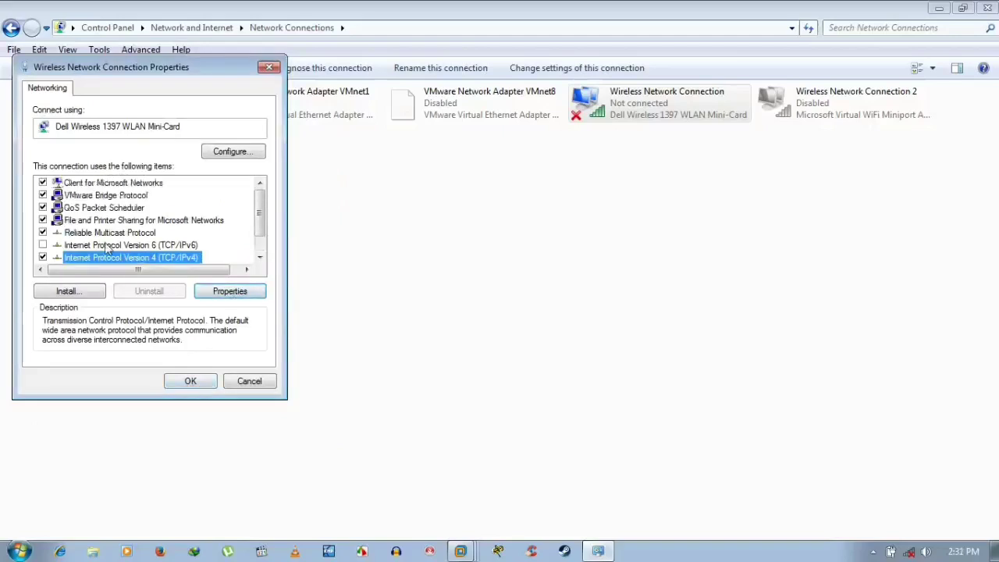
click(109, 195)
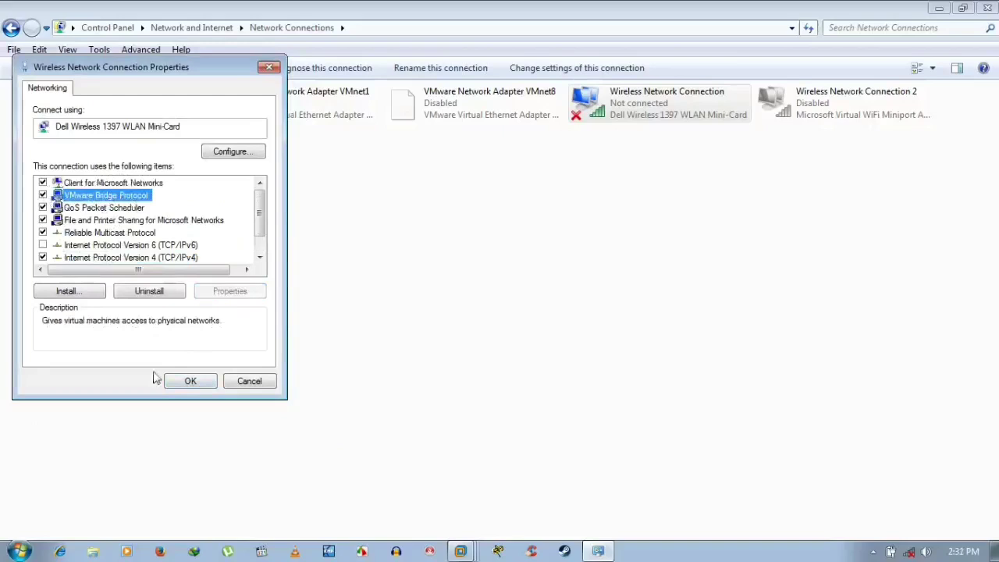
click(185, 382)
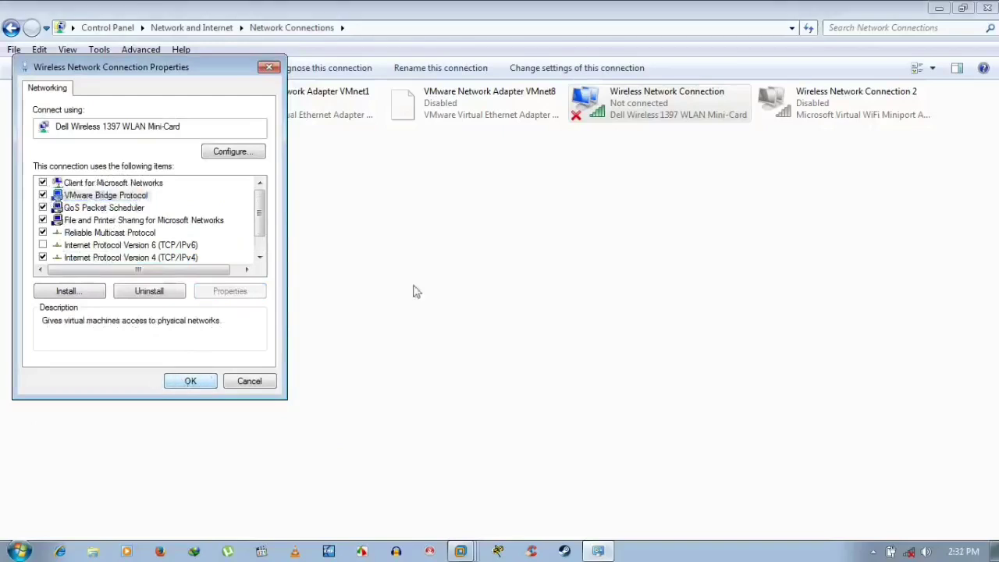
- Check VMware Bridge Protocol in the VMnet8 and VMnet1 adapter properties
right_click(444, 94)
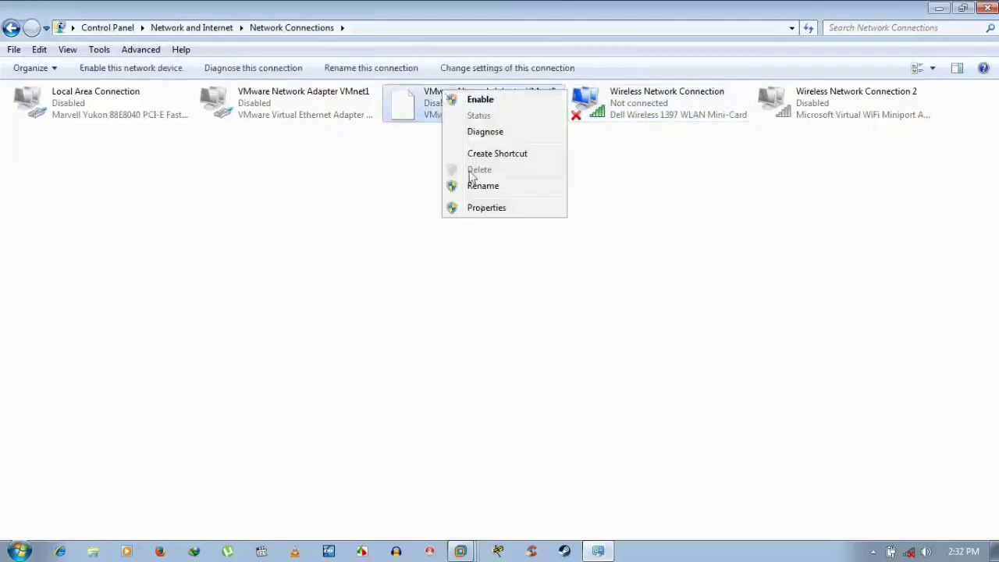
click(483, 207)
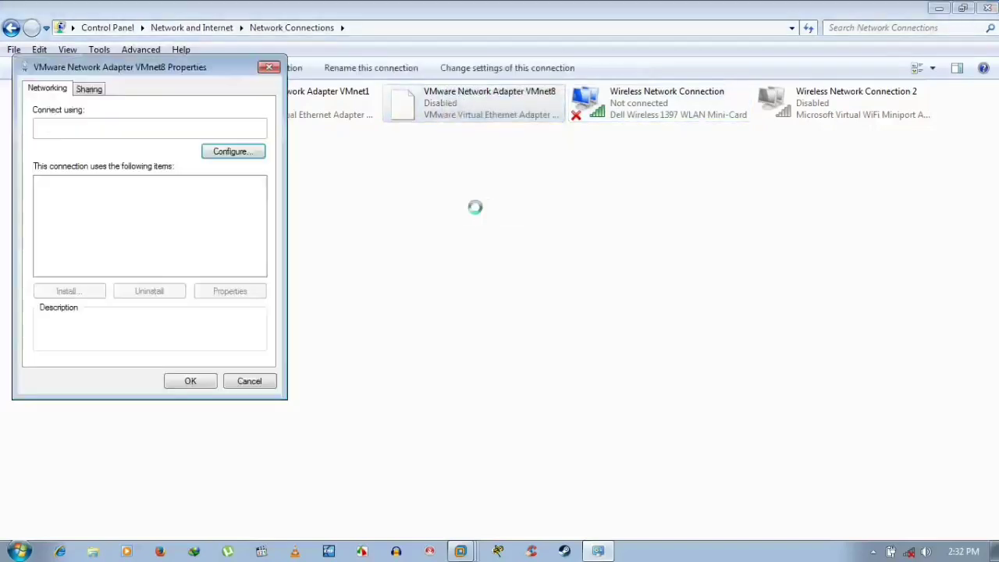
click(131, 197)
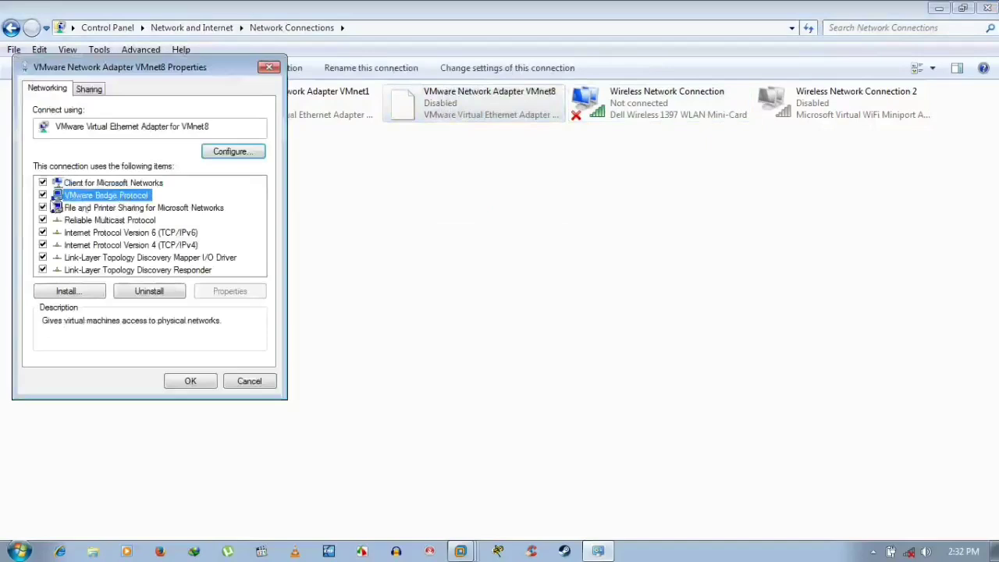
click(192, 381)
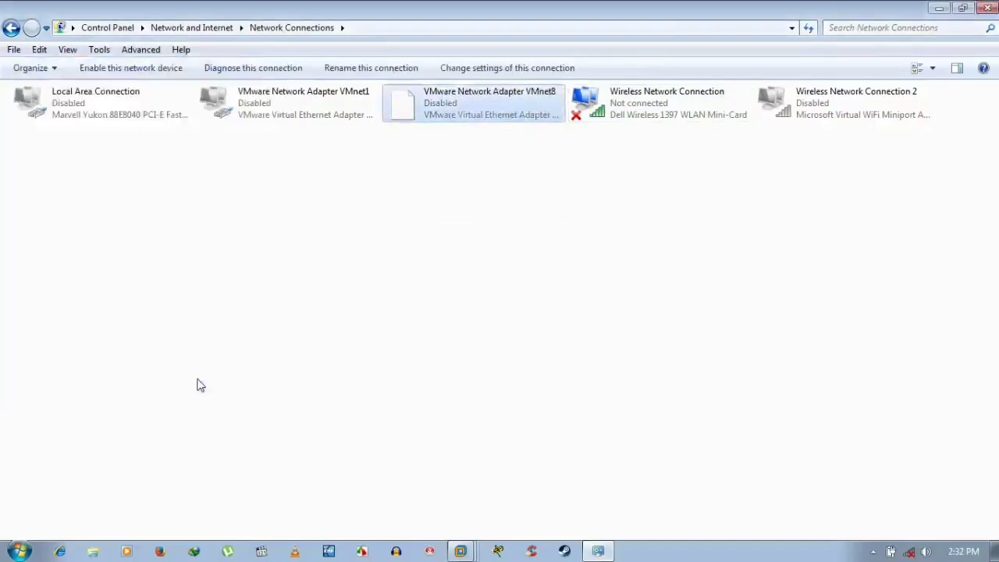
right_click(274, 101)
right_click(266, 102)
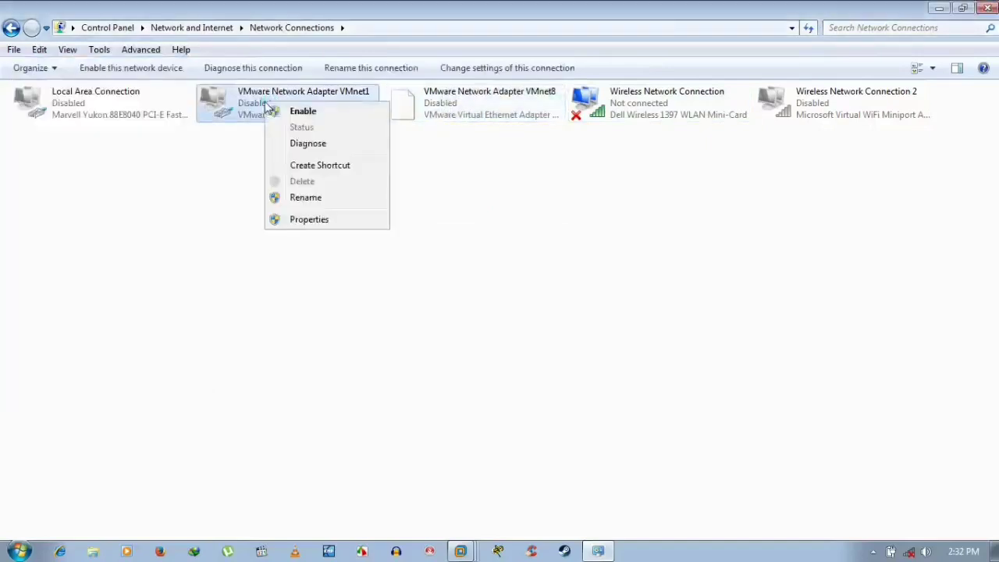
click(296, 221)
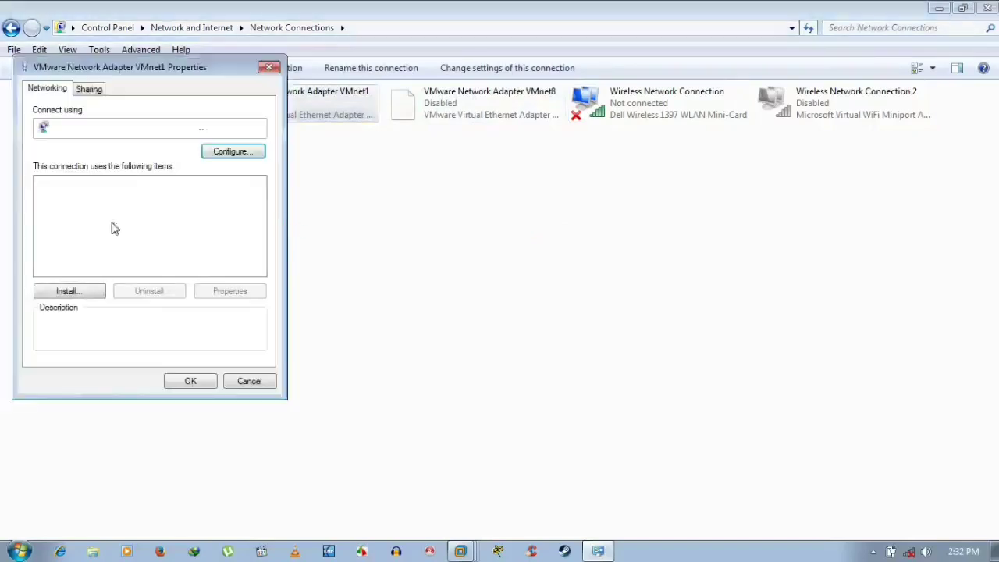
click(88, 197)
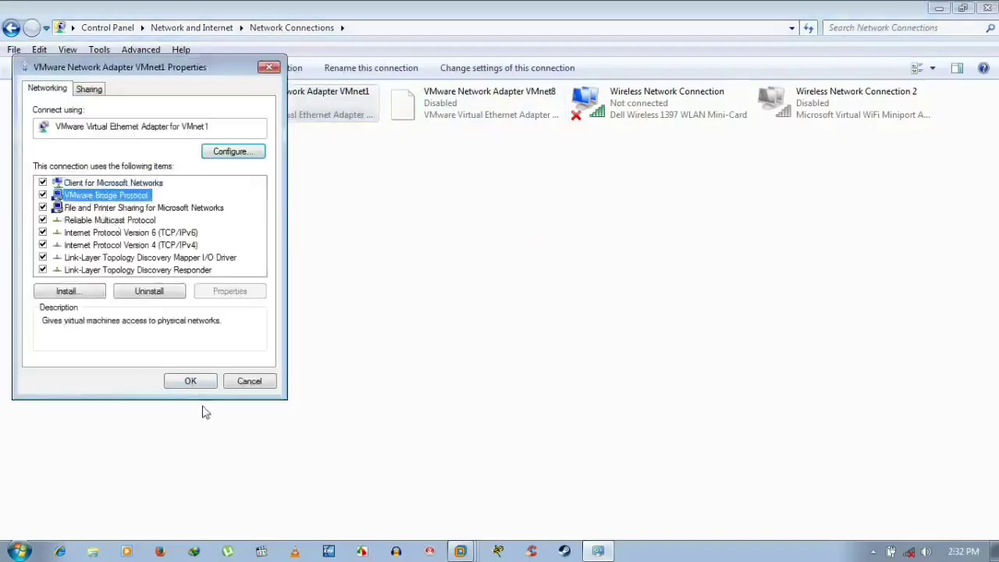
click(190, 381)
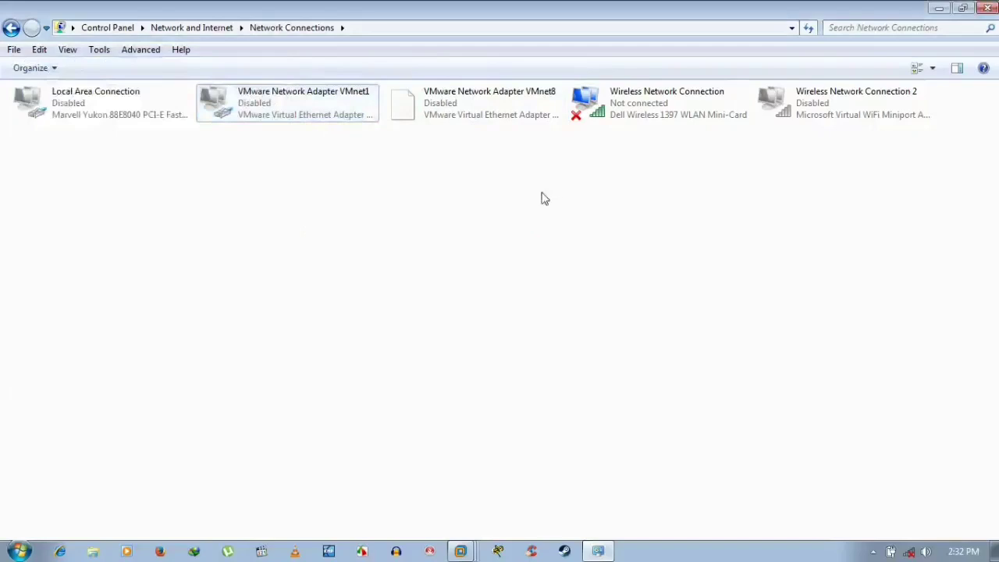
- Check VMware Bridge Protocol on Wireless Network Connection 2, then close Network Connections
right_click(788, 92)
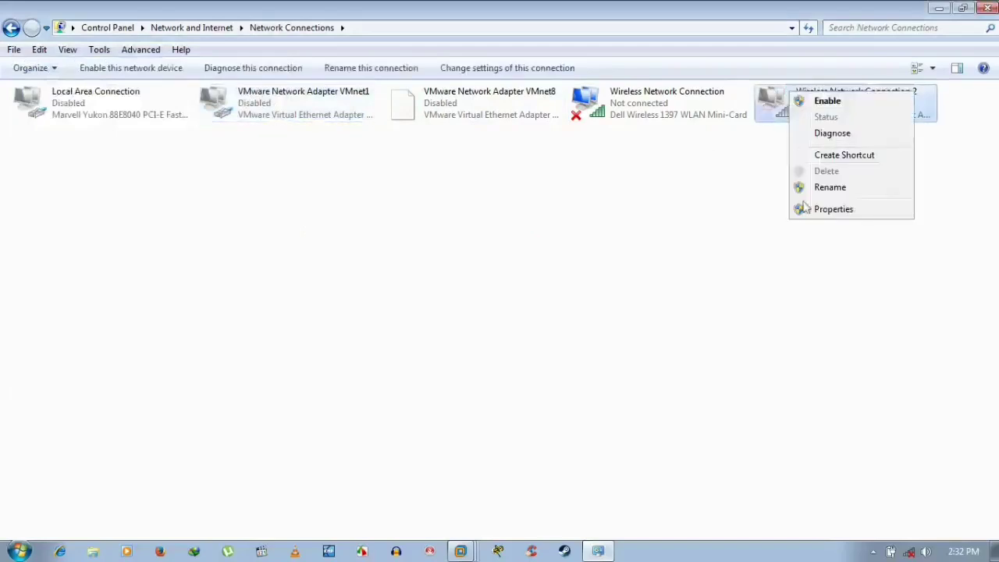
click(832, 209)
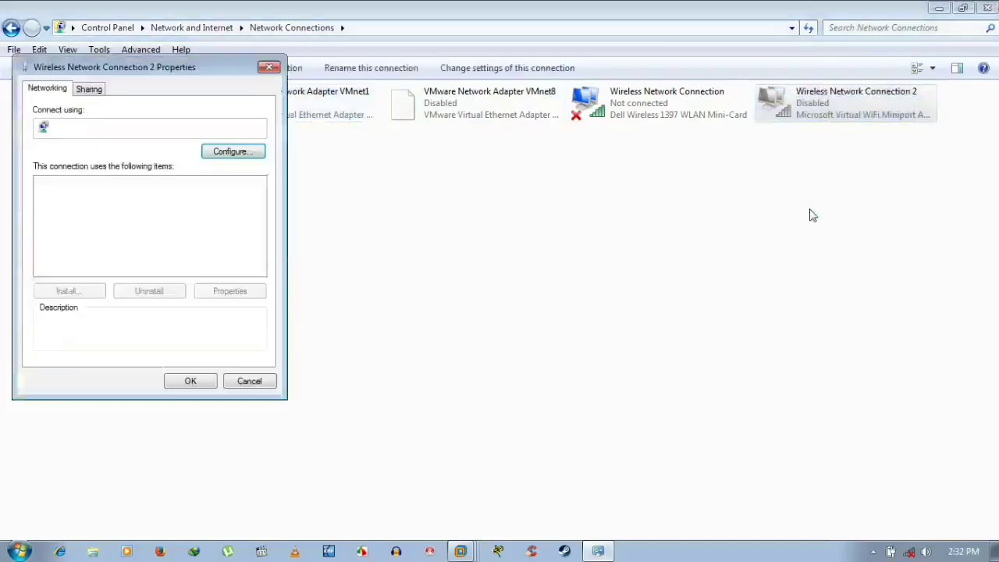
click(147, 198)
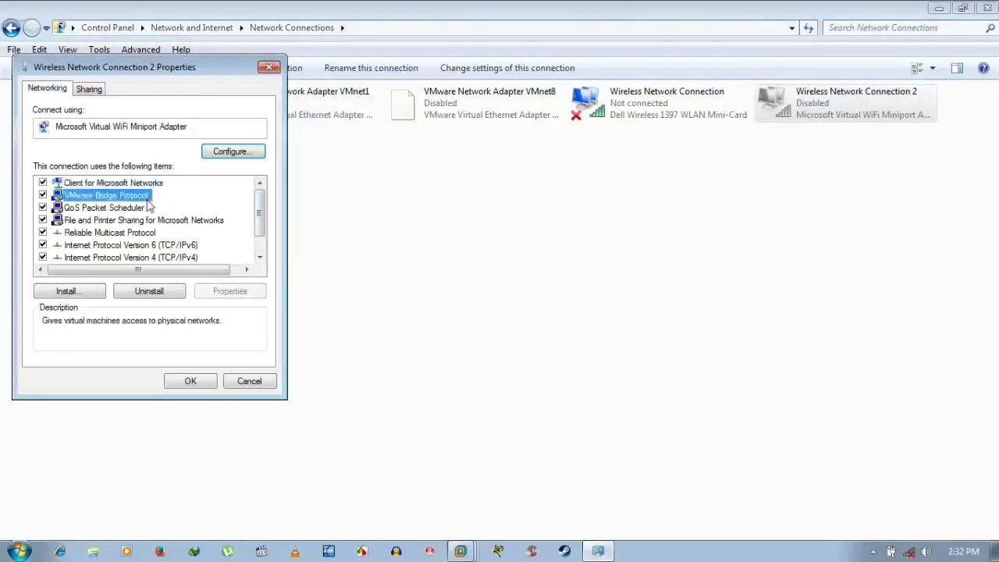
click(200, 381)
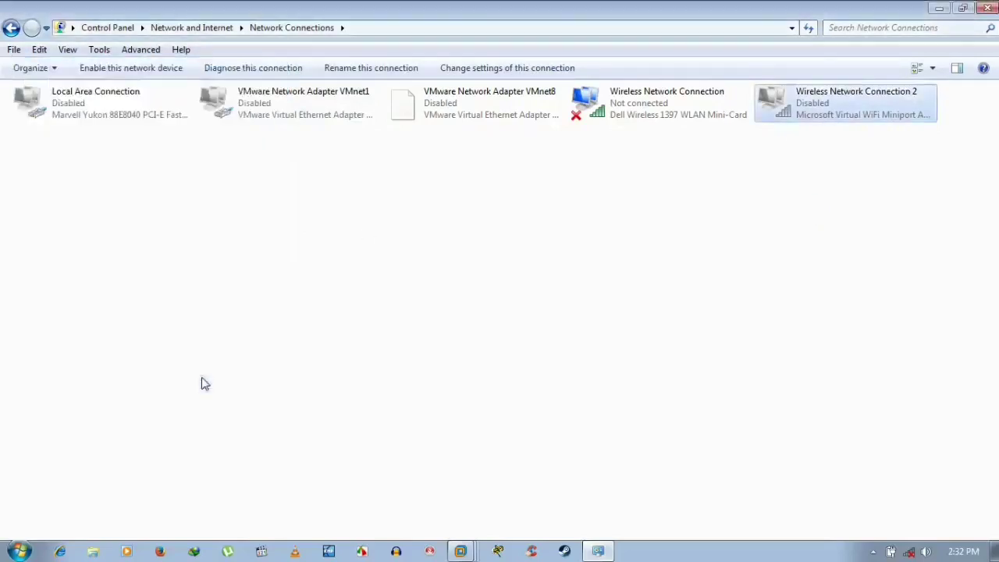
click(655, 164)
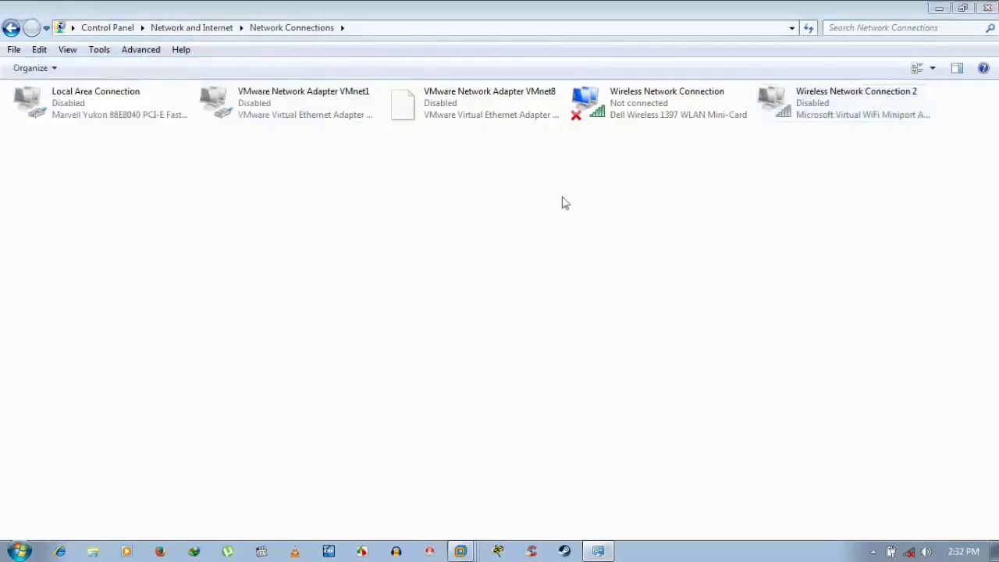
click(984, 9)
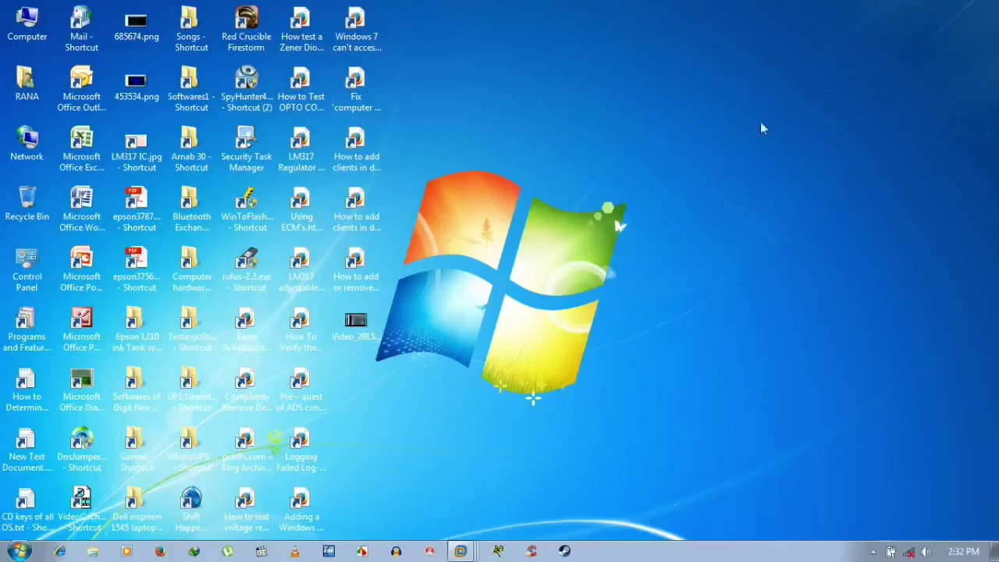
- Refresh the host desktop twice and restore VMware Workstation showing the Windows XP Professional (2) VM
right_click(618, 176)
click(641, 221)
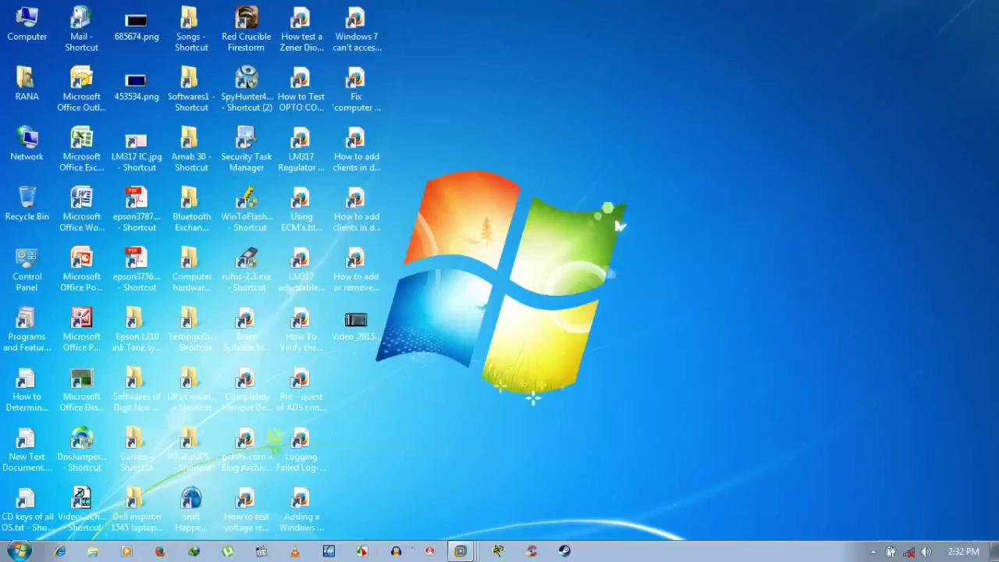
right_click(517, 157)
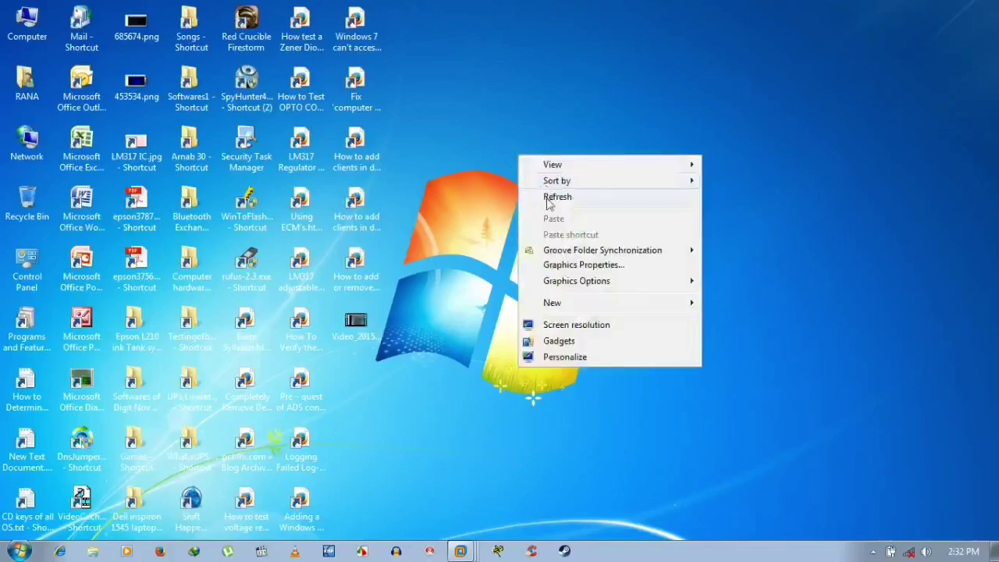
click(546, 198)
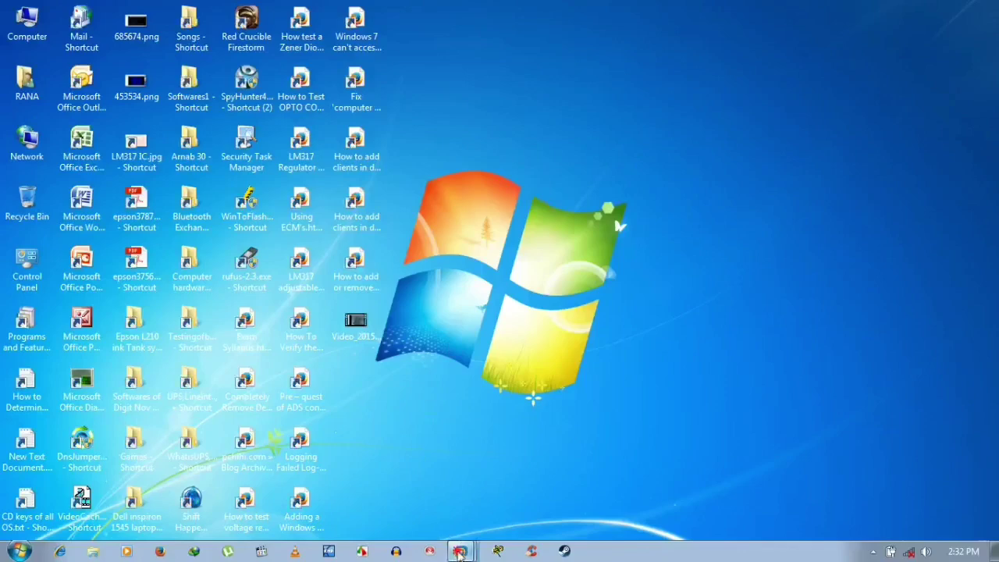
click(460, 551)
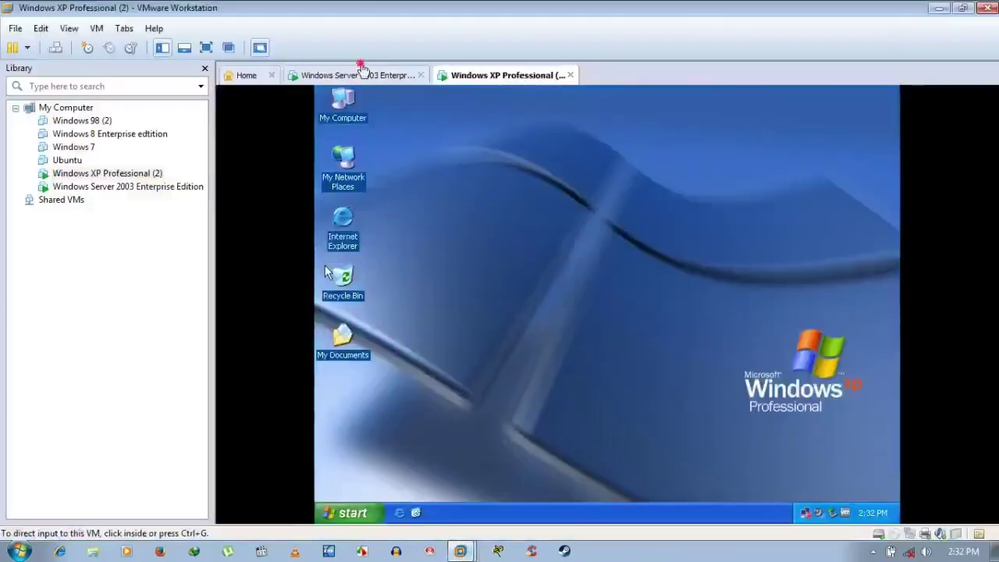
click(363, 72)
right_click(465, 143)
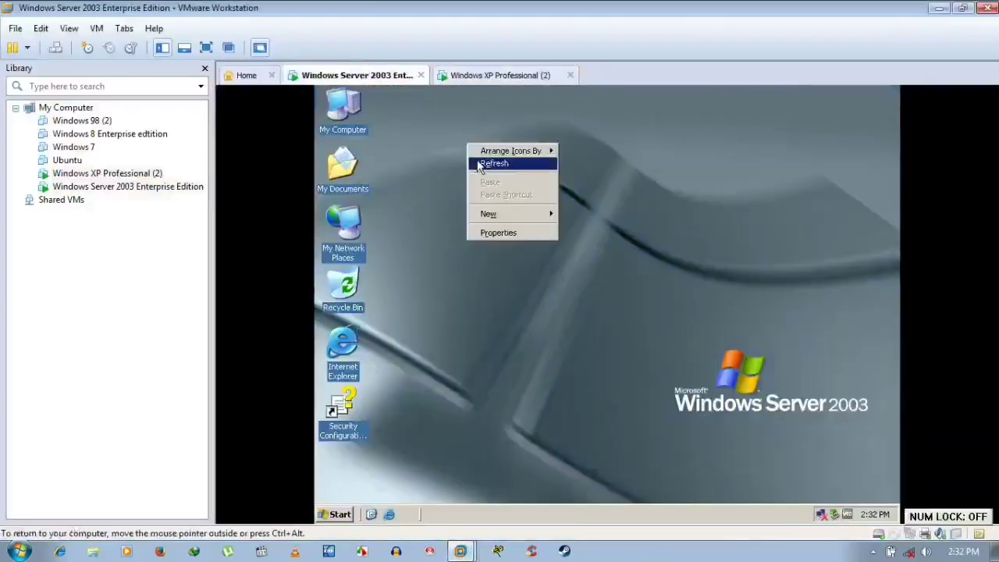
click(478, 162)
click(518, 75)
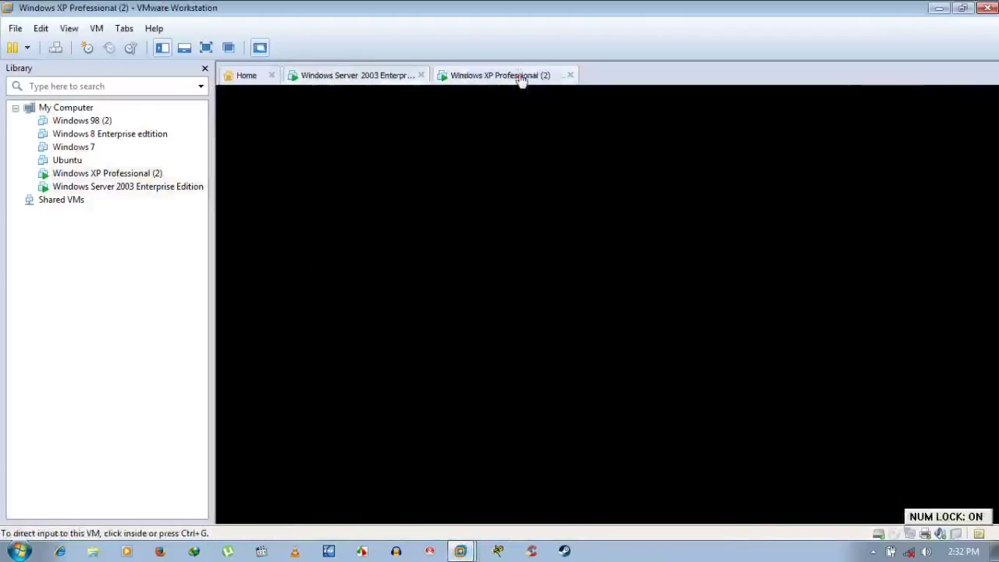
right_click(520, 212)
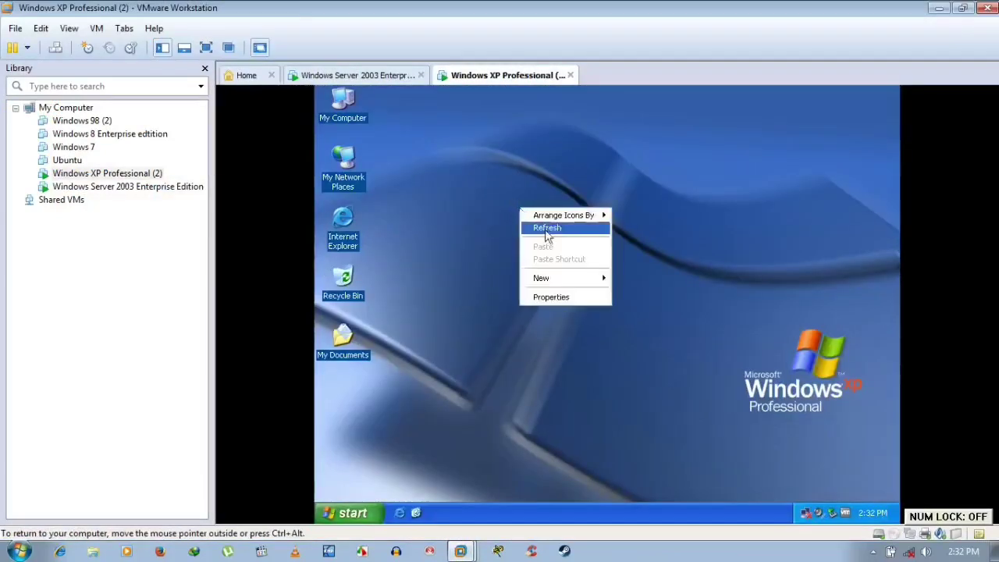
click(546, 228)
click(374, 75)
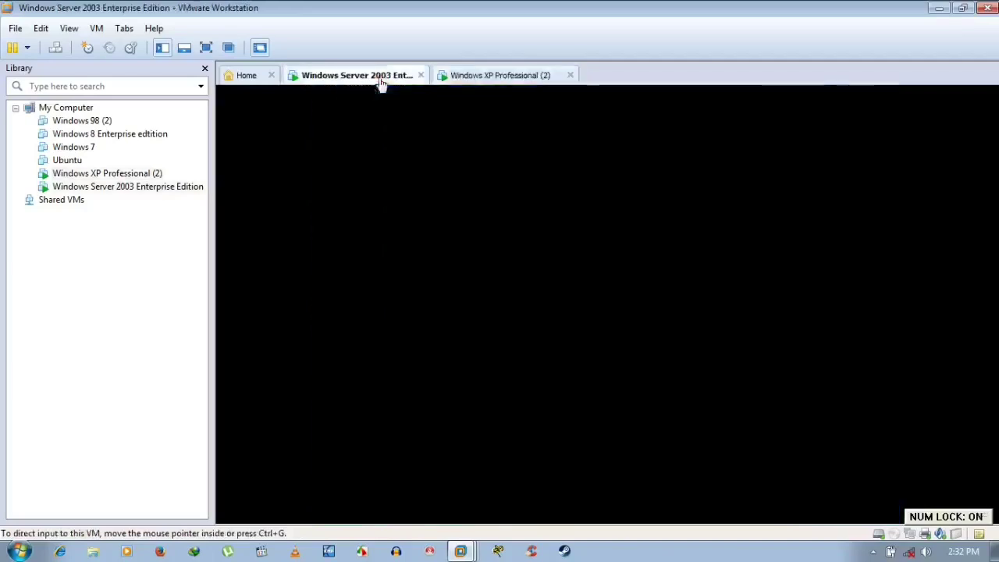
right_click(456, 173)
click(485, 191)
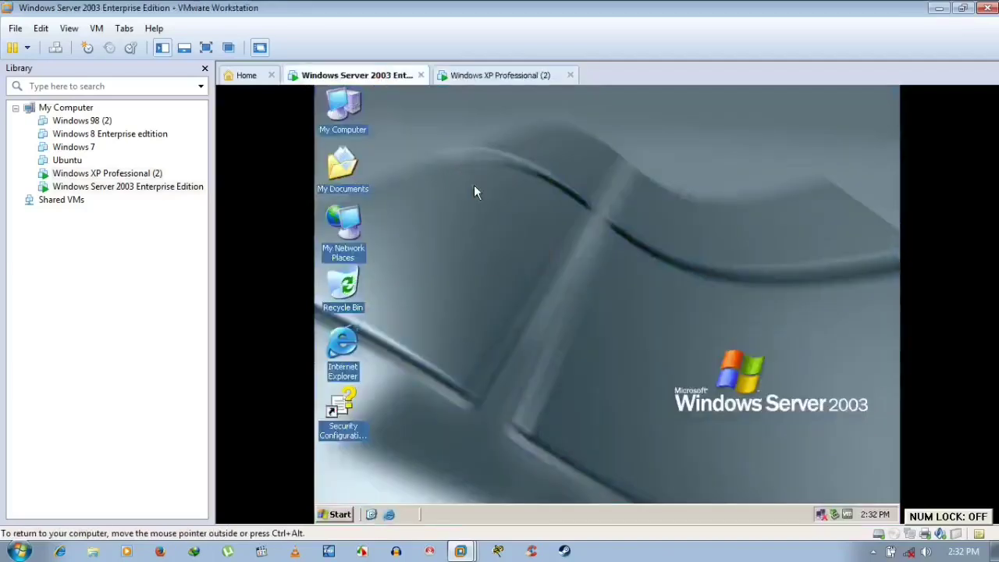
click(520, 78)
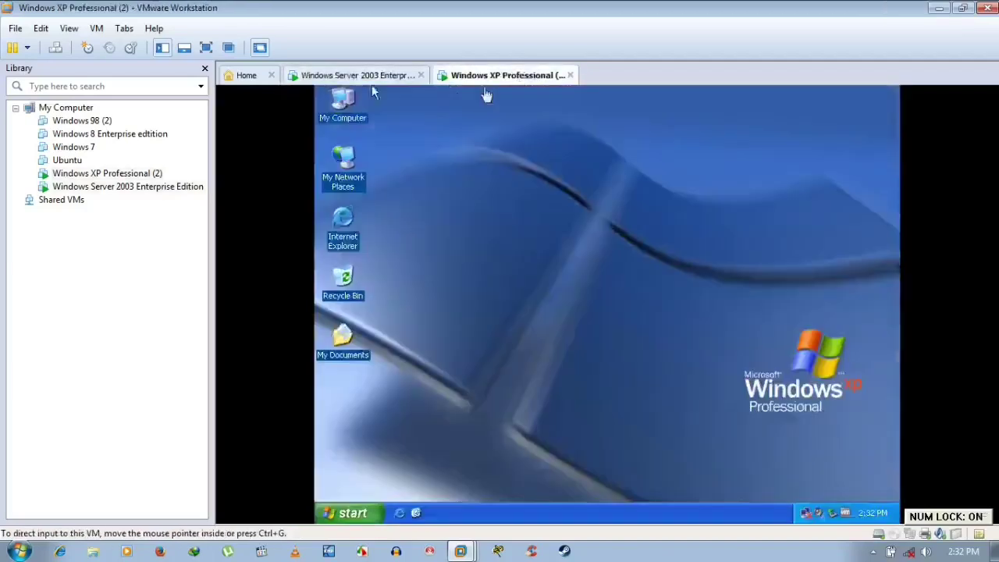
click(380, 76)
right_click(478, 203)
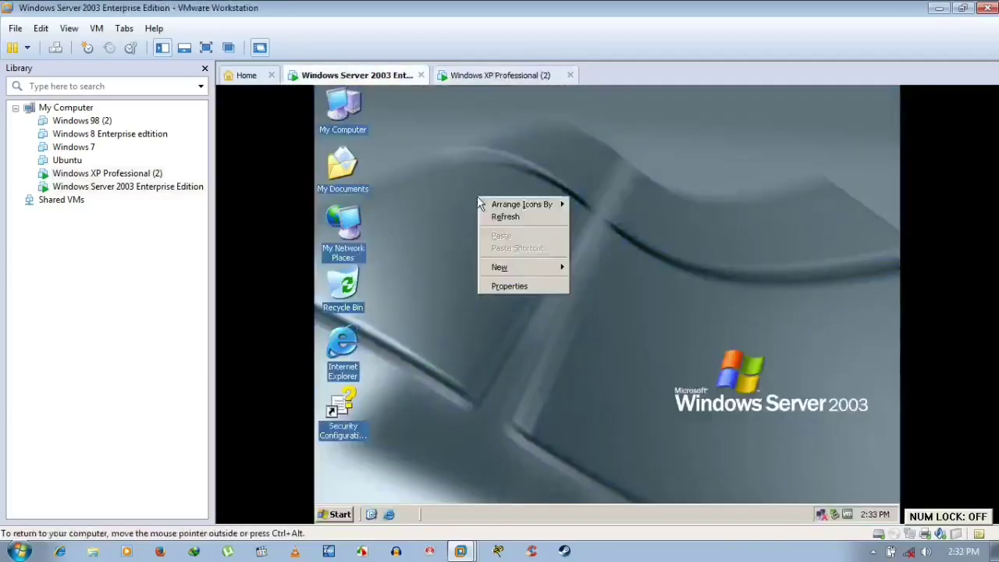
click(513, 218)
right_click(510, 164)
click(530, 186)
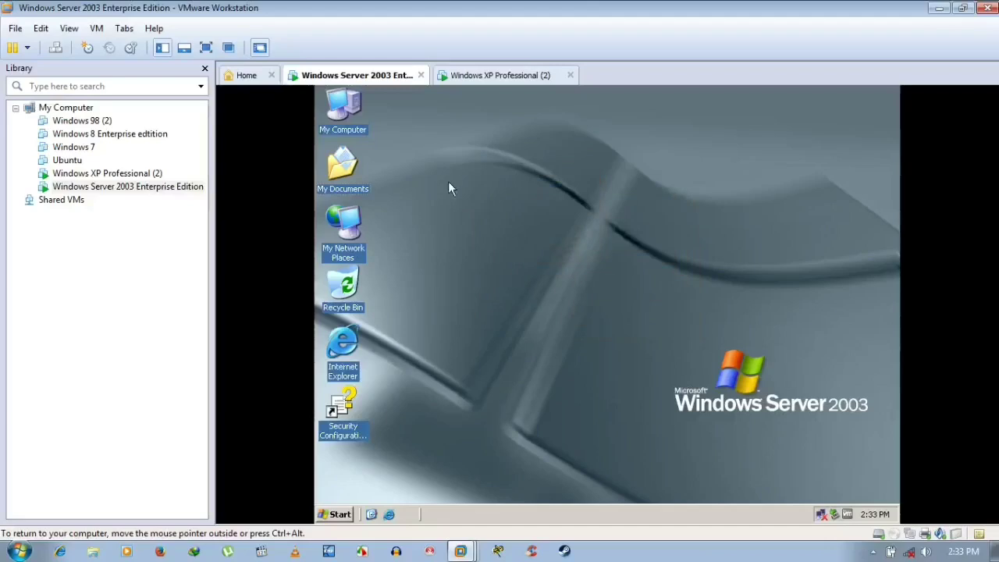
click(498, 76)
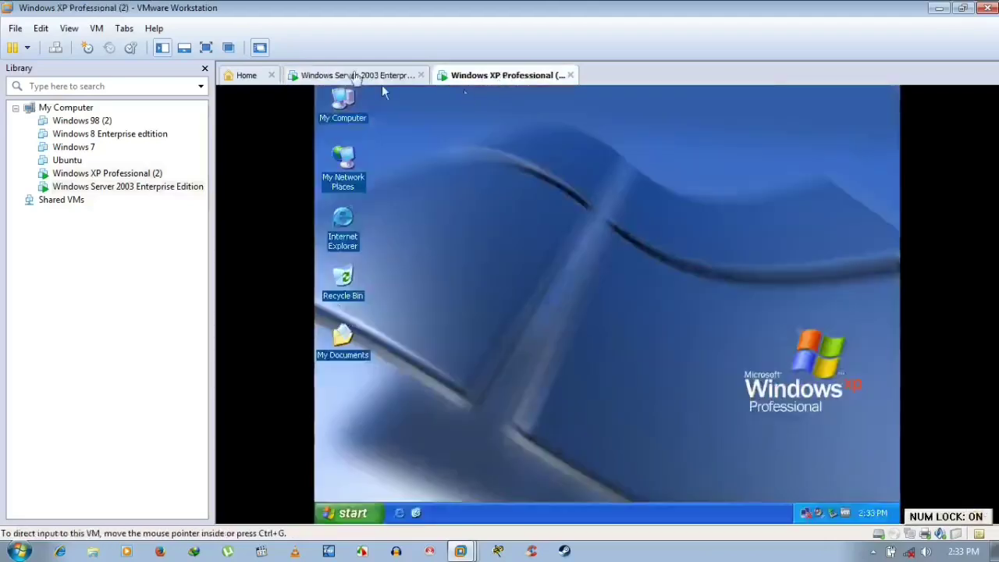
click(356, 75)
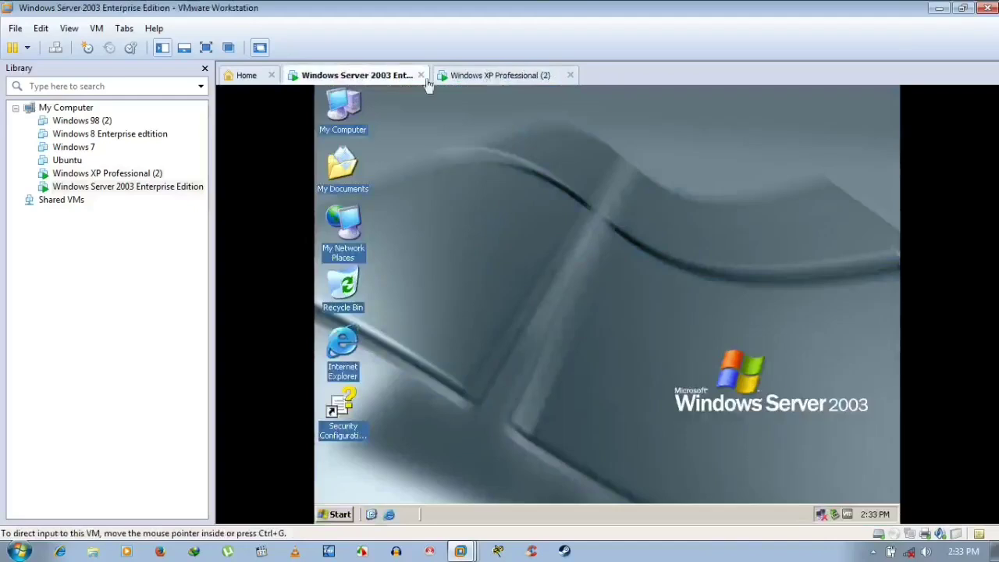
right_click(490, 185)
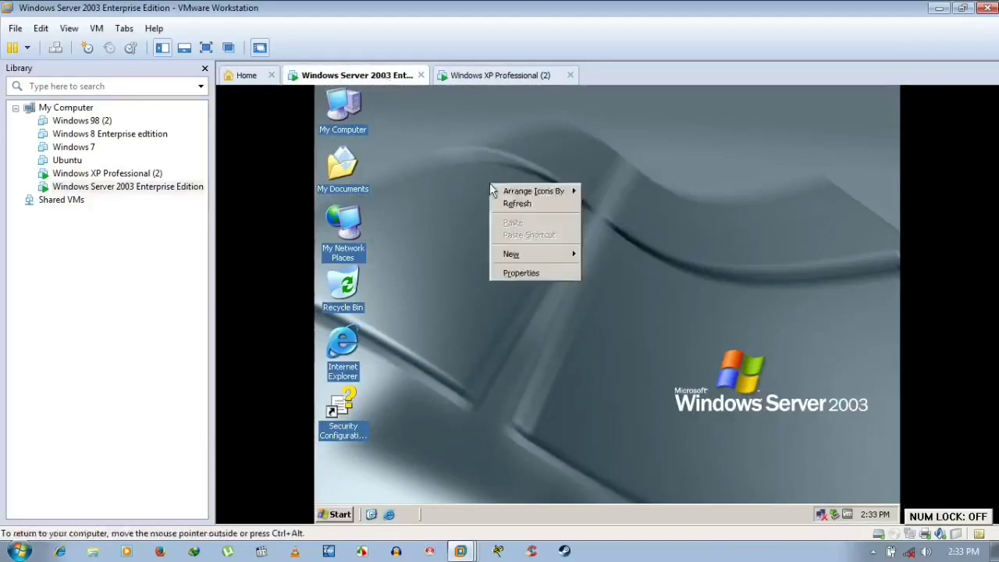
click(504, 200)
right_click(505, 200)
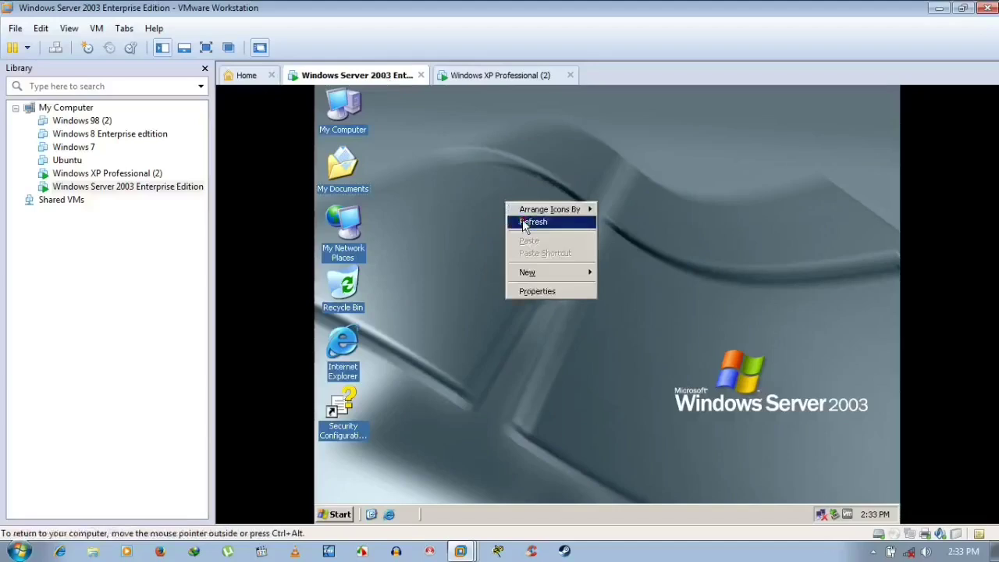
click(522, 221)
right_click(482, 122)
click(498, 144)
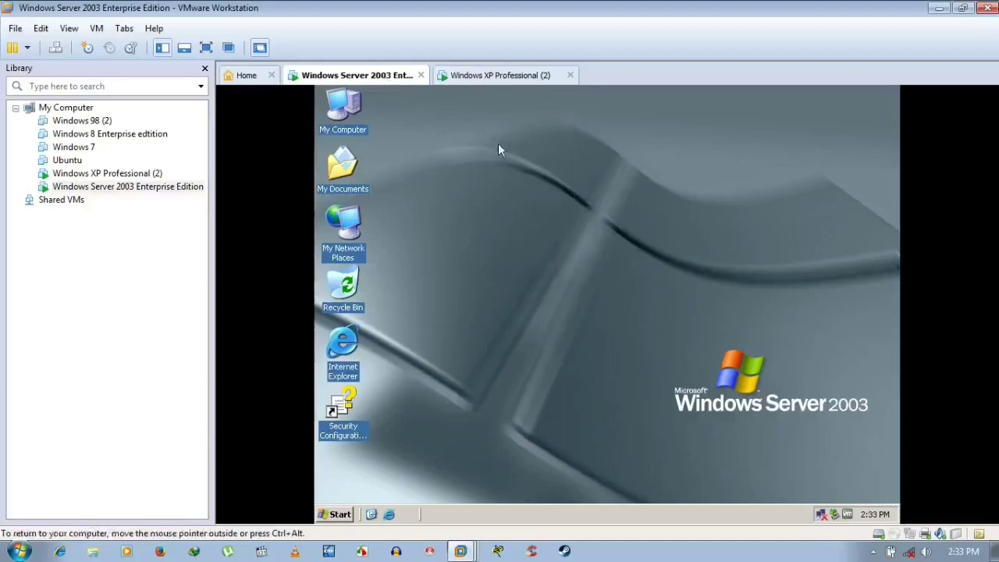
right_click(498, 144)
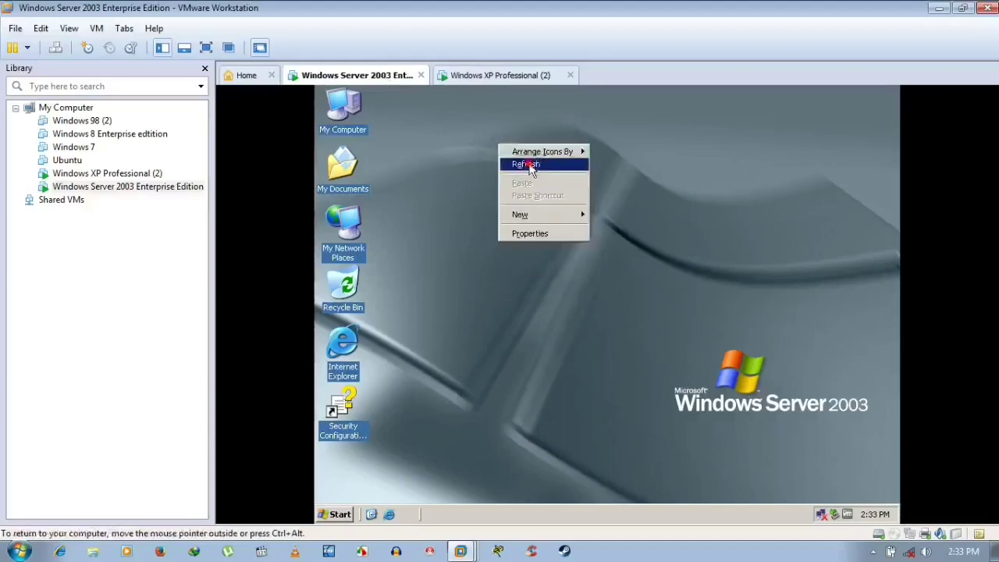
click(530, 164)
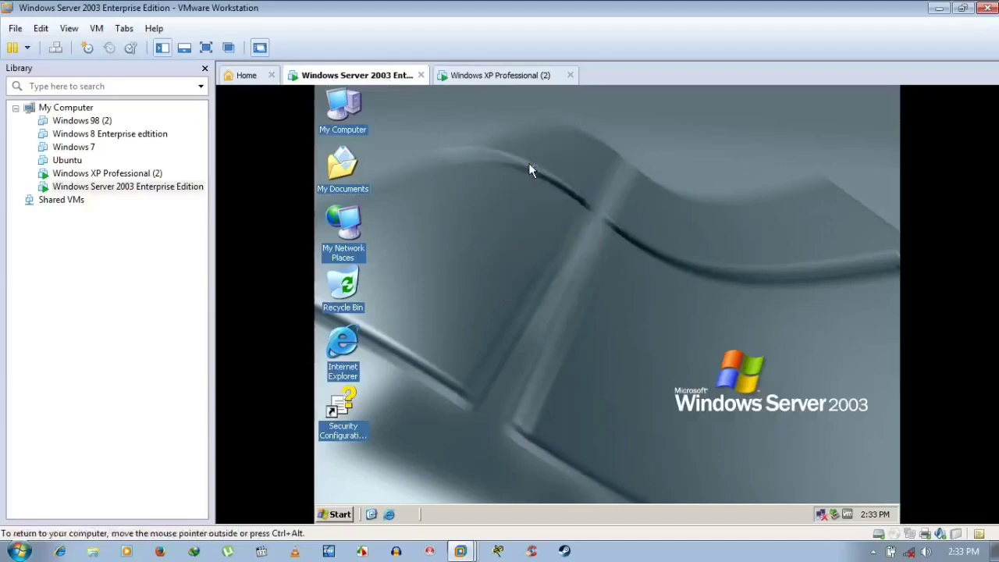
right_click(529, 170)
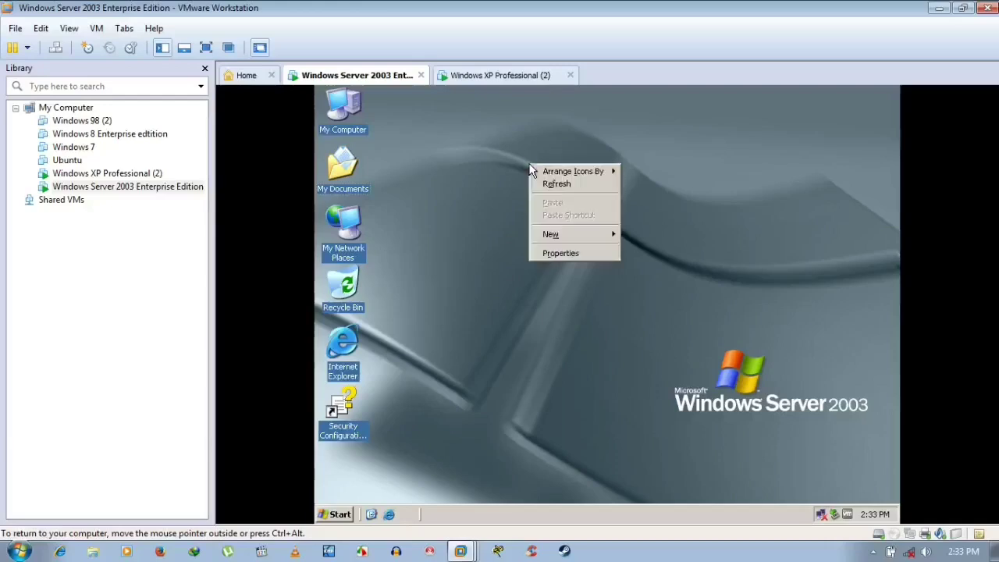
click(563, 185)
right_click(471, 188)
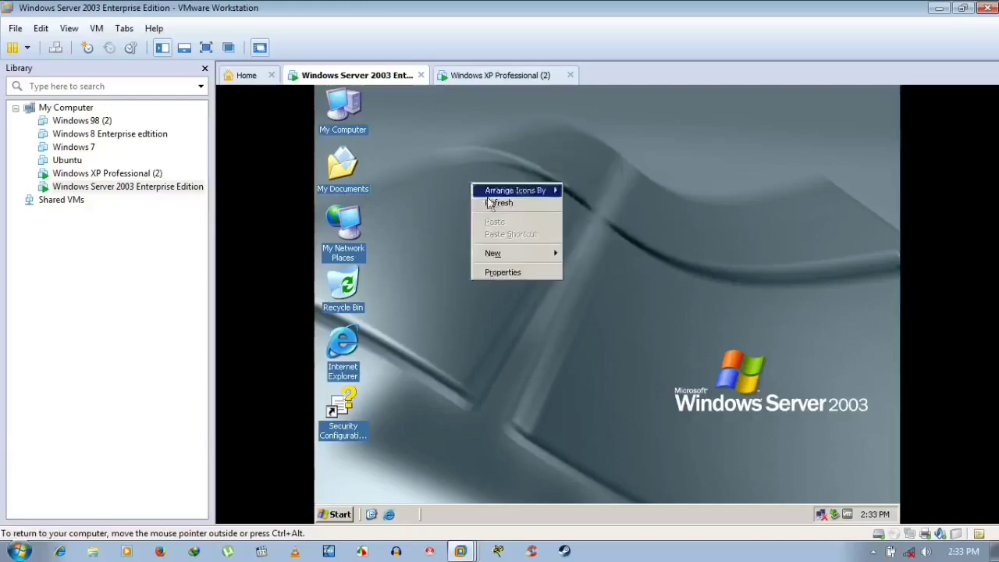
click(490, 201)
right_click(486, 197)
click(514, 217)
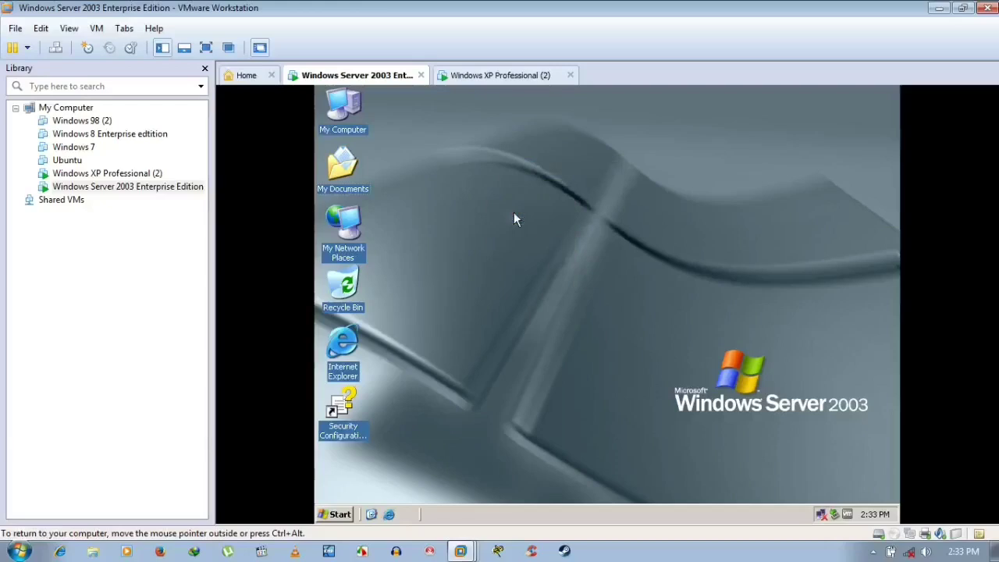
right_click(513, 219)
click(530, 232)
click(488, 78)
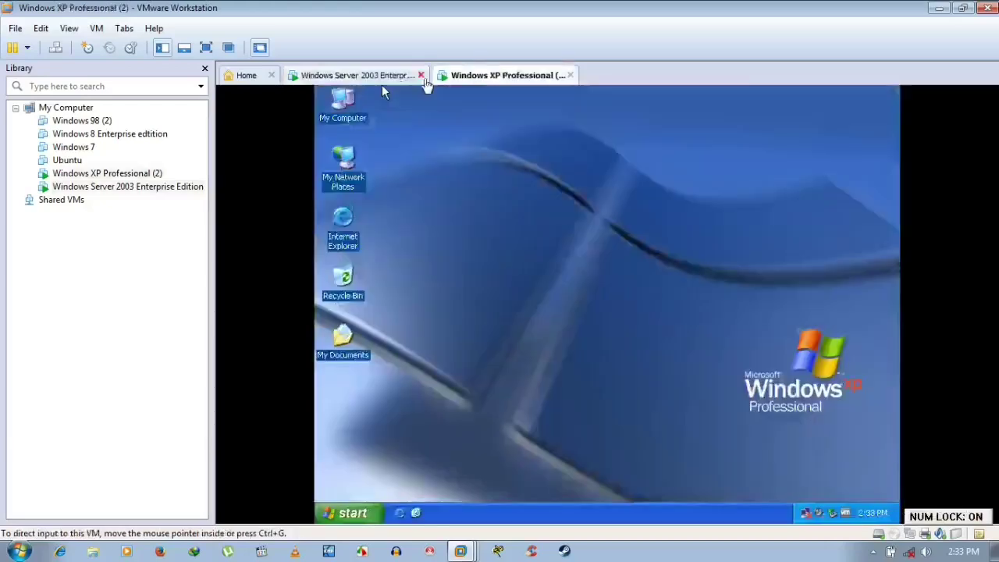
click(381, 78)
click(540, 192)
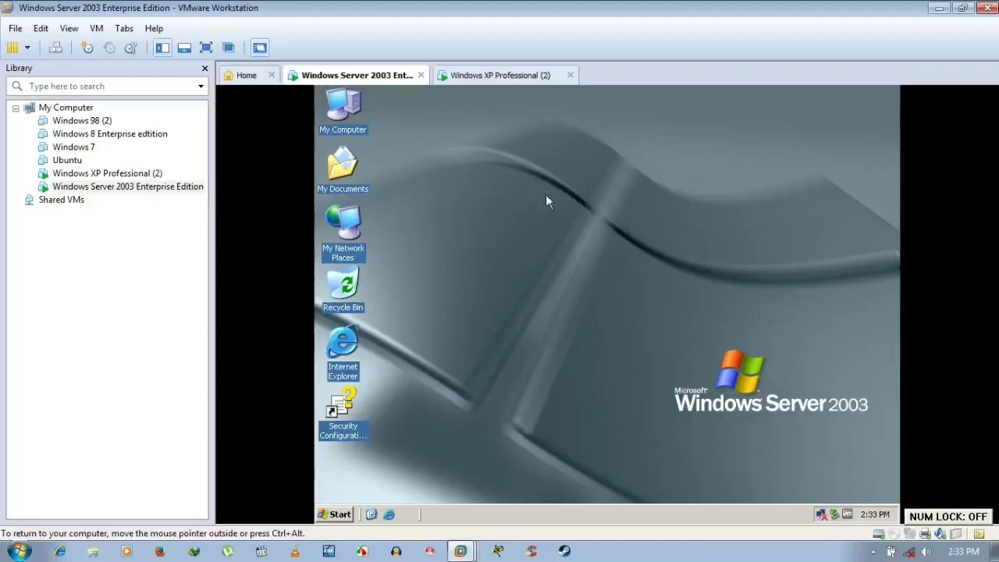
right_click(545, 196)
click(550, 207)
right_click(552, 210)
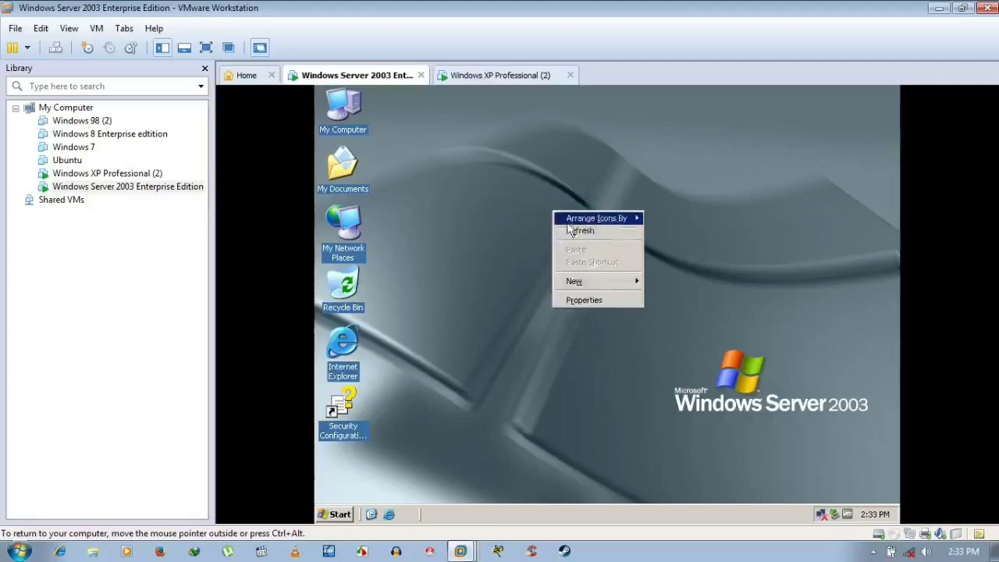
click(573, 230)
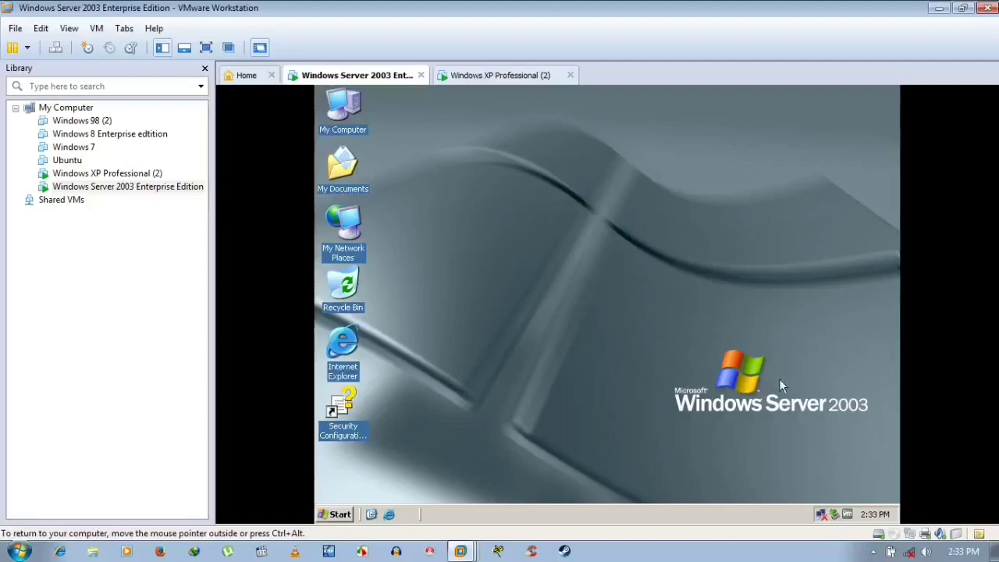
key(Num_Lock)
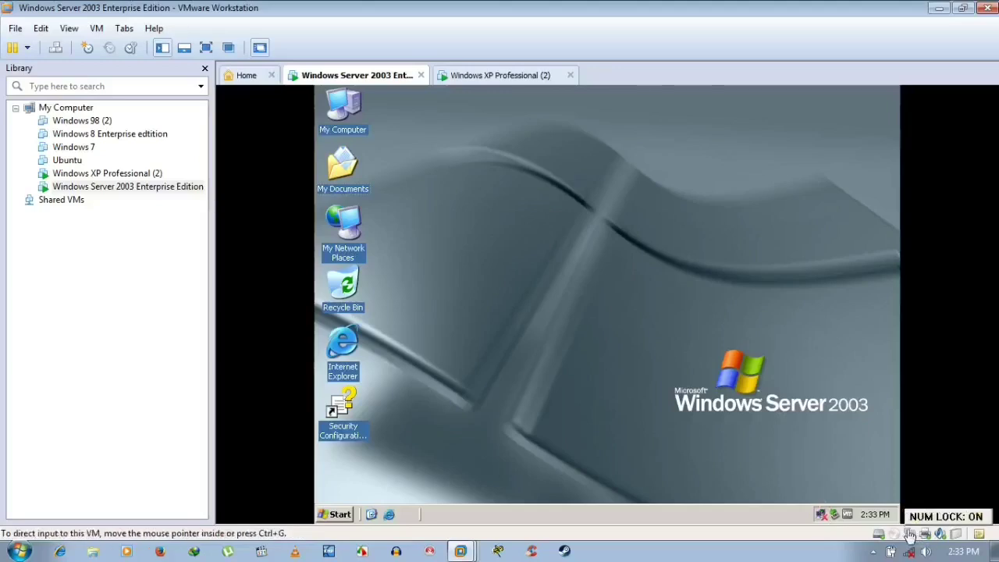
- Tick Connected on the Server 2003 VM's network adapter in its settings and apply
right_click(157, 189)
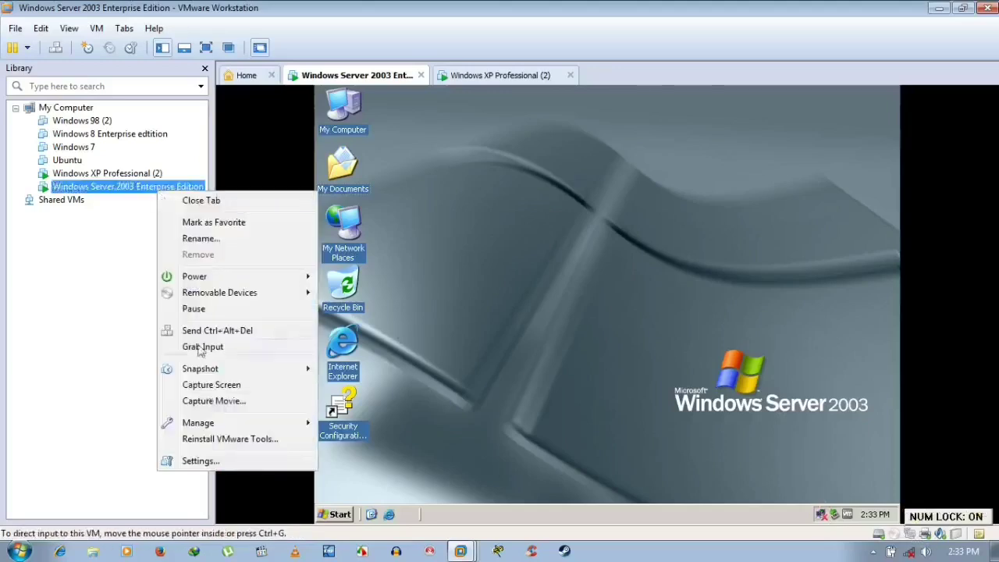
click(667, 186)
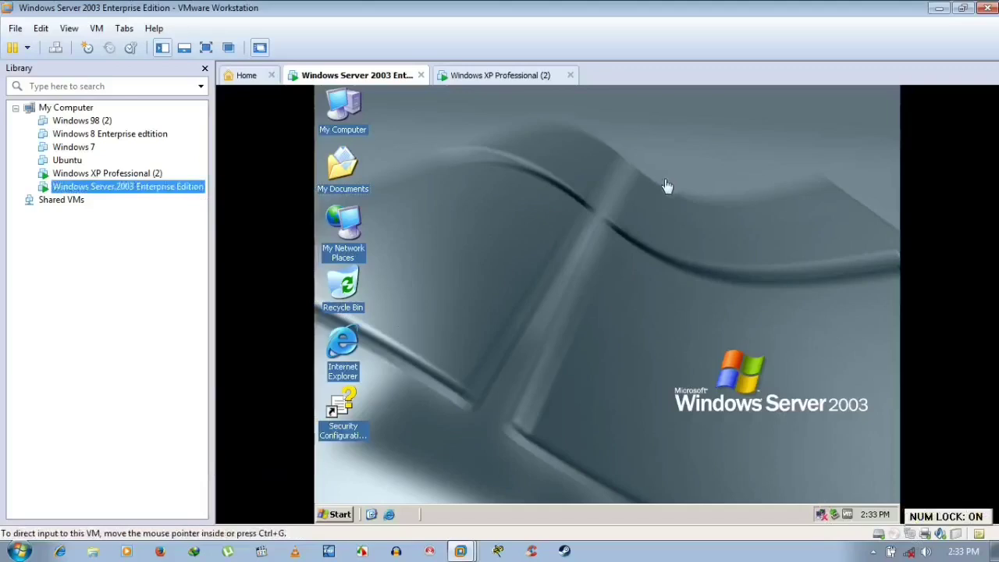
key(ctrl+d)
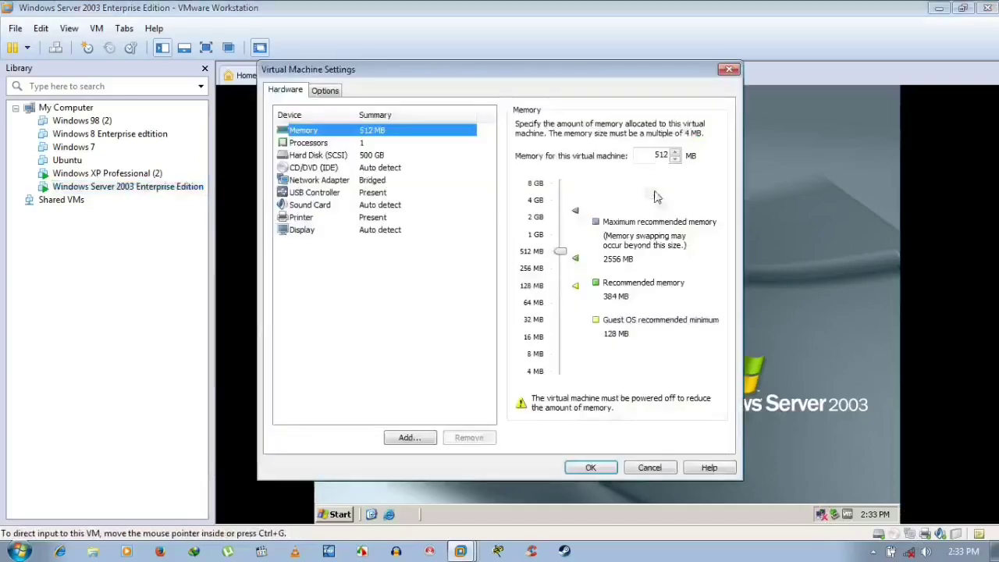
click(373, 182)
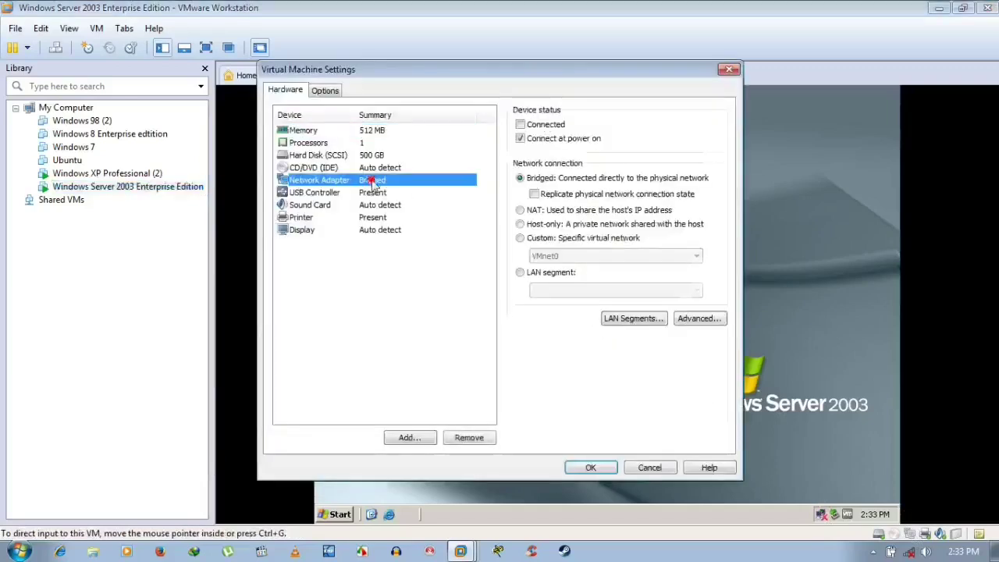
click(530, 127)
click(606, 471)
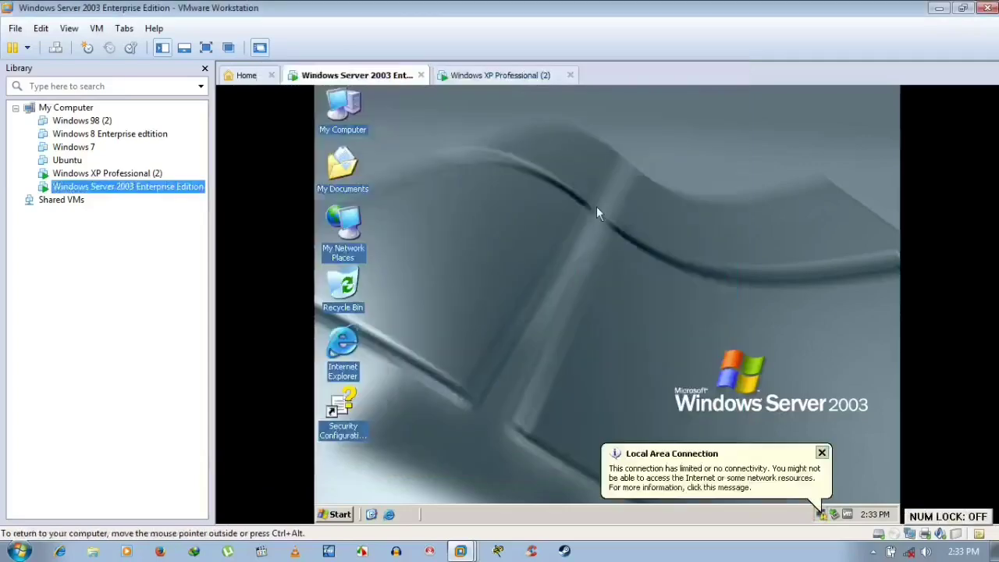
- Connect the Windows XP Professional machine's network adapter in its VM settings
click(146, 176)
right_click(146, 176)
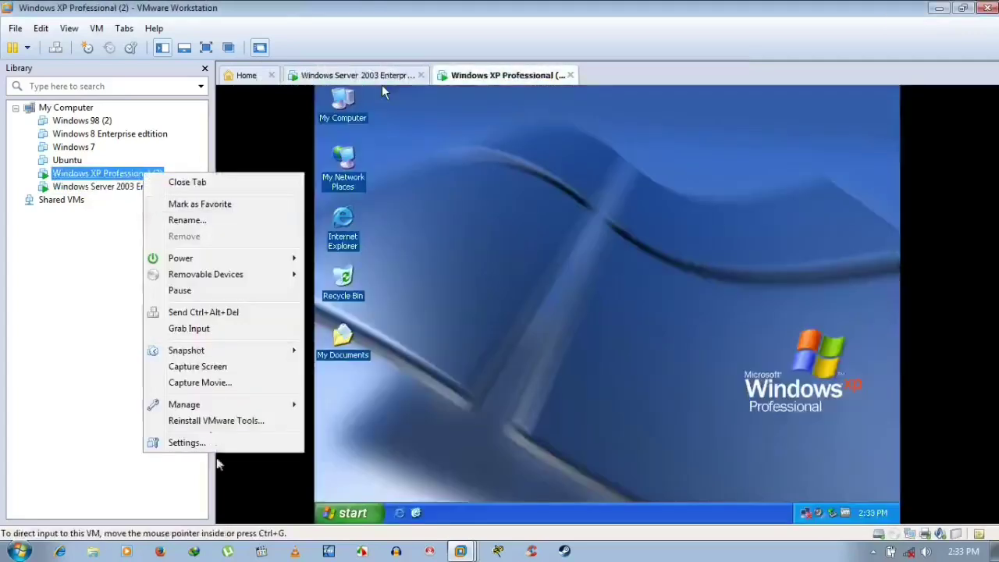
click(216, 442)
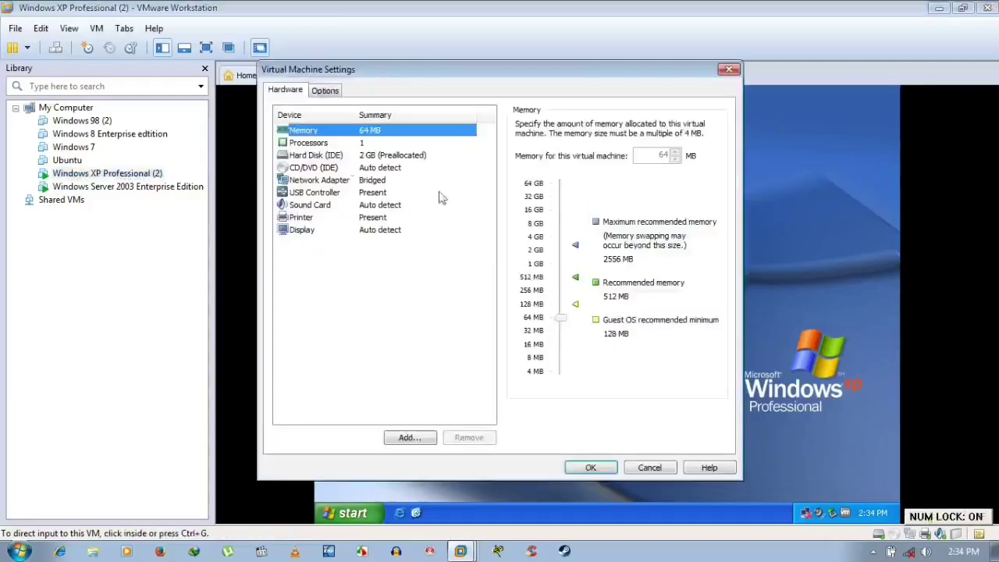
click(326, 181)
click(531, 127)
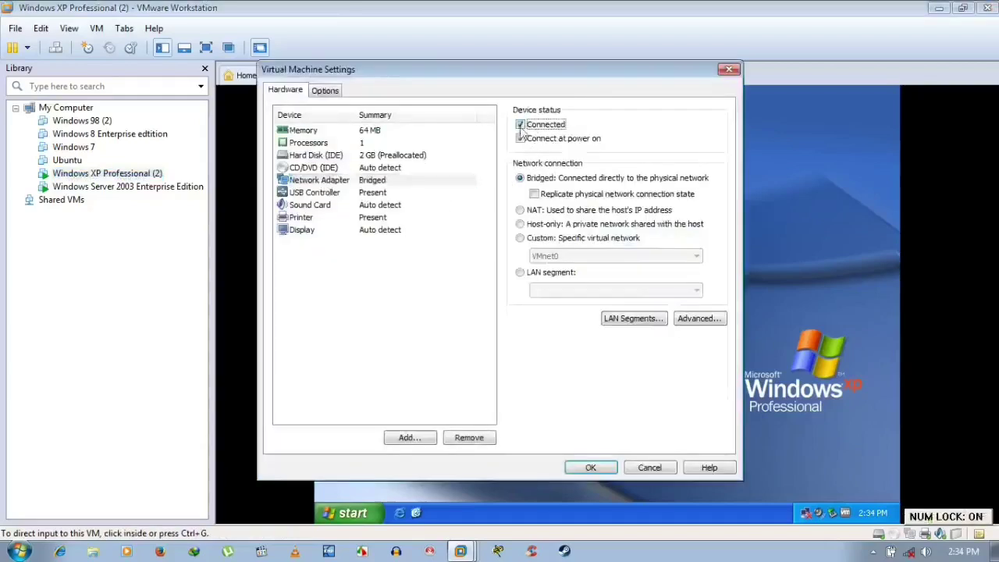
click(591, 468)
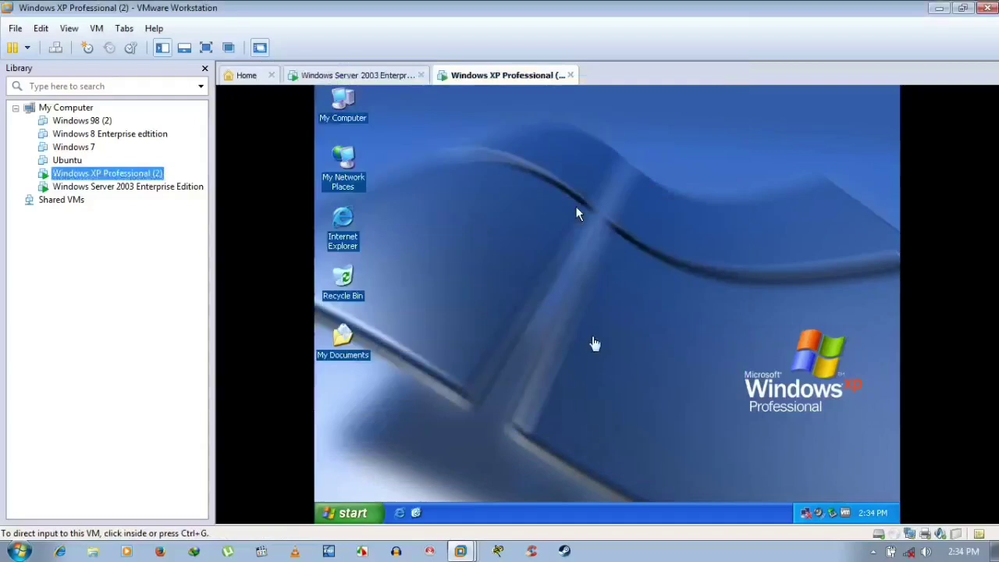
- Dismiss the Server 2003 limited-connectivity notice and end on the Server 2003 tab
click(575, 206)
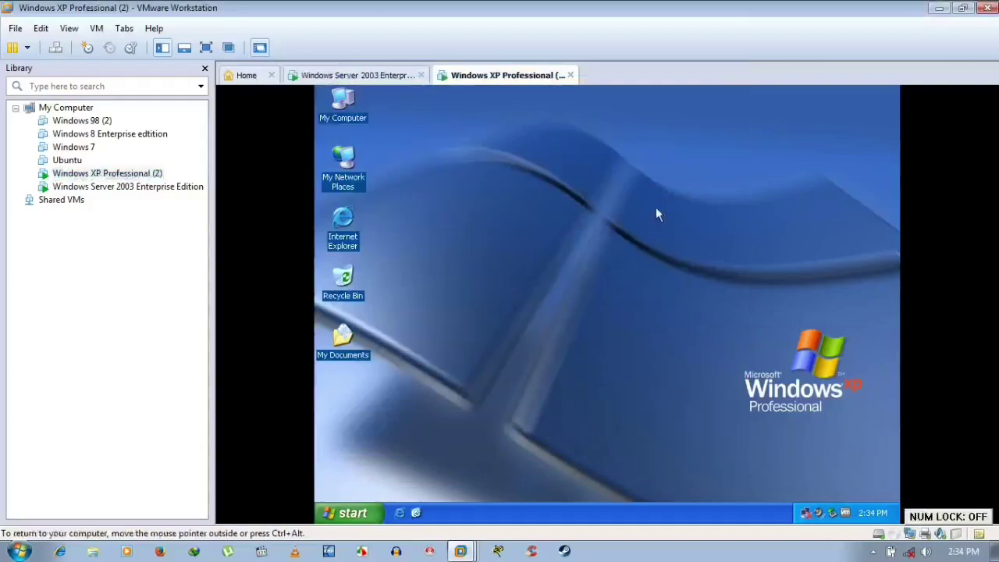
click(365, 76)
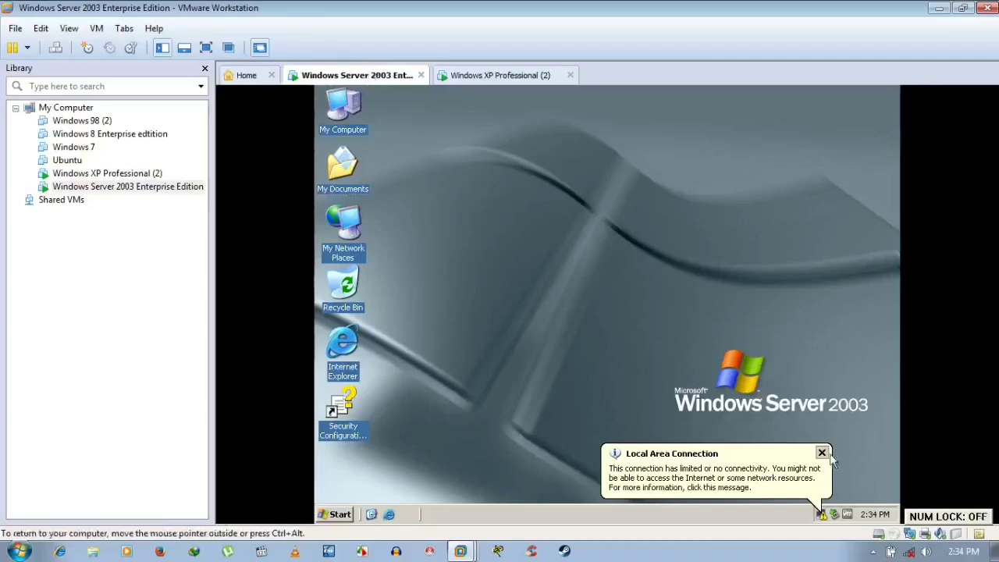
click(822, 452)
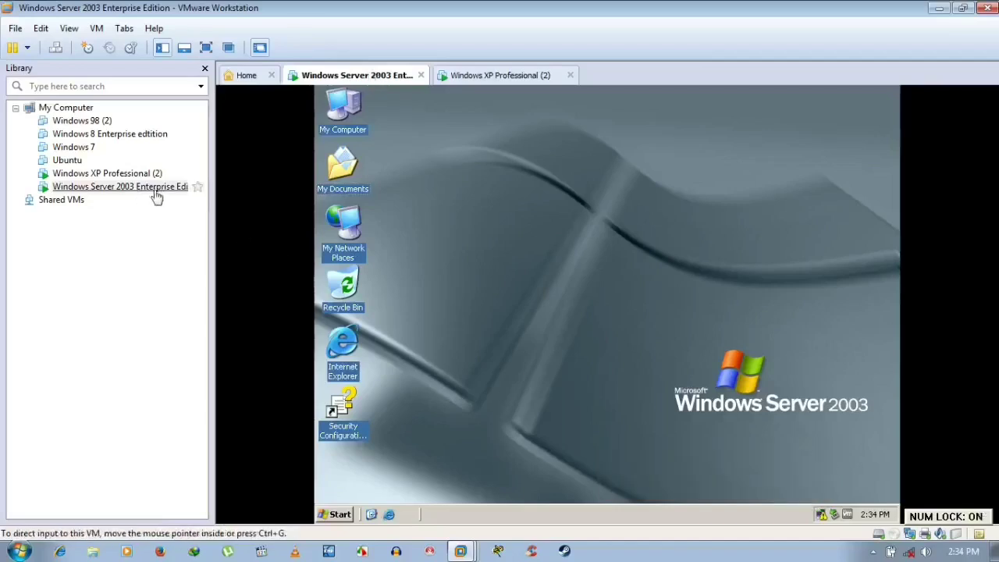
click(497, 75)
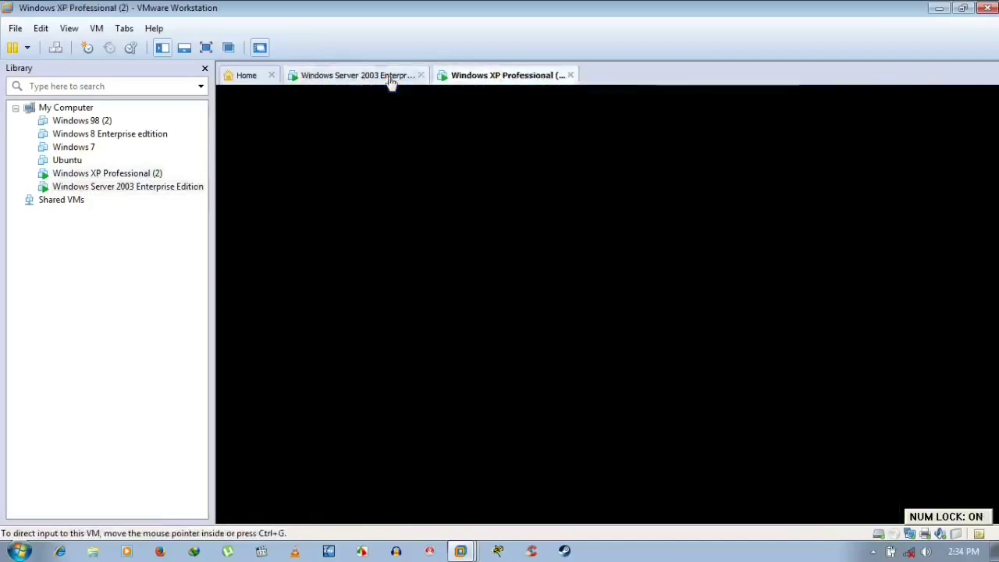
click(391, 76)
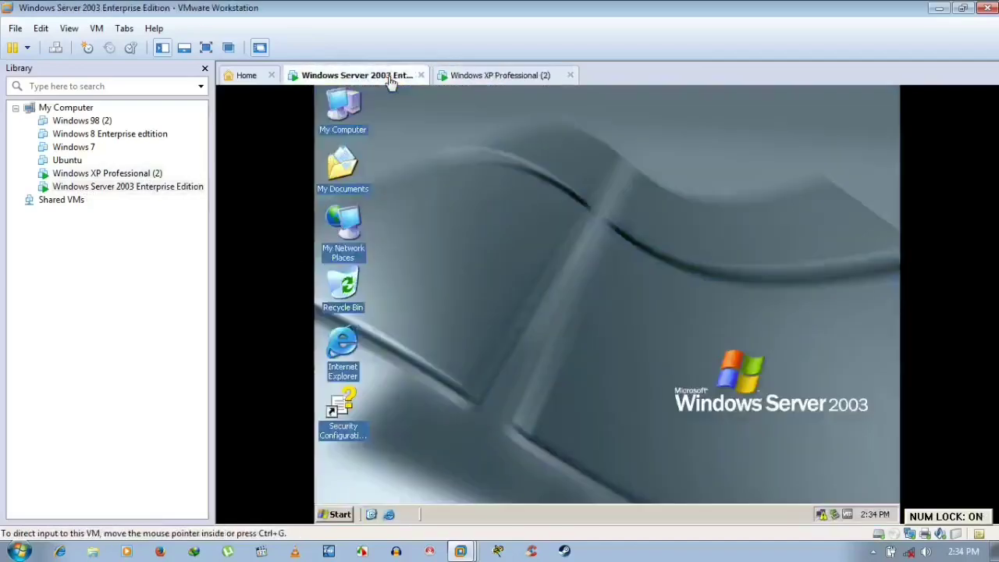
- Confirm the Windows Server 2003 VM's network adapter is Bridged in its settings, then close them
click(501, 76)
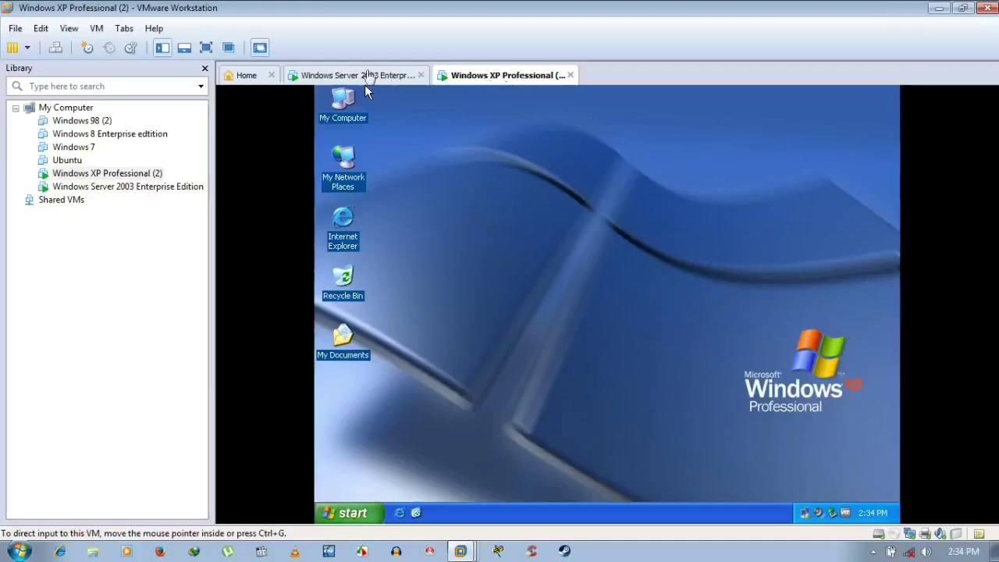
click(364, 75)
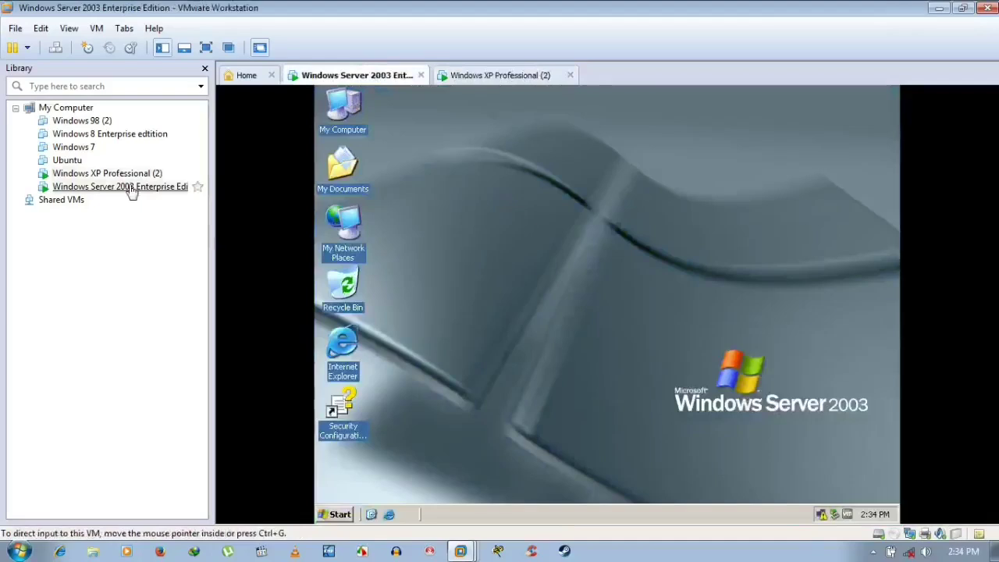
right_click(131, 189)
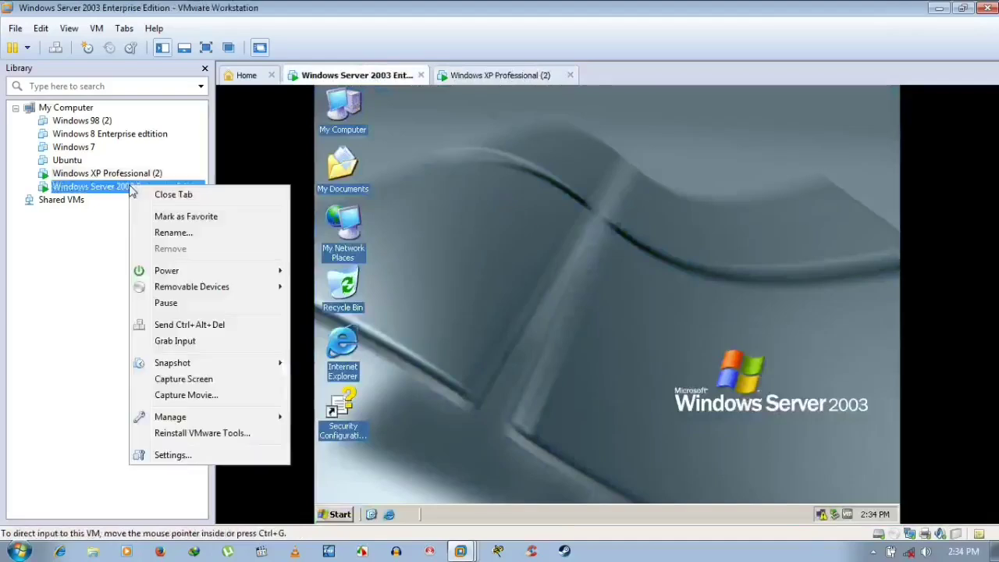
click(205, 454)
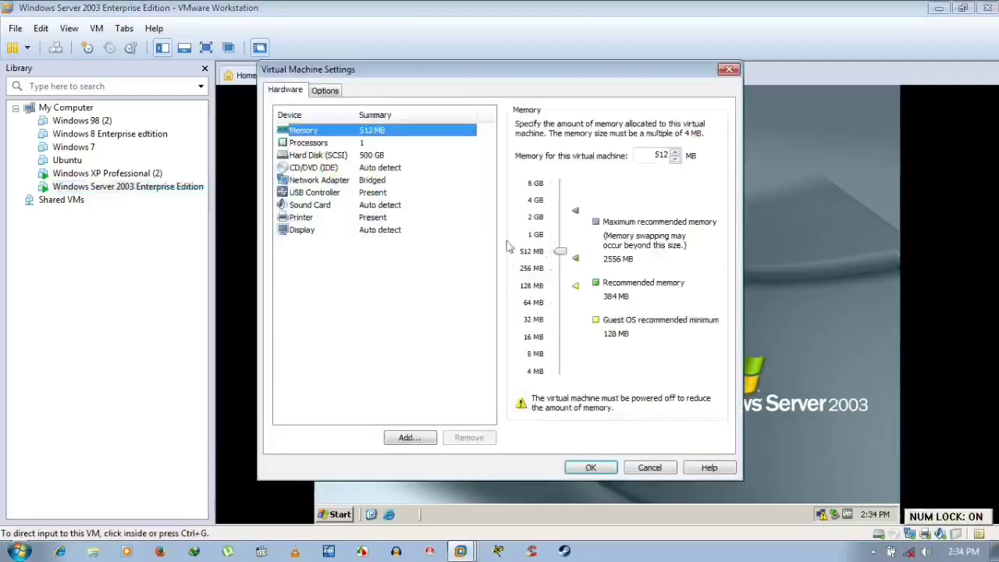
click(337, 182)
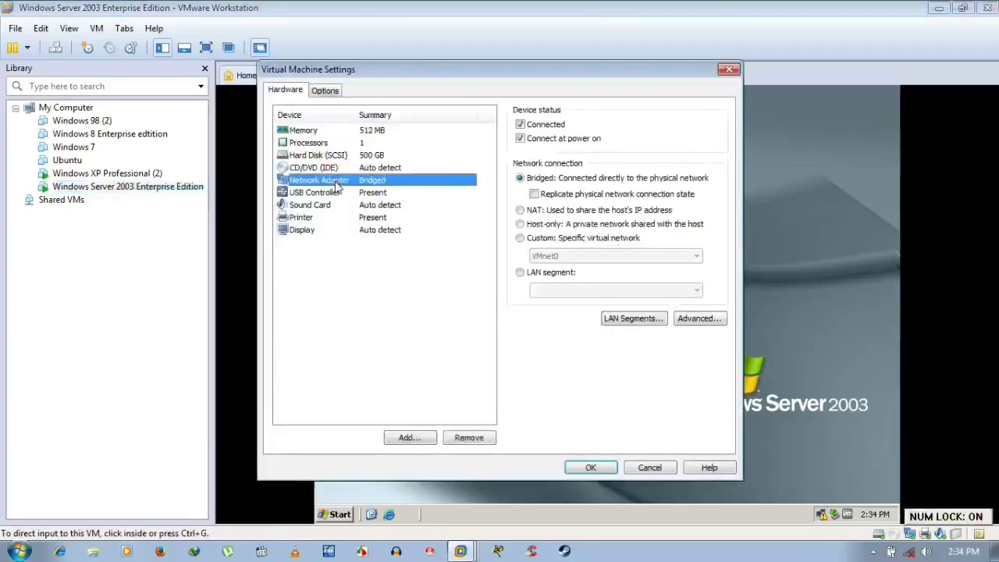
click(591, 468)
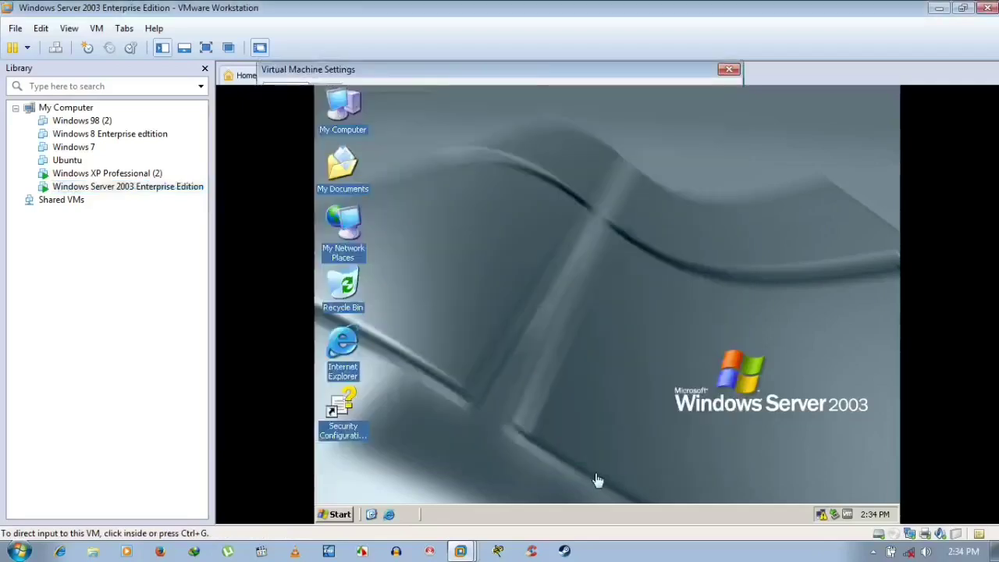
click(569, 243)
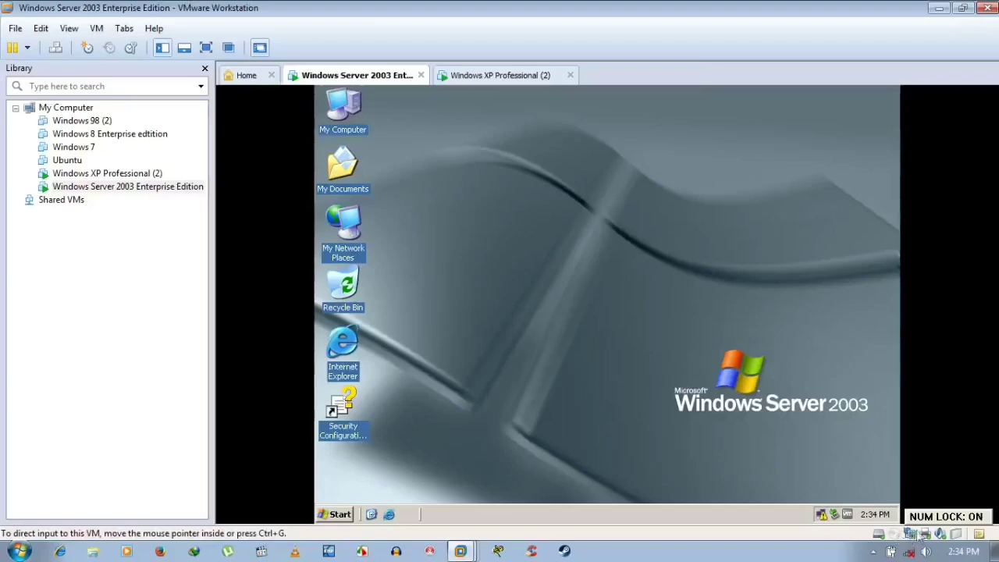
- Confirm the Windows XP Professional (2) VM's network adapter is set to Bridged
click(473, 76)
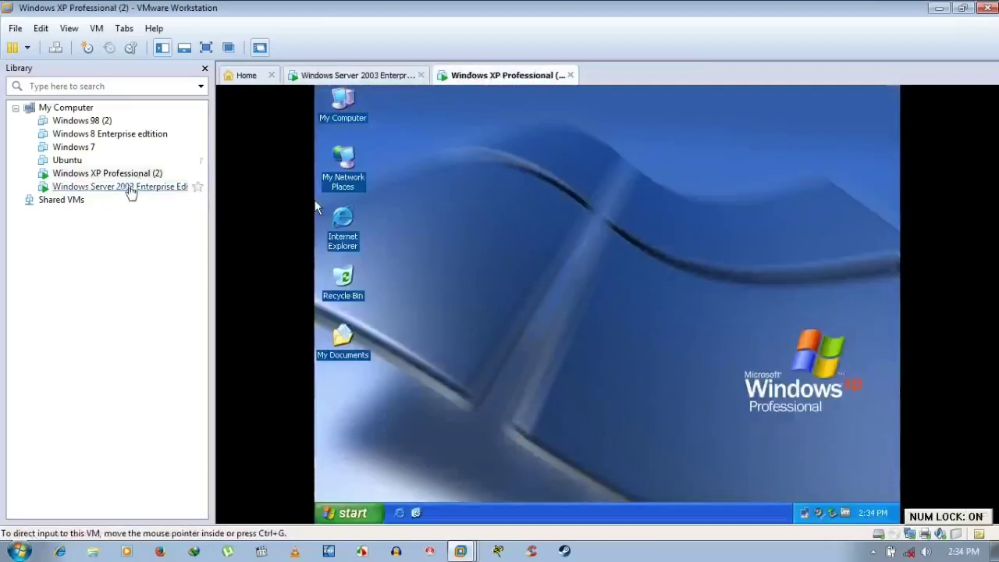
right_click(132, 174)
click(223, 461)
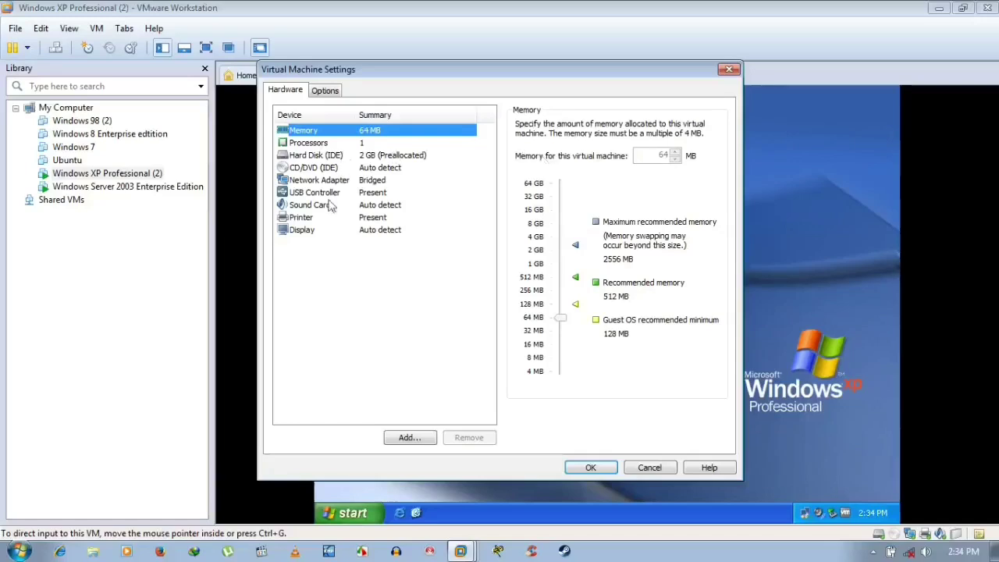
click(327, 180)
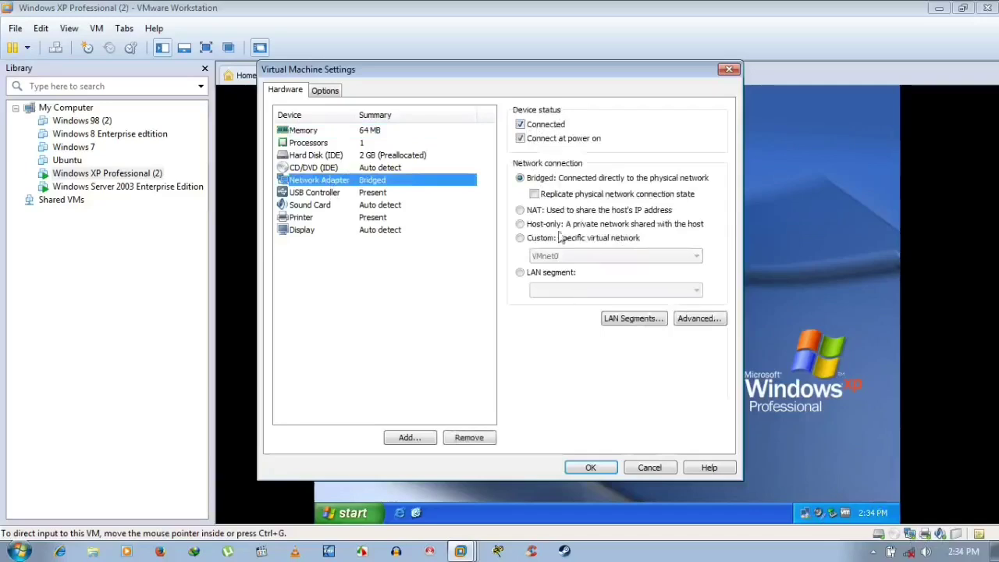
click(604, 462)
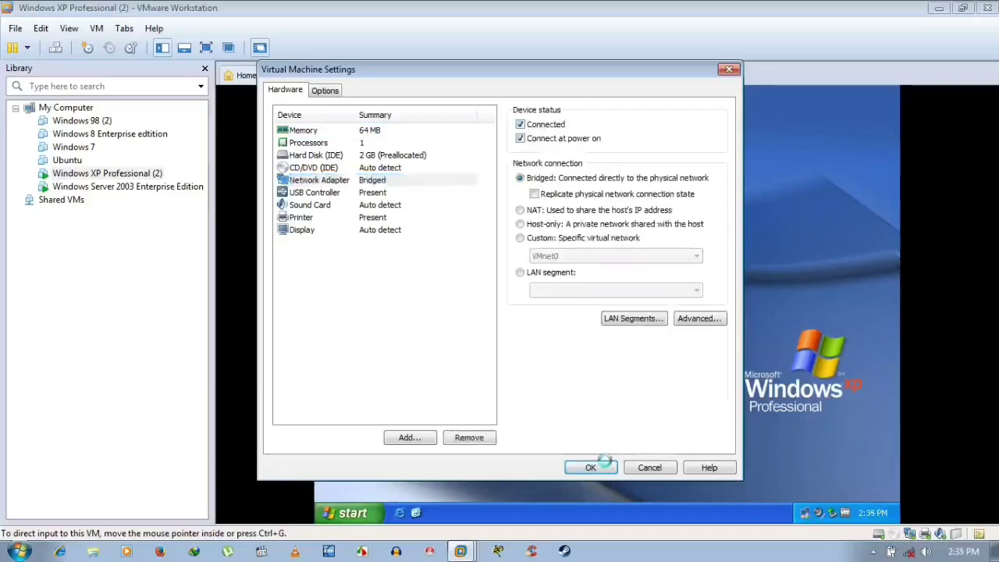
- Recheck the Server 2003 VM's adapter is Bridged, then refresh its guest desktop
click(160, 189)
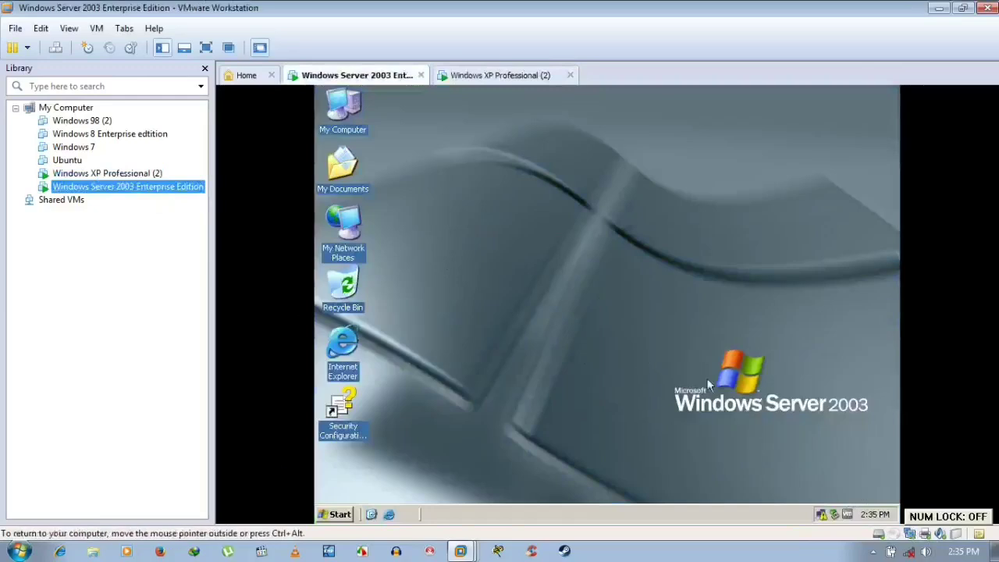
right_click(178, 191)
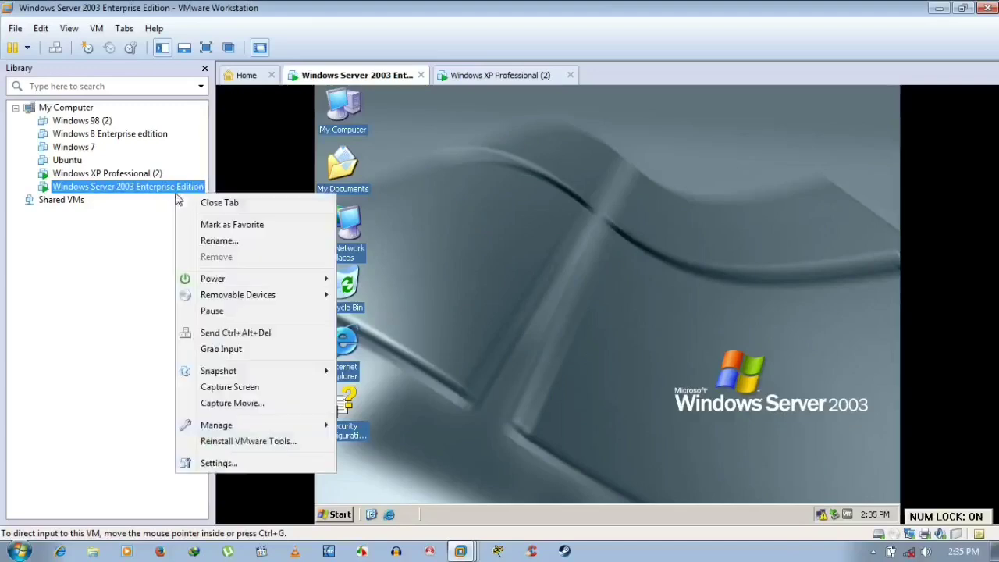
click(248, 468)
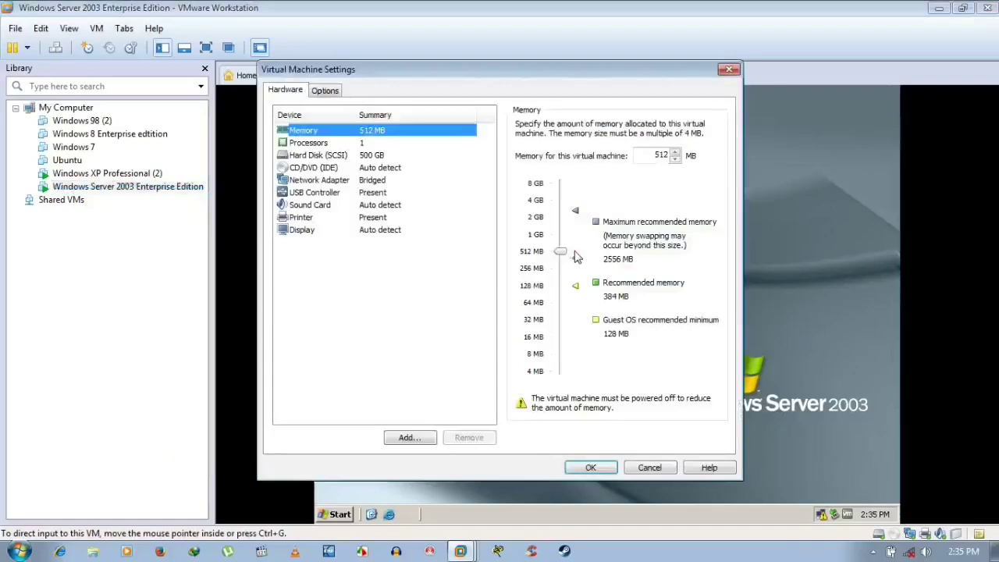
click(345, 168)
click(347, 182)
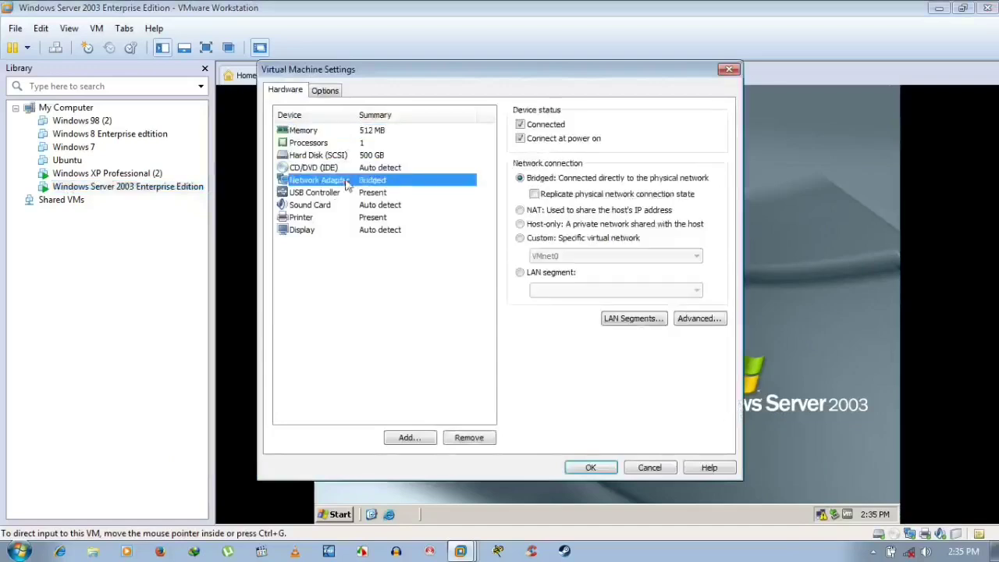
click(607, 466)
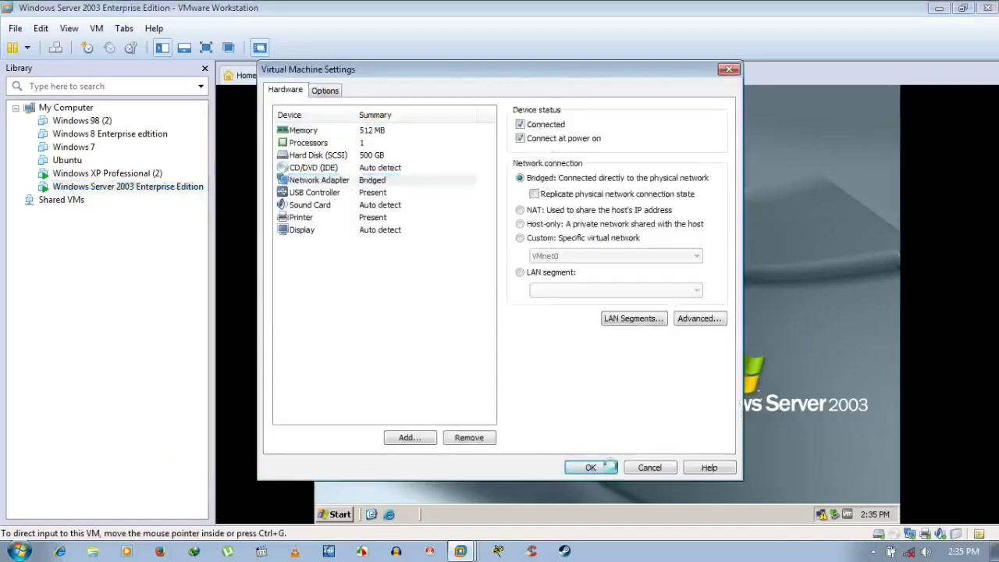
right_click(540, 178)
click(558, 198)
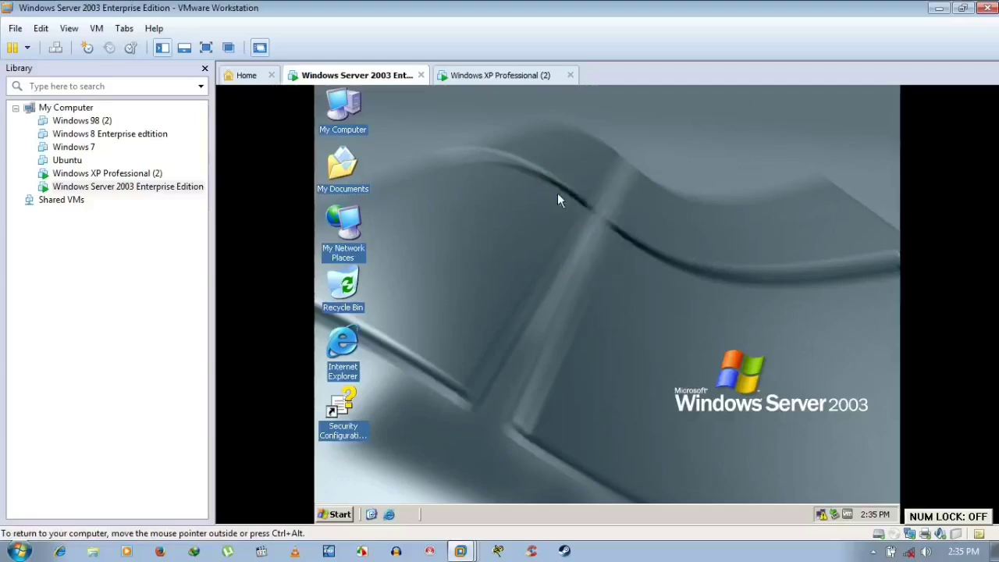
- Refresh the Server 2003 desktop and open System Properties on the Computer Name tab
right_click(469, 139)
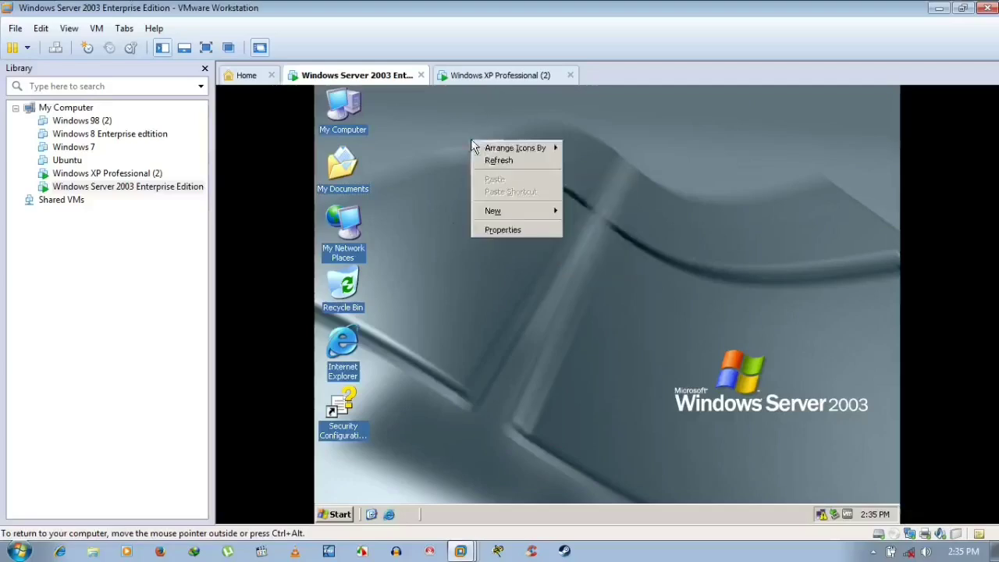
click(481, 160)
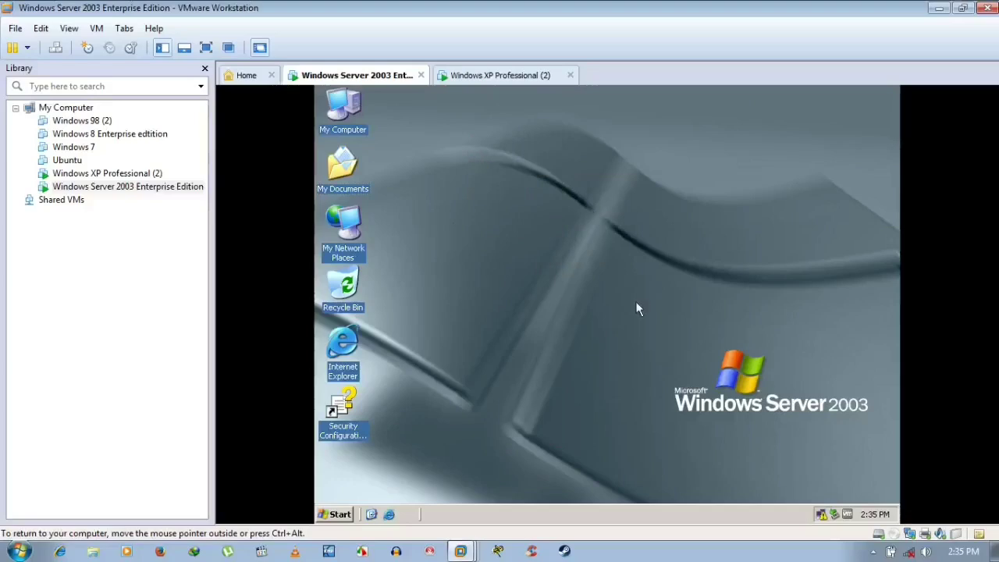
right_click(348, 102)
click(420, 247)
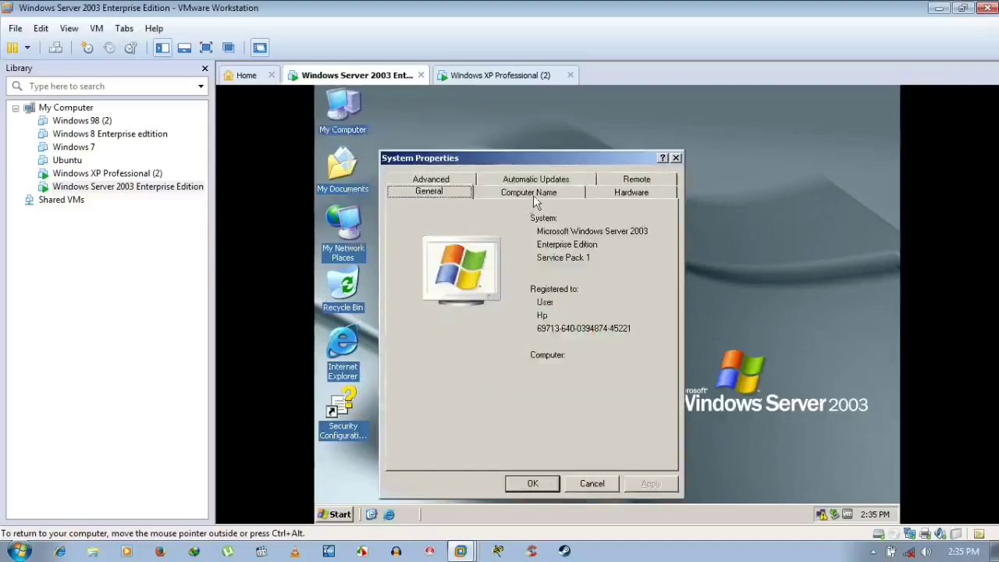
click(534, 193)
- Change the workgroup to RANA, accept the welcome and restart notices, and agree to restart
click(616, 333)
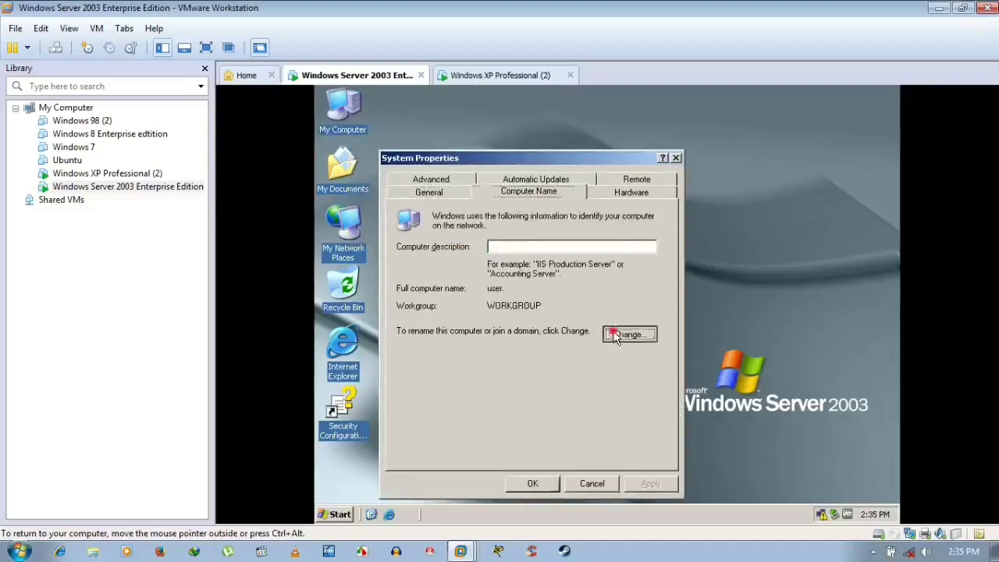
click(487, 394)
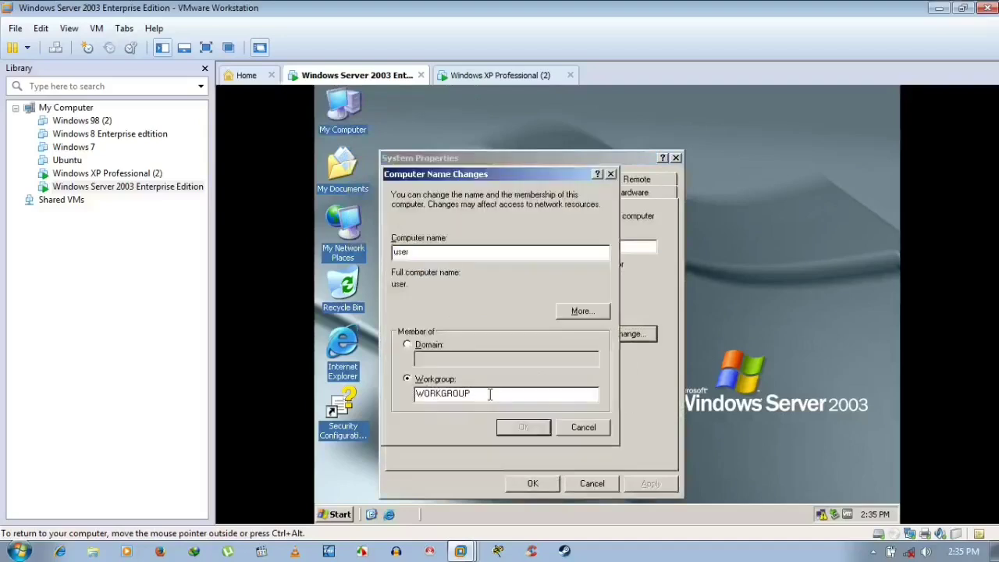
drag(489, 394, 413, 395)
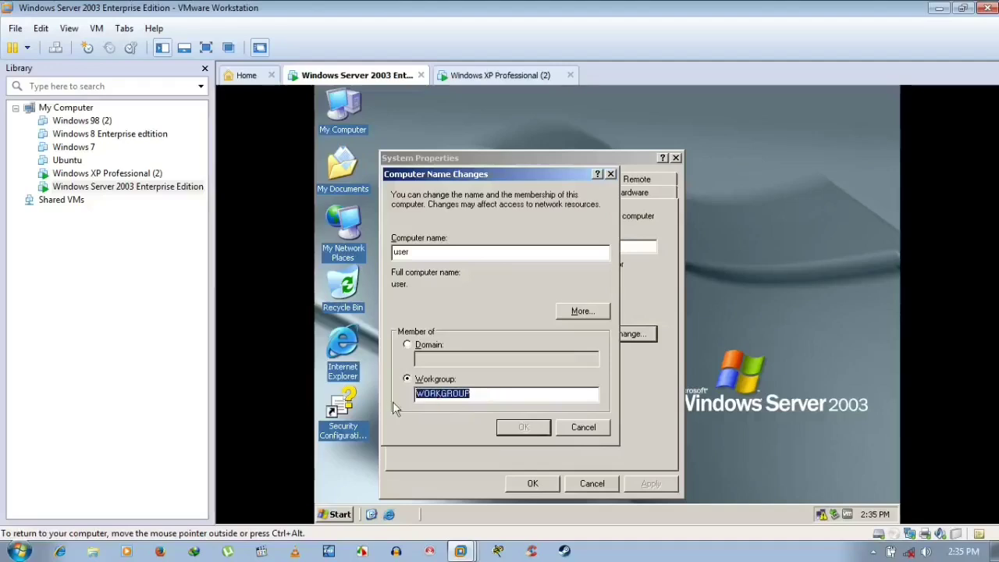
text(RANA)
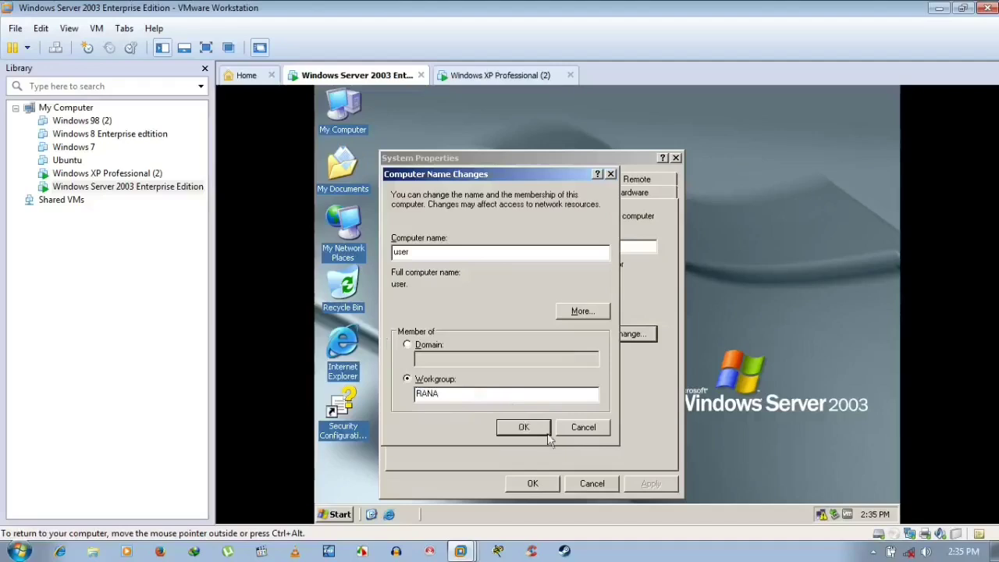
click(515, 434)
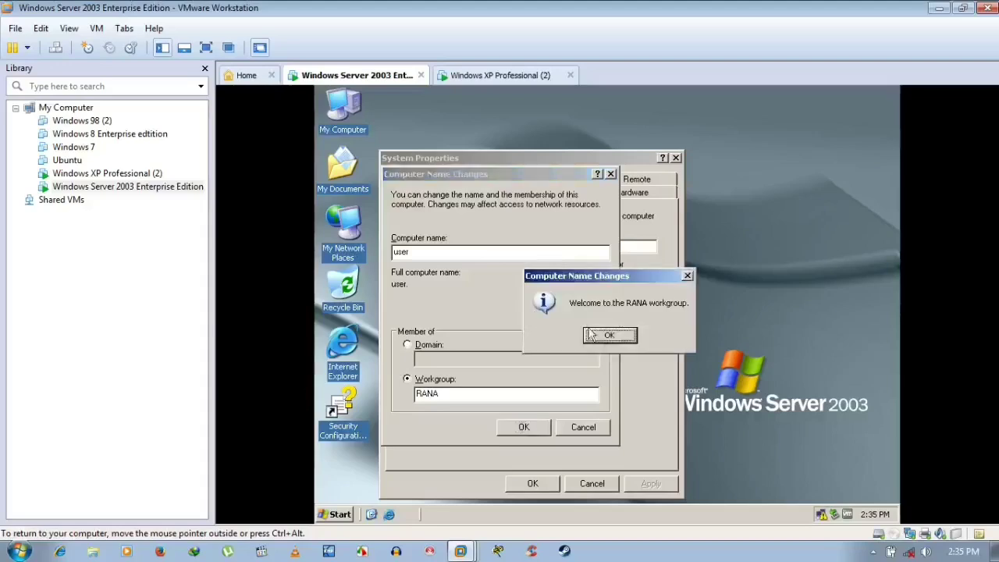
click(621, 334)
click(616, 335)
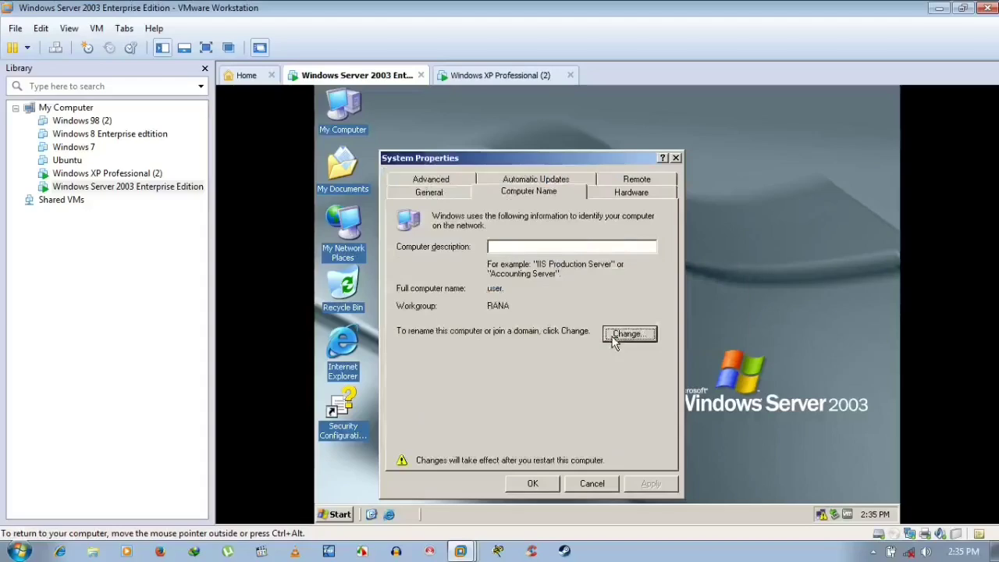
click(550, 484)
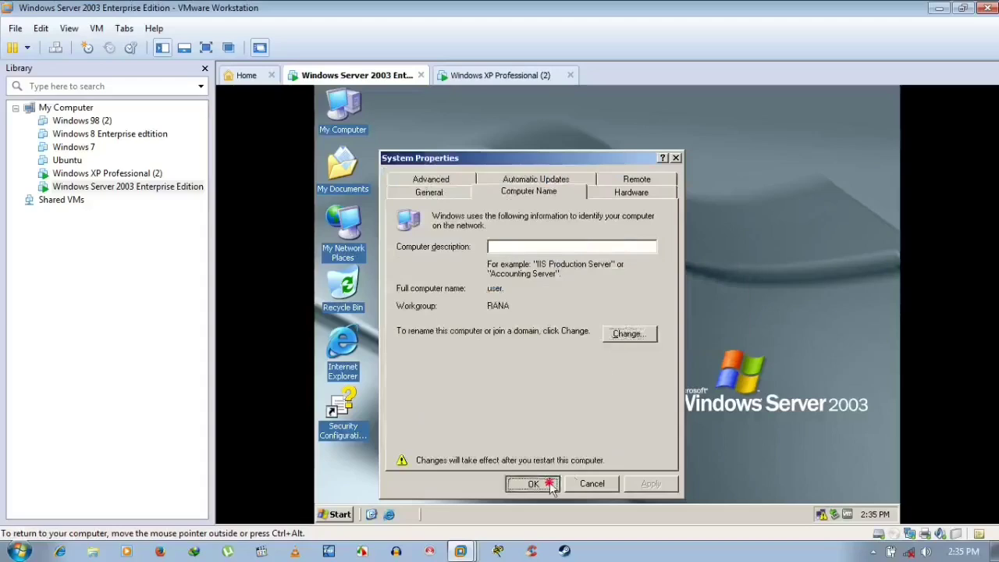
click(576, 345)
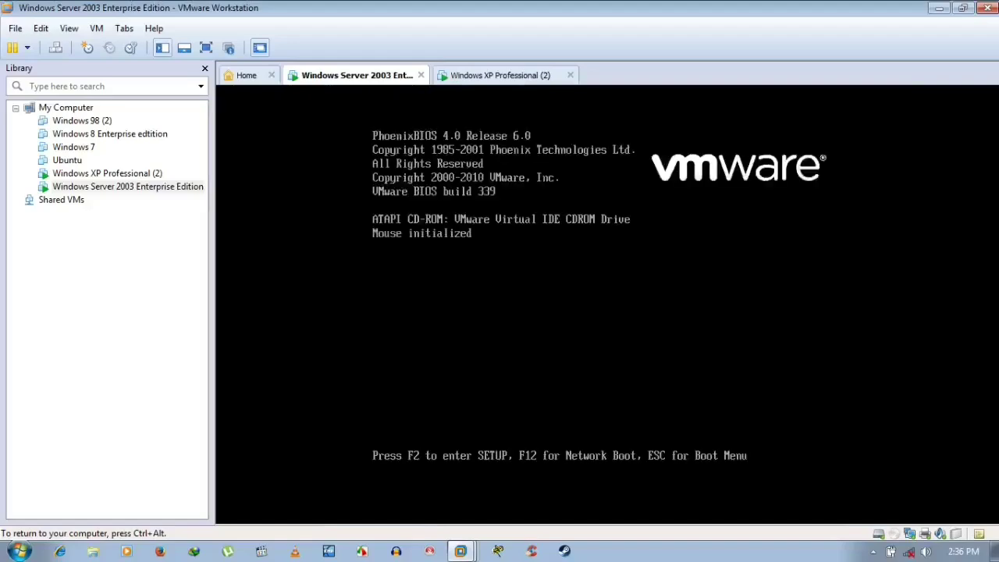
- Release the keyboard from the rebooting Server 2003 VM and move to the Windows XP Professional (2) tab
key(ctrl+alt)
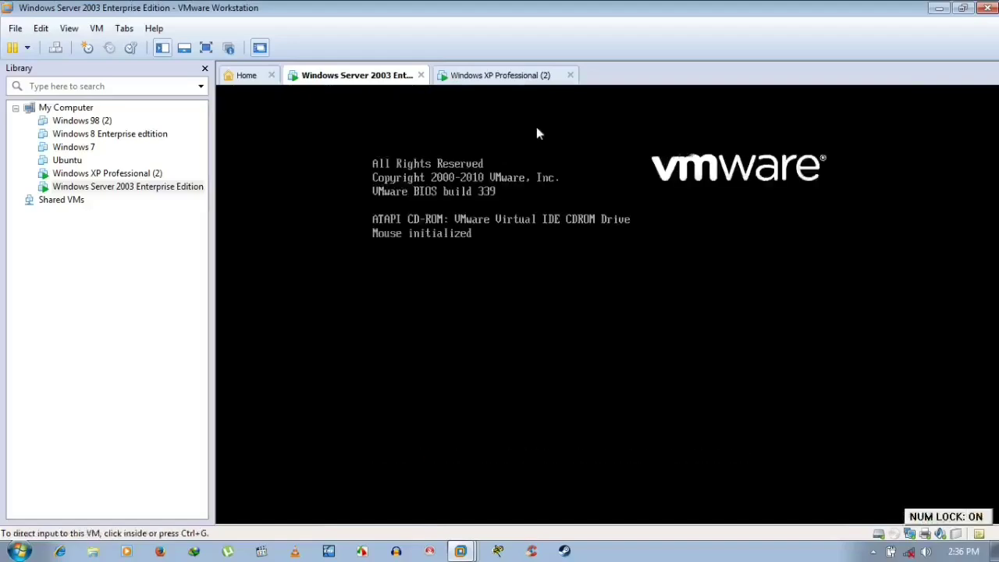
click(515, 75)
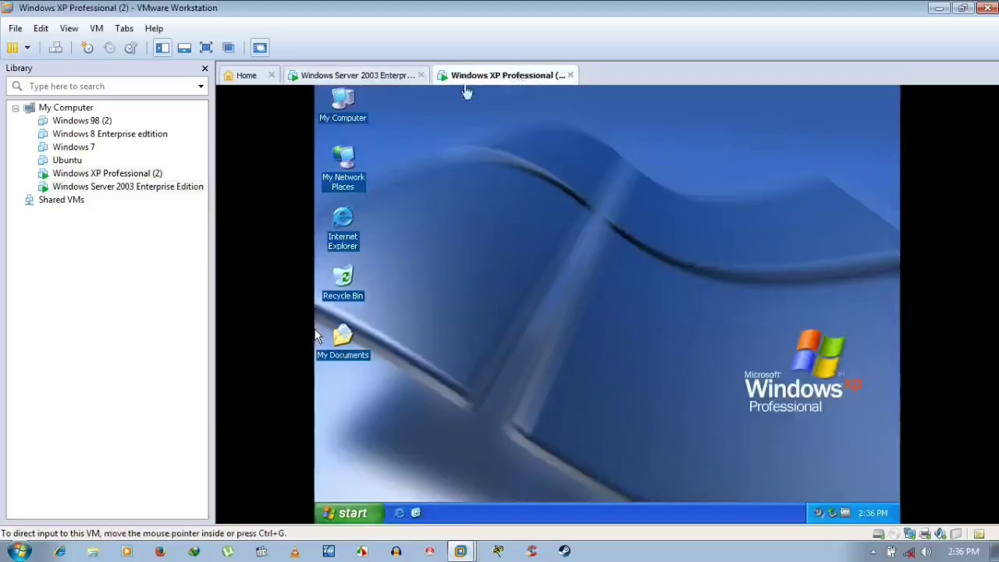
- Open the XP guest's System Properties, browse its tabs, and end on Computer Name (home, WORKGROUP)
click(383, 76)
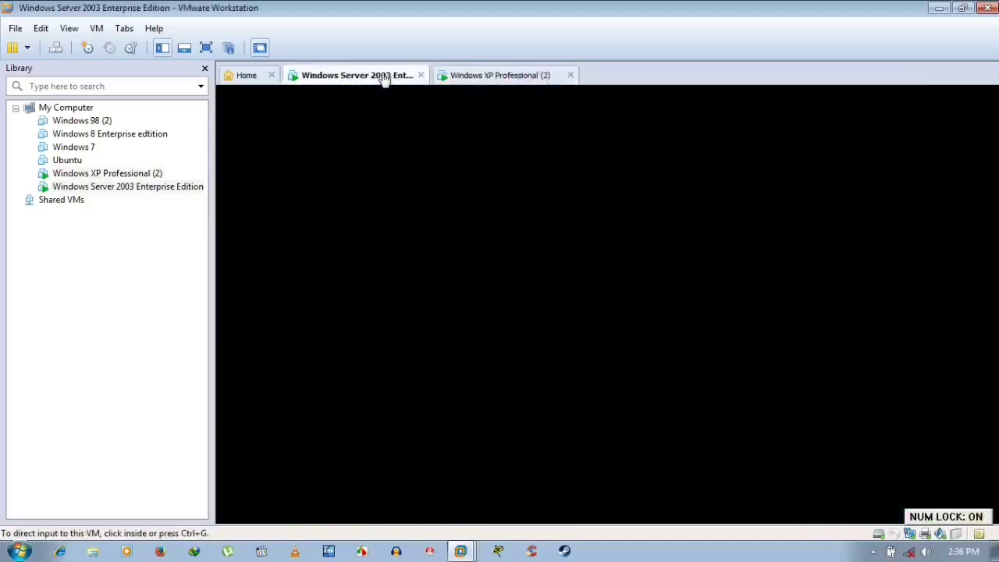
click(490, 77)
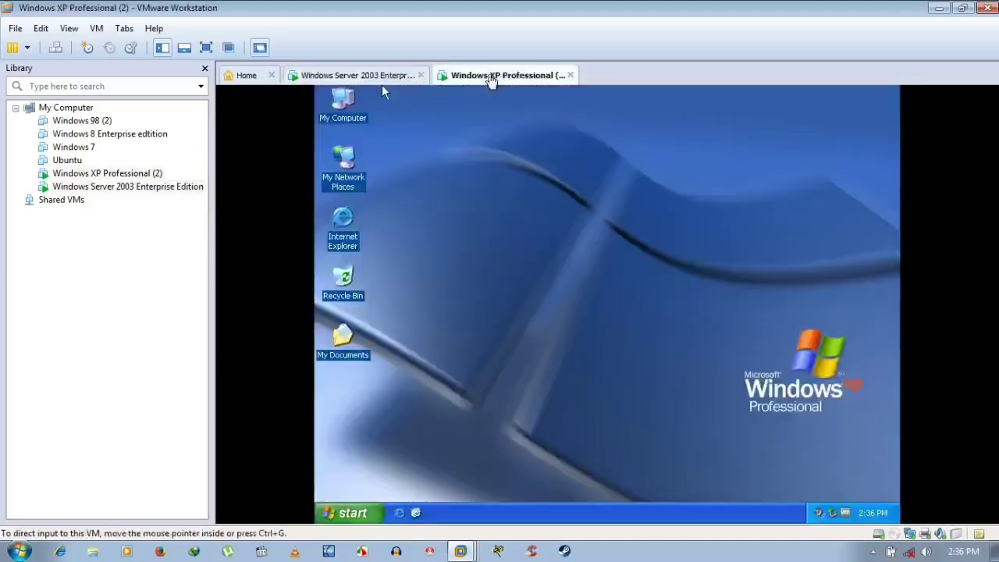
right_click(349, 109)
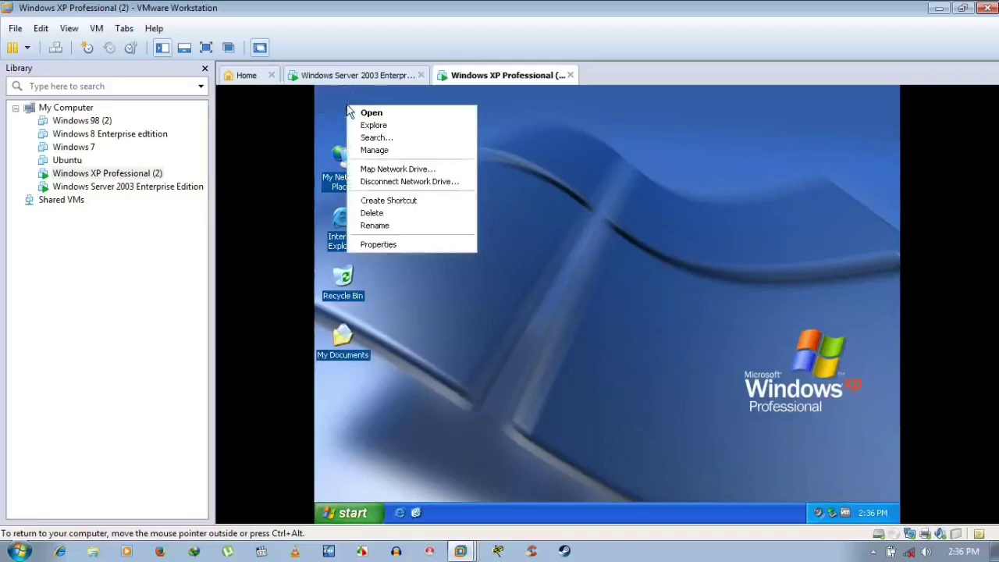
click(387, 245)
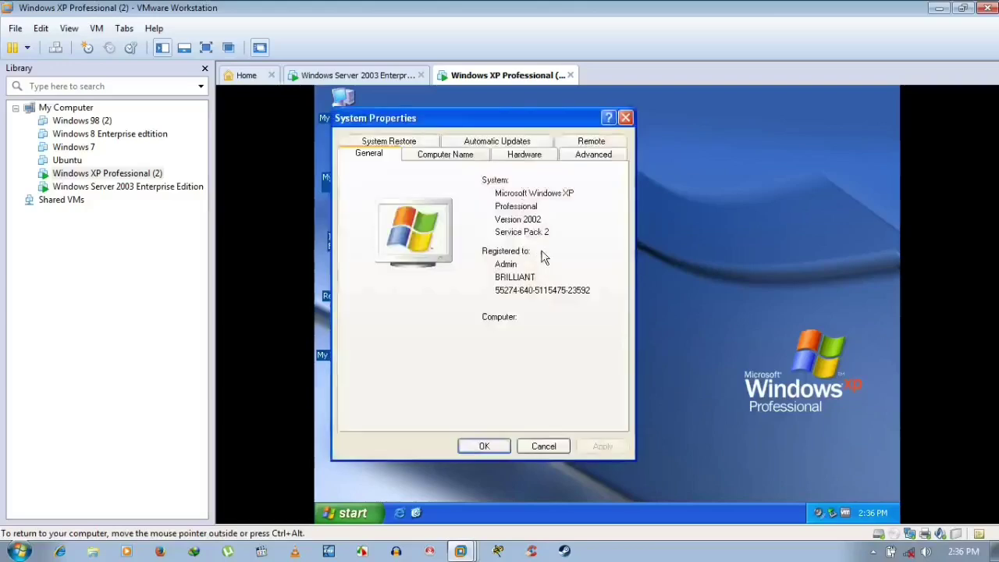
click(470, 155)
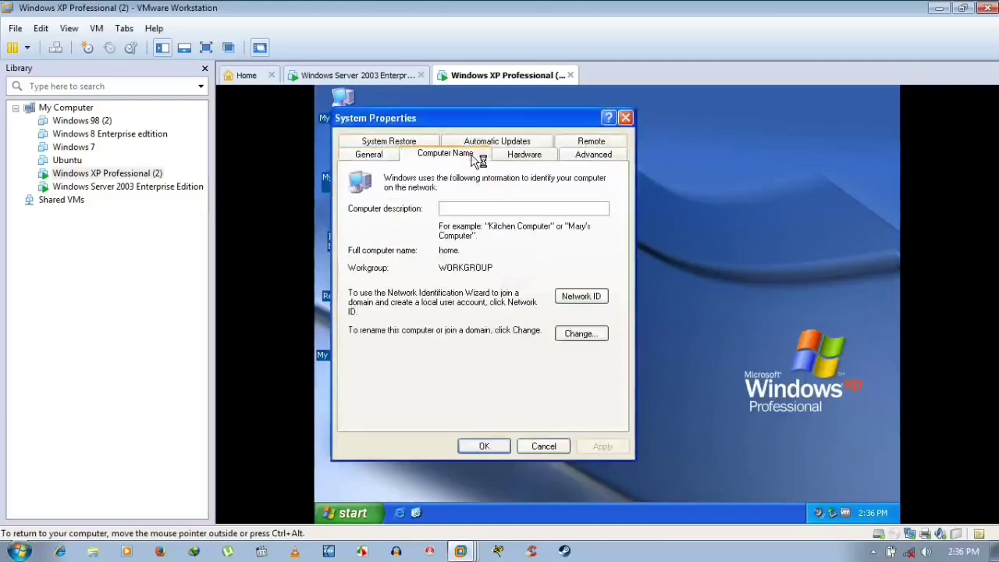
click(544, 153)
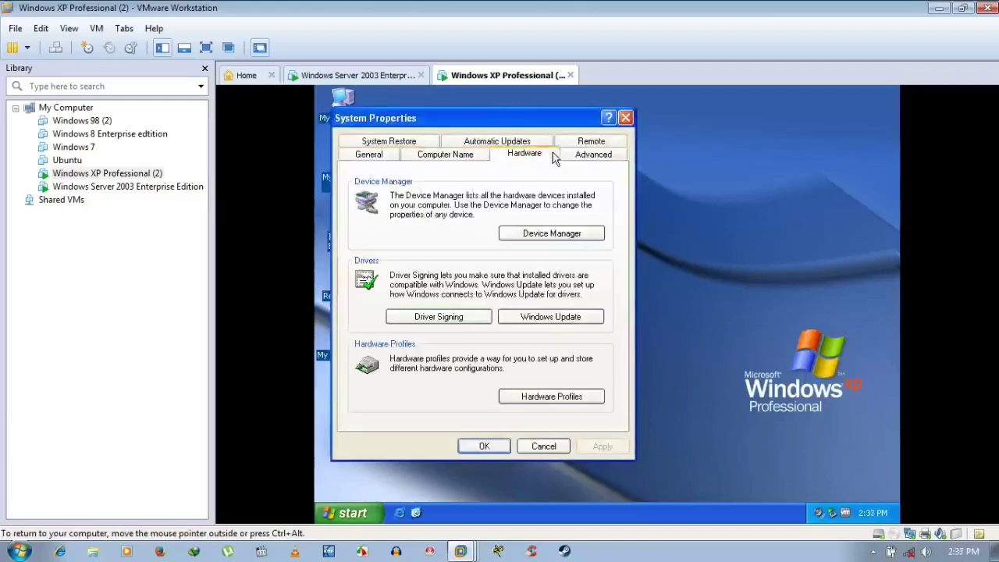
click(608, 154)
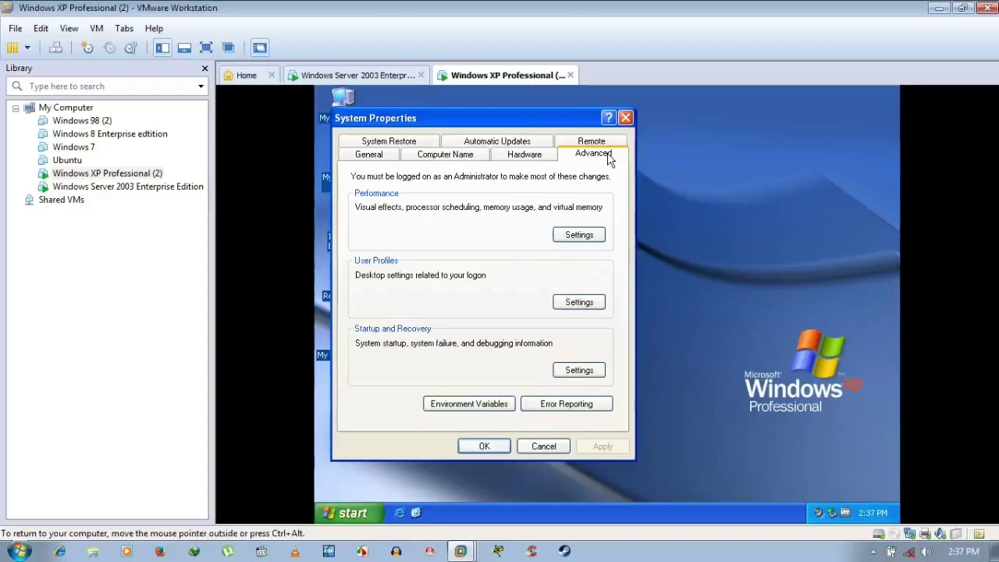
click(414, 143)
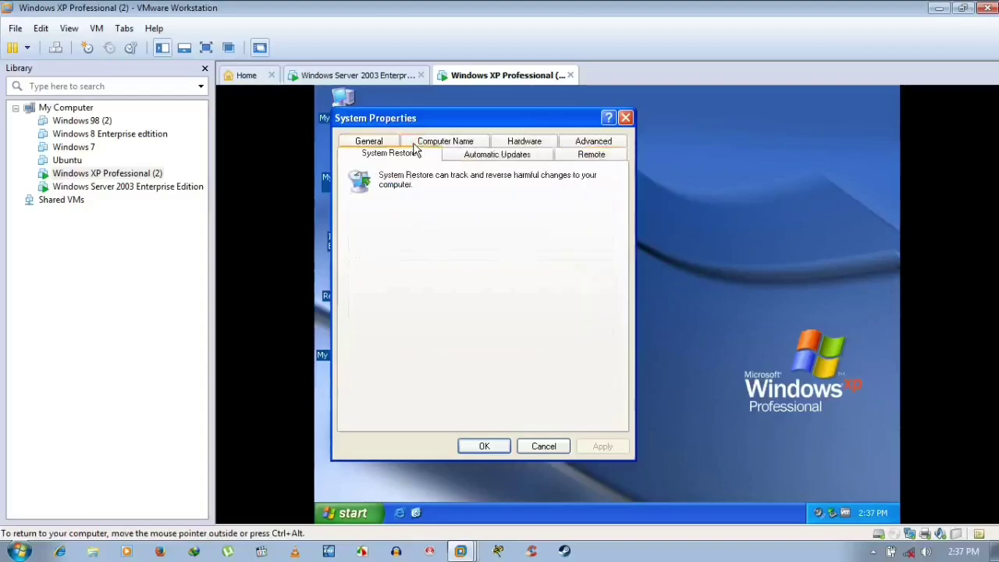
click(378, 142)
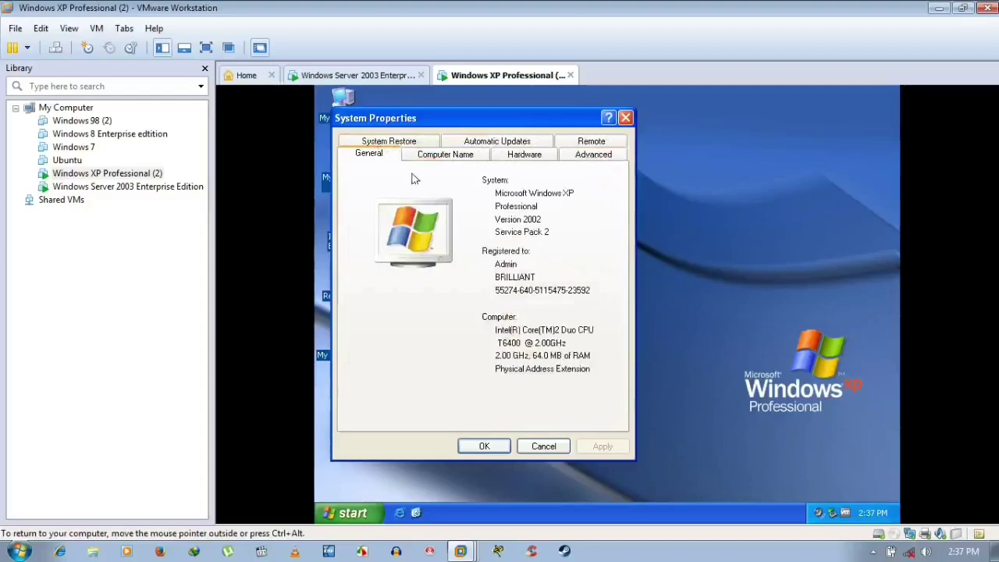
click(456, 155)
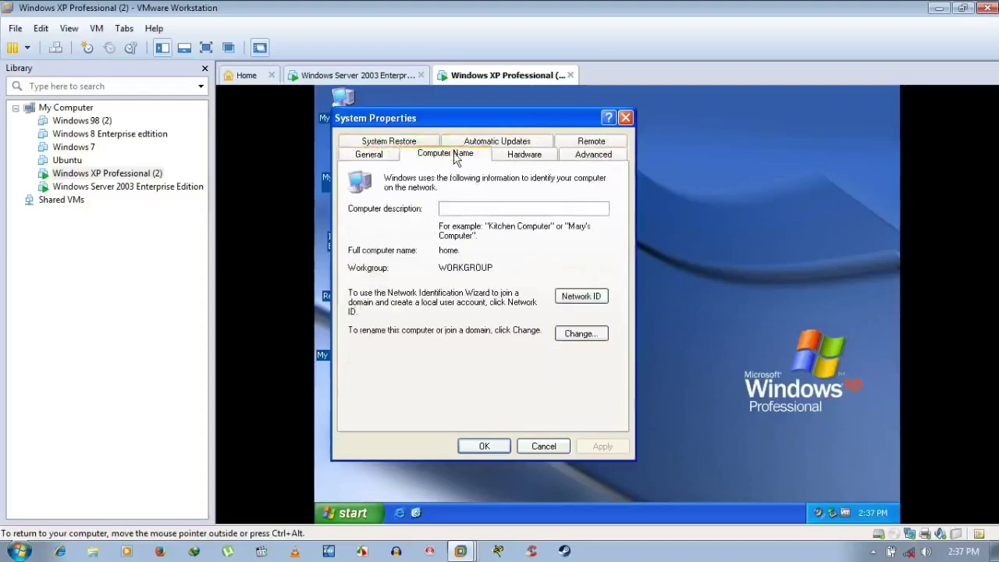
- Replace the XP workgroup WORKGROUP with RANA, accept the welcome and restart notices, and close System Properties
click(568, 331)
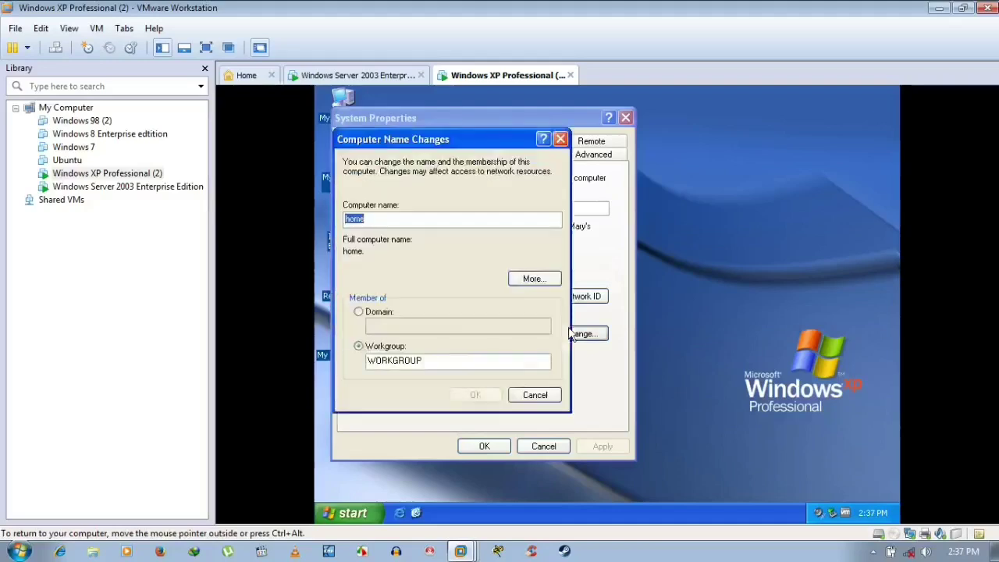
click(367, 78)
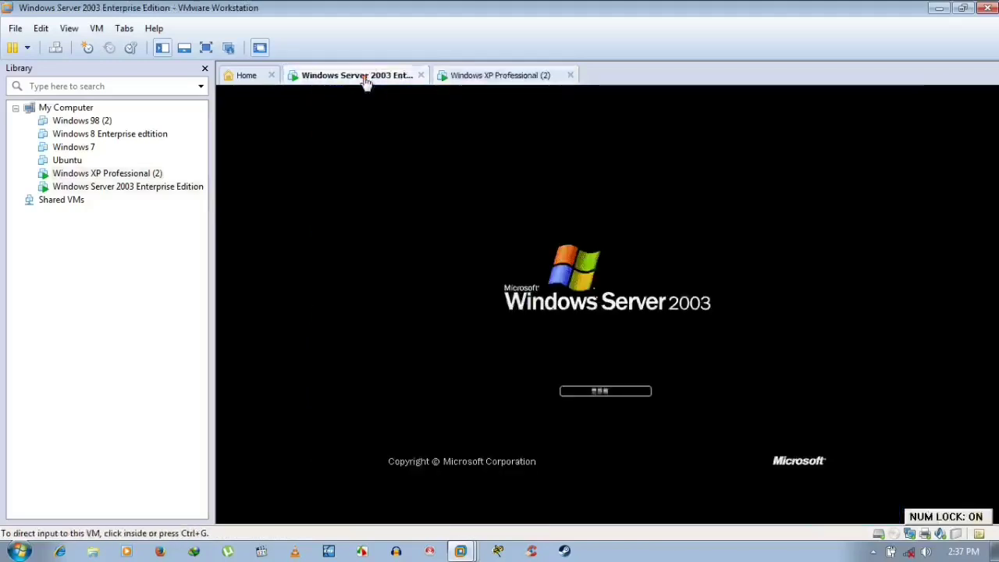
click(471, 78)
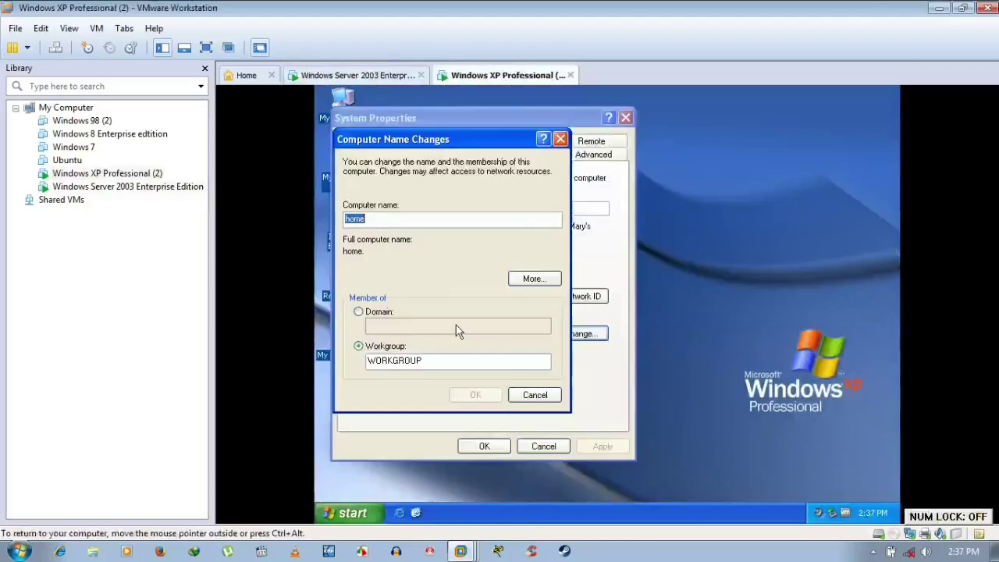
drag(444, 361, 337, 361)
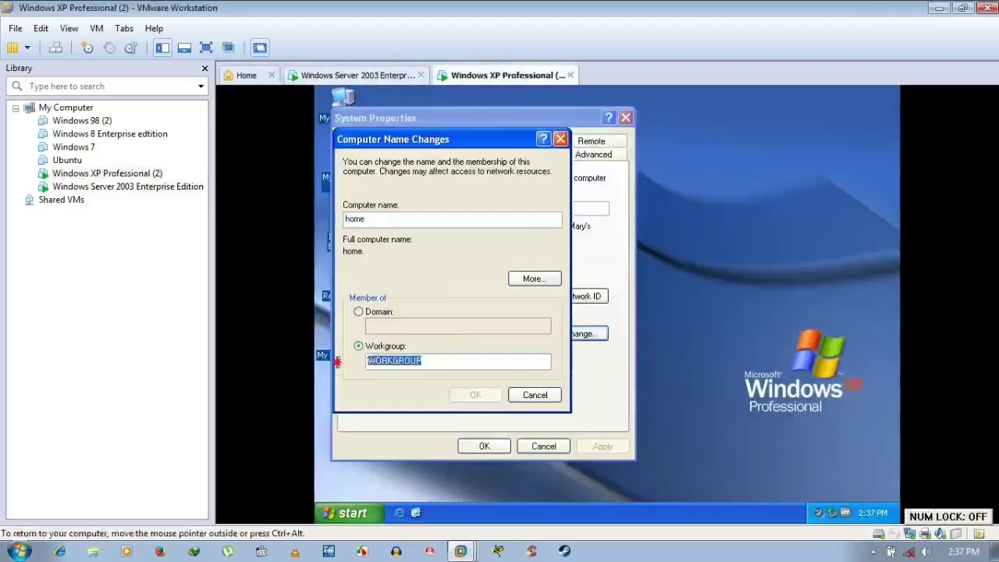
key(BackSpace)
text(R)
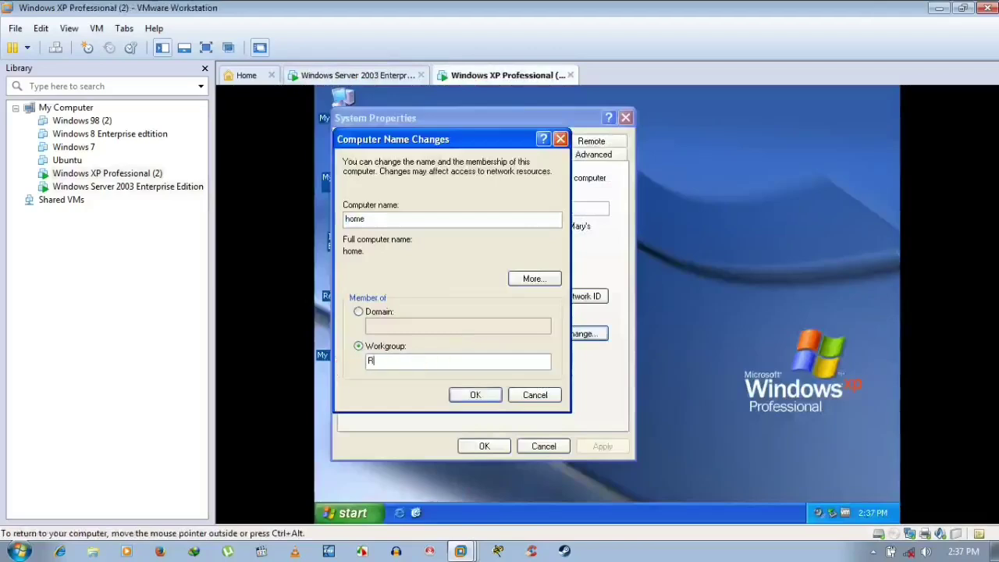
text(ANA)
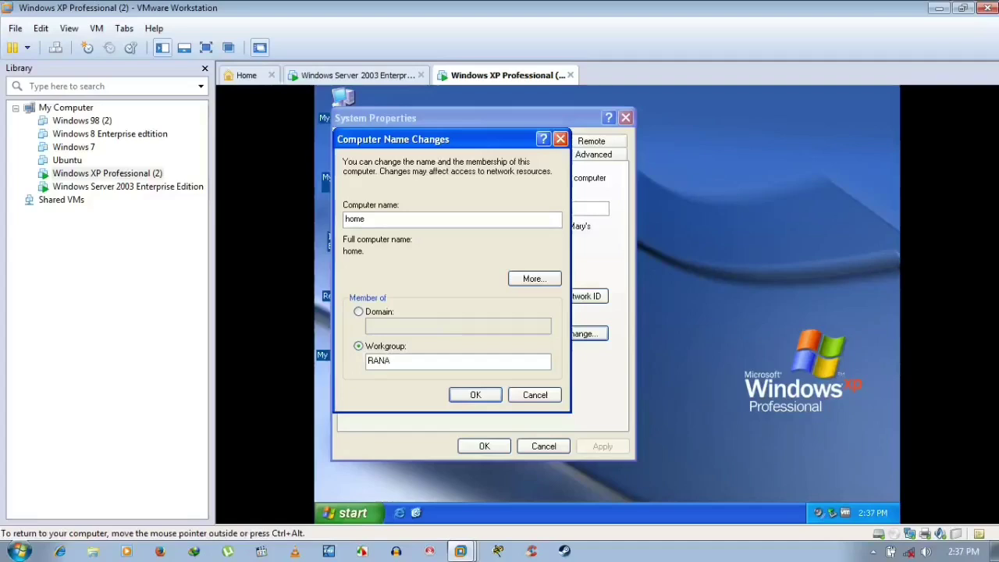
click(509, 280)
click(583, 299)
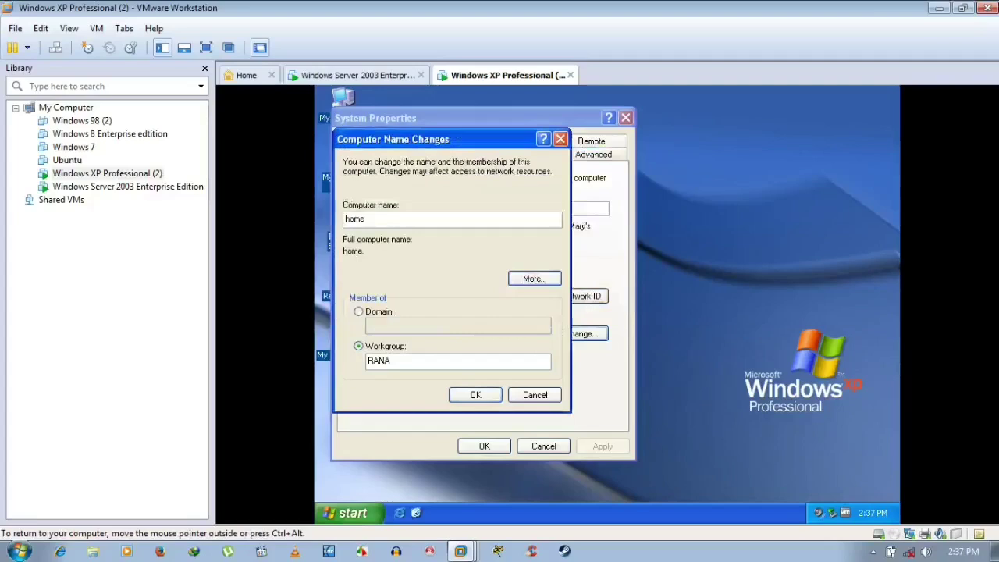
click(489, 391)
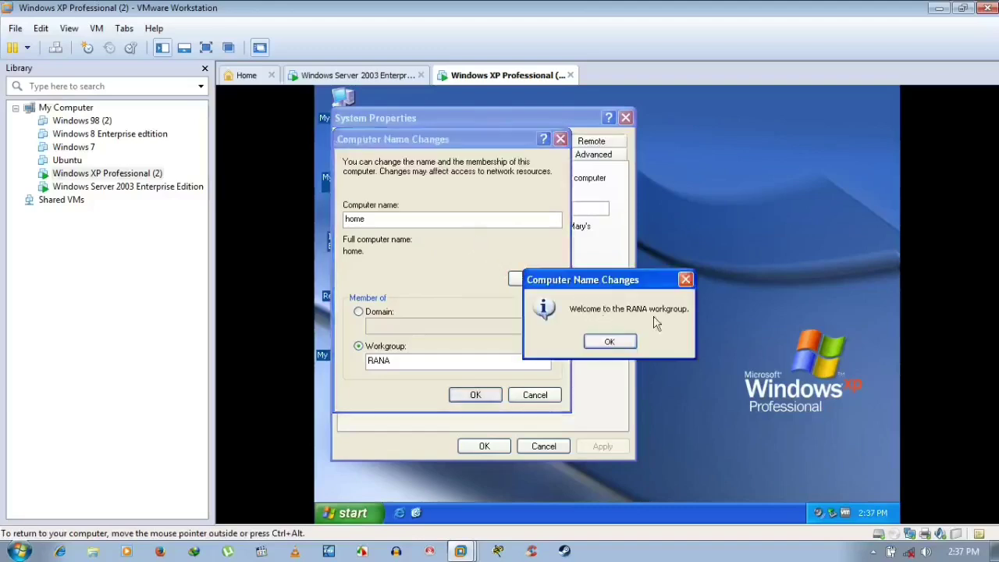
click(608, 342)
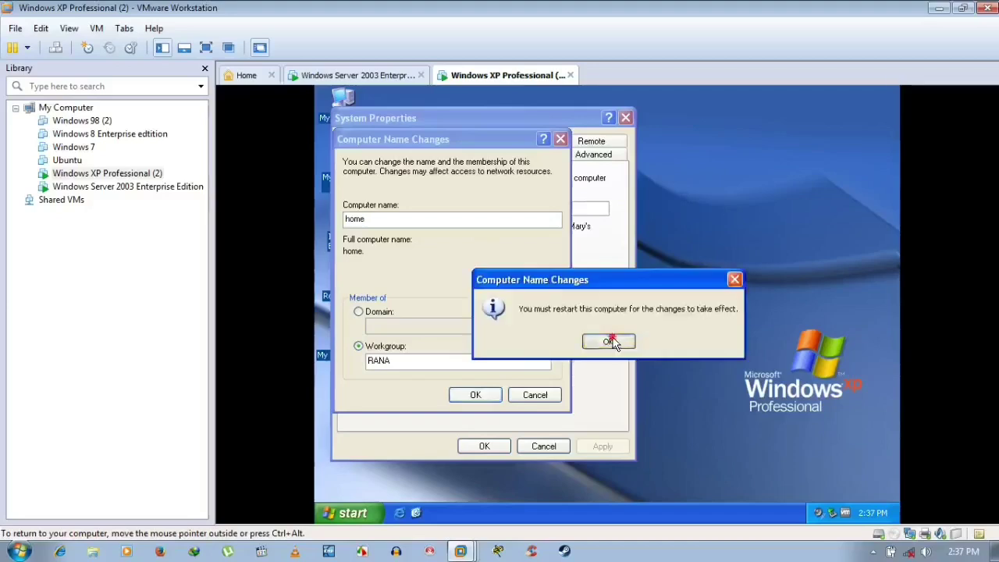
click(613, 341)
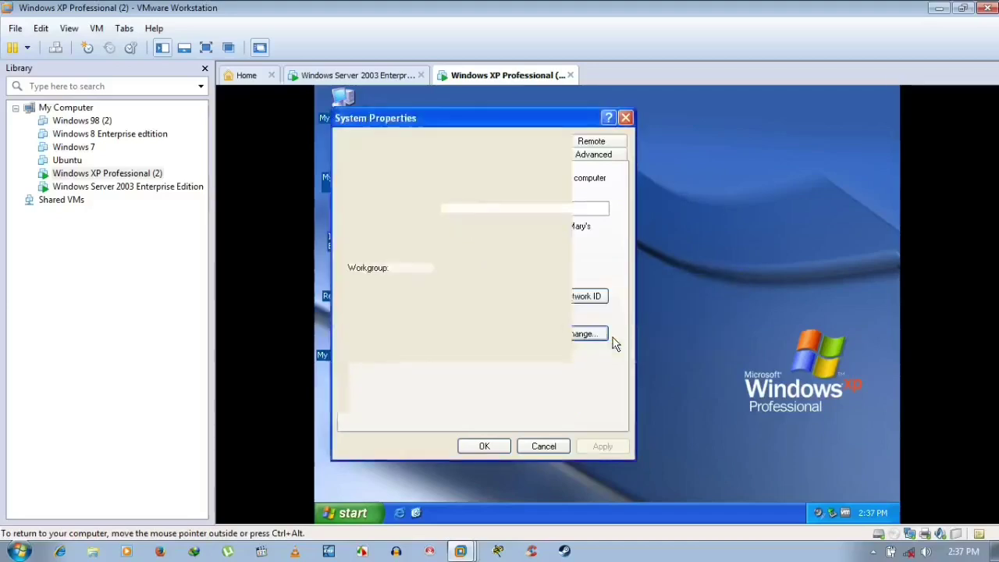
click(494, 449)
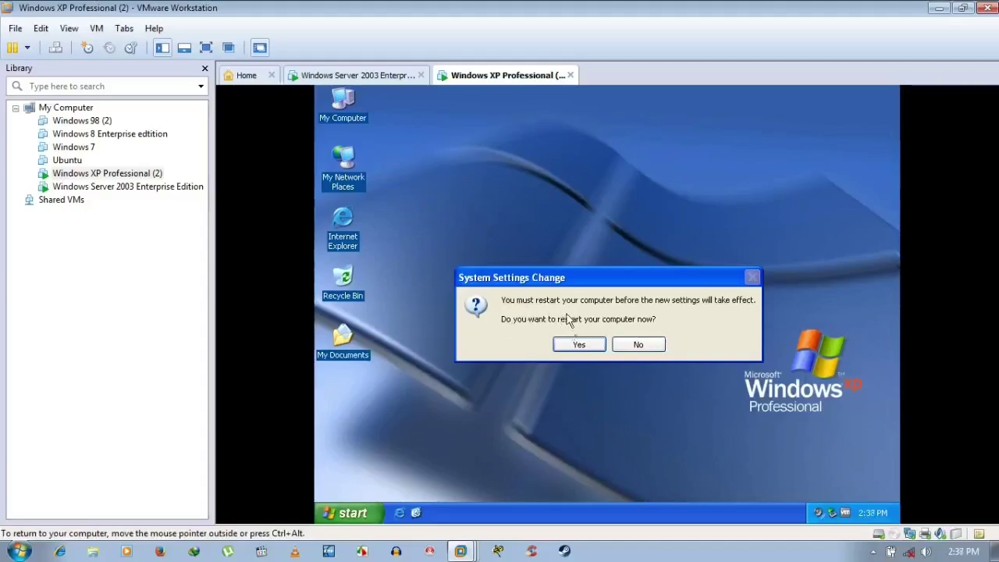
- Restart the XP VM, then check Server 2003 waiting at its Welcome to Windows screen
click(566, 348)
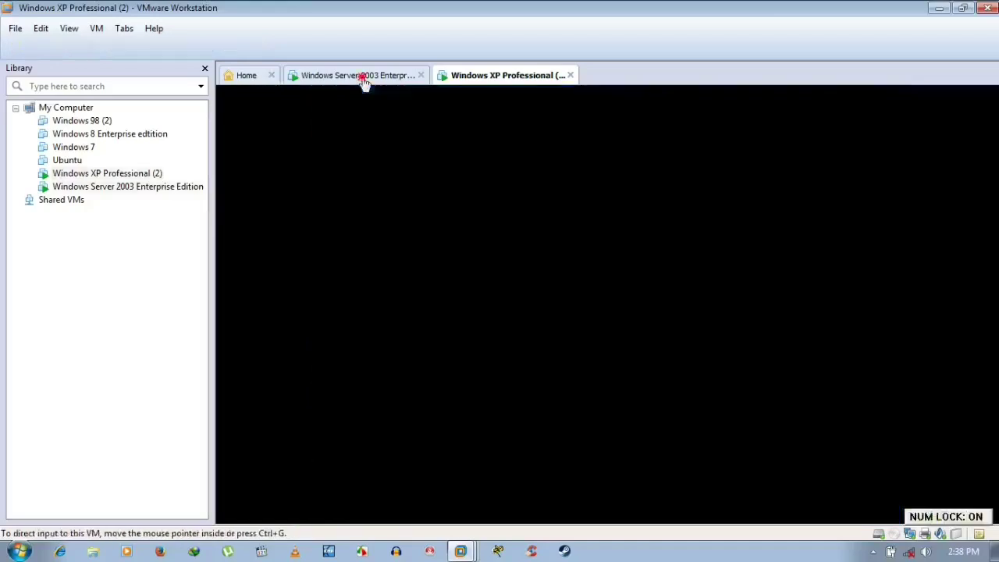
click(364, 77)
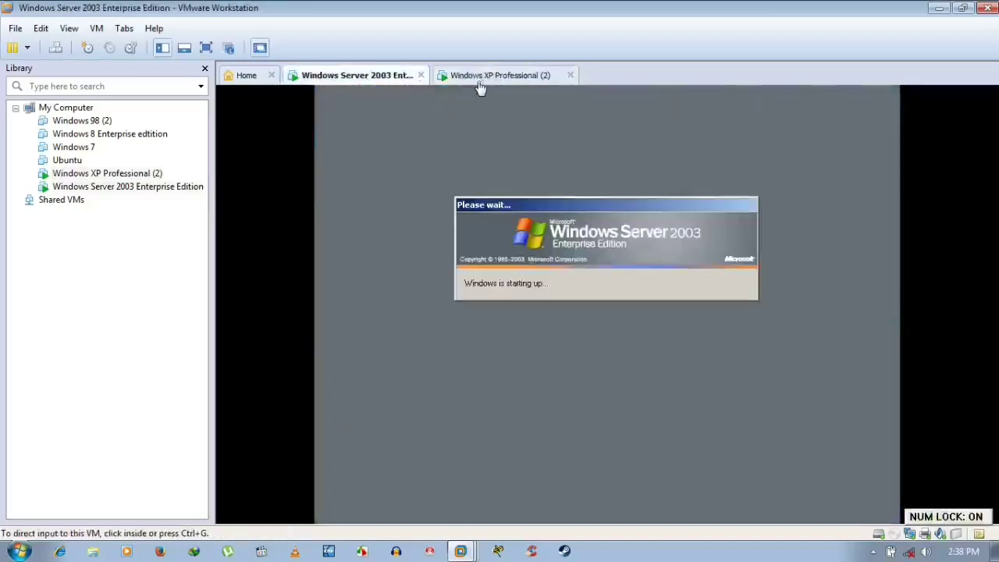
click(479, 78)
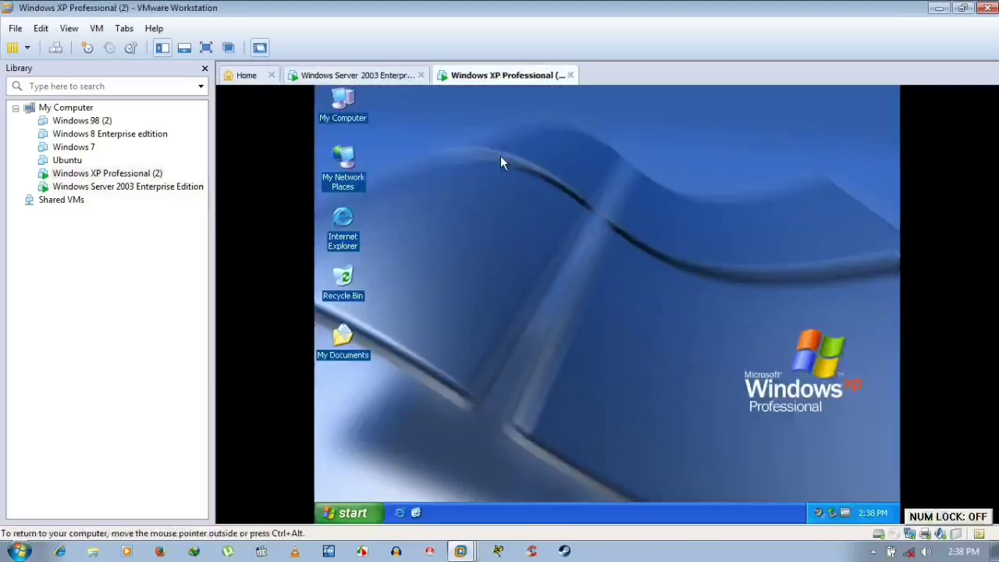
click(390, 77)
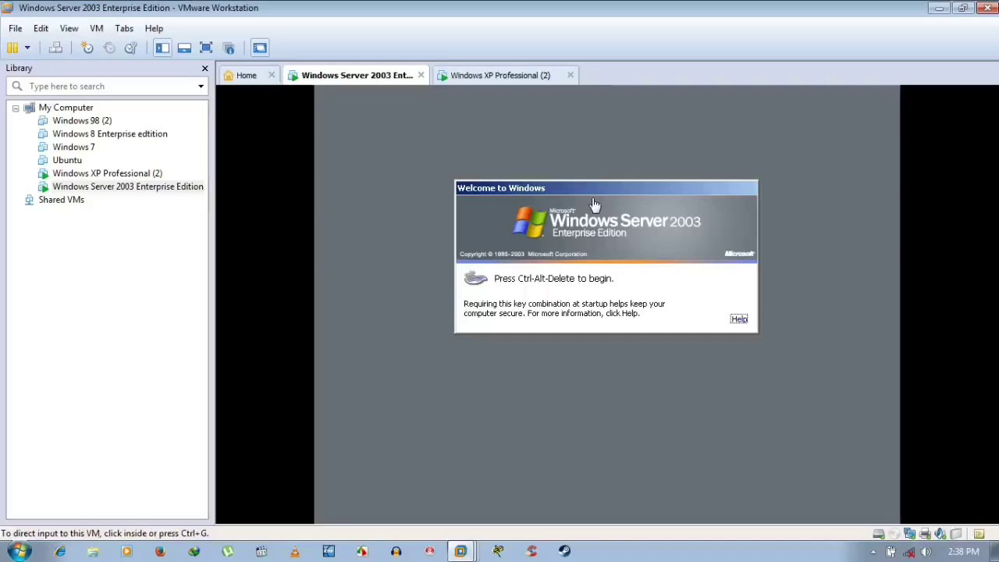
- Log on to Server 2003 via Ctrl+Alt+Del with the Administrator password, then view the booting XP machine
click(55, 48)
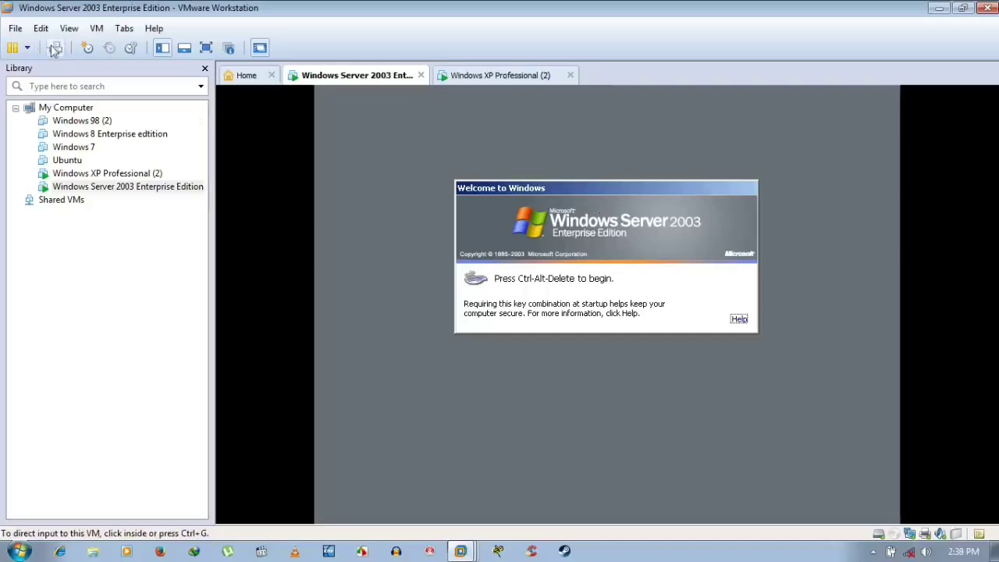
click(517, 74)
click(331, 76)
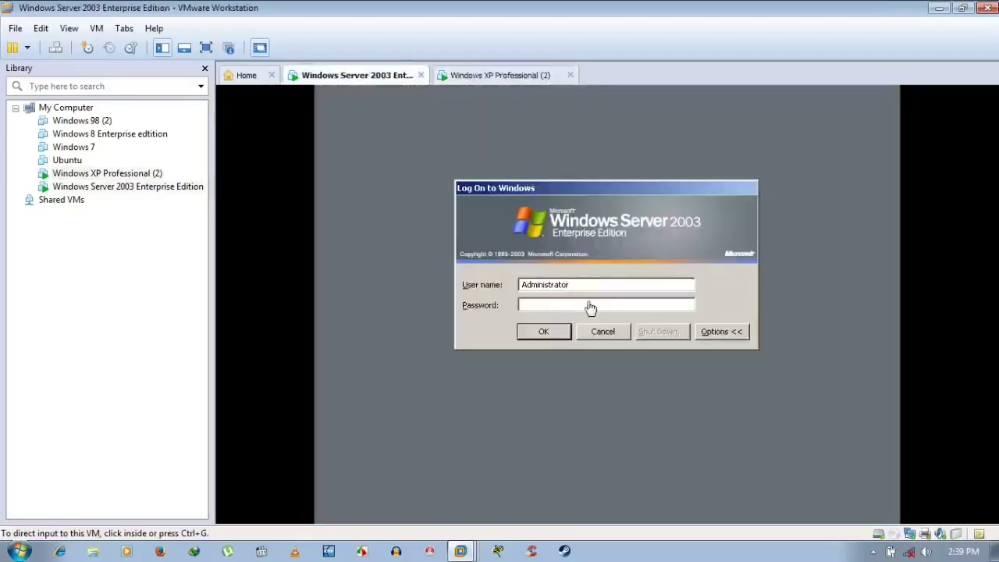
click(577, 307)
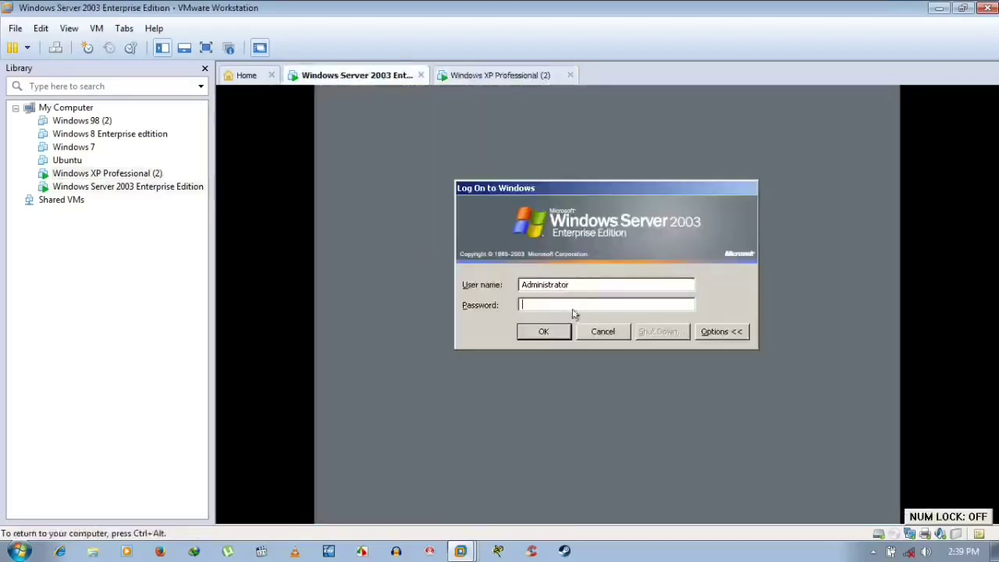
text(•••••••)
key(Return)
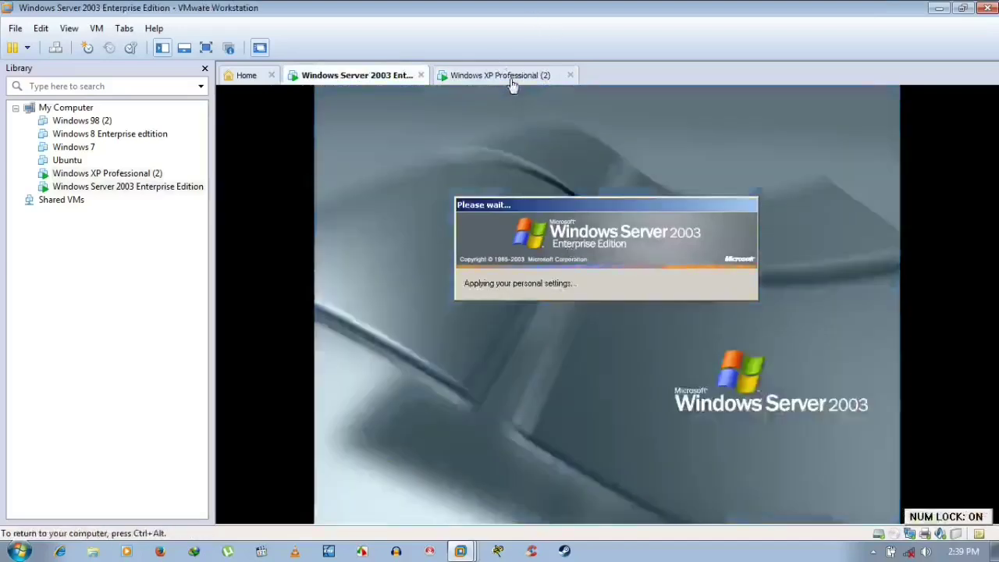
click(509, 78)
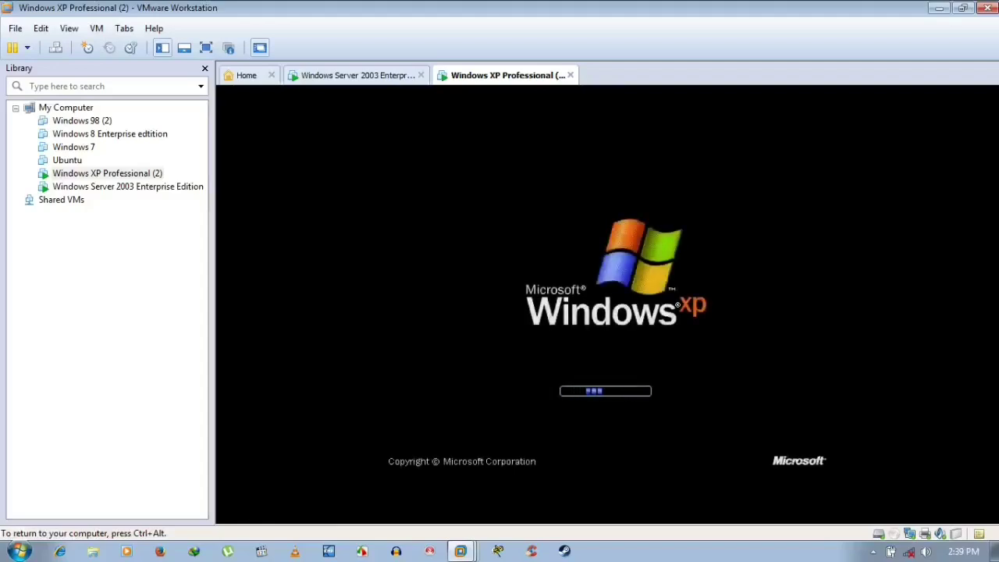
- Return to the Server 2003 guest, refresh its desktop, and open My Computer's System Properties
key(ctrl+alt)
click(373, 78)
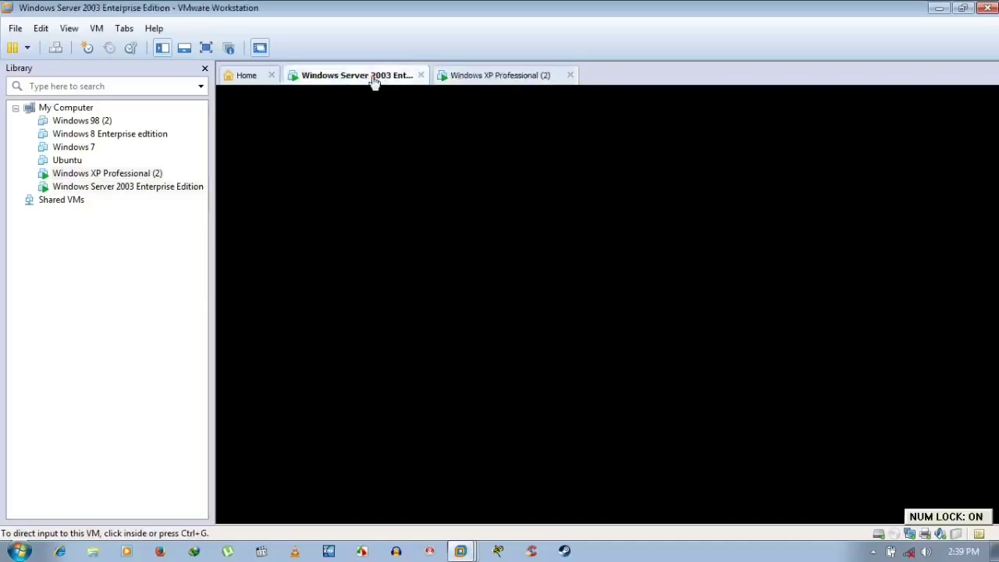
click(488, 75)
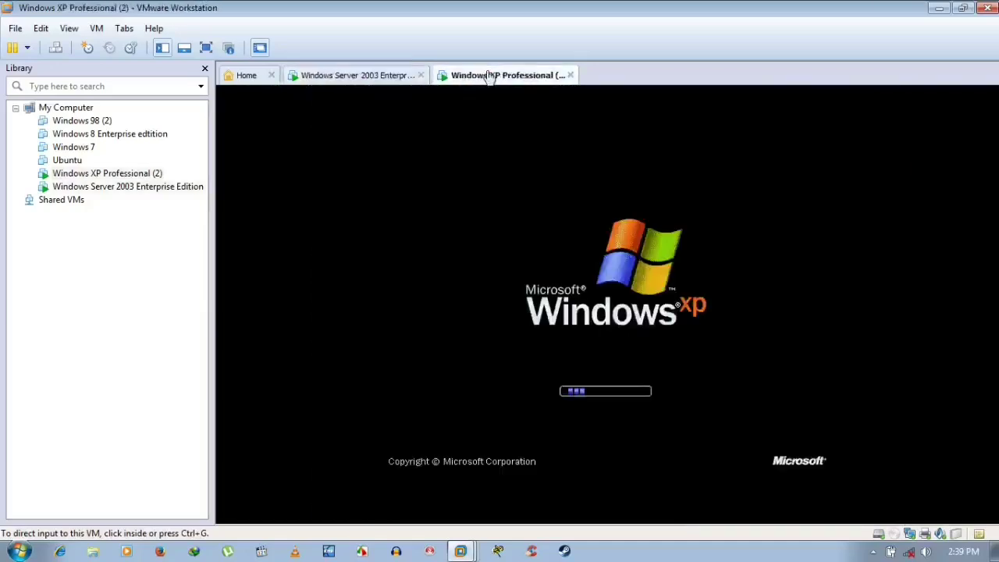
click(363, 78)
click(429, 144)
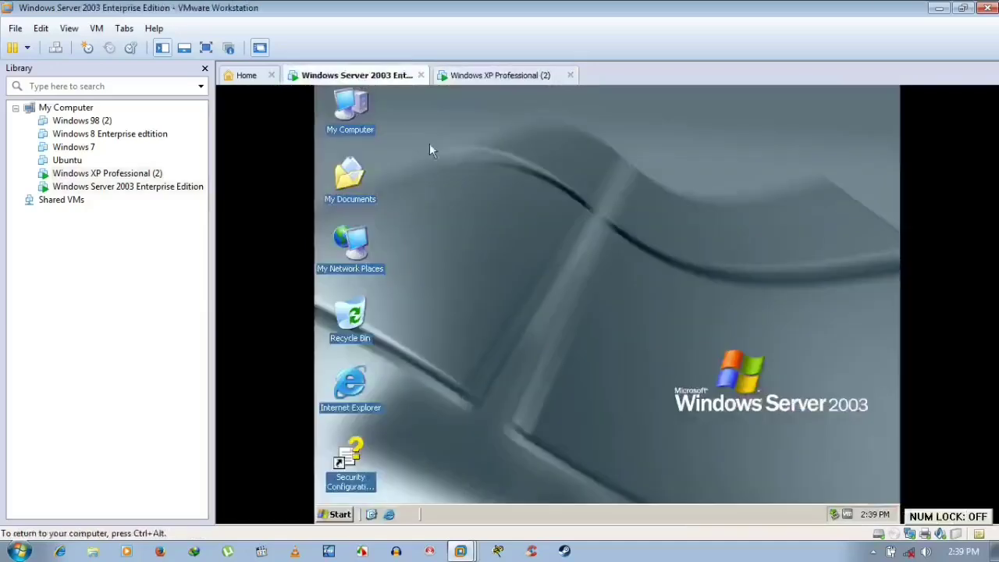
right_click(476, 155)
click(492, 176)
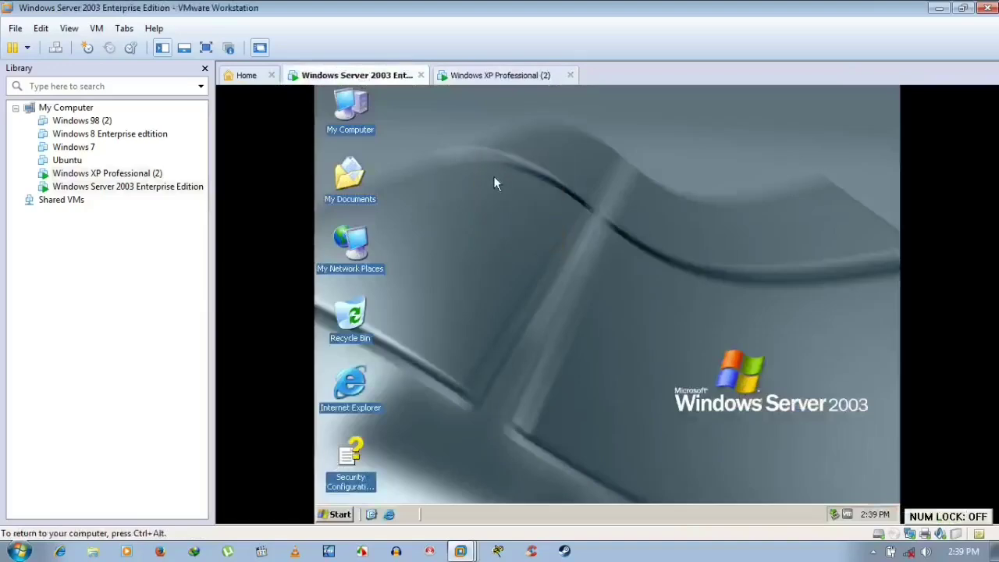
right_click(345, 114)
click(380, 249)
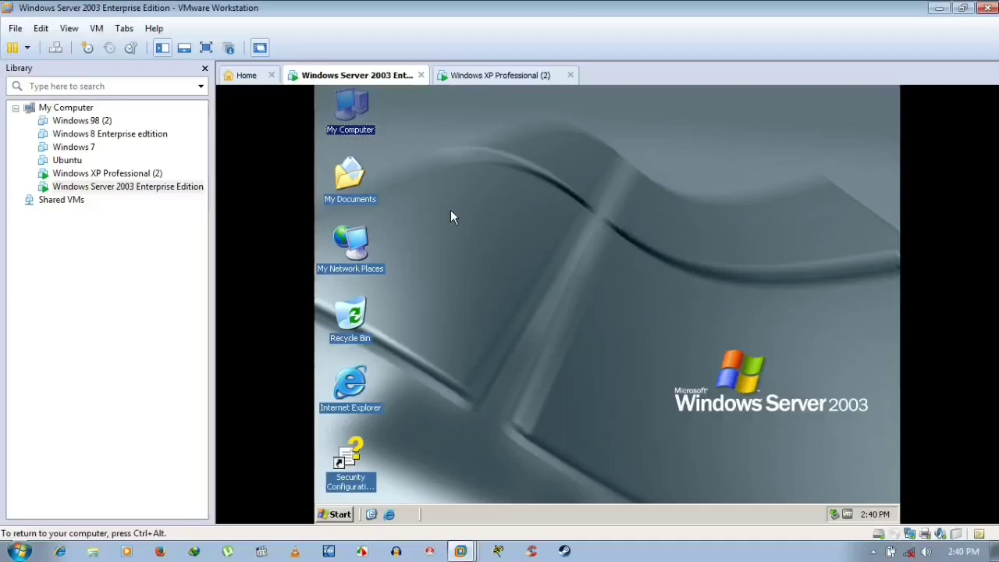
key(alt+Return)
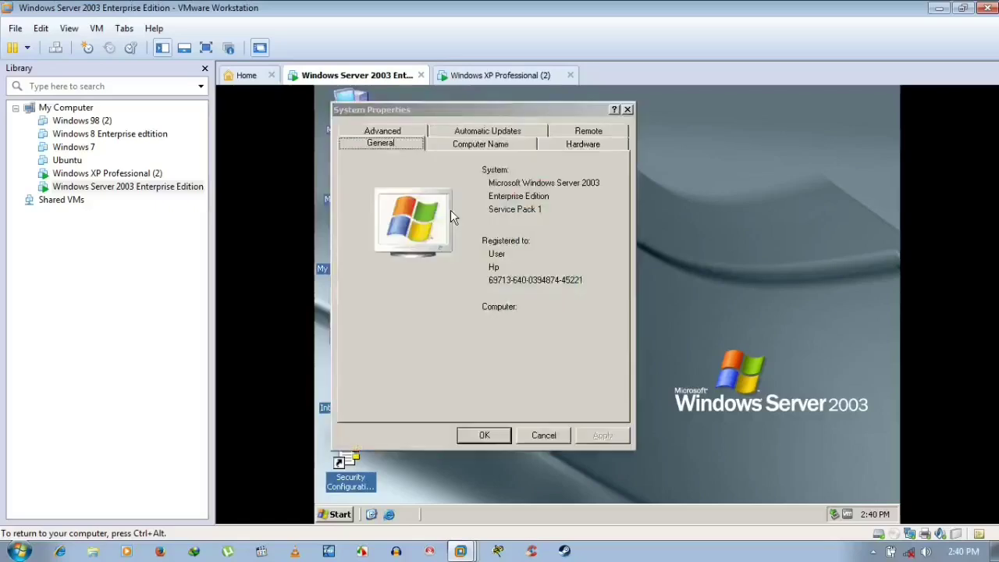
click(486, 145)
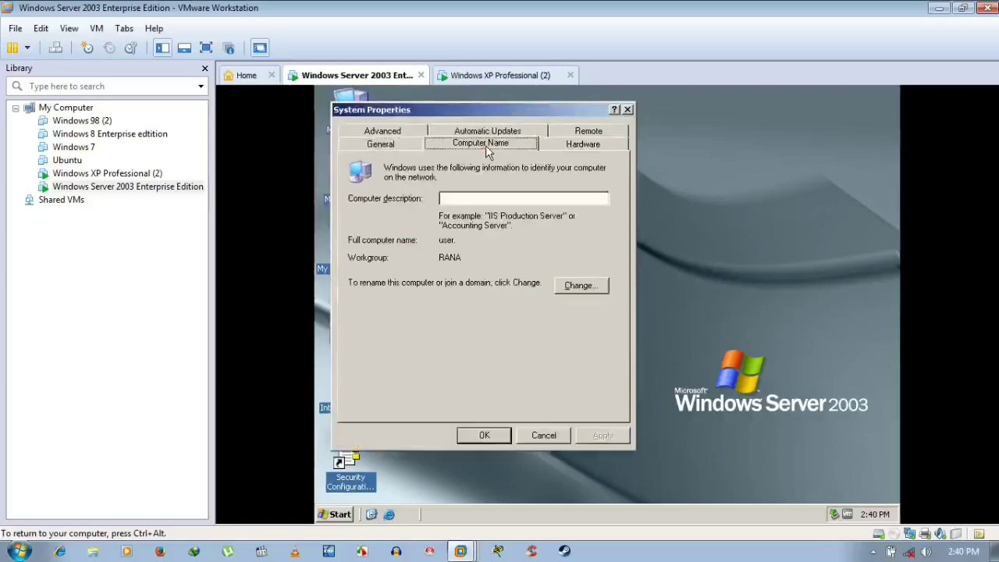
key(ctrl+alt)
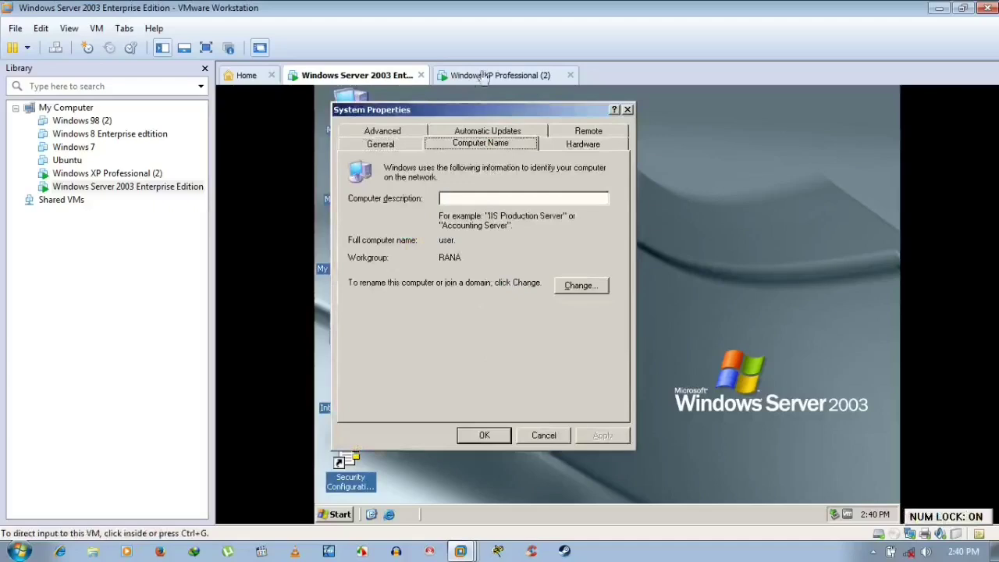
click(482, 92)
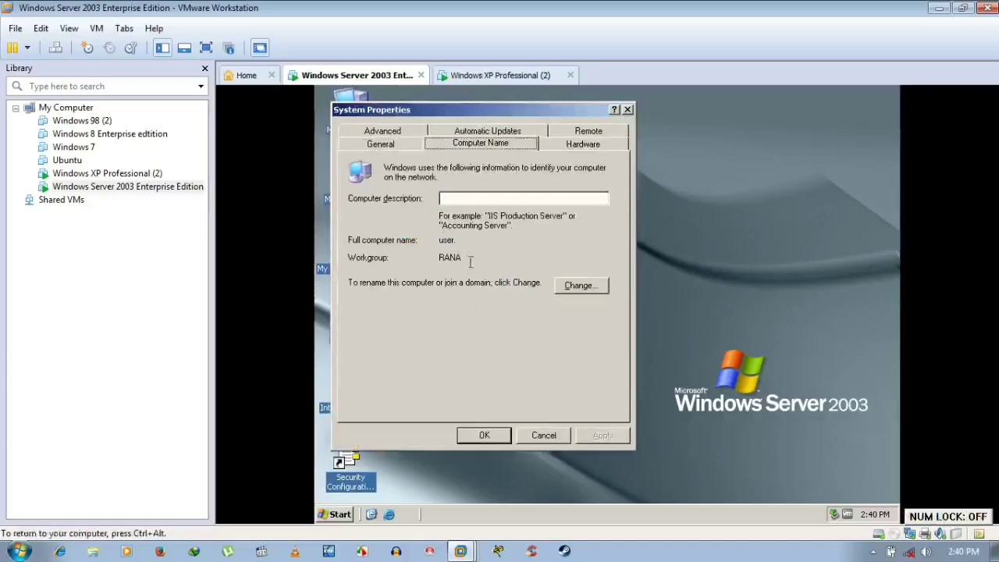
click(591, 286)
drag(418, 347, 359, 350)
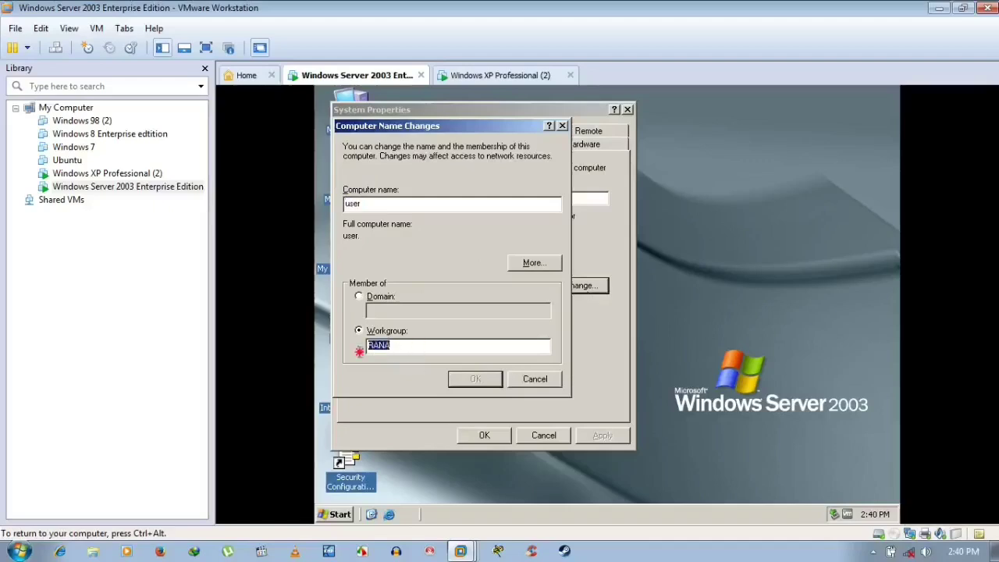
click(553, 381)
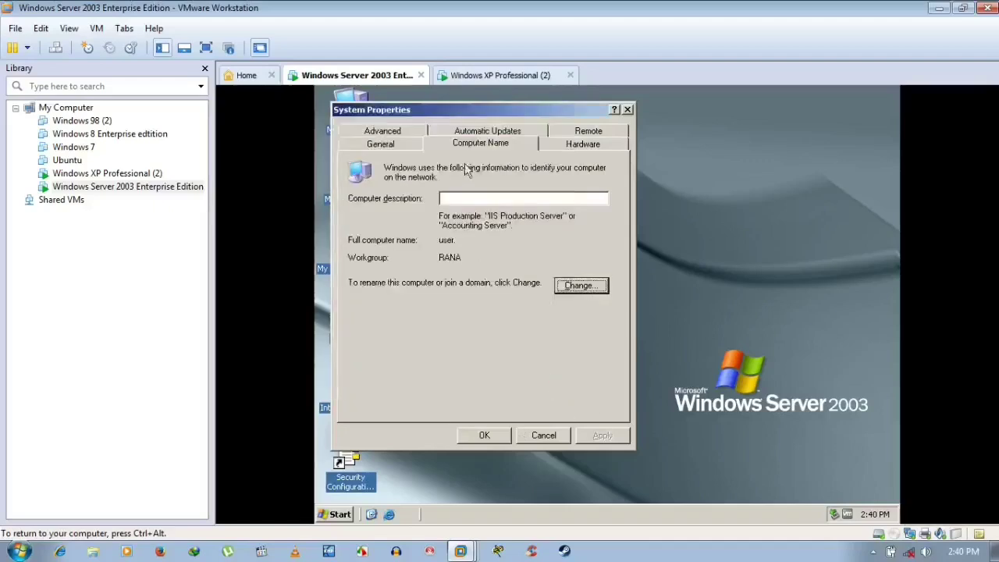
click(499, 75)
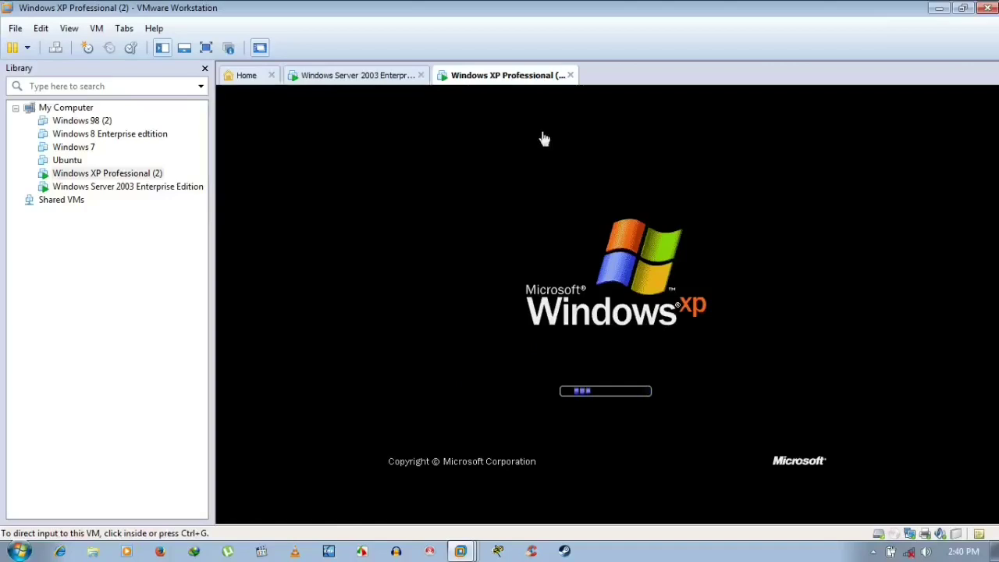
click(390, 76)
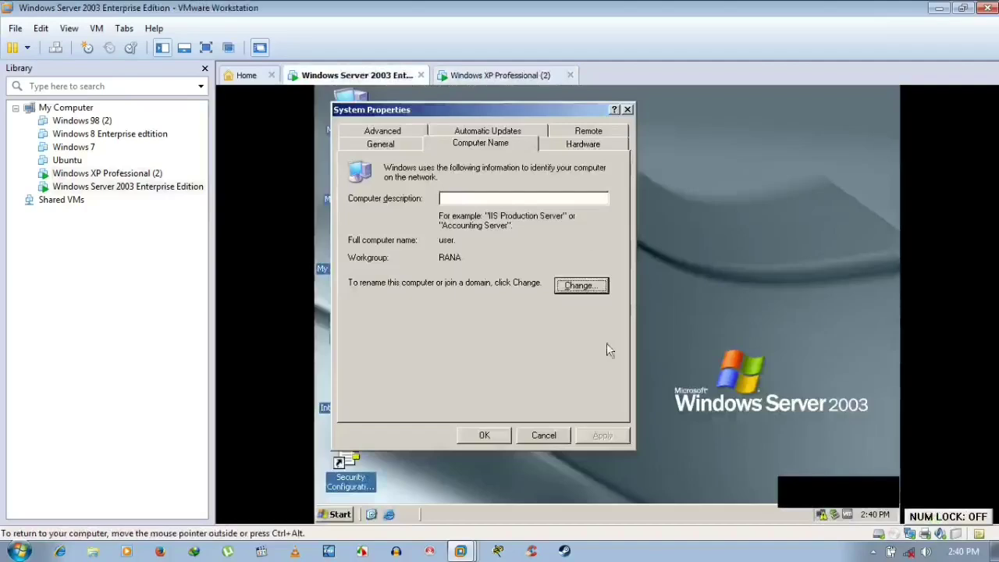
click(463, 76)
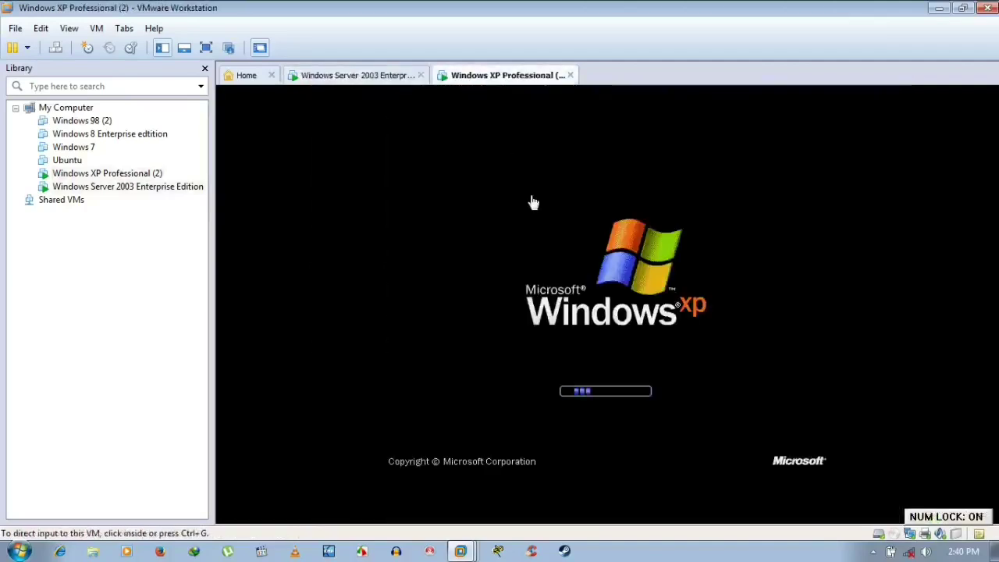
click(394, 85)
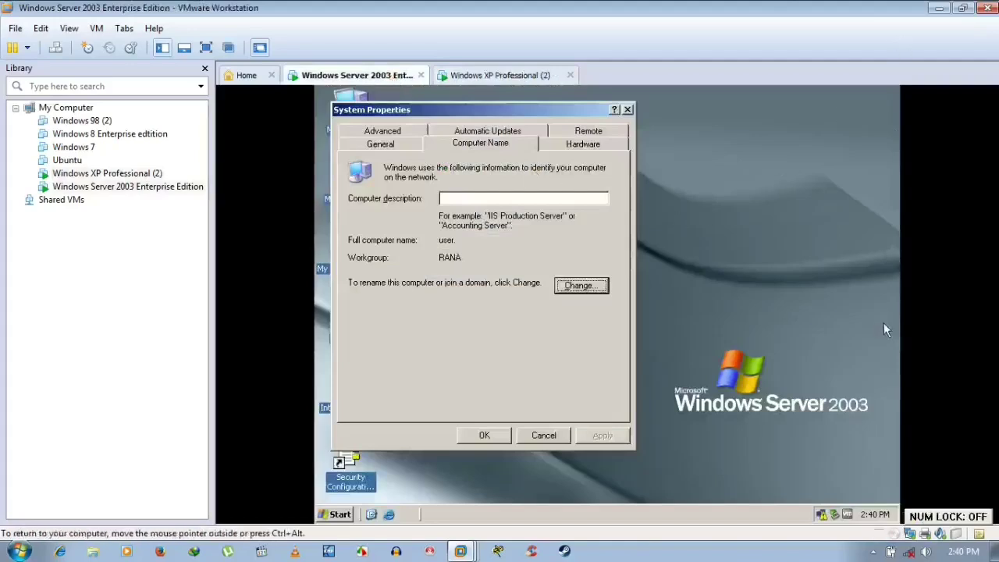
click(872, 551)
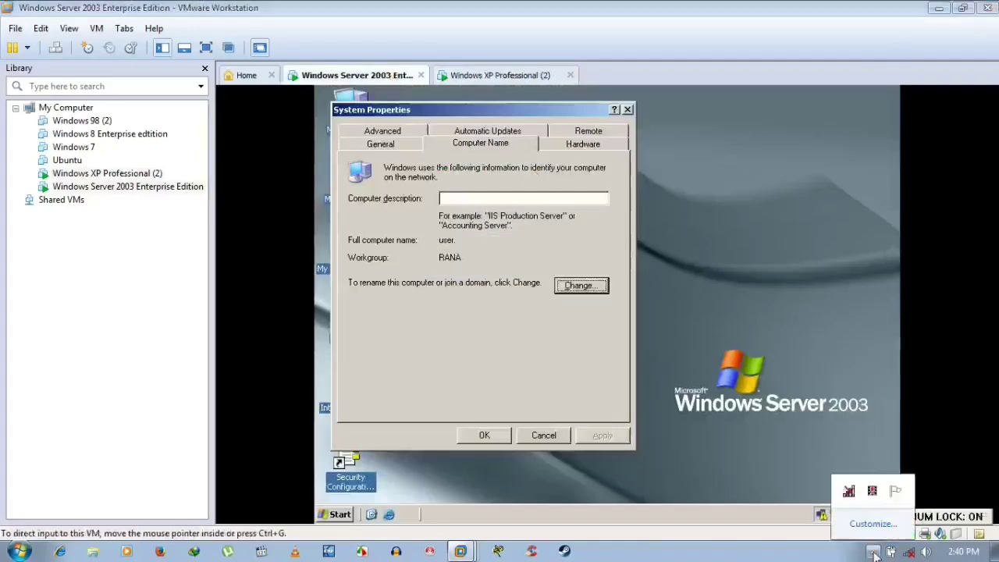
right_click(874, 492)
- Refresh the Server 2003 desktop and view its computer name and workgroup in System Properties
click(864, 425)
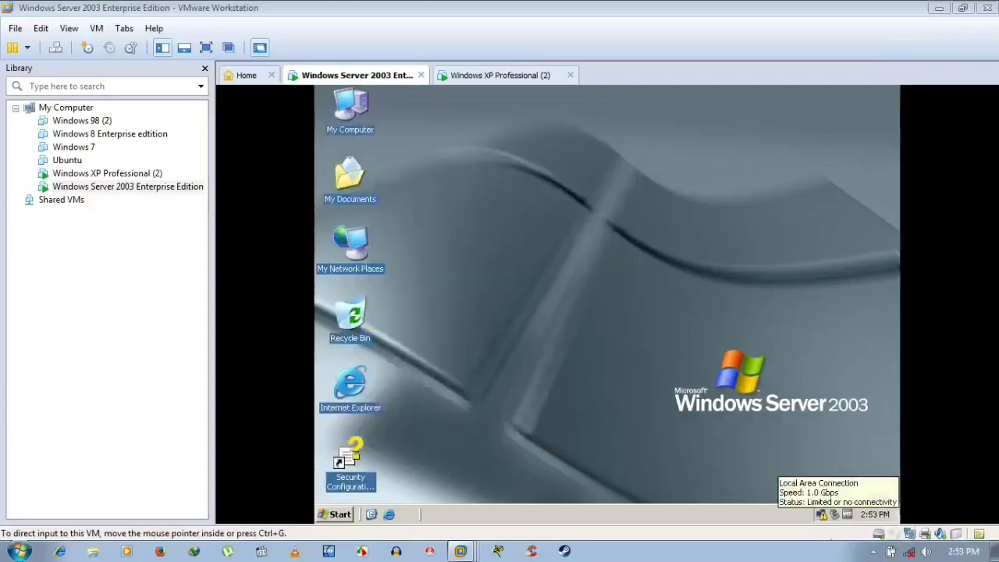
right_click(539, 197)
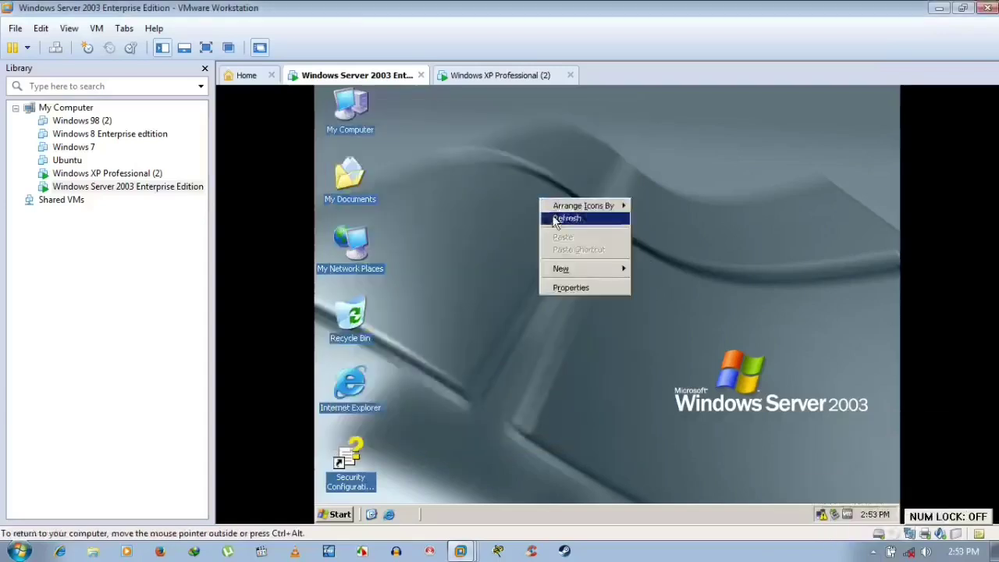
click(554, 215)
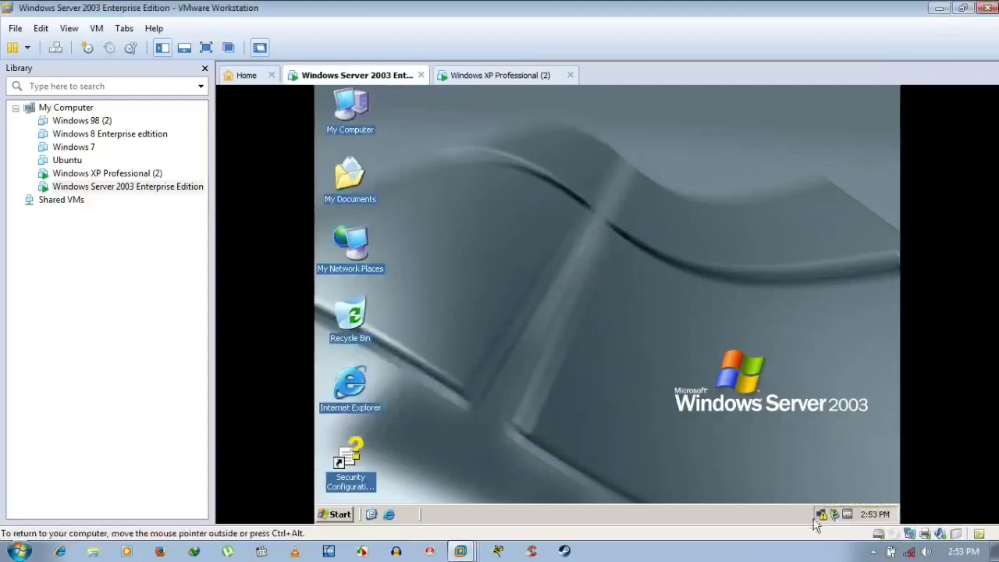
mouse_move(823, 517)
right_click(353, 118)
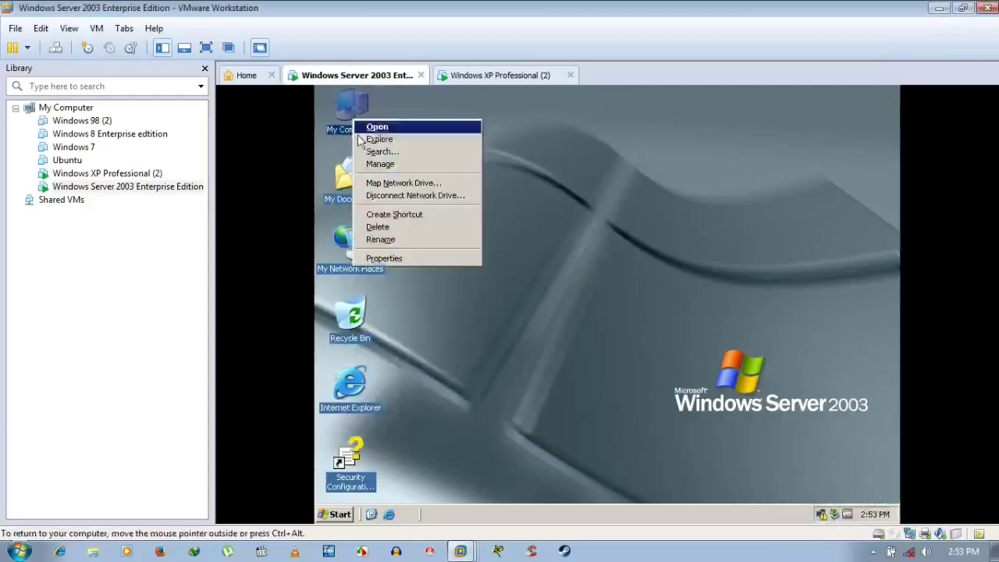
click(415, 259)
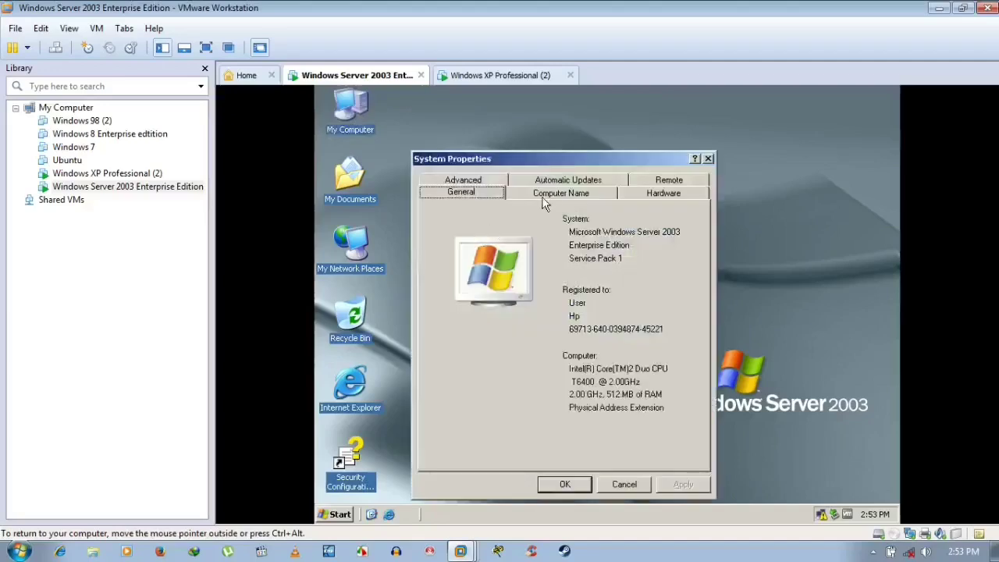
click(544, 199)
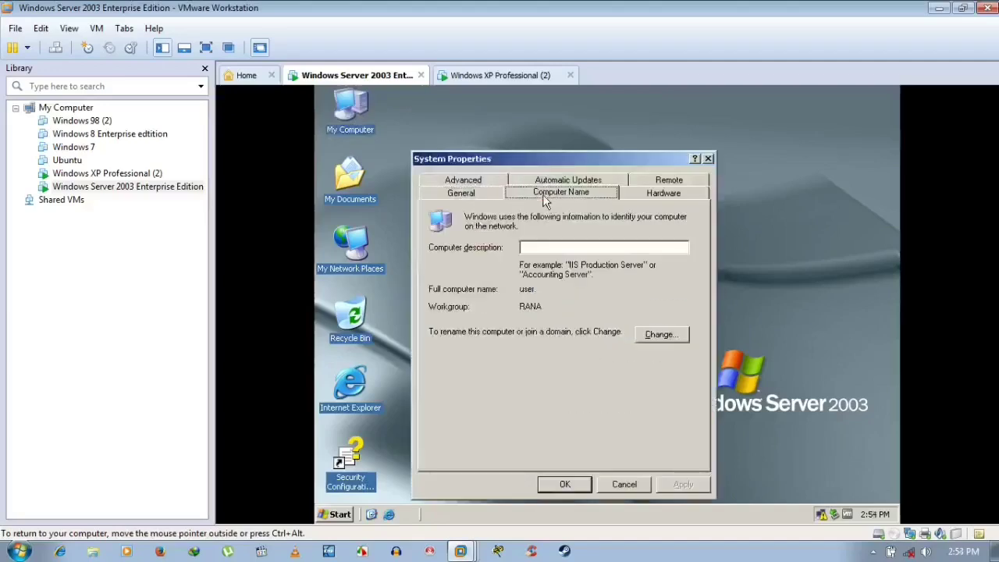
- Open the XP VM's System Properties to its Computer Name tab showing workgroup RANA
click(500, 78)
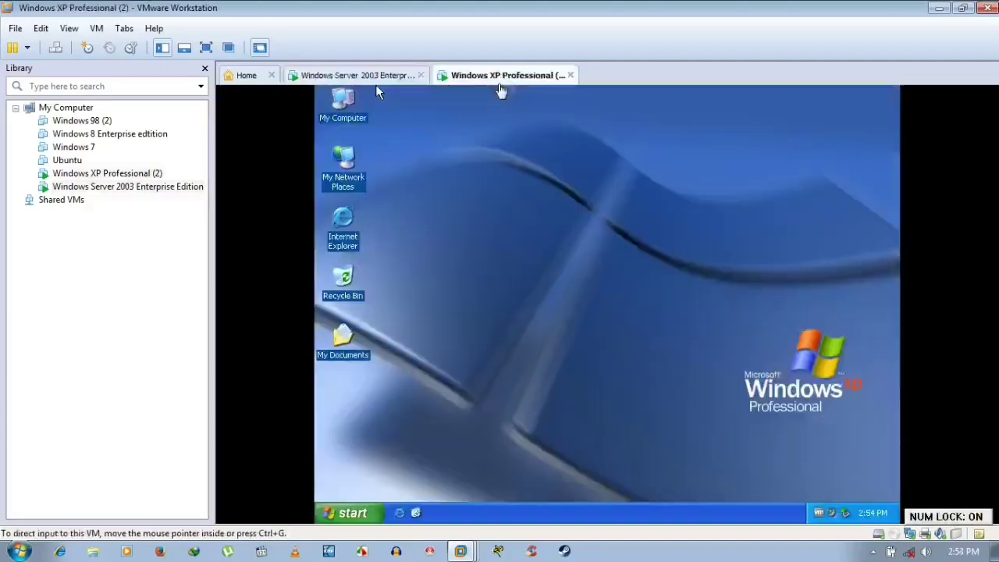
right_click(349, 117)
click(414, 256)
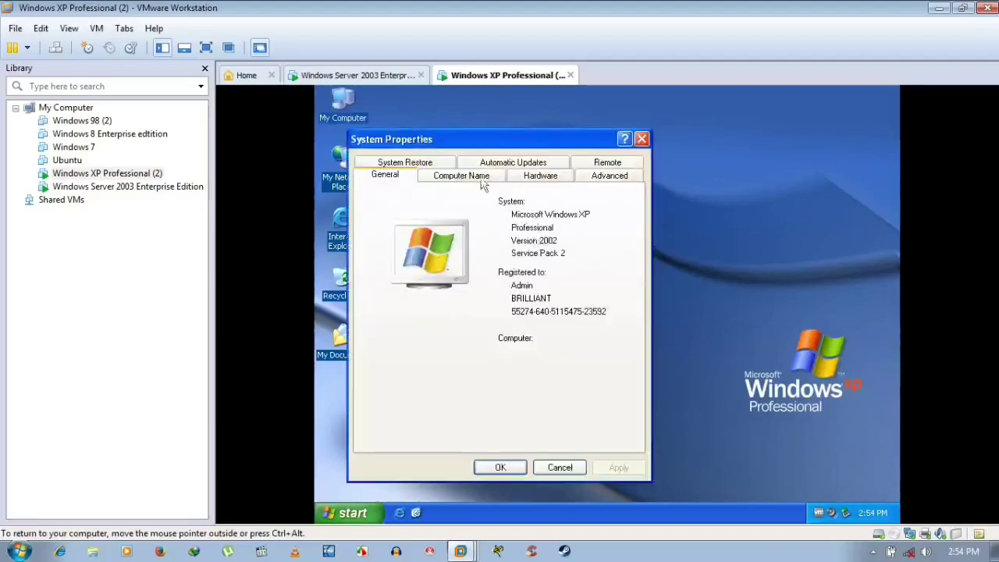
click(479, 175)
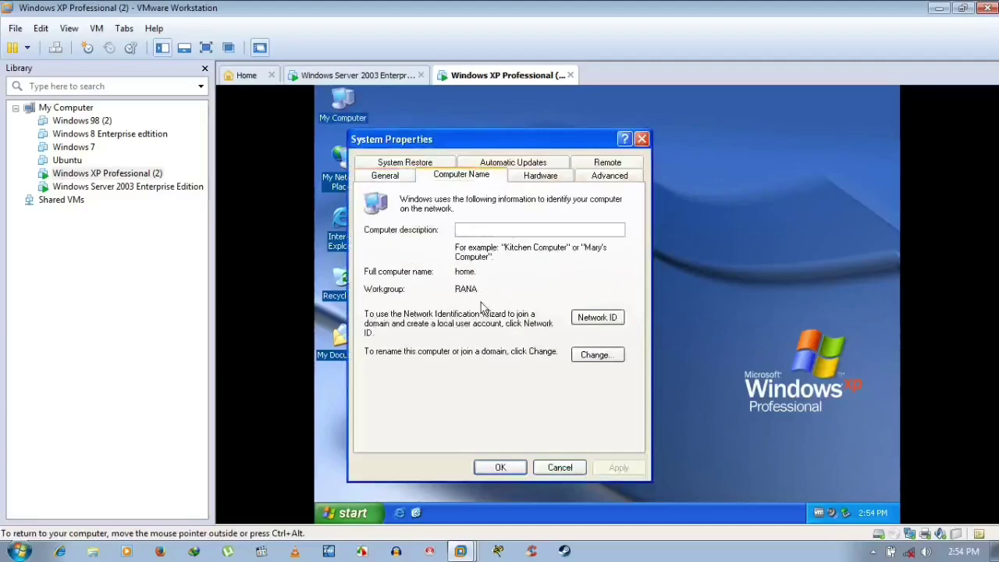
click(393, 81)
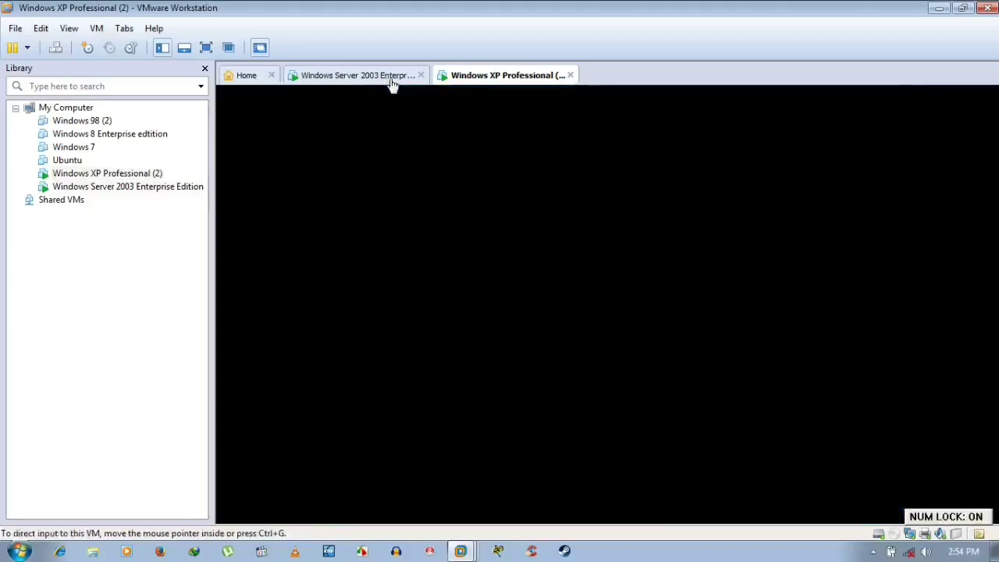
click(474, 81)
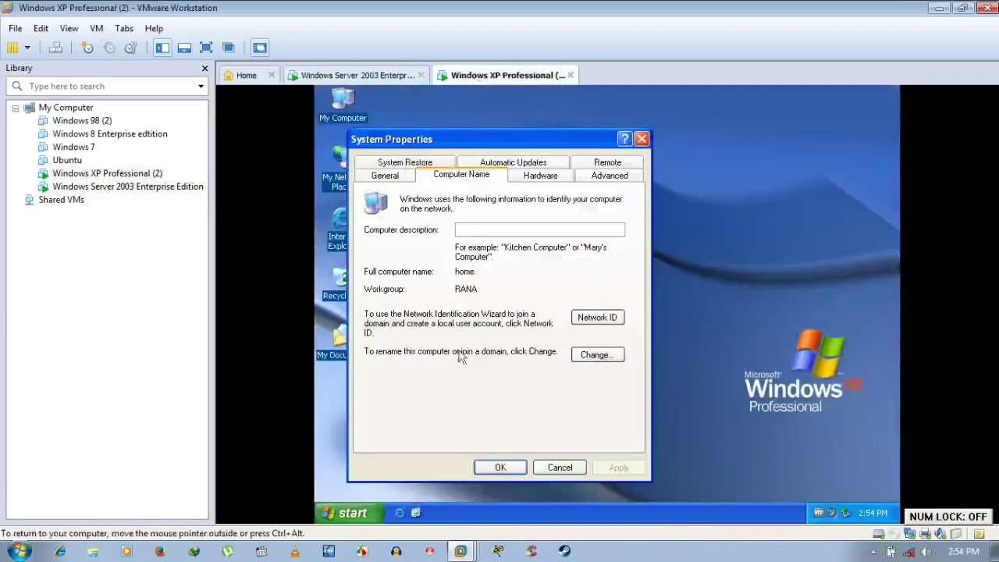
- Cancel the XP name editor unchanged and close the Server 2003 System Properties with OK
click(596, 356)
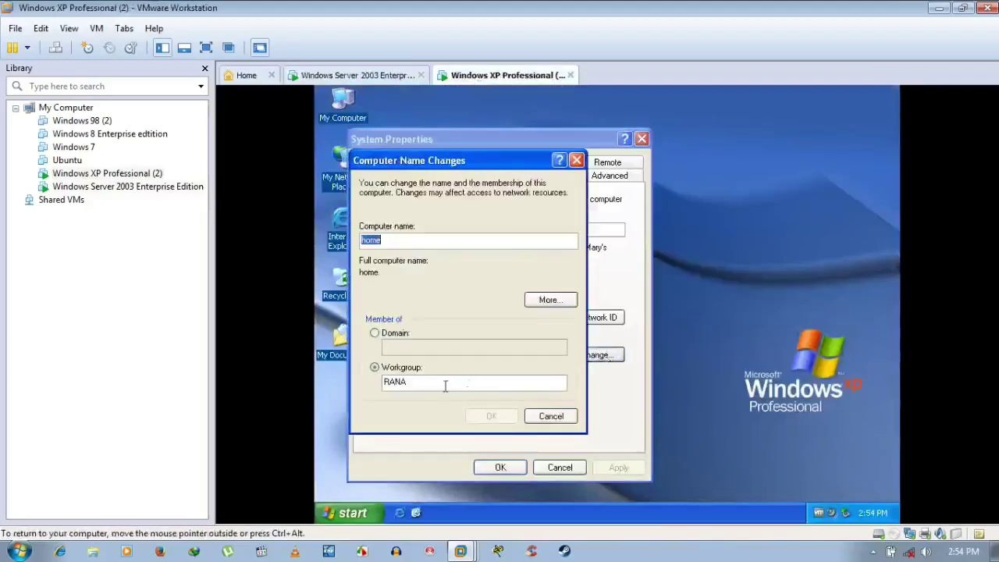
click(550, 416)
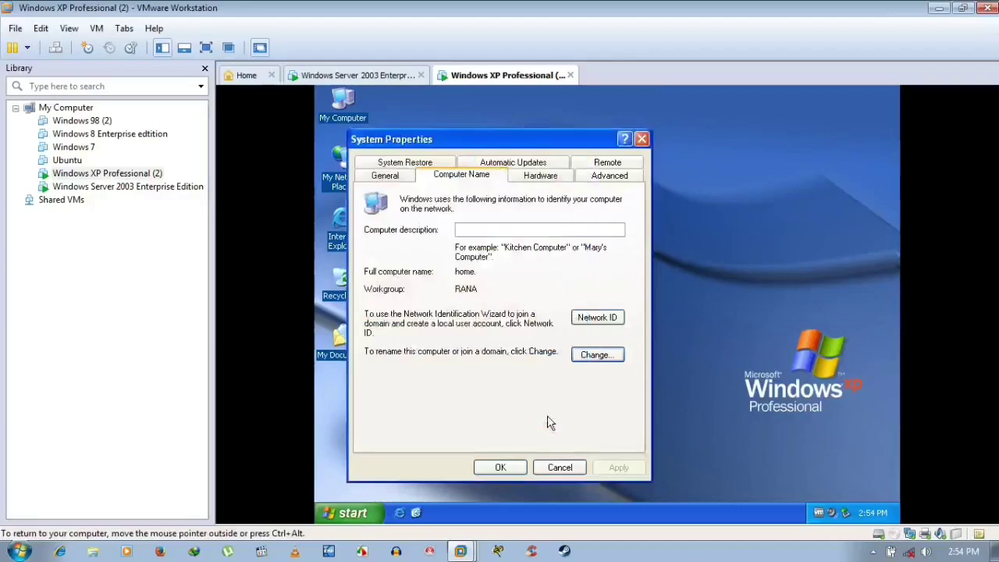
click(374, 75)
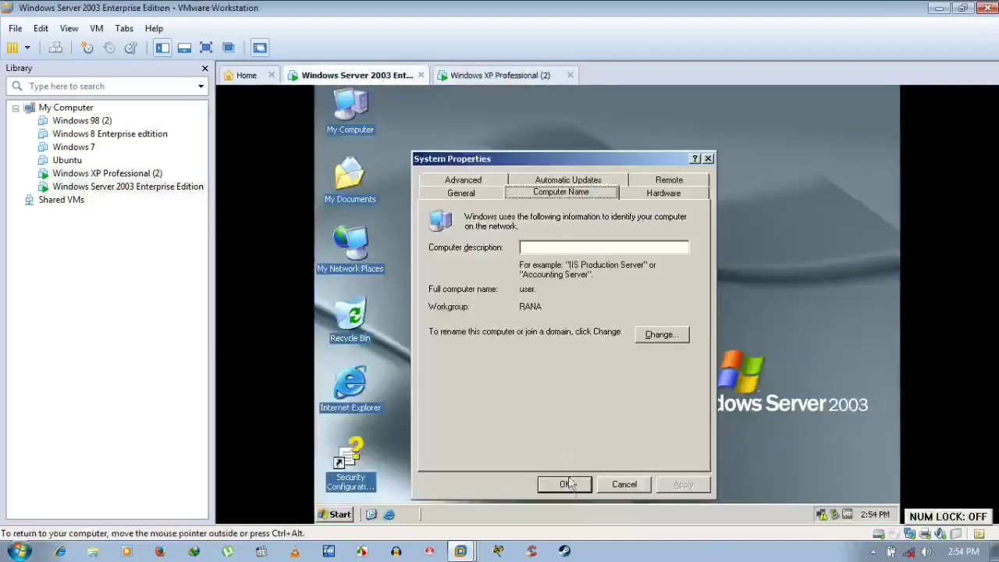
click(569, 484)
click(492, 76)
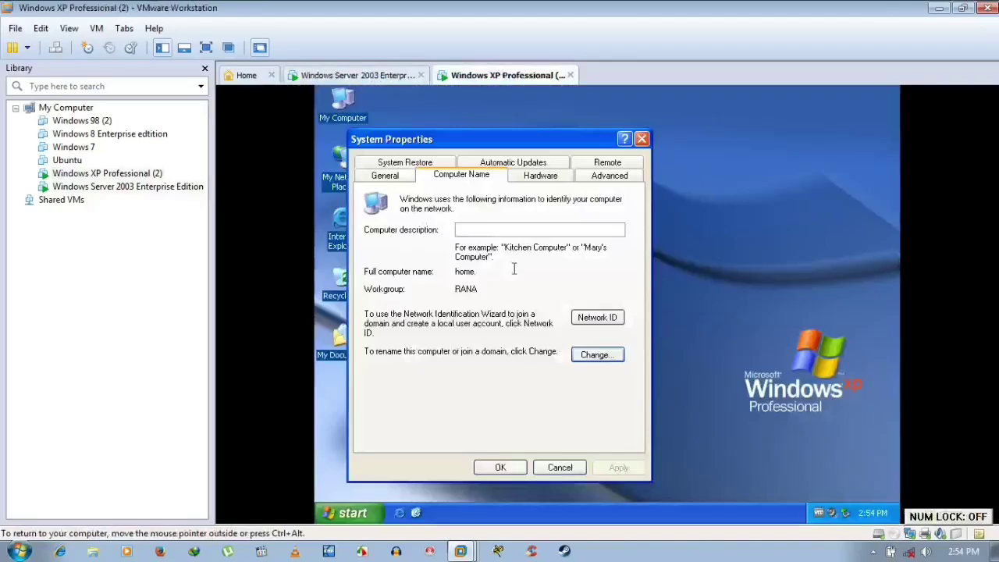
- Browse the XP Hardware and Advanced tabs, checking Environment Variables, Startup and Recovery, and User Profiles unchanged
click(539, 176)
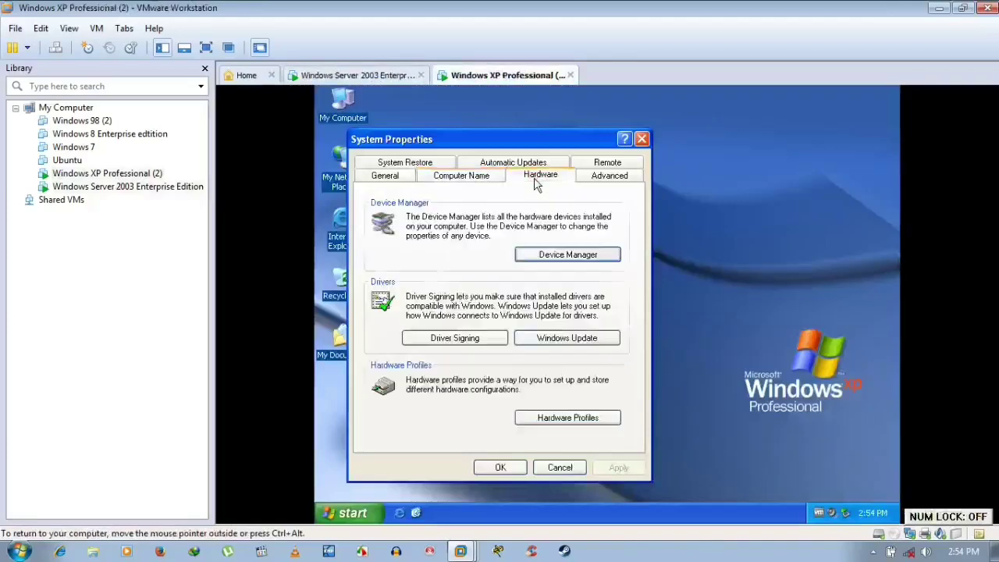
click(593, 180)
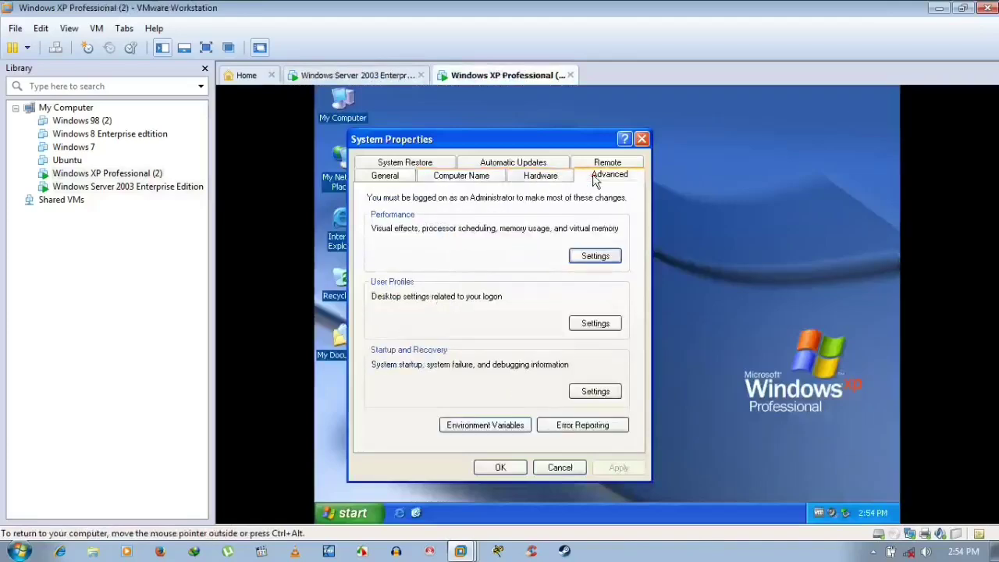
click(503, 429)
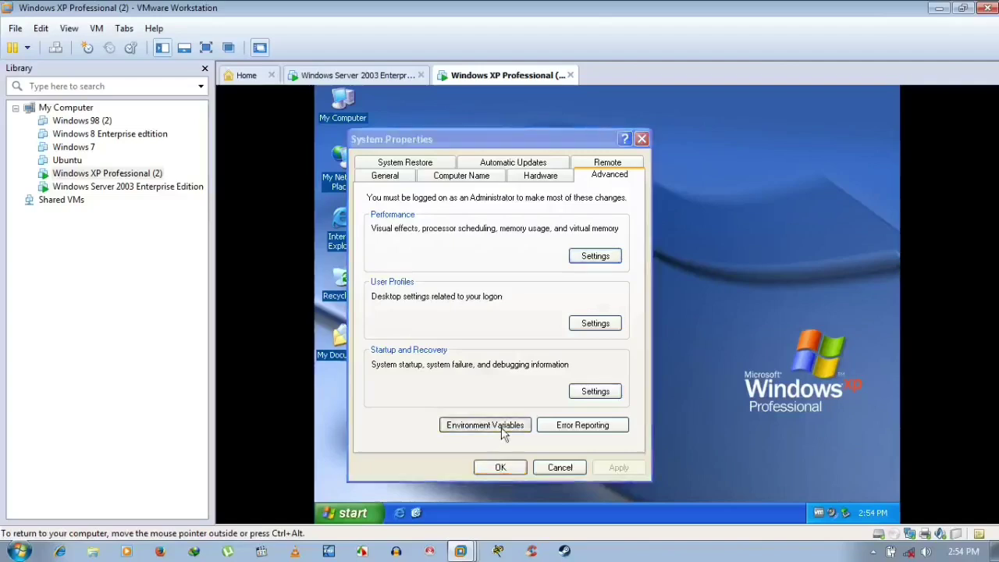
click(595, 465)
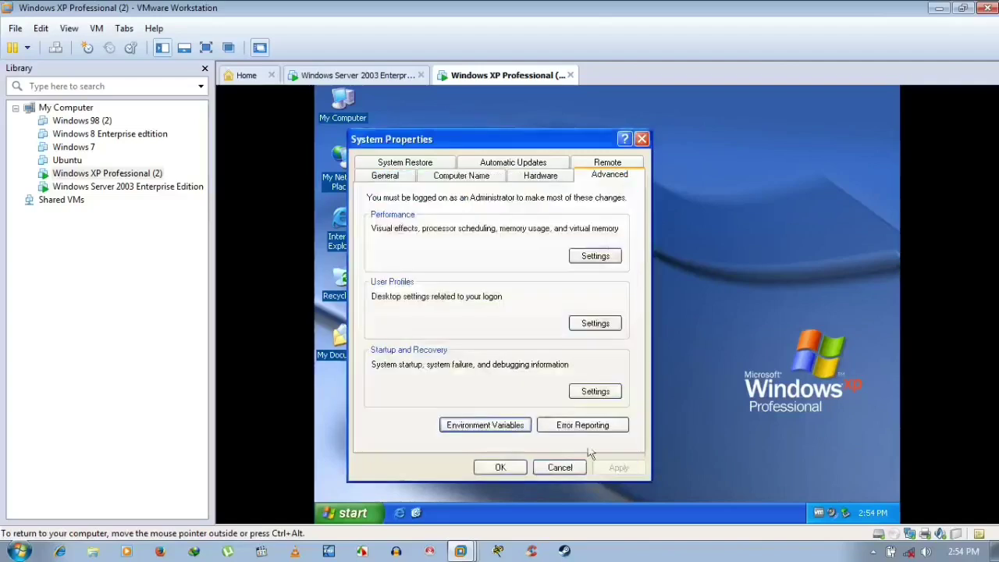
click(596, 392)
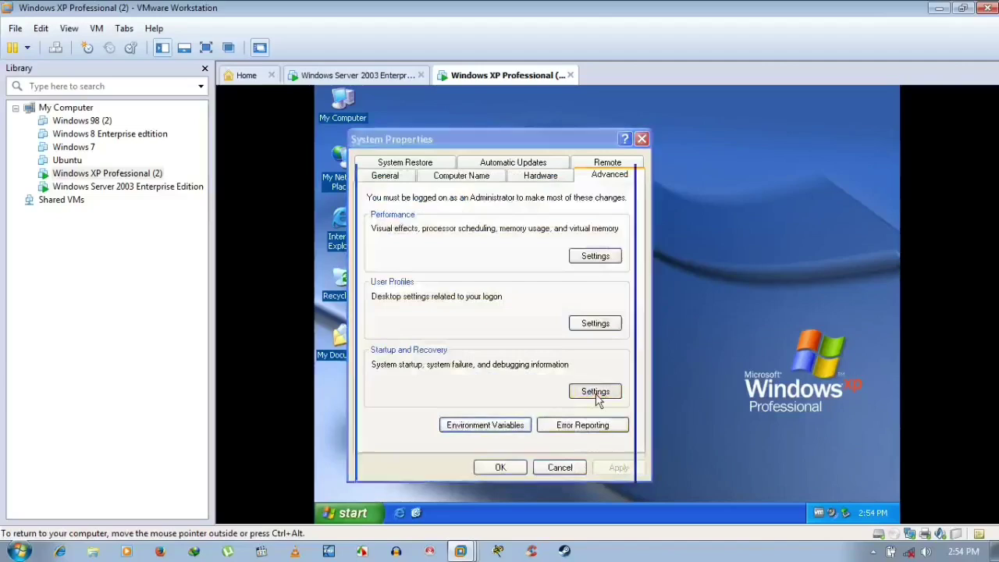
click(598, 481)
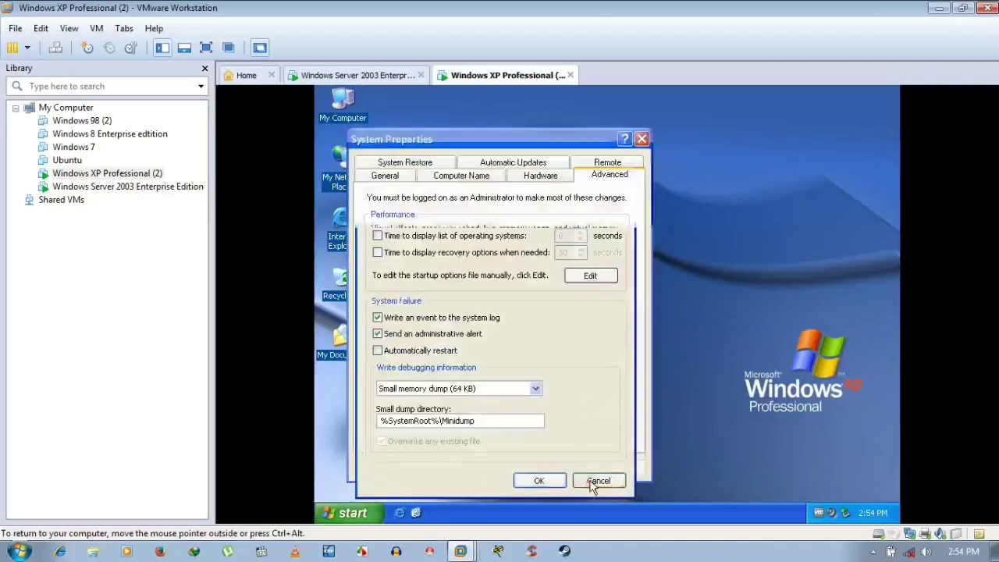
click(595, 323)
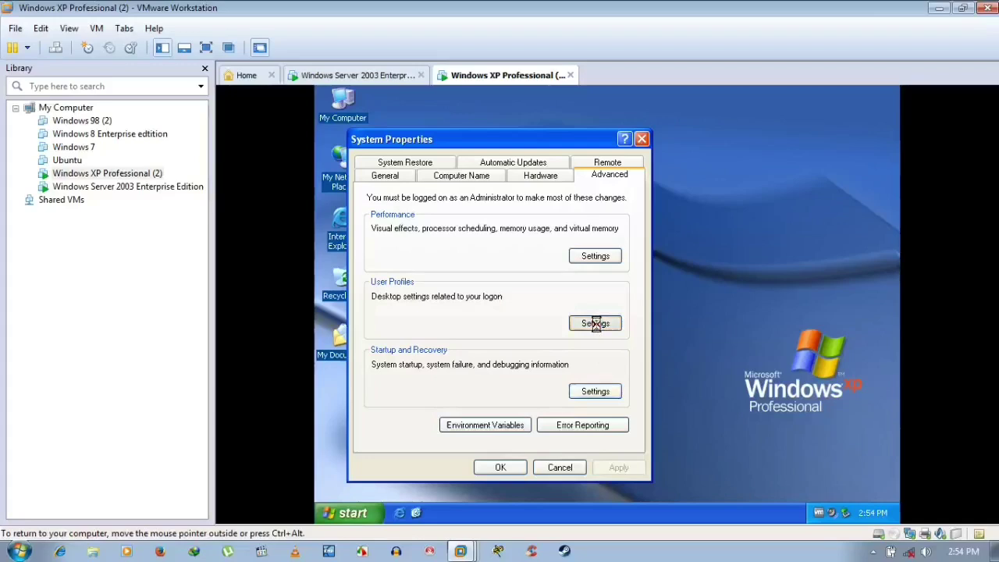
click(588, 440)
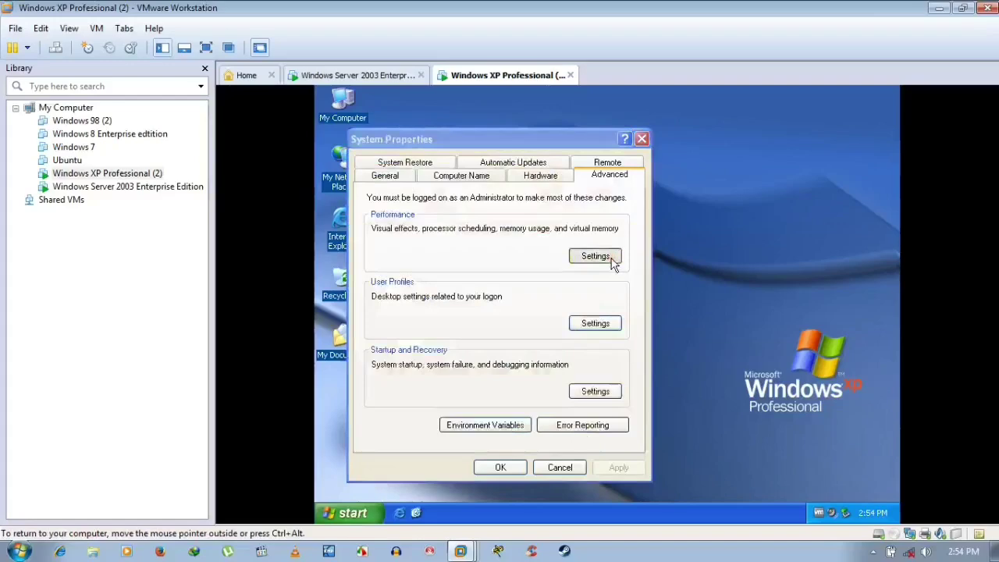
- Review Performance Options (Advanced, Data Execution Prevention) and System Restore, then close System Properties
click(597, 256)
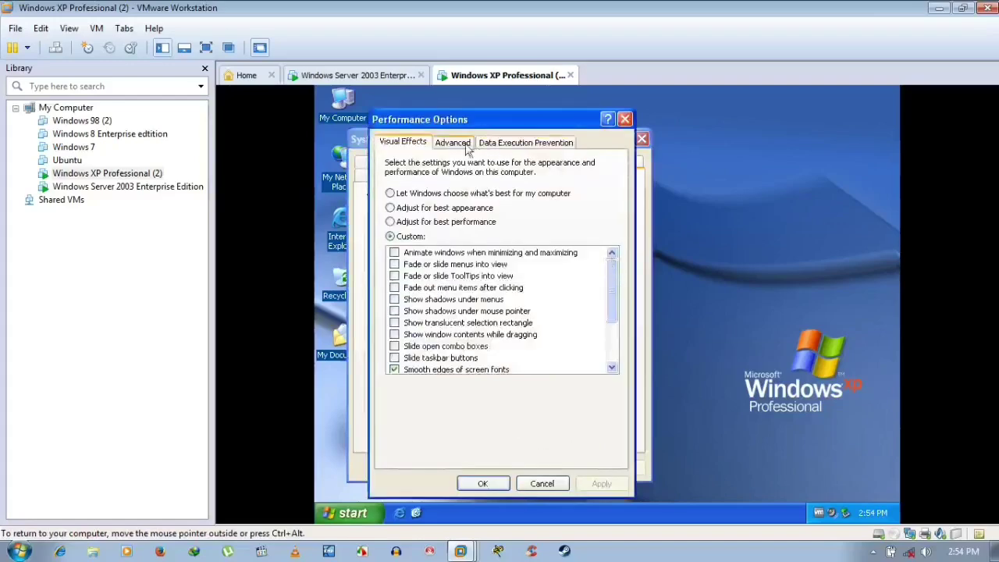
click(465, 145)
click(519, 147)
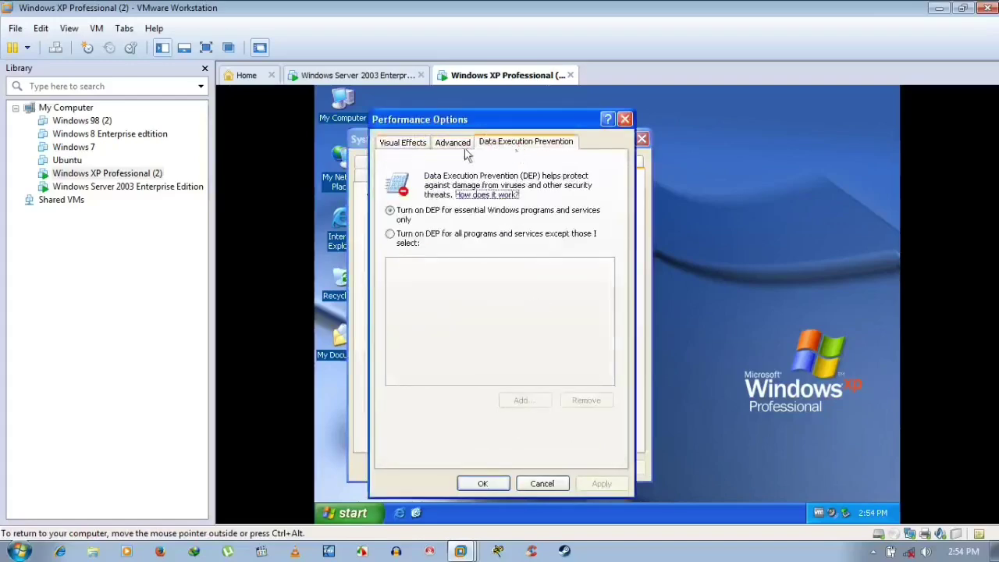
click(406, 141)
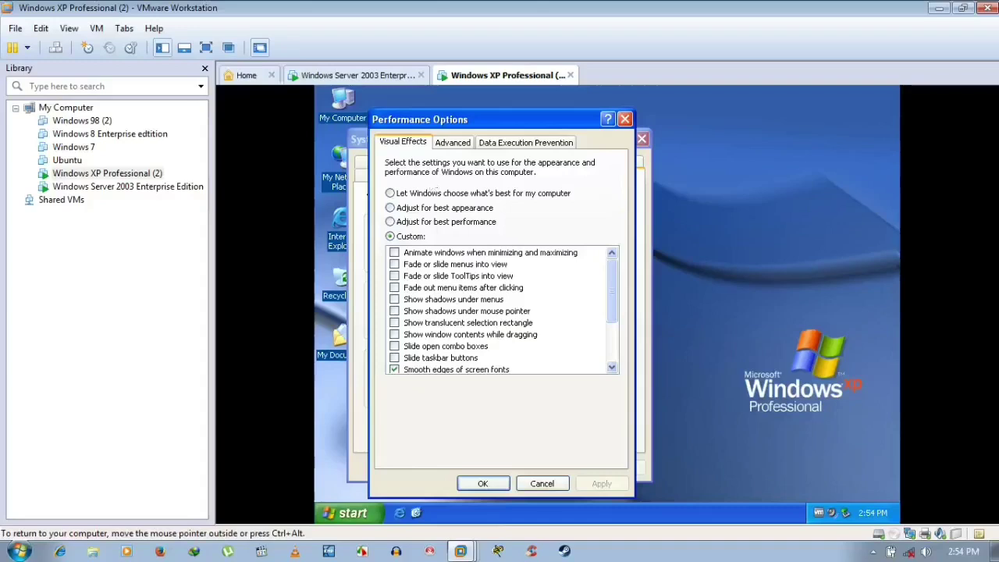
click(483, 484)
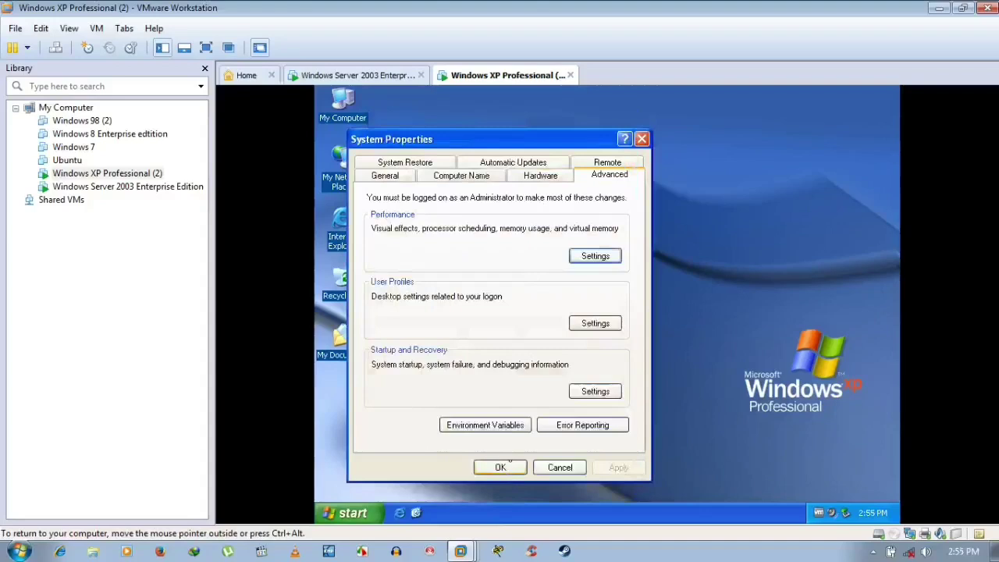
click(403, 162)
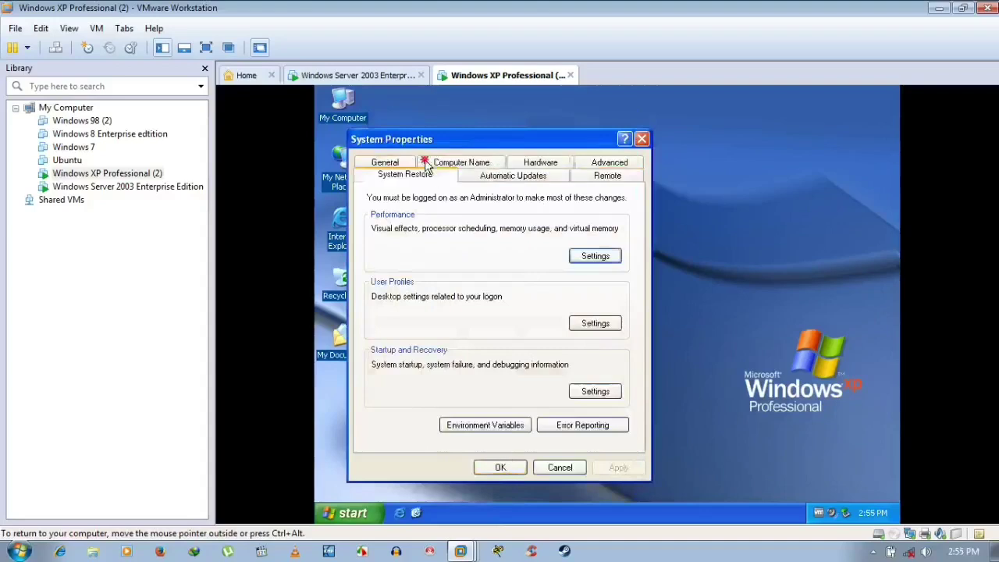
click(494, 465)
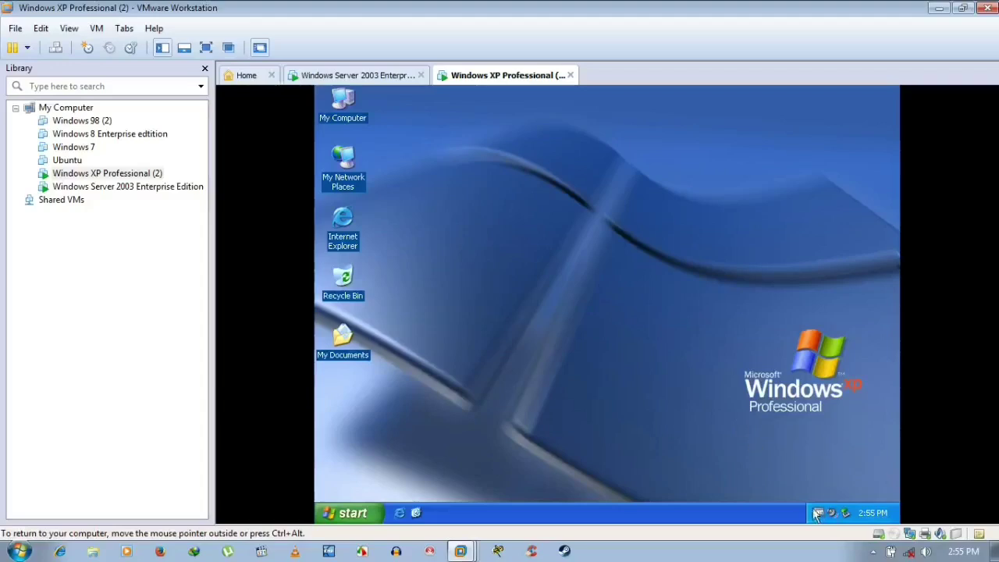
- Open the properties of Local Area Connection 2 from the XP Network Connections folder
click(372, 515)
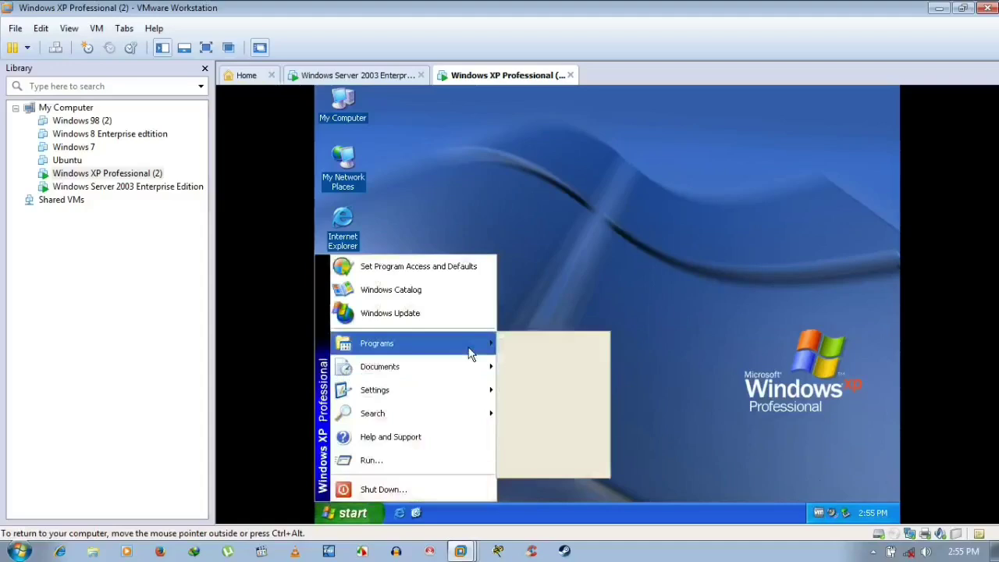
mouse_move(461, 399)
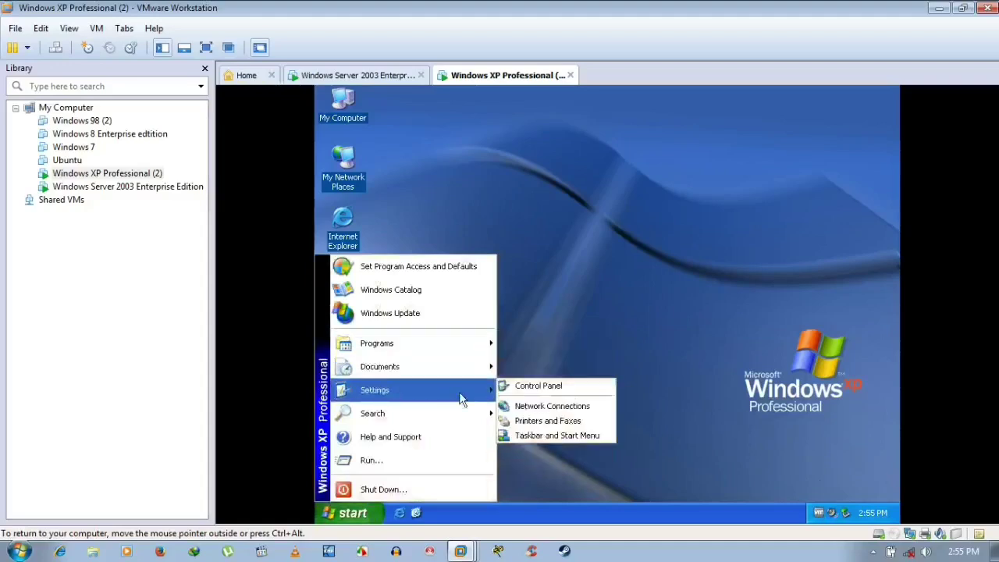
click(554, 408)
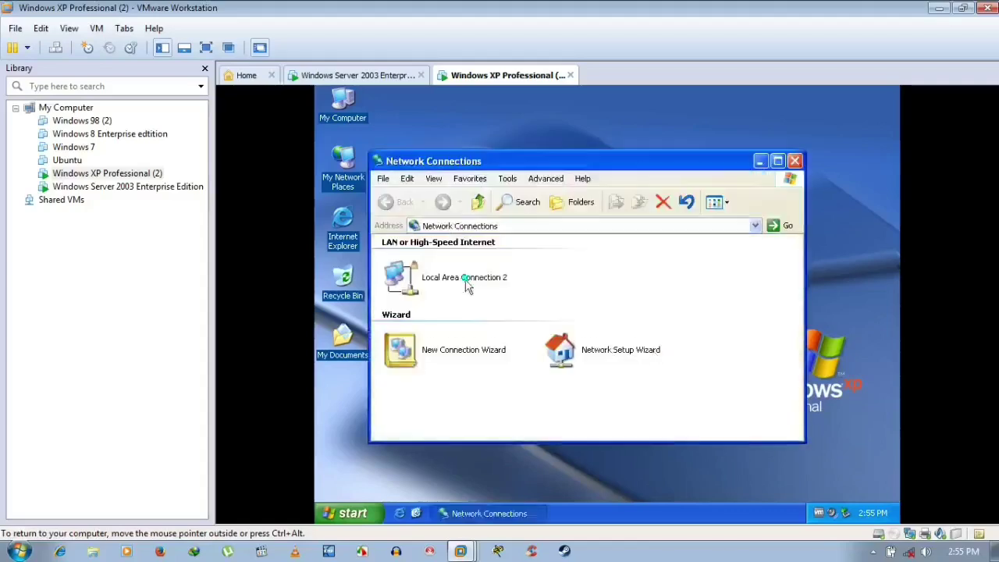
click(468, 284)
right_click(469, 284)
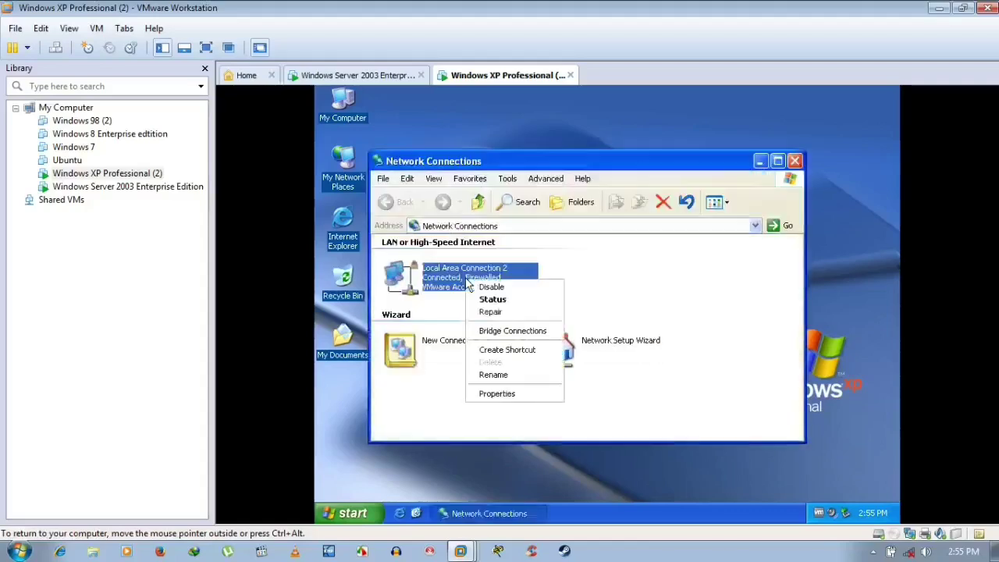
click(507, 395)
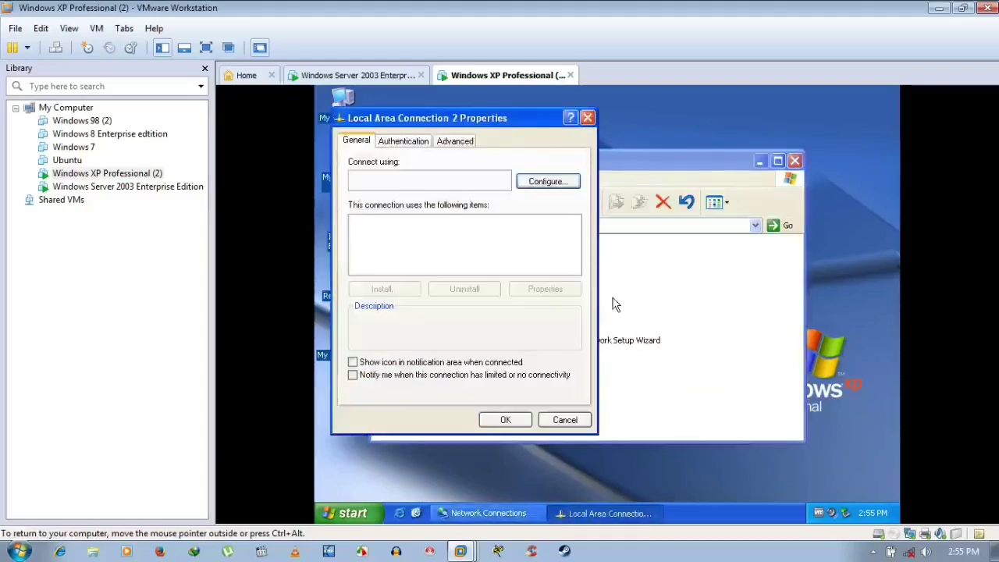
- Turn on the notification-area icon and open the Internet Protocol (TCP/IP) properties
click(403, 363)
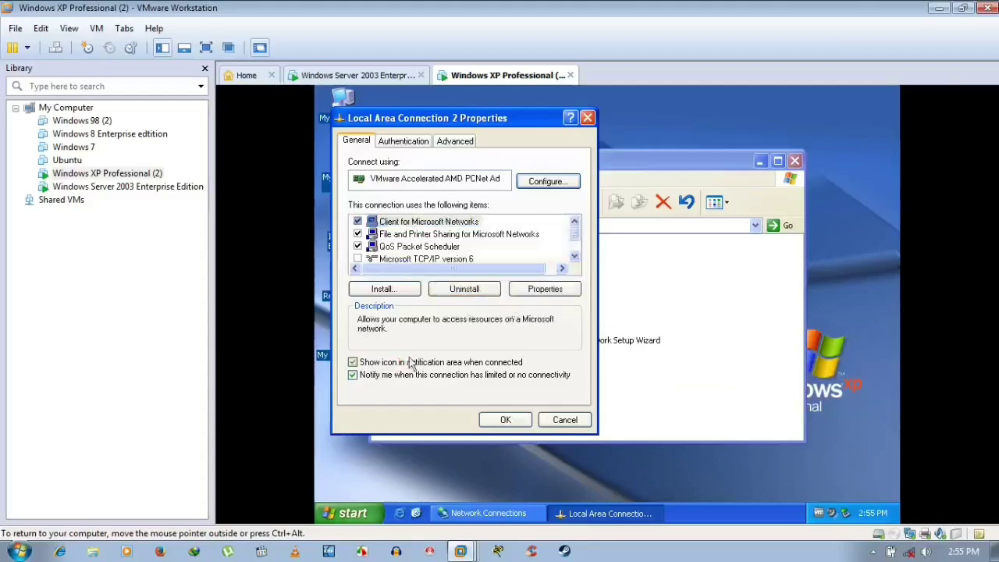
click(574, 240)
click(574, 240)
click(458, 247)
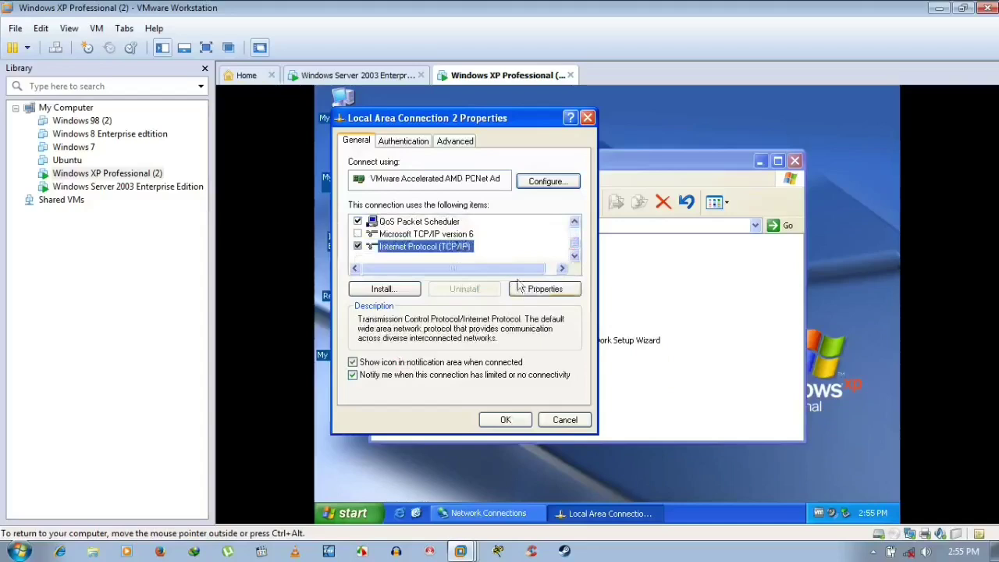
click(544, 291)
- Switch to a manual IP address 192.168.1.12 and accept the default mask 255.255.255.0
click(449, 280)
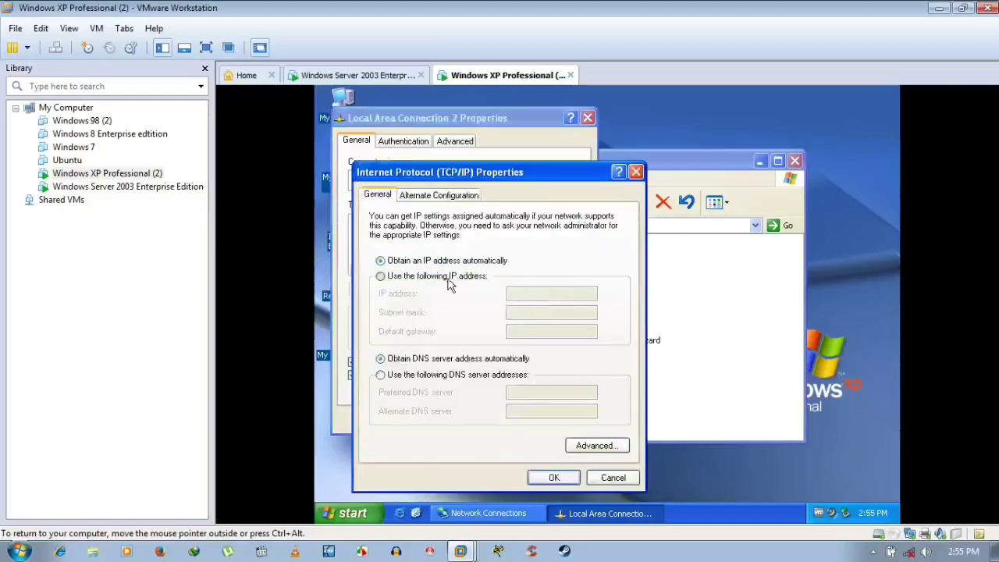
click(519, 295)
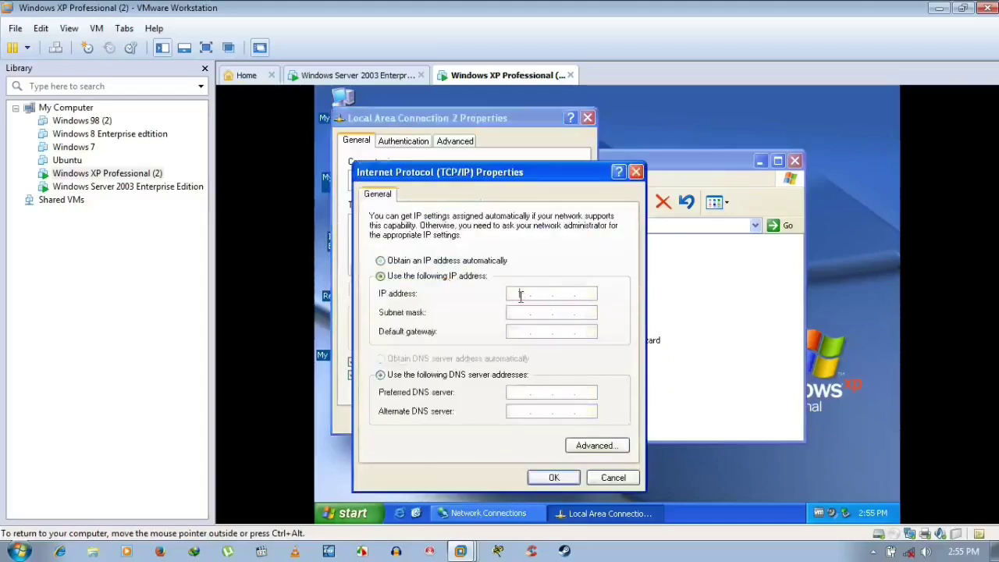
text(192 . 192 . .)
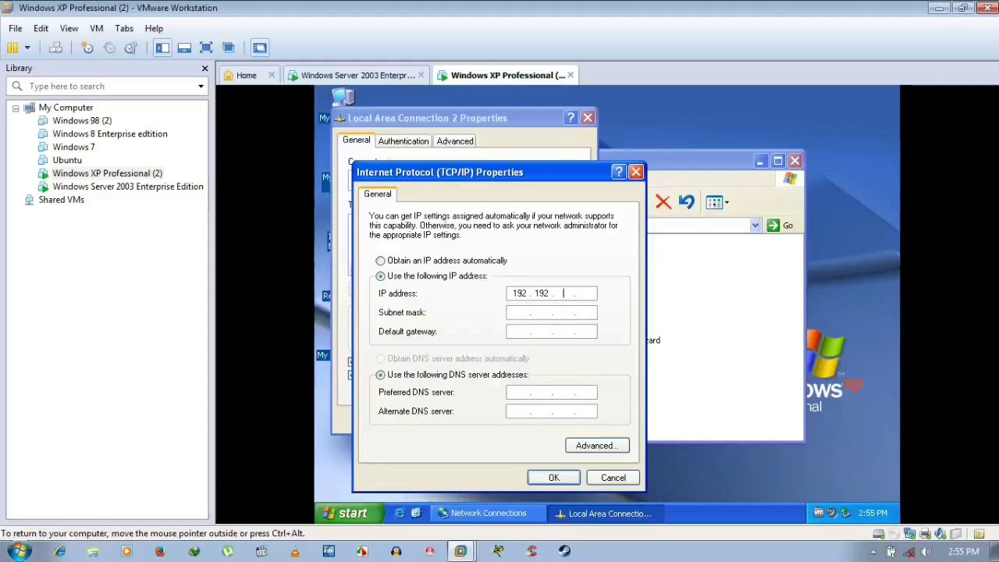
key(BackSpace)
key(BackSpace)
key(BackSpace)
text(68)
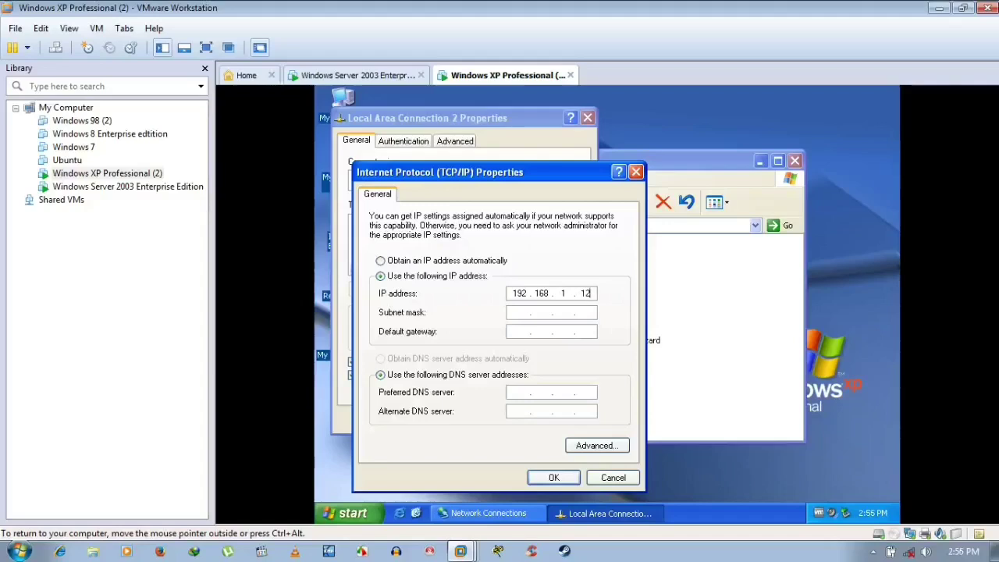
key(Tab)
key(Tab)
key(Tab)
key(Tab)
- Enter the preferred DNS server, correct it, then confirm TCP/IP settings and close the connection properties
text(192192)
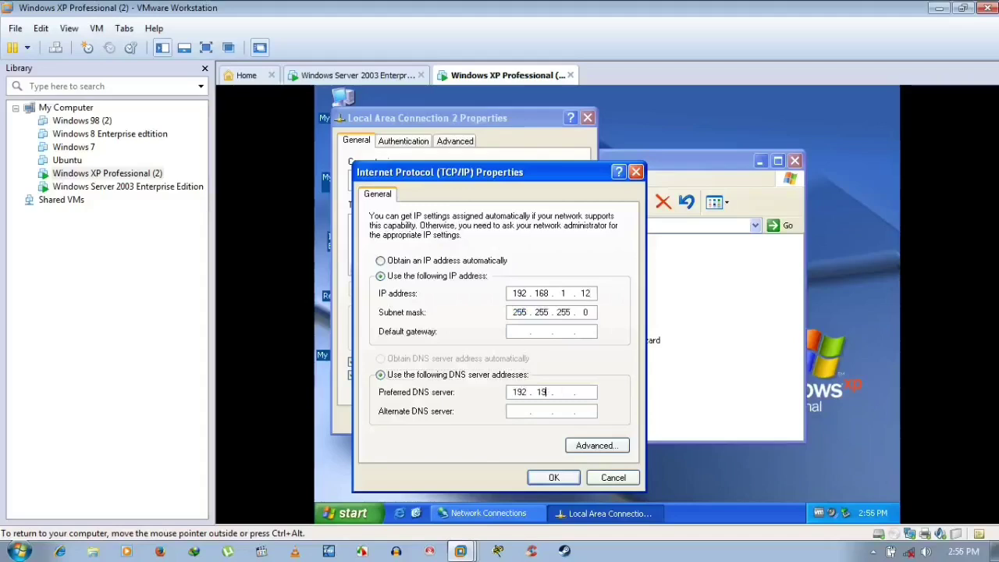
text(68)
click(551, 478)
key(BackSpace)
key(BackSpace)
key(BackSpace)
key(BackSpace)
key(BackSpace)
key(BackSpace)
key(BackSpace)
click(557, 480)
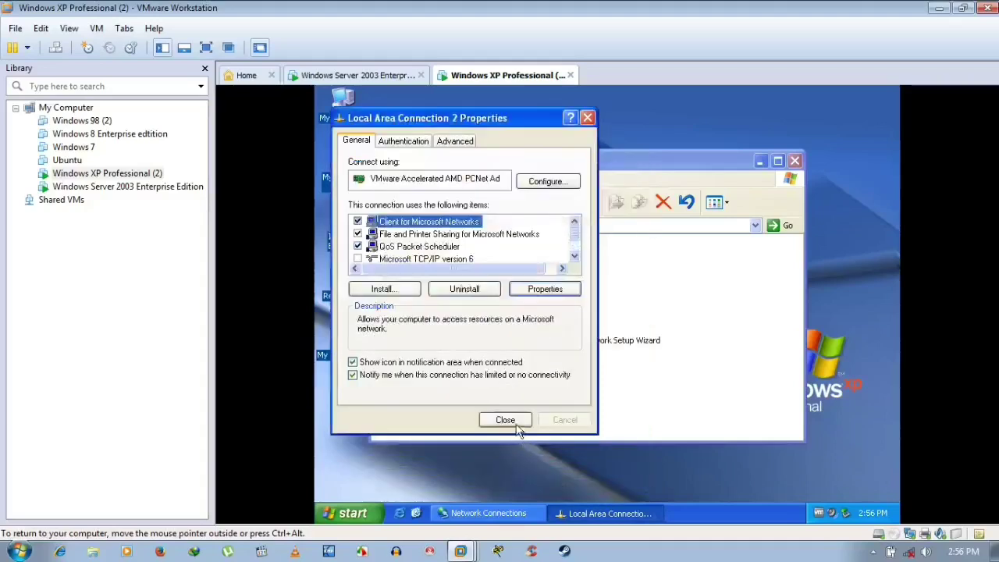
click(507, 420)
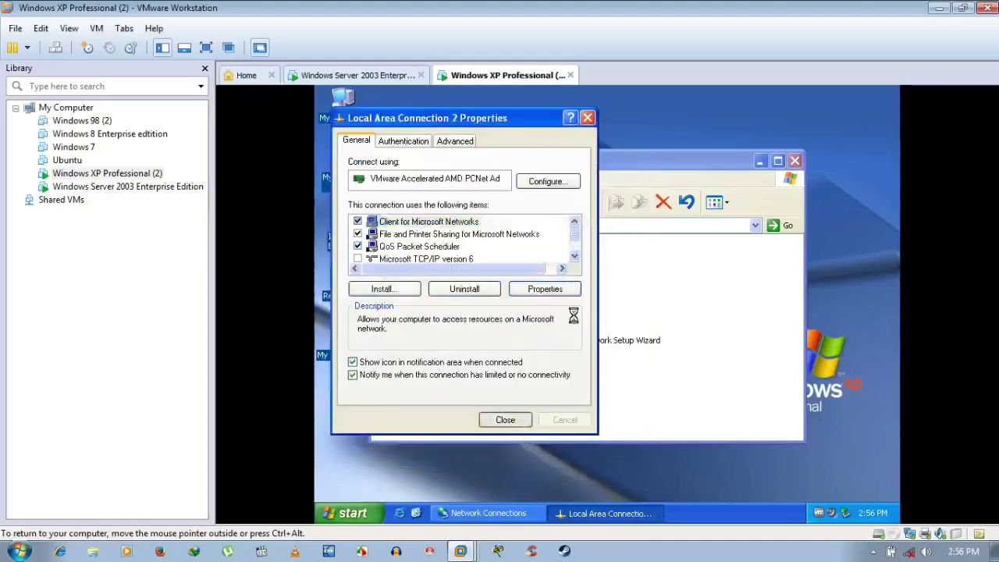
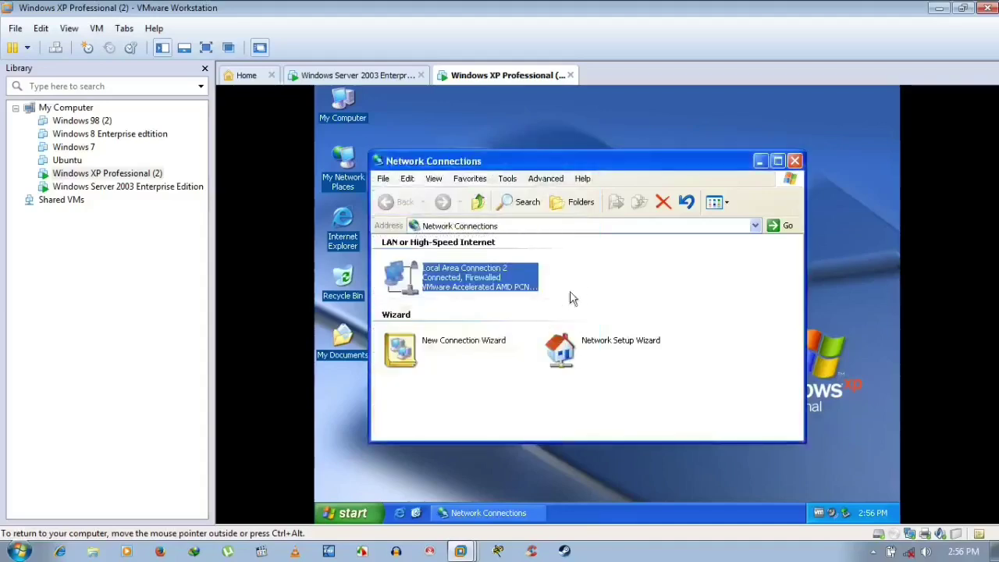
- Close the XP network connections window and open the Server 2003 VM's network connections
click(598, 283)
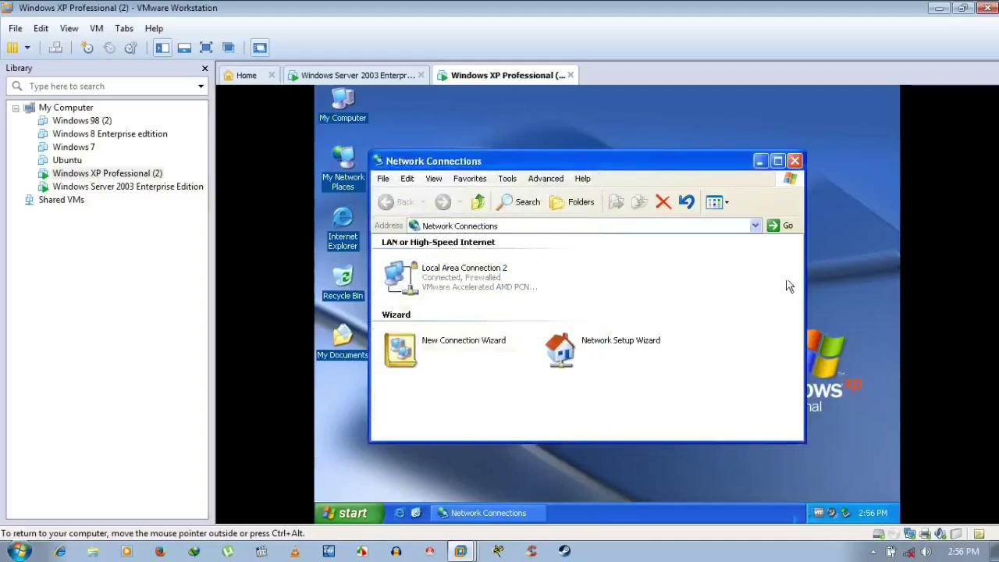
click(794, 160)
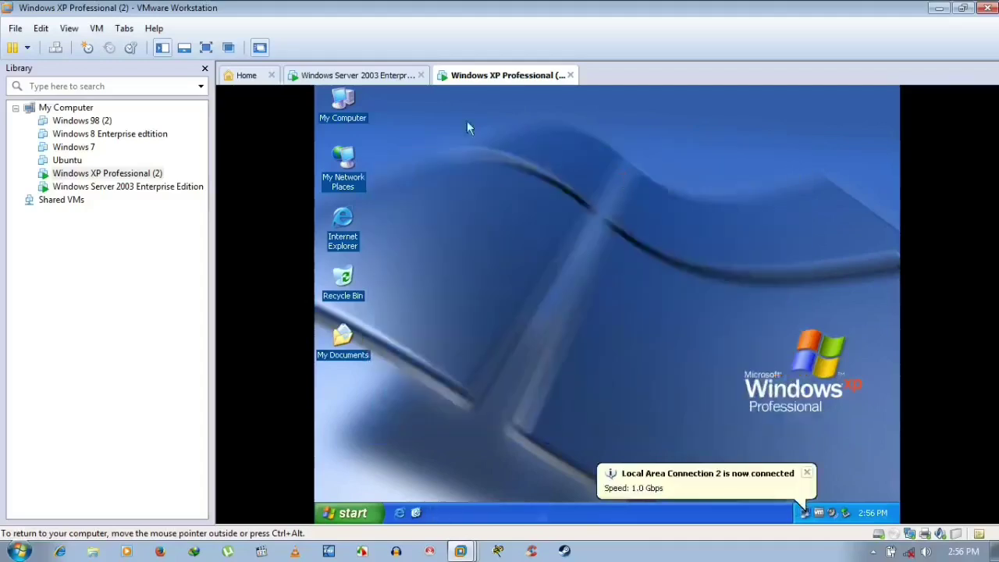
click(386, 75)
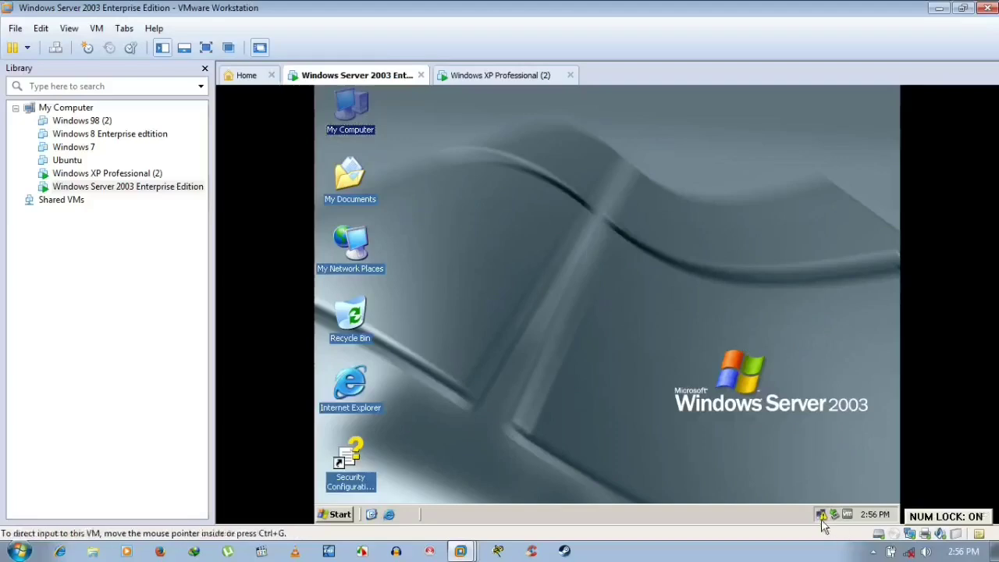
right_click(822, 514)
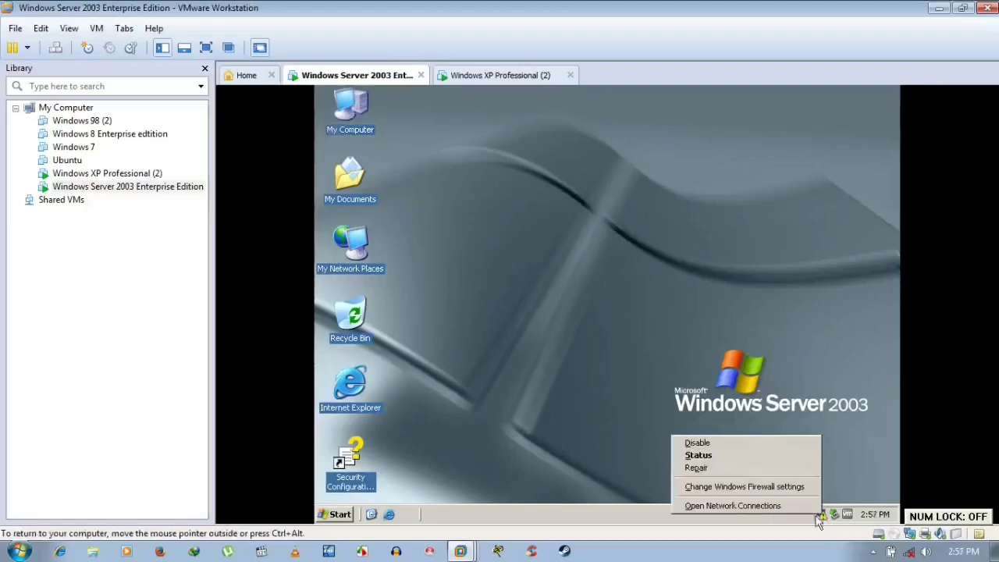
click(766, 506)
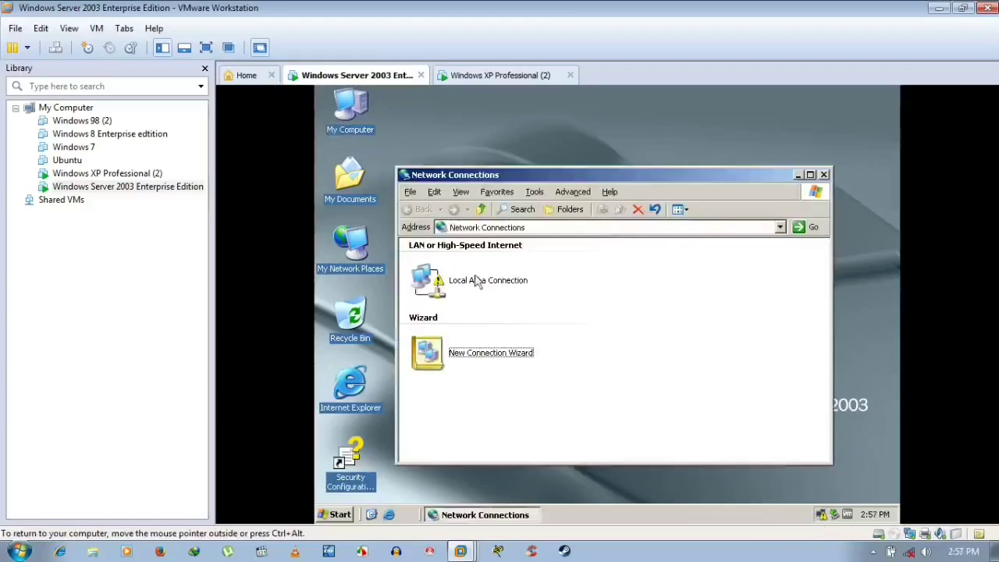
- Show the Local Area Connection tray icon and give it static IP 192.168.1.13
right_click(476, 274)
click(530, 390)
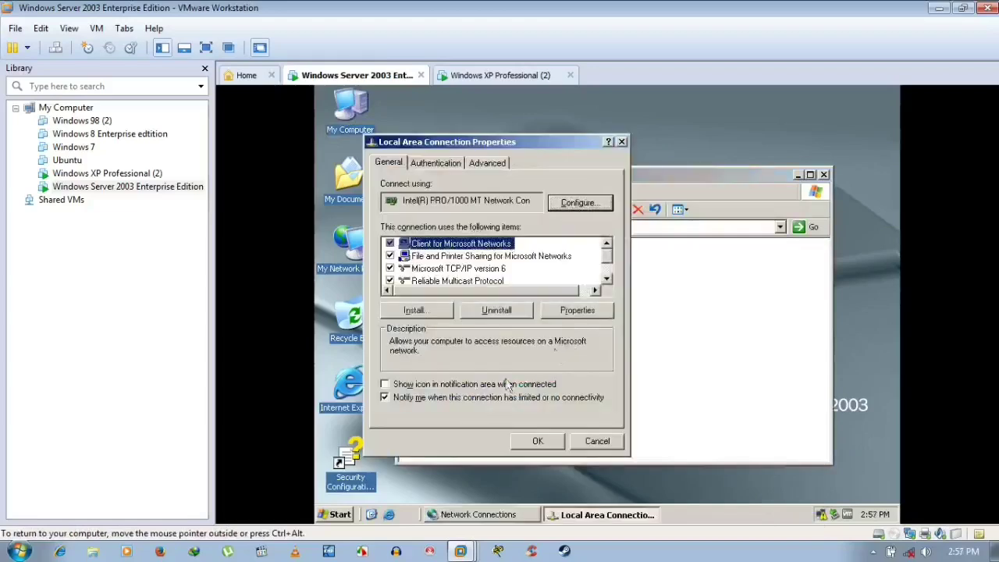
click(450, 388)
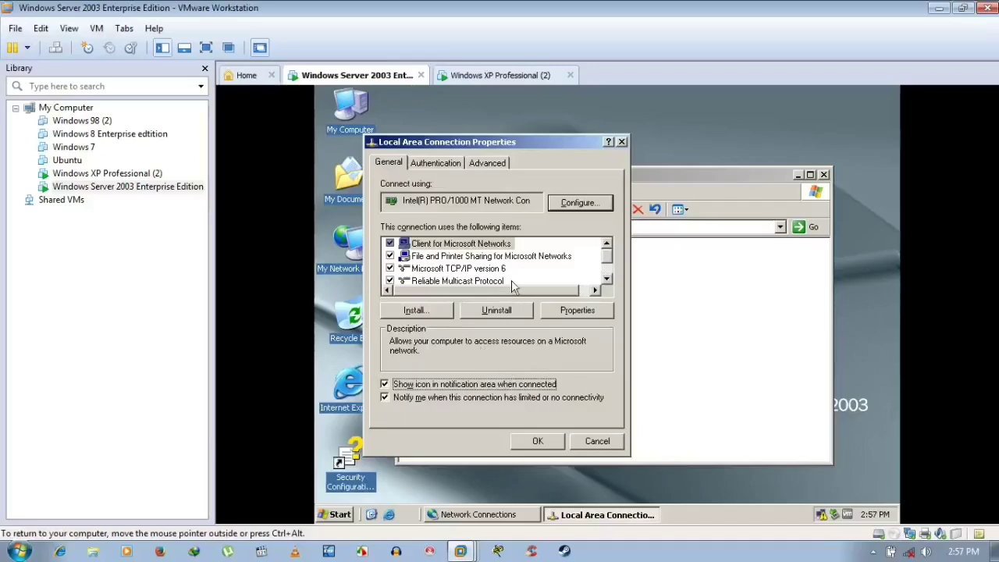
click(506, 268)
scroll(505, 267, down, 1)
click(491, 270)
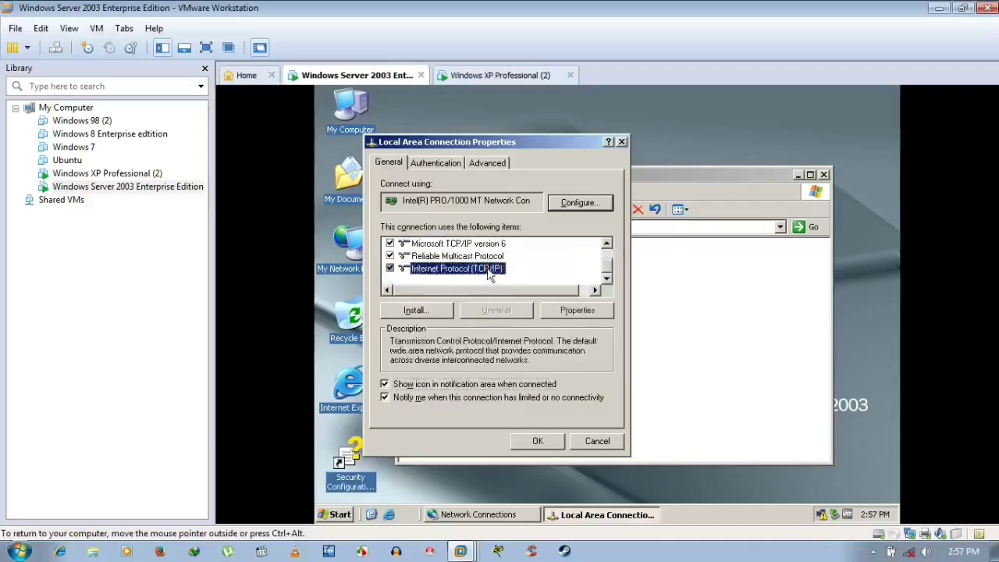
click(577, 309)
click(495, 286)
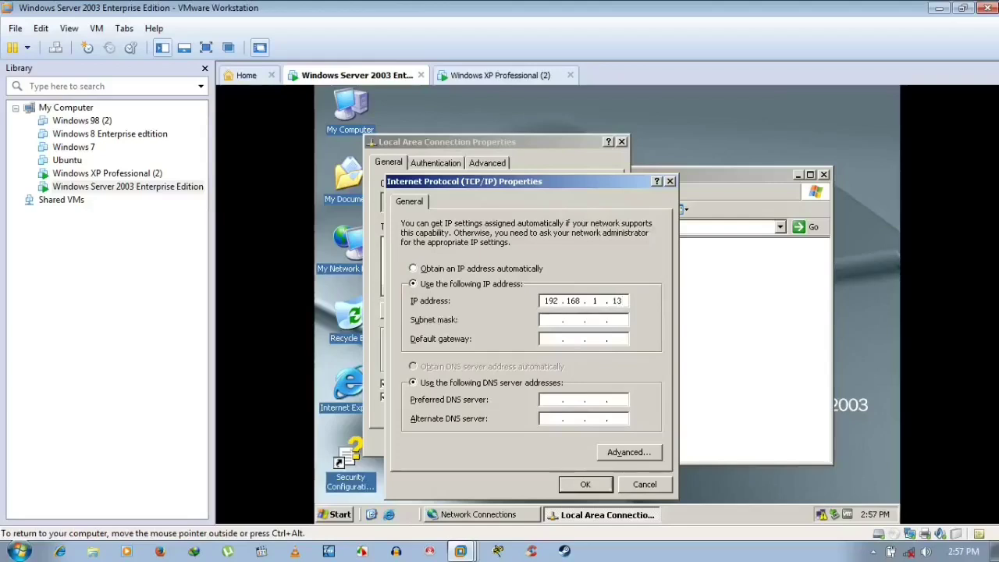
key(Tab)
key(Tab)
key(Tab)
key(Tab)
click(590, 484)
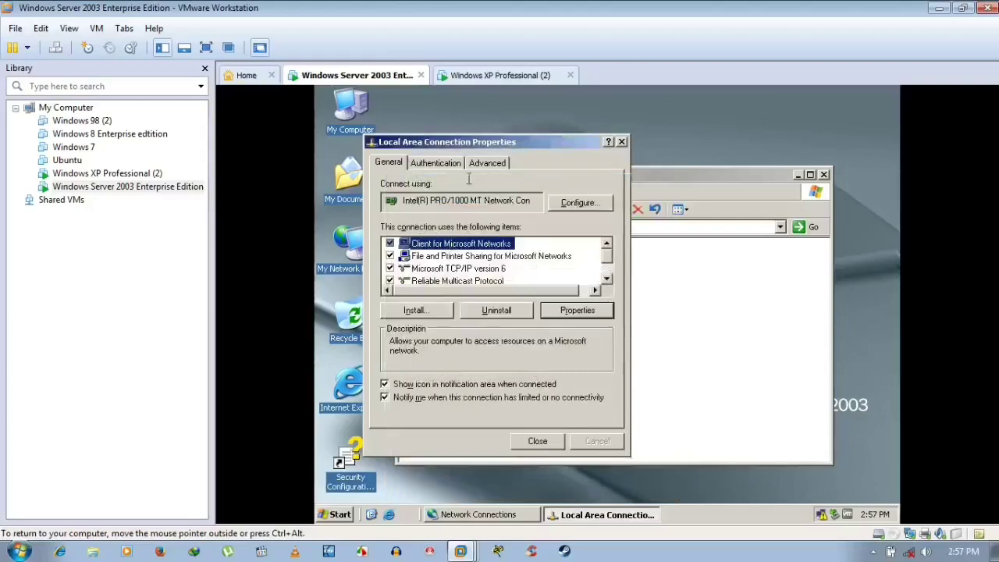
- Review the server's Windows Firewall exceptions, close the connection properties, and return to the XP VM
click(493, 163)
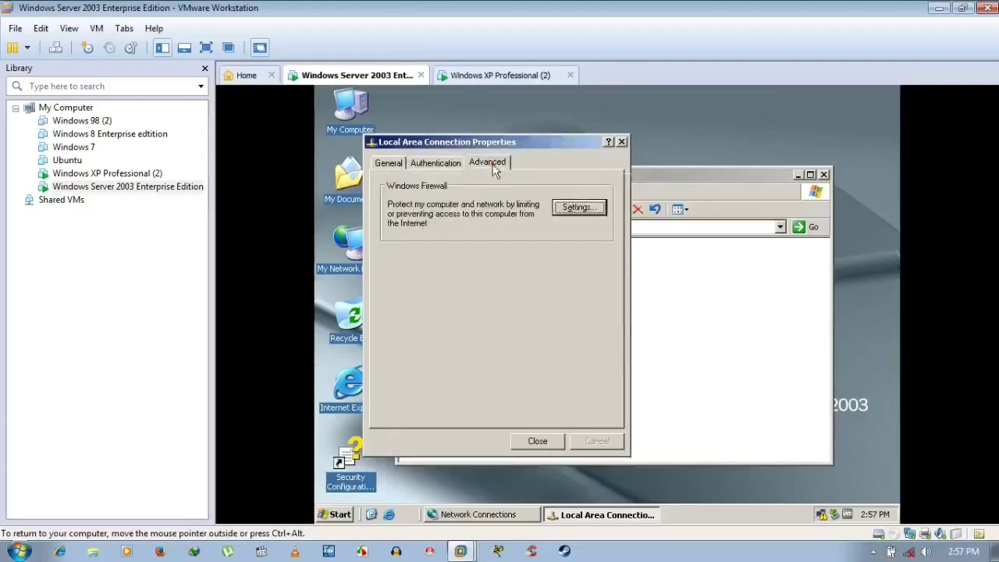
click(583, 208)
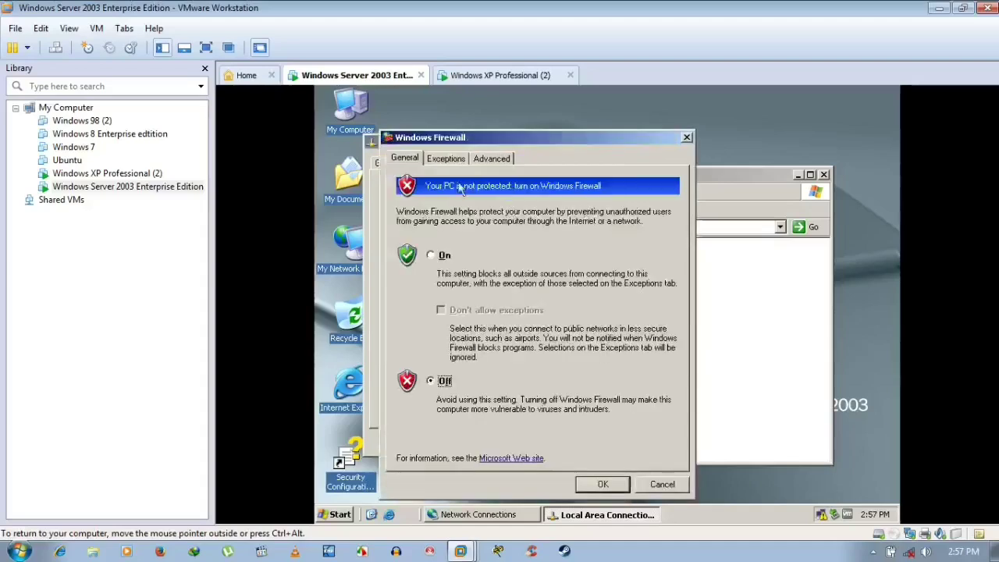
click(446, 158)
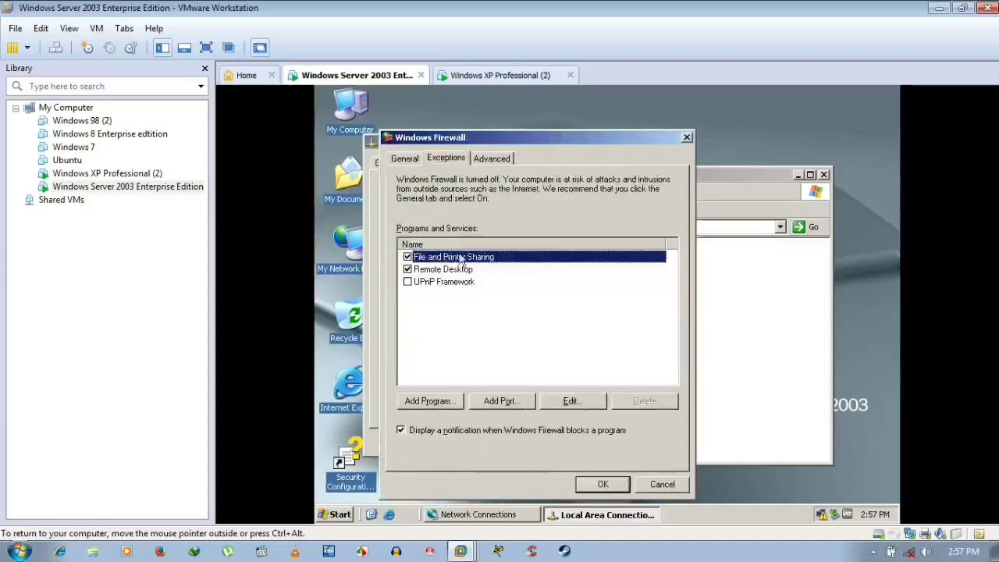
click(607, 485)
click(546, 442)
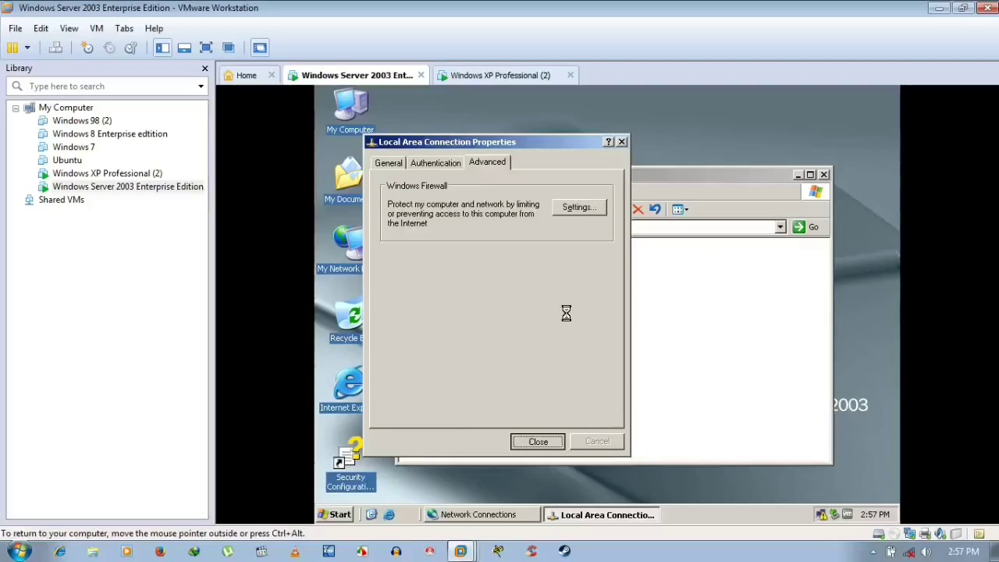
click(527, 76)
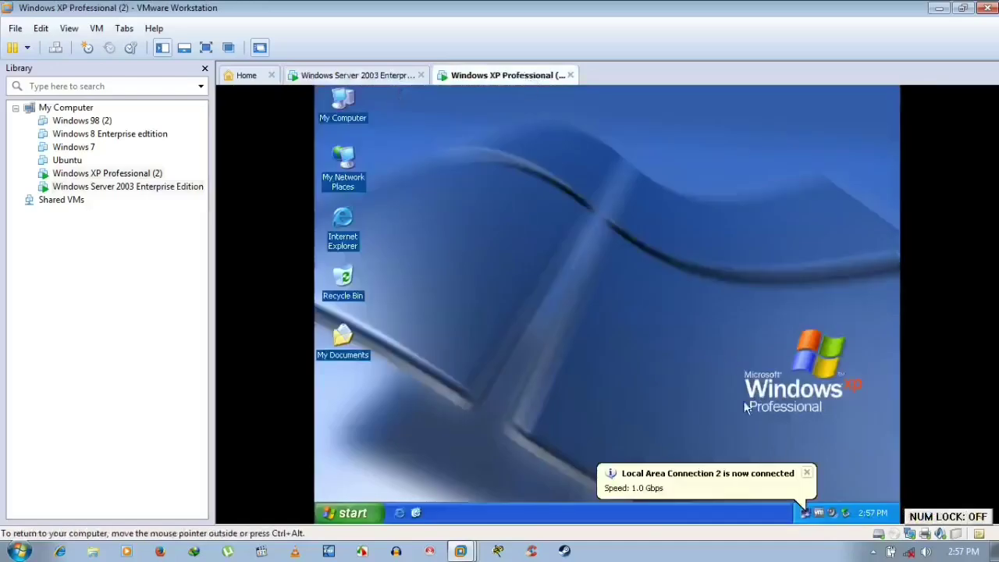
- Switch the XP VM's Windows Firewall to Off and tick the File and Printer Sharing exception
right_click(807, 518)
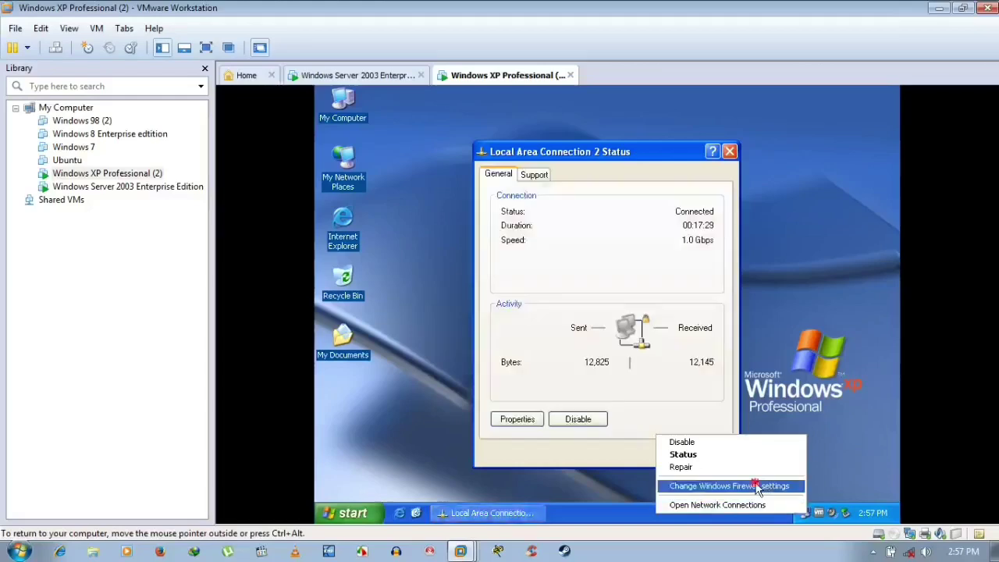
click(756, 486)
click(707, 454)
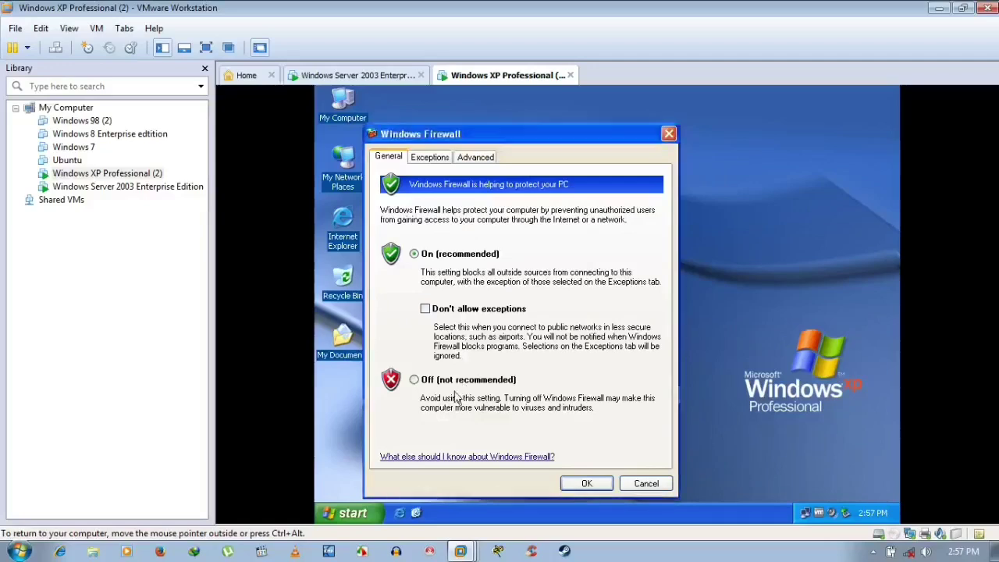
click(456, 382)
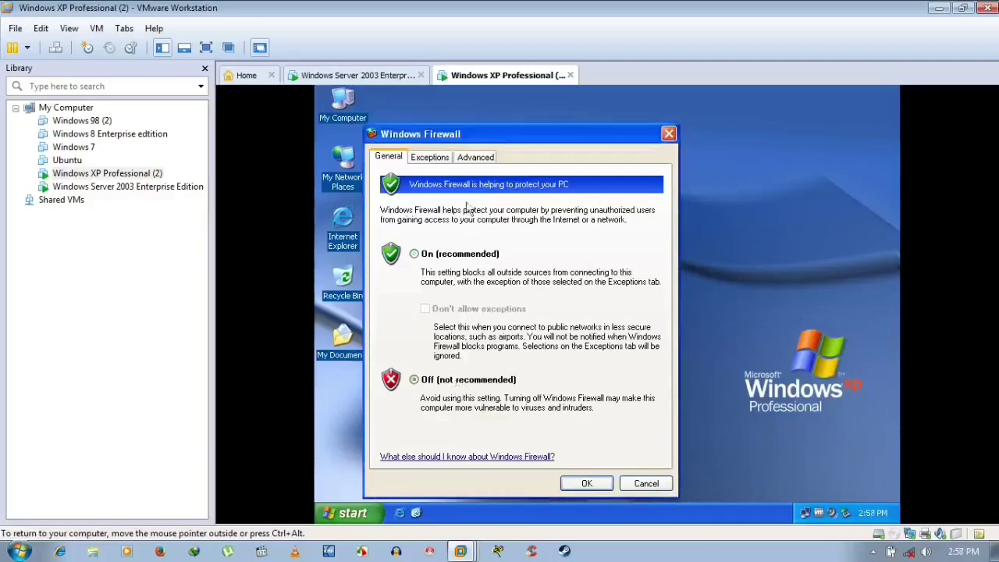
click(442, 162)
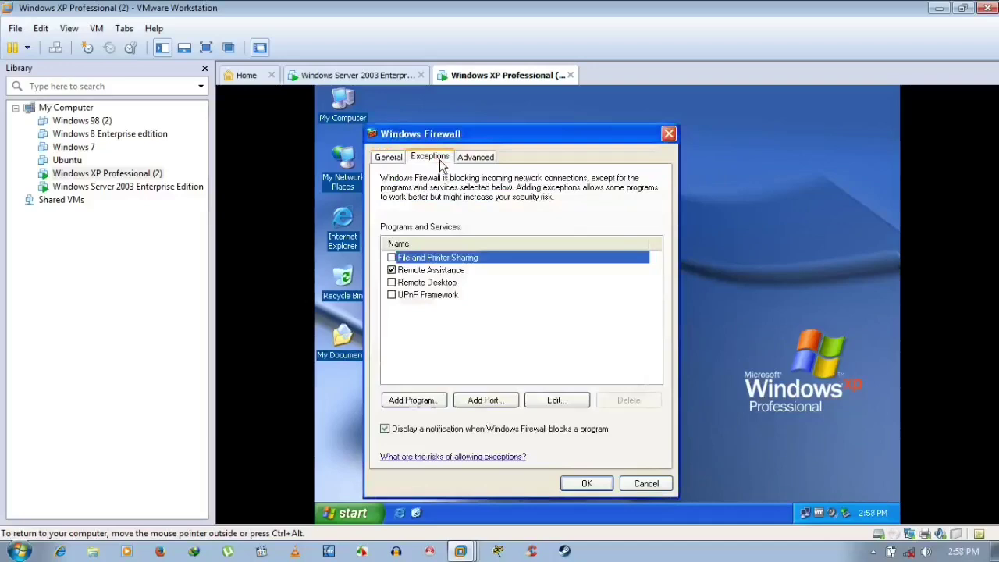
click(393, 259)
click(471, 158)
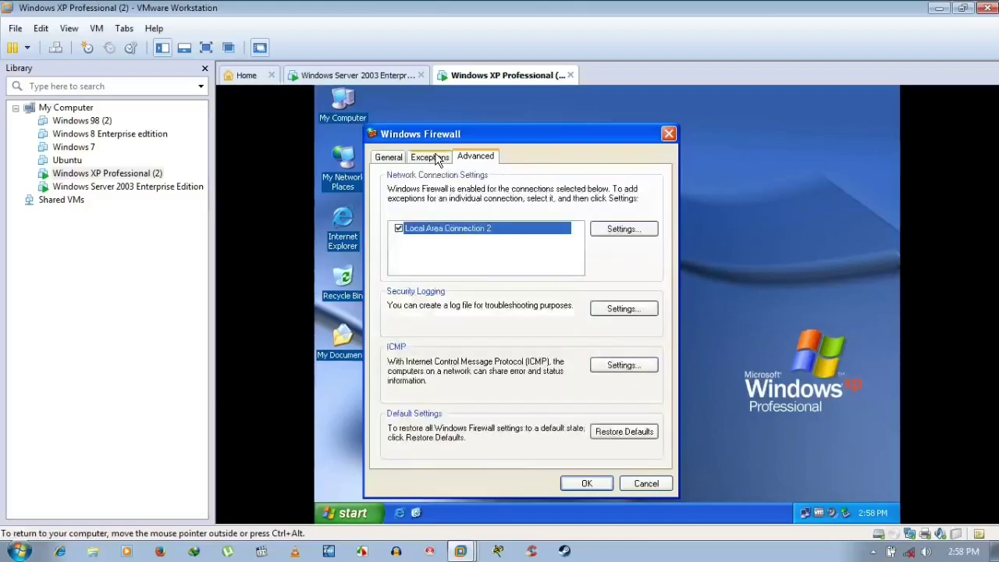
click(437, 159)
click(389, 158)
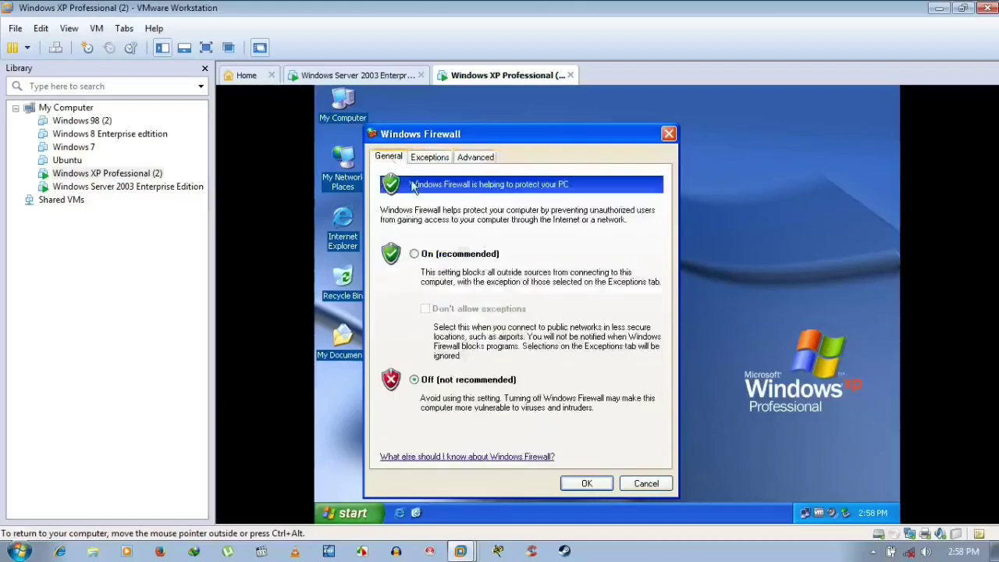
click(597, 484)
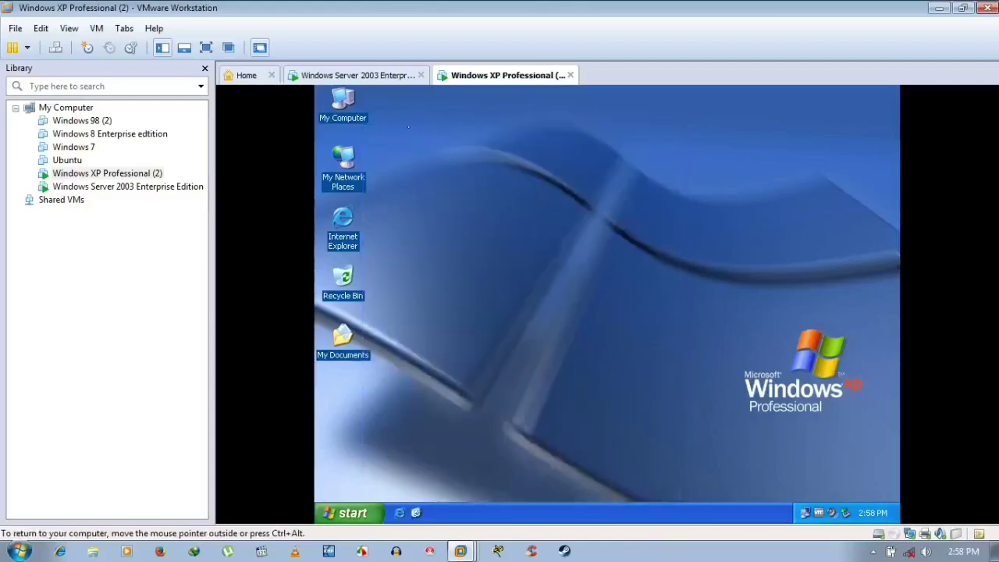
- Close the server's network connections window and refresh the Server 2003 desktop
click(395, 76)
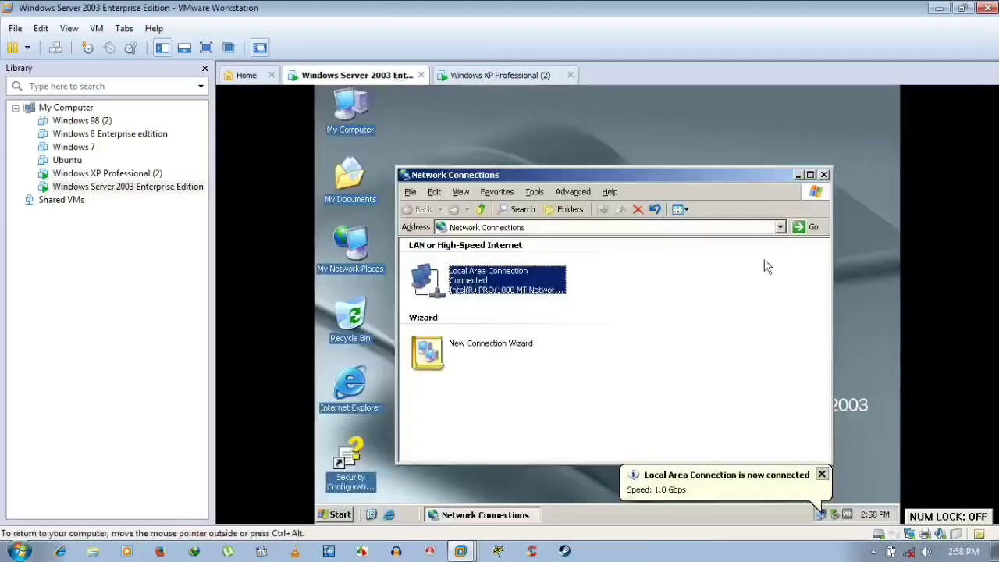
click(823, 174)
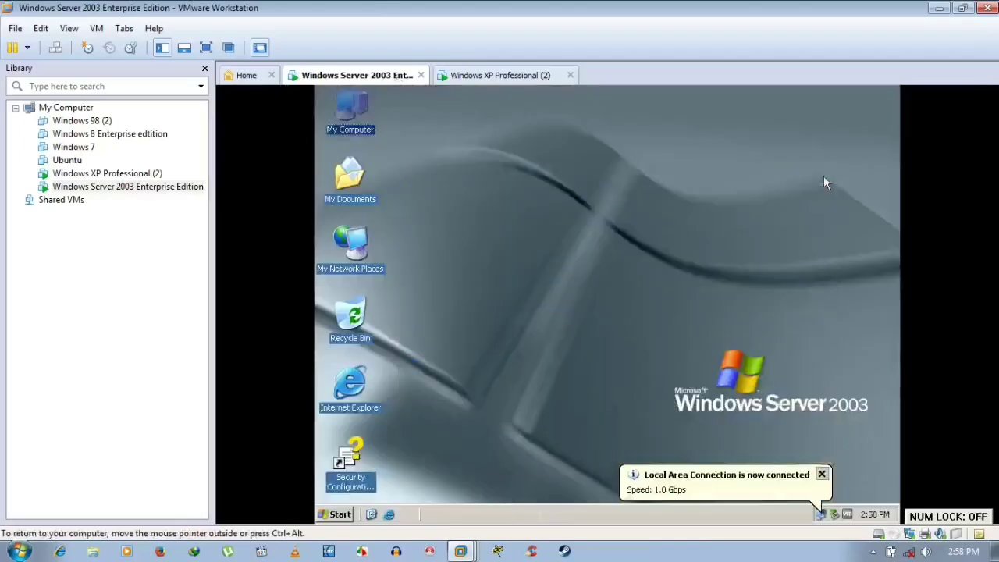
right_click(493, 158)
click(512, 173)
click(499, 78)
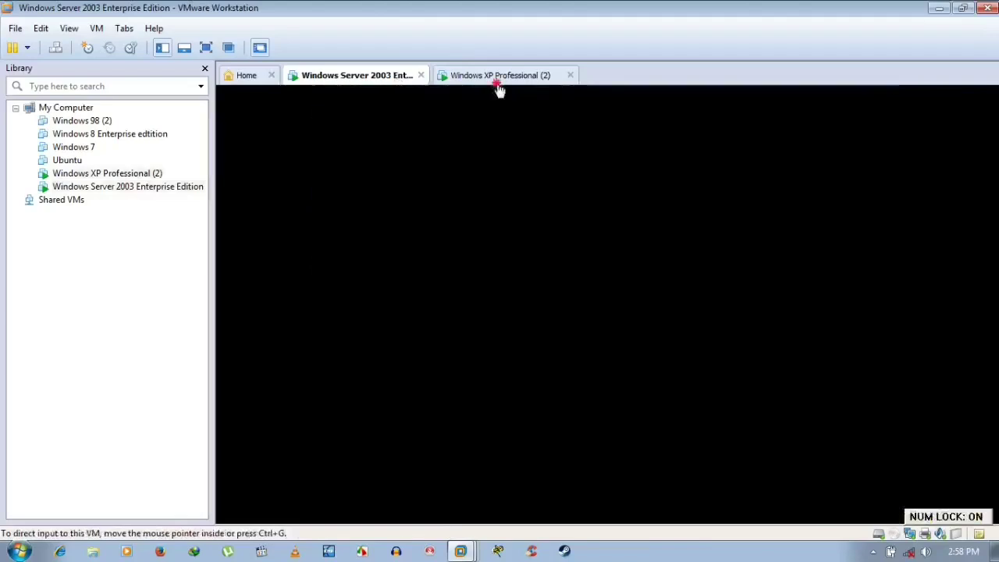
click(359, 75)
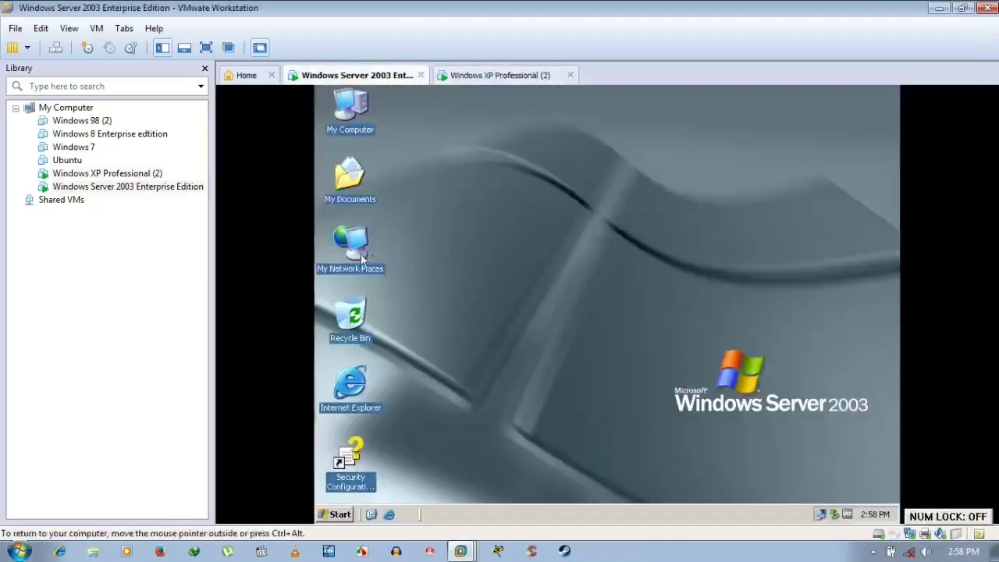
- Browse My Network Places > Entire Network > Microsoft Windows Network into the listed domain
double_click(361, 260)
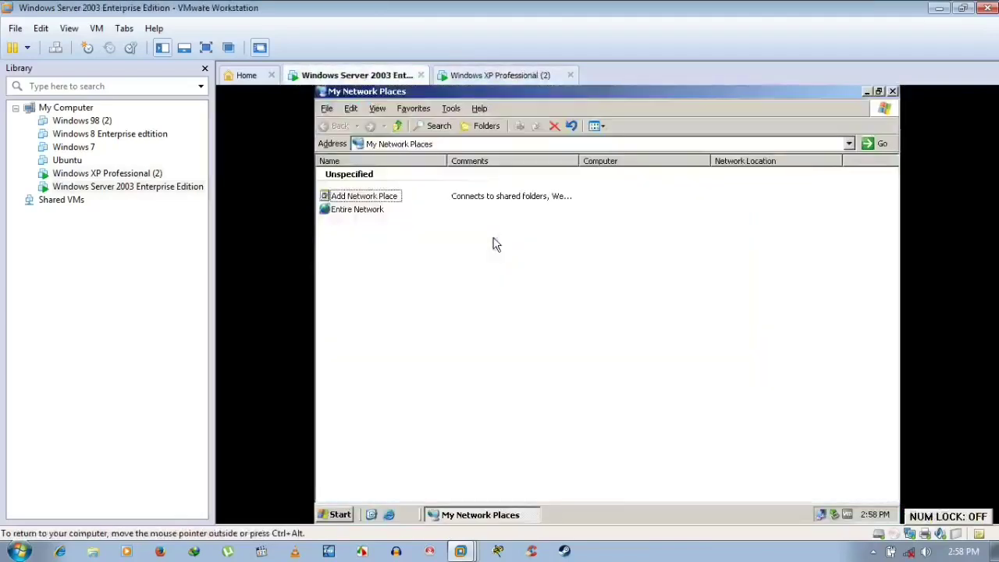
click(364, 215)
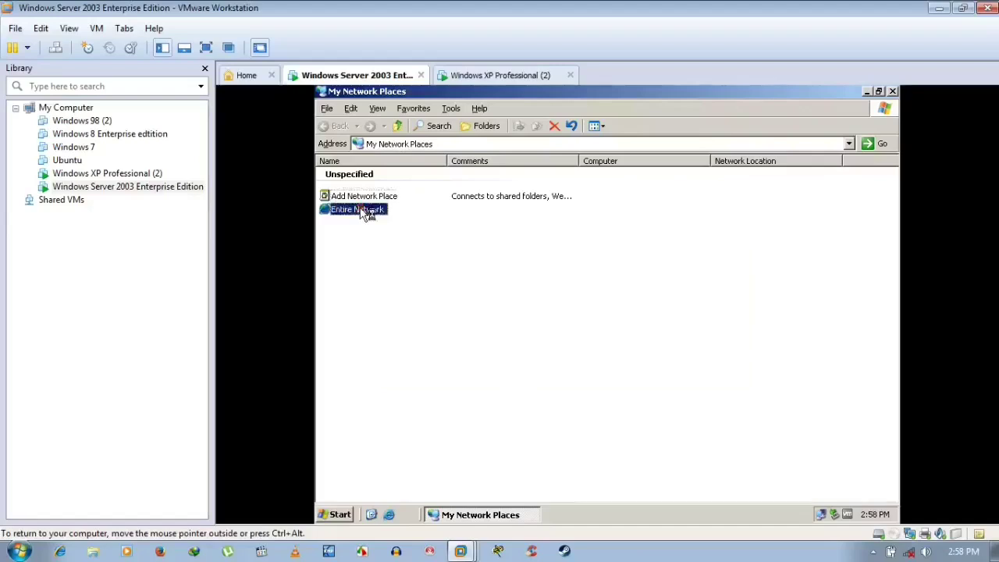
double_click(365, 213)
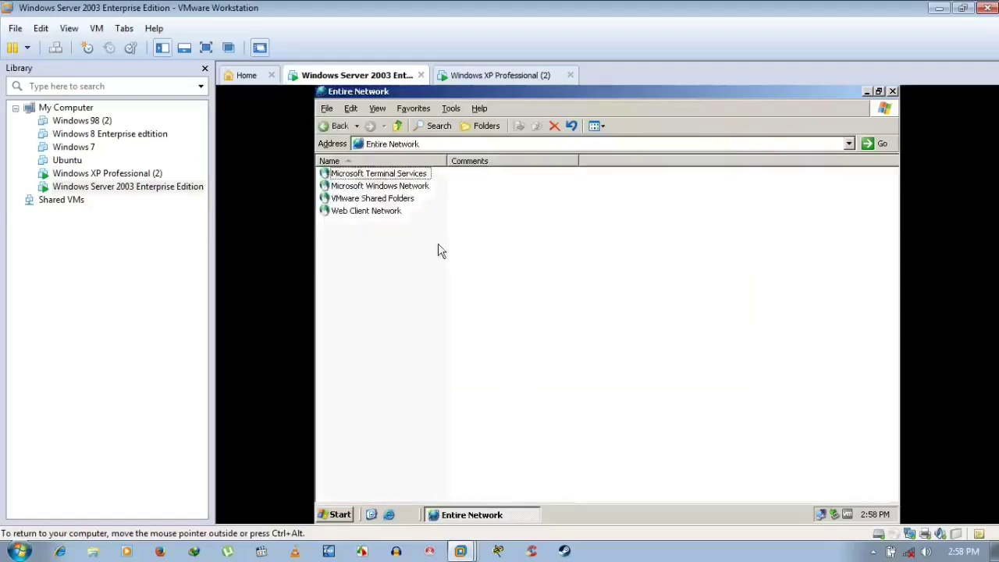
double_click(383, 187)
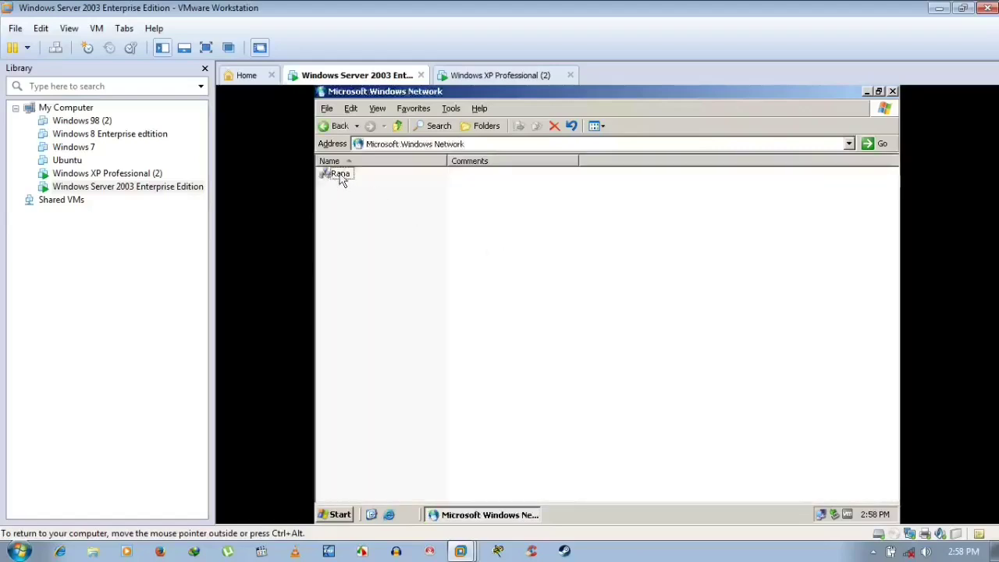
double_click(350, 179)
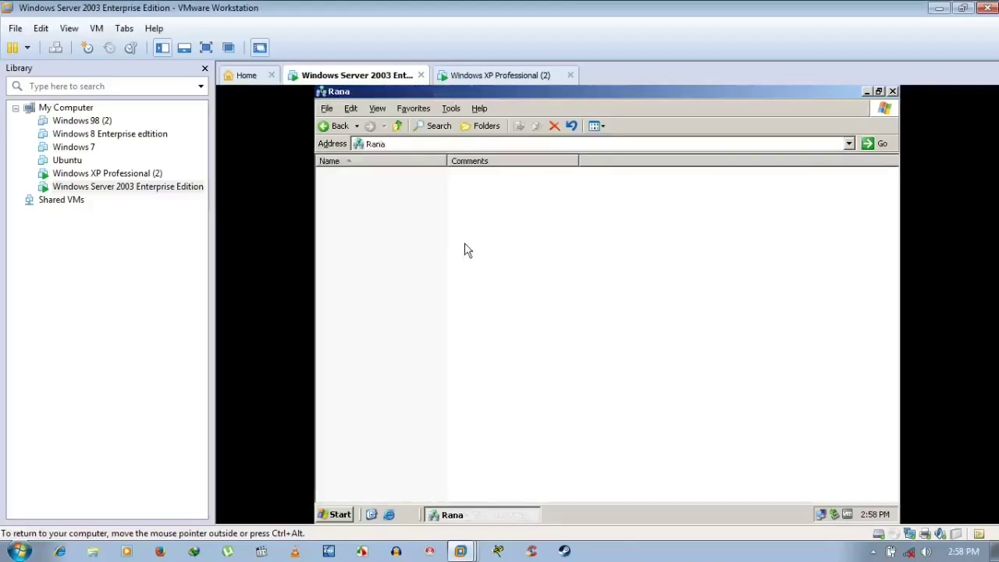
- Refresh the empty network folder, close it, and refresh the server desktop
right_click(513, 251)
click(565, 289)
click(892, 91)
right_click(455, 186)
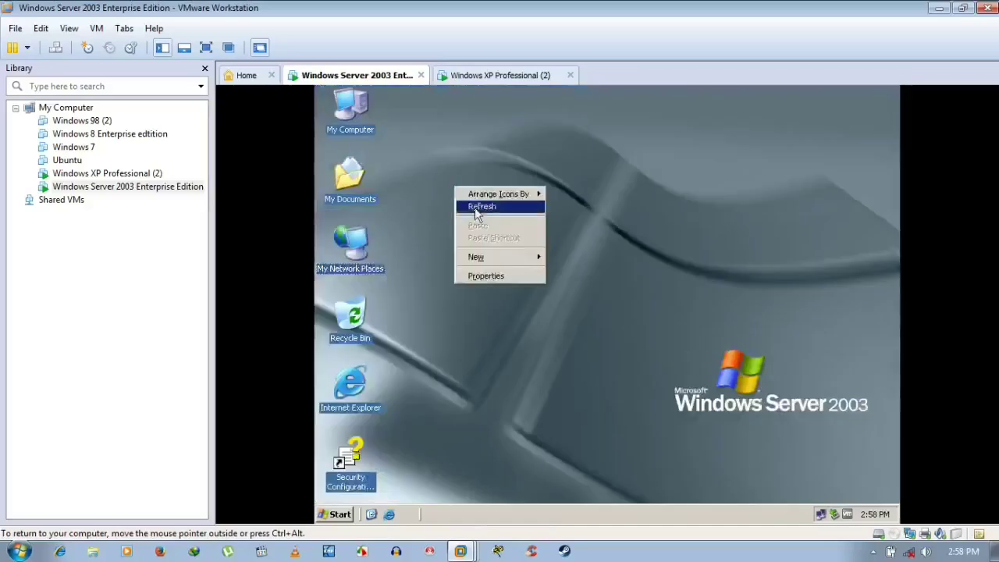
click(475, 208)
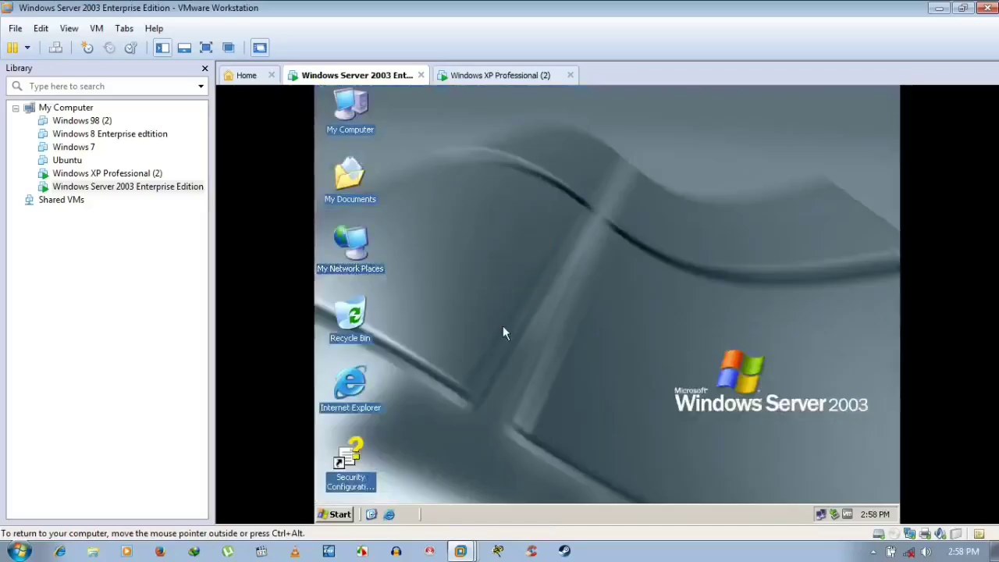
- Open a command prompt on the server and review the ipconfig /all network listing
key(super+r)
text(cmd)
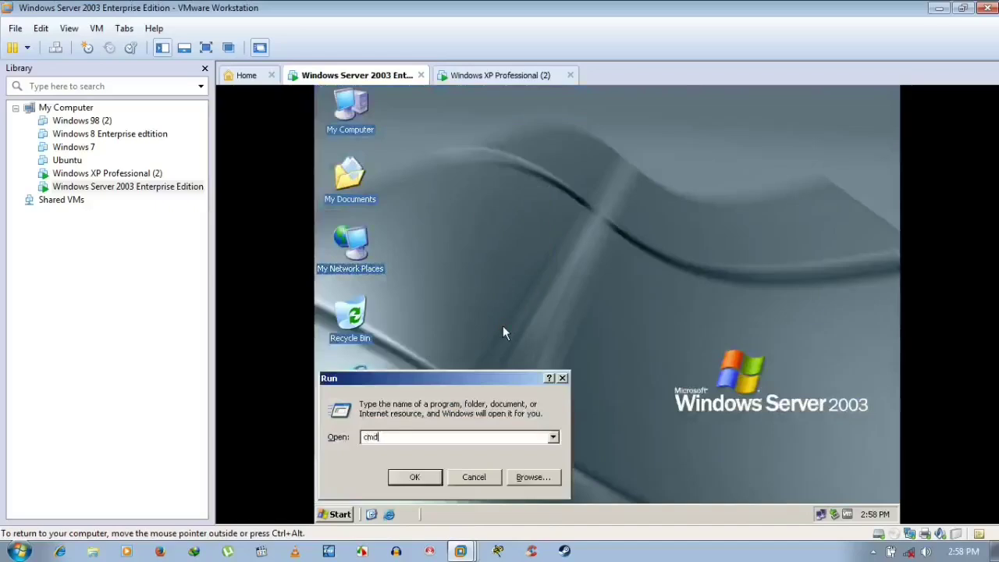
key(Return)
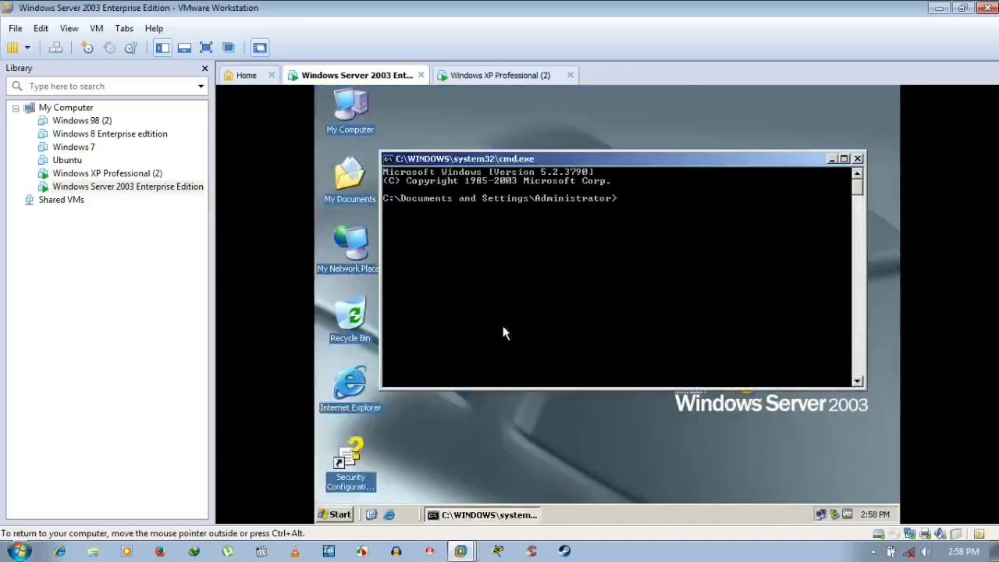
text(ipconfig //)
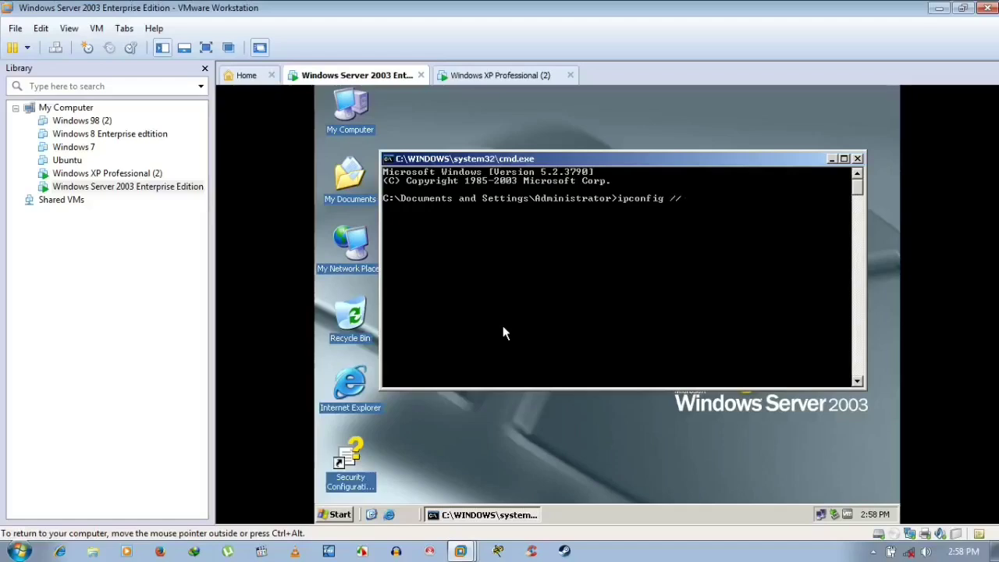
text(ll)
key(Return)
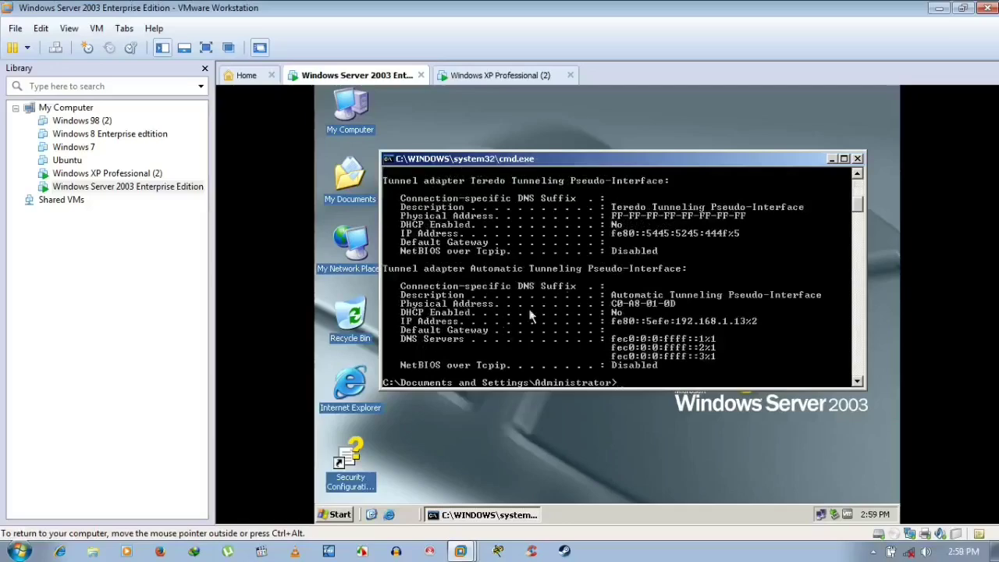
scroll(566, 288, up, 6)
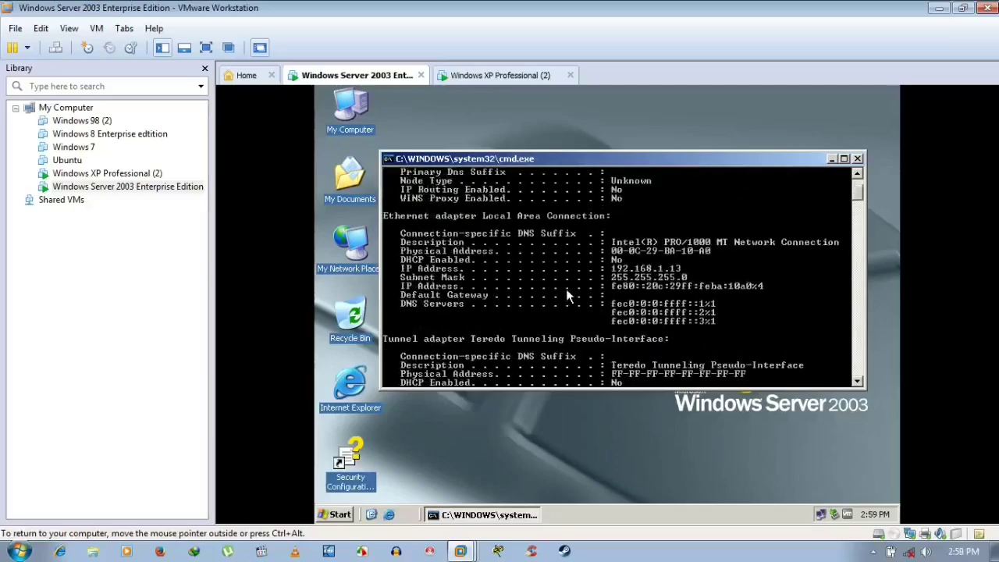
scroll(566, 289, up, 2)
scroll(566, 289, down, 1)
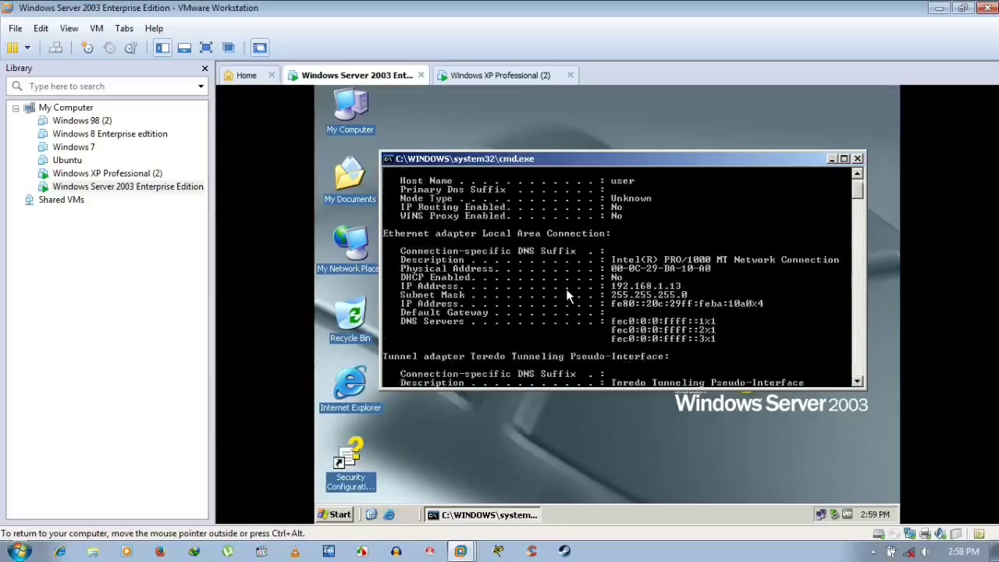
scroll(566, 289, down, 10)
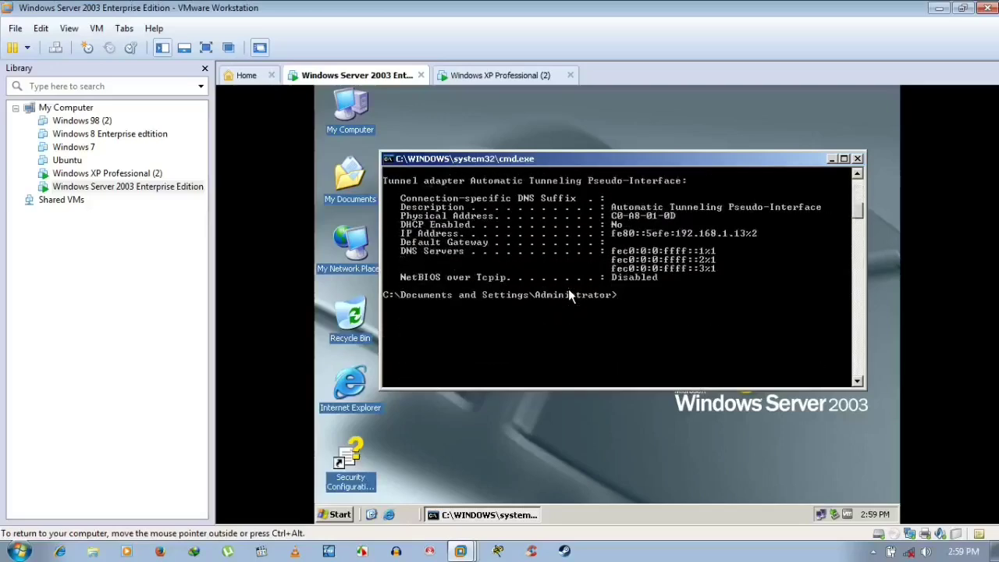
- Clear the console and flush the server's DNS cache with ipconfig /flushdns
text(cls)
key(Return)
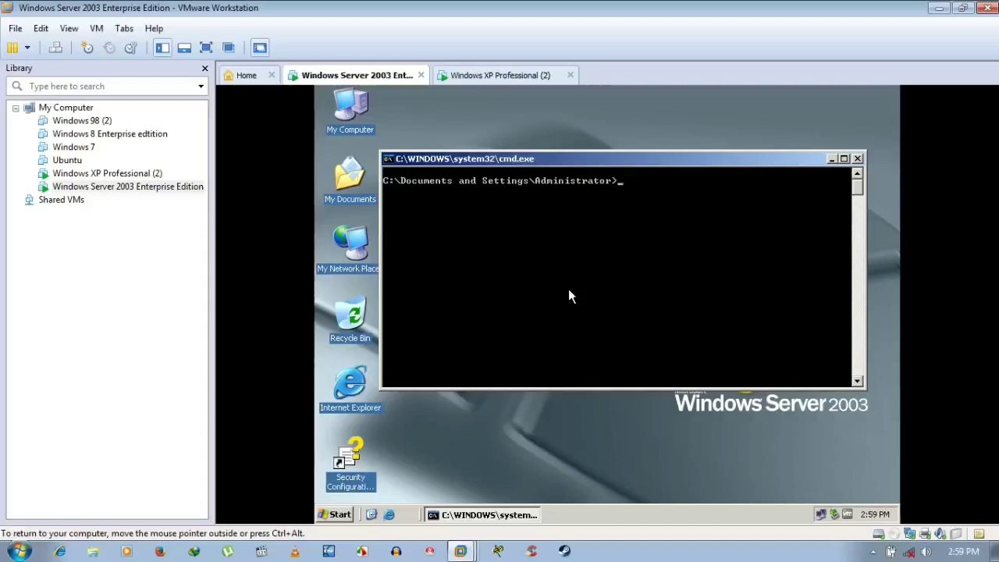
text(flush)
key(BackSpace)
key(BackSpace)
key(BackSpace)
key(BackSpace)
key(BackSpace)
text(ipconfig /flushdns)
key(Return)
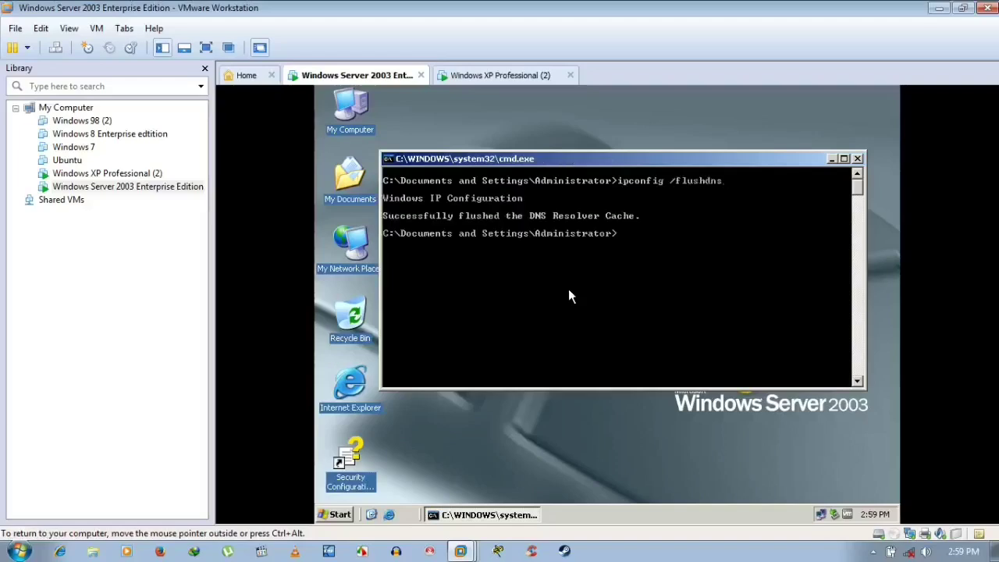
- Rerun ipconfig /all to confirm address 192.168.1.13, then begin a ping command
text(cls)
key(Return)
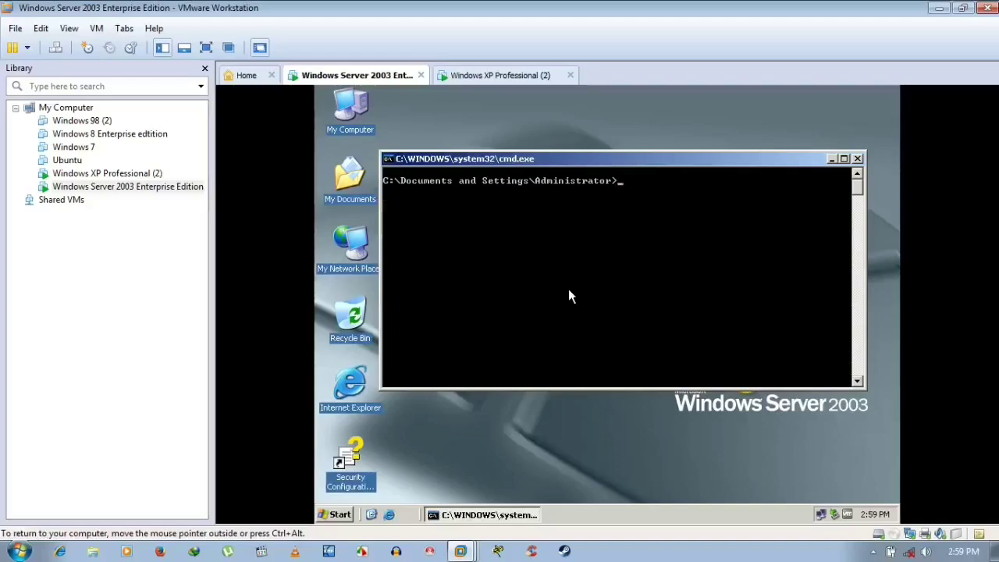
key(Up)
key(Up)
key(Down)
key(Up)
key(Up)
key(Return)
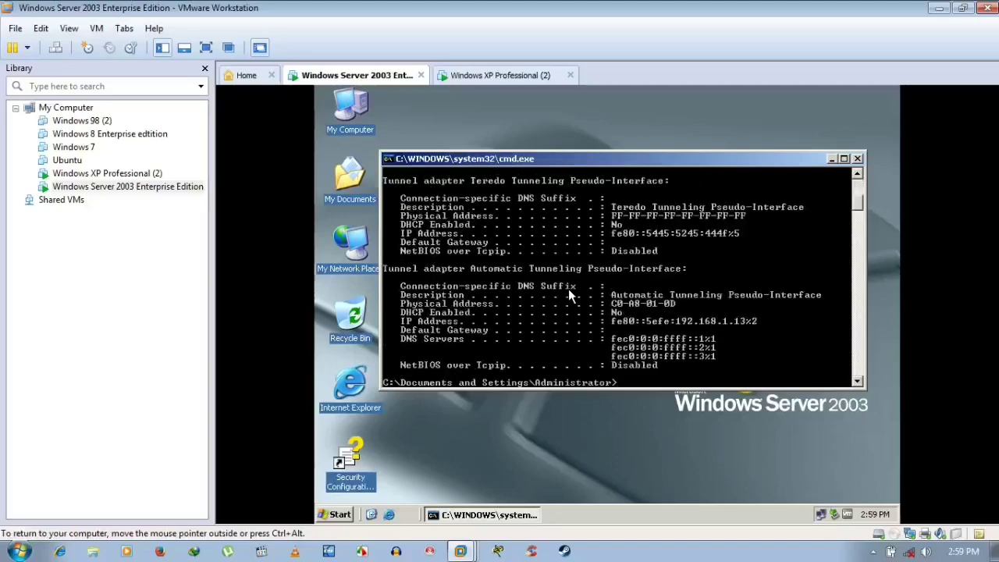
scroll(568, 295, up, 4)
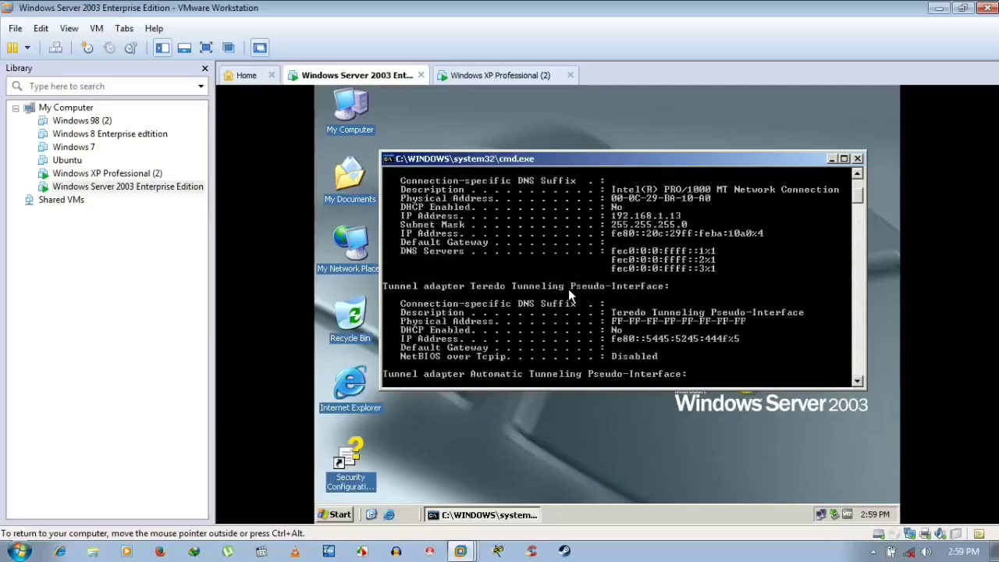
scroll(568, 289, down, 4)
scroll(568, 289, up, 4)
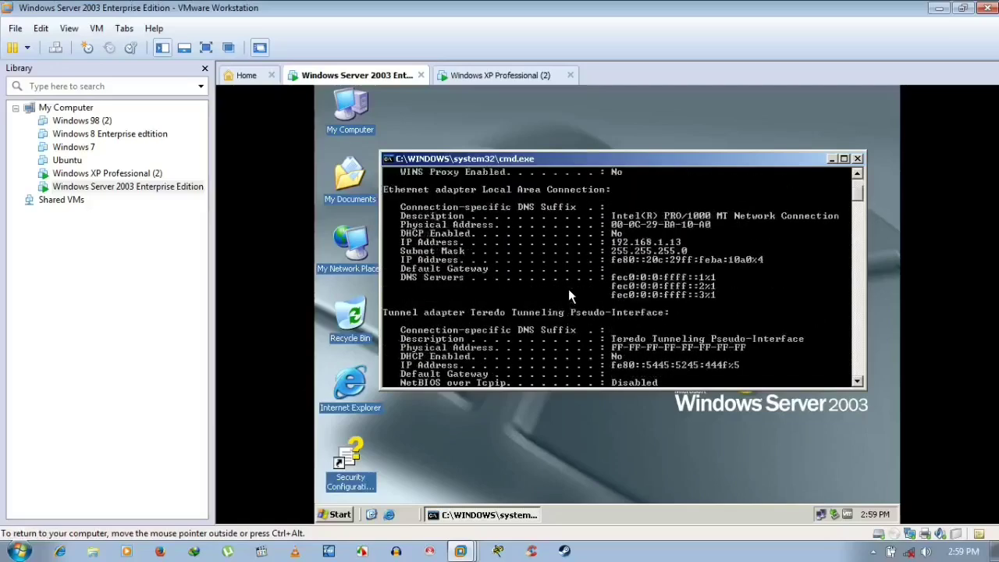
scroll(569, 289, down, 4)
scroll(569, 295, down, 5)
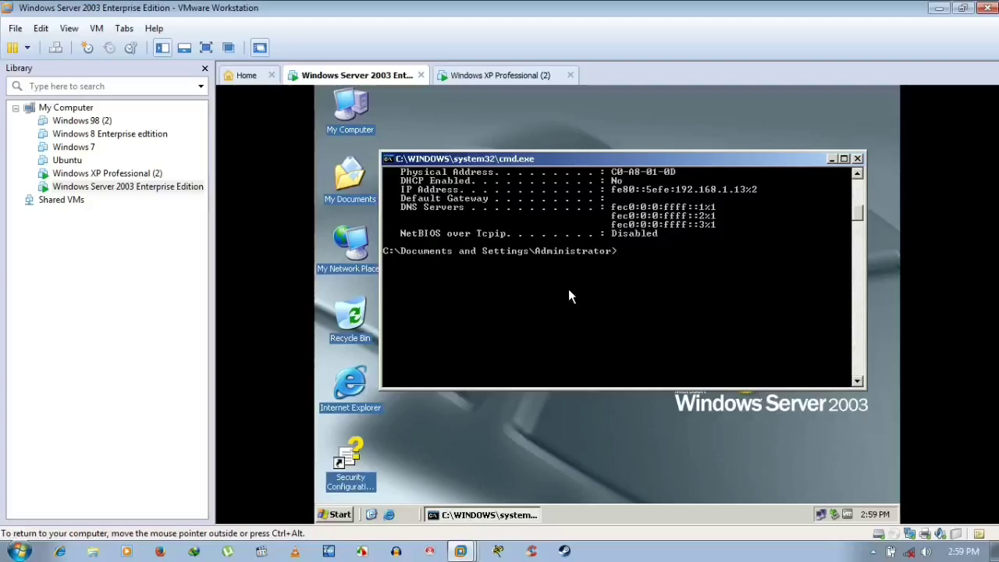
text(ping)
- On the XP VM, open a command prompt and run ipconfig /all
click(500, 75)
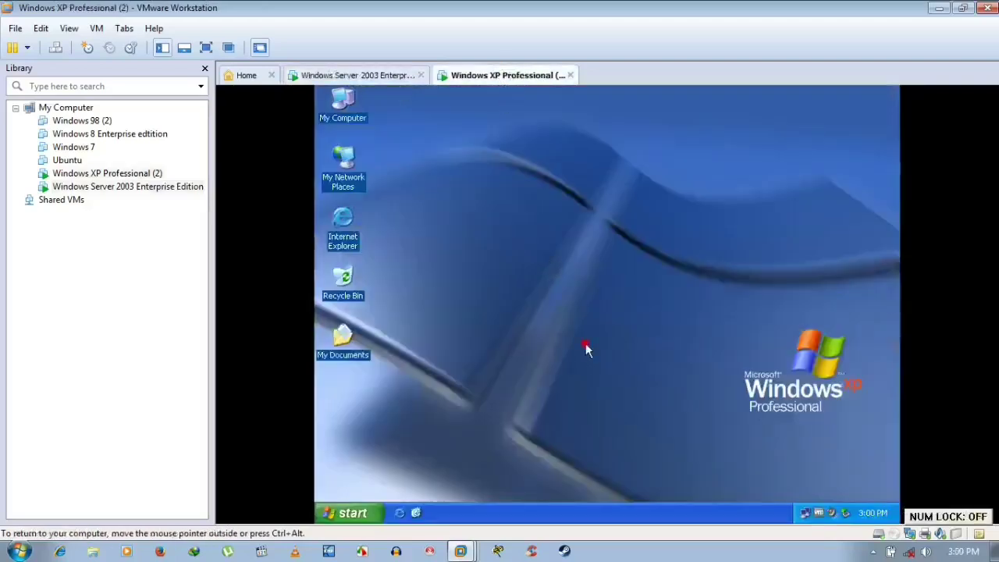
key(super+r)
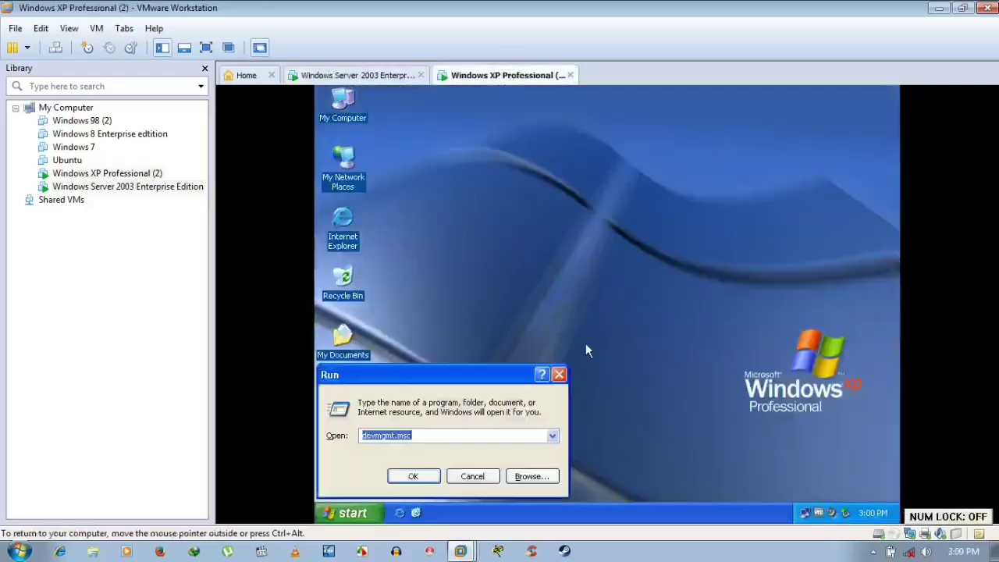
text(cmd)
key(Return)
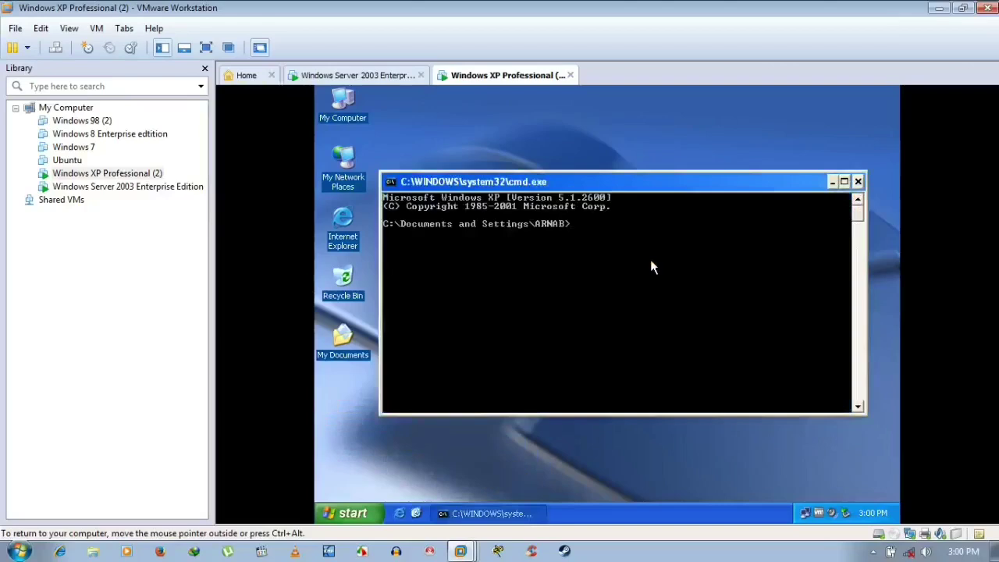
text(ipconfig /all)
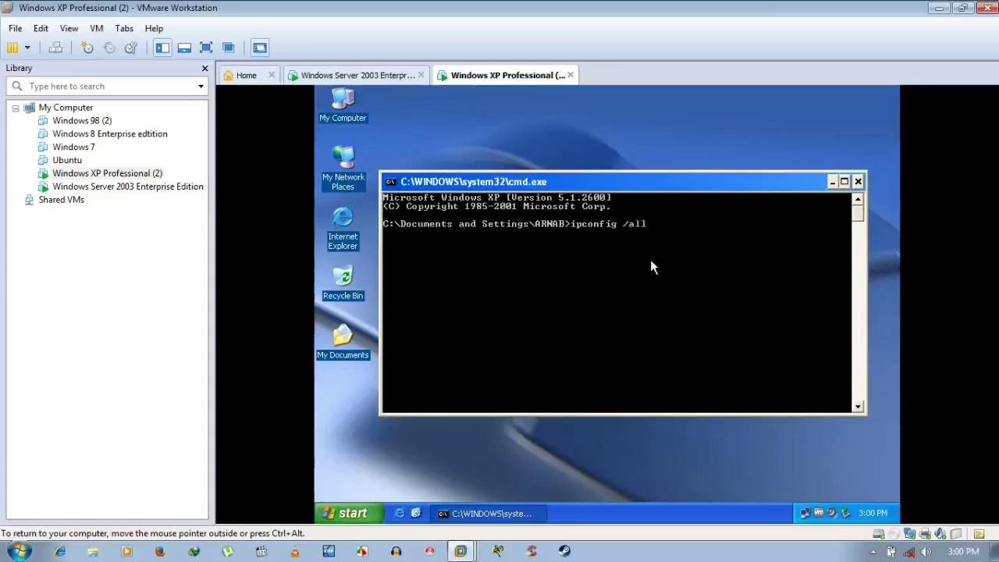
key(Return)
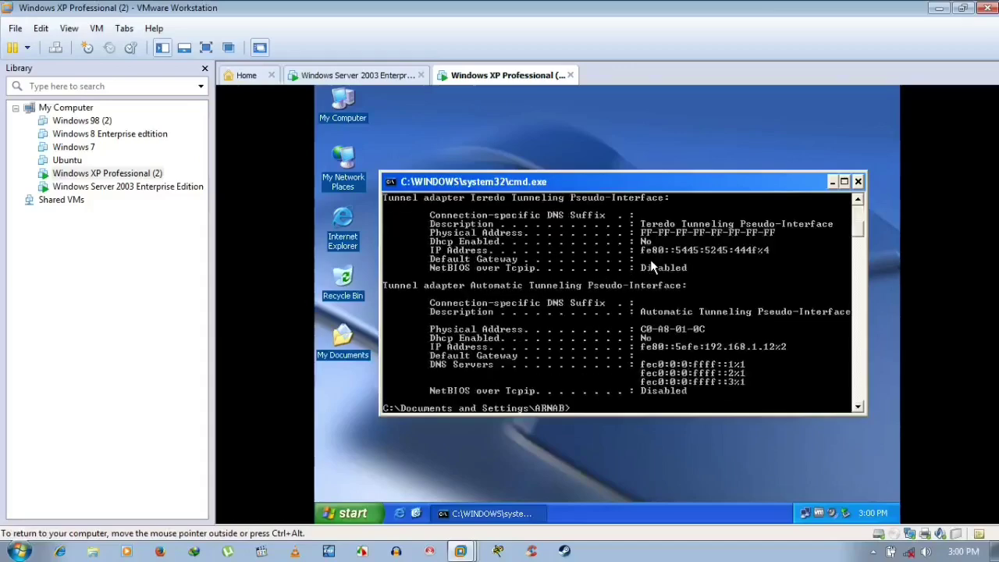
scroll(650, 260, up, 8)
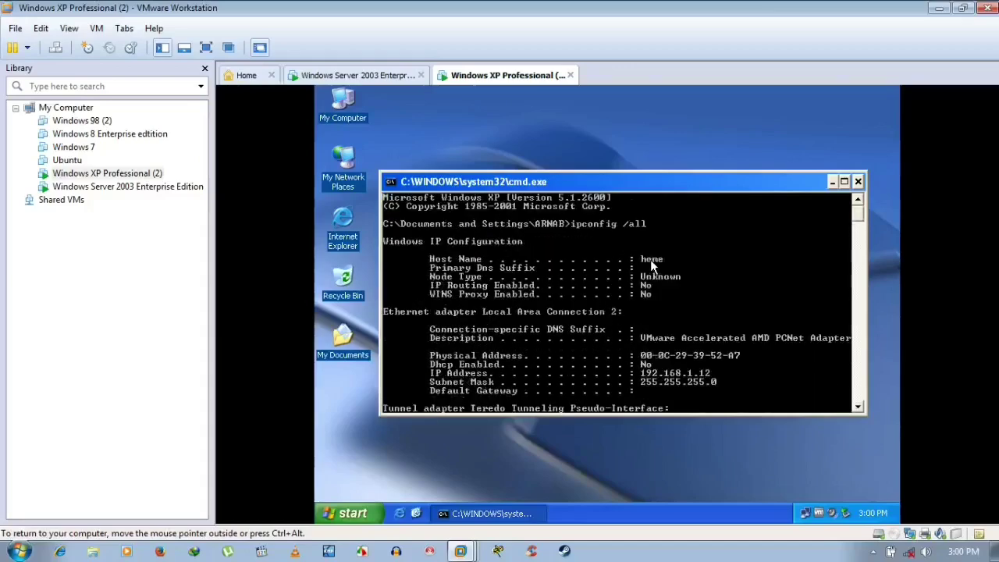
scroll(650, 266, down, 3)
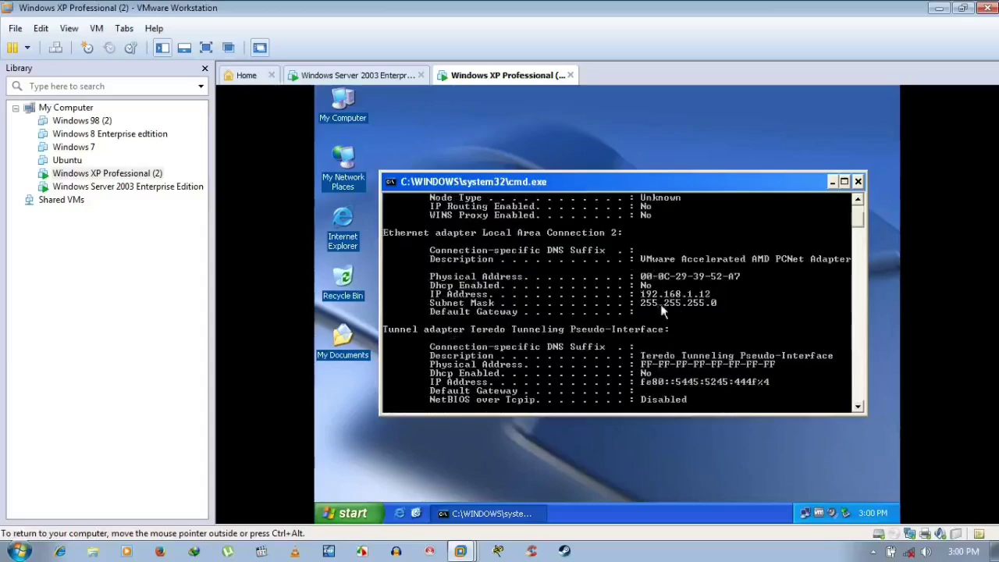
scroll(738, 324, down, 8)
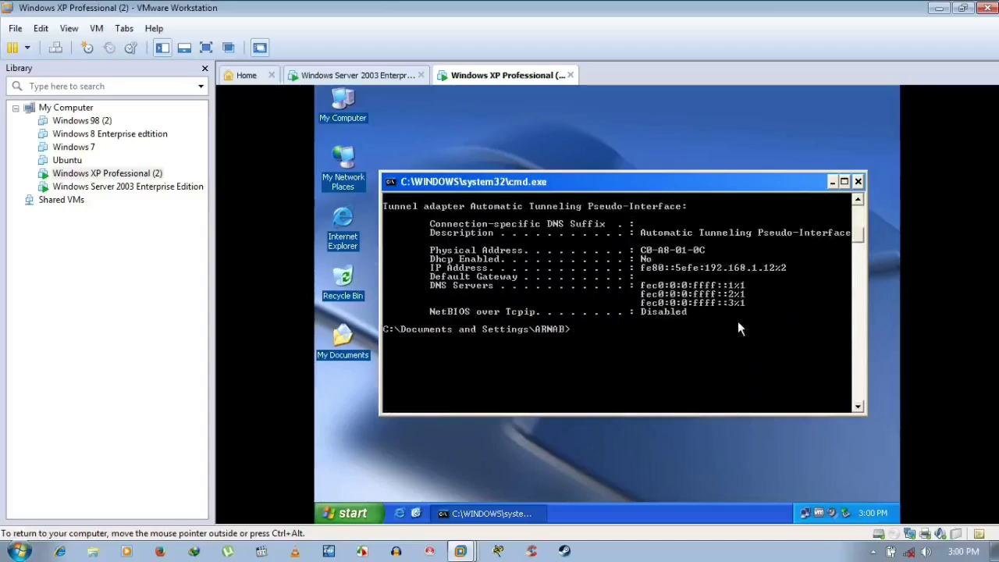
- Flush the XP DNS cache, clear the console, and relist the 192.168.1.12 configuration
text(flushdns)
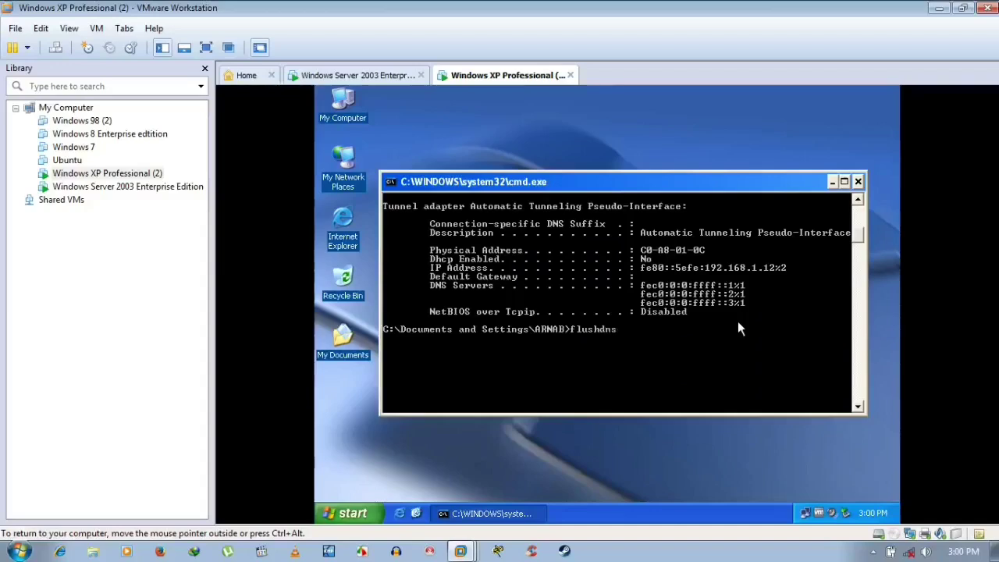
key(BackSpace)
key(BackSpace)
key(BackSpace)
key(BackSpace)
key(BackSpace)
key(BackSpace)
key(BackSpace)
key(BackSpace)
text(ipconfig /flushdns)
key(Return)
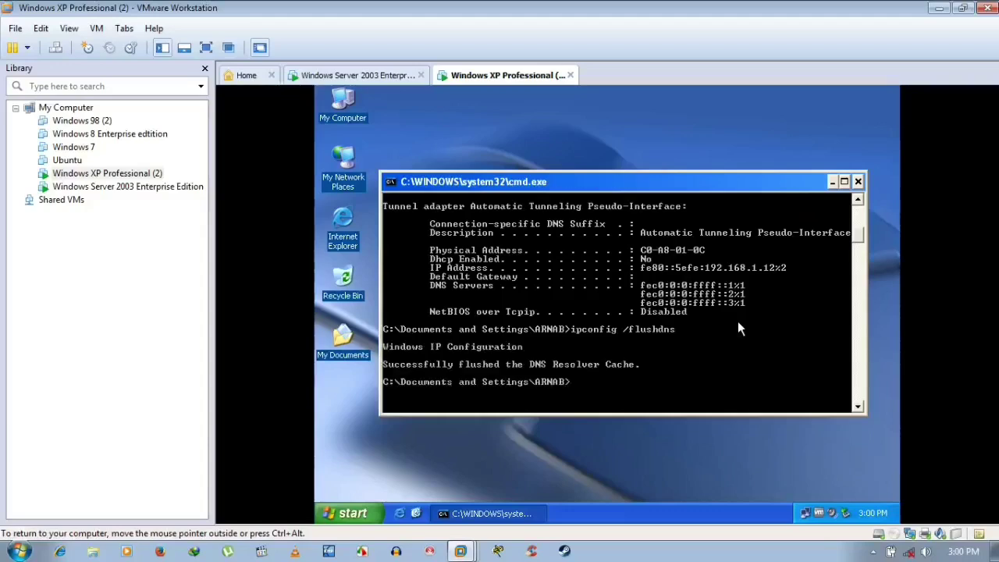
text(cls)
key(Return)
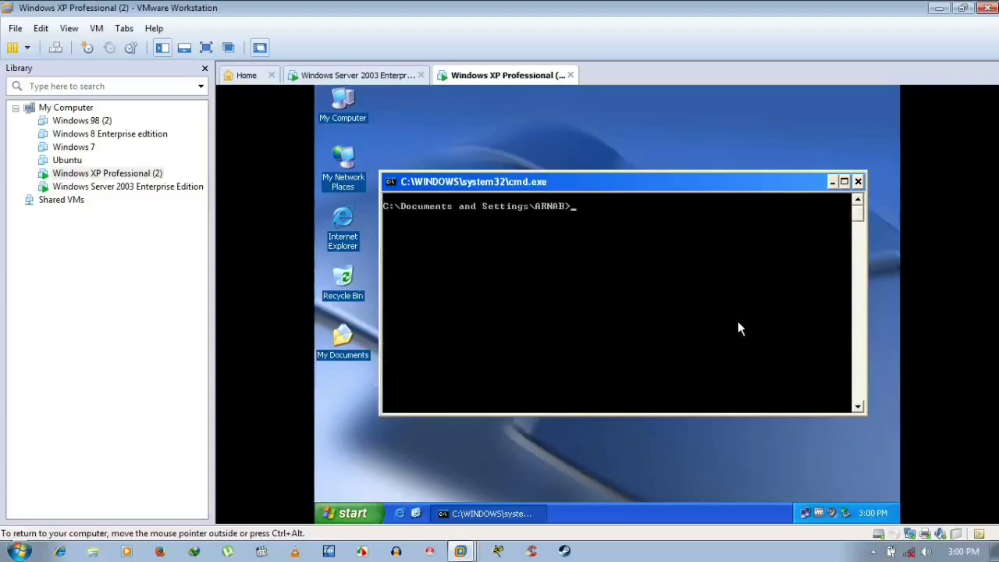
text(ipconfig /all)
key(Return)
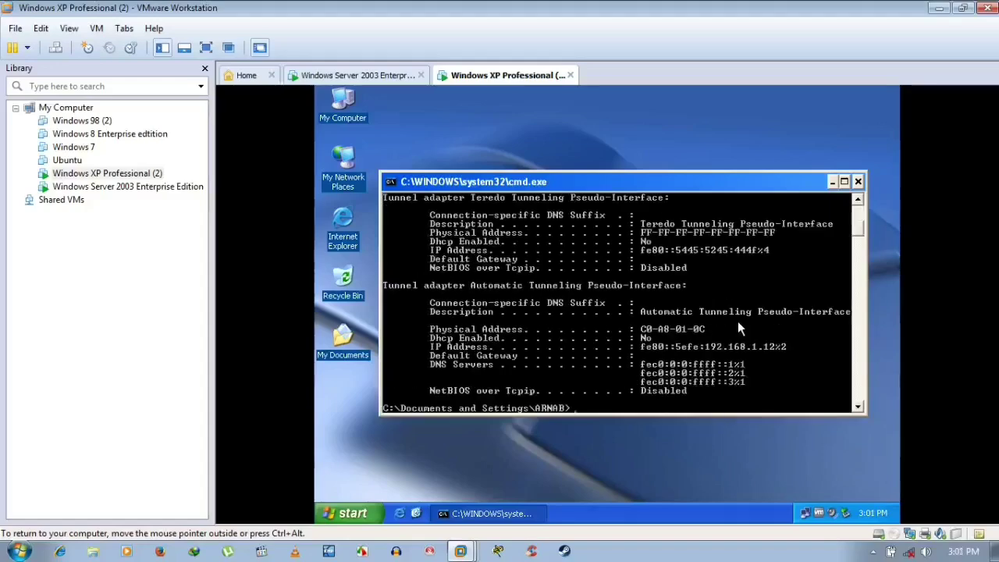
key(ctrl+alt)
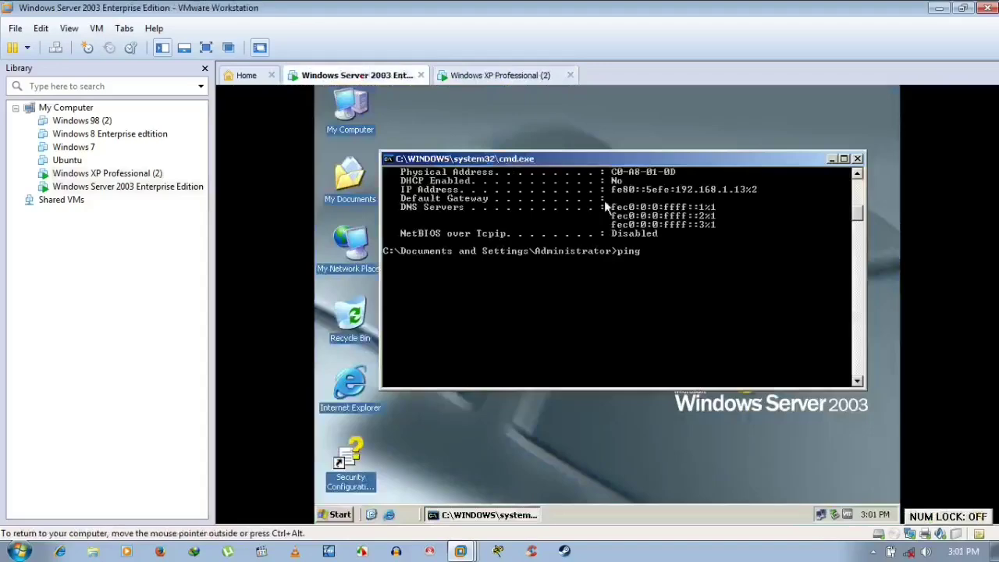
- From the server, run ping 192.168.1.12 -t and stop it after 7 of 7 replies
scroll(675, 248, up, 10)
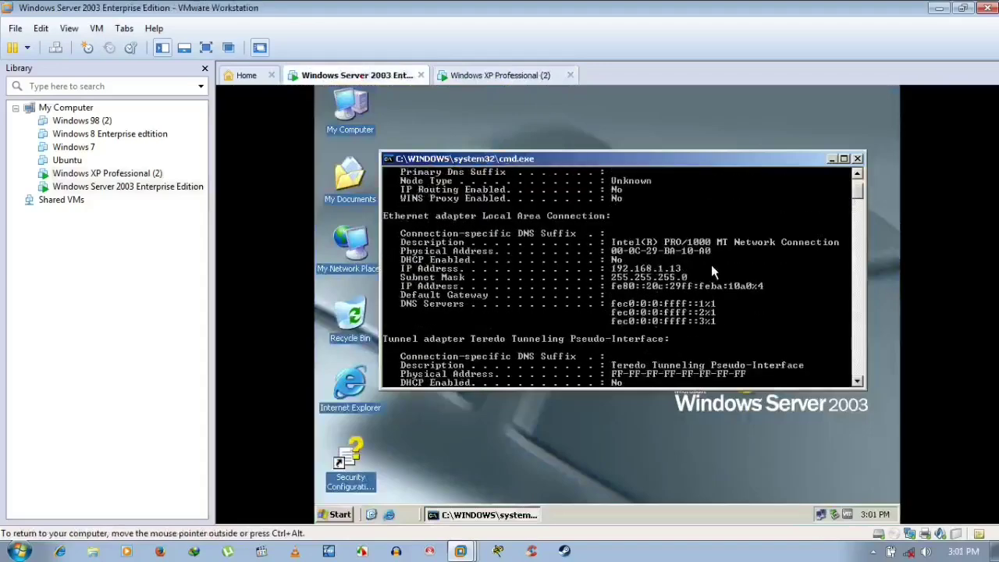
scroll(710, 266, down, 10)
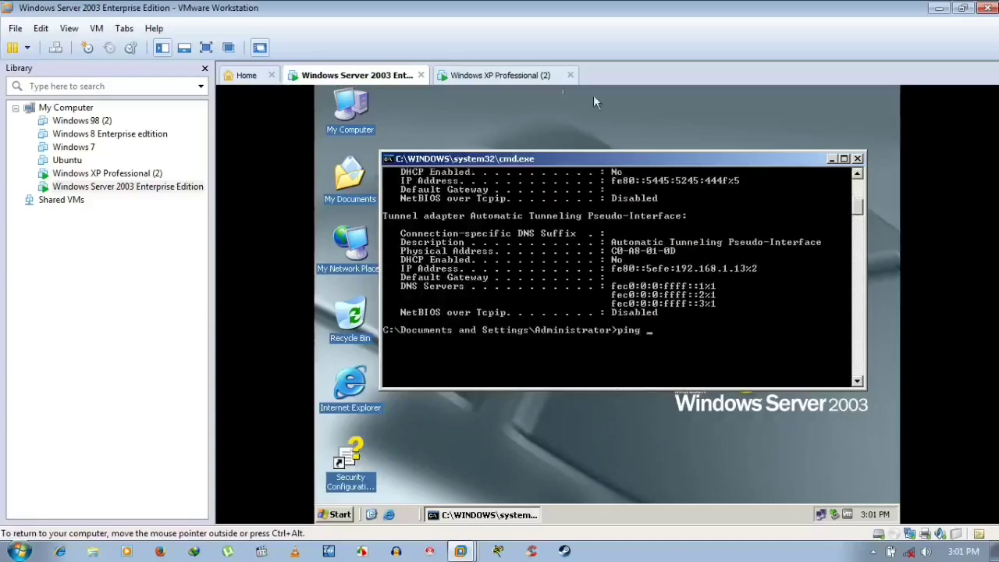
click(500, 75)
scroll(774, 324, up, 6)
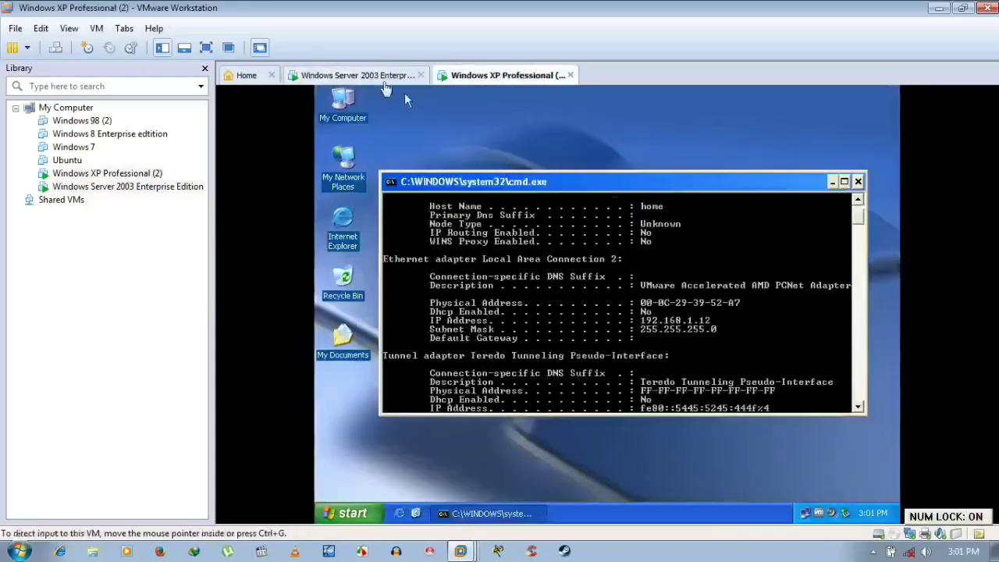
click(382, 76)
text(19)
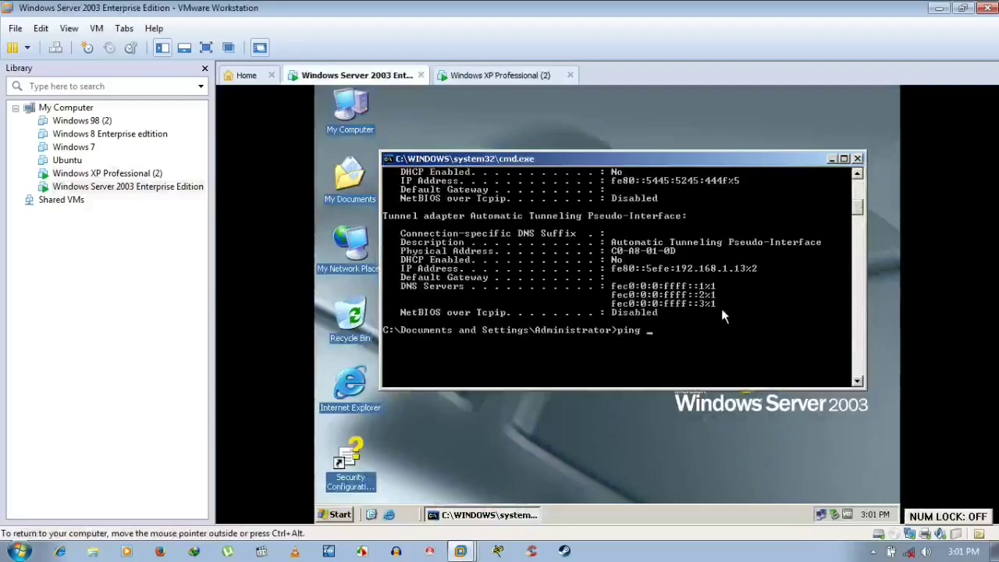
text(2.)
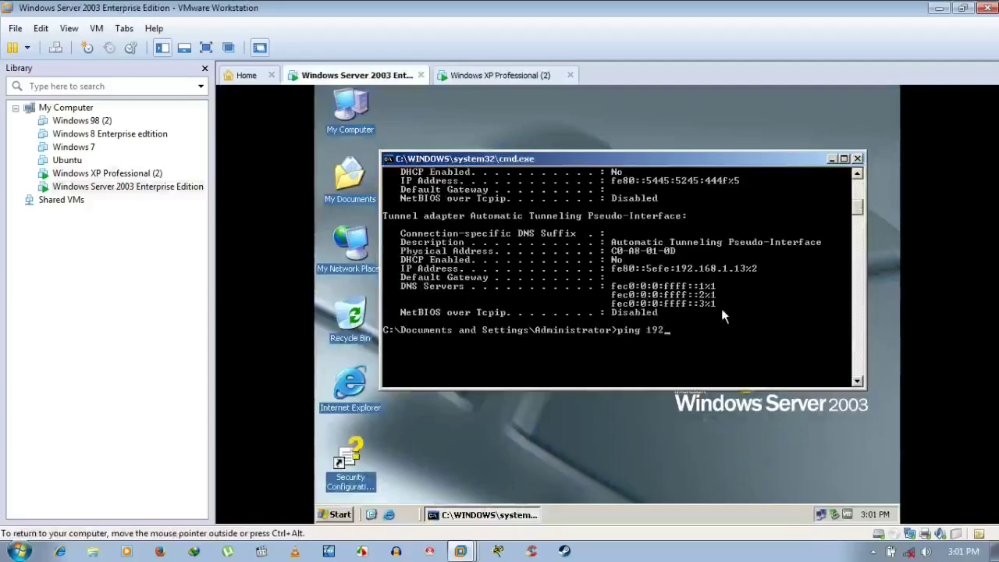
text(168.1.12)
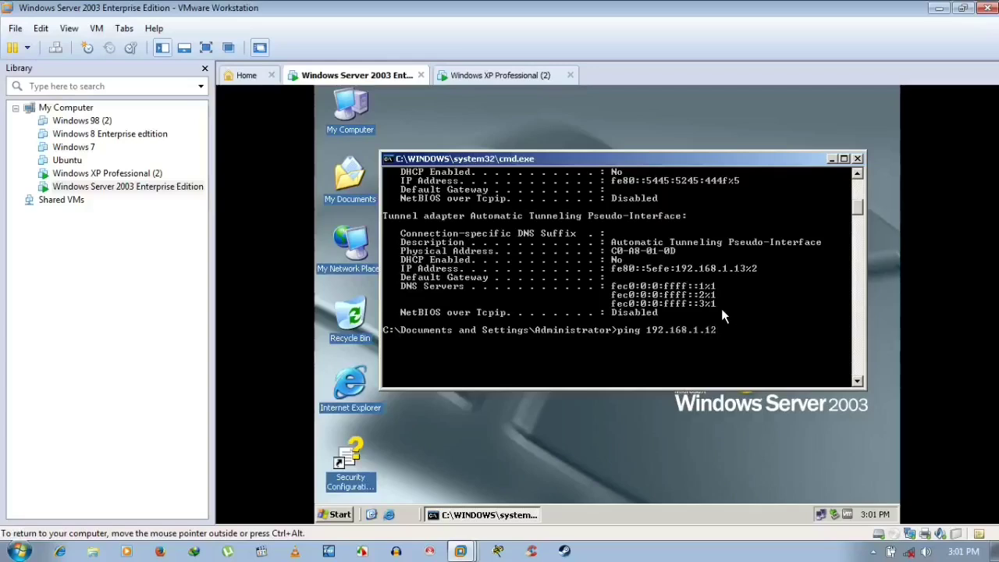
text(-t)
key(Return)
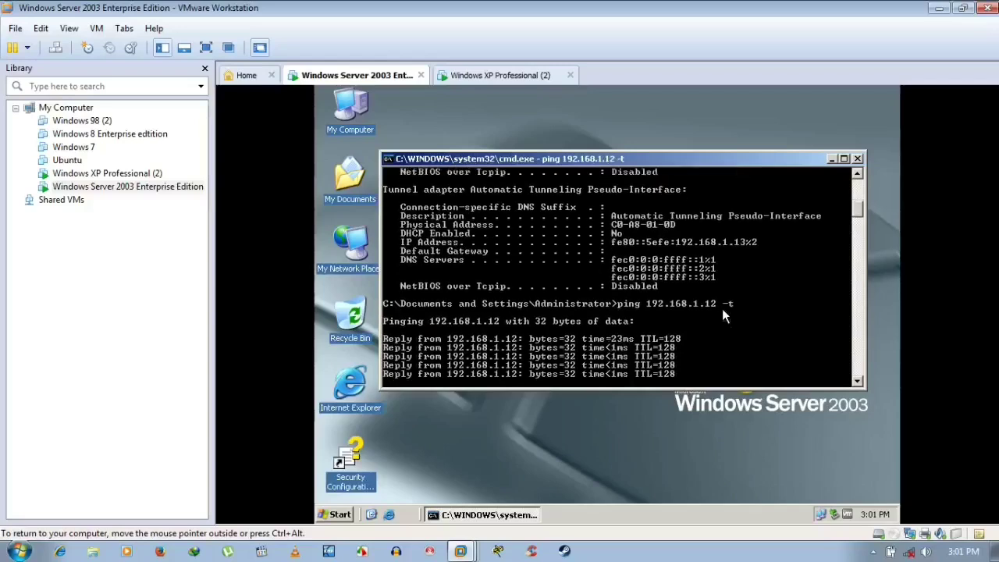
key(ctrl+c)
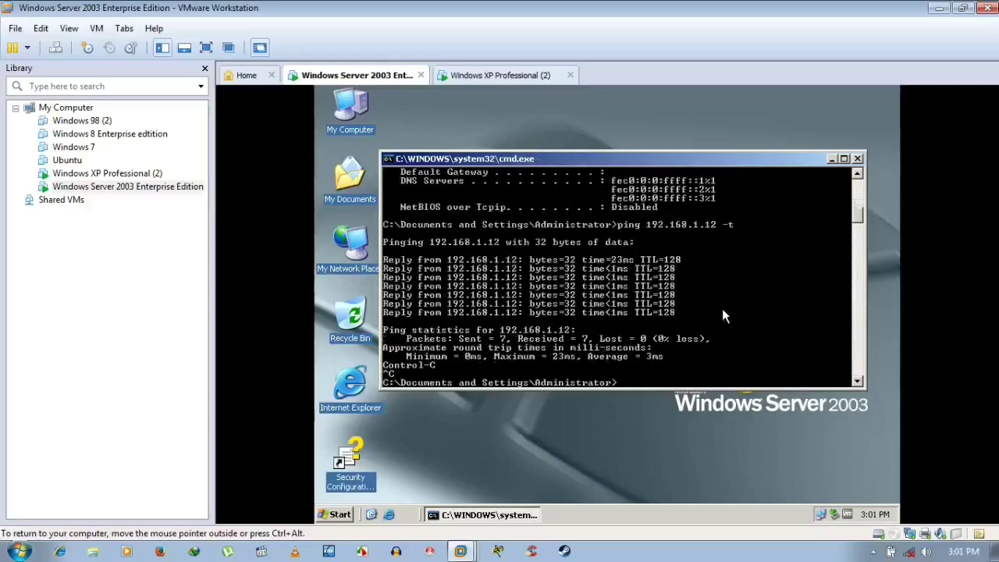
- On the XP VM, run ping 192.168.1.13 -t against the server
click(507, 75)
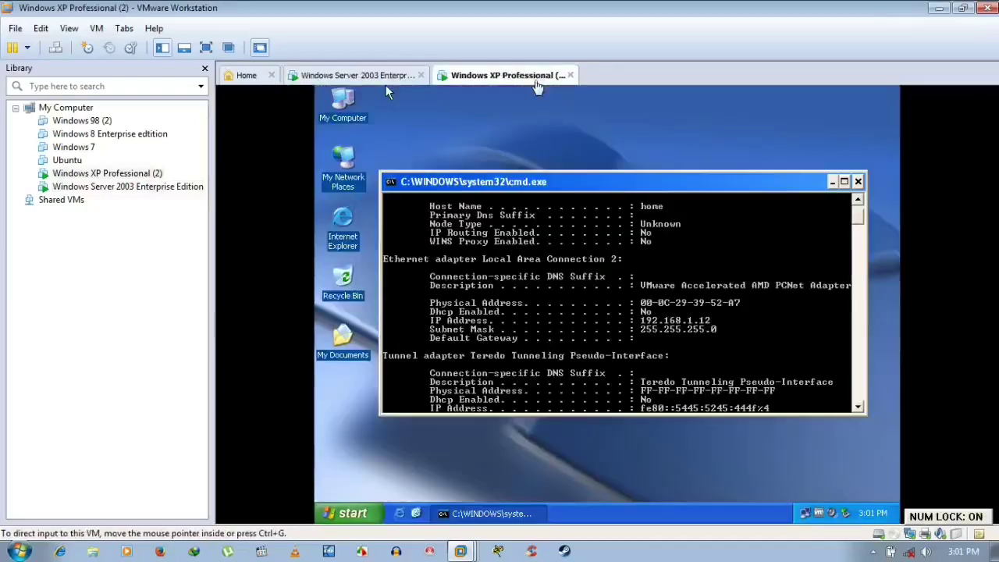
scroll(701, 330, down, 5)
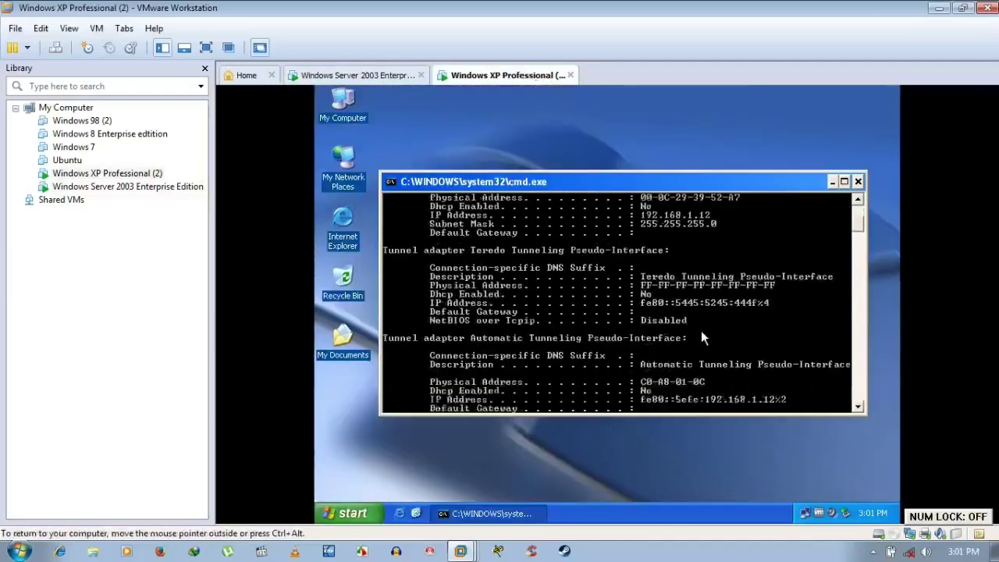
scroll(701, 330, down, 3)
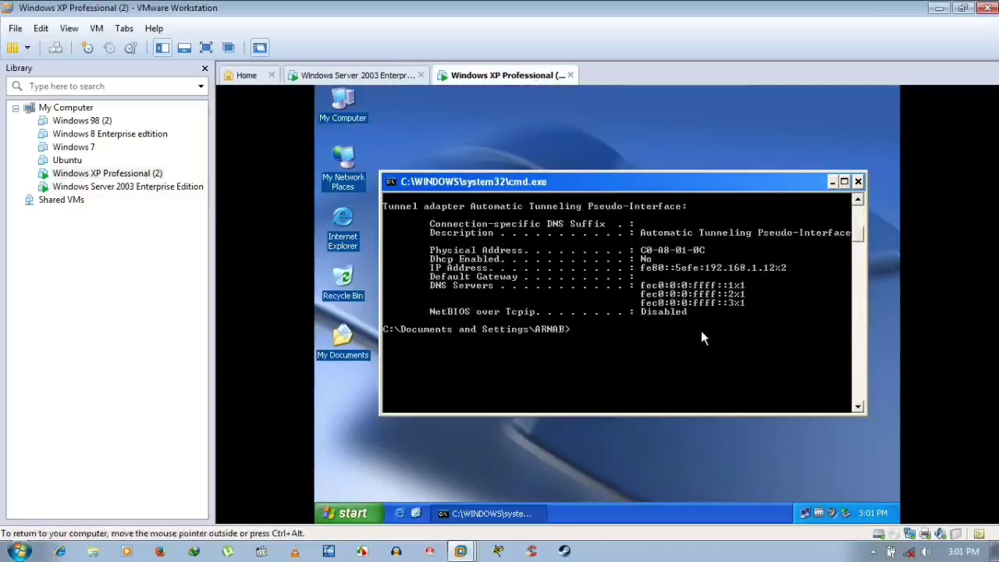
text(ping 192.168.1.)
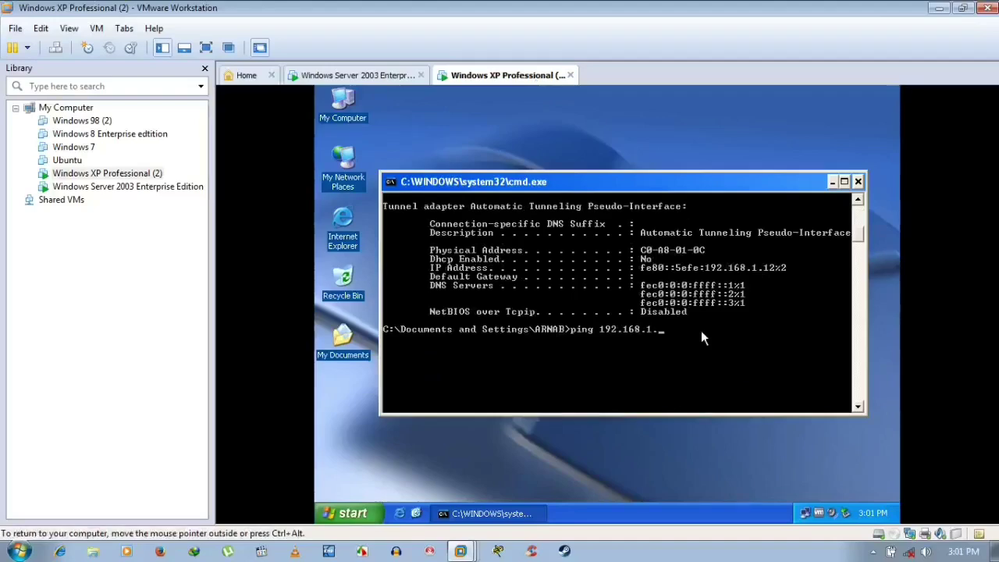
scroll(700, 330, up, 9)
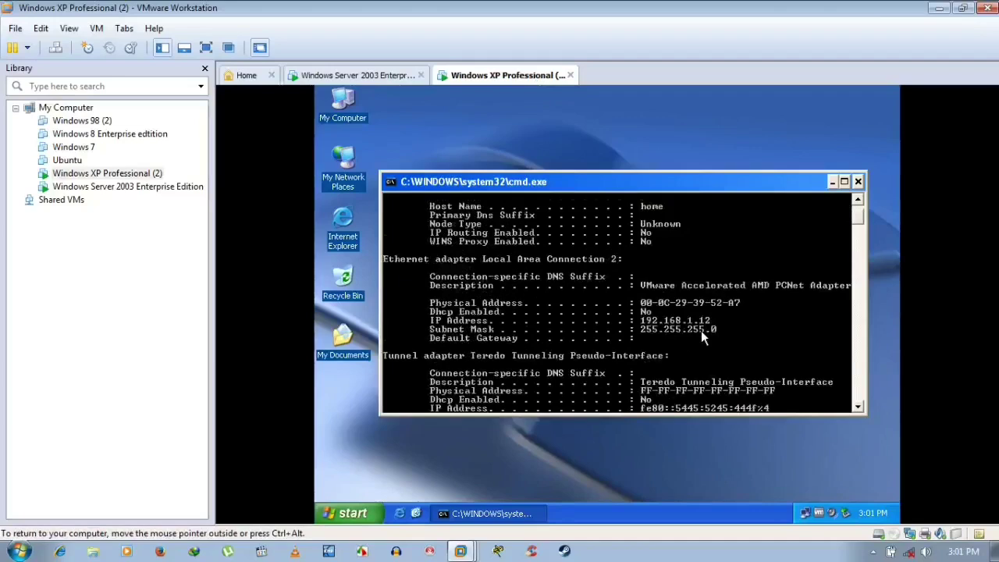
scroll(701, 330, down, 2)
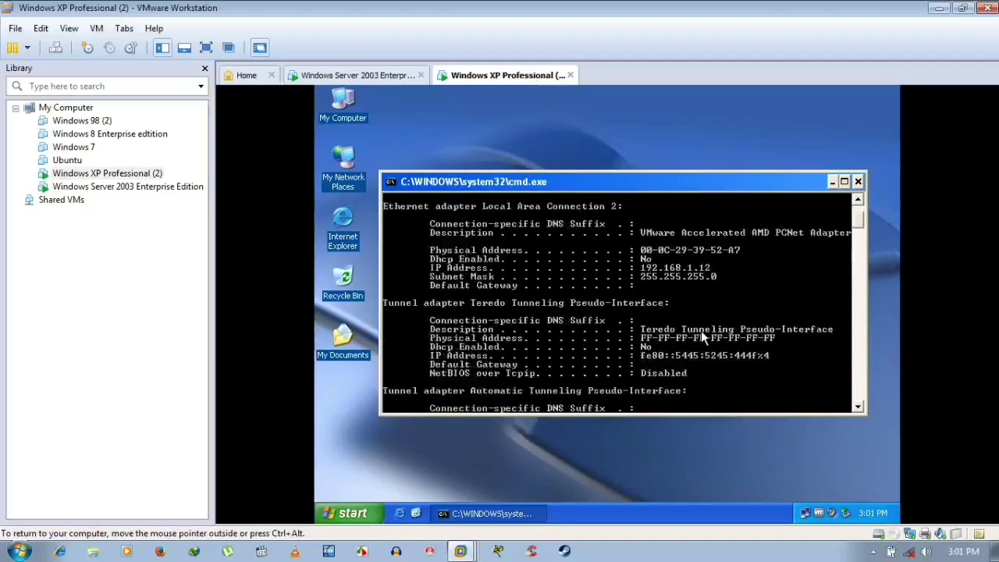
scroll(701, 330, down, 8)
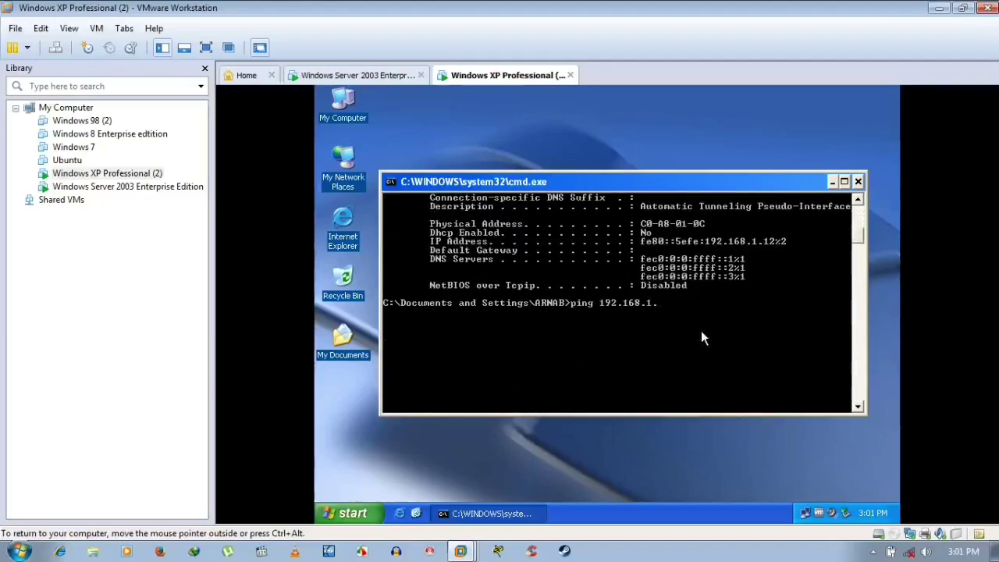
text(13 -t)
key(Return)
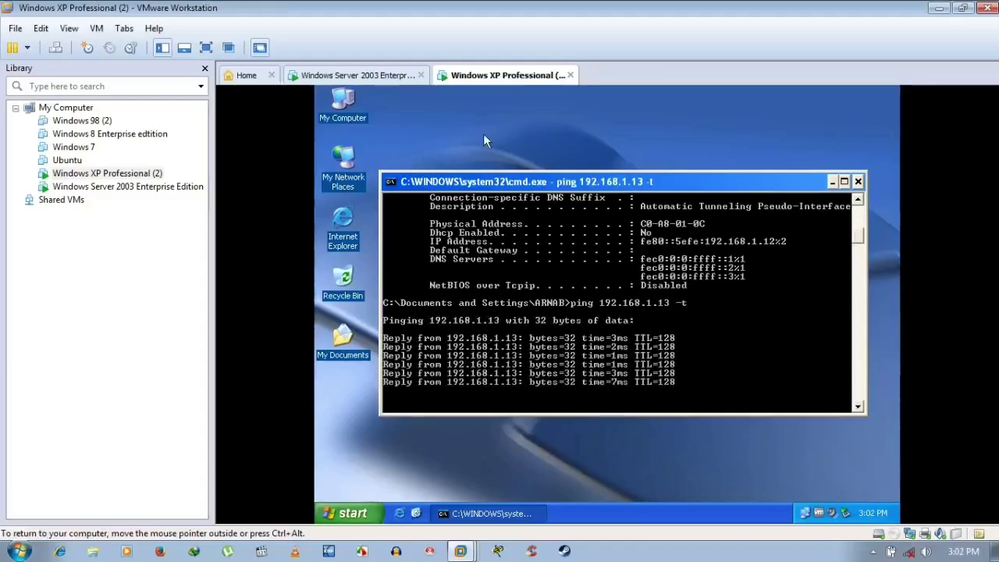
- Stop the XP ping to 192.168.1.13 at 13 of 14 replies and go back to Server 2003
click(395, 78)
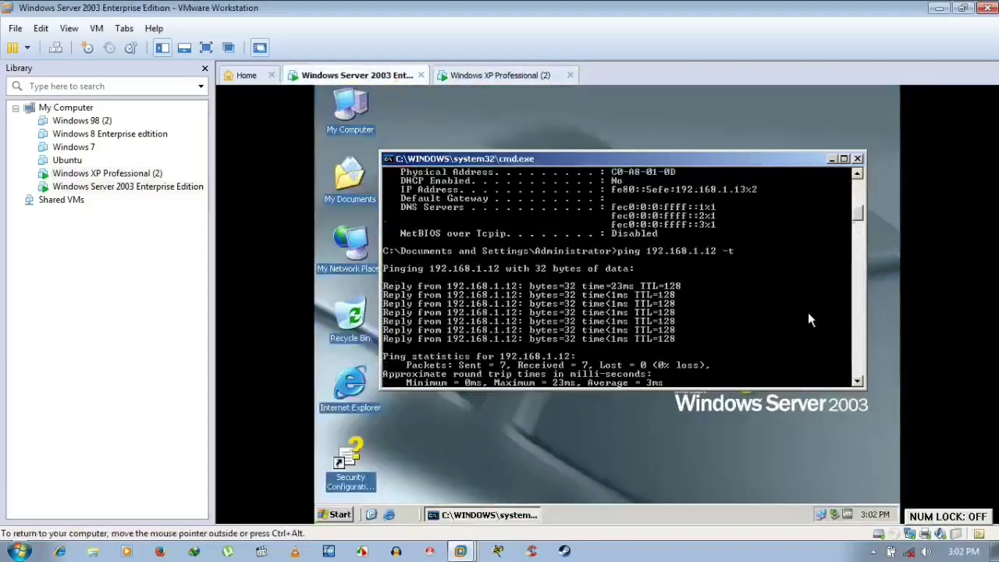
scroll(807, 312, up, 15)
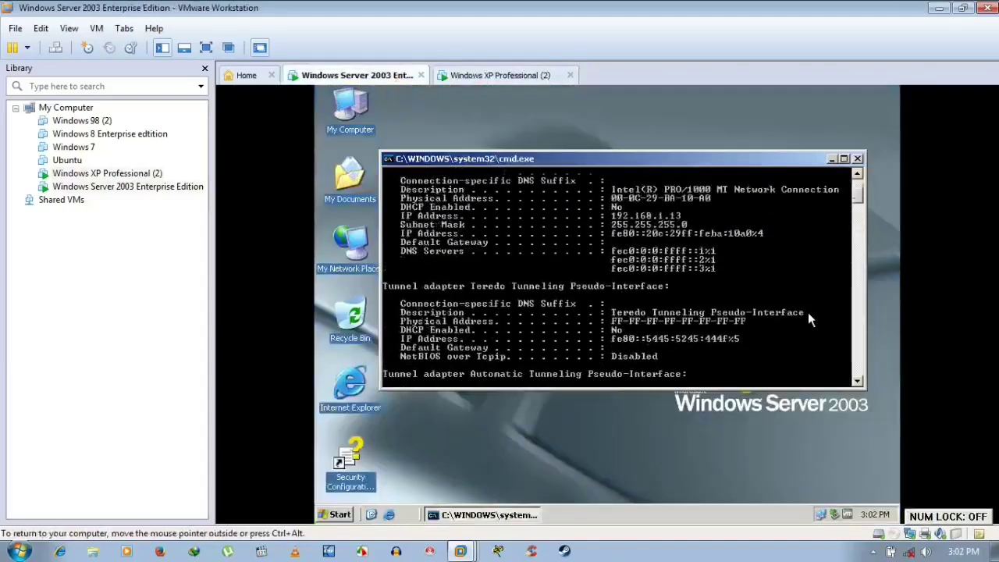
click(545, 75)
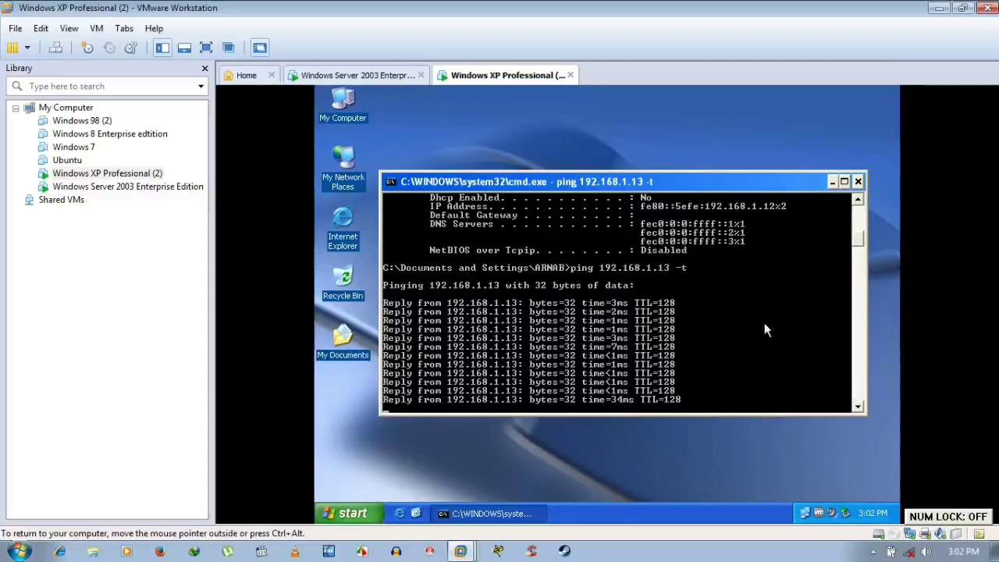
key(ctrl+c)
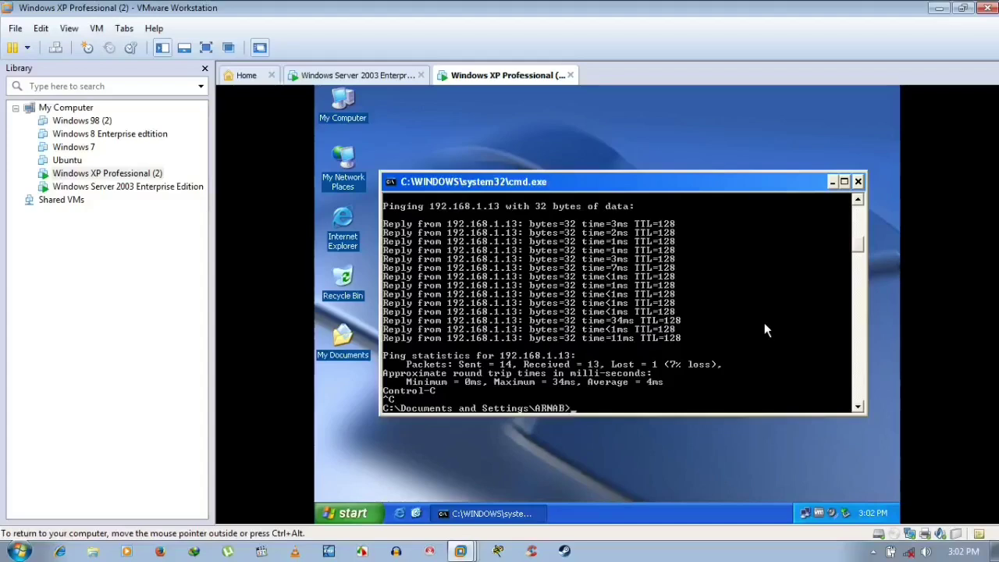
click(411, 78)
scroll(746, 253, down, 3)
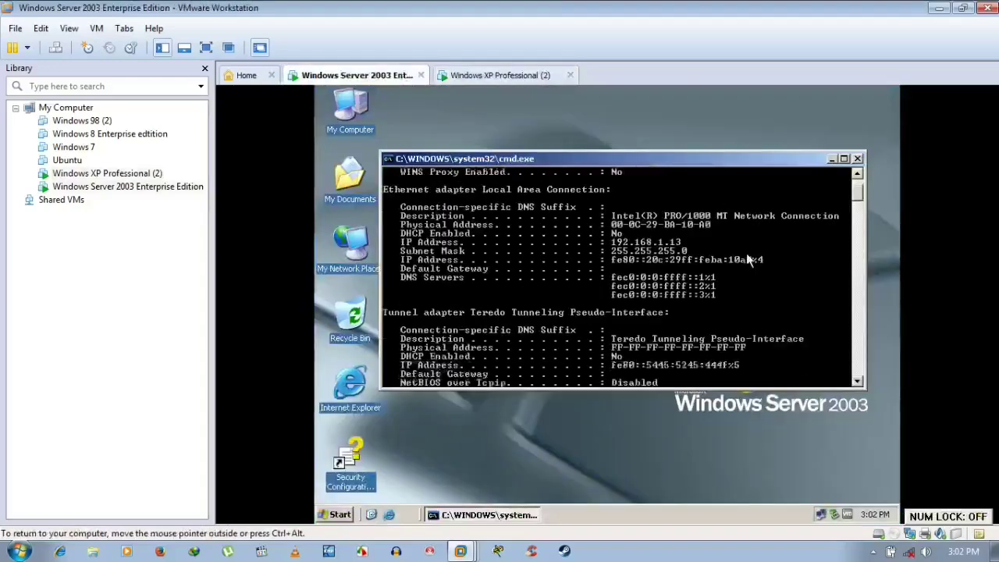
key(ctrl+c)
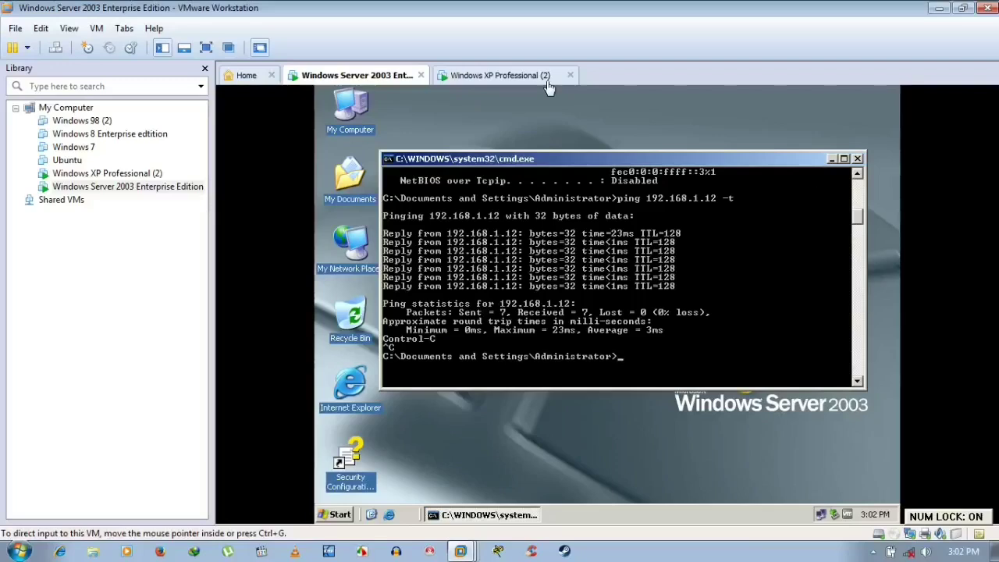
- Review the Server 2003 VM's Windows Firewall exceptions list and close it
right_click(821, 511)
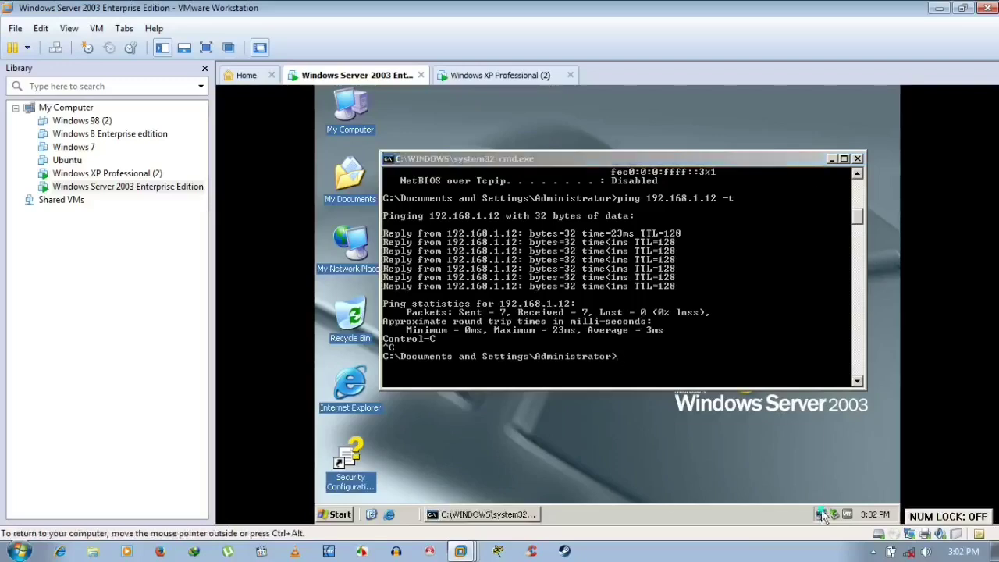
click(779, 482)
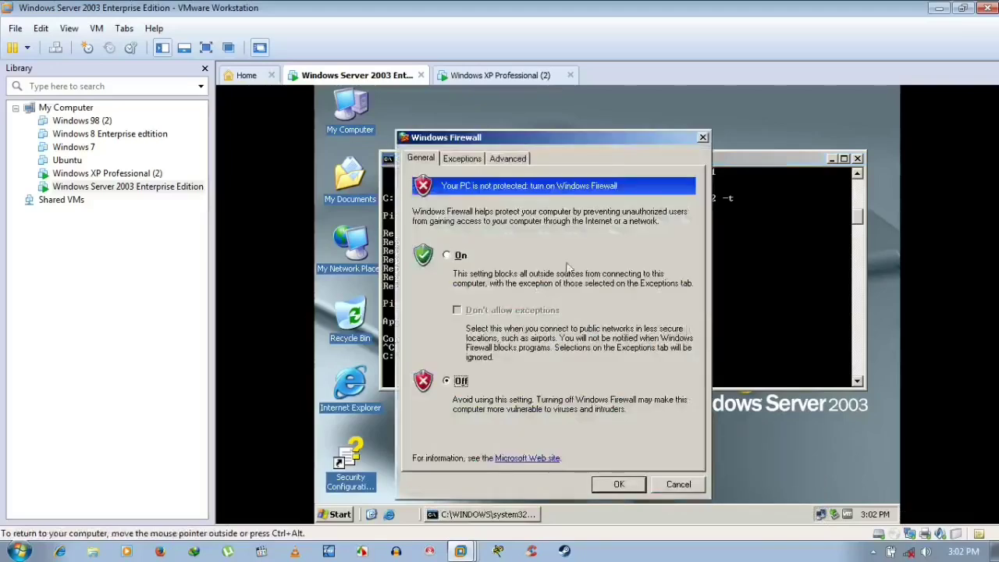
click(462, 159)
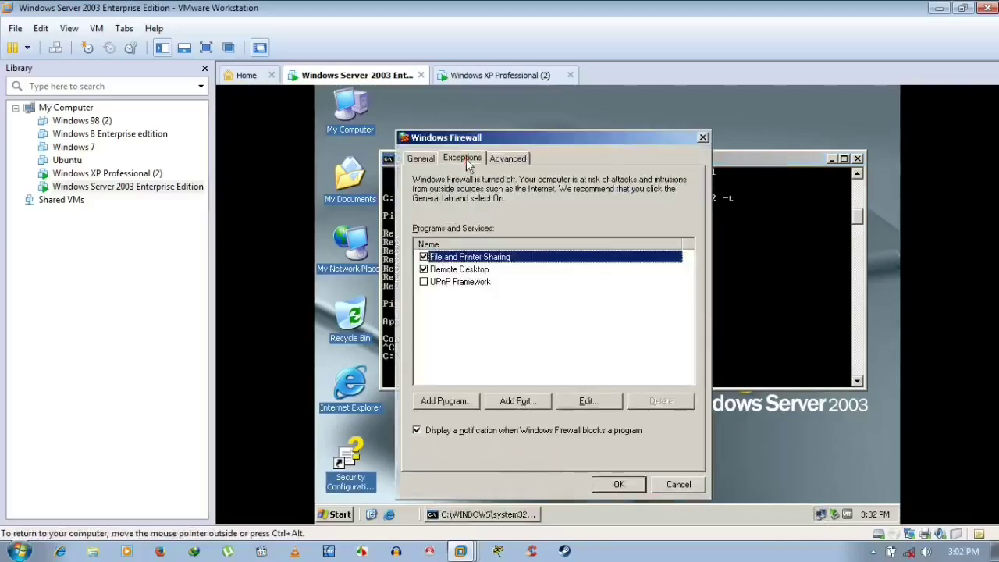
click(620, 485)
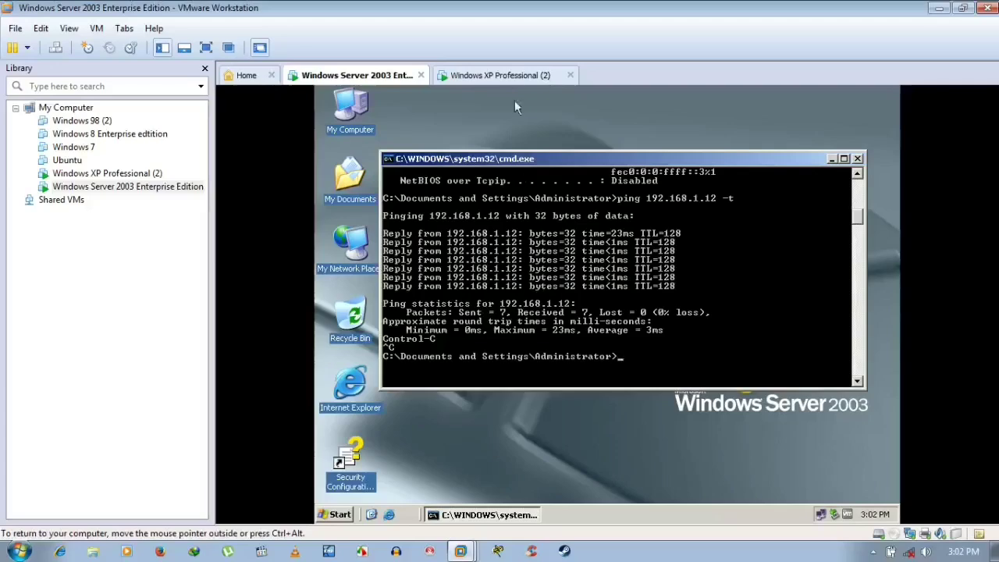
- Review the XP VM's firewall exceptions and advanced settings, then return to the server's ping results
click(513, 76)
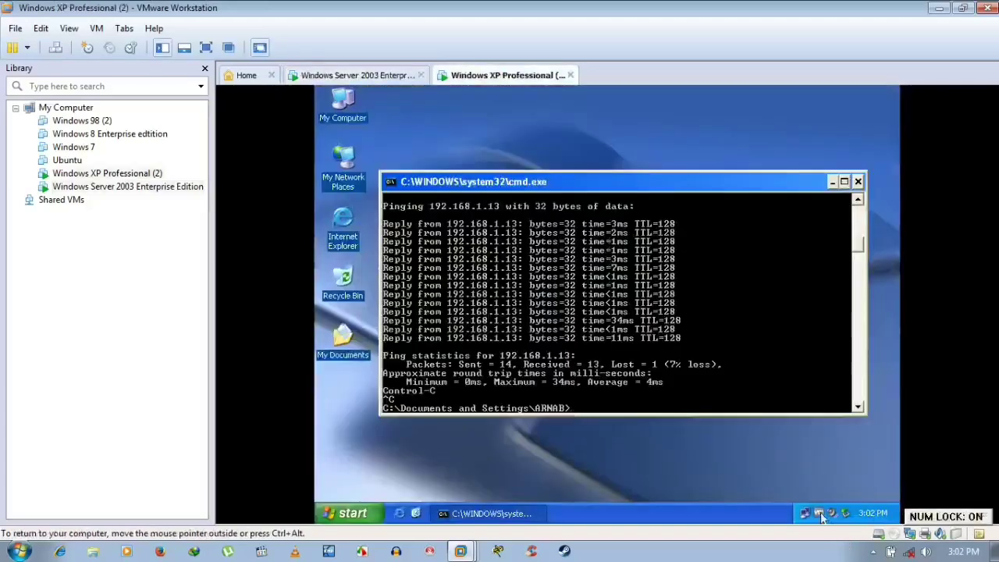
mouse_move(806, 518)
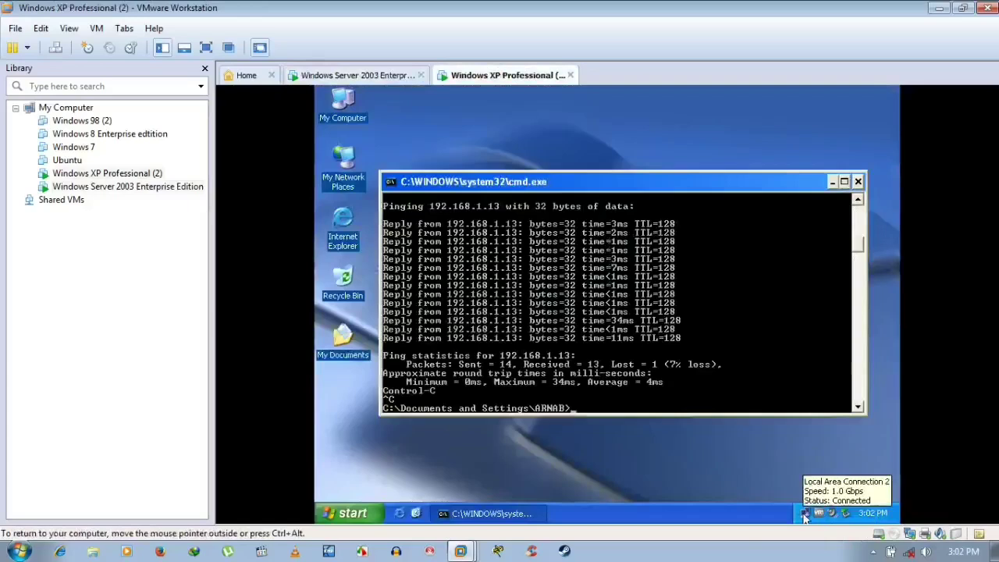
right_click(805, 518)
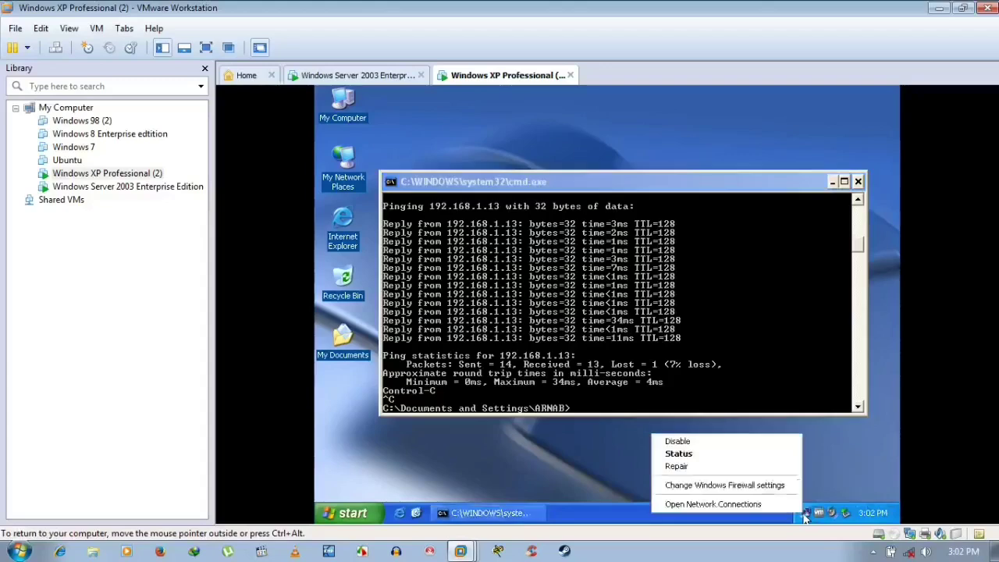
click(765, 486)
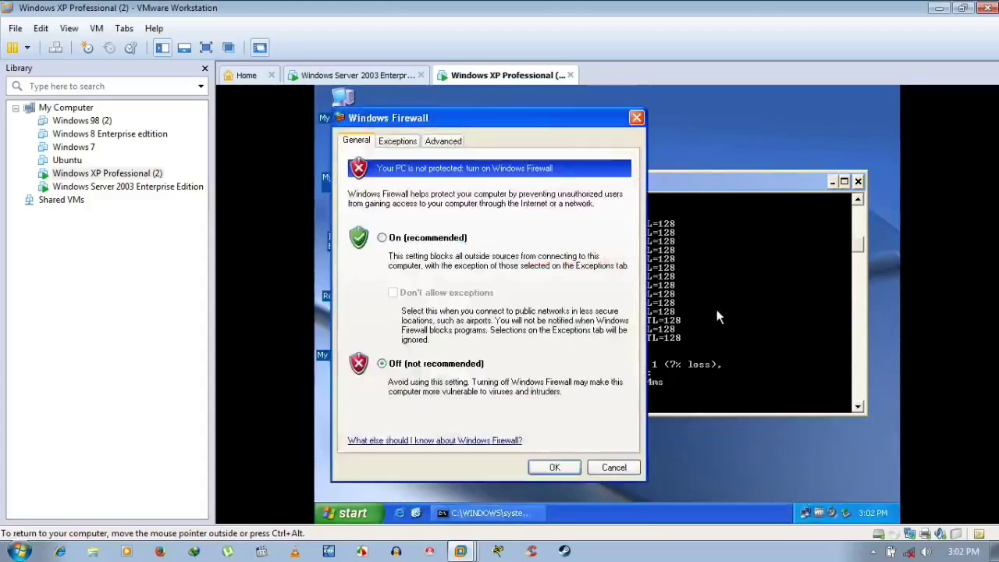
click(399, 145)
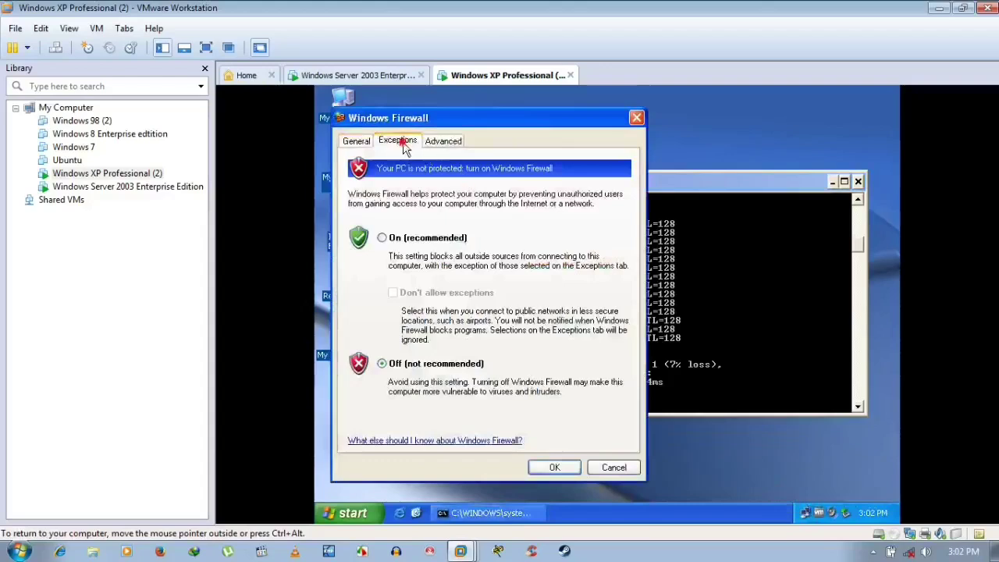
click(443, 141)
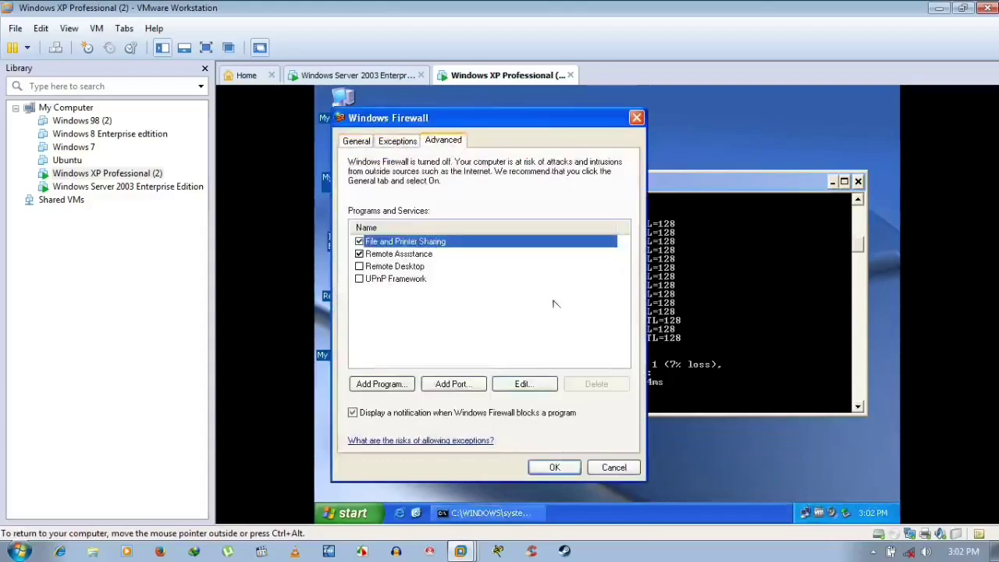
click(554, 468)
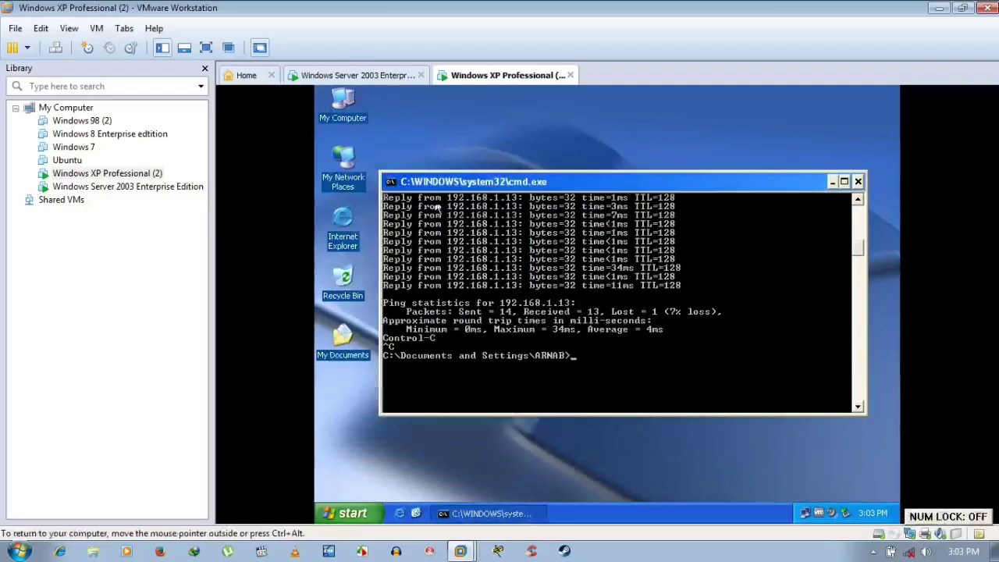
click(388, 76)
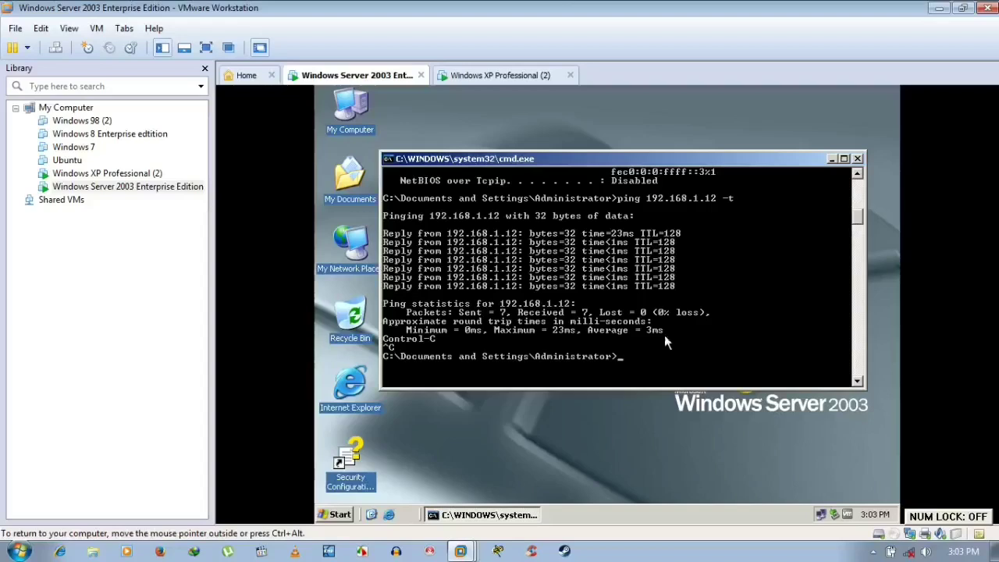
- Close the command prompt windows on both the server and XP VMs
click(858, 159)
click(507, 75)
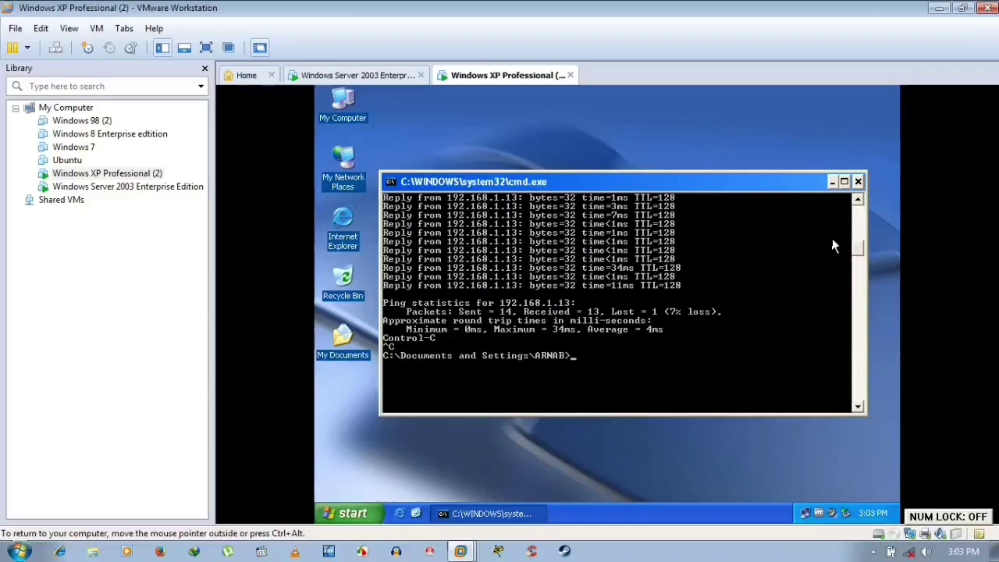
click(858, 181)
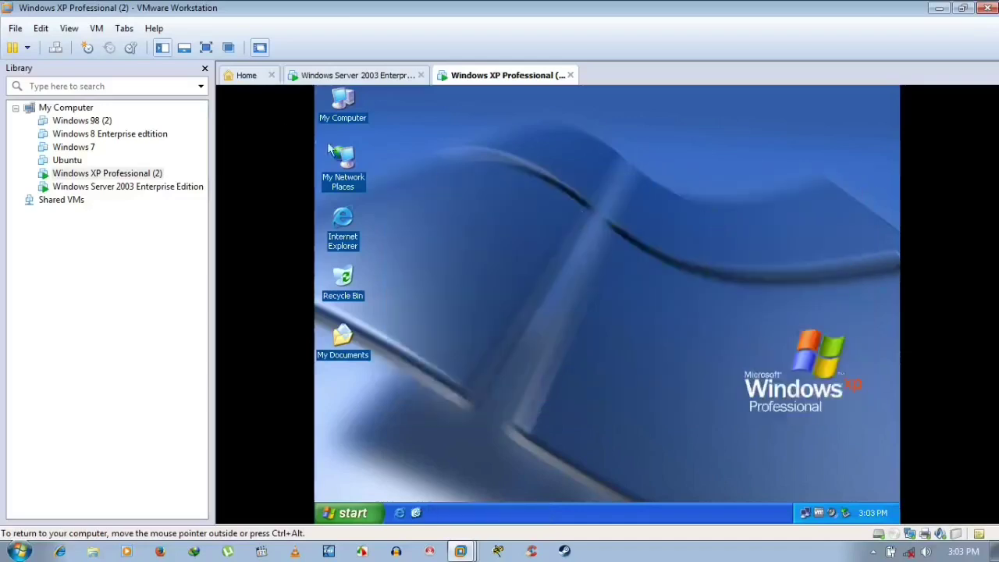
- On XP, browse Entire Network > Microsoft Windows Network > Rana to see Home and User
click(338, 175)
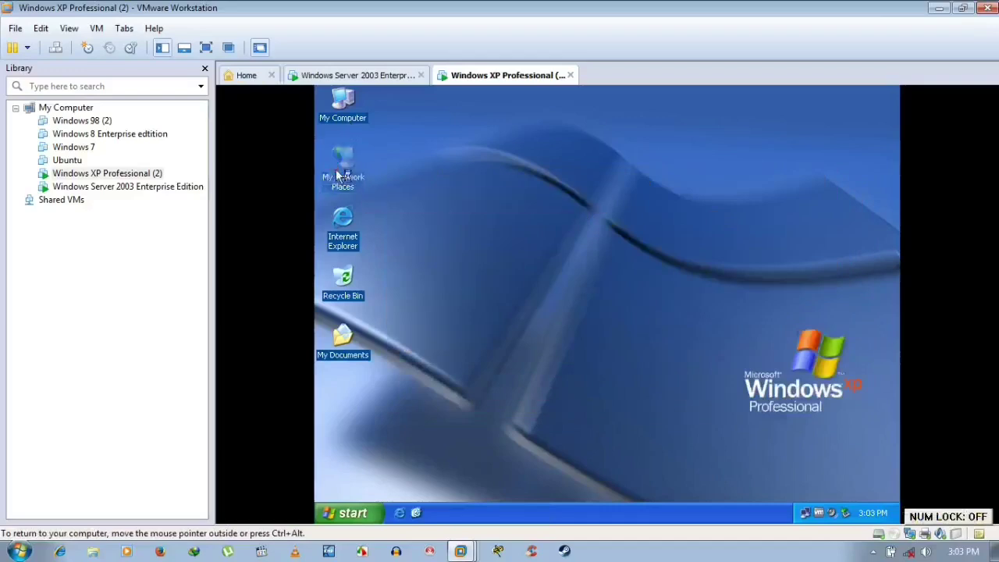
click(338, 175)
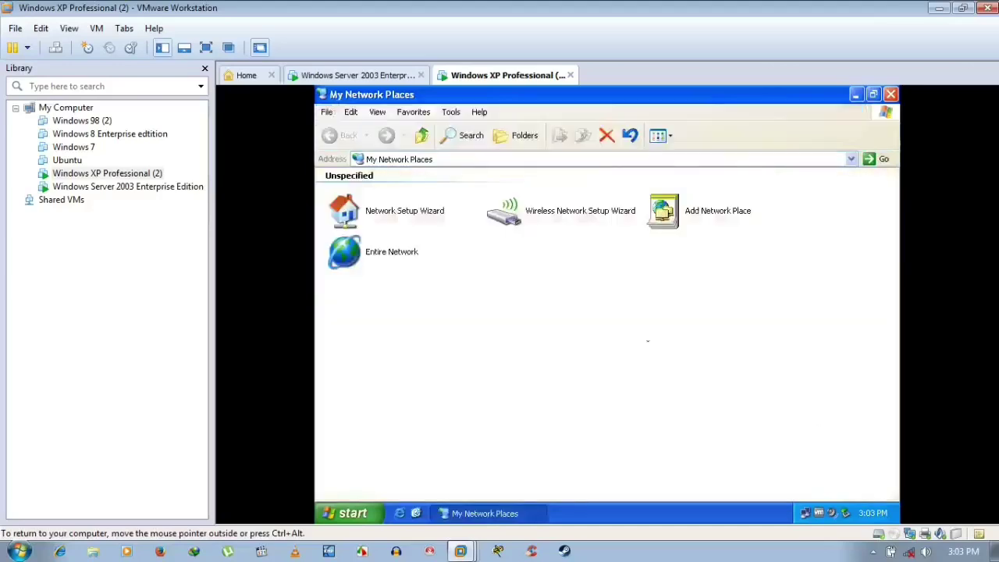
double_click(396, 252)
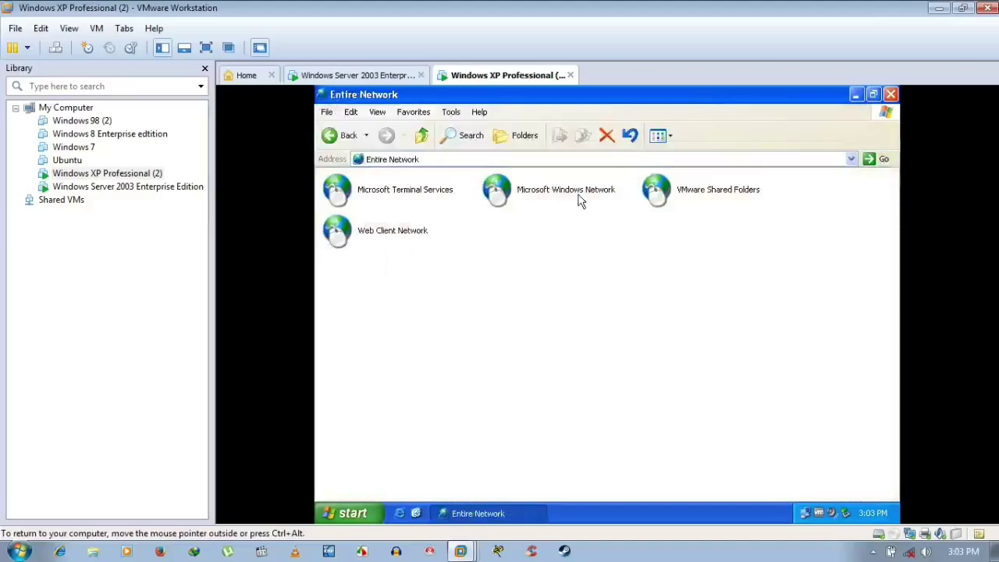
double_click(578, 196)
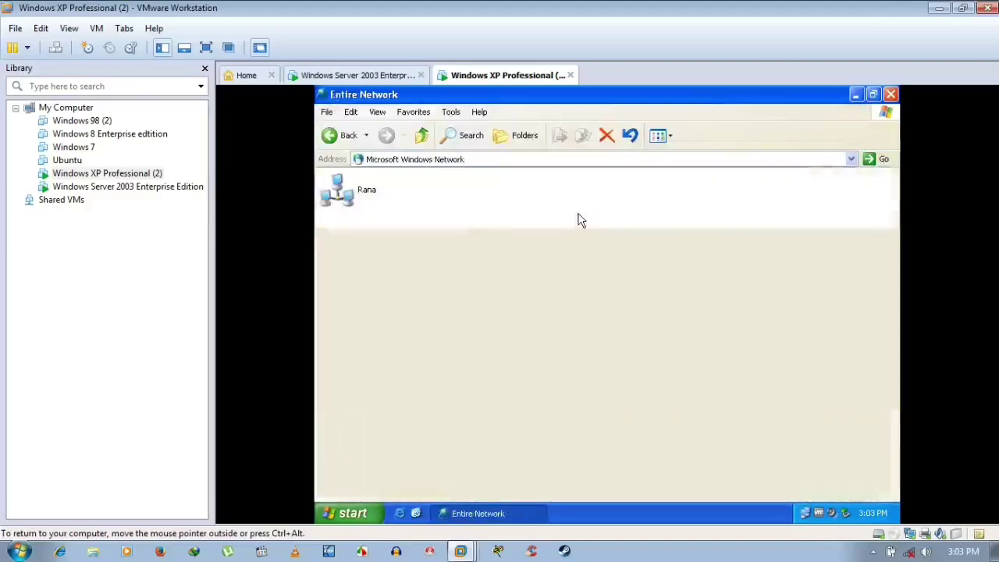
double_click(350, 199)
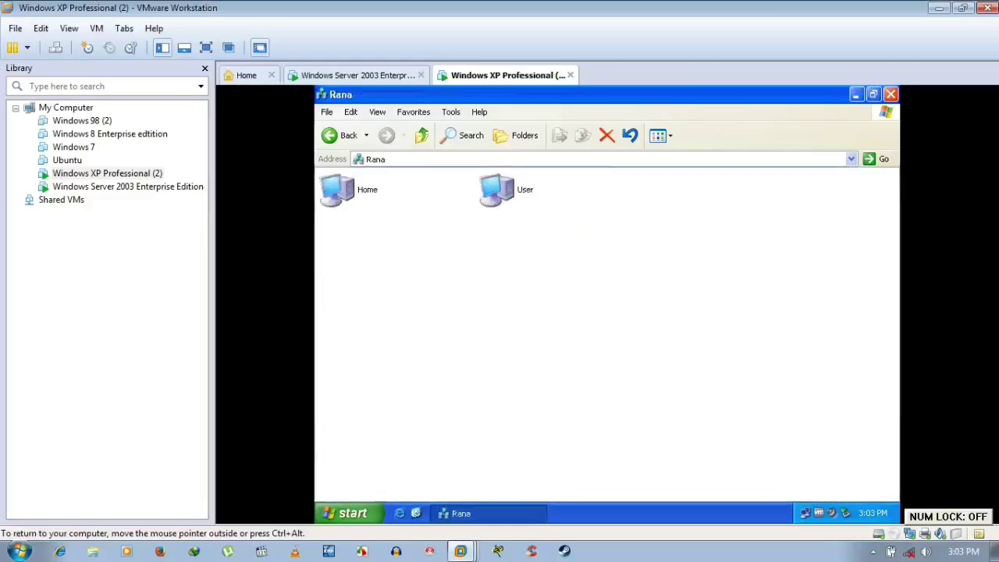
click(495, 515)
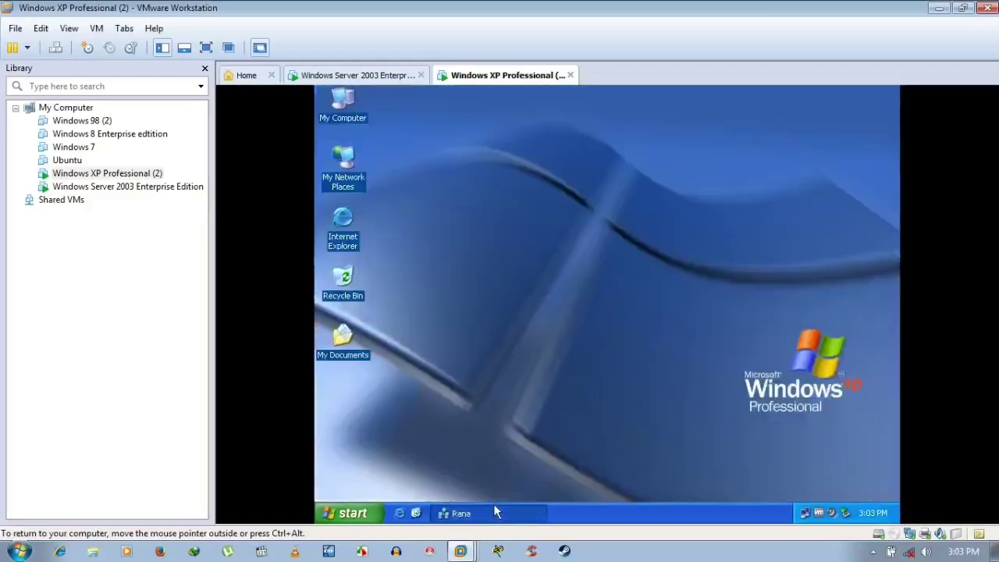
click(392, 78)
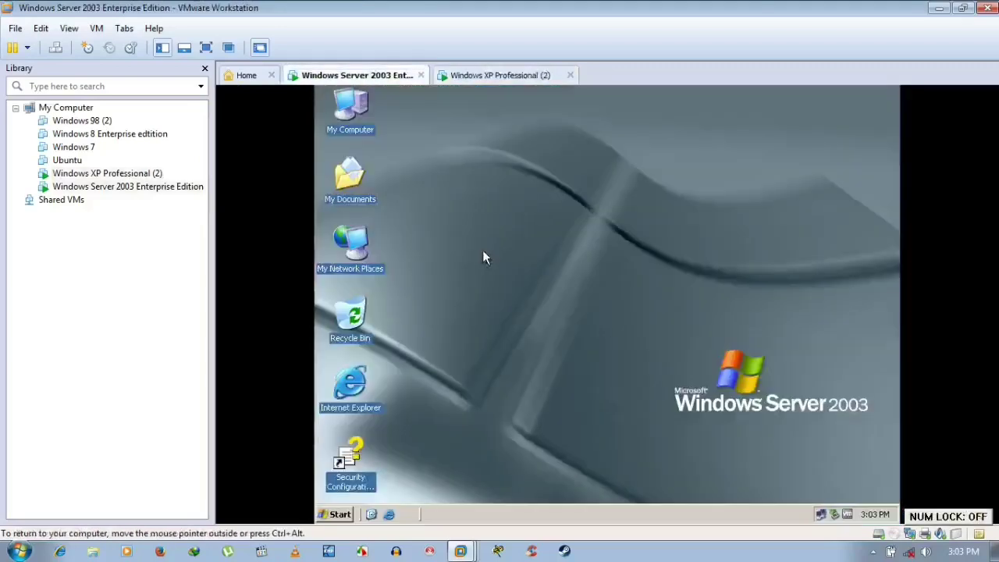
- On the server, browse My Network Places to the Rana workgroup listing Home and User, then return to XP
double_click(361, 258)
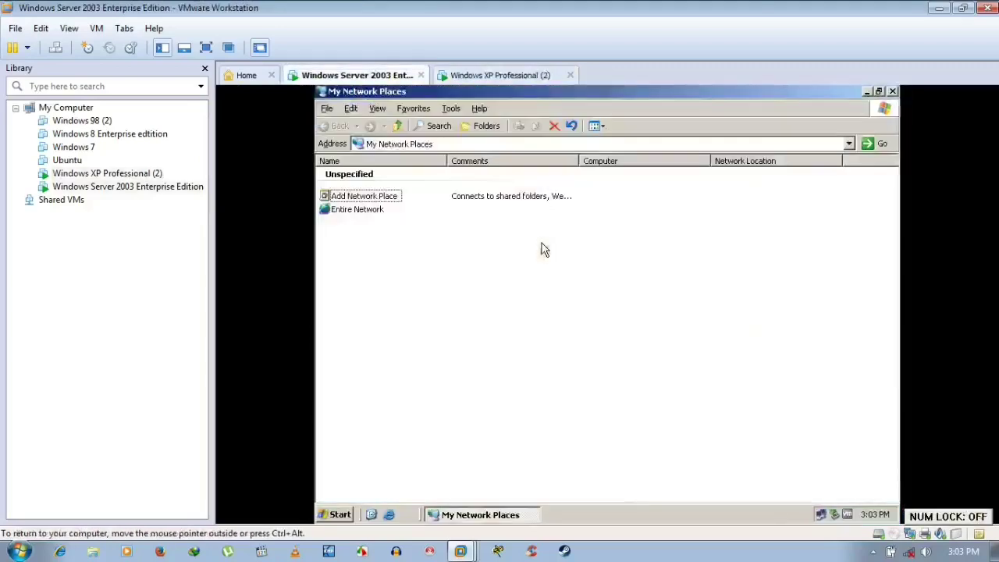
click(370, 212)
double_click(370, 212)
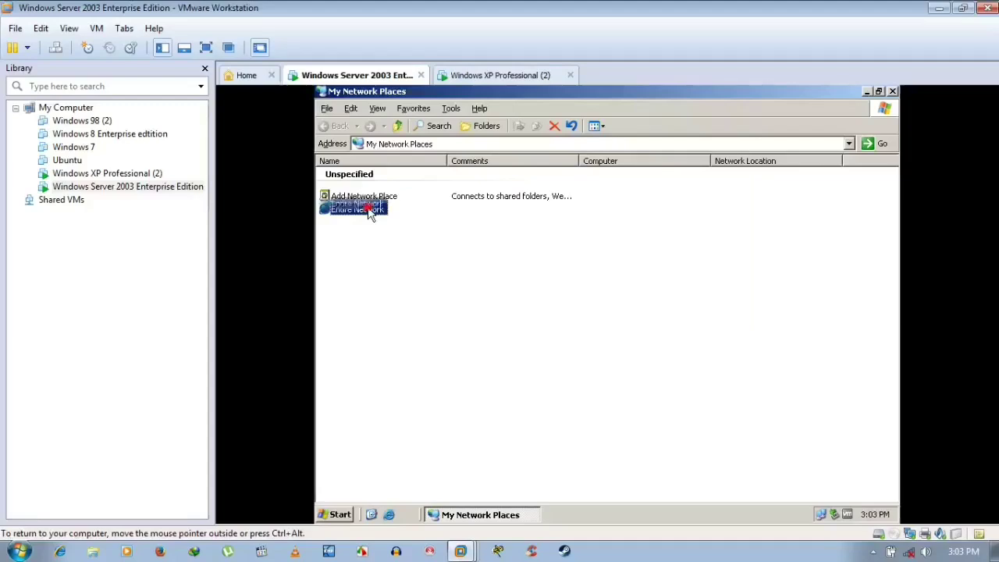
double_click(415, 187)
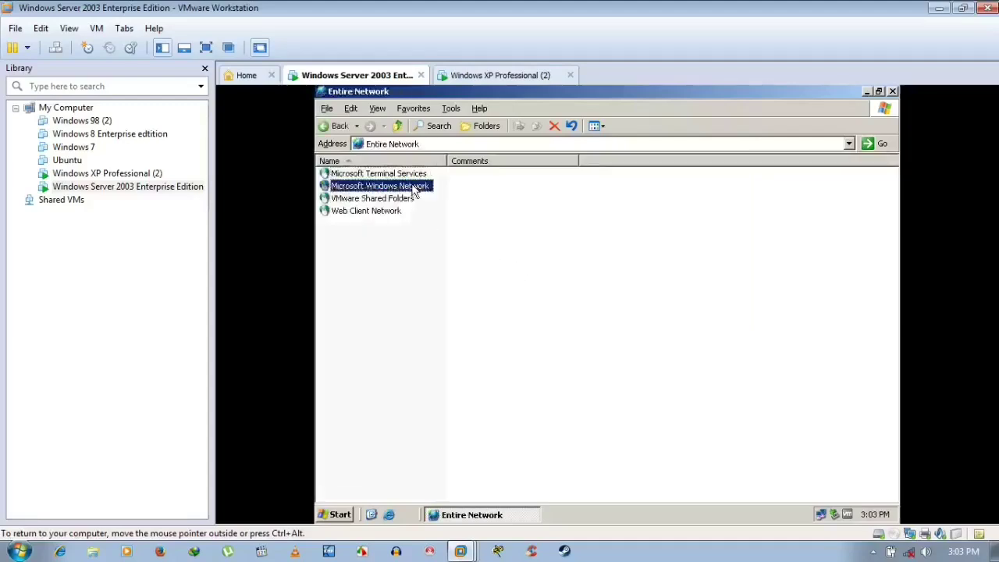
double_click(341, 174)
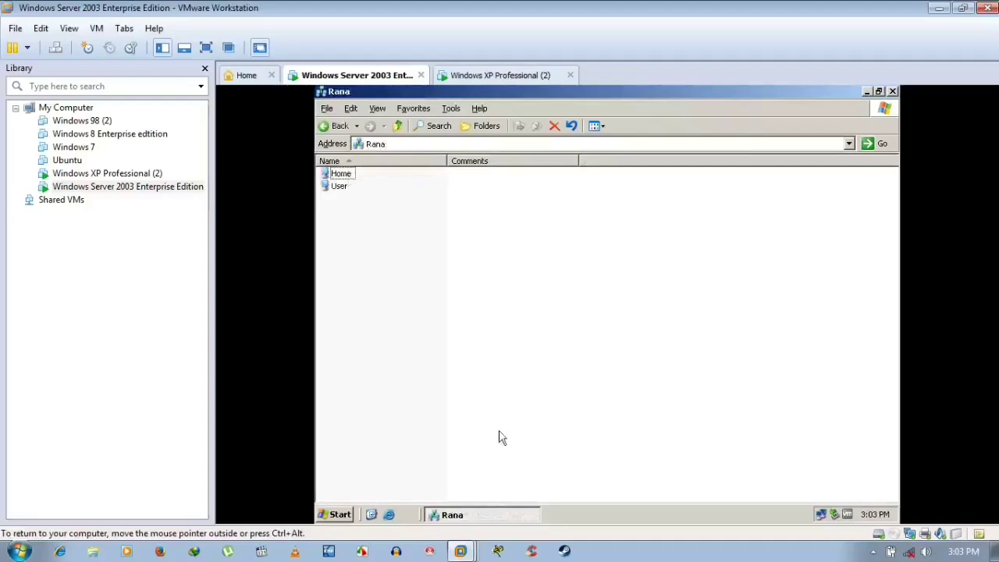
click(501, 517)
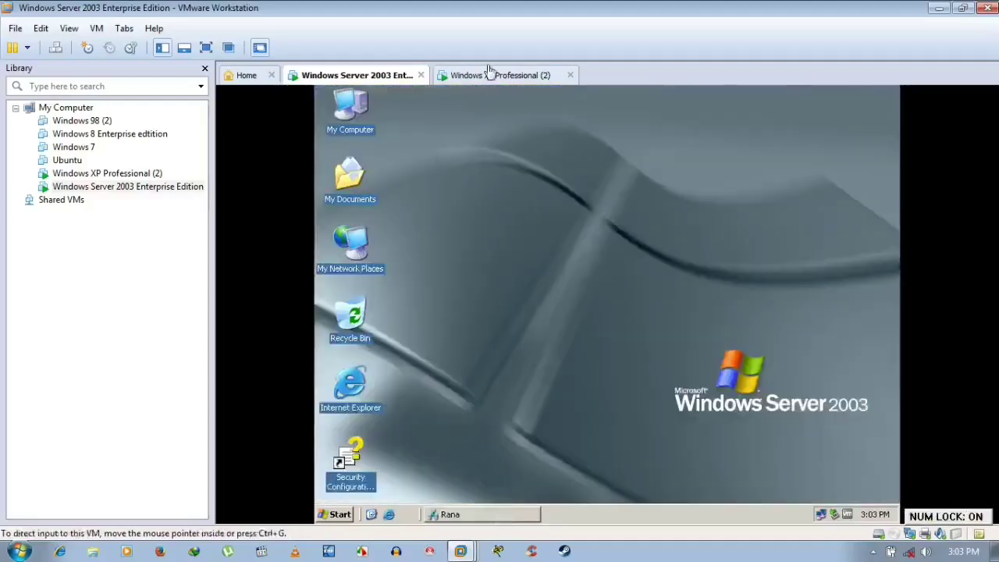
click(489, 74)
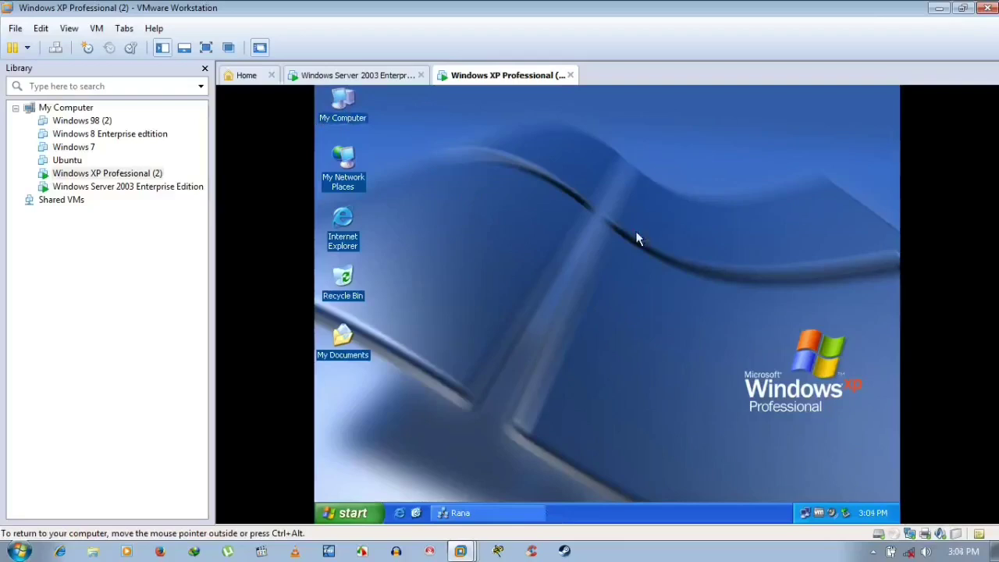
- Check the computer name and workgroup in System Properties on both the server and the XP machine
click(356, 75)
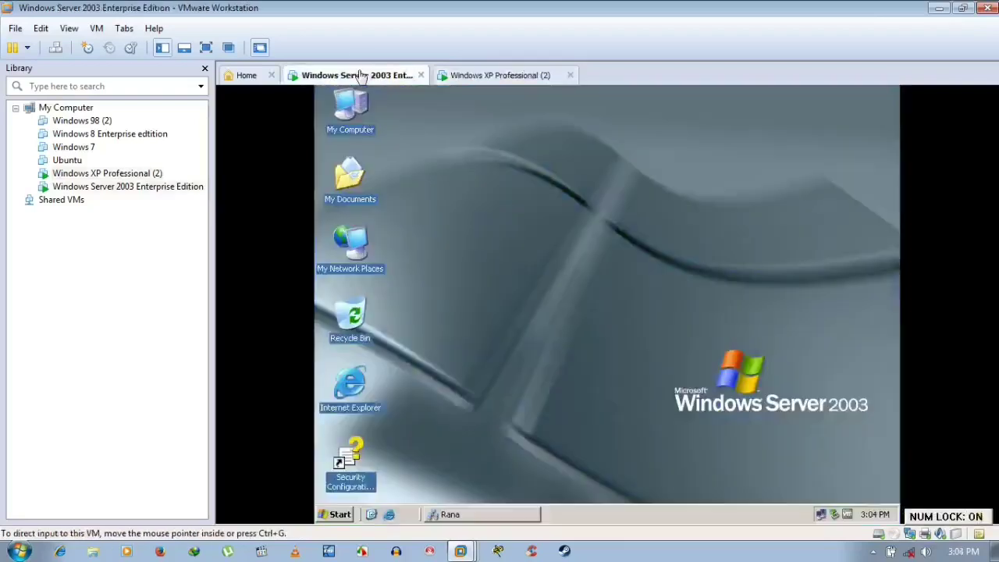
click(363, 125)
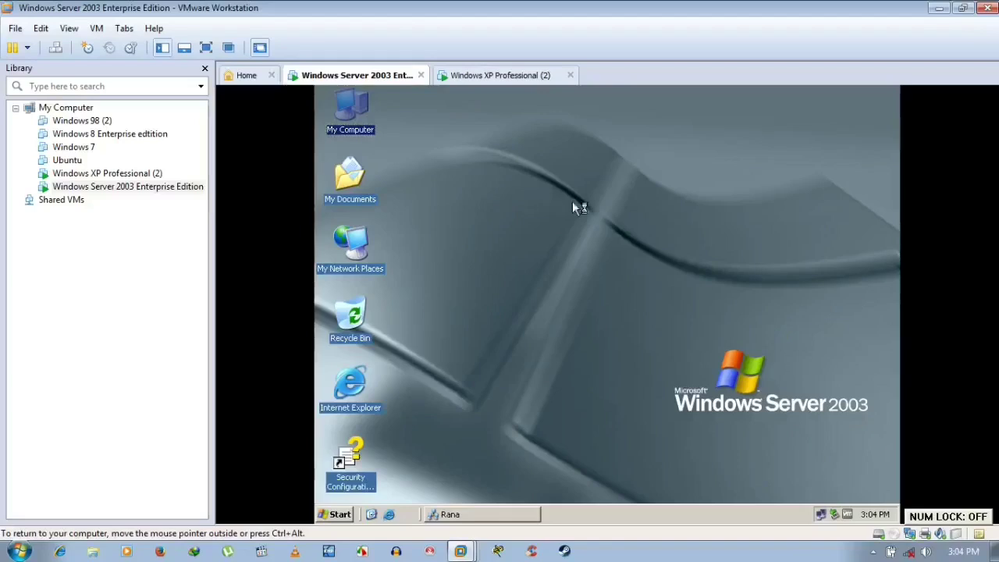
key(alt+Return)
drag(578, 158, 644, 119)
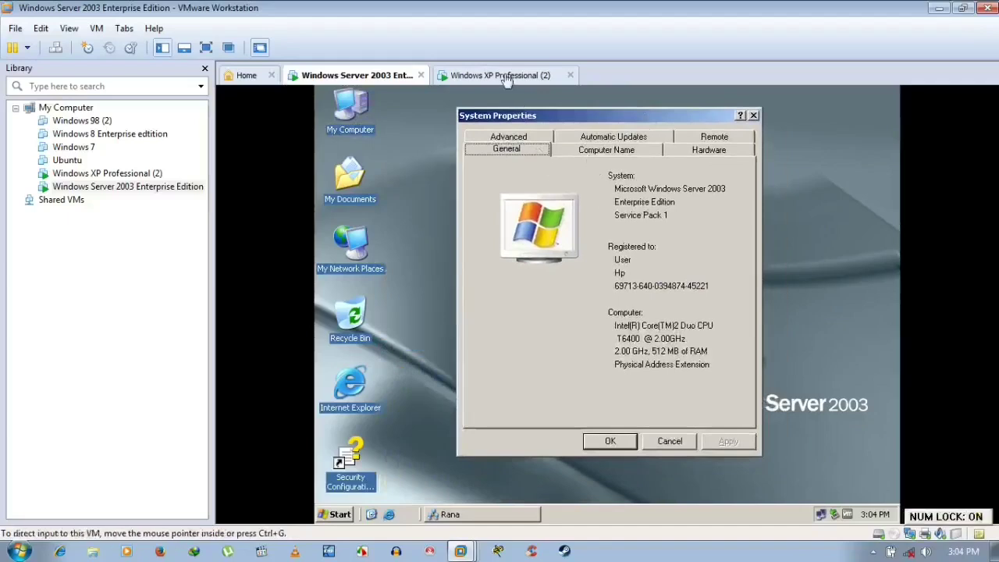
click(585, 152)
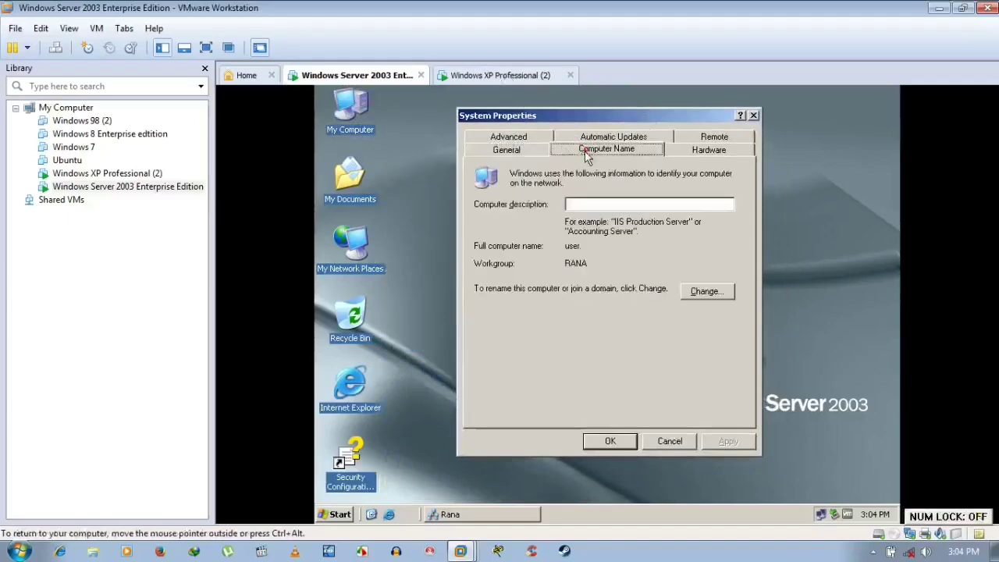
click(478, 75)
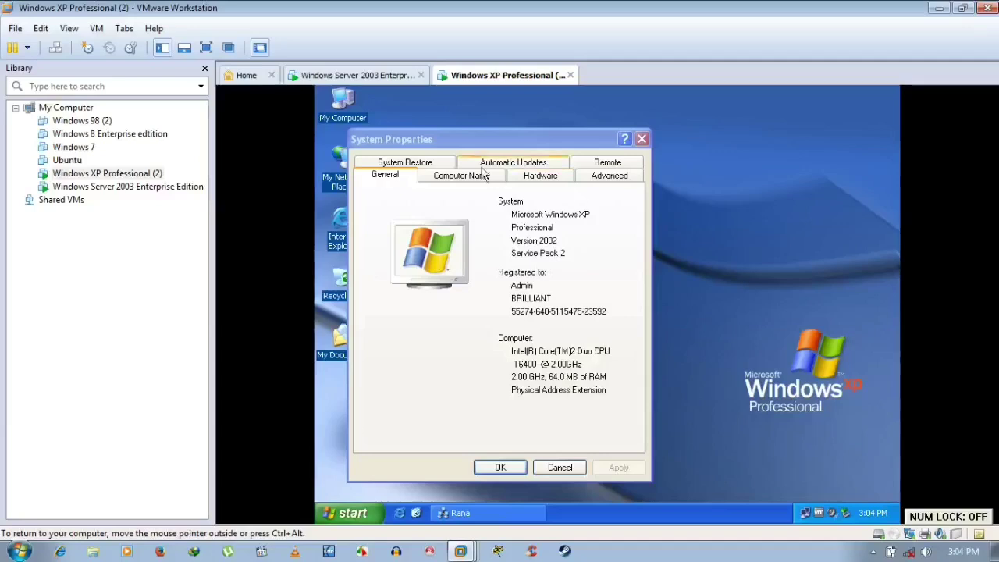
click(481, 169)
click(456, 162)
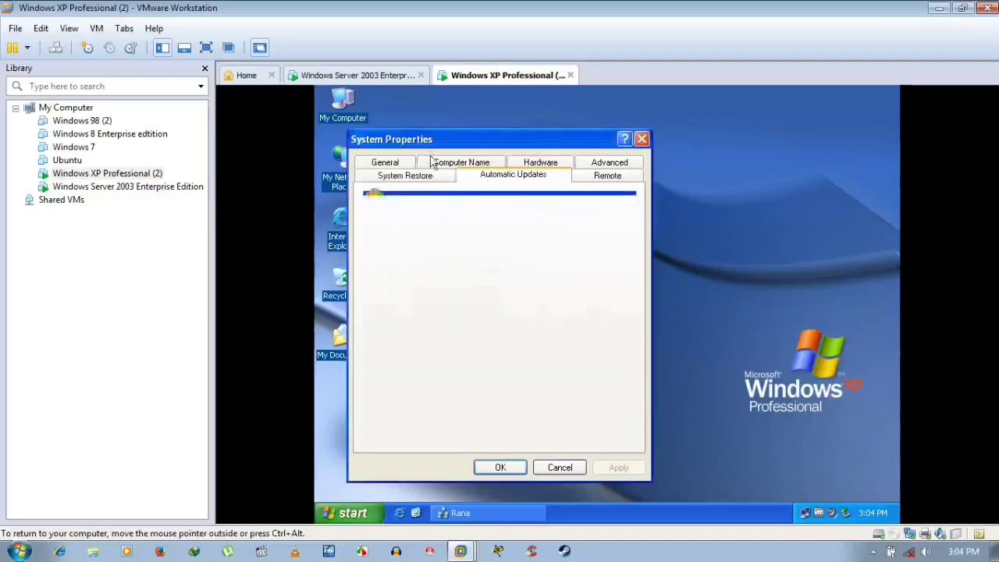
drag(586, 138, 644, 120)
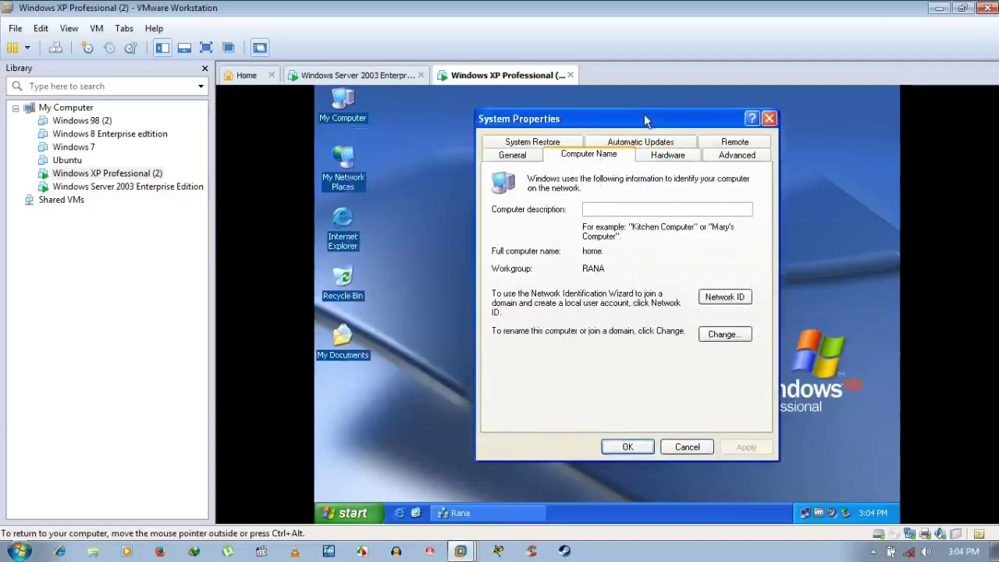
- From the server's Rana workgroup window, open the Home and User computers in turn
click(362, 76)
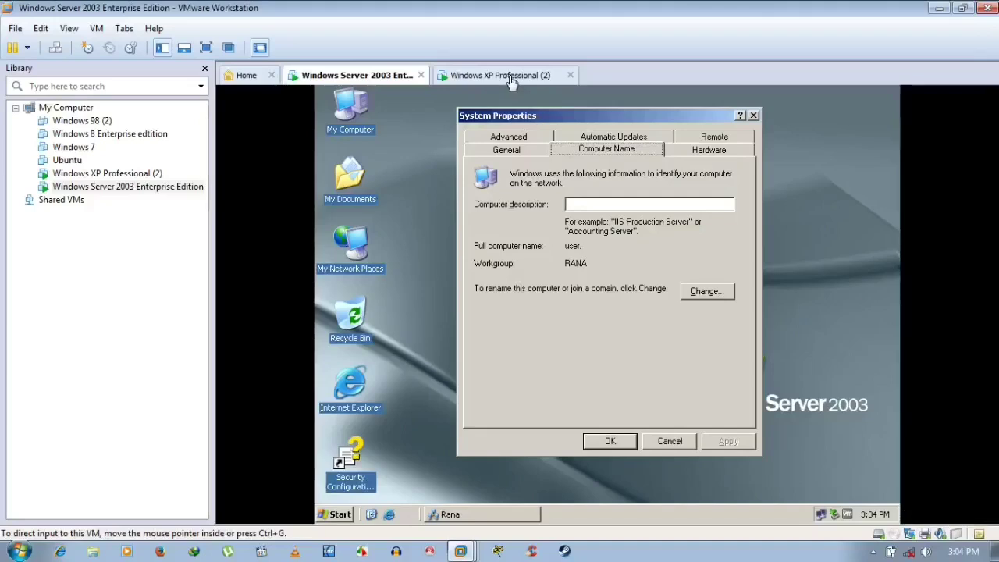
click(485, 517)
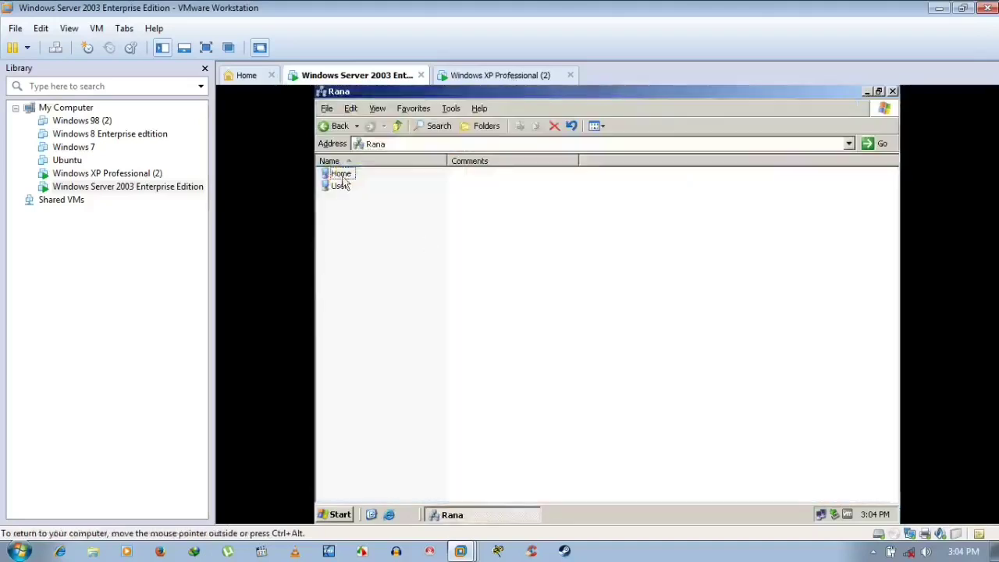
double_click(341, 174)
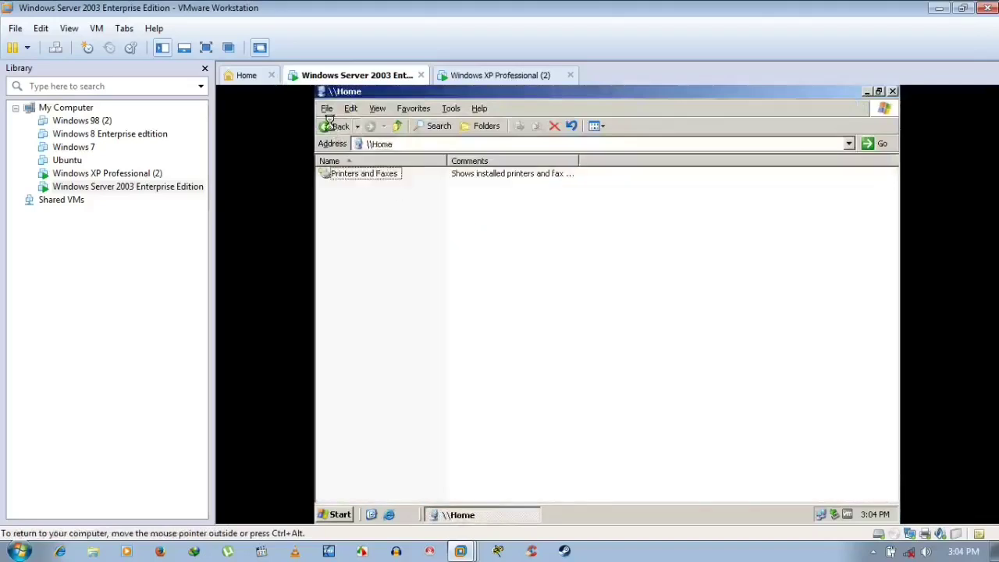
click(331, 124)
double_click(340, 188)
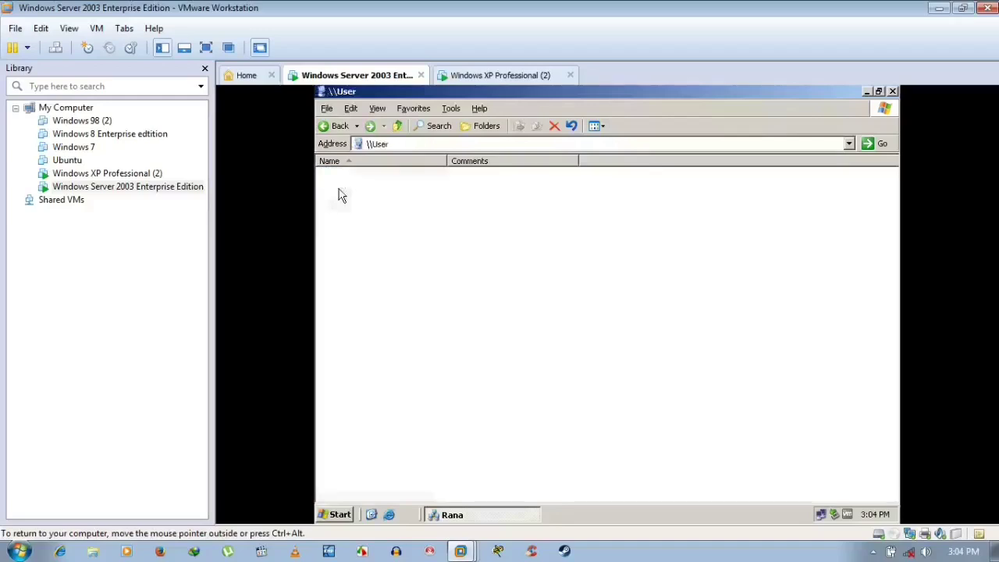
click(331, 125)
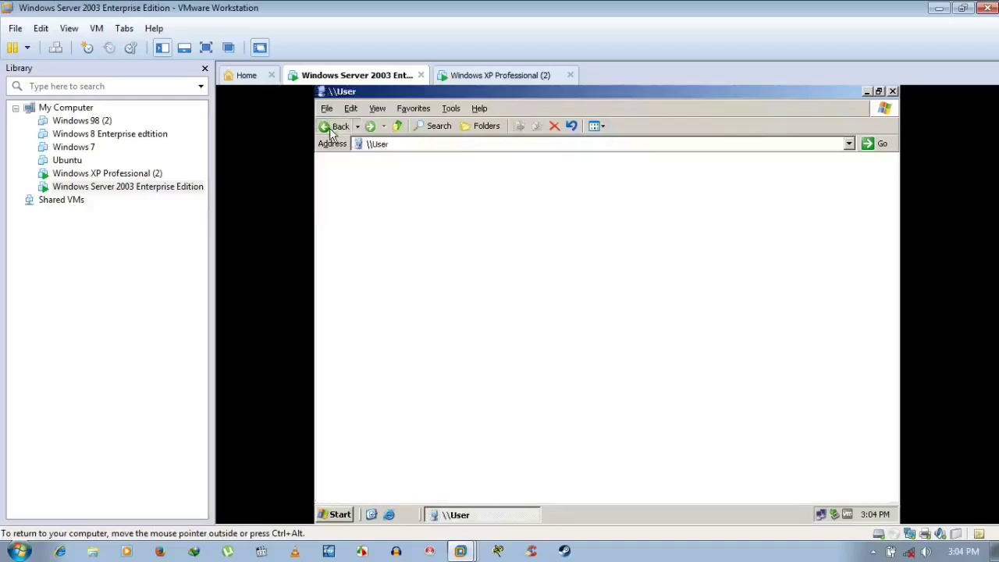
- On XP, restore the Rana workgroup window and open the User computer
click(479, 76)
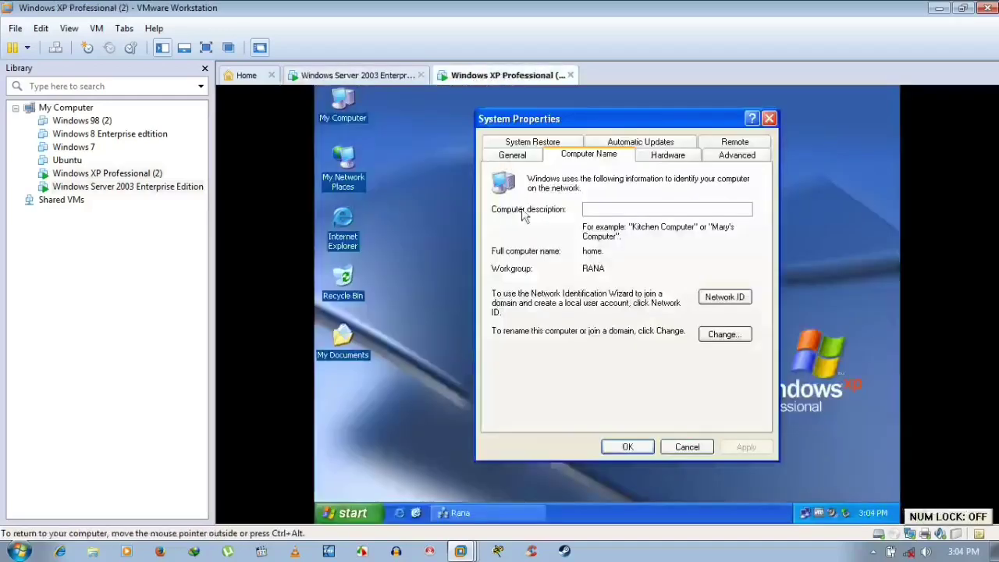
click(509, 518)
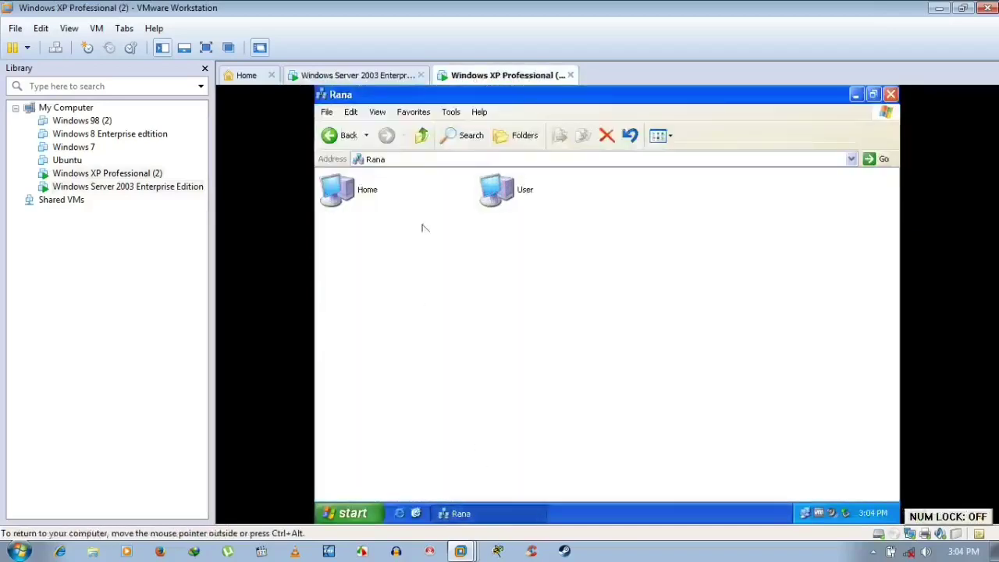
click(517, 514)
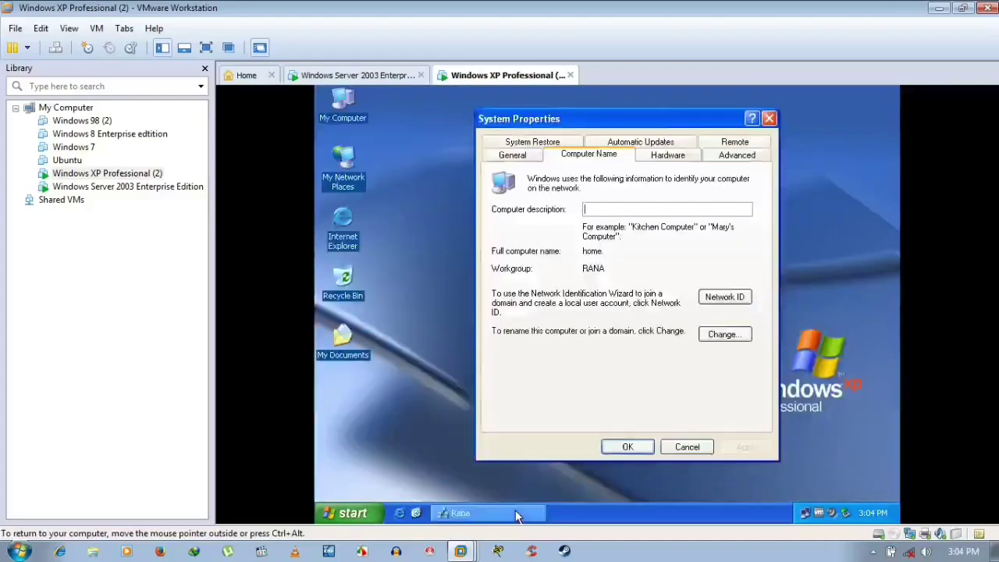
click(516, 513)
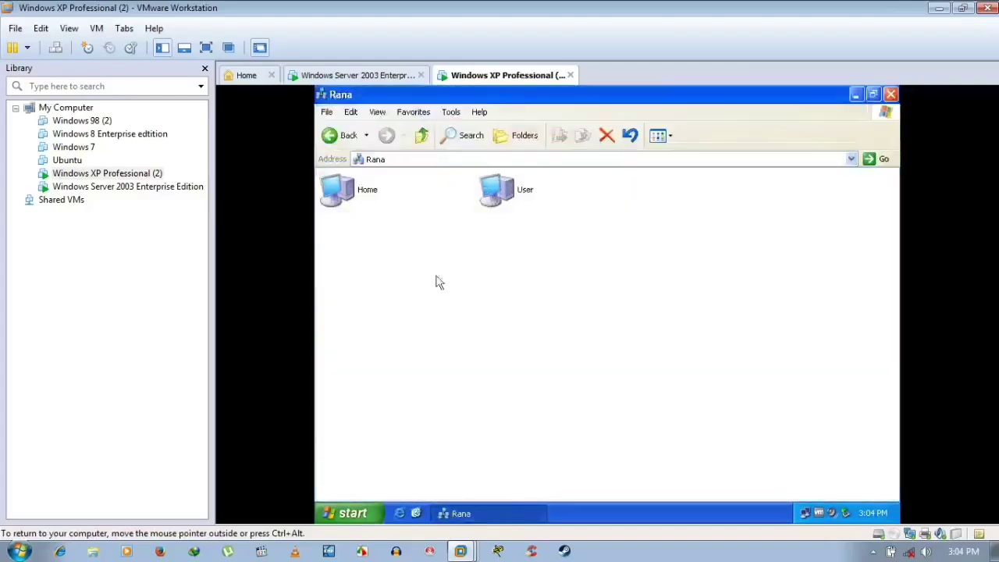
double_click(495, 191)
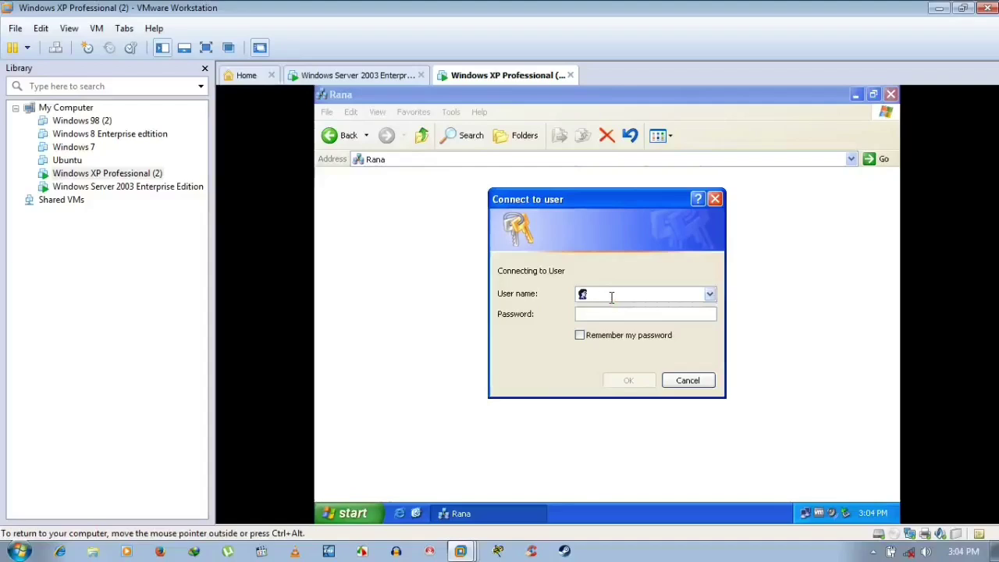
- Log in to User as administrator with its password, then close the \\User window listing Scheduled Tasks
click(375, 78)
click(464, 78)
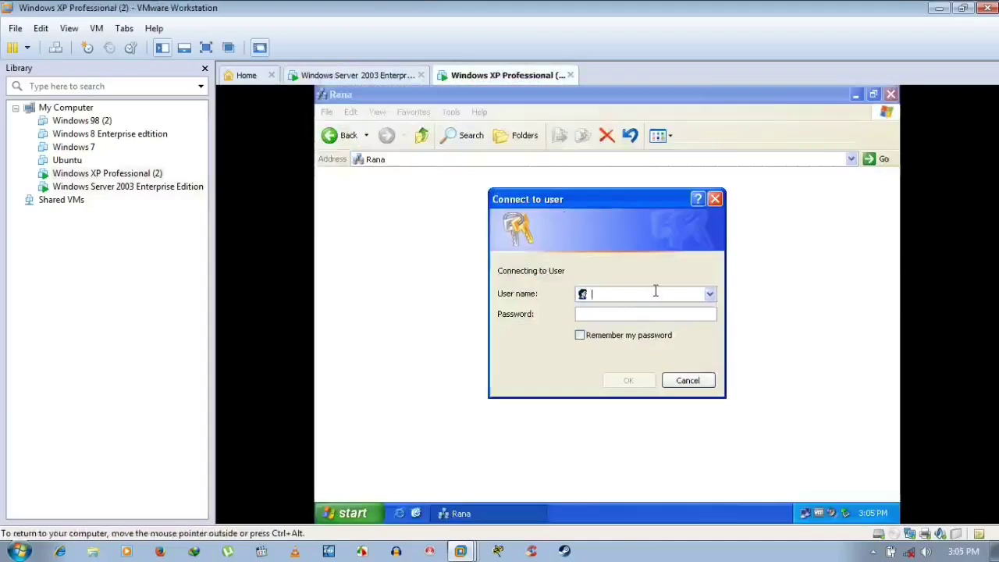
text(adminis)
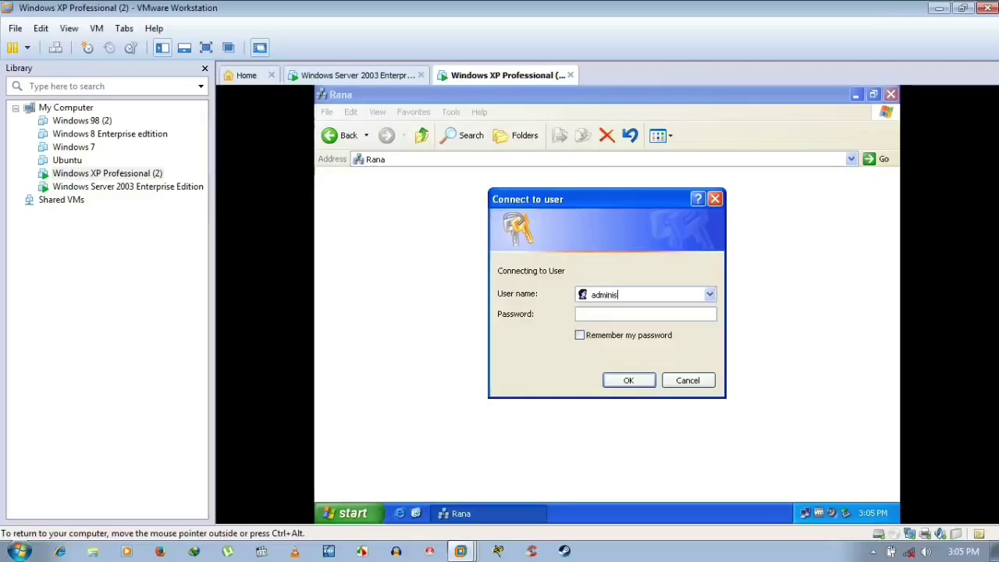
text(trator********)
key(Return)
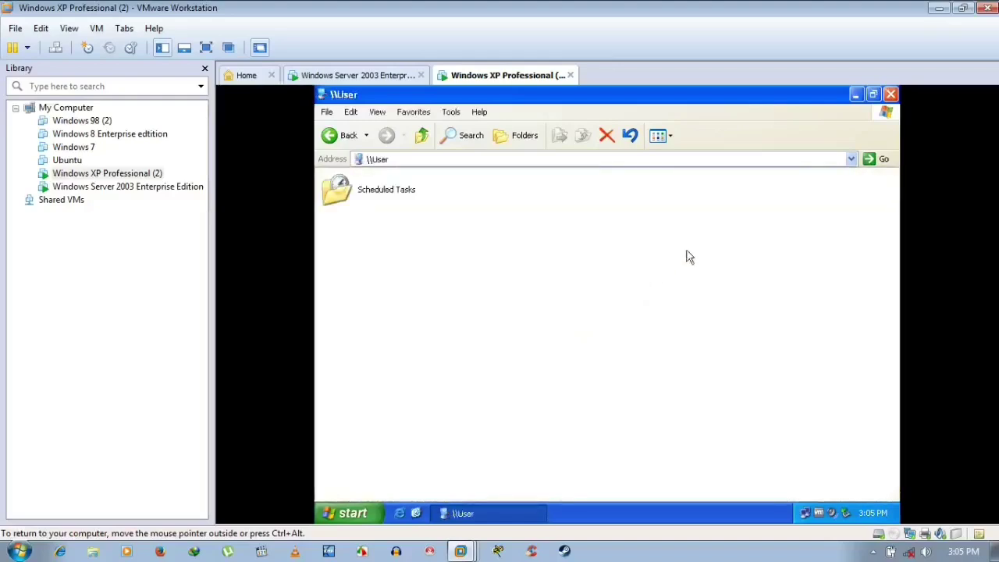
click(890, 94)
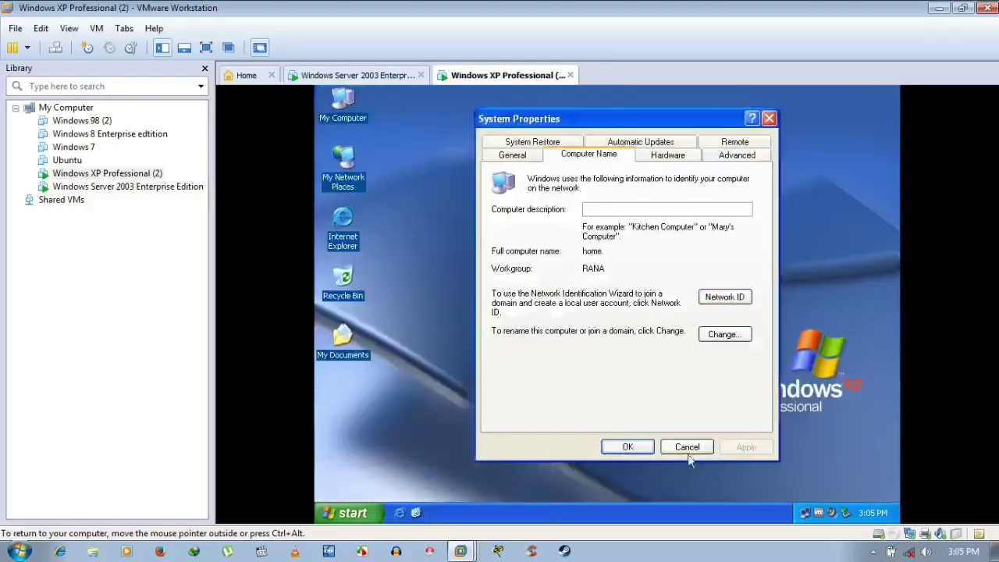
- On XP, cancel System Properties, browse Entire Network to Rana > User, close it, then focus the server
click(693, 448)
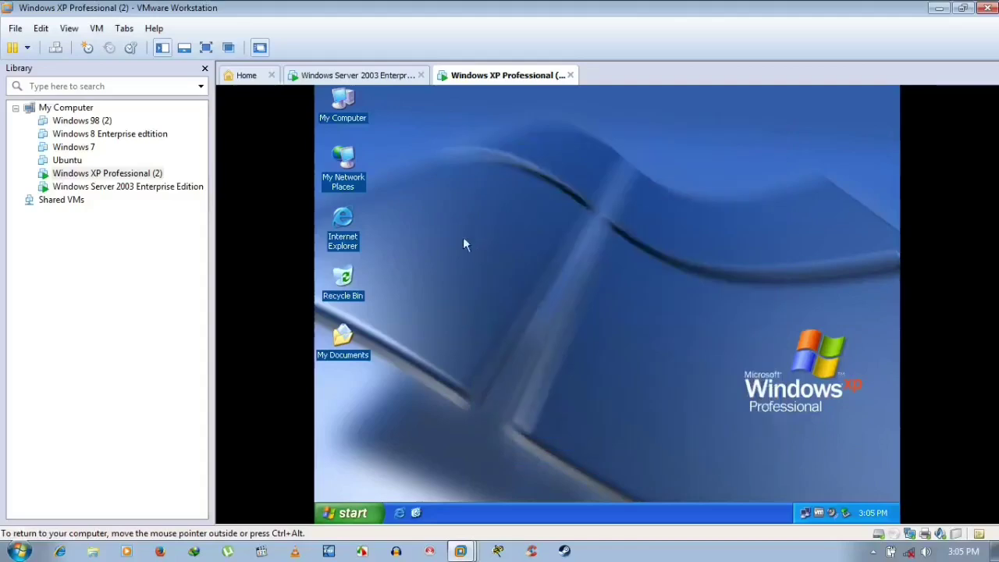
double_click(339, 173)
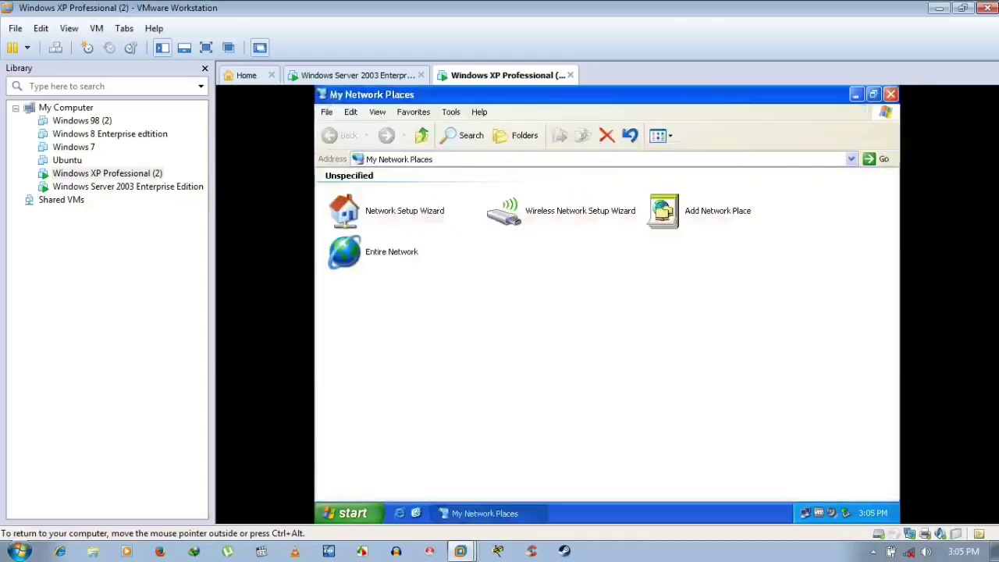
click(386, 254)
double_click(386, 253)
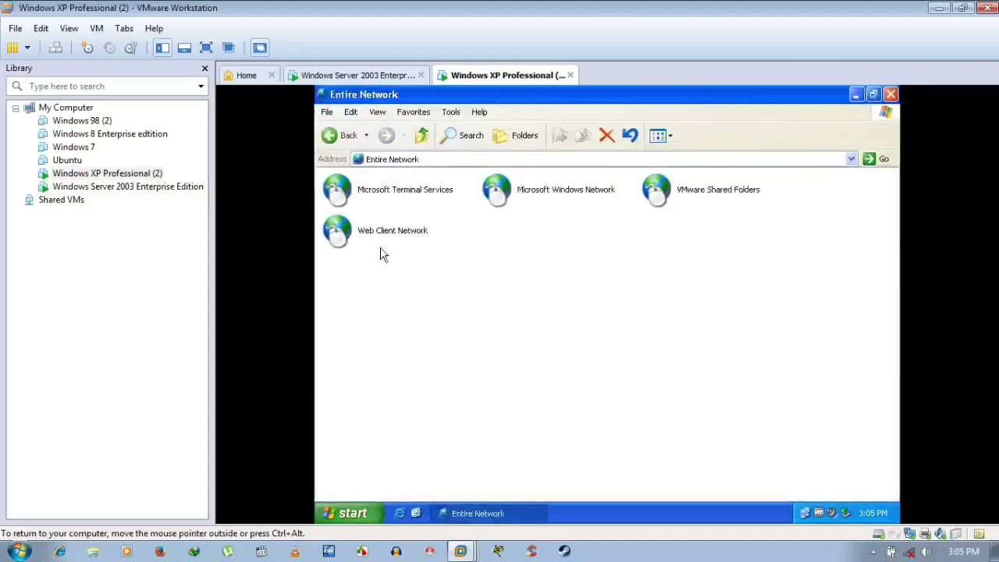
double_click(524, 203)
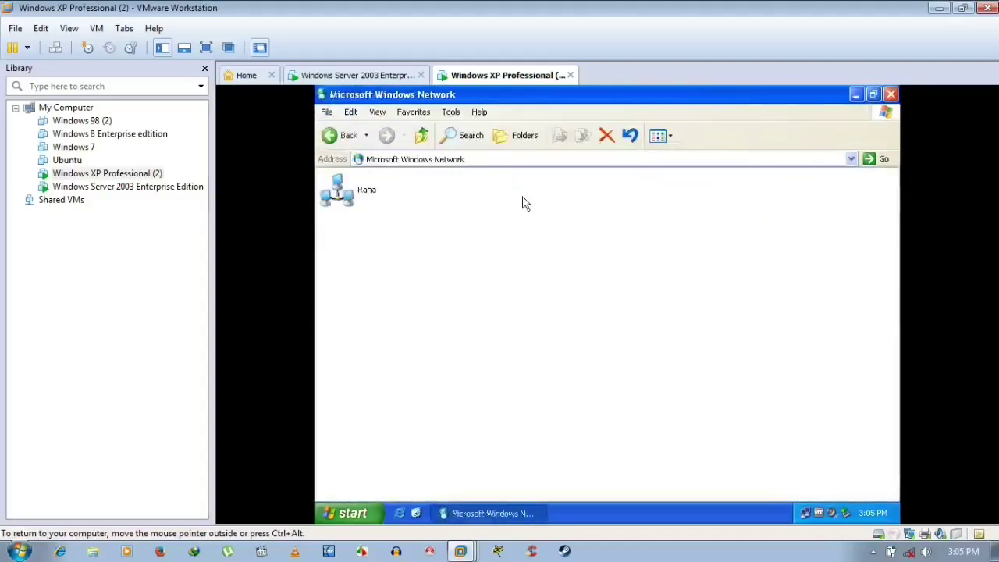
click(332, 207)
double_click(332, 205)
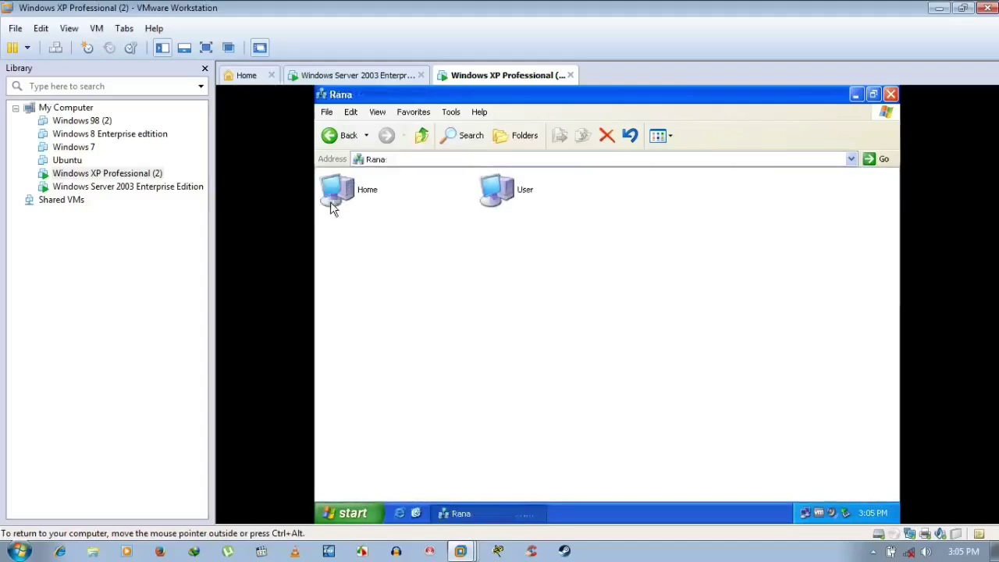
double_click(518, 194)
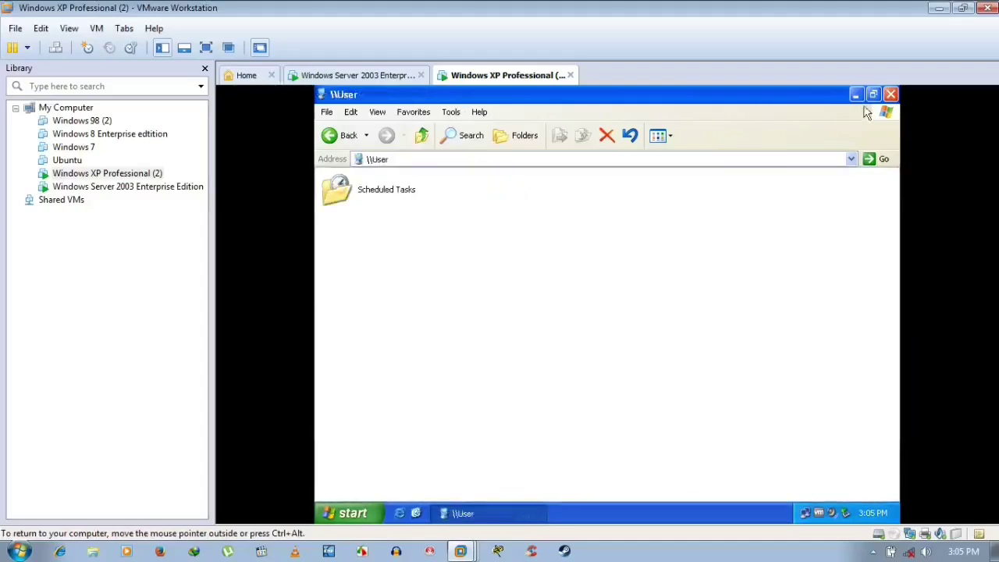
click(889, 95)
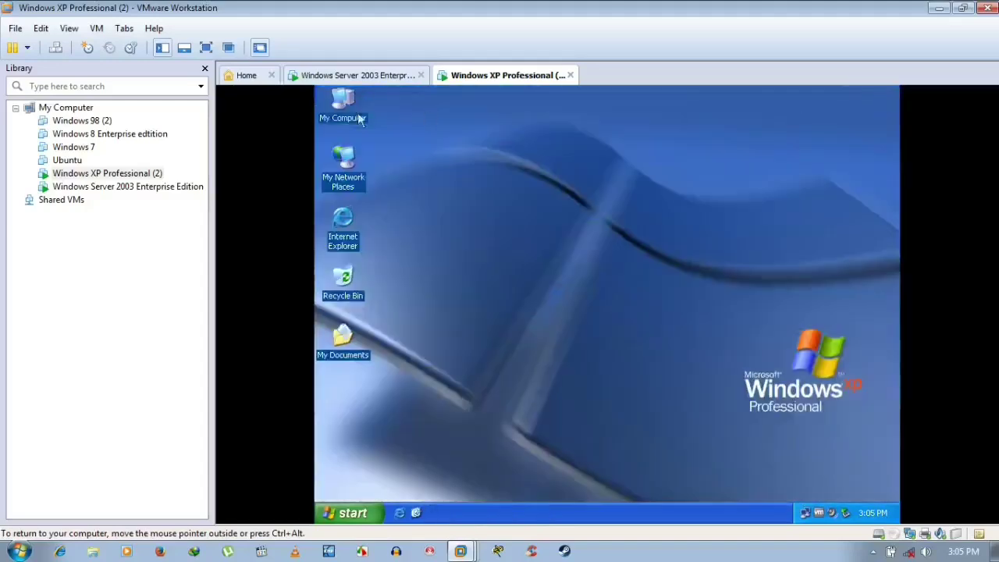
click(356, 75)
click(509, 214)
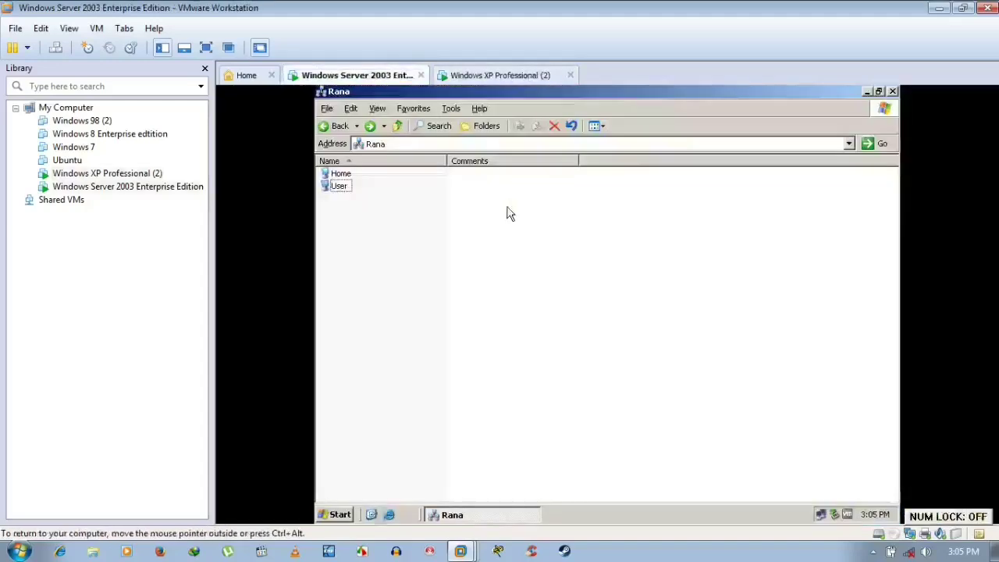
- On the server, open \\Home showing Printers and Faxes, close it, cancel System Properties, refresh, and return to XP
click(344, 172)
double_click(343, 172)
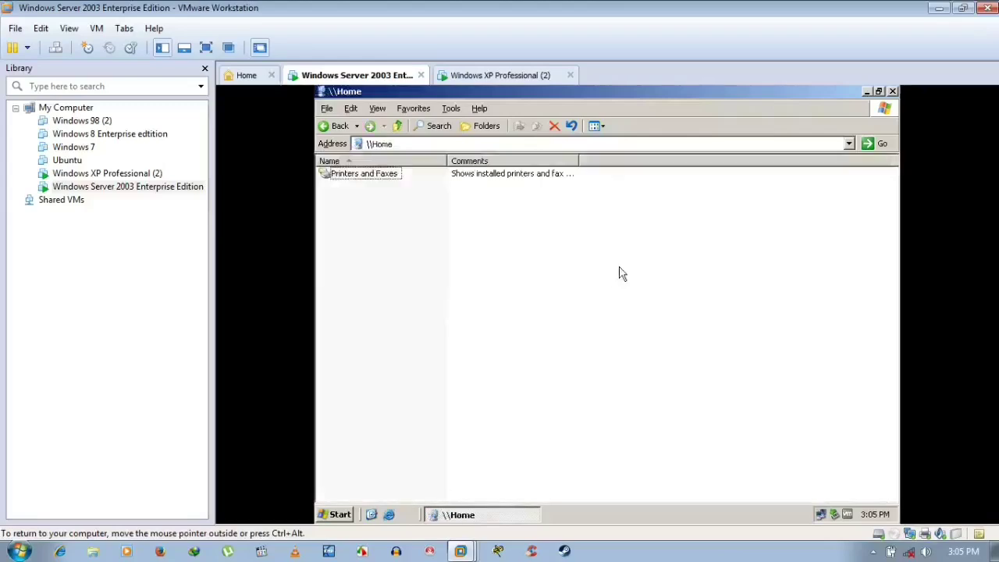
click(892, 91)
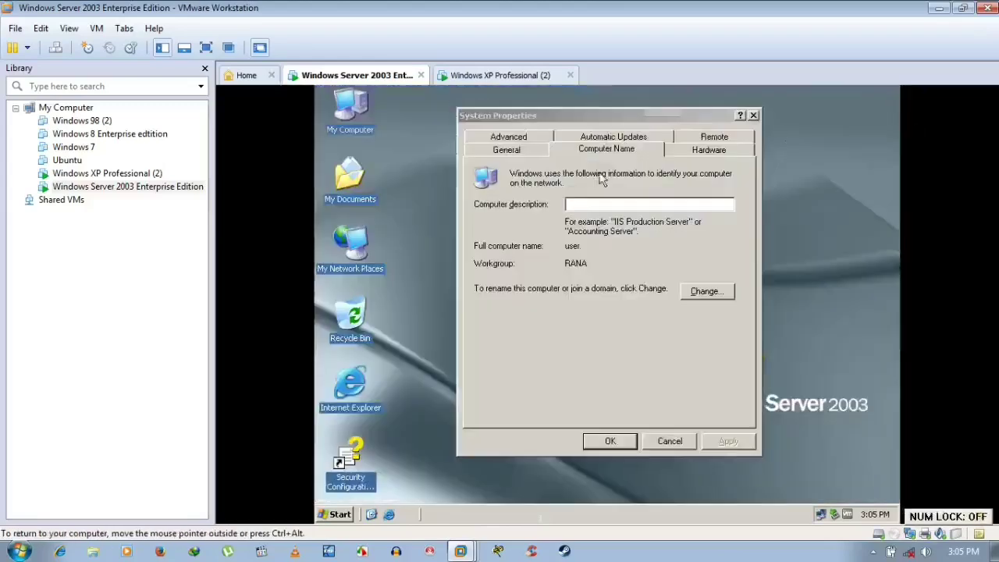
click(652, 444)
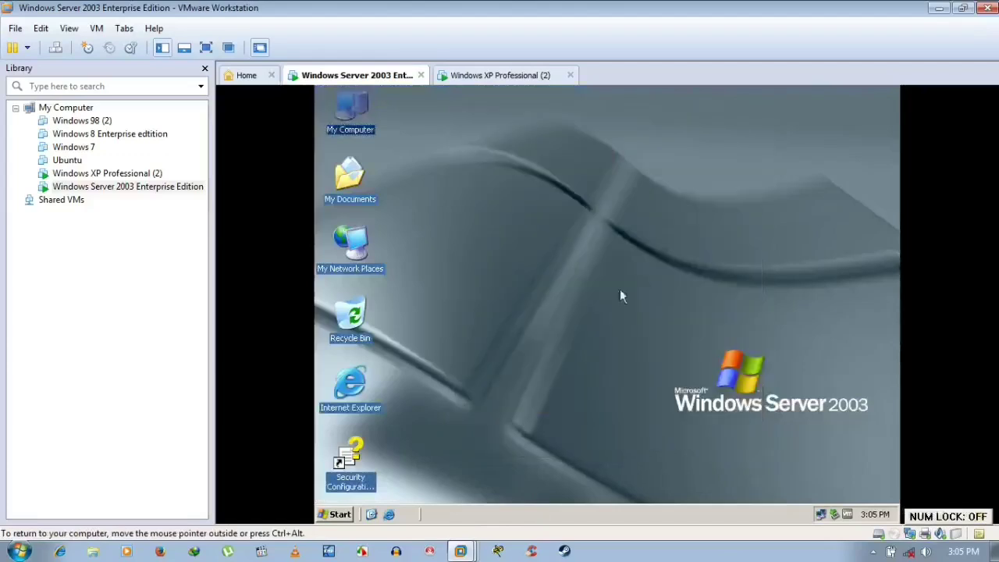
right_click(622, 260)
click(654, 281)
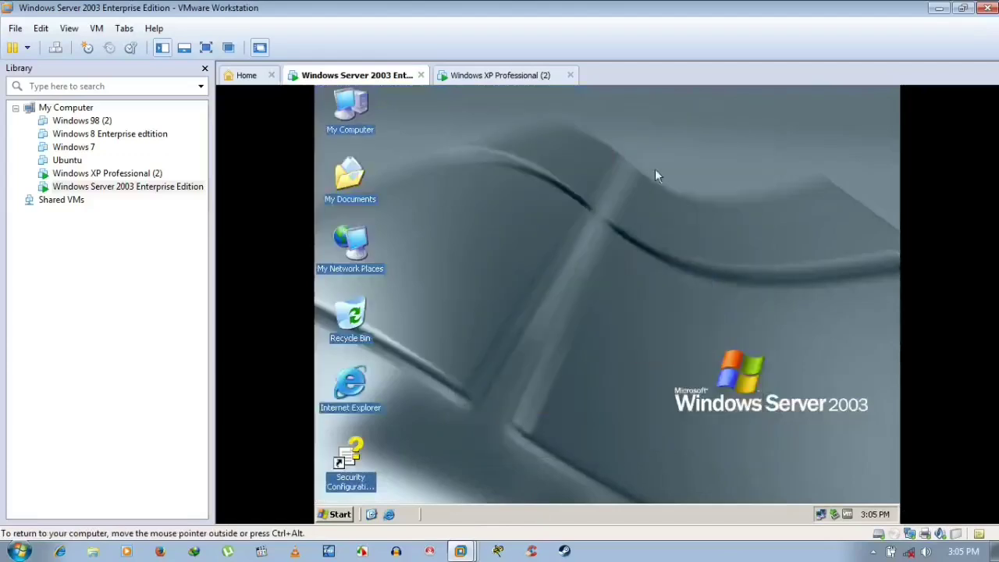
click(518, 79)
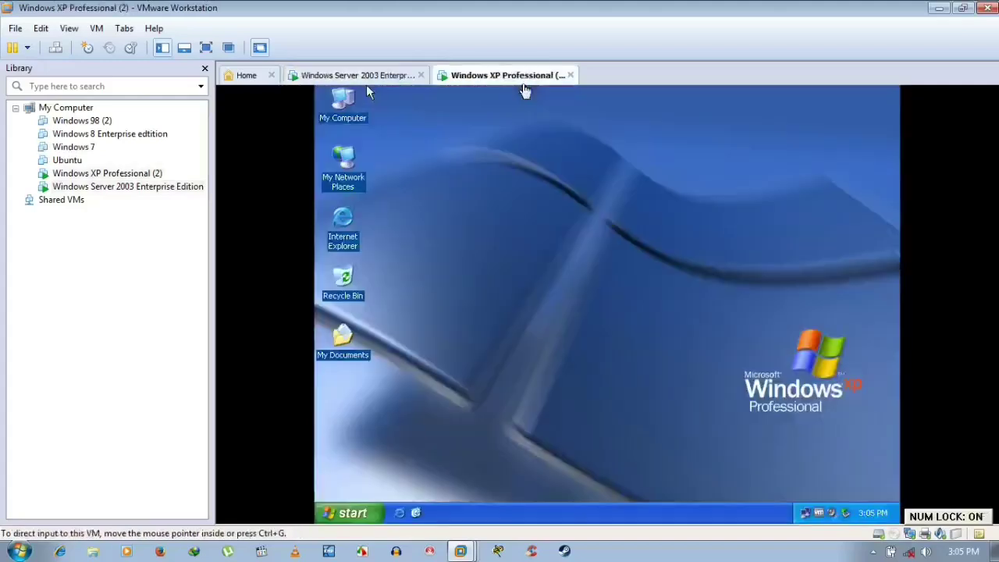
- Refresh the Windows XP guest desktop
right_click(533, 189)
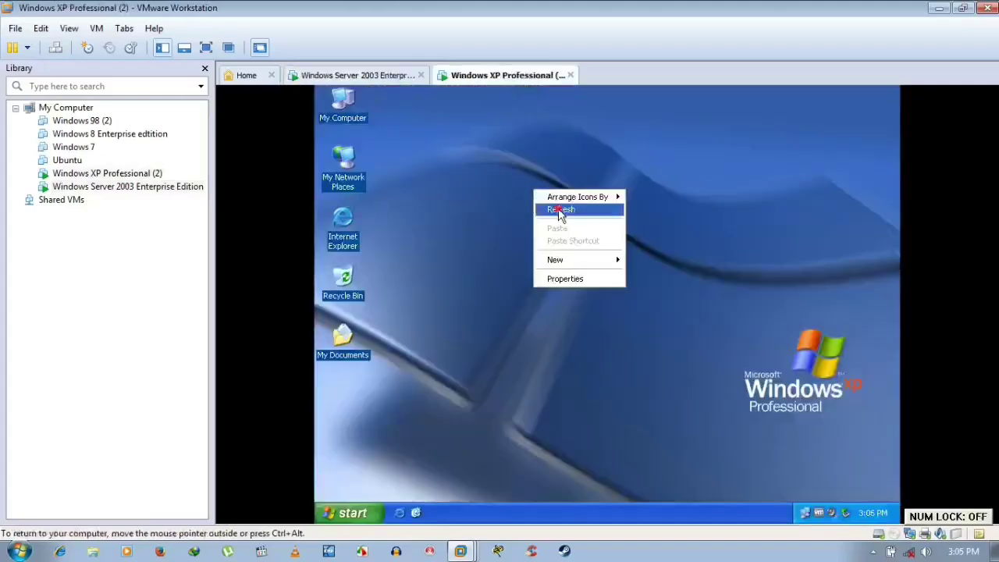
click(558, 208)
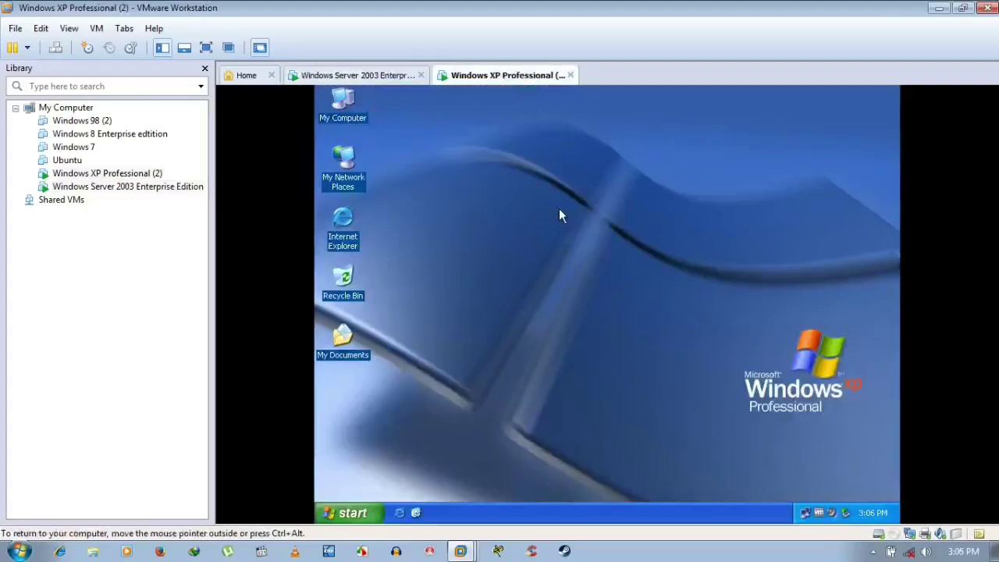
click(375, 75)
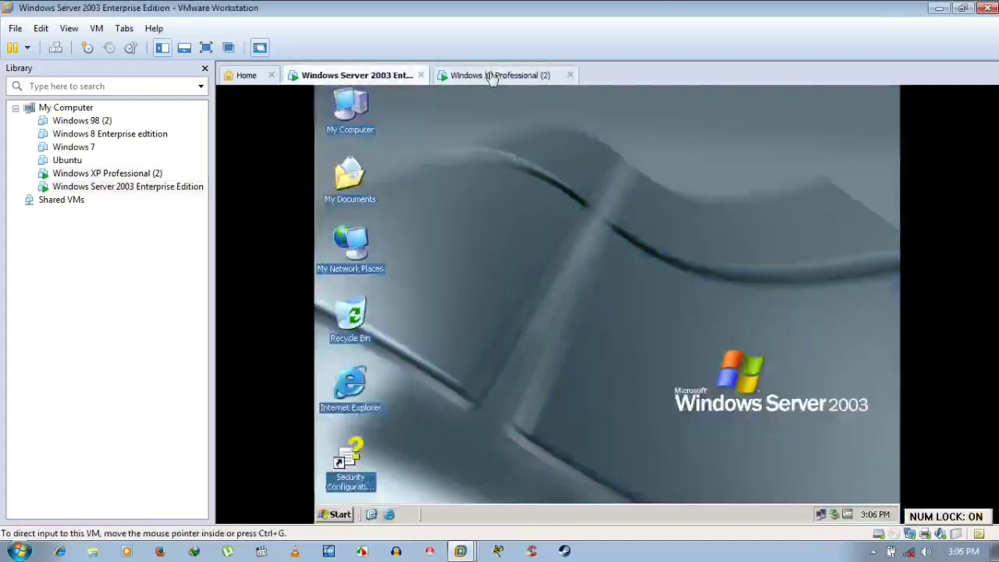
click(492, 77)
- Refresh the Server 2003 desktop twice, briefly checking the XP tab in between
click(383, 74)
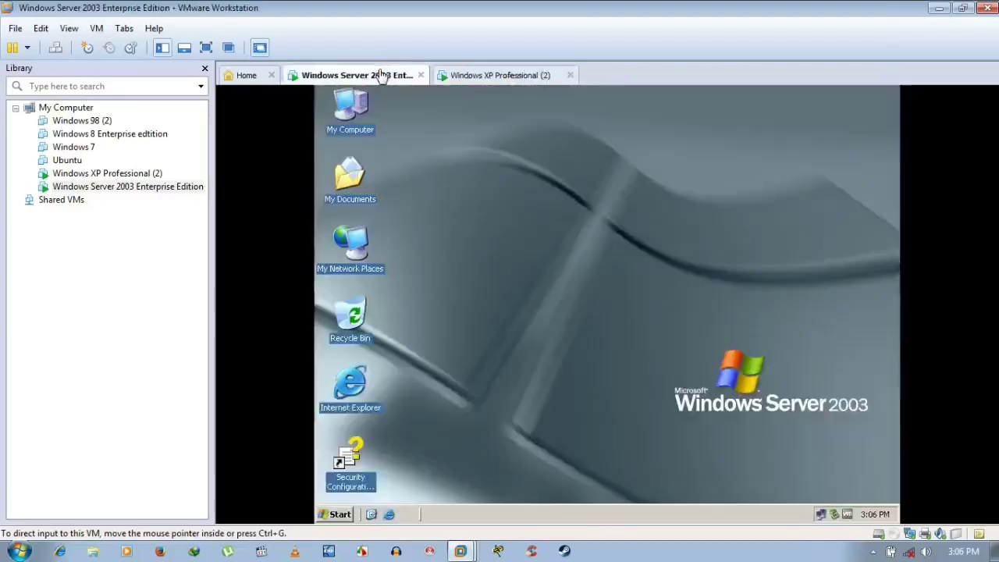
right_click(533, 167)
click(554, 184)
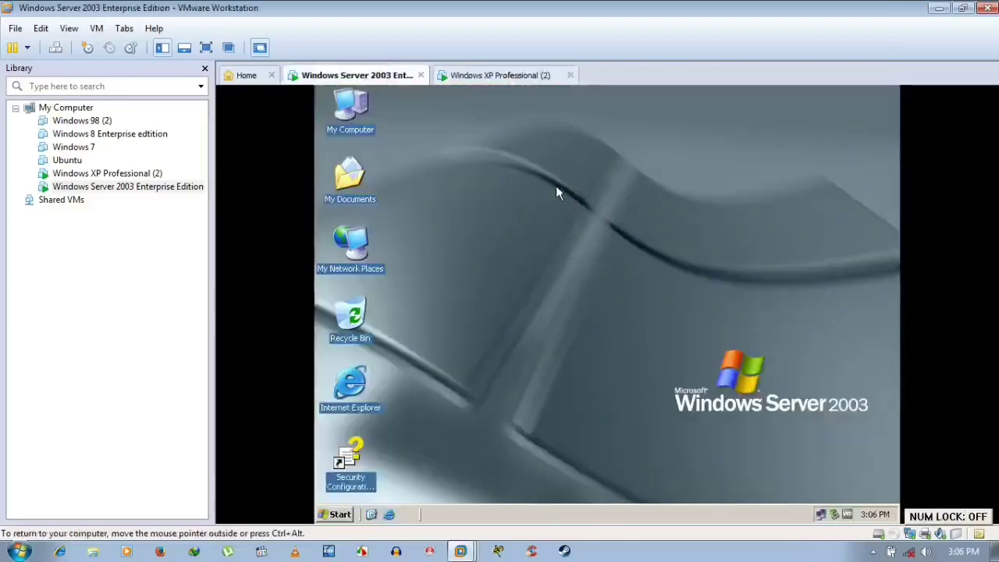
click(524, 75)
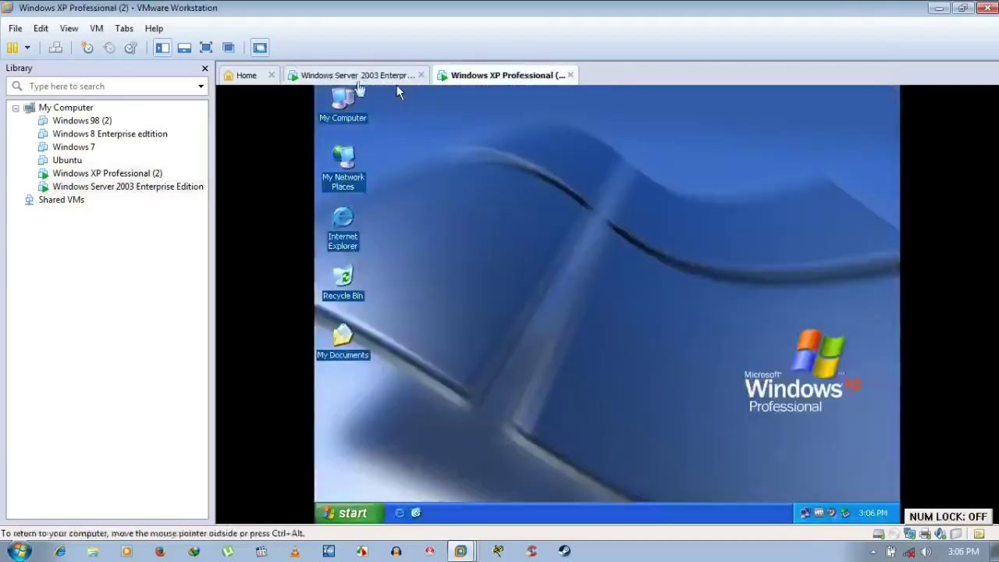
click(364, 76)
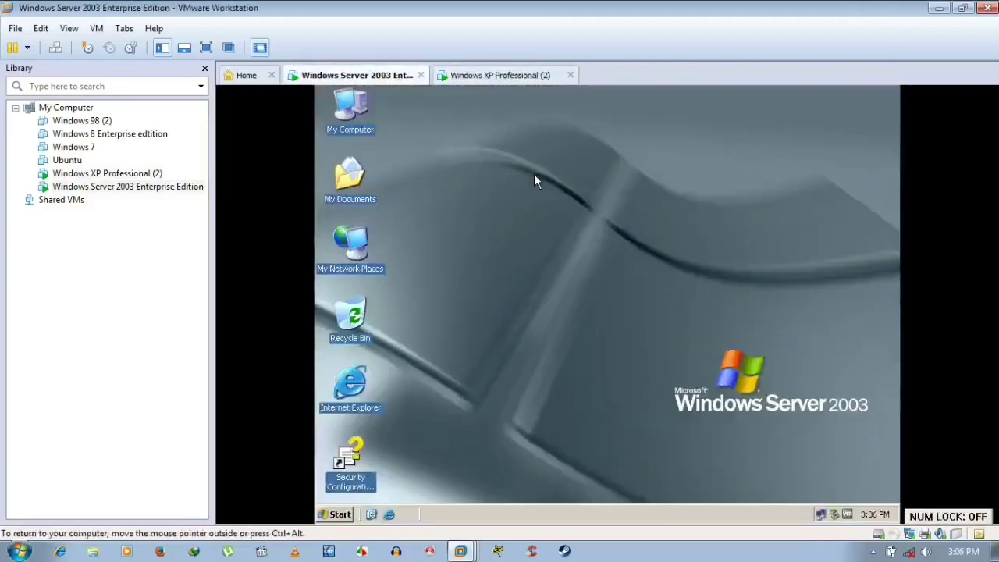
right_click(534, 174)
click(558, 195)
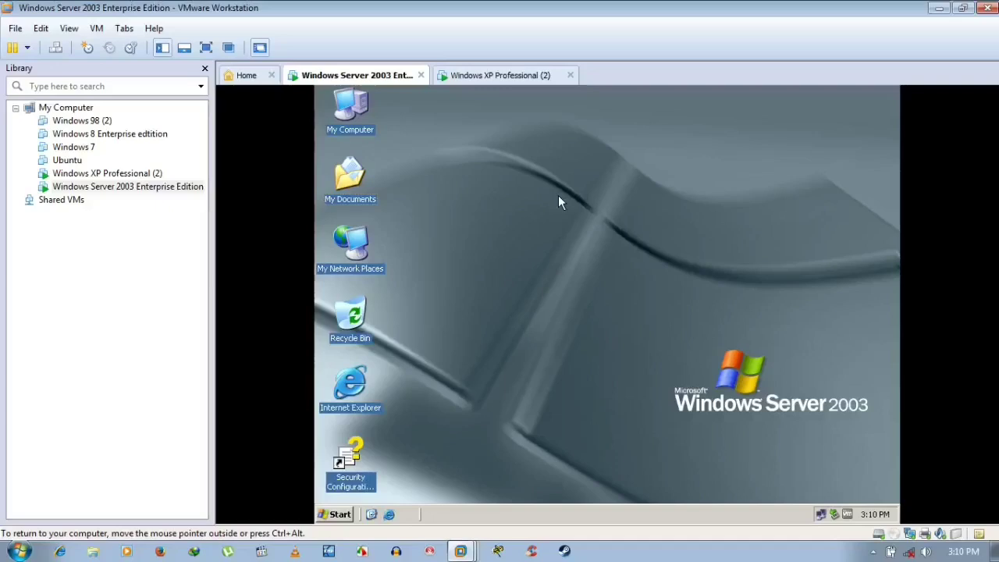
- Glance at the XP tab, then refresh the Server 2003 desktop twice
click(485, 76)
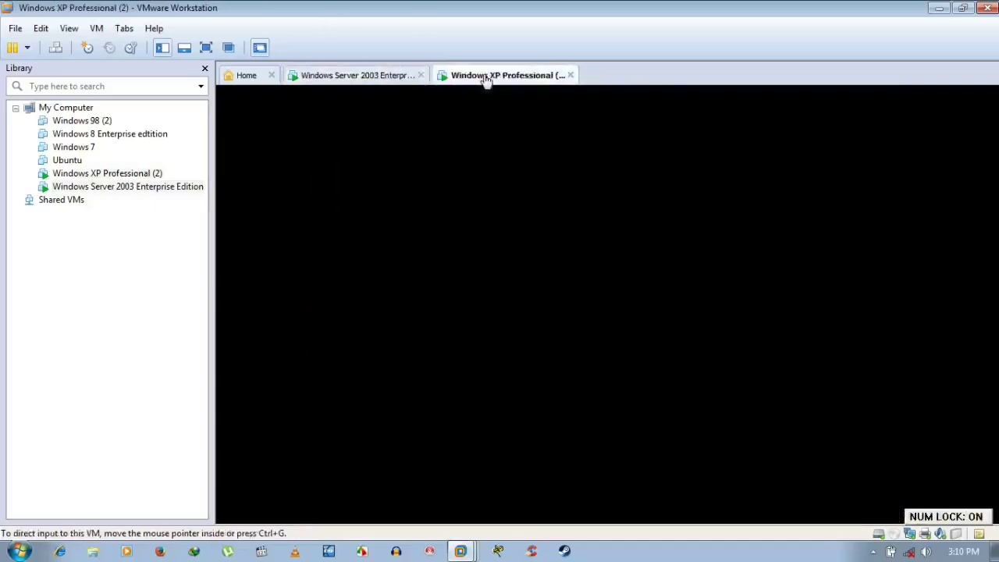
click(391, 75)
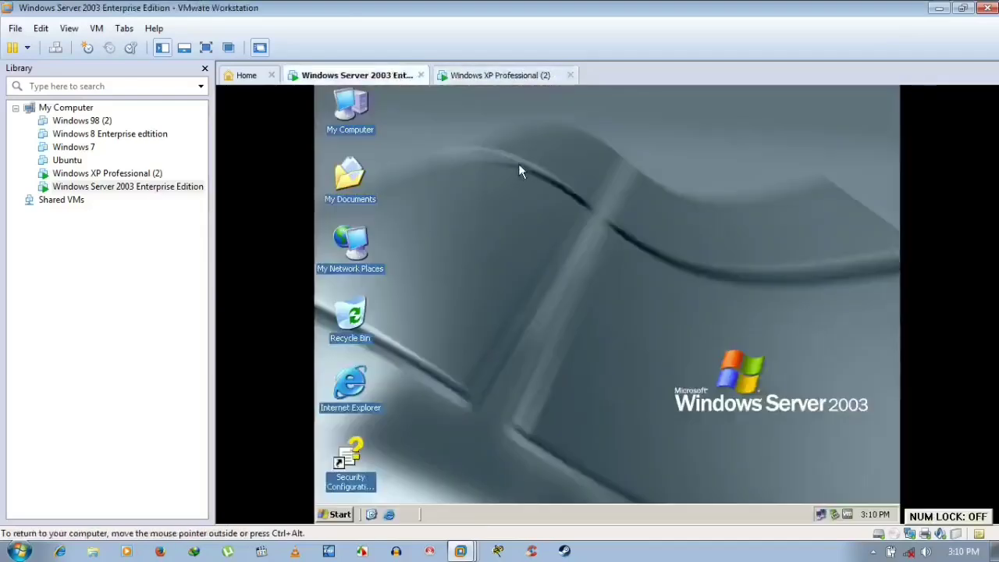
right_click(518, 171)
click(546, 187)
right_click(548, 190)
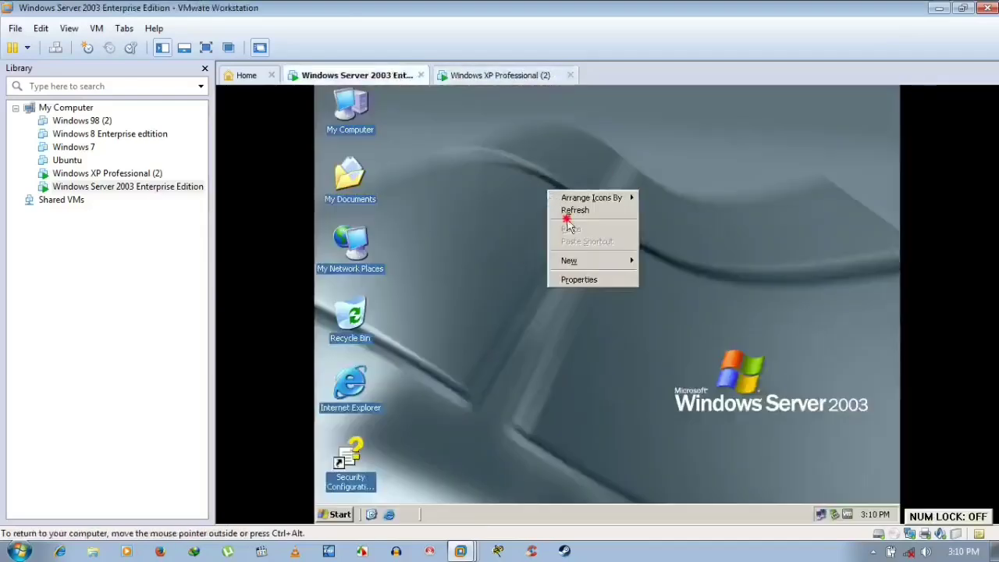
click(574, 209)
- Refresh the XP client's desktop and go back to the Server 2003 machine
click(500, 75)
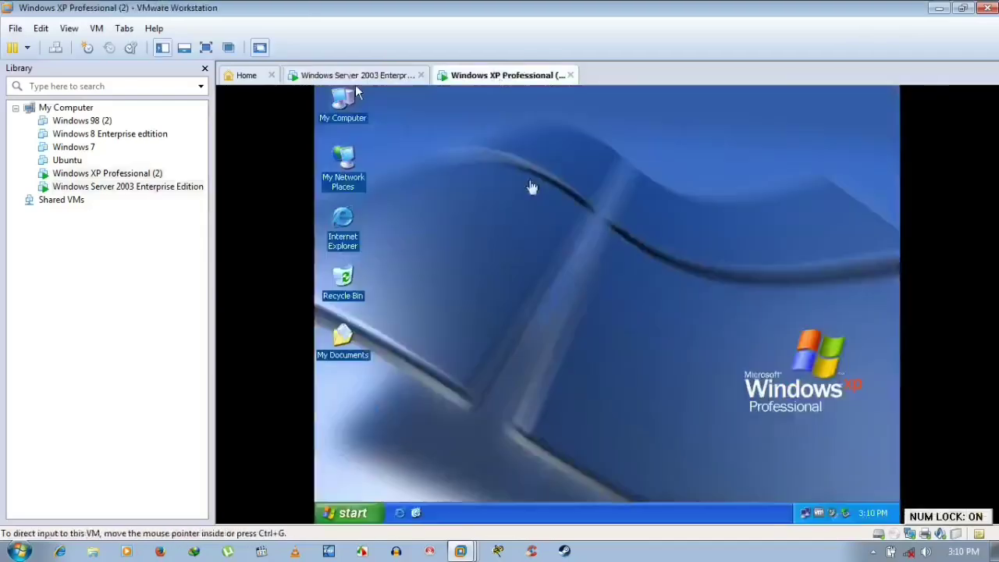
right_click(544, 214)
click(572, 232)
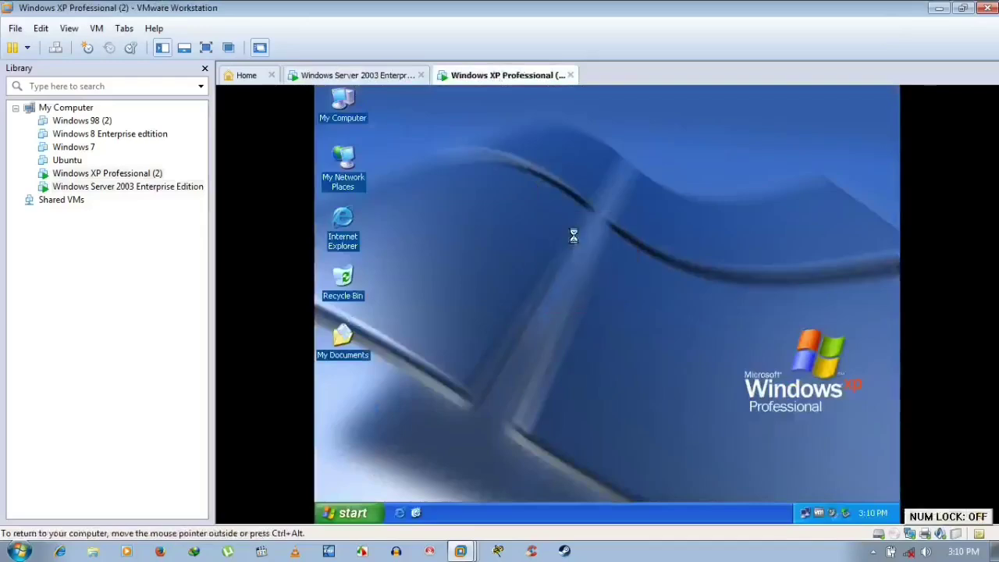
click(384, 83)
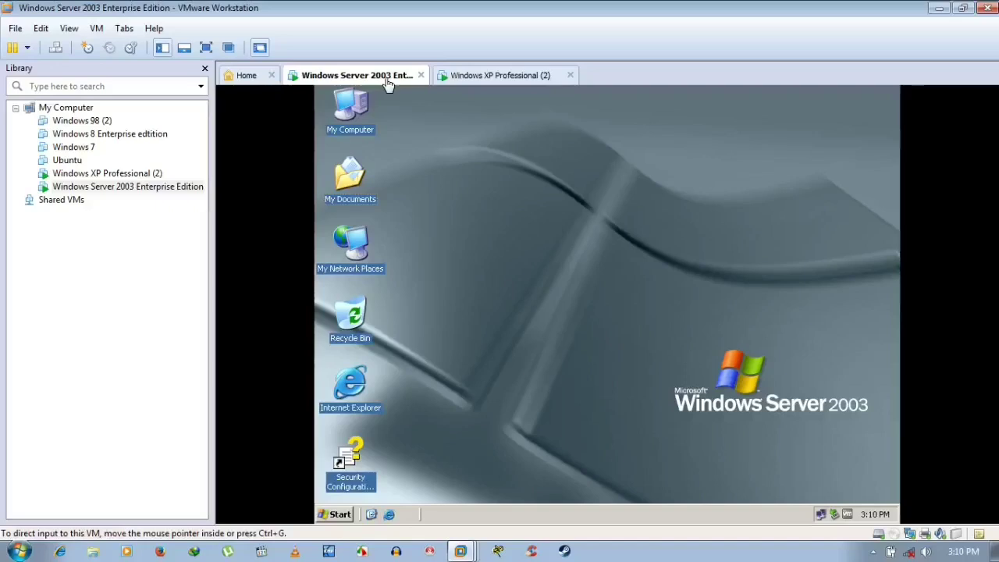
- Refresh the Server 2003 desktop repeatedly, eight times in a row
right_click(571, 169)
click(587, 189)
right_click(531, 170)
click(553, 190)
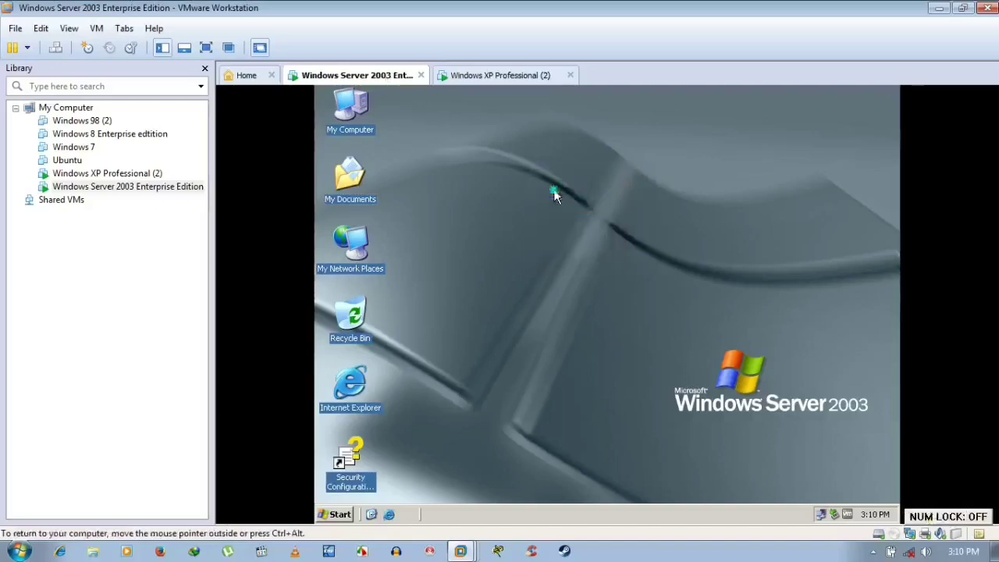
right_click(554, 195)
click(581, 210)
right_click(581, 212)
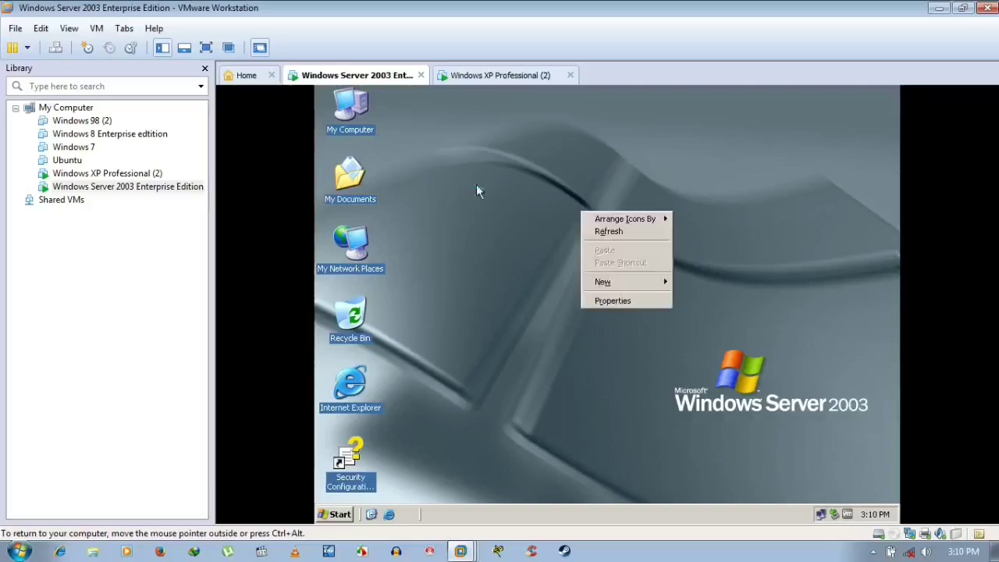
click(613, 231)
right_click(568, 202)
click(602, 221)
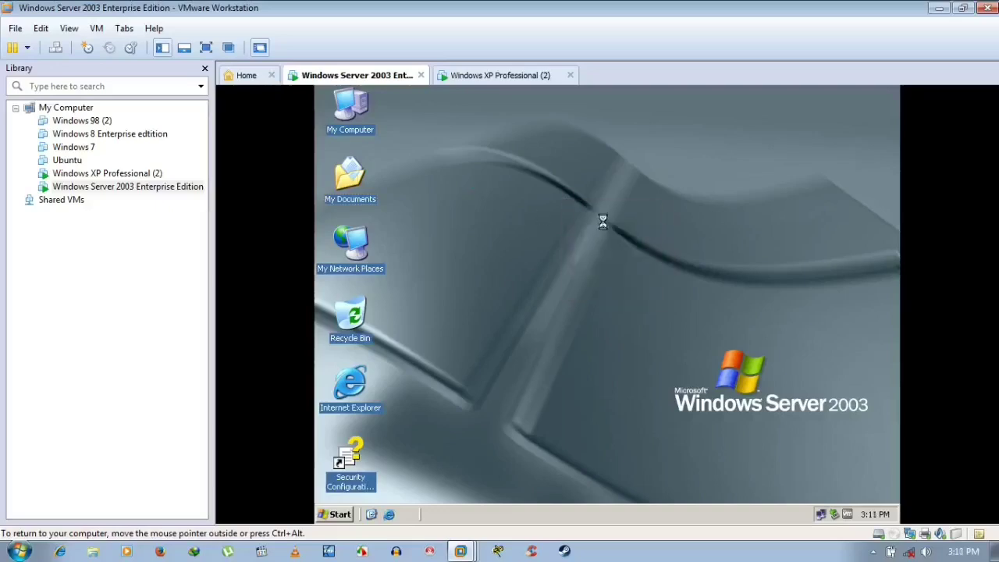
right_click(525, 160)
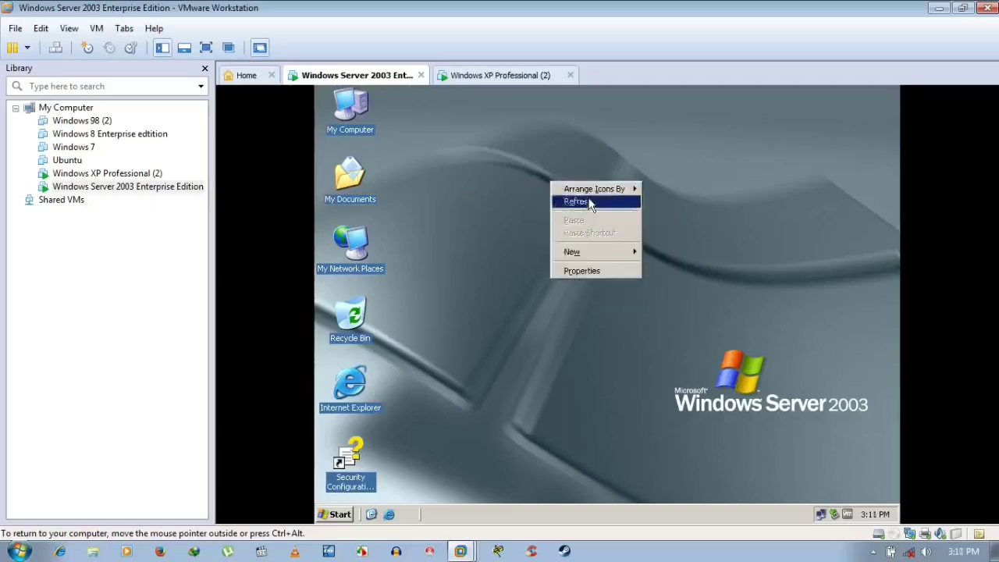
click(582, 200)
right_click(519, 156)
click(555, 178)
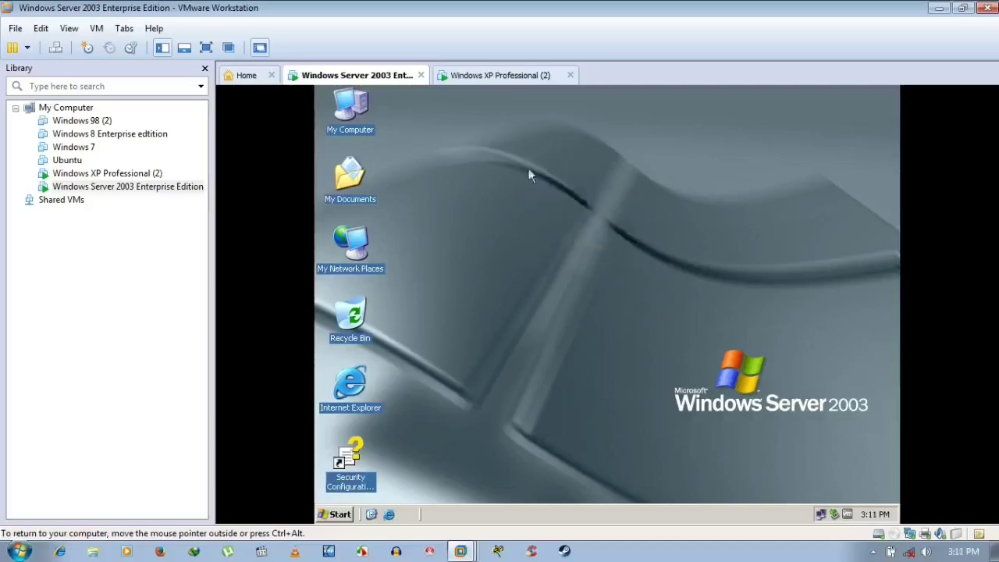
right_click(518, 160)
click(536, 179)
- Refresh the server desktop, give the server guest input control, and open its Run box with Win+R
right_click(512, 146)
click(538, 168)
click(873, 553)
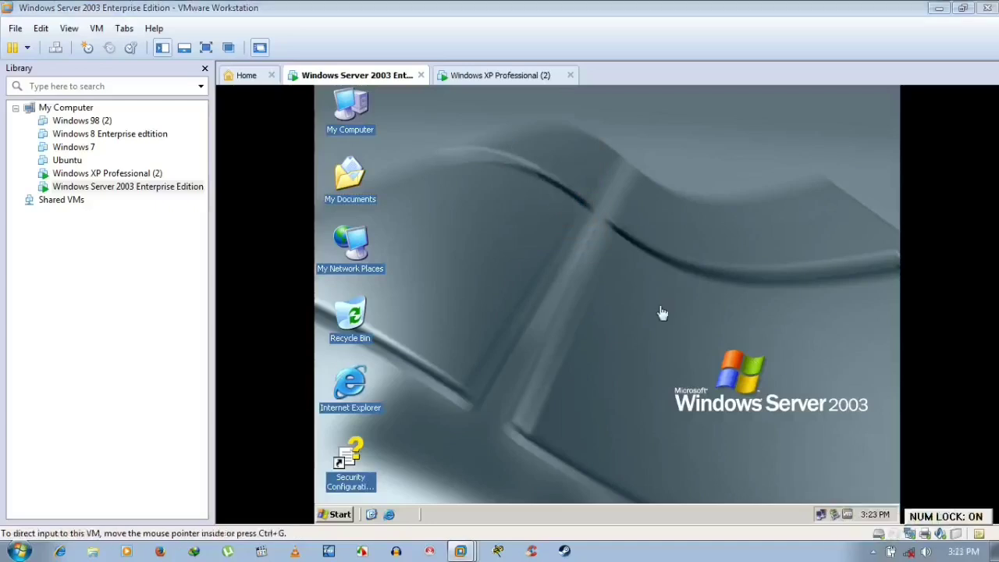
click(660, 312)
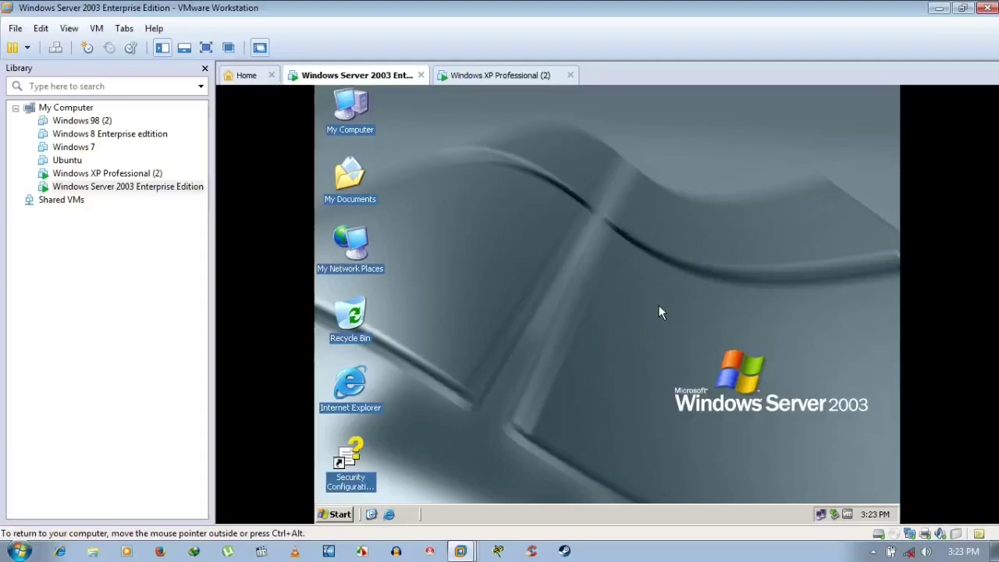
key(super+r)
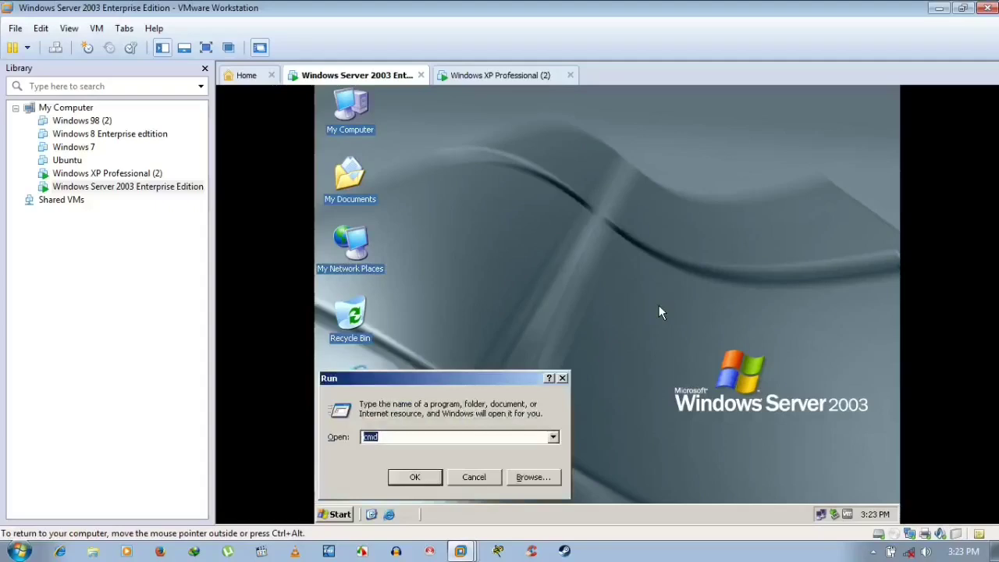
- Enter dcpromo in the Run box, then cancel it without running
key(BackSpace)
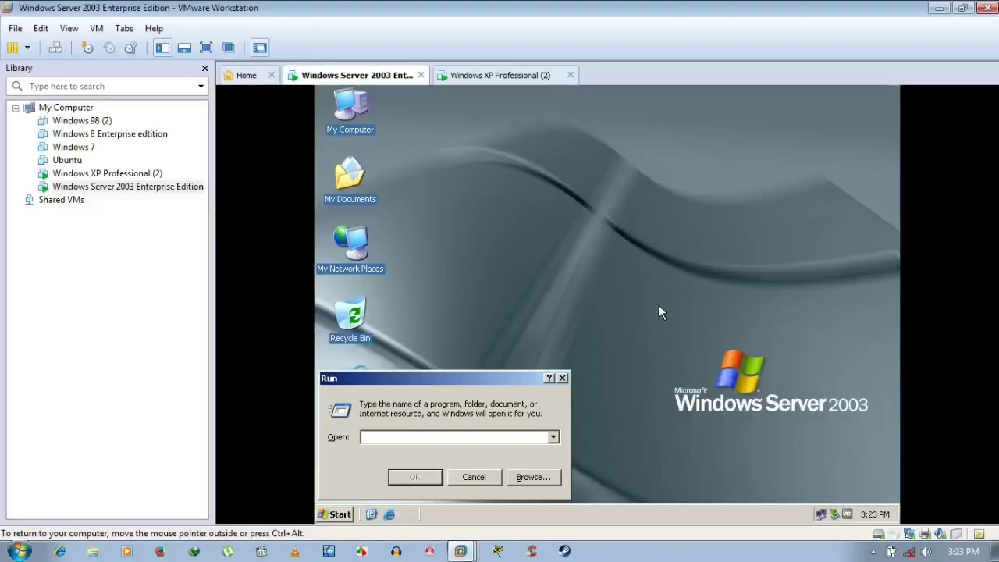
text(dcpromo)
click(478, 480)
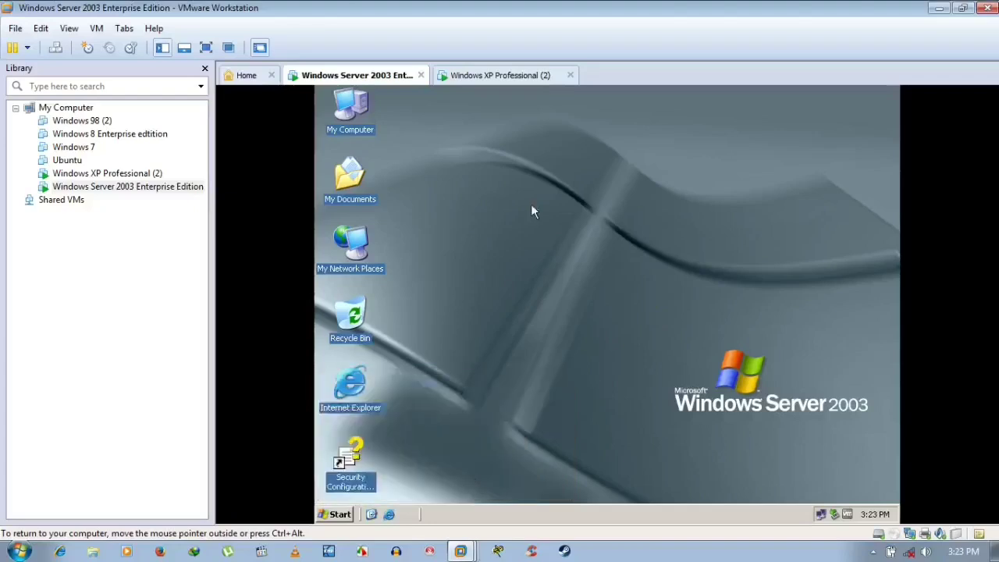
- In the server VM's settings, set the CD/DVD (IDE) drive connected, connected at power on, using an ISO image
right_click(152, 192)
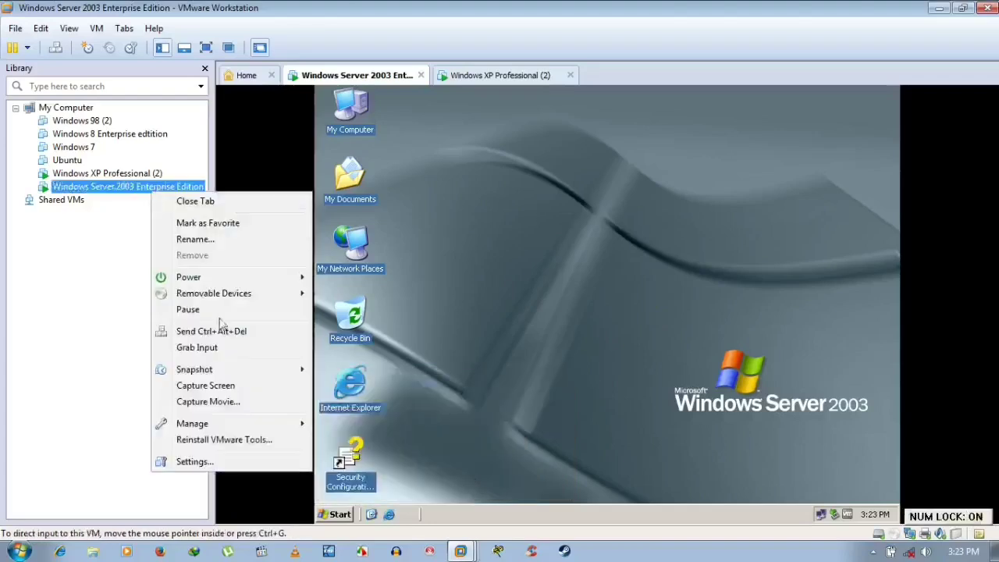
click(249, 461)
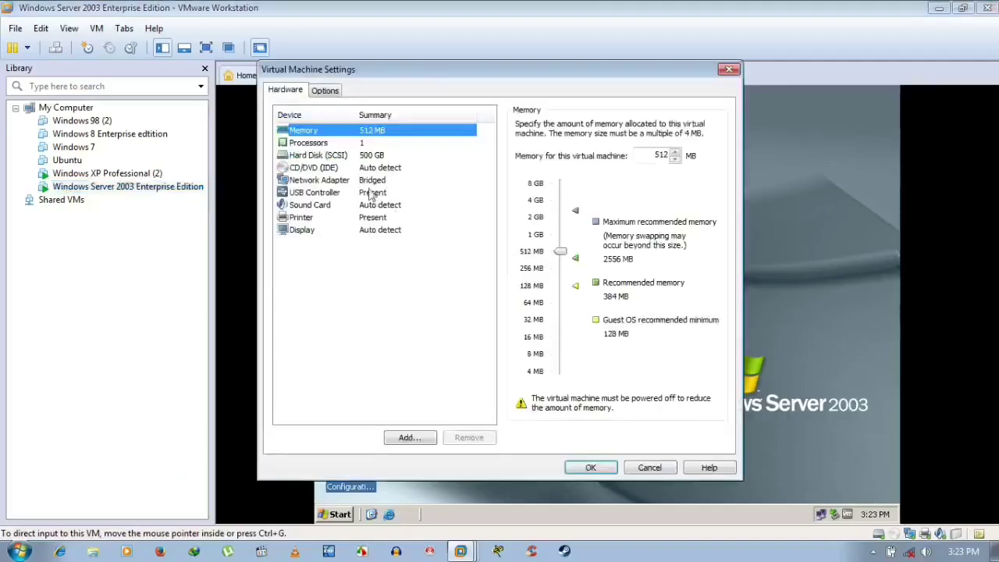
click(362, 192)
click(365, 167)
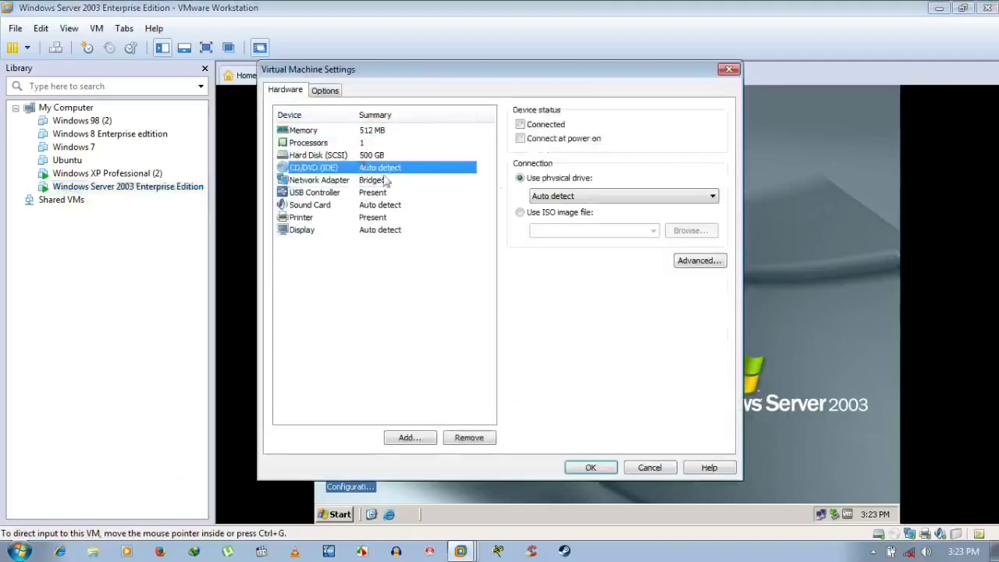
click(520, 138)
click(521, 124)
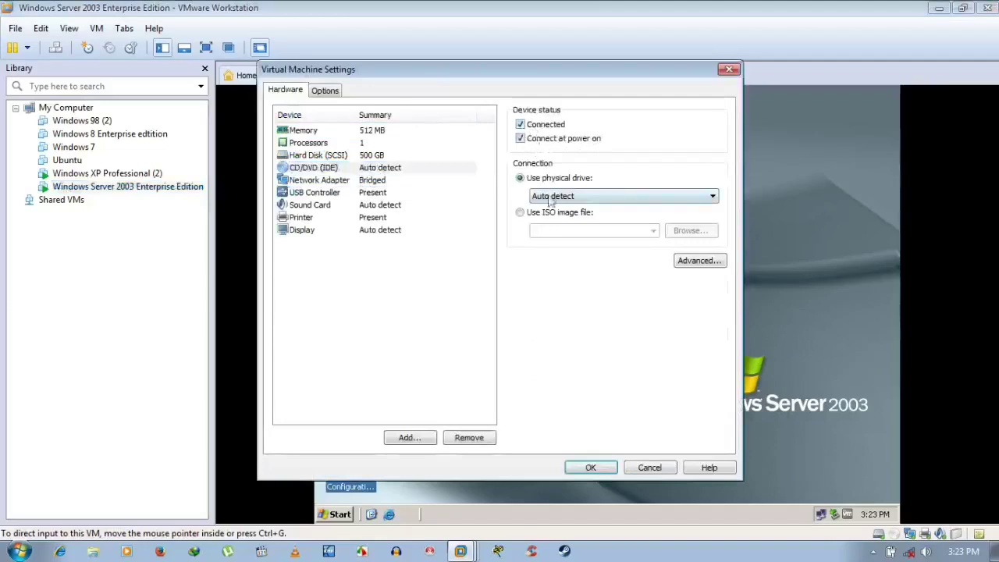
click(519, 212)
- Choose D:\Win Server 2003 SP1.iso as the disc image and save the VM settings
click(689, 230)
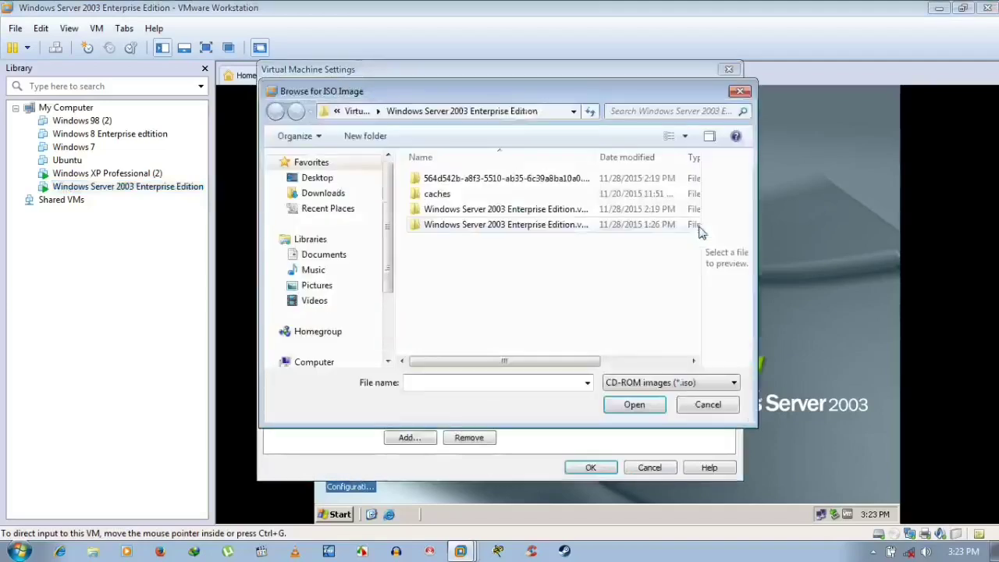
drag(385, 241, 386, 308)
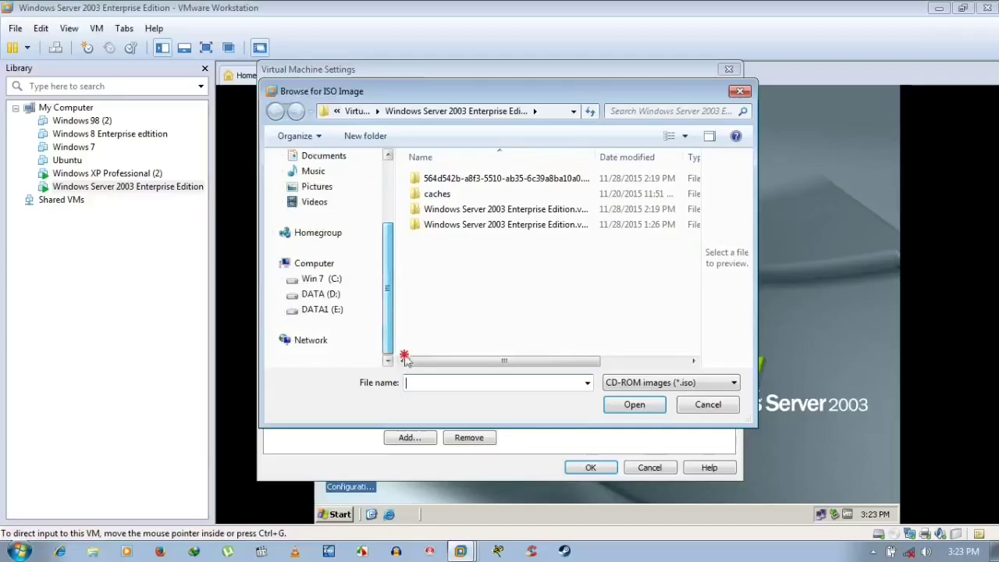
click(320, 309)
click(320, 293)
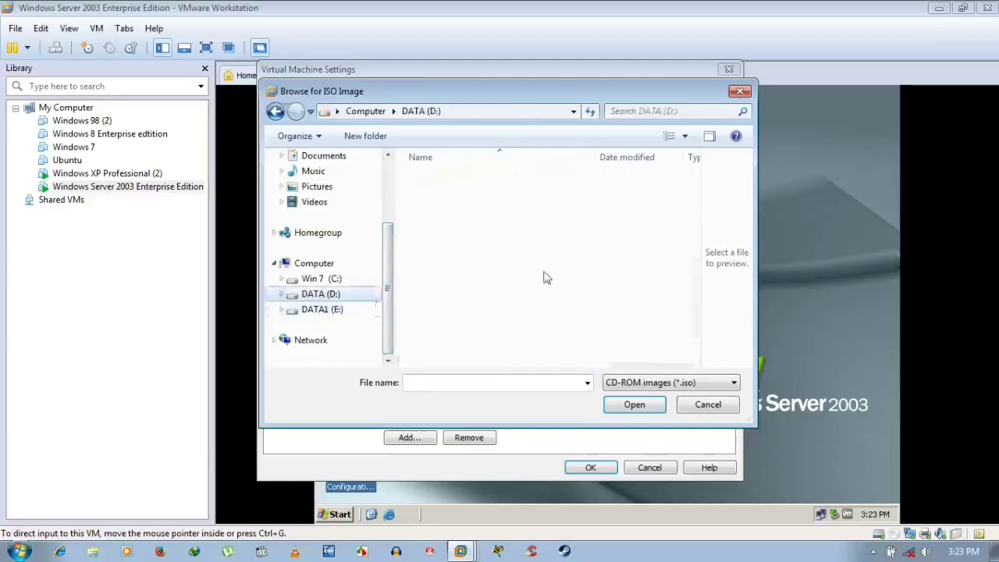
drag(693, 197, 702, 343)
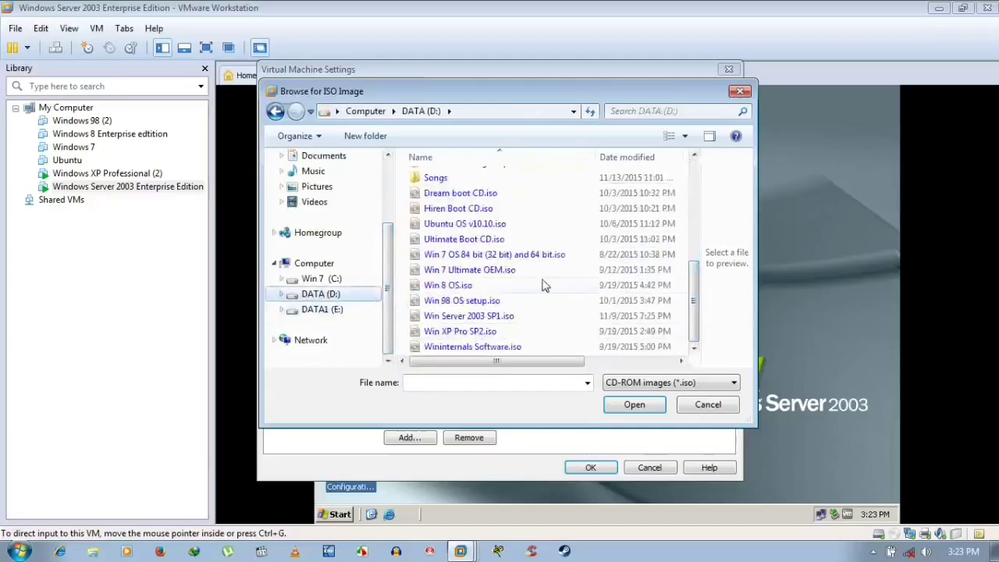
click(499, 315)
click(650, 406)
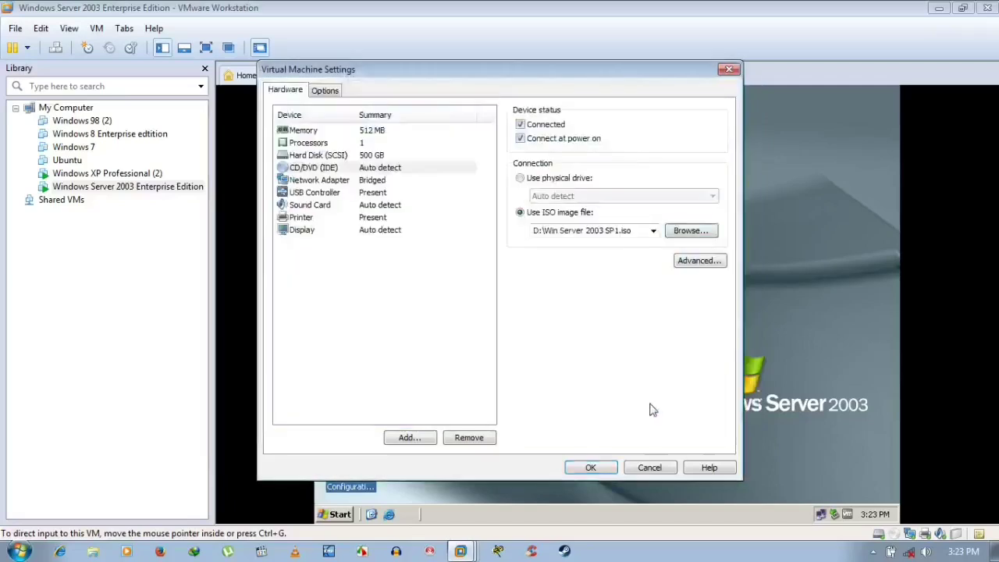
click(590, 468)
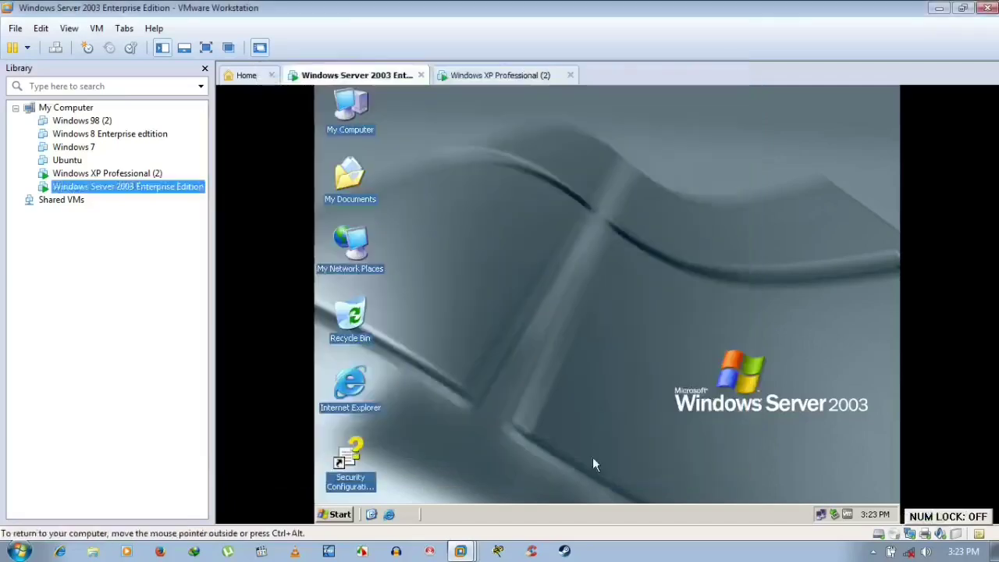
- Refresh the server desktop and exit the Windows Server 2003 setup welcome screen
right_click(535, 208)
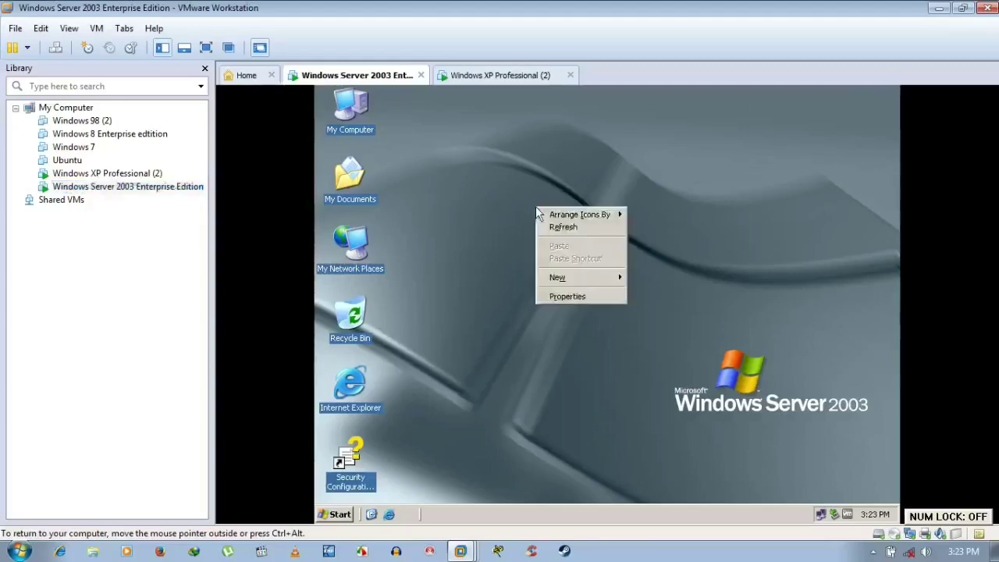
click(557, 226)
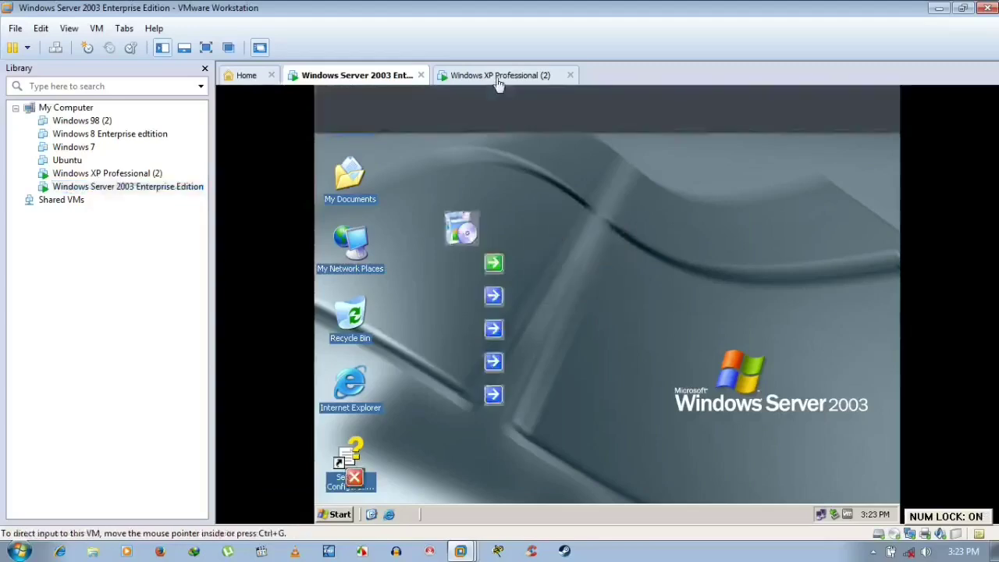
click(366, 480)
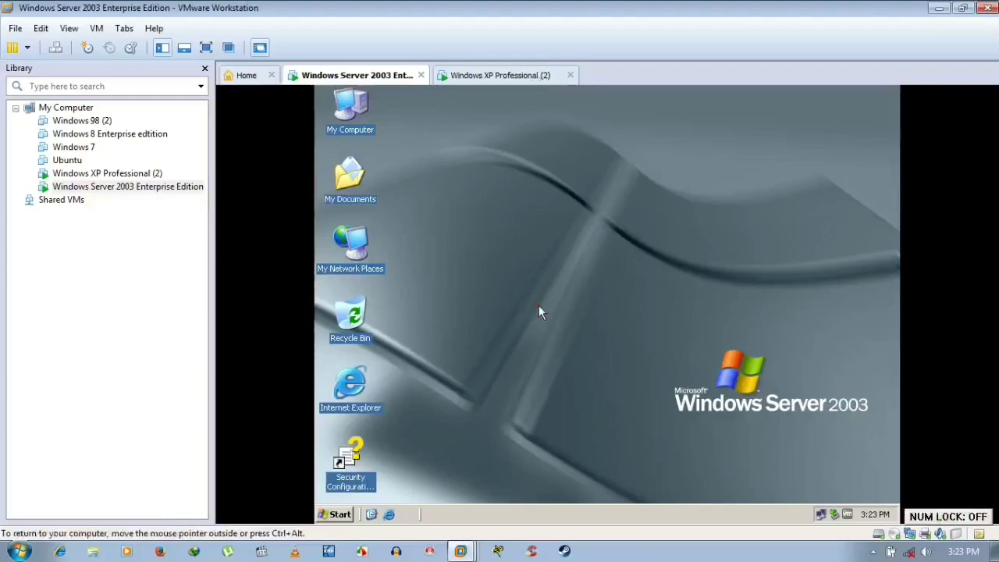
- Run dcpromo from the server's Run box to start Active Directory setup
key(super+r)
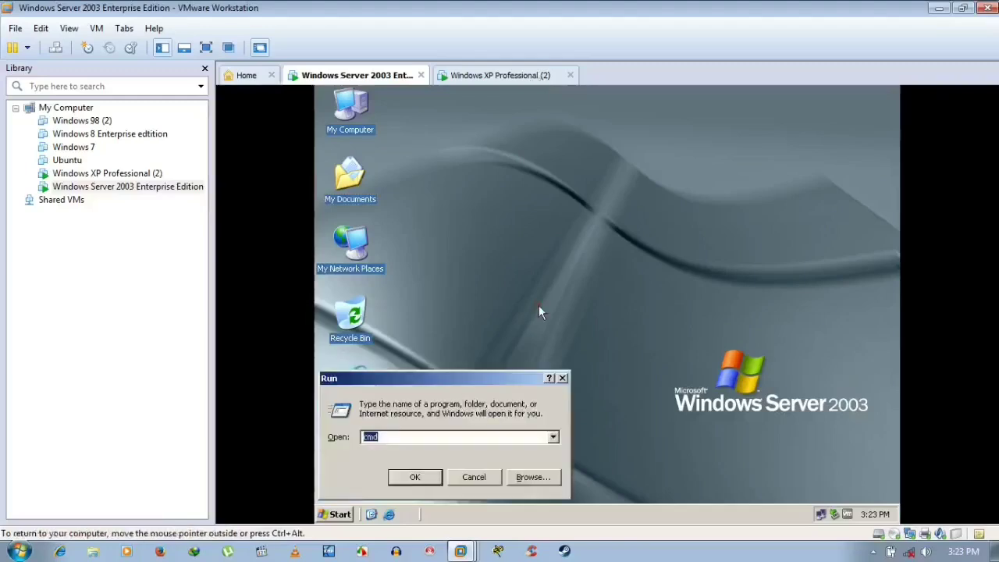
key(BackSpace)
text(dcpromo)
key(Return)
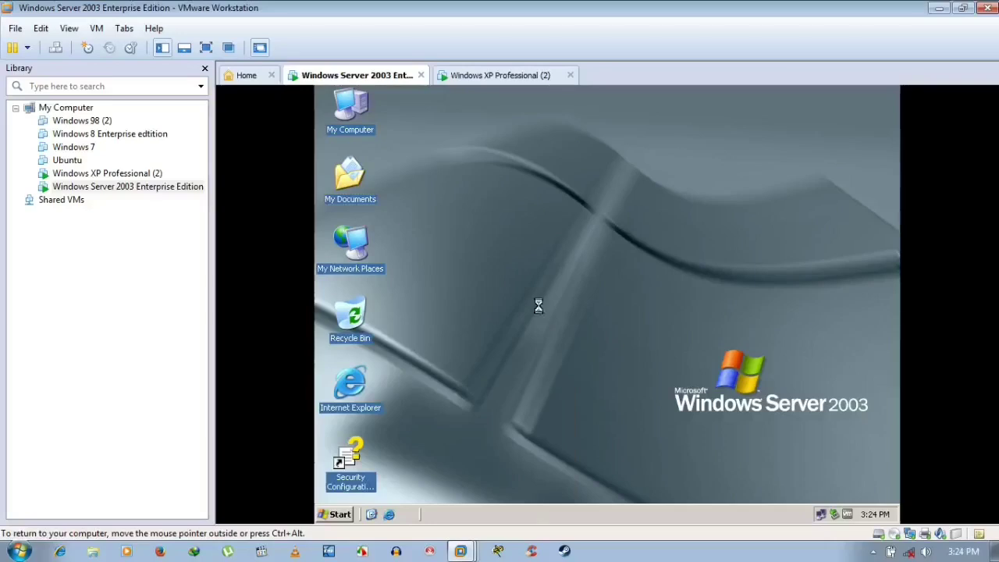
- Advance the Active Directory wizard as a new-domain controller, up to the DNS client configuration
key(Num_Lock)
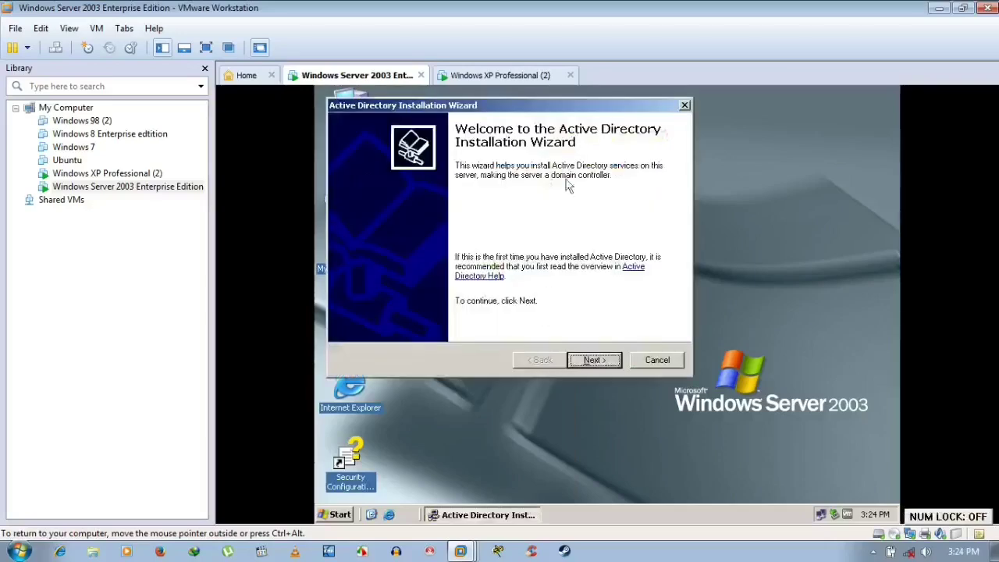
click(596, 362)
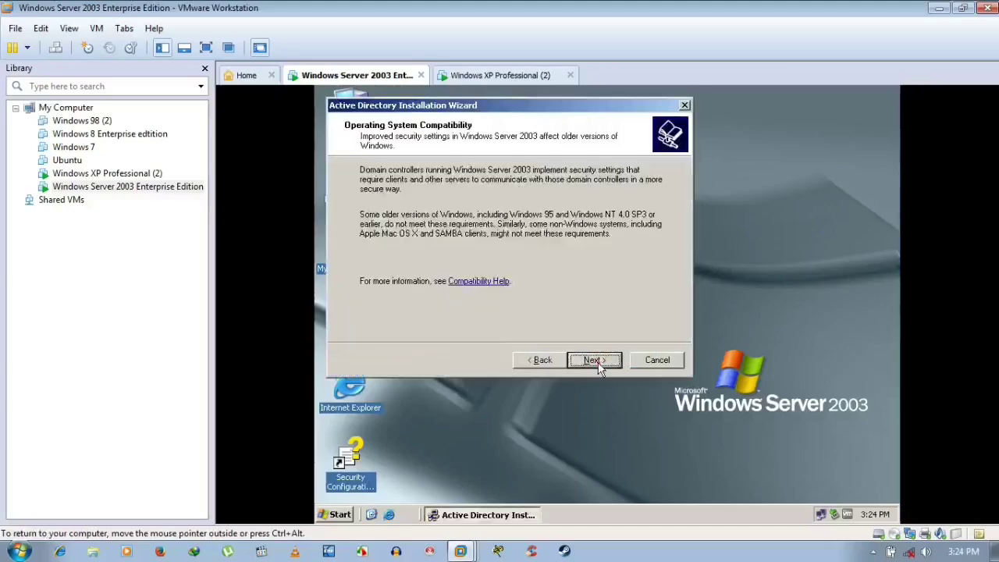
click(595, 361)
click(596, 362)
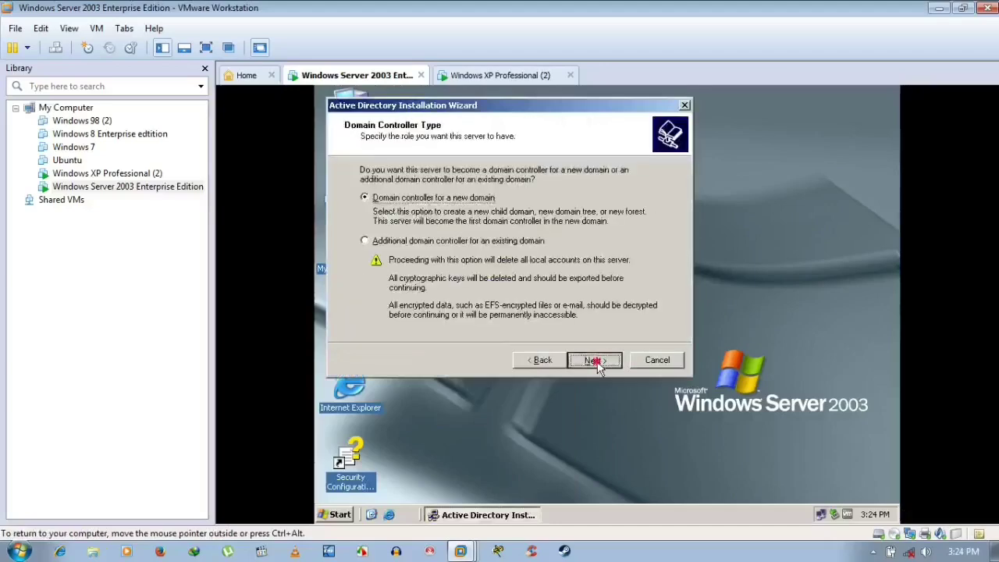
click(597, 361)
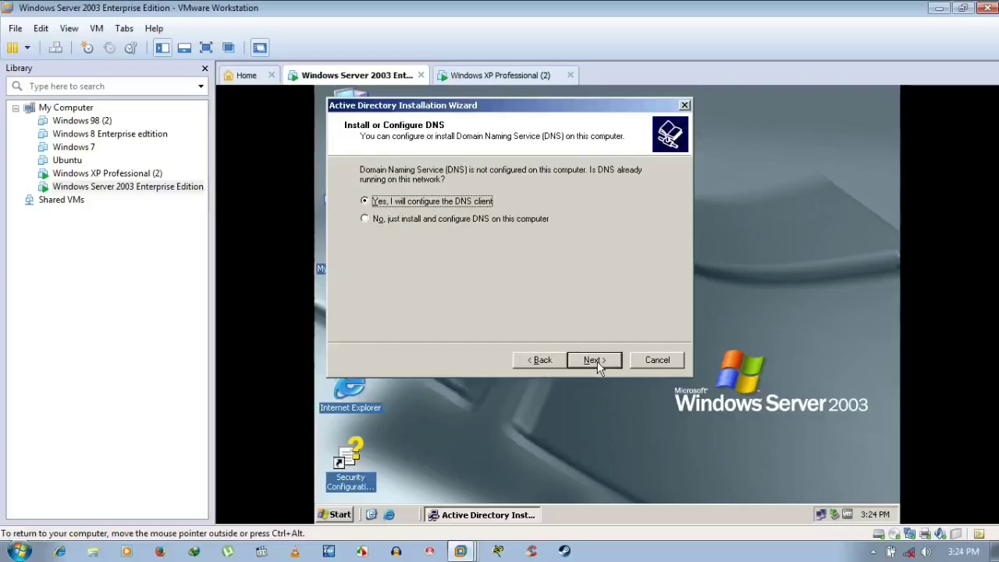
click(597, 361)
click(597, 361)
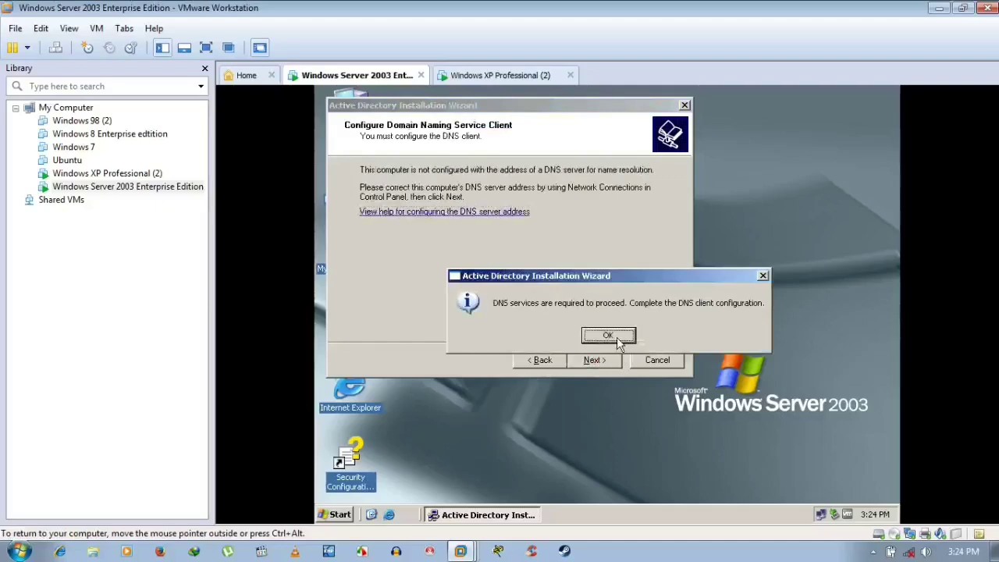
- Dismiss the DNS services warning and cancel the wizard, confirming the quit
click(616, 338)
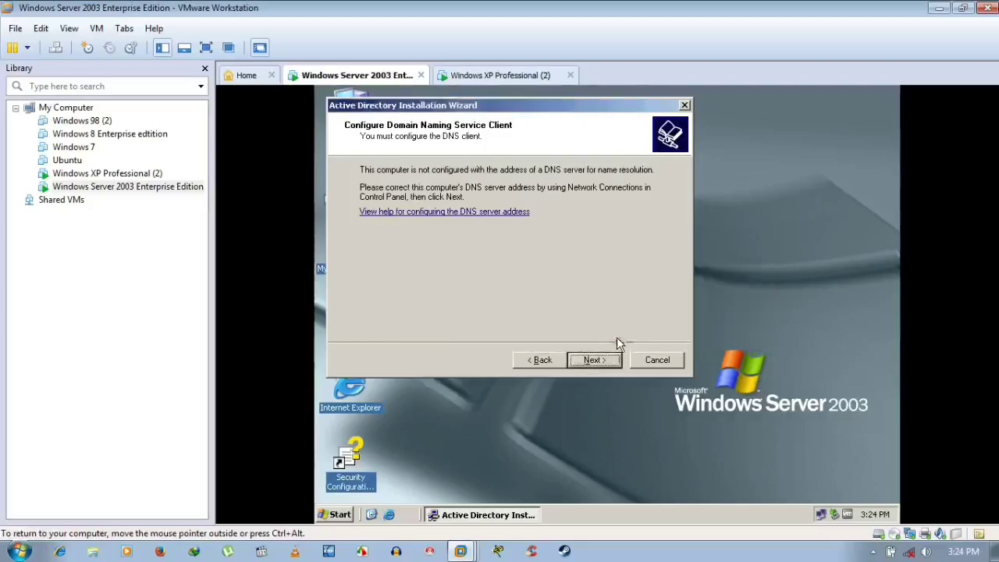
click(654, 363)
click(592, 337)
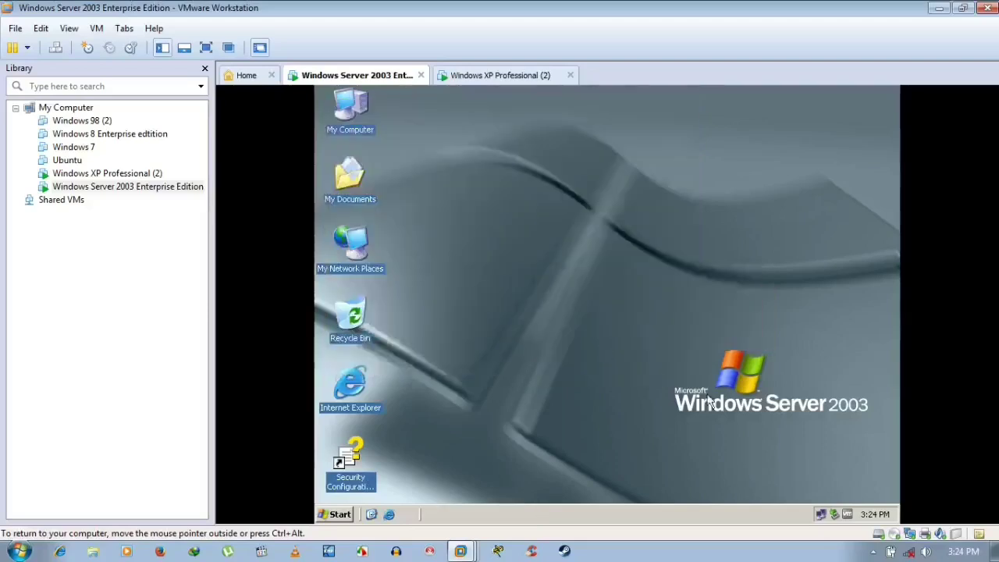
- Enter 192.168.1.13 as Preferred DNS server in Local Area Connection's TCP/IP properties and apply
right_click(820, 514)
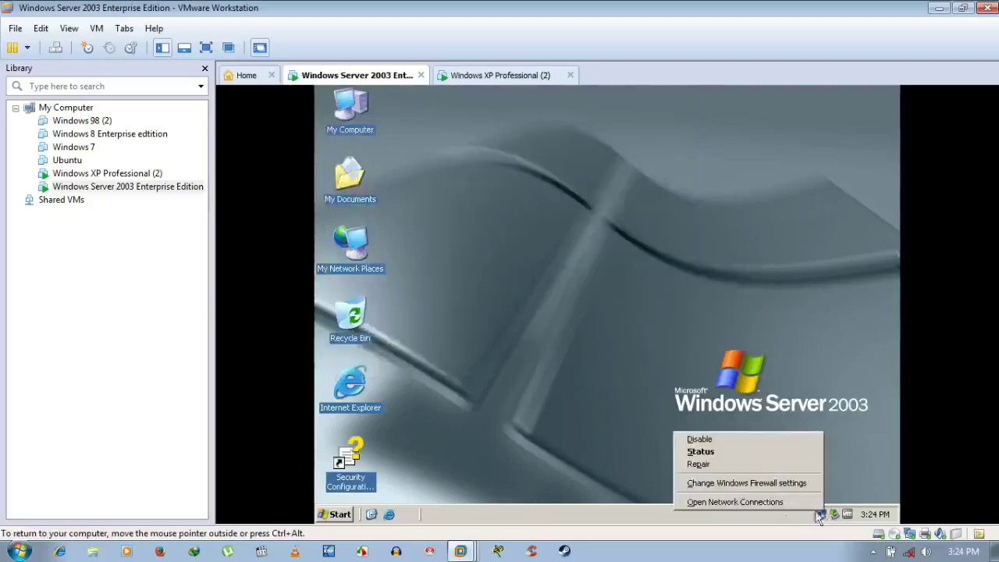
click(768, 503)
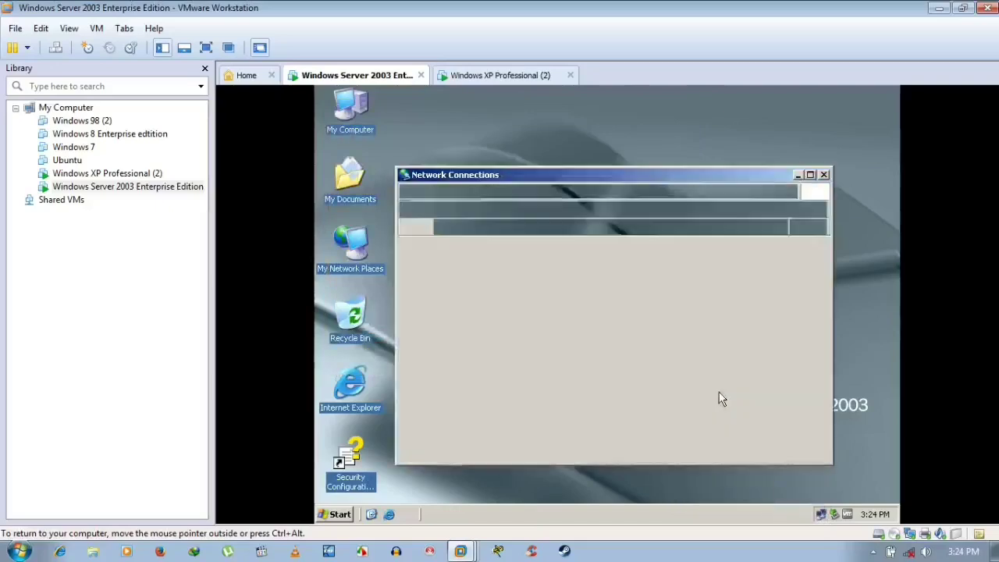
right_click(479, 287)
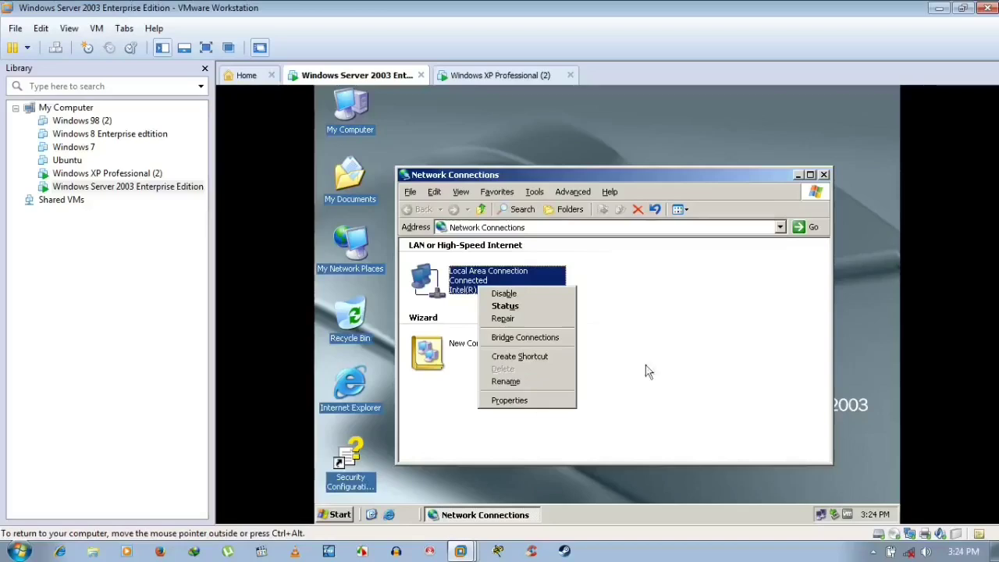
click(515, 404)
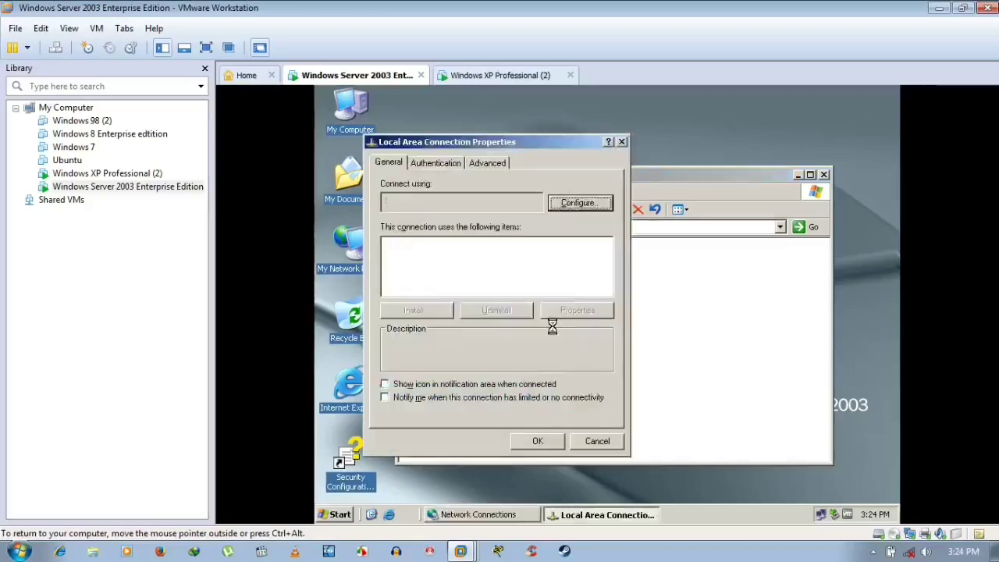
click(480, 269)
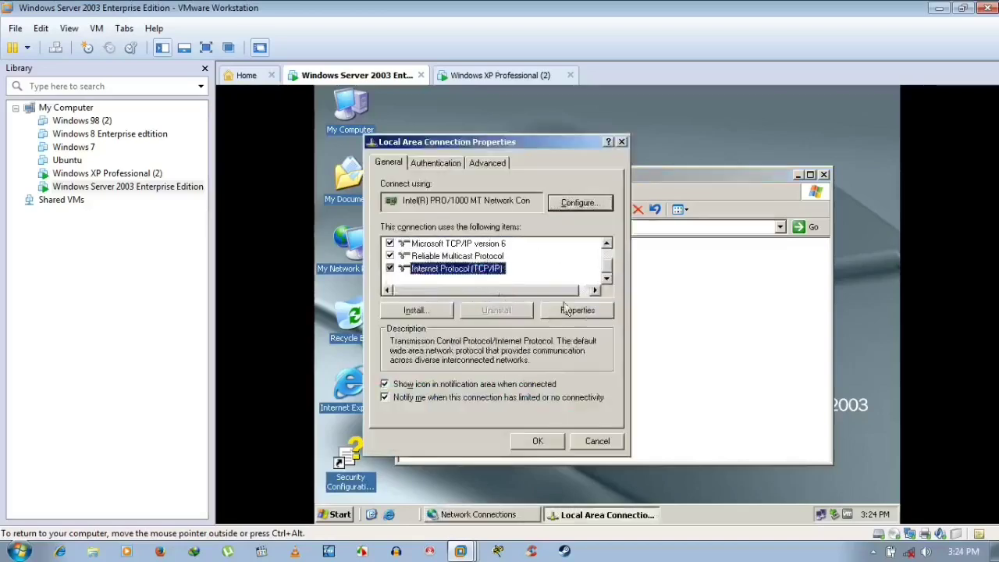
click(579, 310)
click(550, 399)
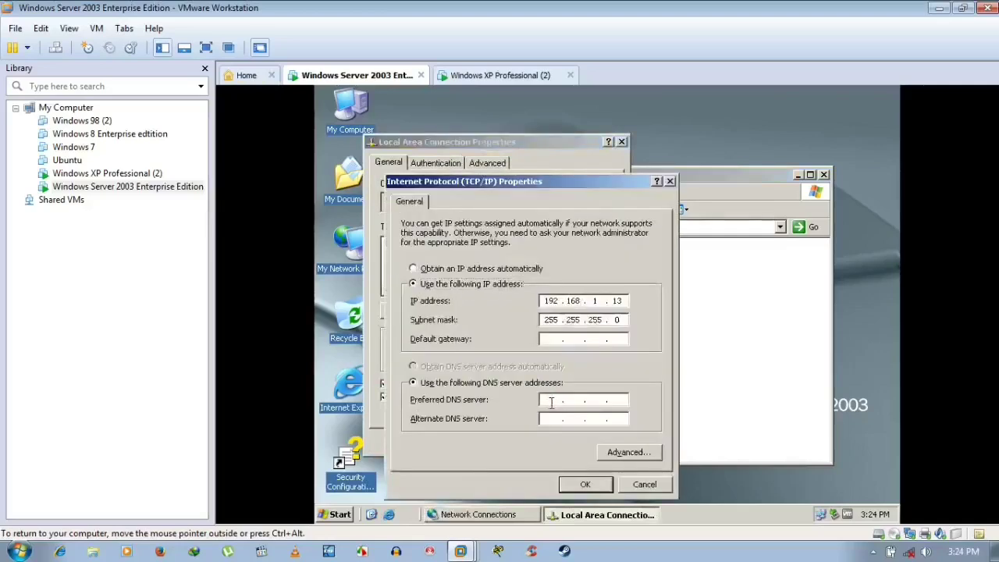
text(192 . 168 . 1 . )
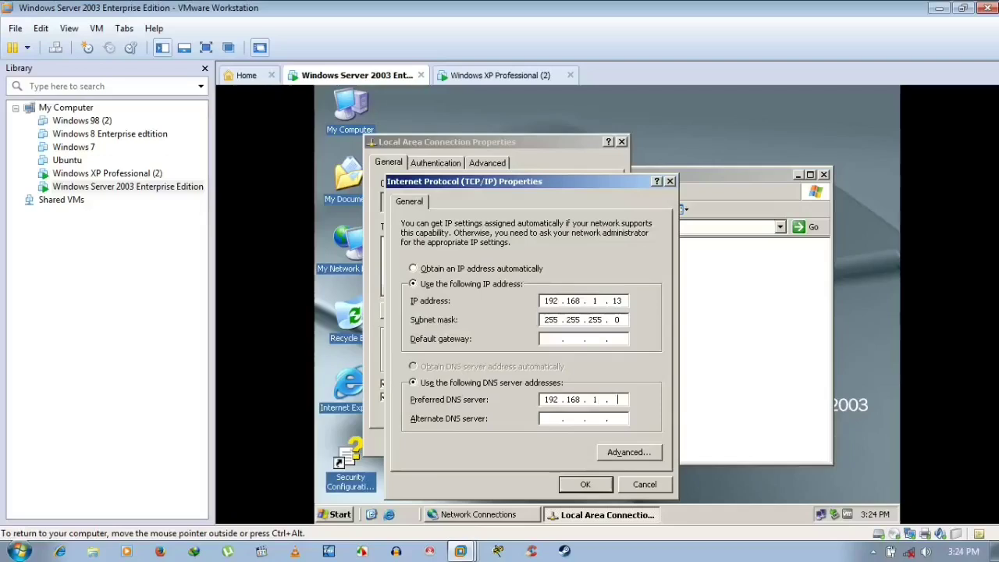
text(13)
click(587, 486)
click(544, 448)
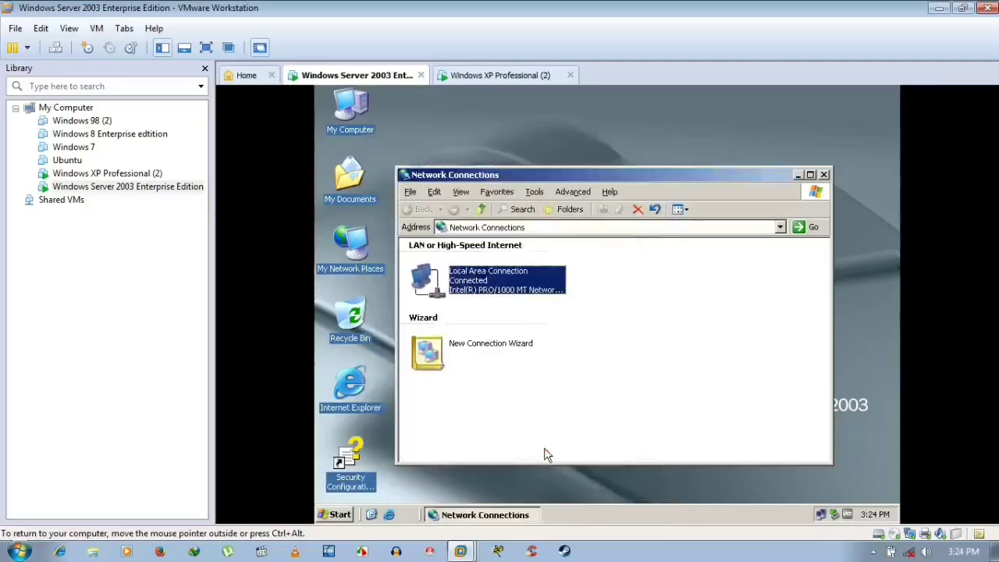
- Close Network Connections and launch dcpromo from the Run prompt
click(825, 175)
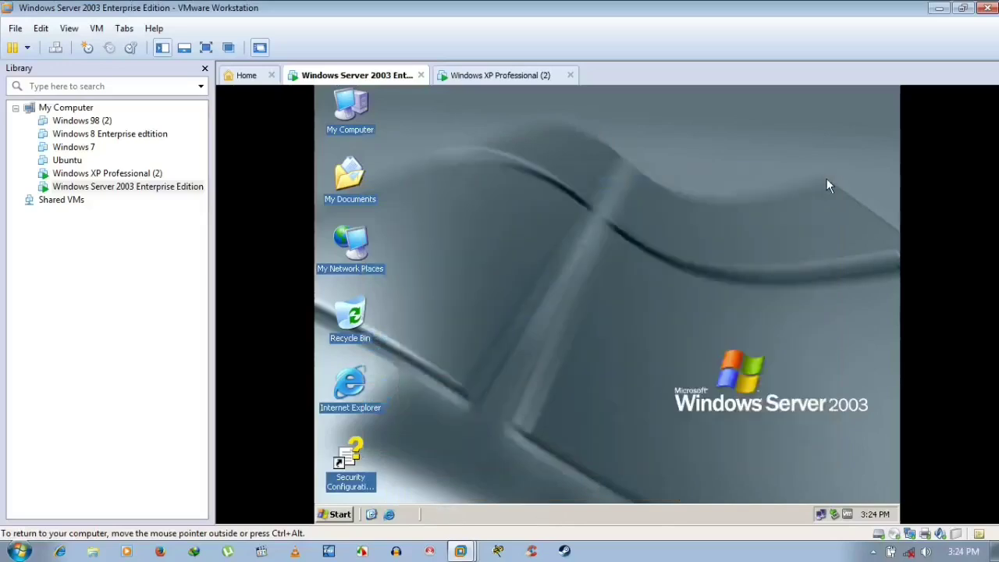
key(super+r)
key(Return)
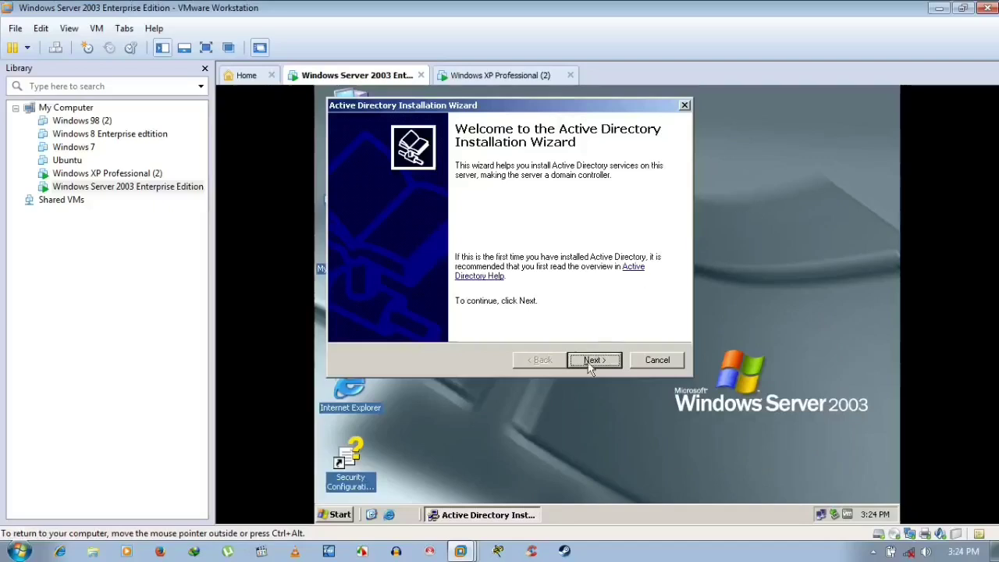
- Choose domain controller for a new domain in a new forest and enter niceguy.com
click(591, 364)
click(591, 364)
click(592, 364)
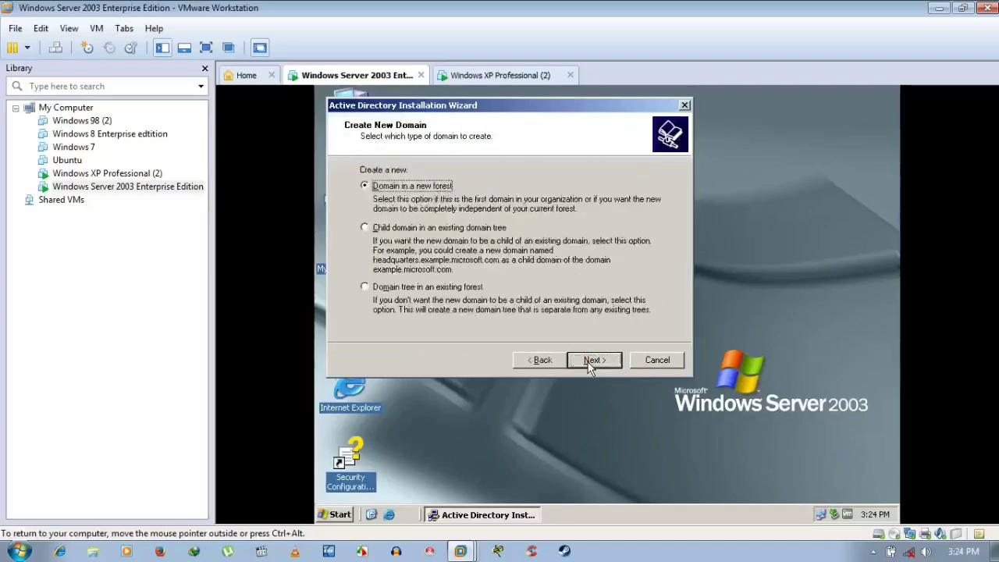
click(591, 364)
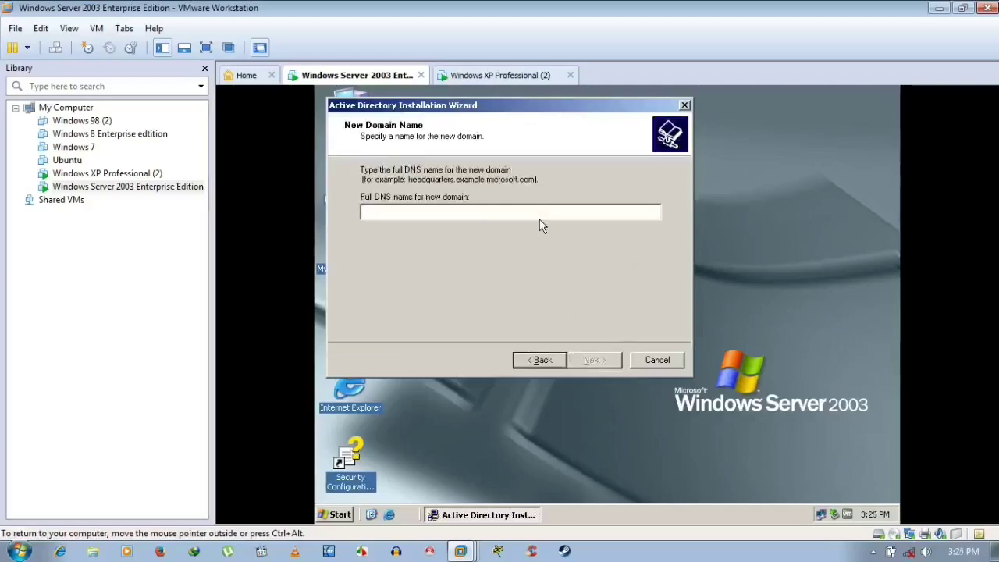
text(nic)
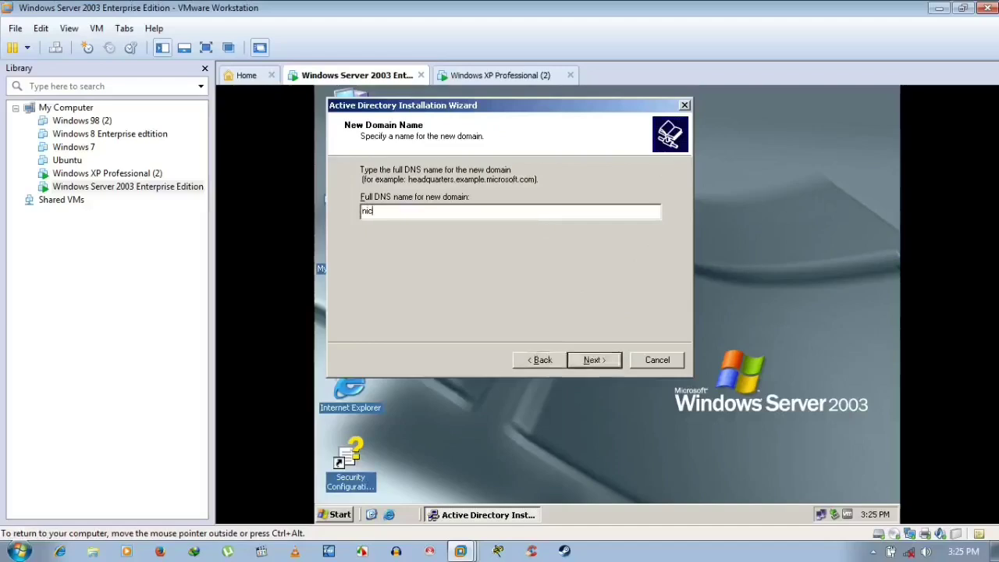
text(eguy.com)
- Submit niceguy.com, keeping NetBIOS name NICEGUY and default database, log and SYSVOL folders
click(587, 362)
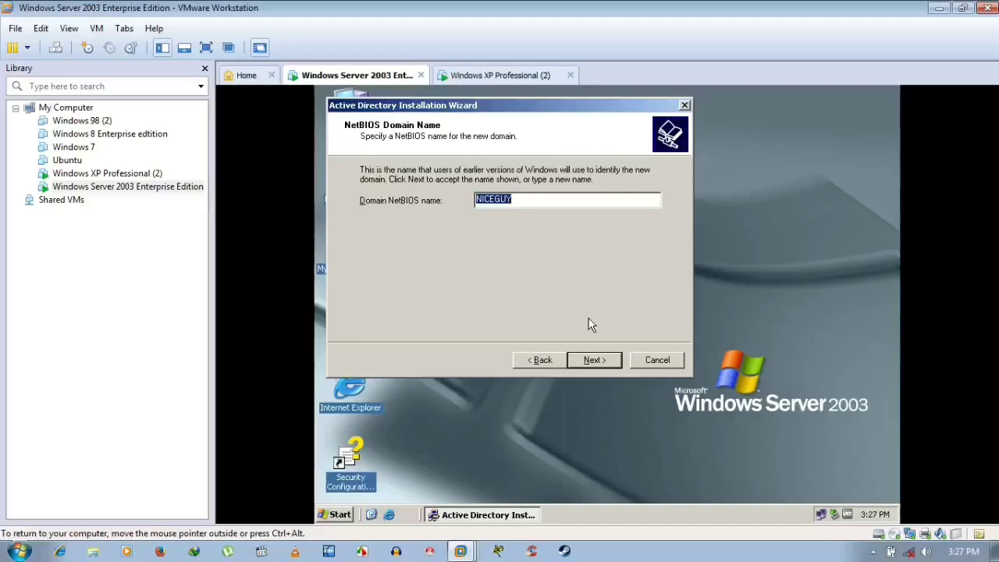
click(581, 361)
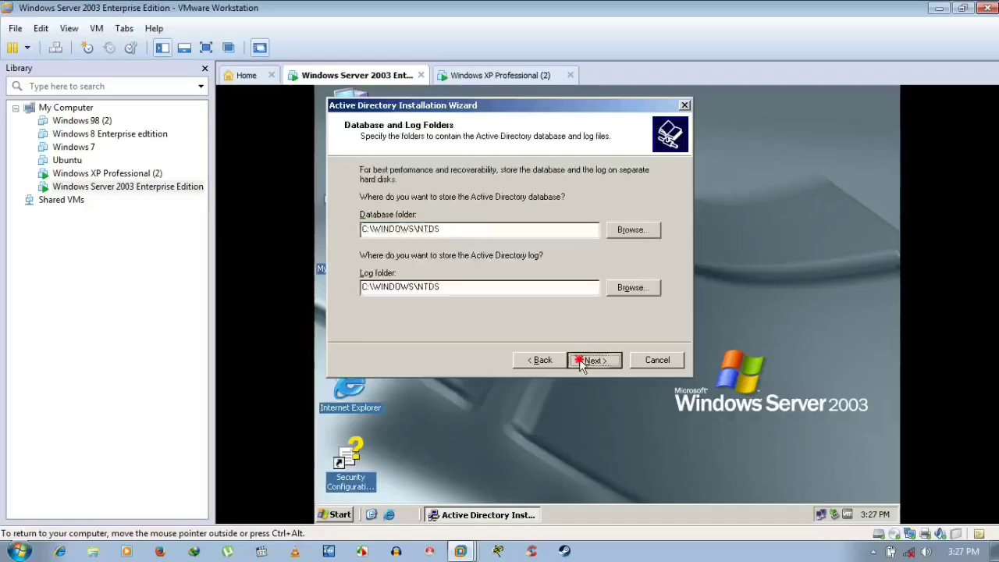
click(581, 360)
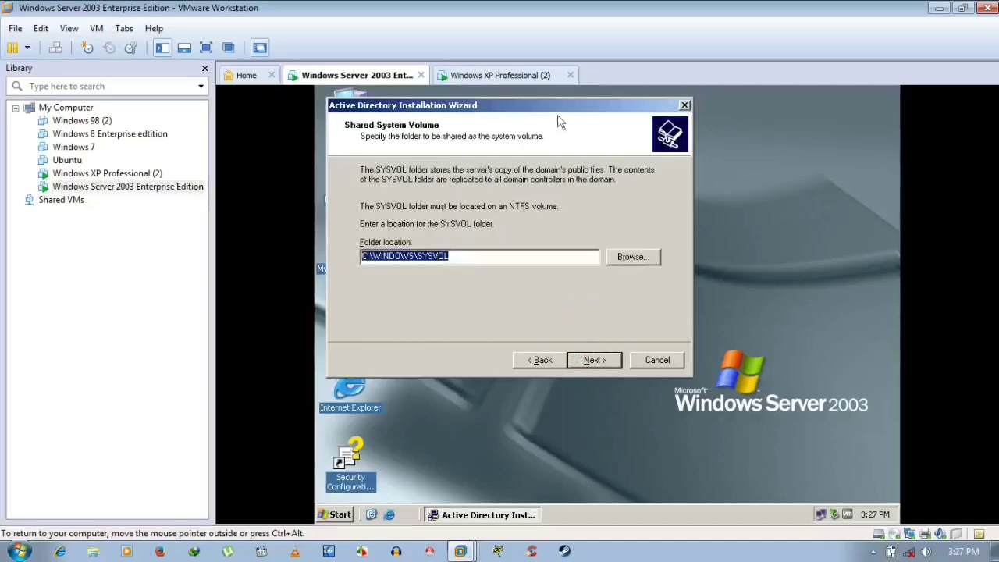
drag(588, 104, 762, 140)
double_click(349, 118)
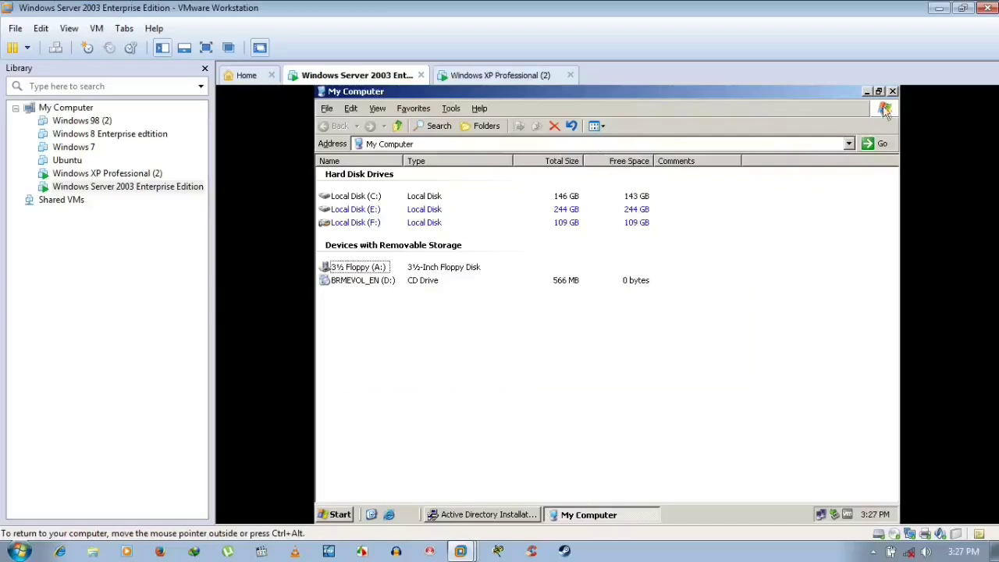
click(892, 91)
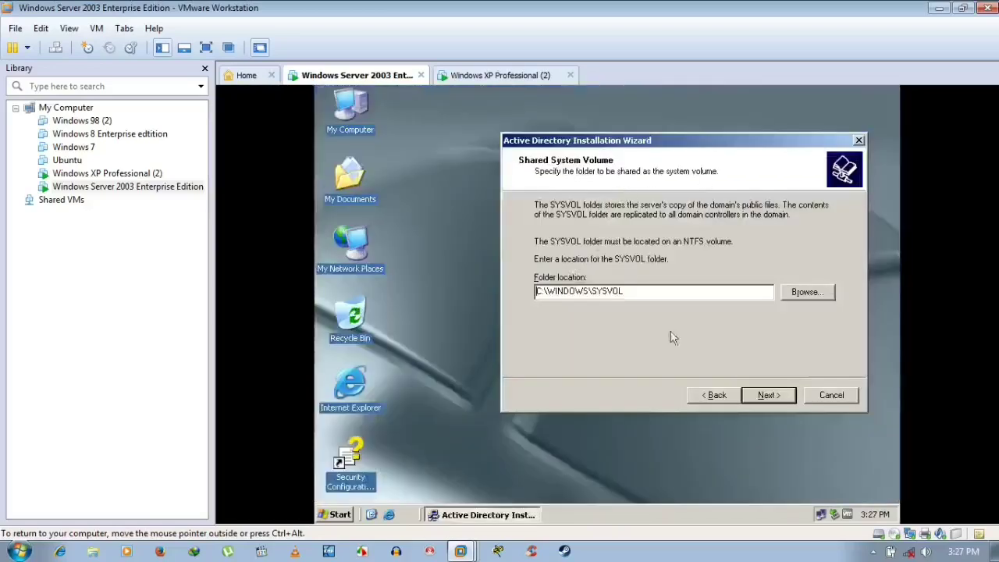
click(767, 394)
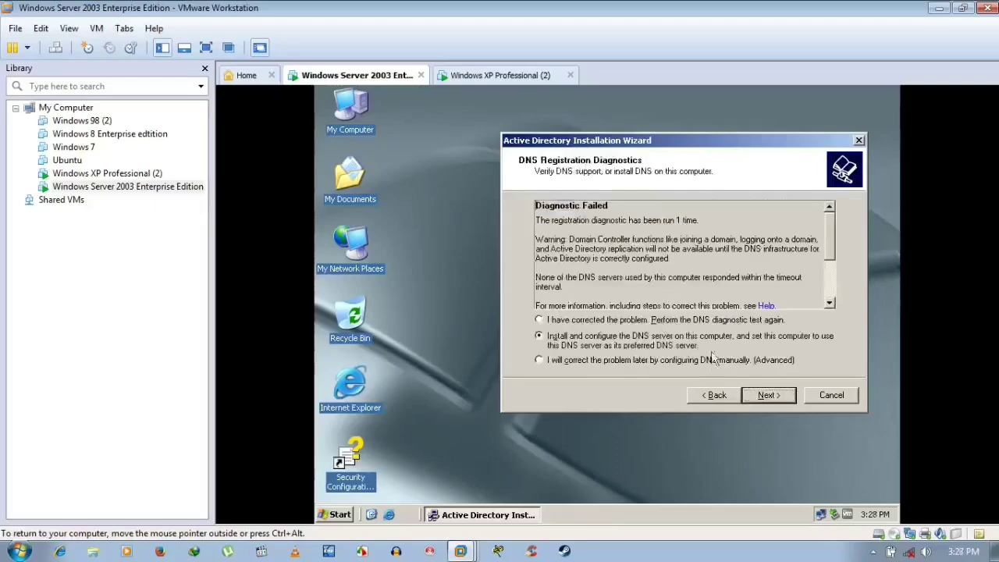
- Choose to install DNS, keep default permissions, and enter and confirm the restore-mode password
click(769, 397)
click(768, 396)
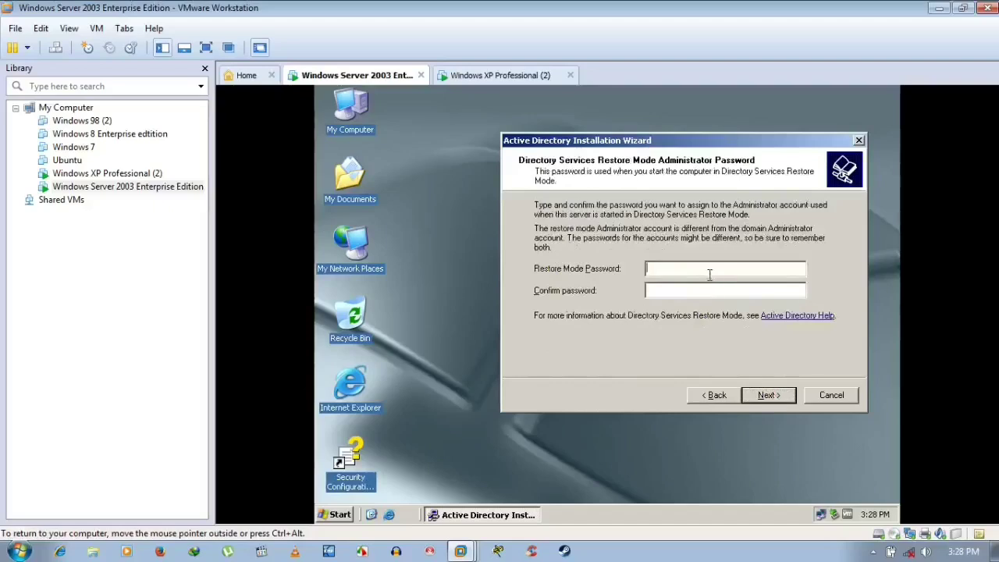
text(12345678)
key(Tab)
text(12345678)
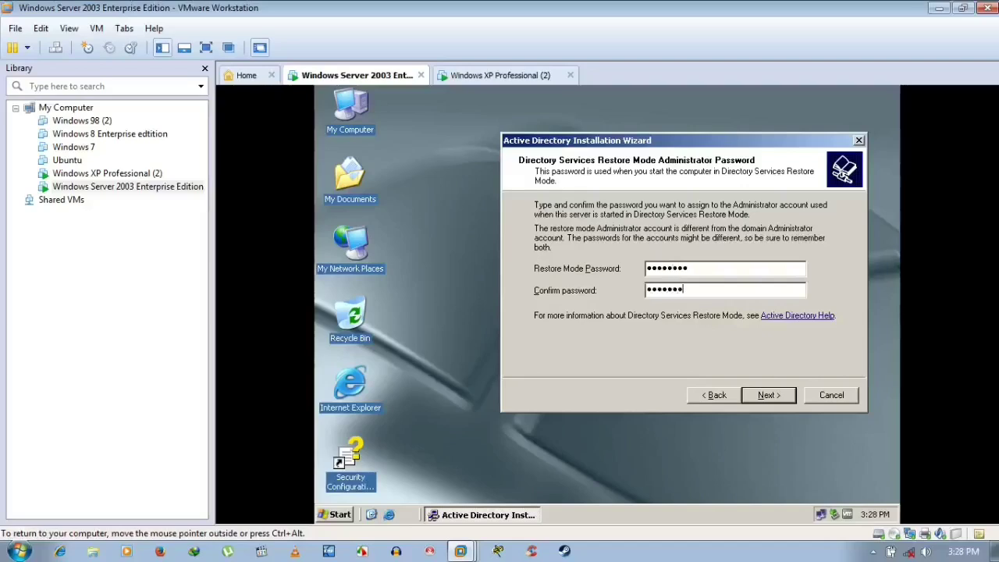
key(Return)
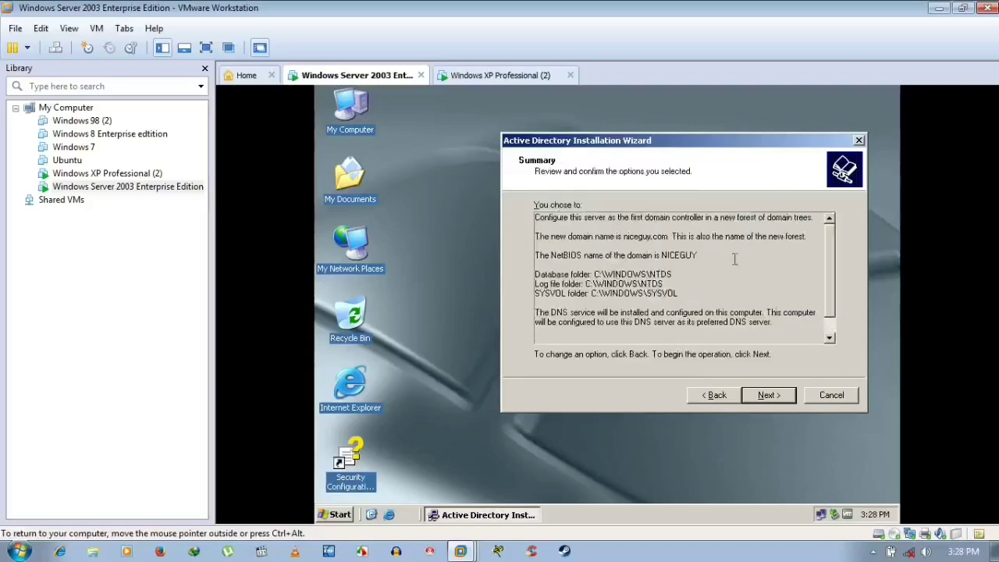
- Start the Active Directory configuration from the Summary page and briefly check My Computer
click(766, 395)
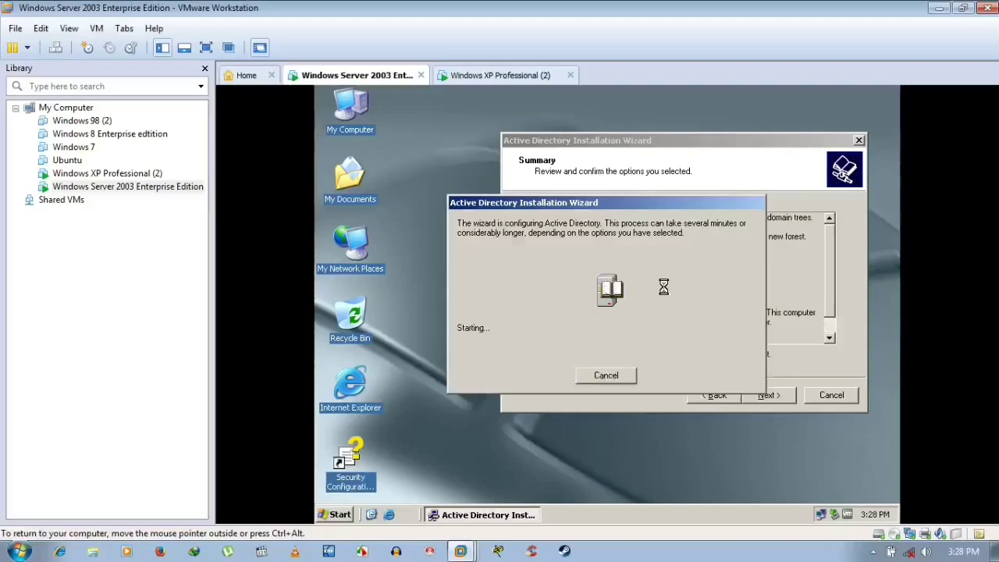
double_click(352, 113)
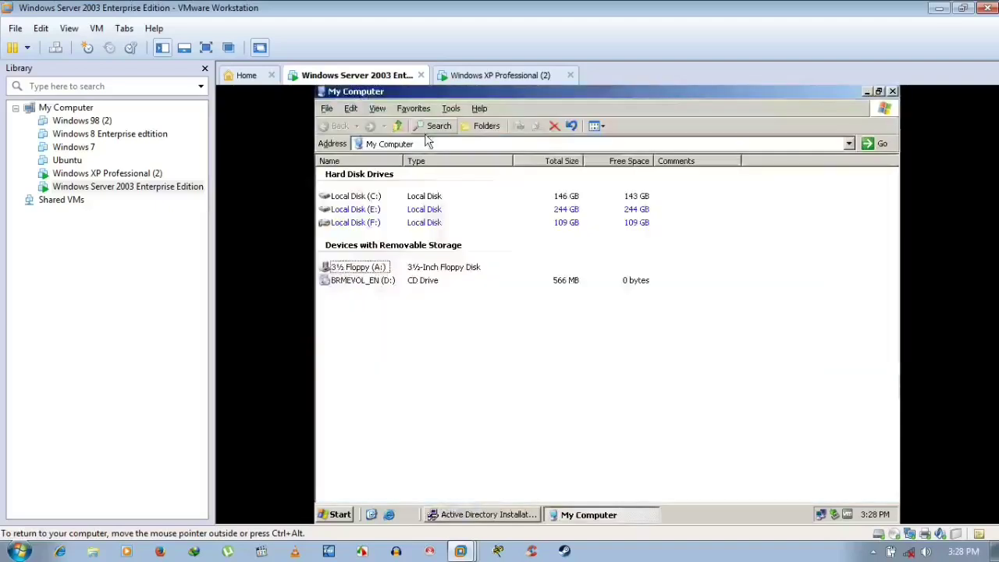
click(893, 92)
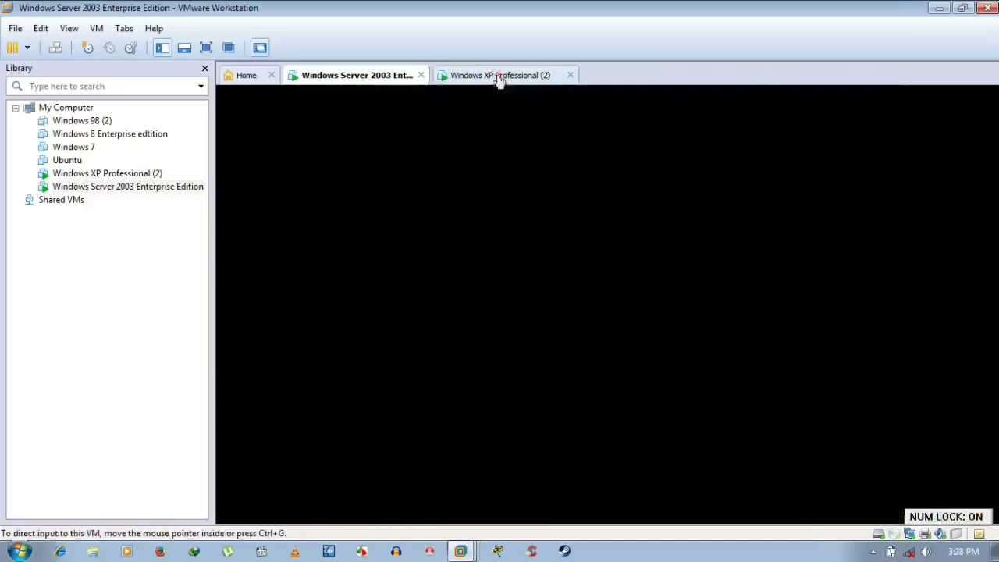
- Switch to the Windows XP Professional (2) VM and refresh its desktop a few times
click(497, 76)
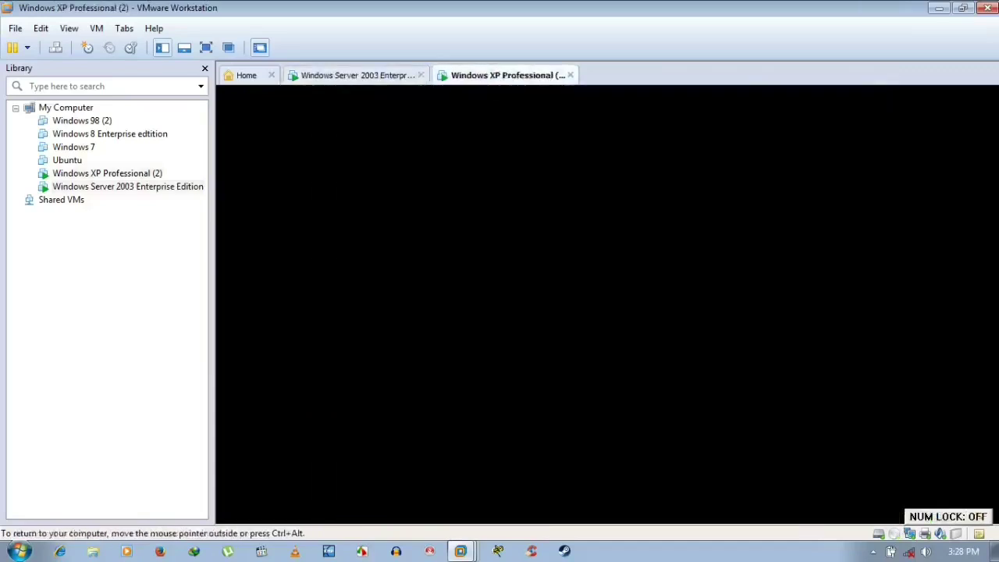
right_click(557, 191)
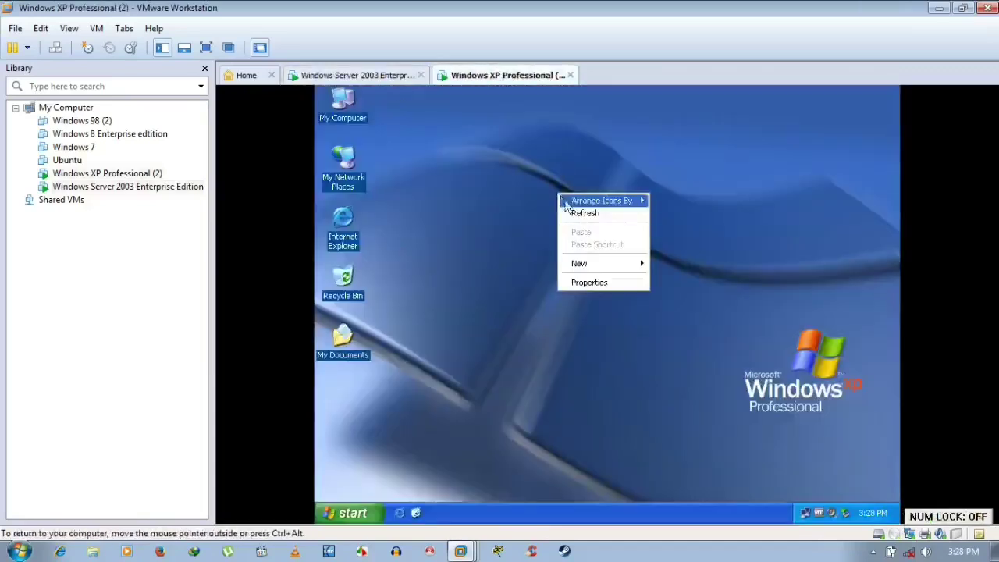
click(582, 213)
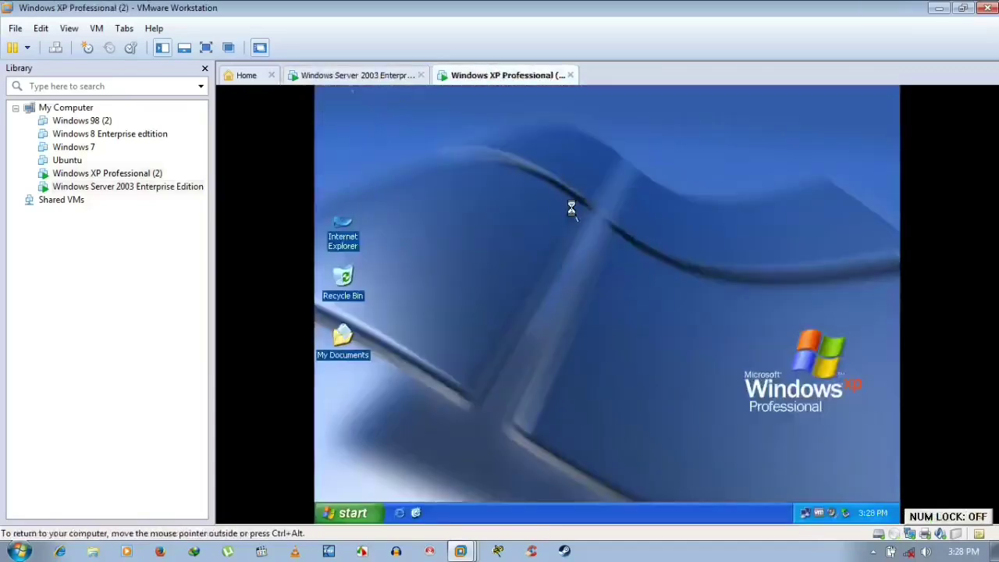
right_click(506, 187)
click(513, 207)
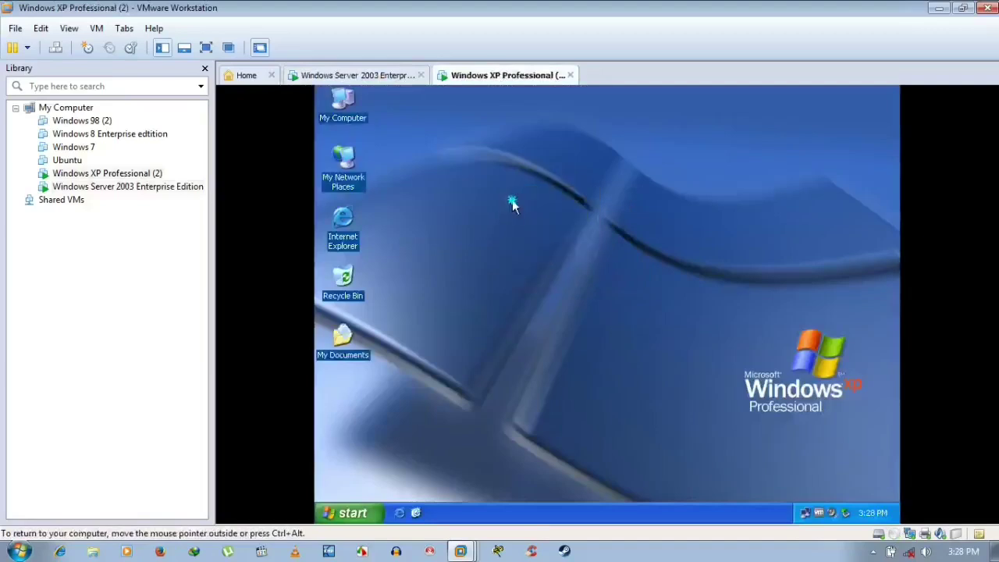
right_click(512, 201)
click(527, 221)
- Open System Properties from My Computer and view the Computer Name, General, Hardware and Advanced tabs
right_click(347, 102)
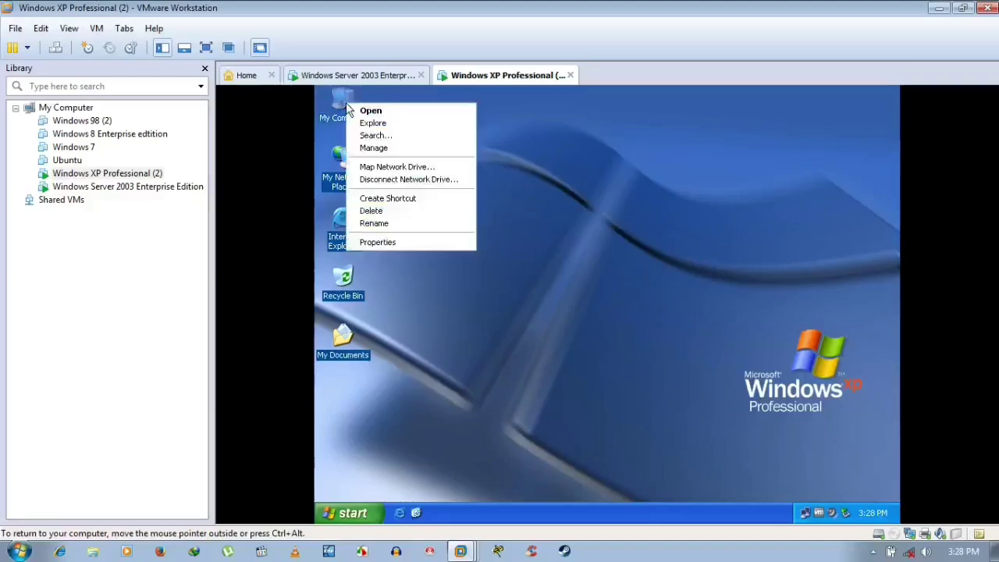
click(400, 243)
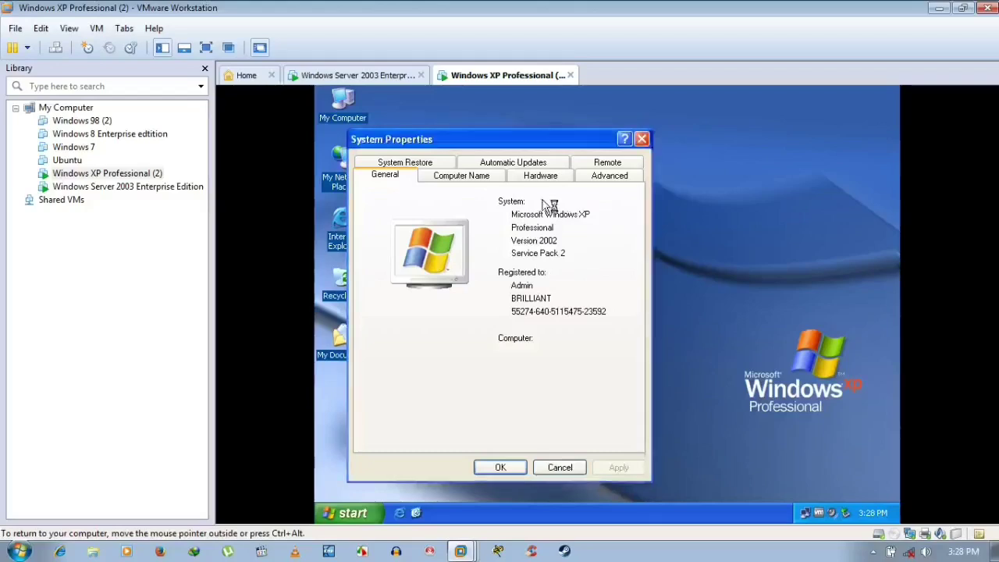
click(448, 181)
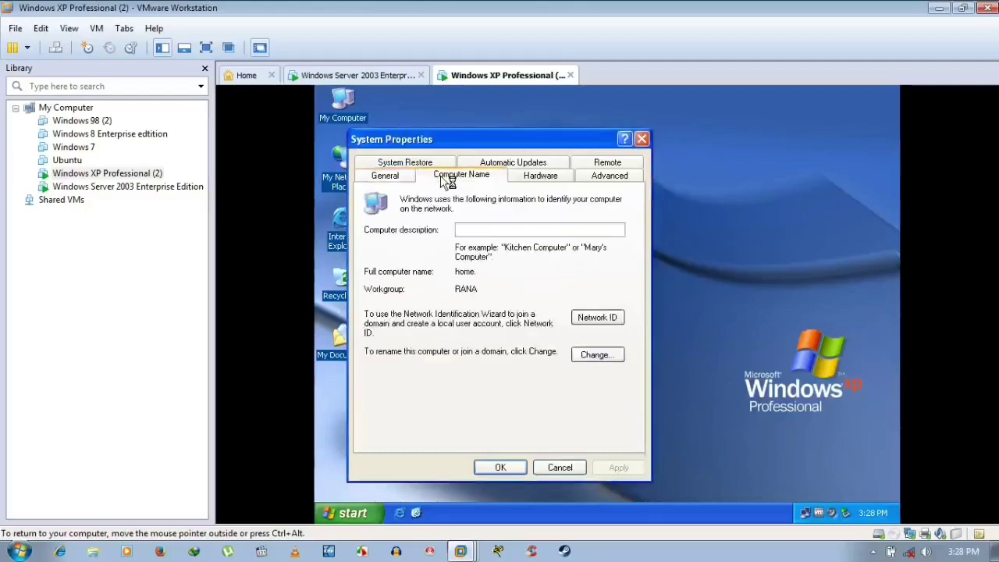
click(407, 178)
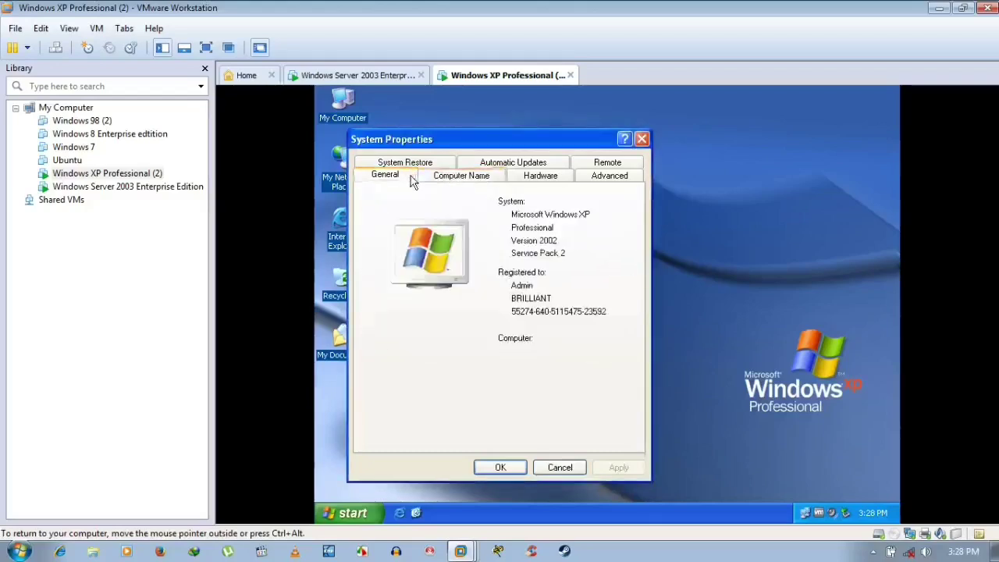
click(463, 179)
click(533, 179)
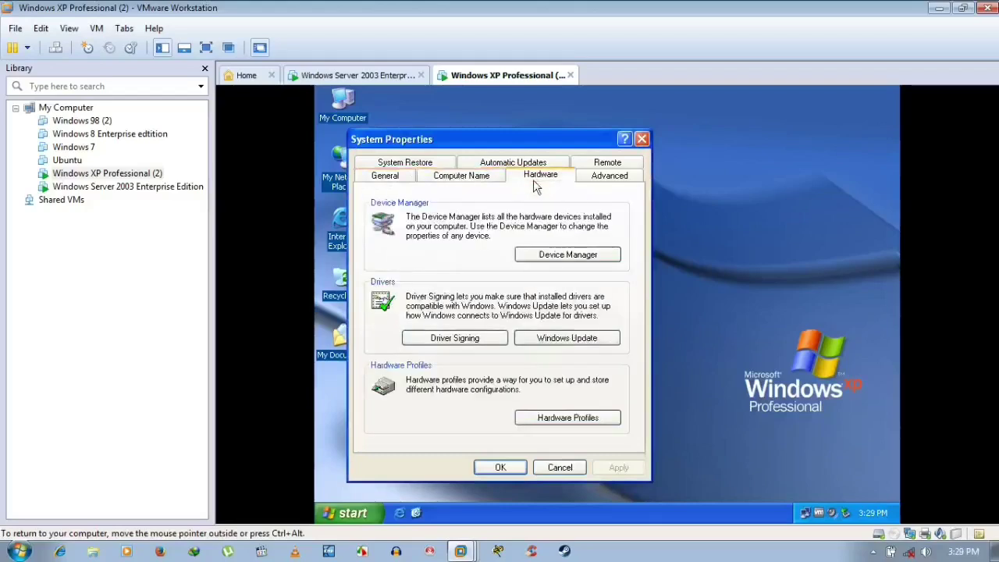
click(605, 180)
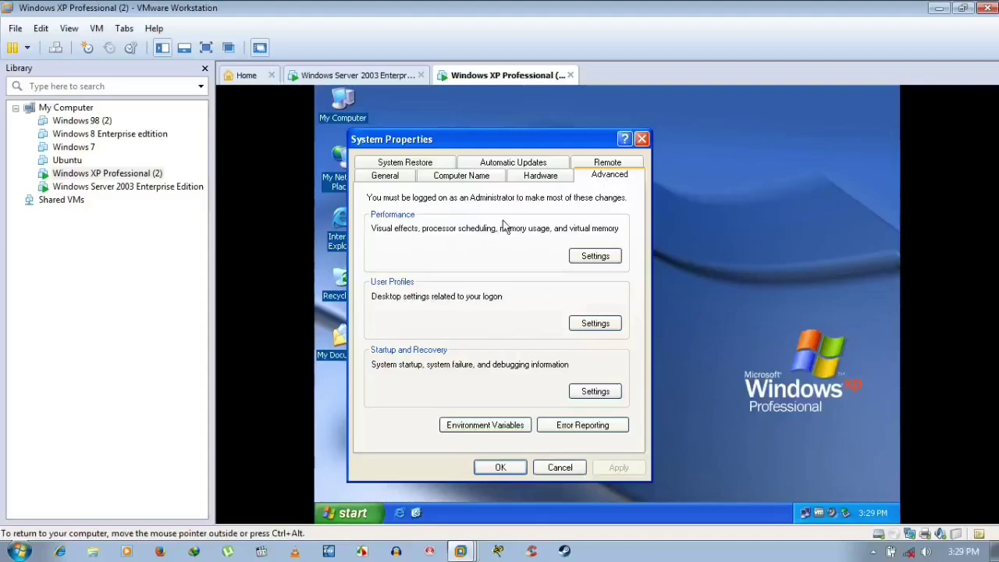
- Browse the System Restore, Automatic Updates and Remote tabs, ending on Computer Name: home, workgroup RANA
key(Num_Lock)
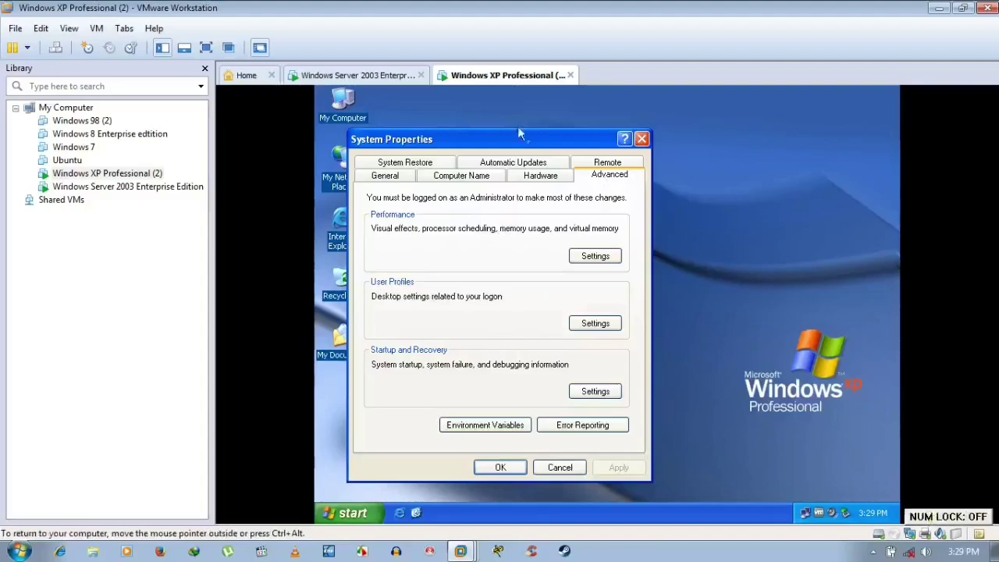
click(557, 178)
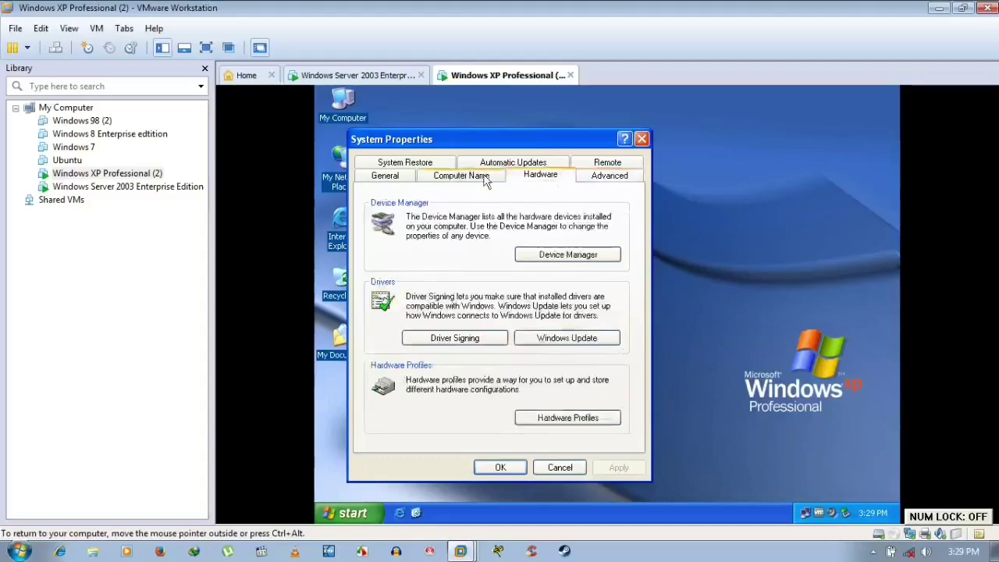
click(439, 180)
click(398, 179)
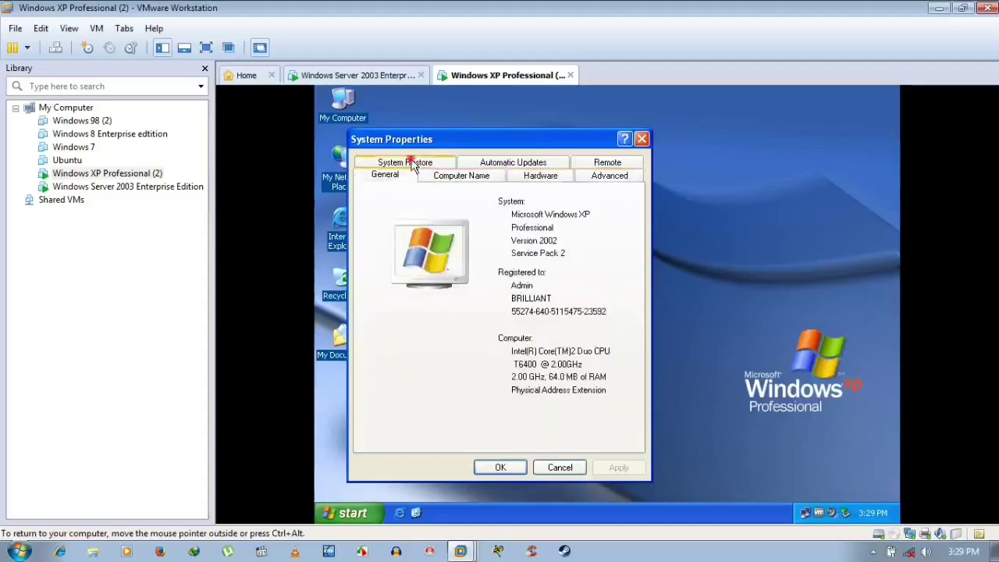
click(414, 163)
click(503, 180)
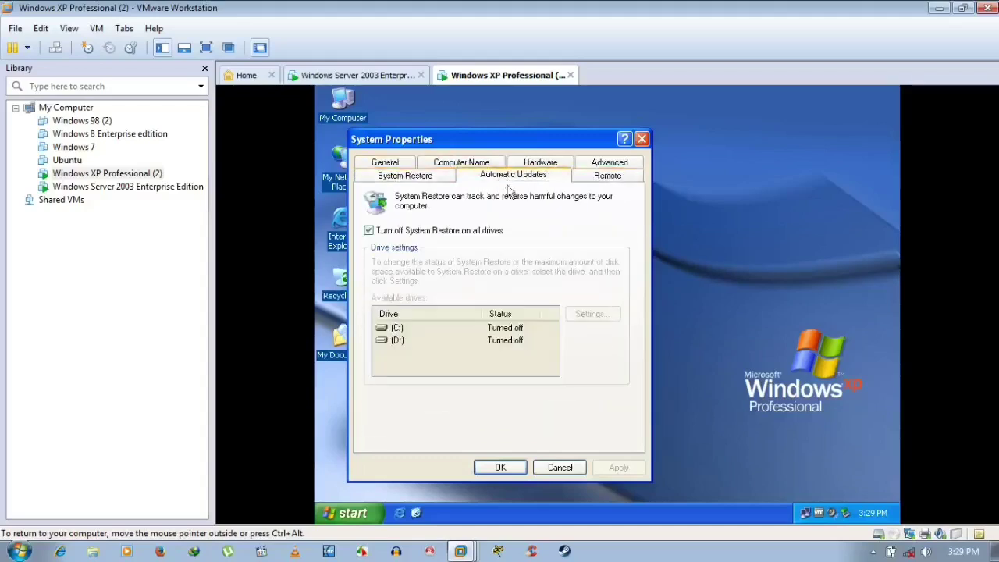
click(585, 179)
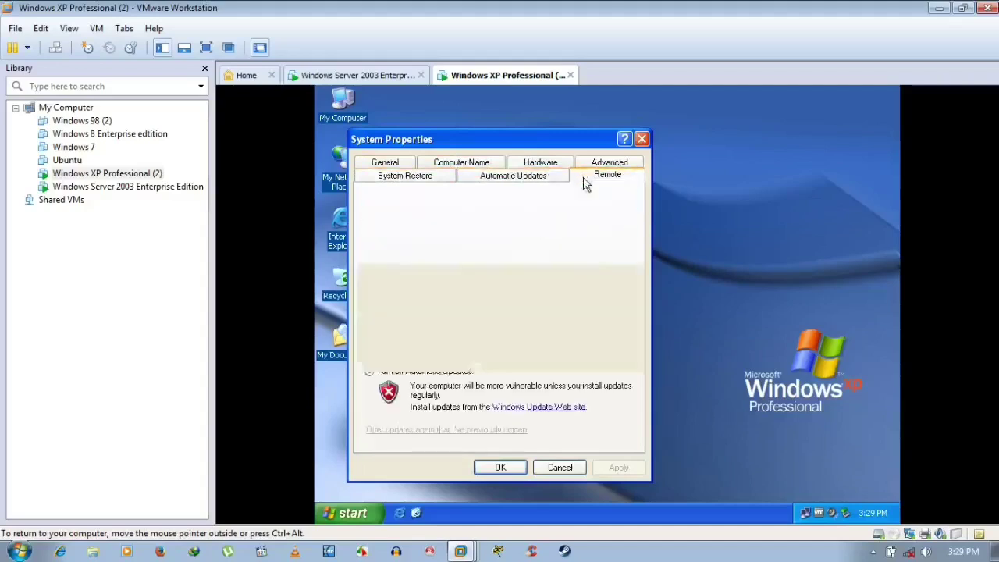
click(505, 179)
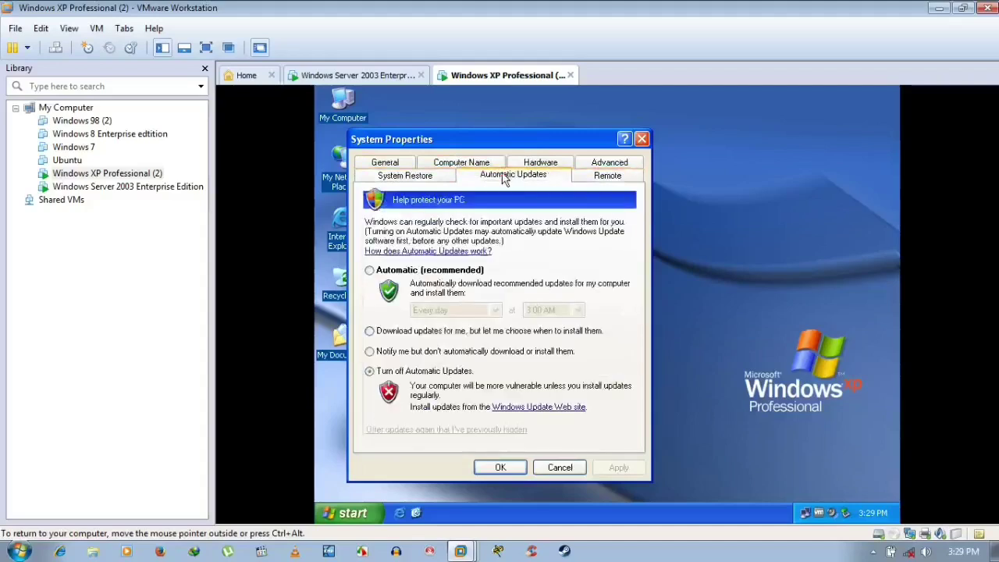
click(428, 179)
click(517, 177)
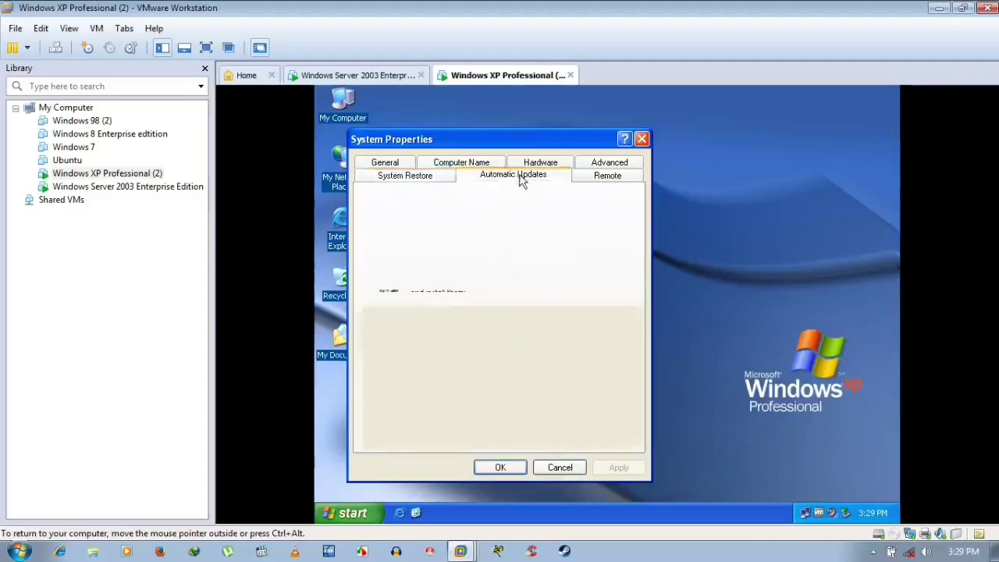
click(607, 176)
click(436, 177)
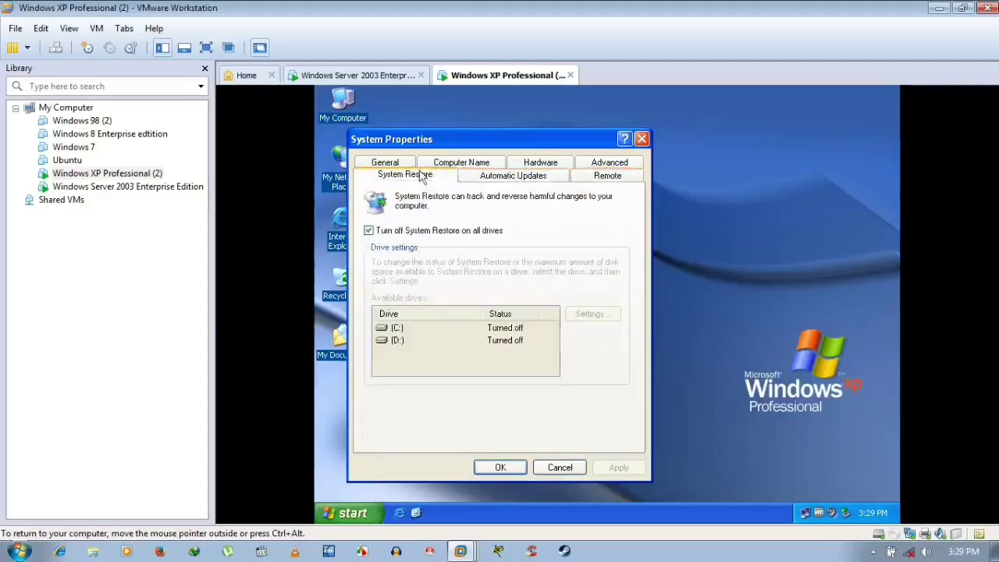
click(399, 162)
click(477, 179)
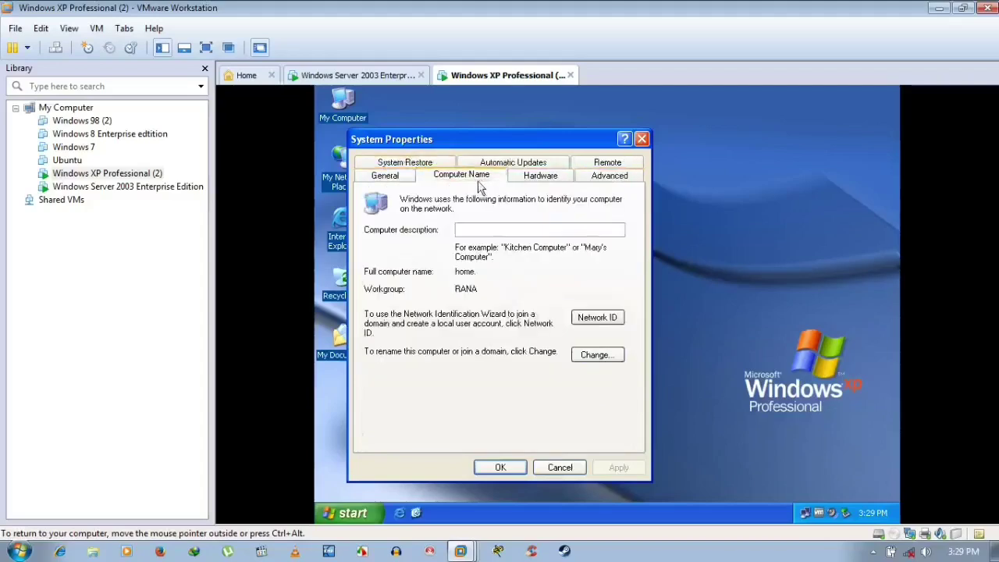
click(511, 179)
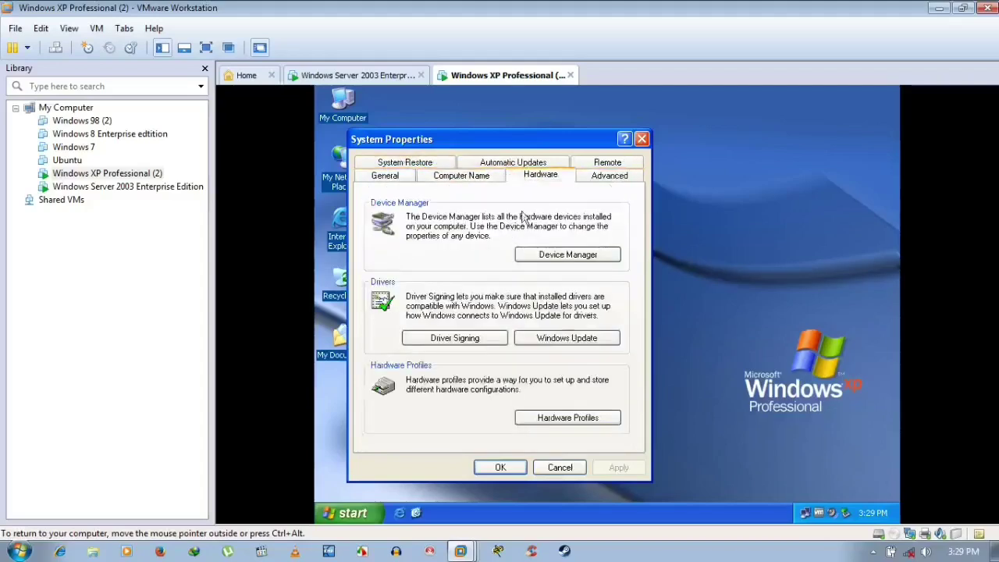
click(607, 179)
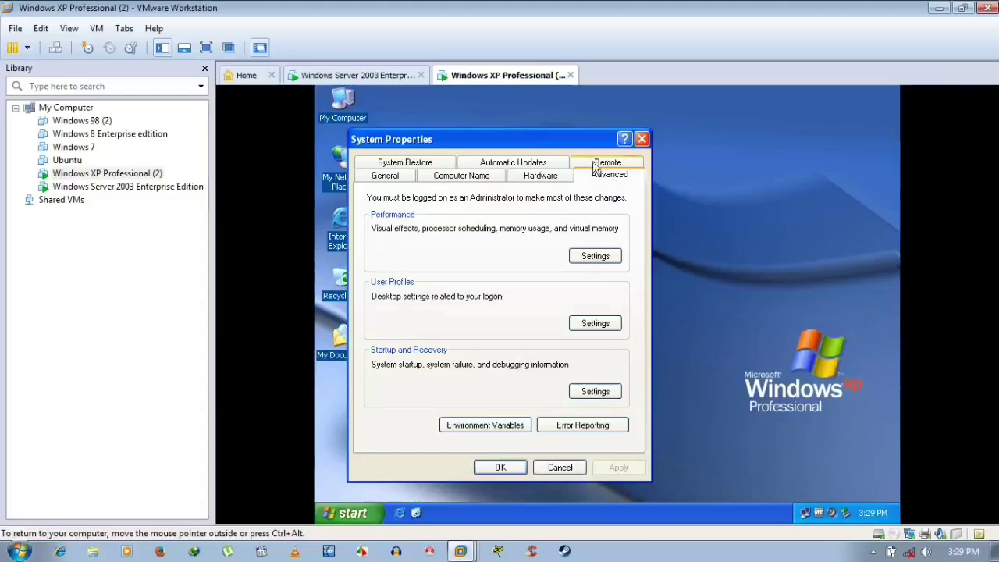
click(607, 163)
click(502, 181)
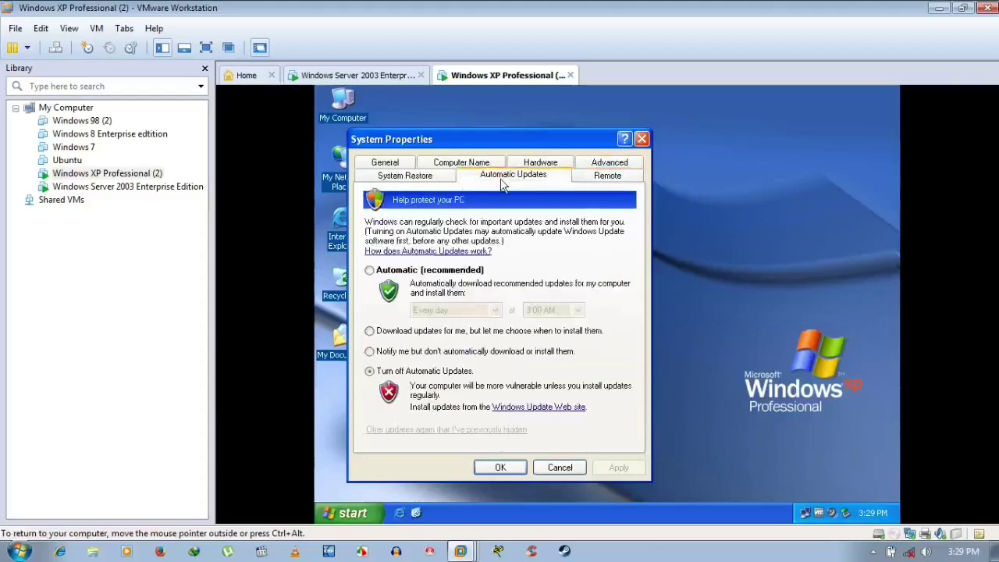
click(433, 181)
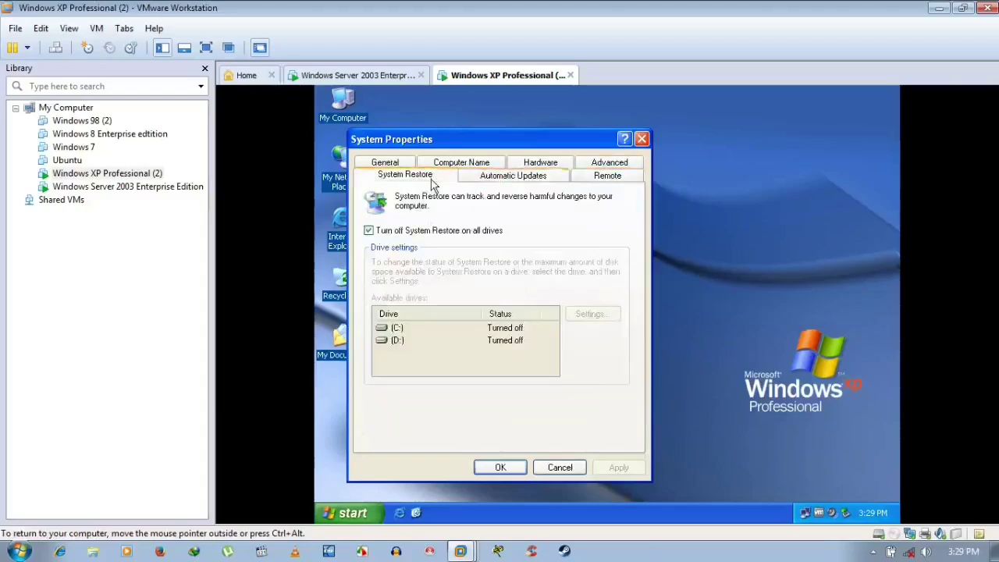
click(524, 177)
click(604, 178)
click(512, 181)
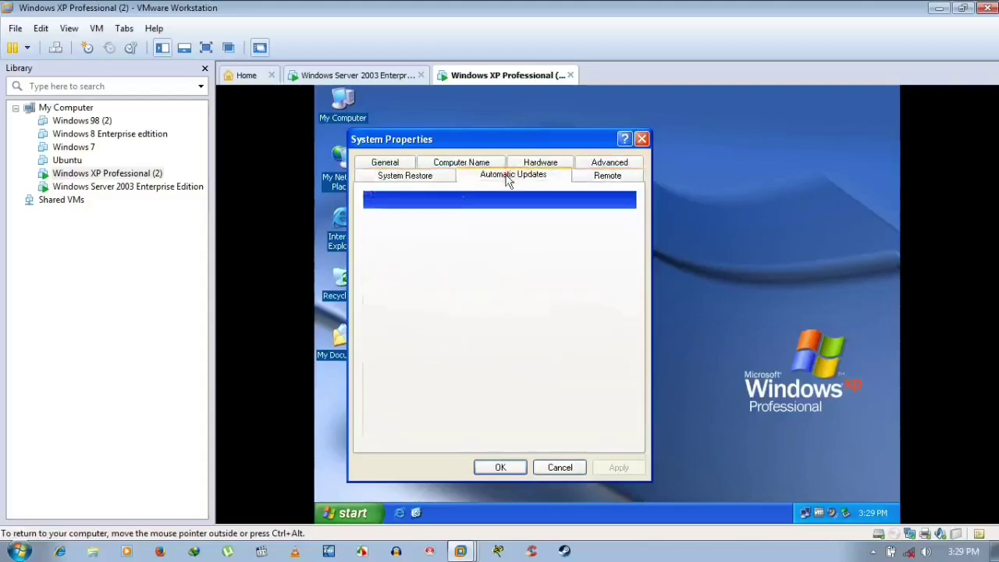
click(419, 178)
click(384, 163)
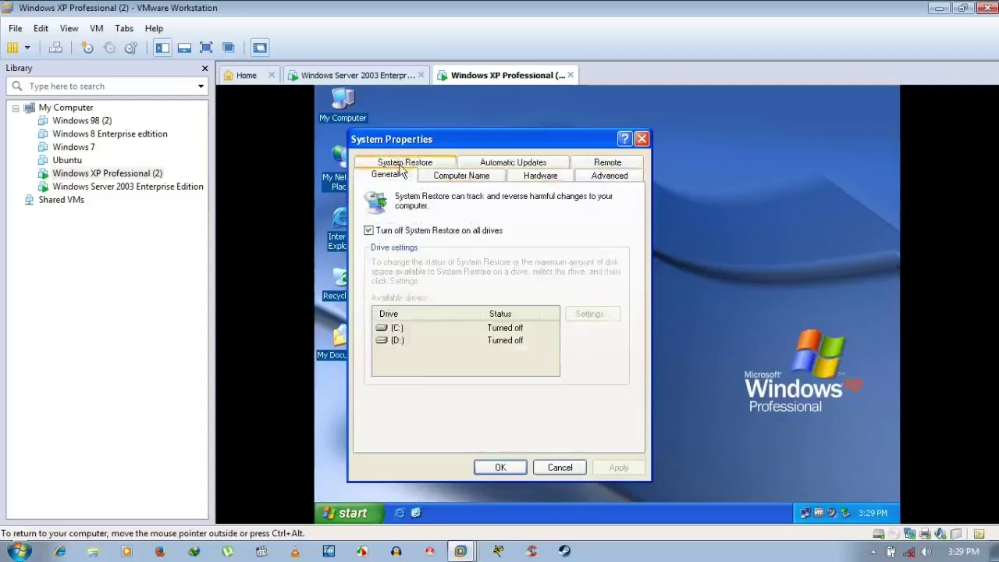
click(461, 181)
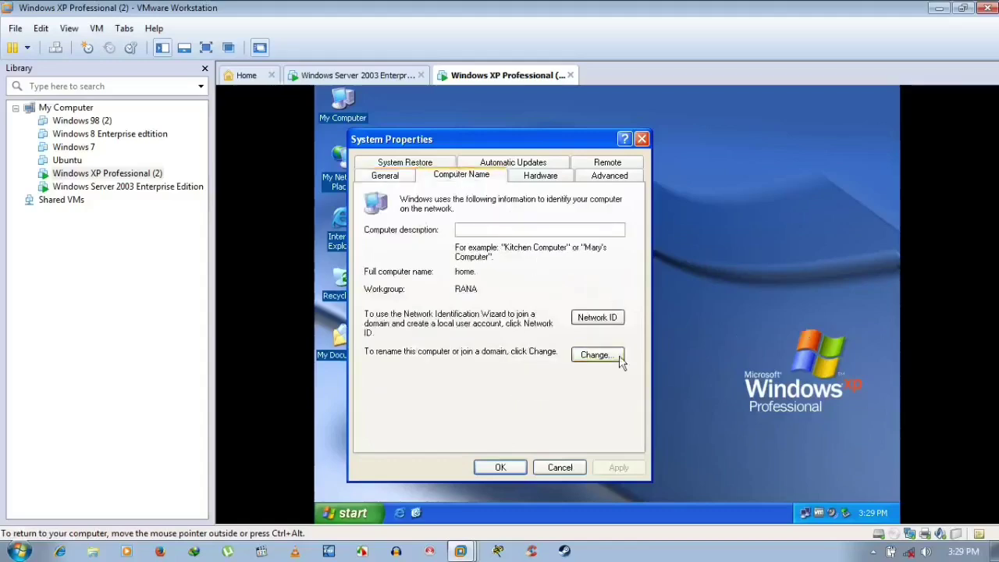
- Open the computer name Change dialog, cancel it, and close System Properties unchanged
click(596, 355)
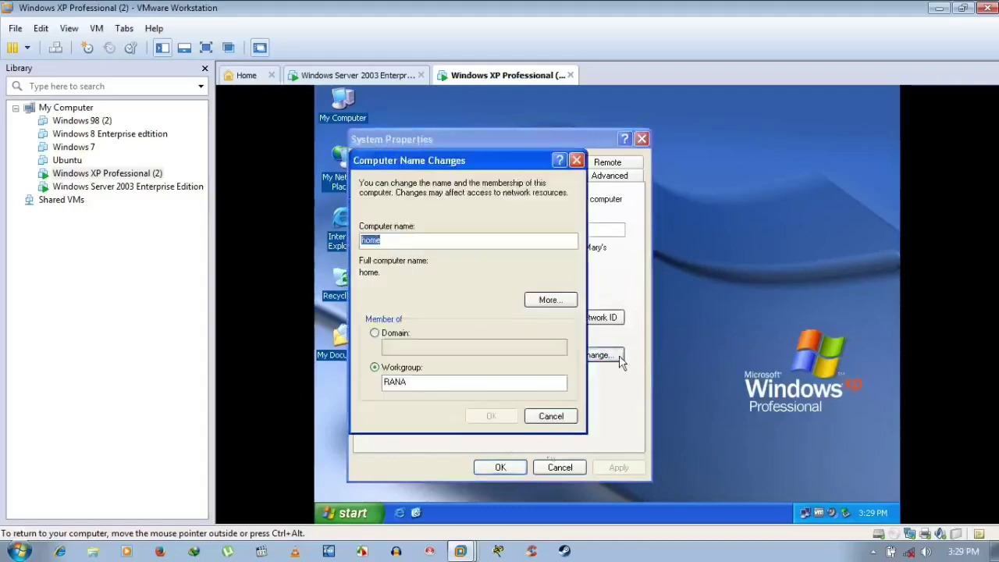
click(551, 415)
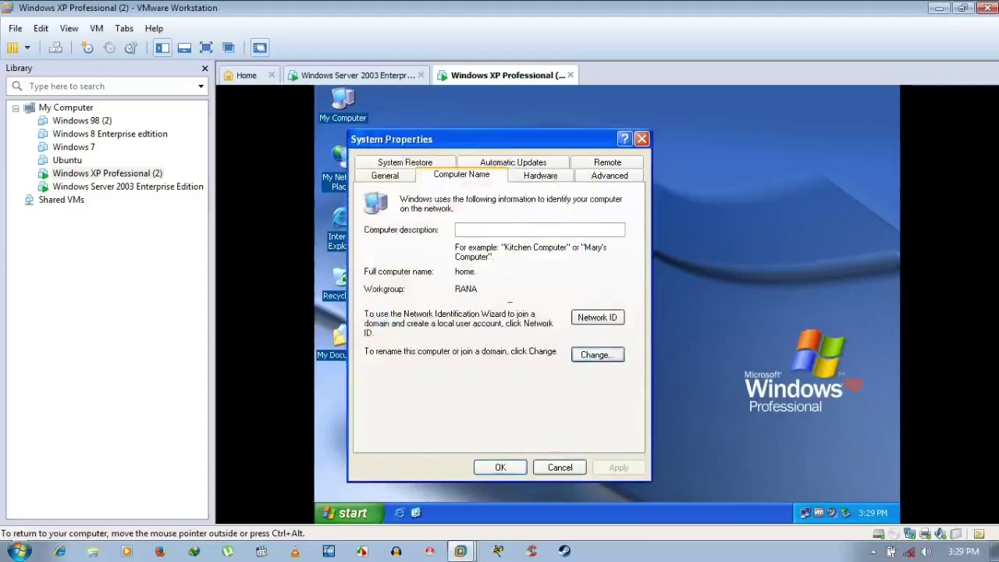
click(642, 139)
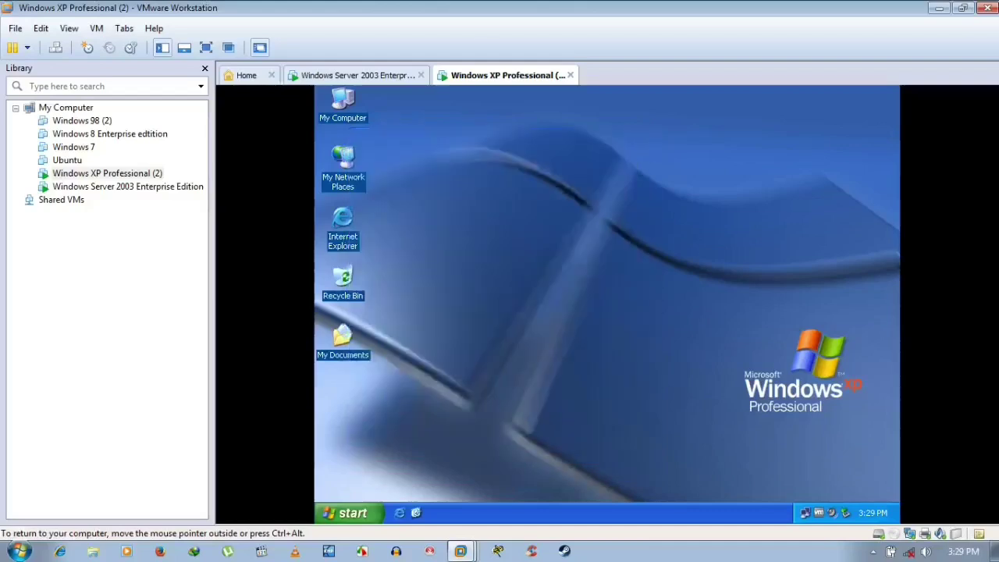
- Return to the Windows Server 2003 VM to follow the Active Directory configuration progress
key(ctrl+alt)
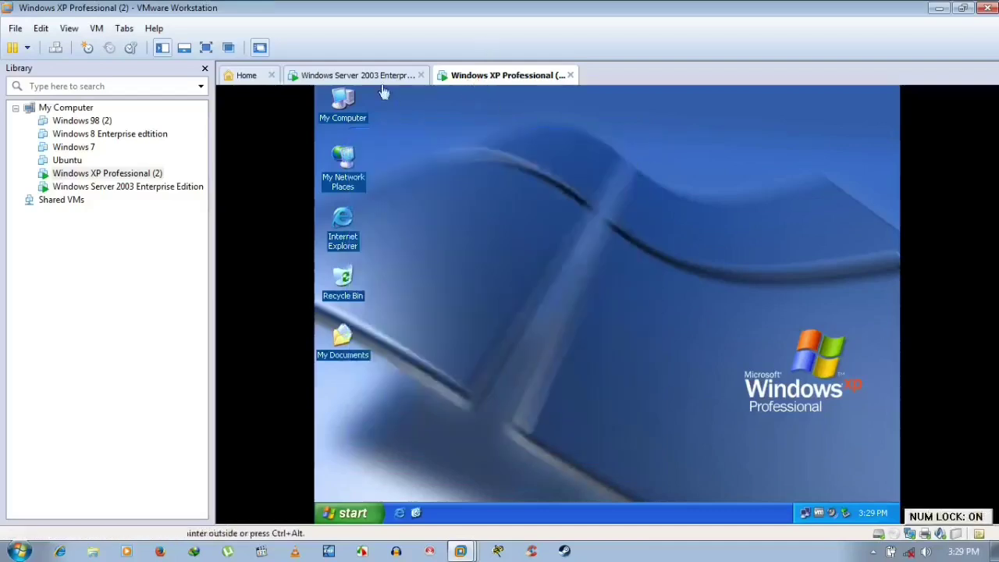
click(381, 77)
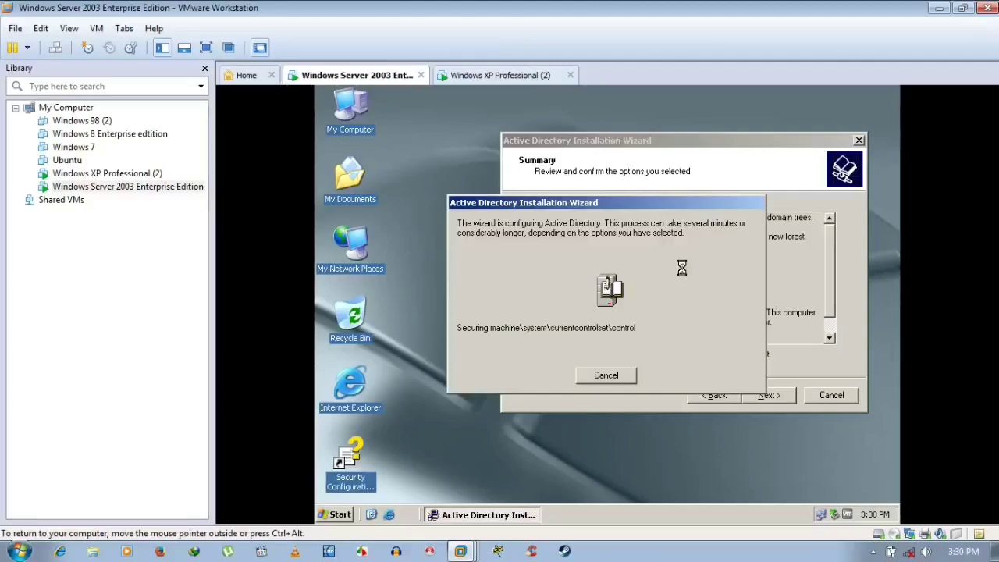
click(489, 75)
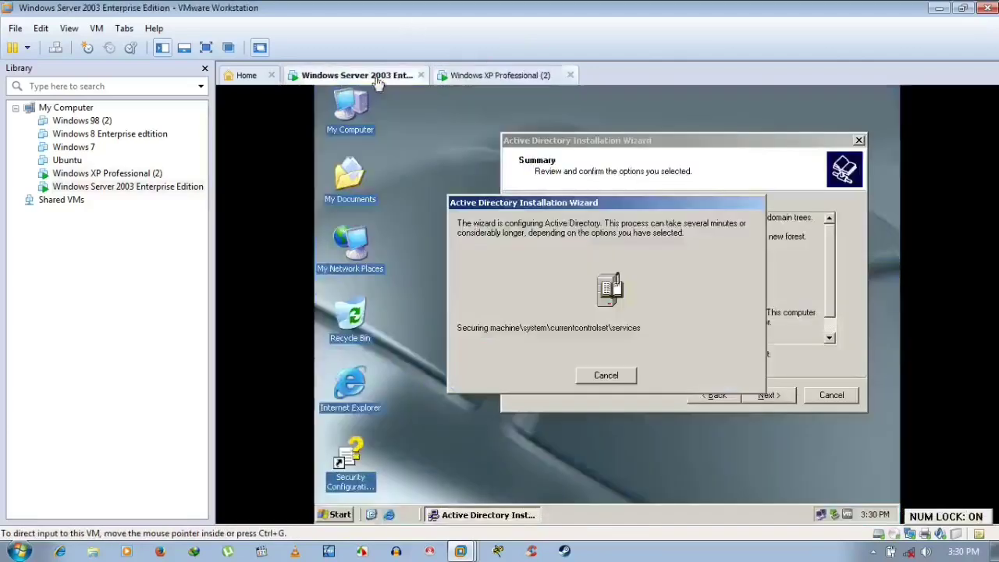
click(355, 75)
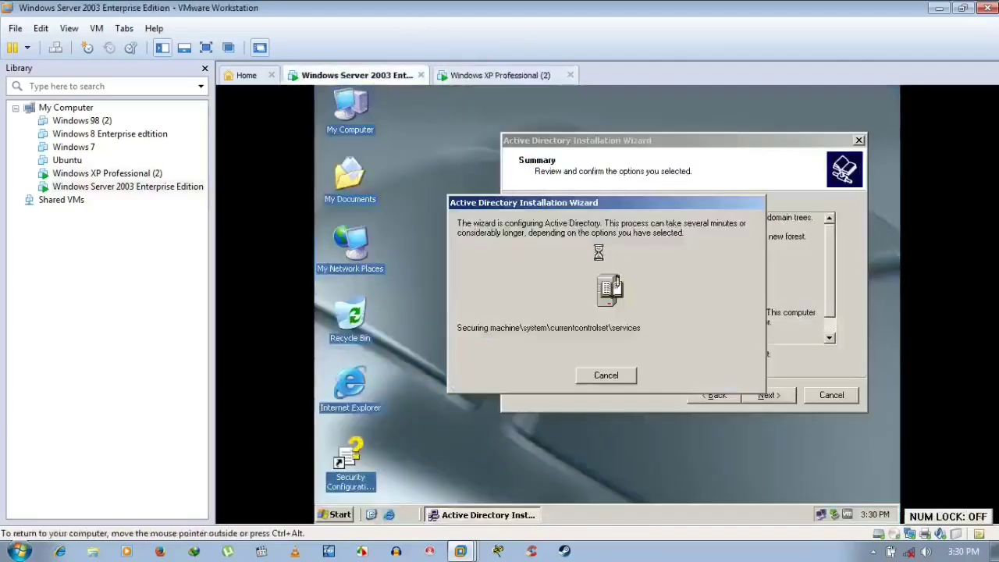
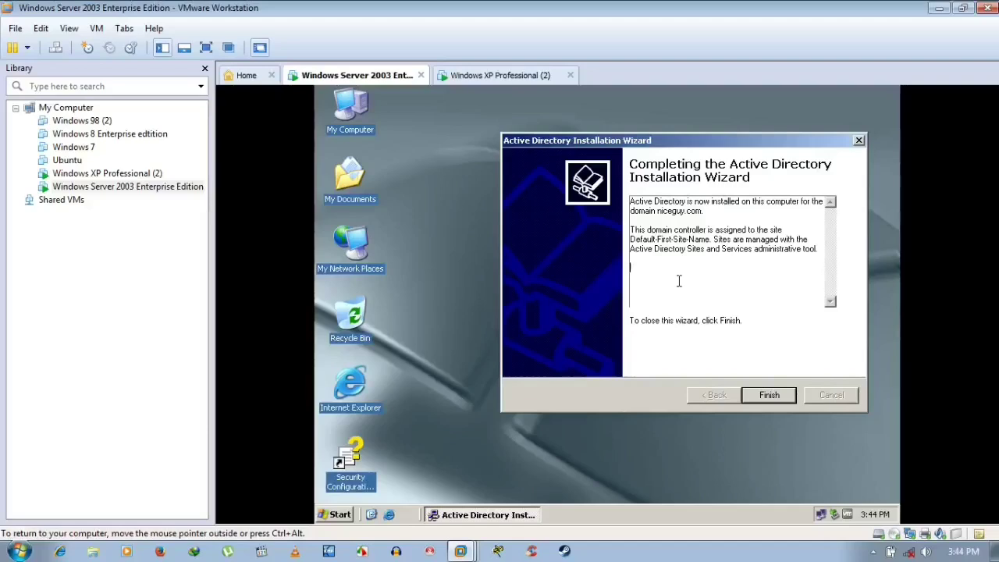
- Close the finished Active Directory wizard, restart the server, and switch to the Windows XP Professional (2) VM
click(678, 281)
key(Num_Lock)
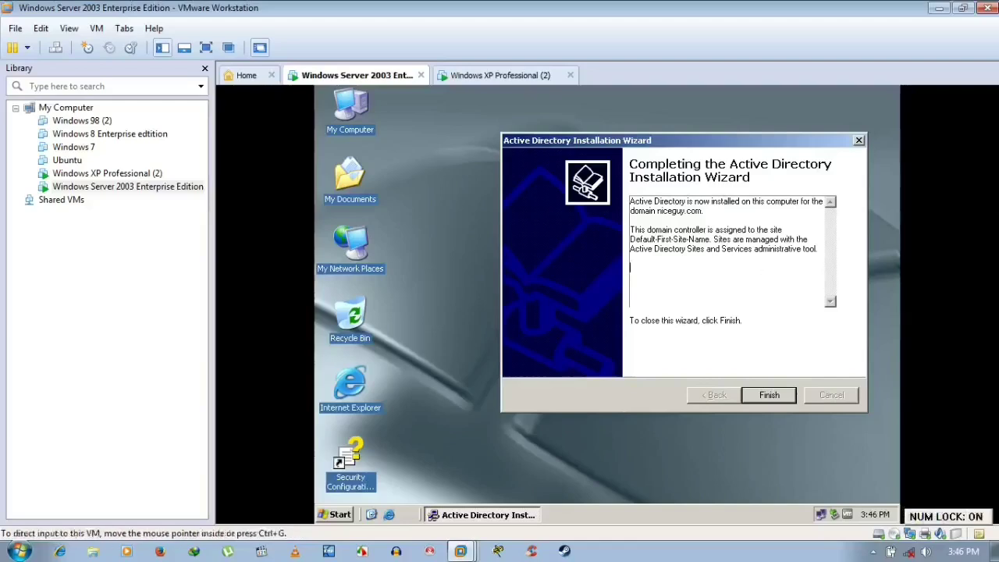
key(Num_Lock)
click(872, 551)
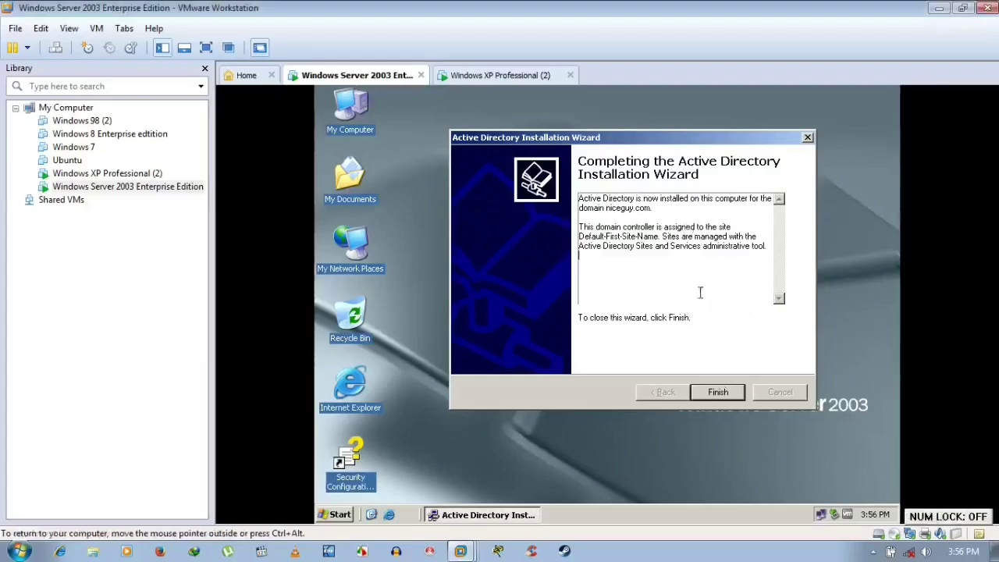
click(718, 394)
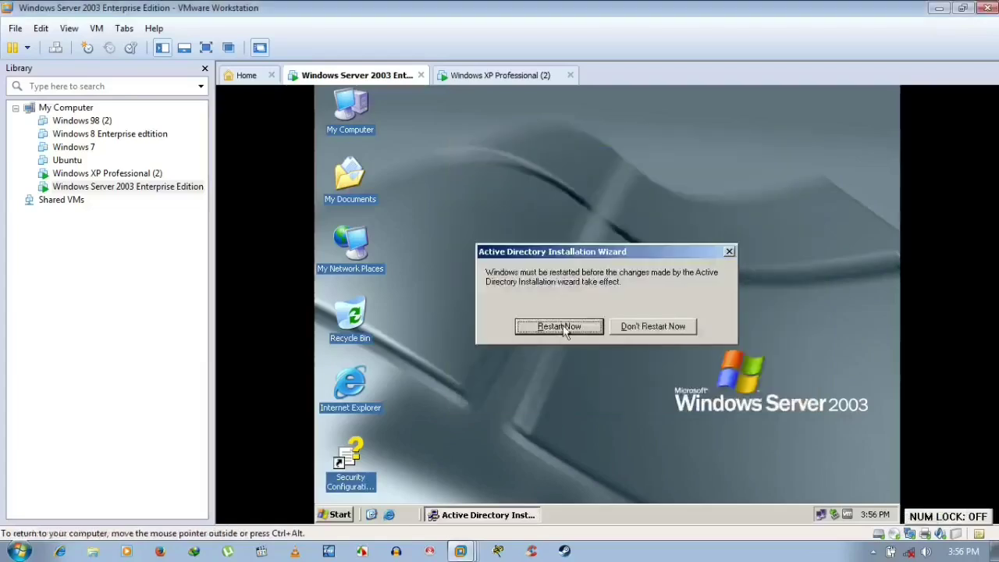
click(562, 328)
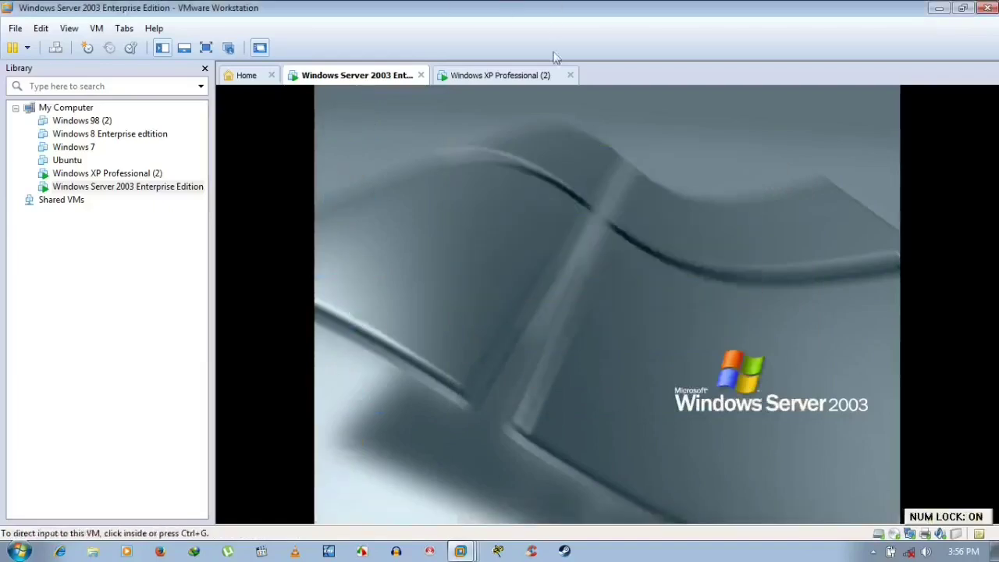
click(534, 76)
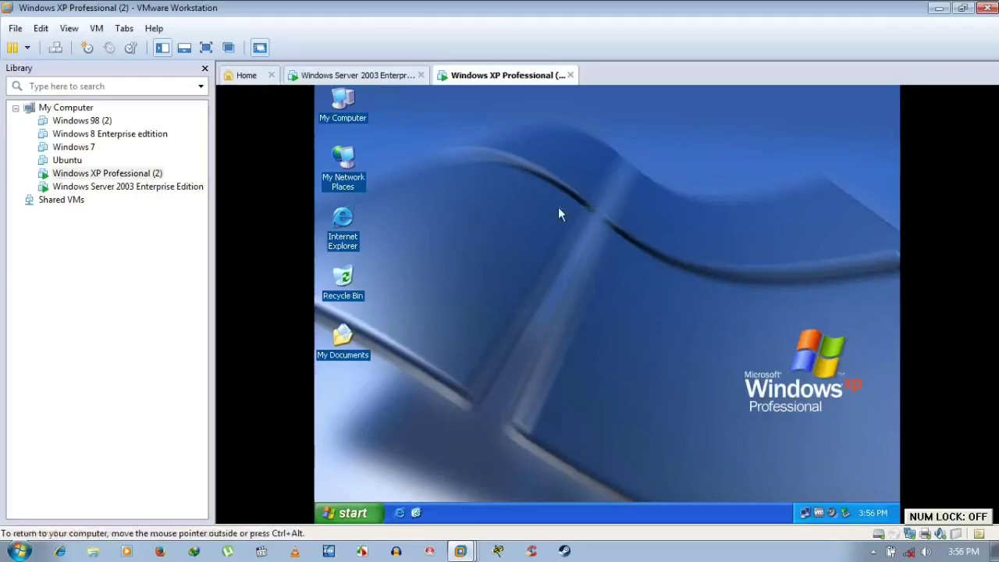
right_click(559, 208)
click(577, 231)
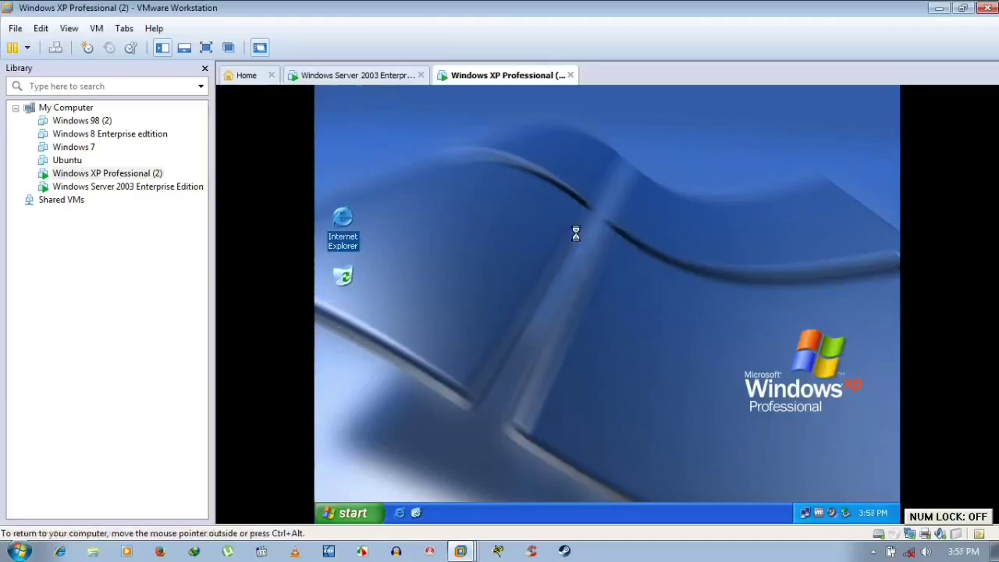
right_click(532, 162)
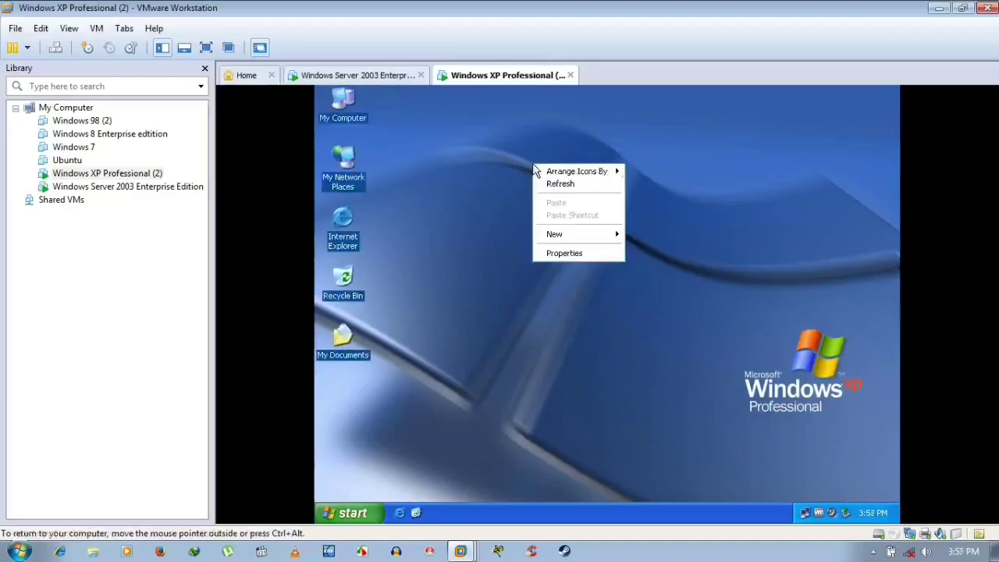
click(549, 185)
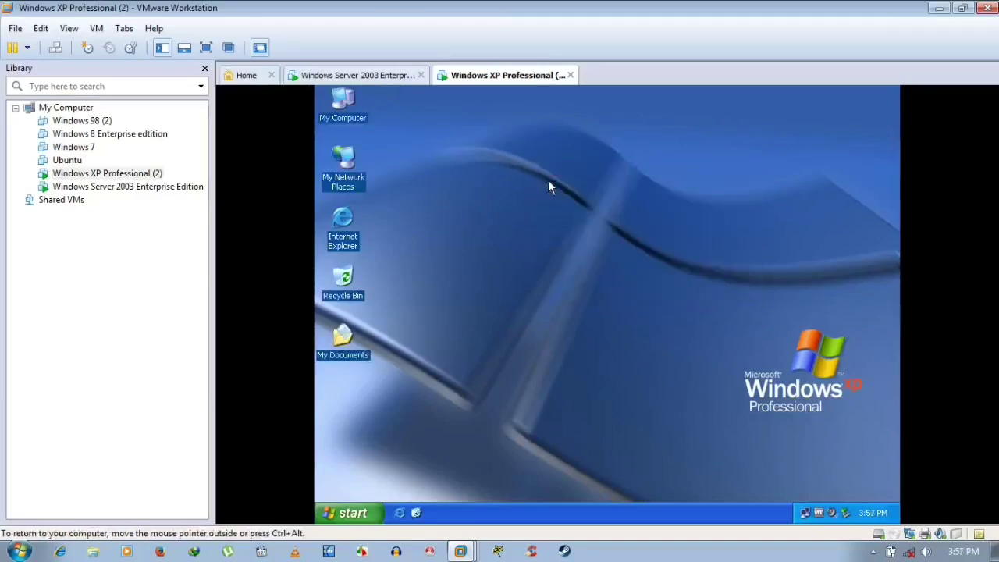
right_click(513, 190)
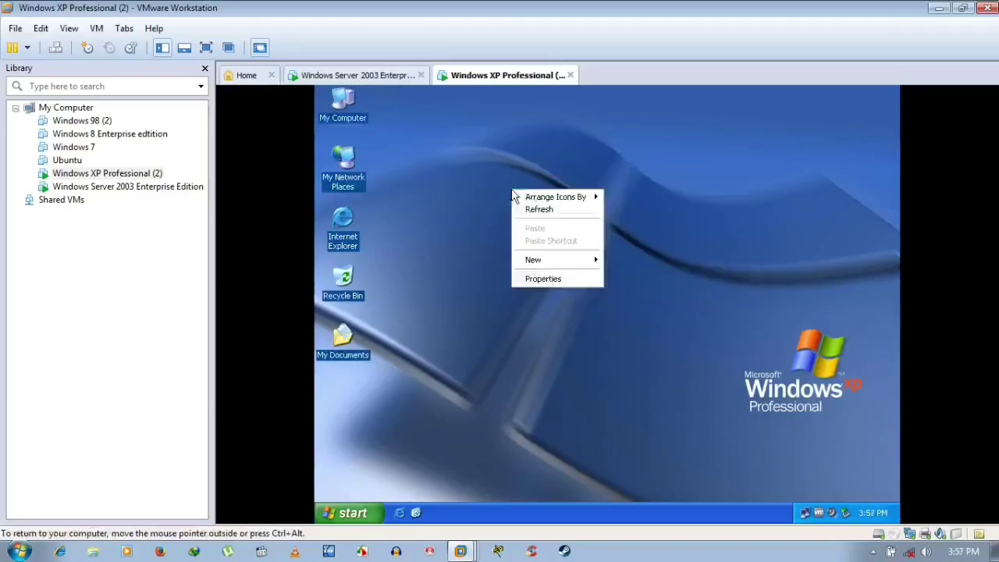
click(535, 212)
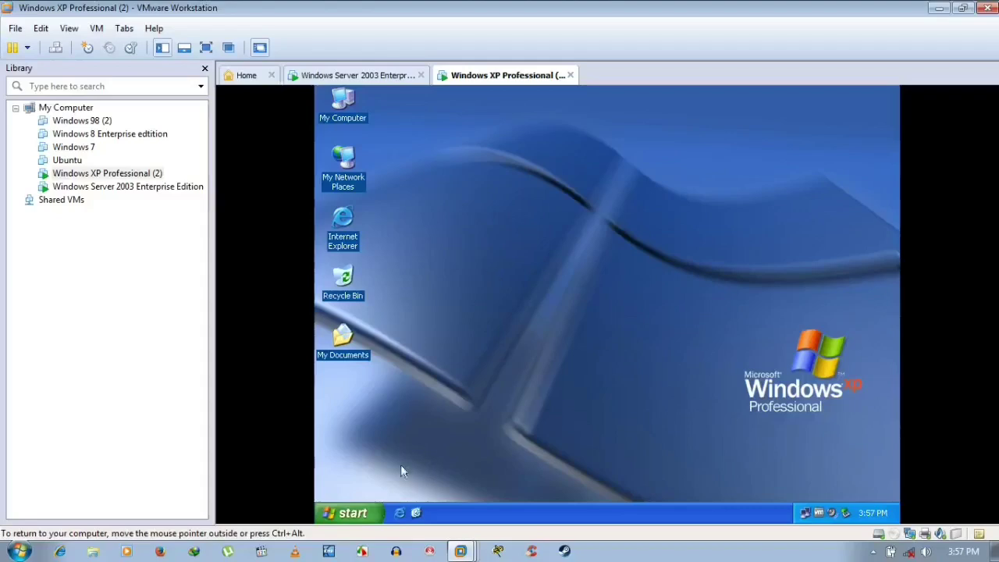
click(373, 515)
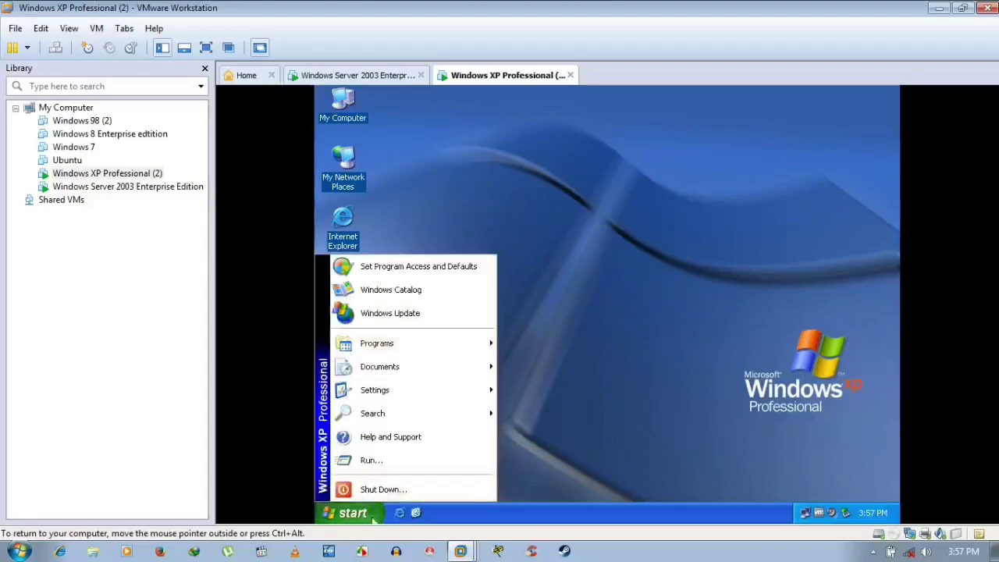
click(675, 331)
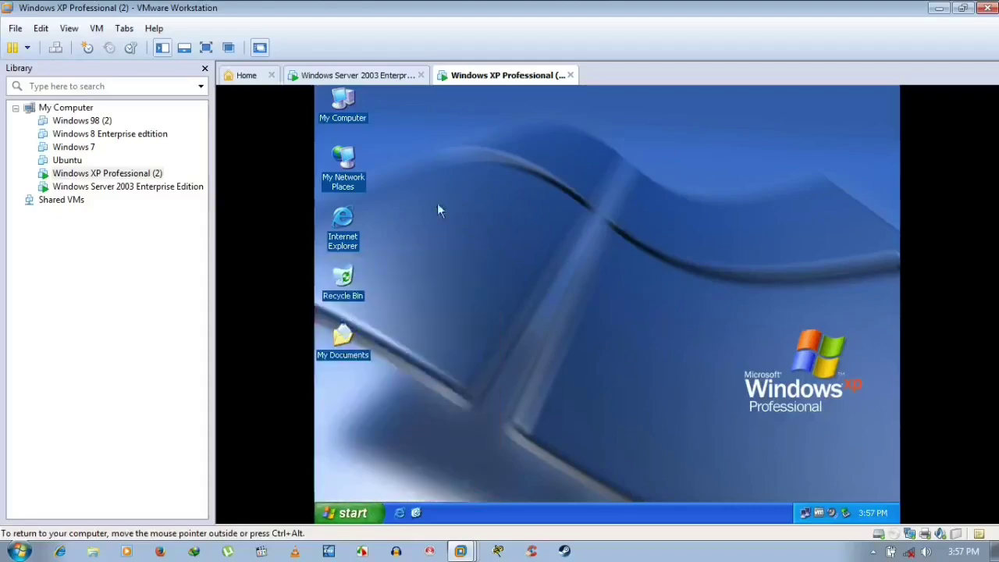
- Return to the rebooting Windows Server 2003 Enterprise Edition VM, checking the XP tab in between
click(397, 78)
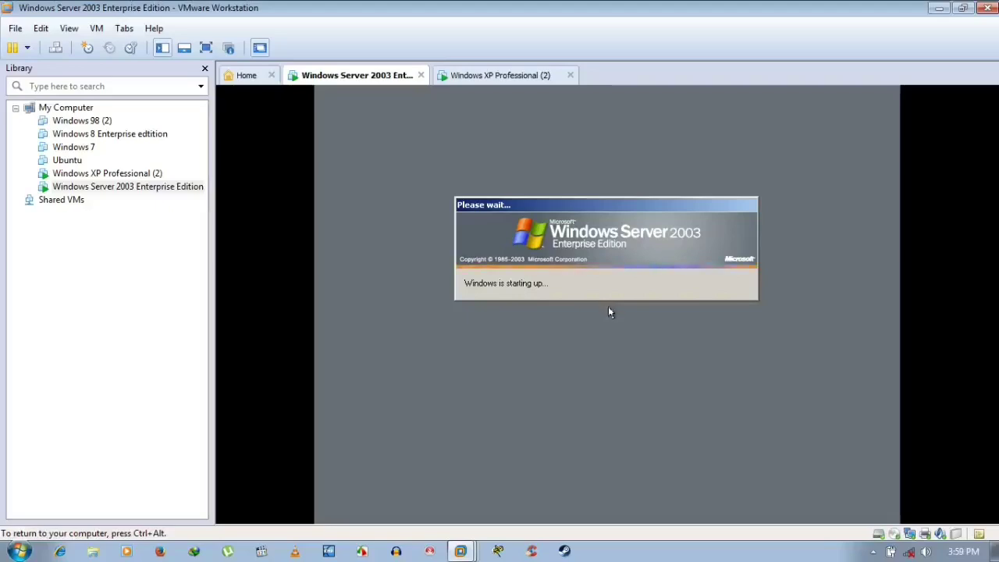
click(507, 76)
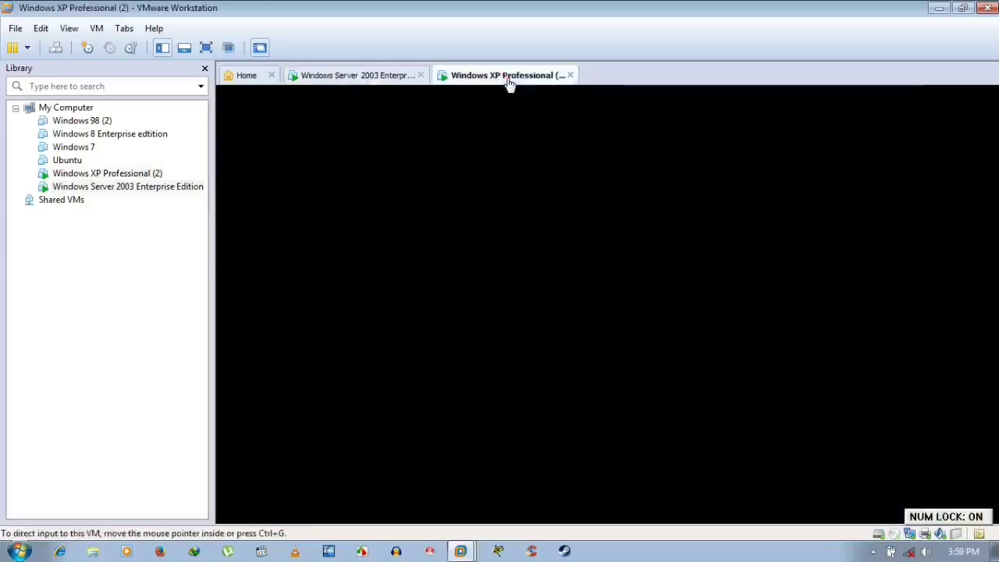
click(392, 81)
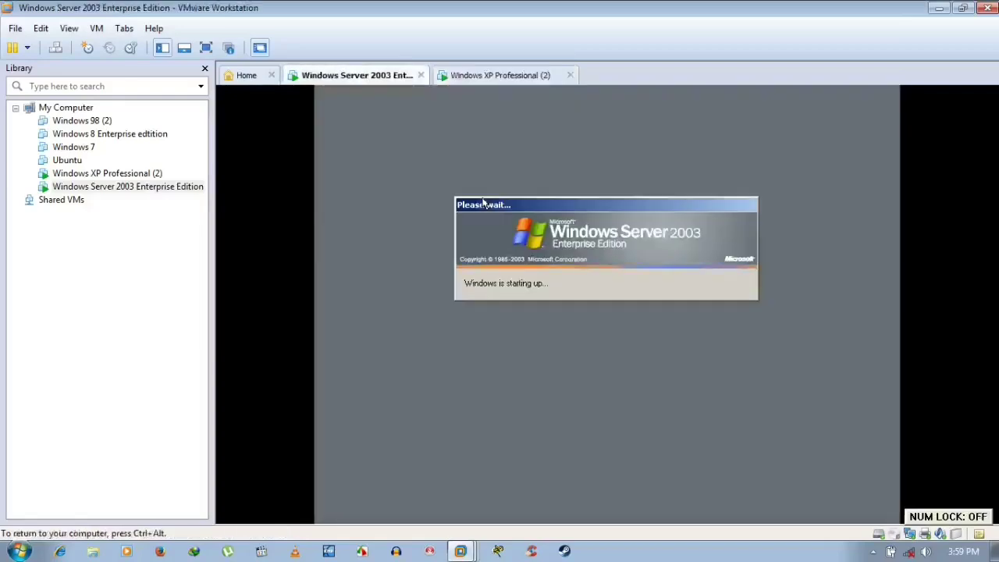
key(ctrl+alt)
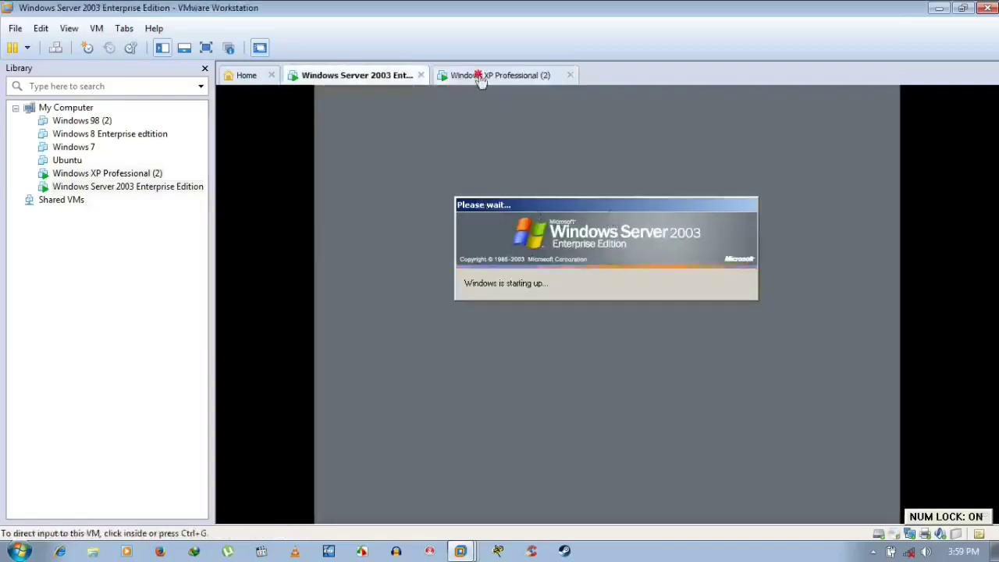
click(480, 78)
click(393, 81)
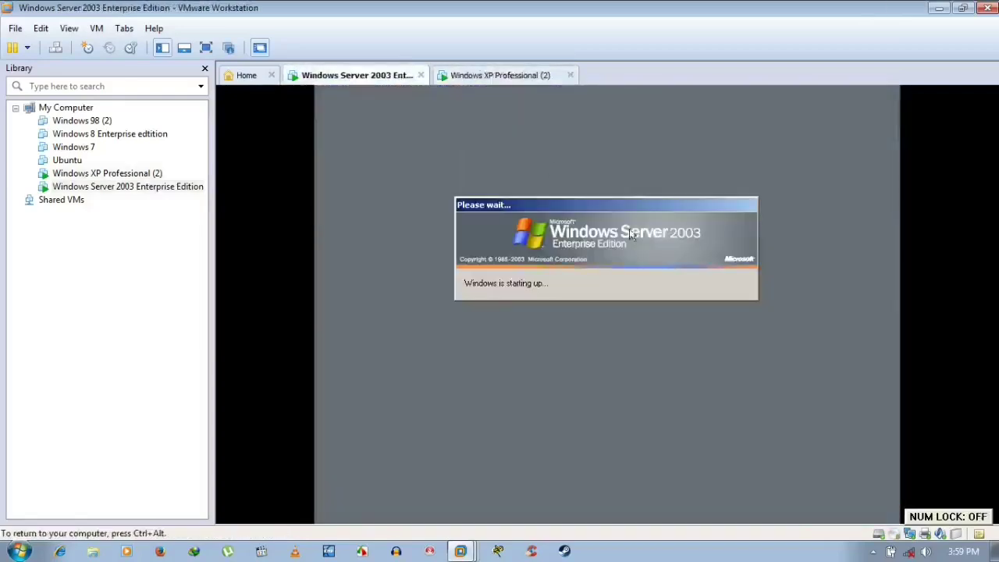
key(ctrl+alt)
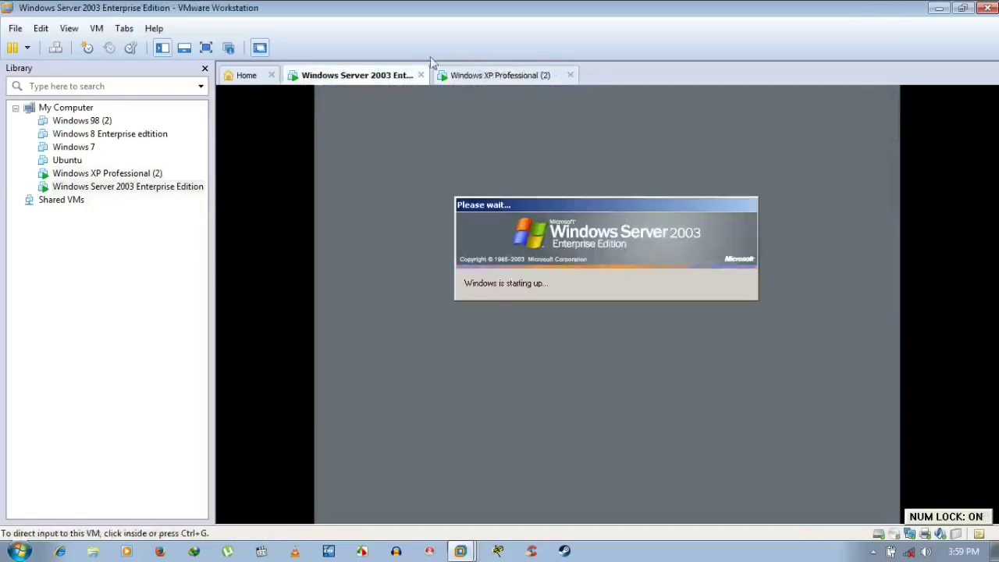
click(521, 75)
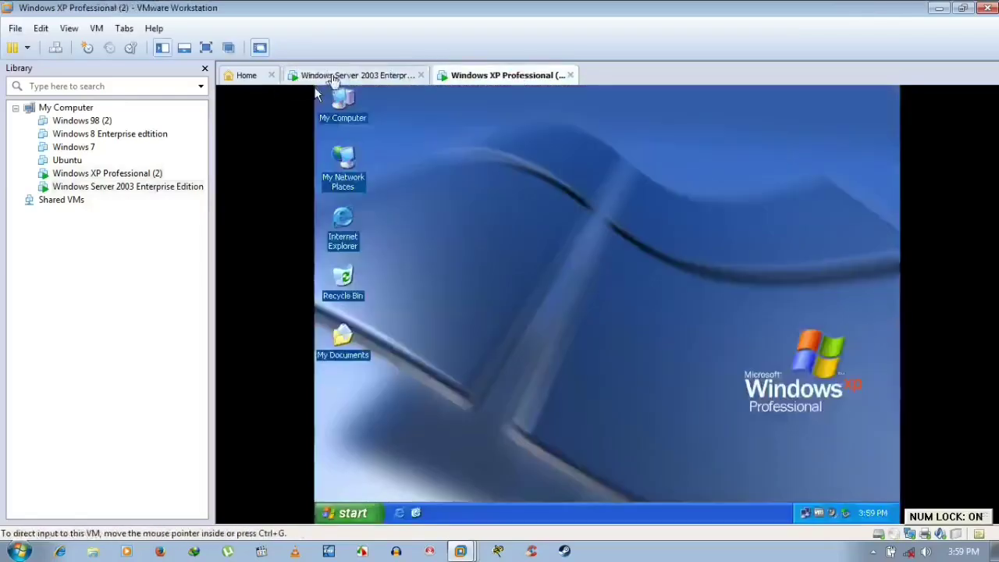
click(293, 76)
click(506, 253)
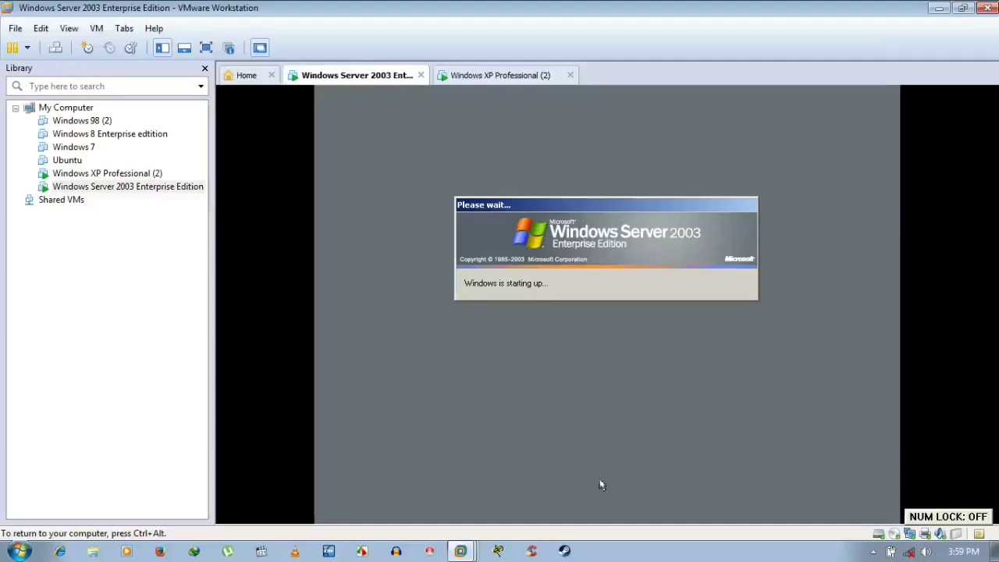
key(ctrl+alt)
click(936, 7)
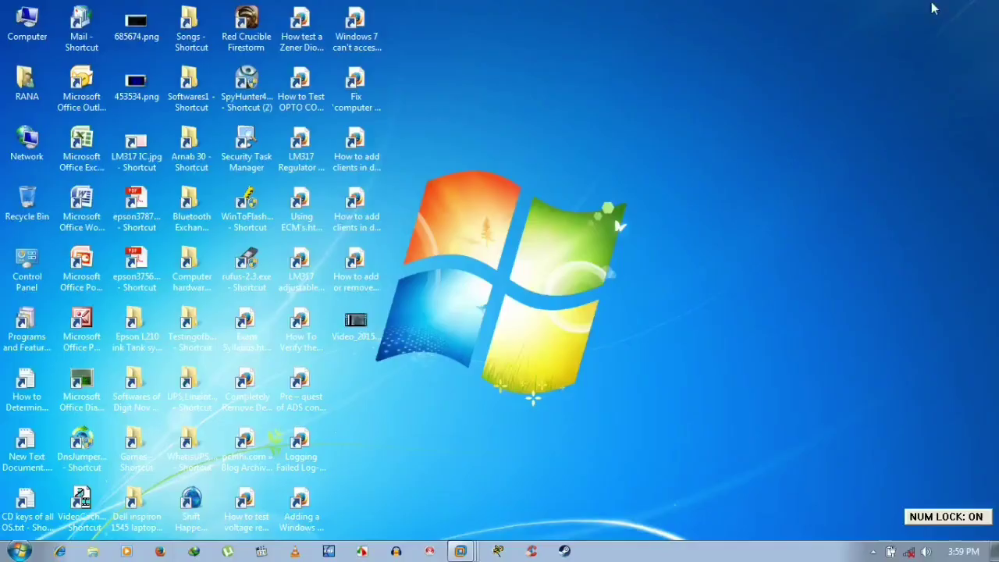
right_click(613, 155)
click(647, 195)
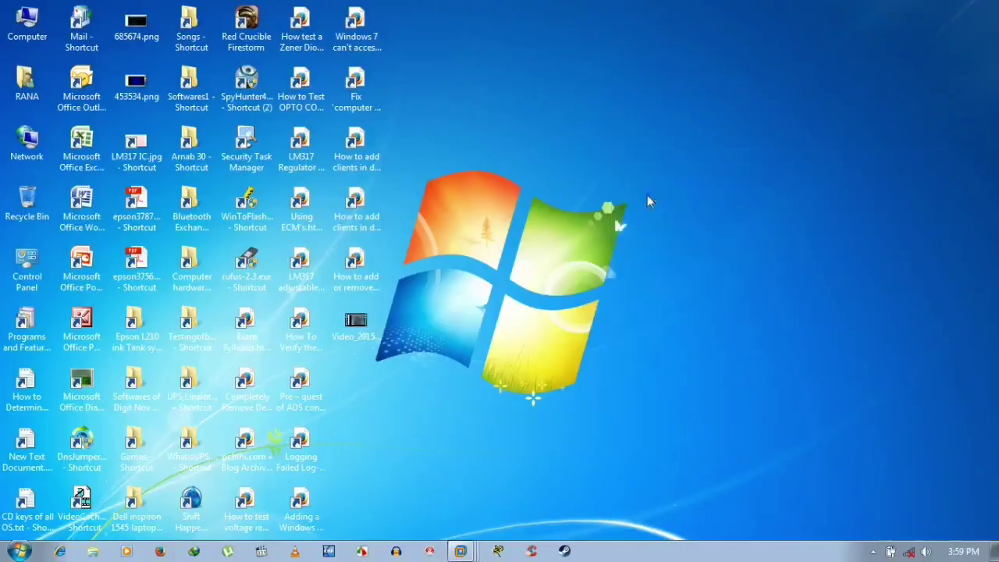
click(461, 551)
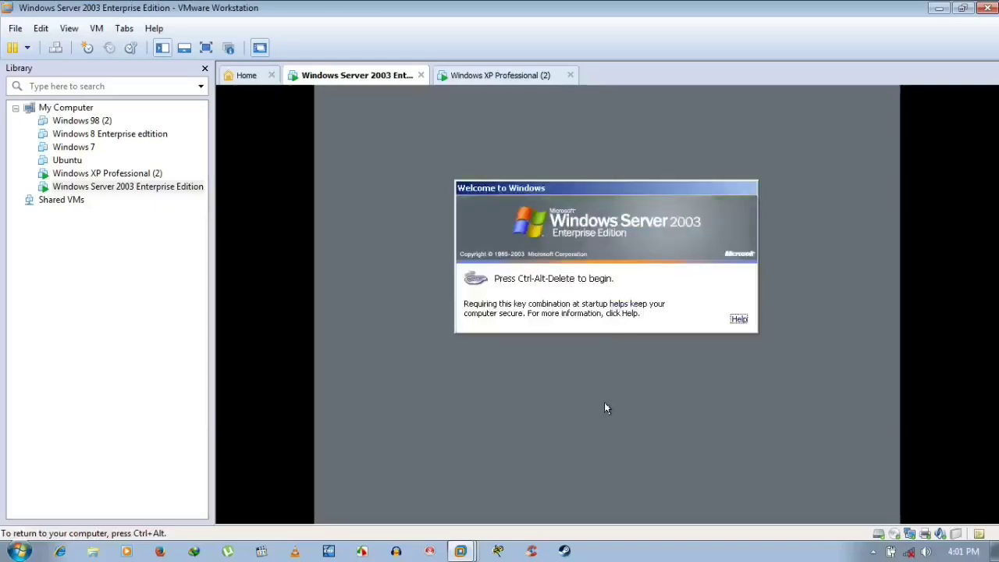
- Send Ctrl+Alt+Del to the server and choose NICEGUY as the logon domain
key(ctrl+alt)
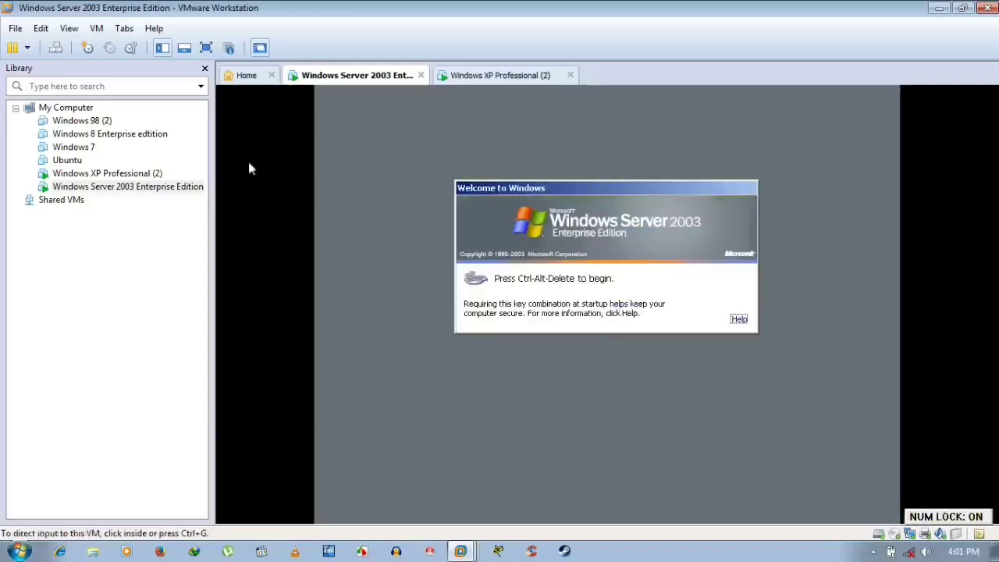
click(59, 49)
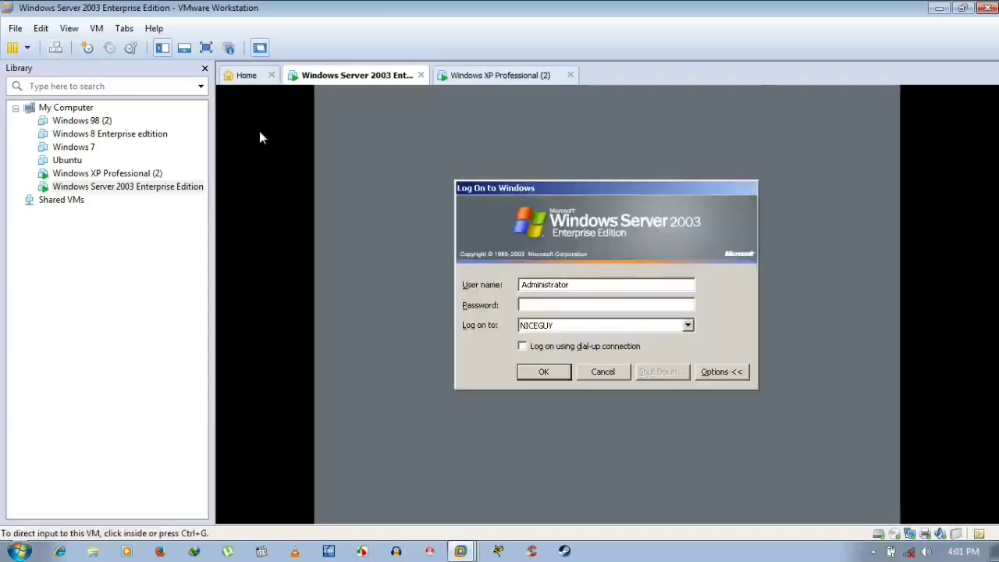
click(688, 326)
click(688, 325)
click(688, 326)
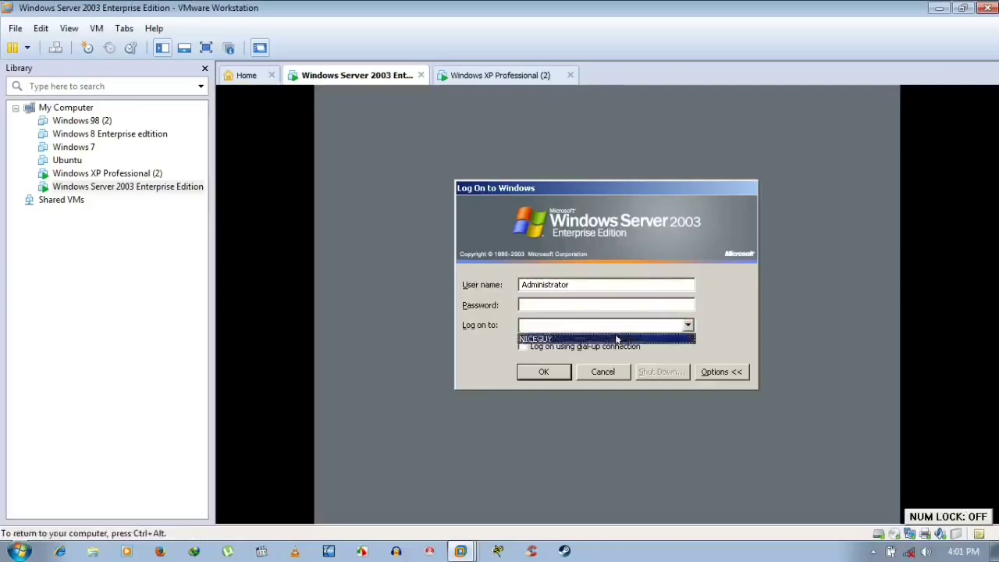
click(618, 339)
click(594, 304)
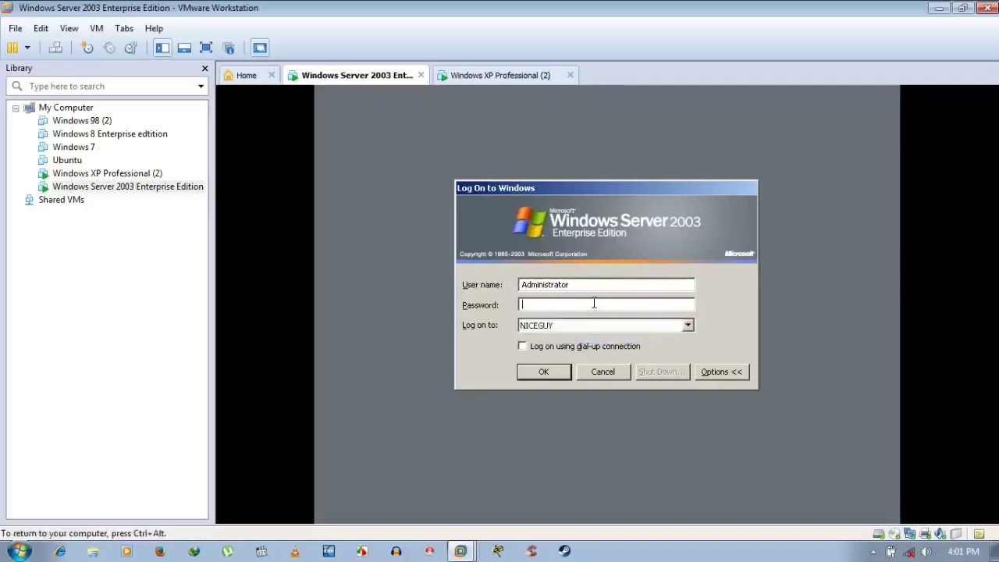
- Enter the Administrator password and log on to NICEGUY
click(714, 373)
click(718, 332)
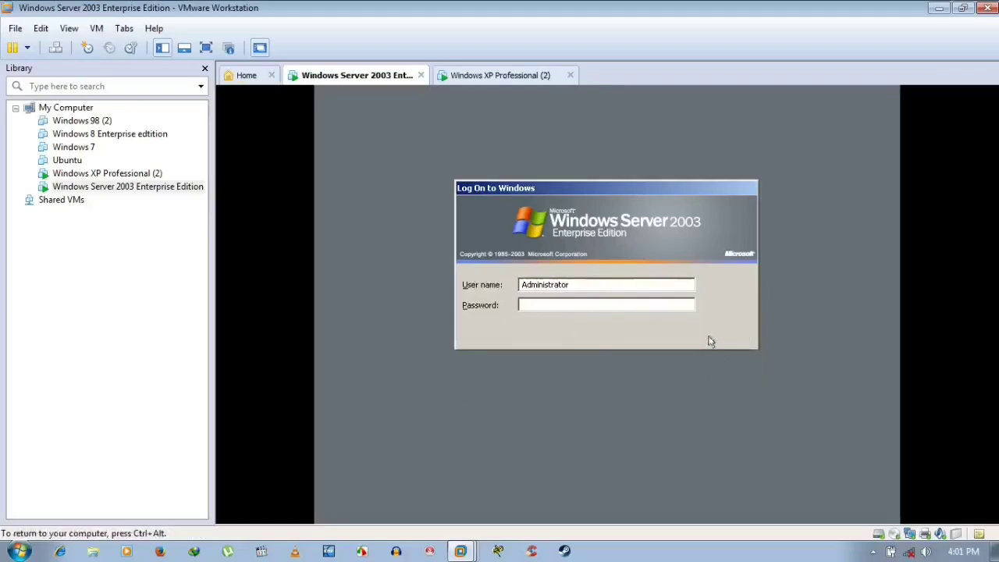
click(606, 306)
text(****)
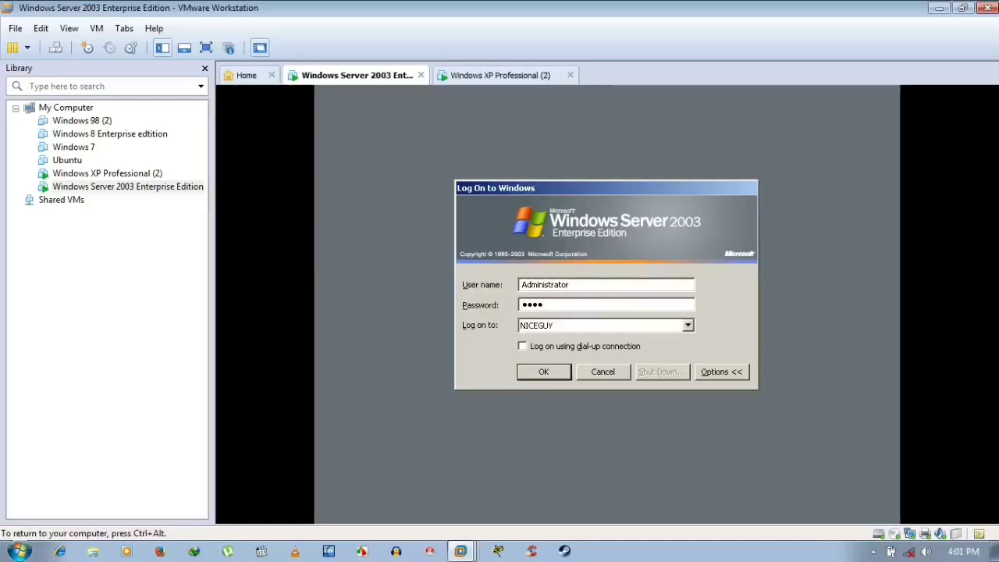
text(****)
key(Return)
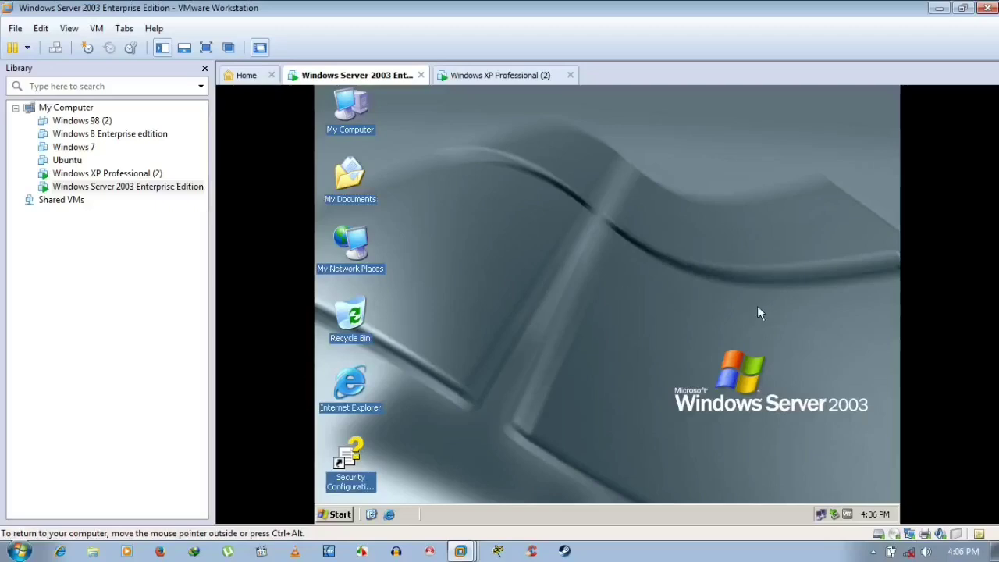
- Open the Local Area Connection properties from the server's network connections
right_click(517, 242)
click(549, 260)
right_click(821, 514)
click(753, 506)
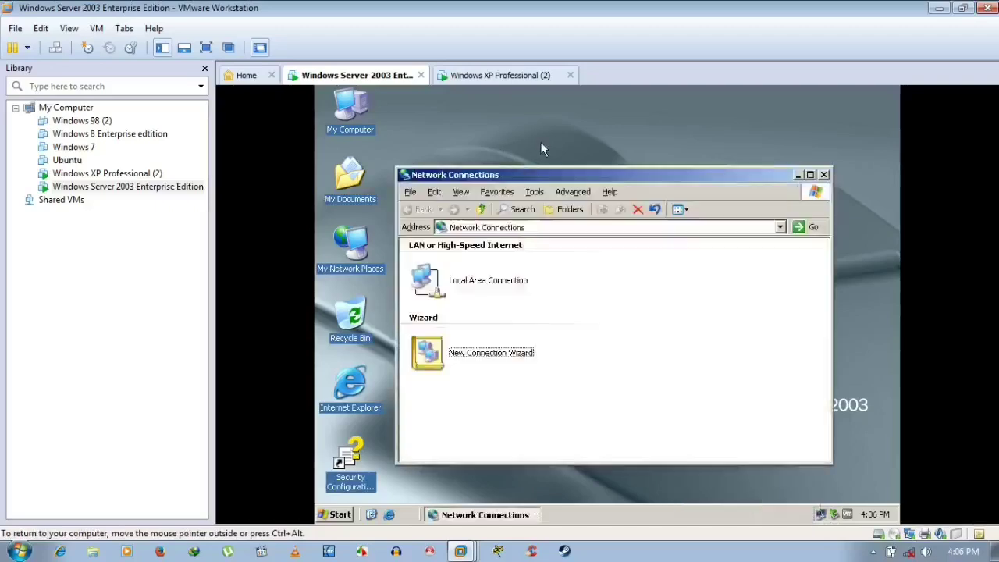
click(476, 290)
right_click(476, 290)
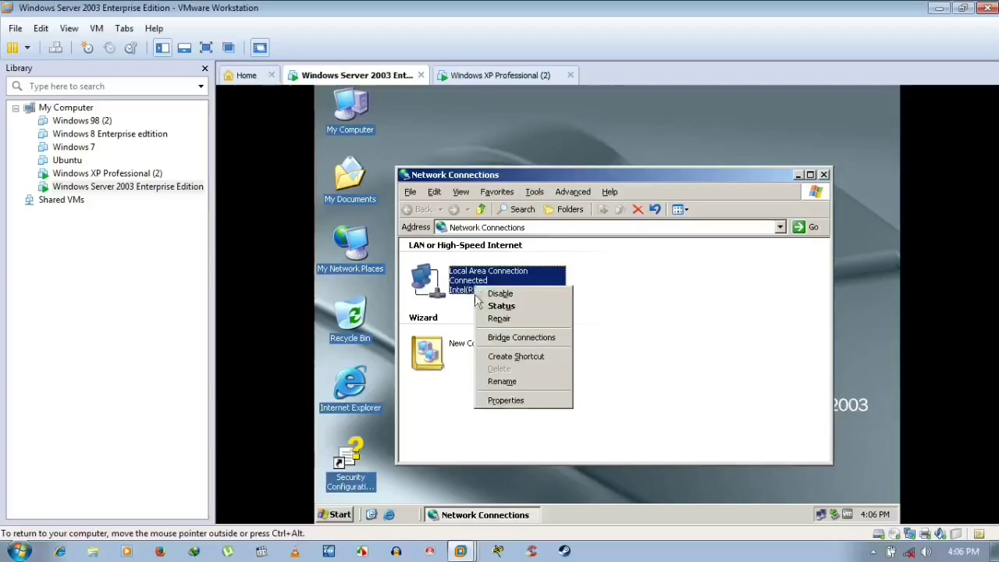
click(499, 401)
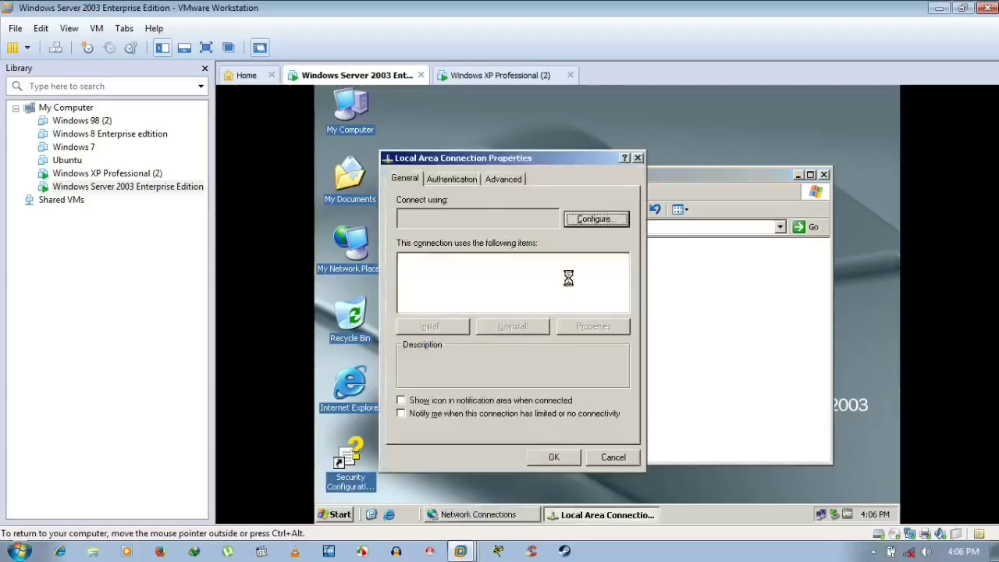
- Change the TCP/IP preferred DNS server from 127.0.0.1 to 192.168.1.13
scroll(550, 288, down, 1)
click(474, 289)
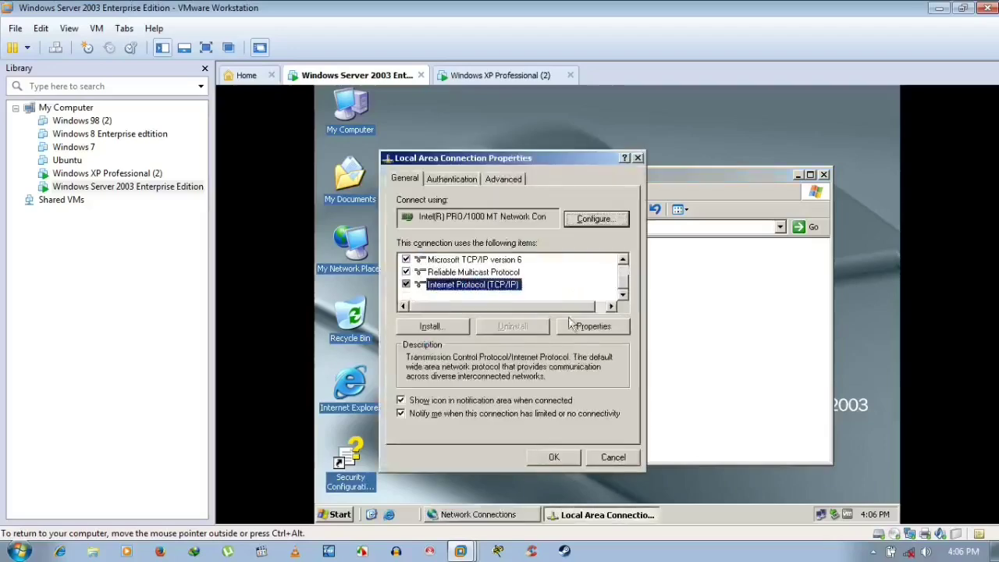
click(579, 326)
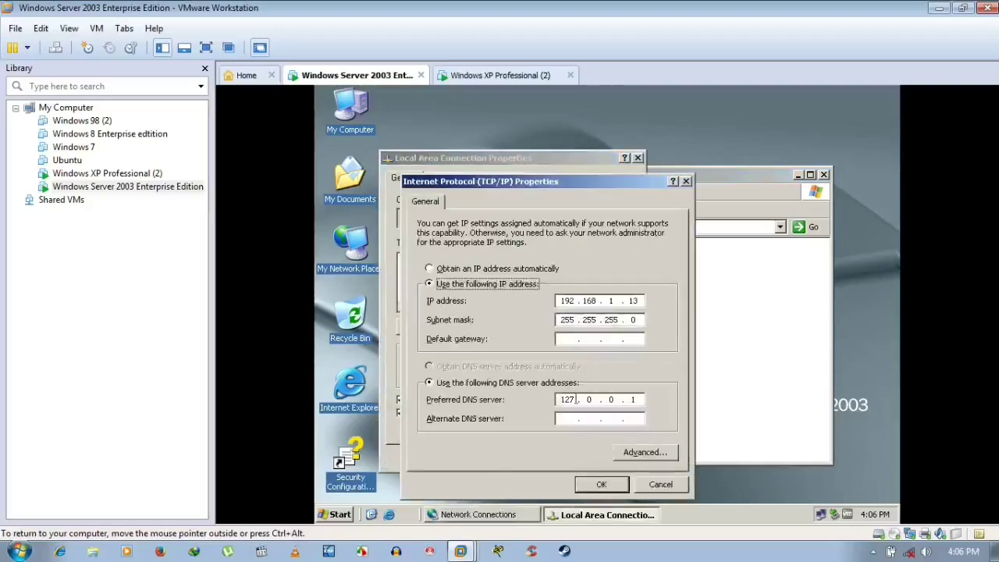
click(641, 399)
key(BackSpace)
key(BackSpace)
key(BackSpace)
key(BackSpace)
key(BackSpace)
key(BackSpace)
text(1)
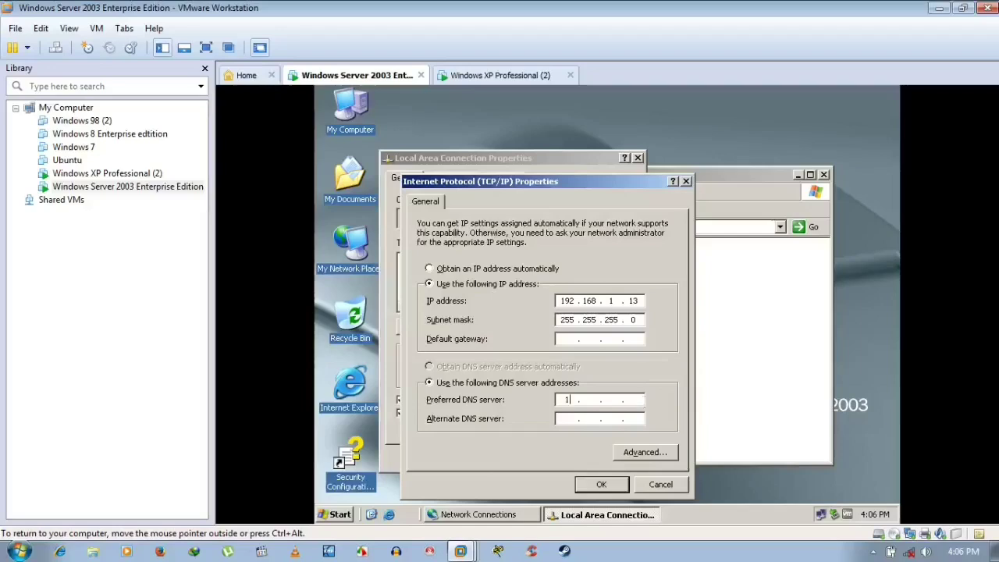
text(92 . 168 . 1 . 13)
click(600, 485)
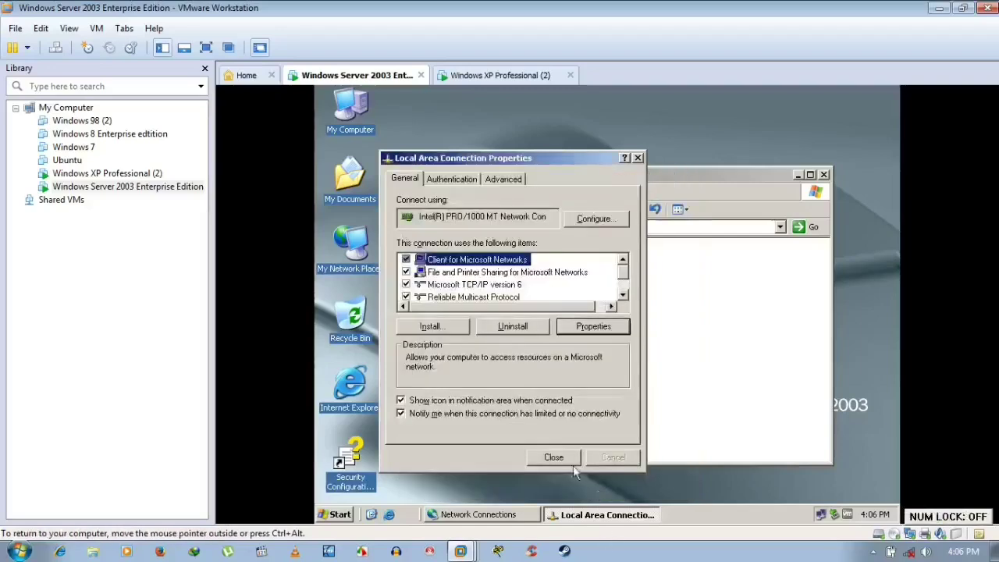
- Close the connection properties and network connections windows, then refresh the desktop
click(554, 458)
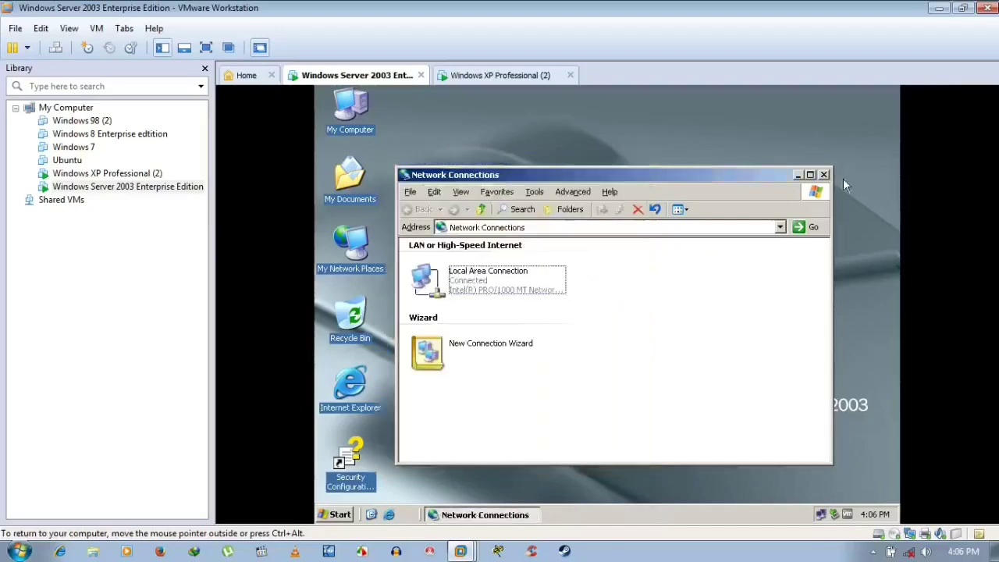
click(823, 174)
right_click(495, 217)
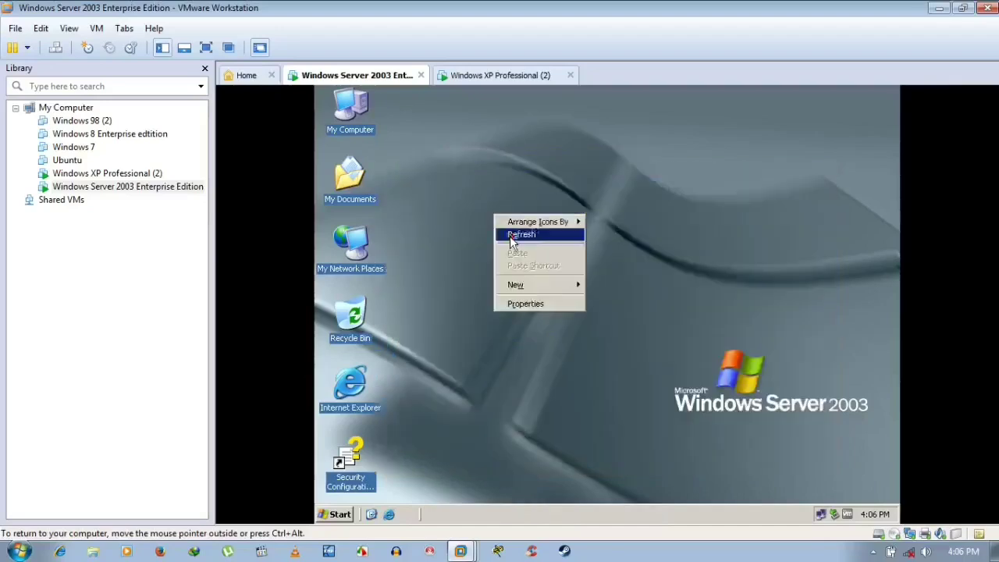
click(510, 236)
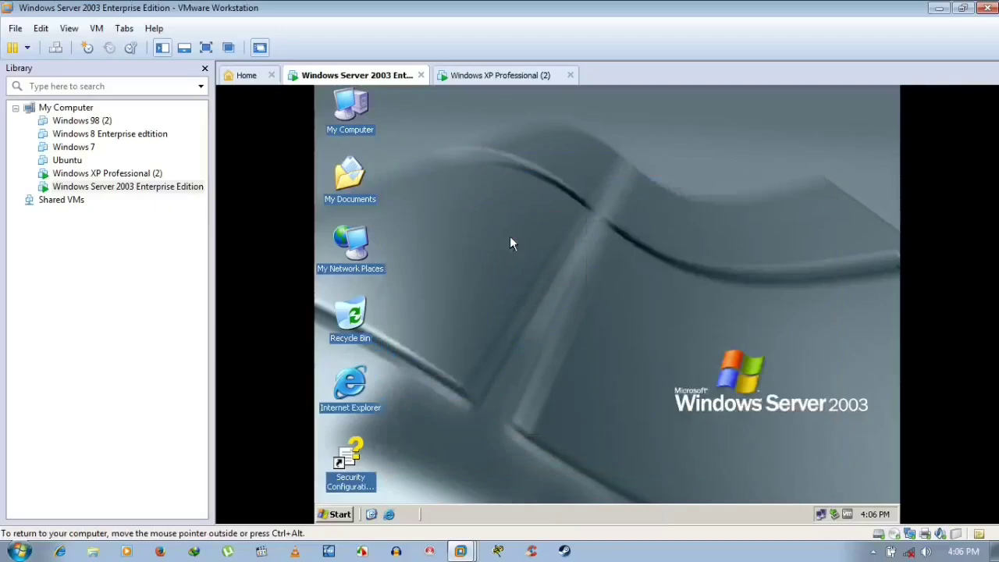
- Launch the DNS console and start a new zone under the USER server's Reverse Lookup Zones
click(341, 514)
mouse_move(388, 474)
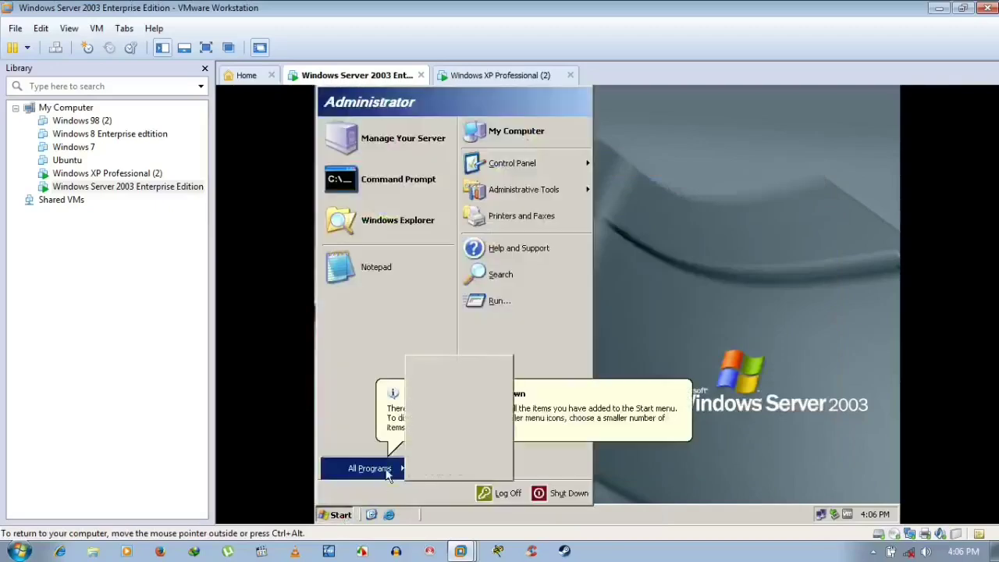
mouse_move(466, 413)
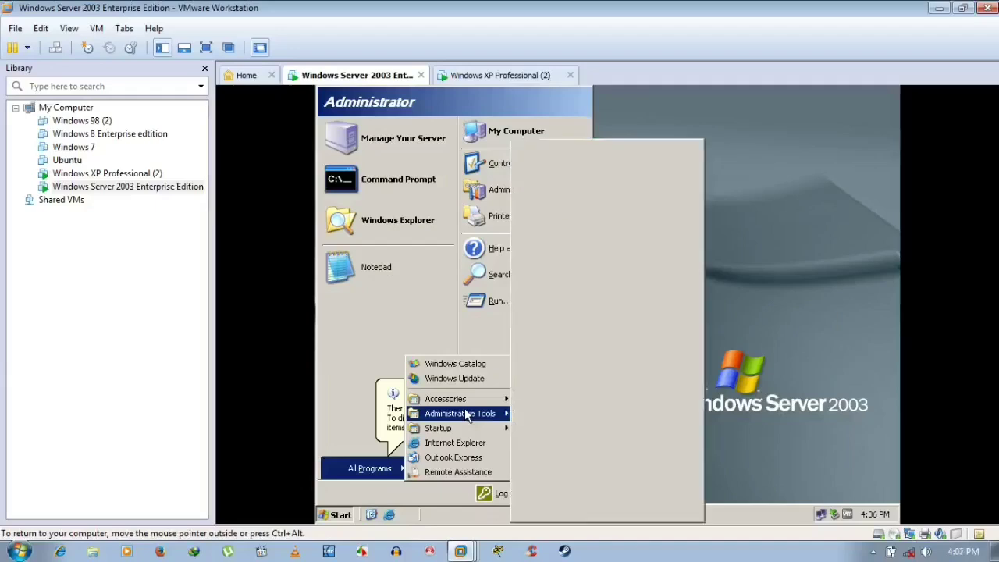
click(538, 485)
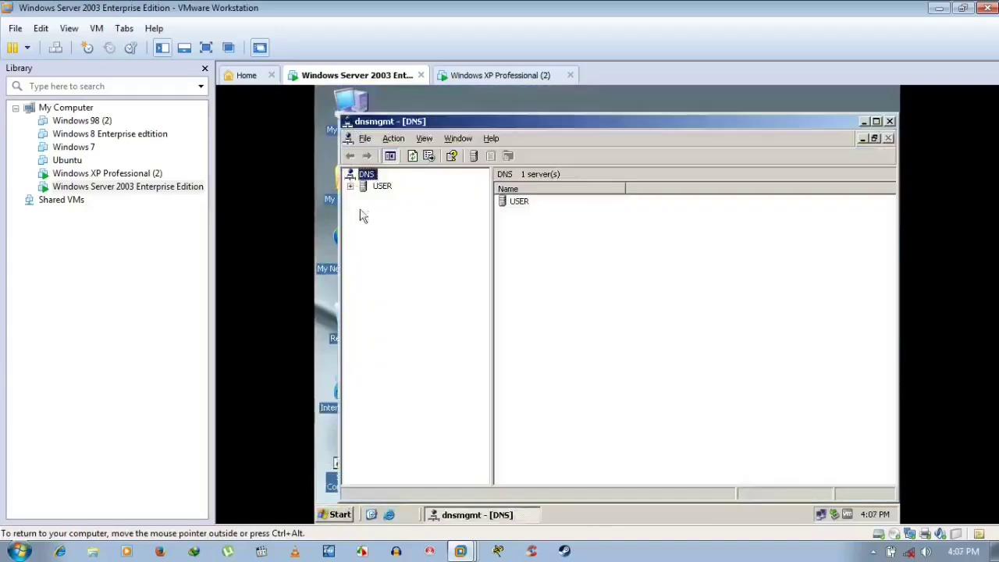
click(367, 187)
click(352, 186)
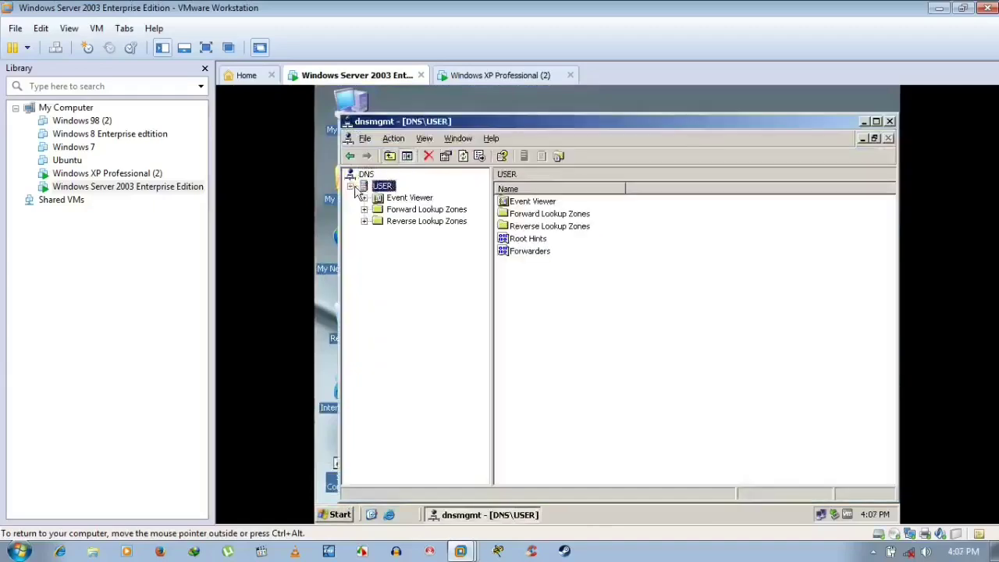
click(400, 224)
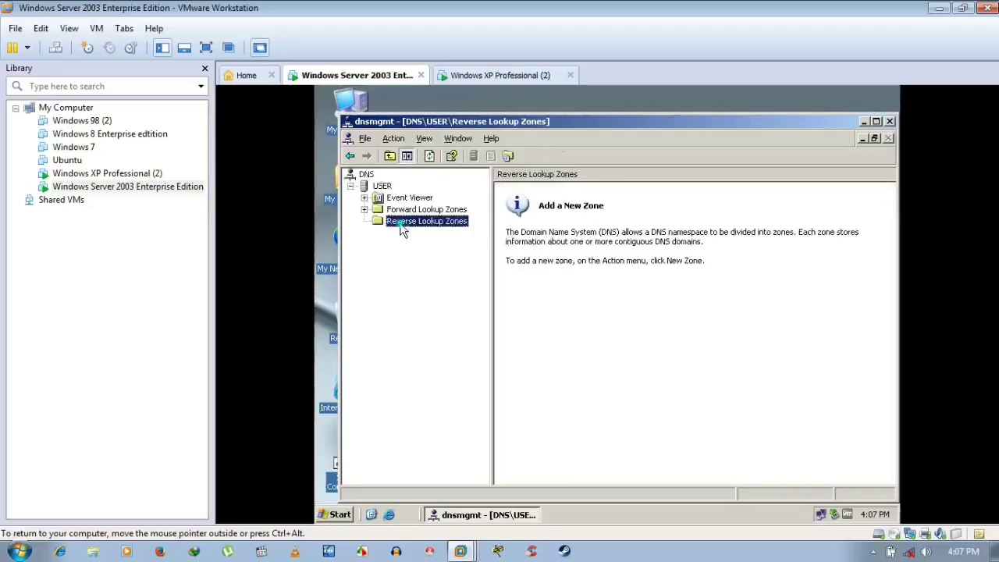
right_click(400, 224)
click(436, 233)
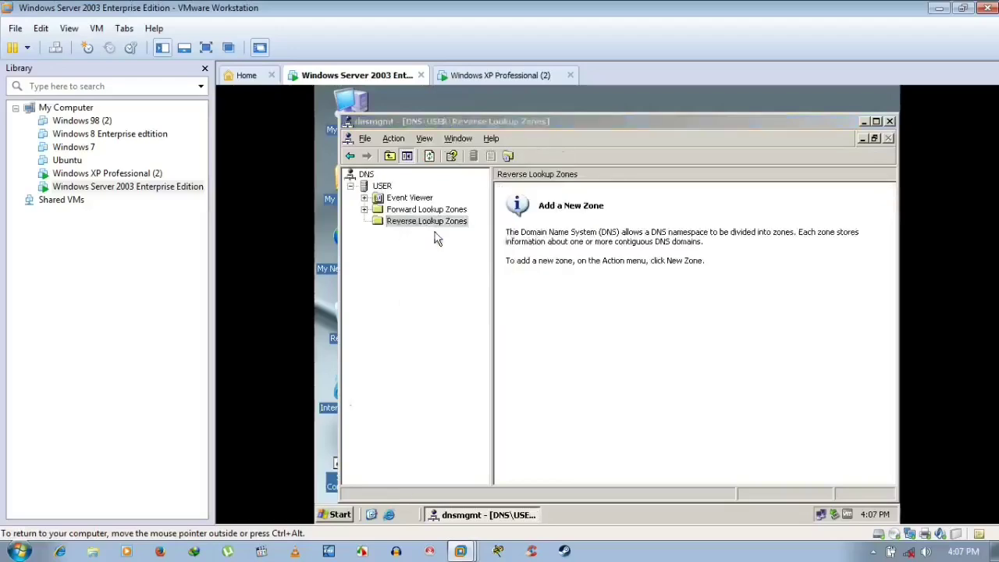
- Create an AD-integrated primary reverse zone for network 192.168.1 allowing nonsecure and secure updates
click(570, 388)
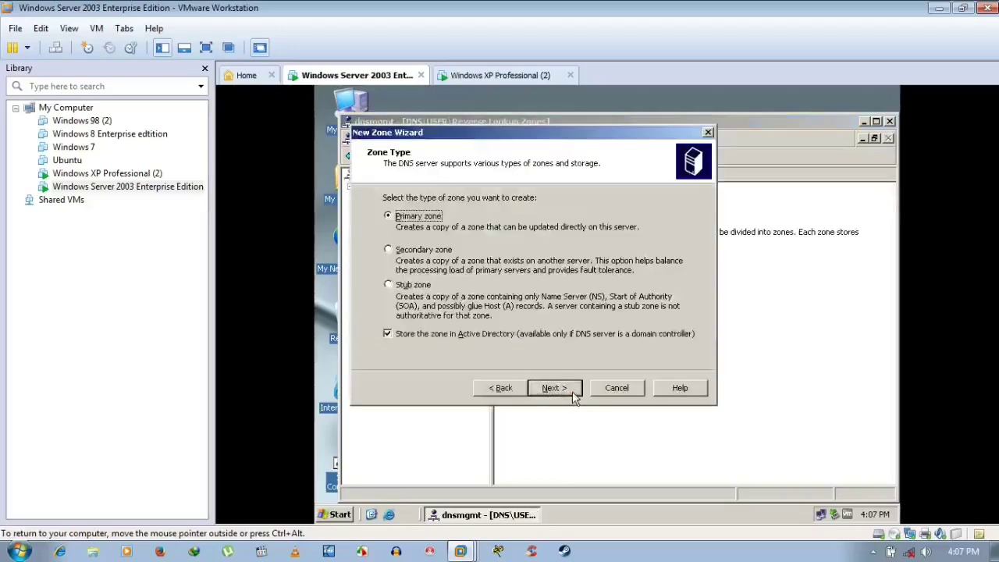
click(572, 396)
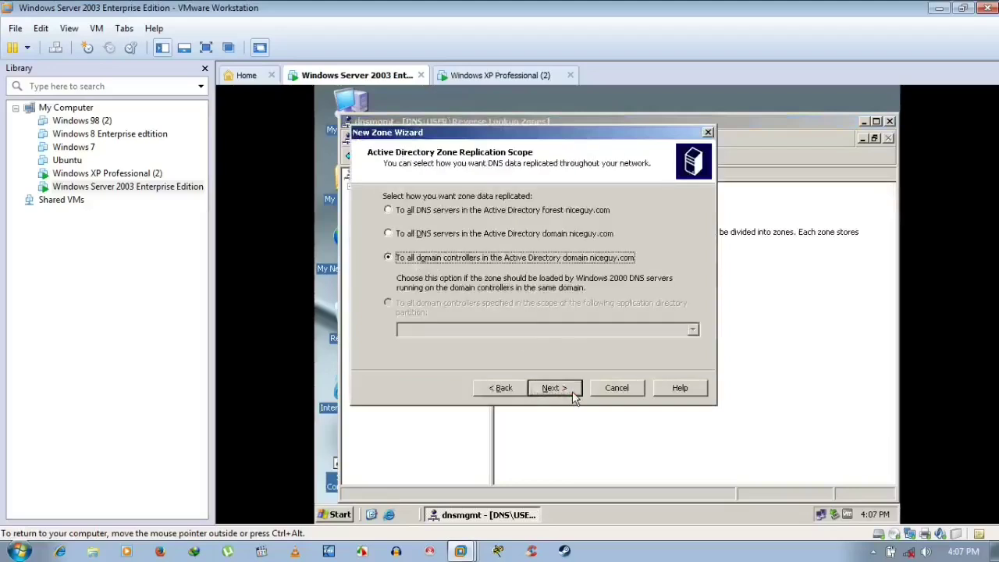
click(569, 396)
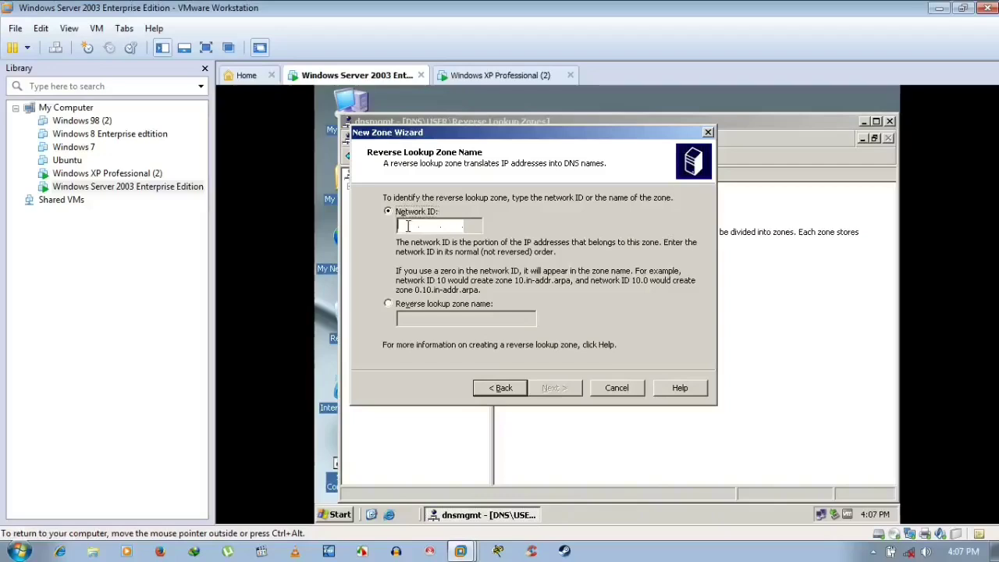
text(192 .1)
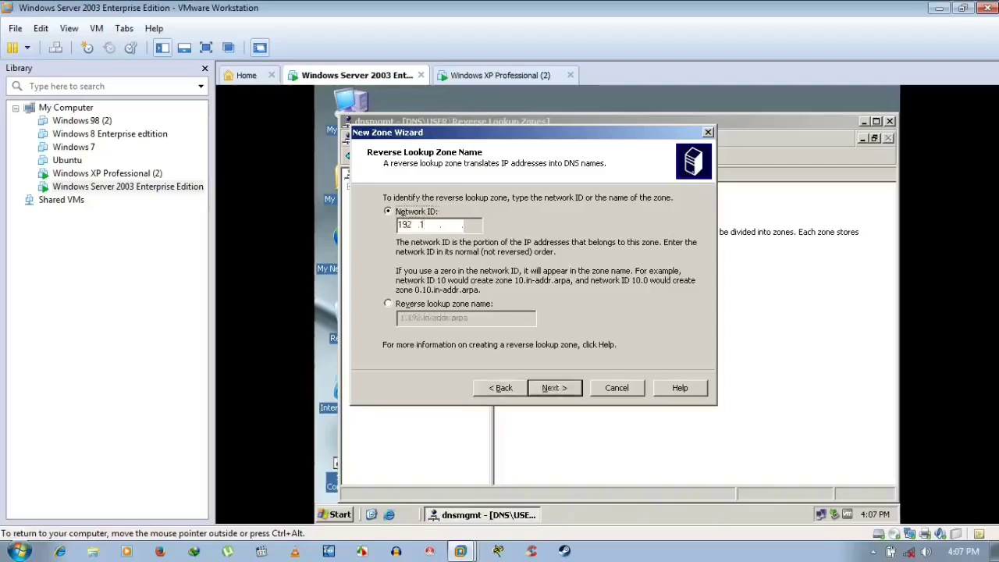
text(68 .1)
click(551, 387)
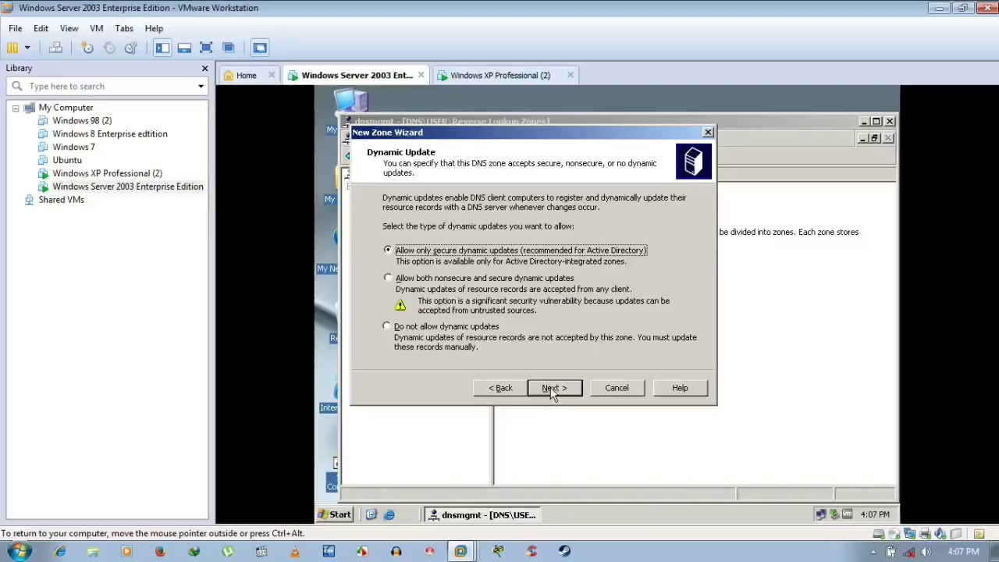
click(459, 278)
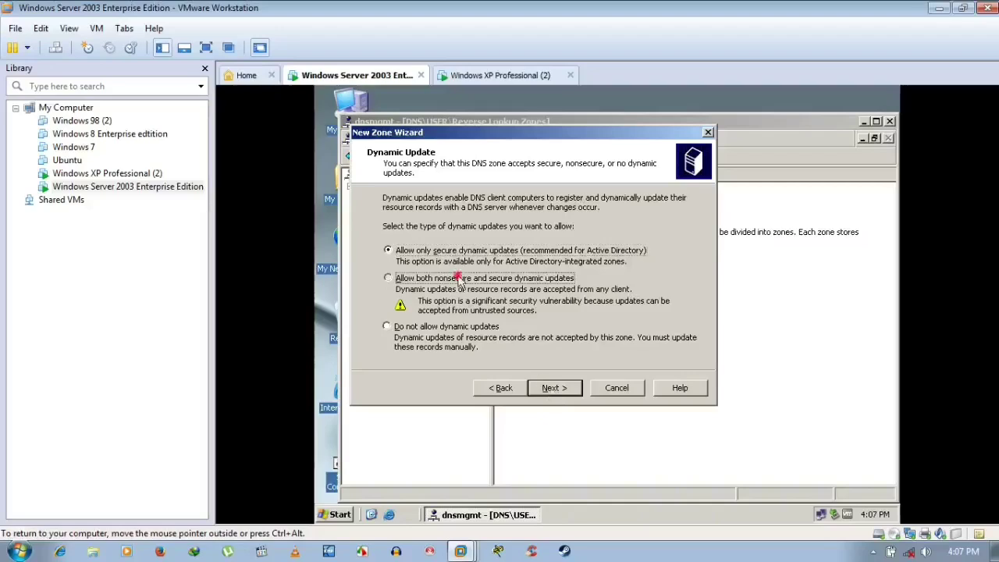
click(552, 389)
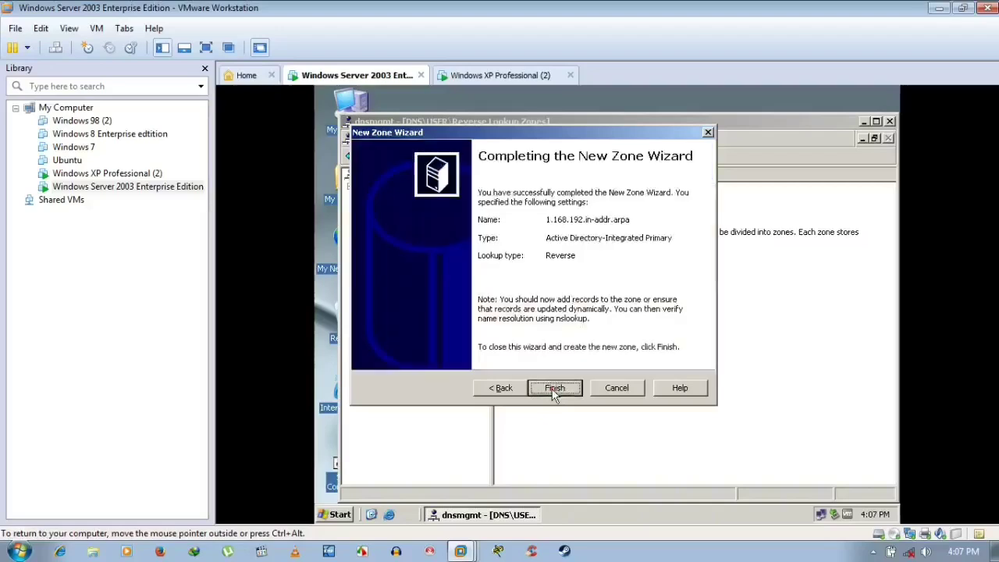
click(554, 389)
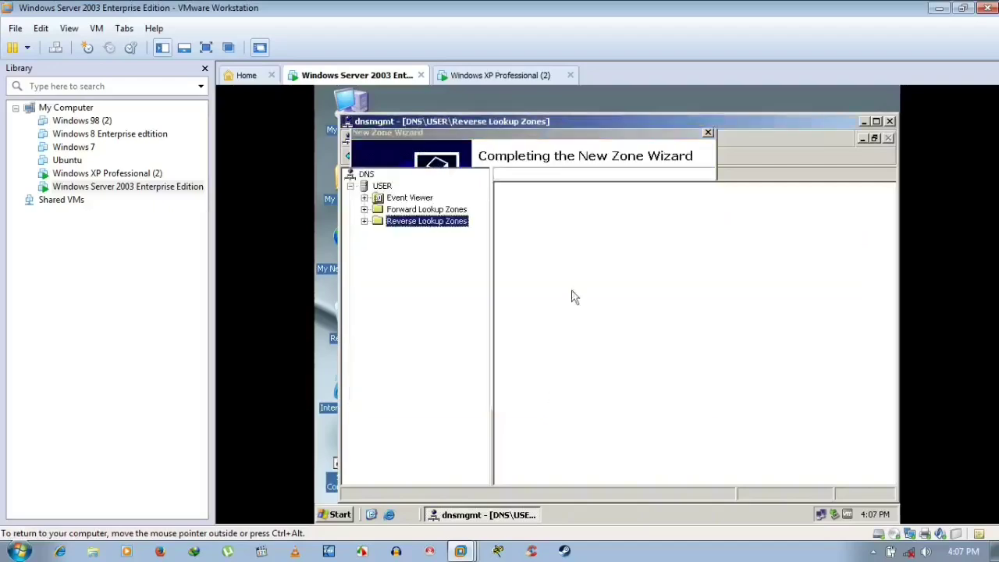
- Start a new pointer (PTR) record in the 192.168.1.x Subnet reverse zone
click(365, 221)
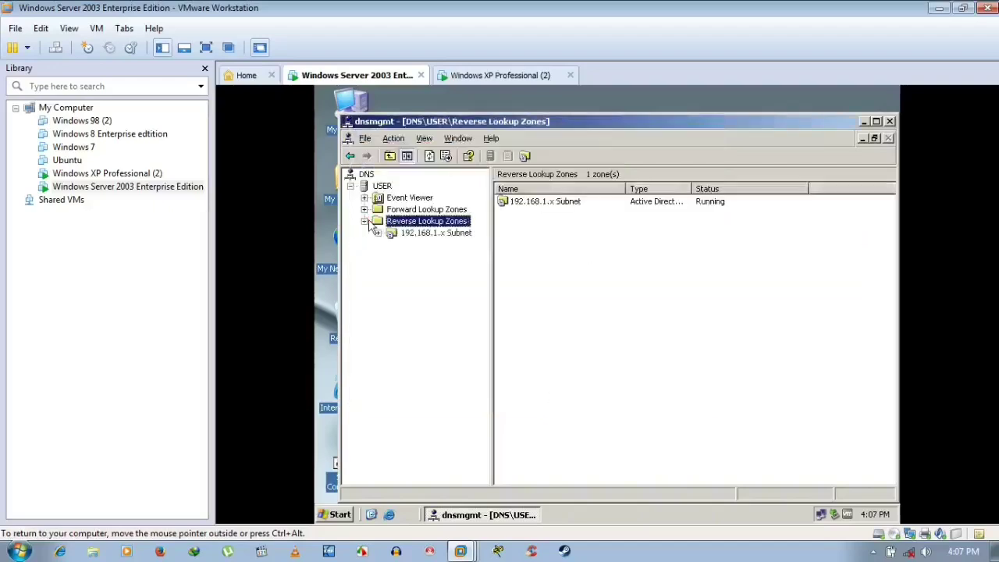
click(414, 238)
right_click(414, 236)
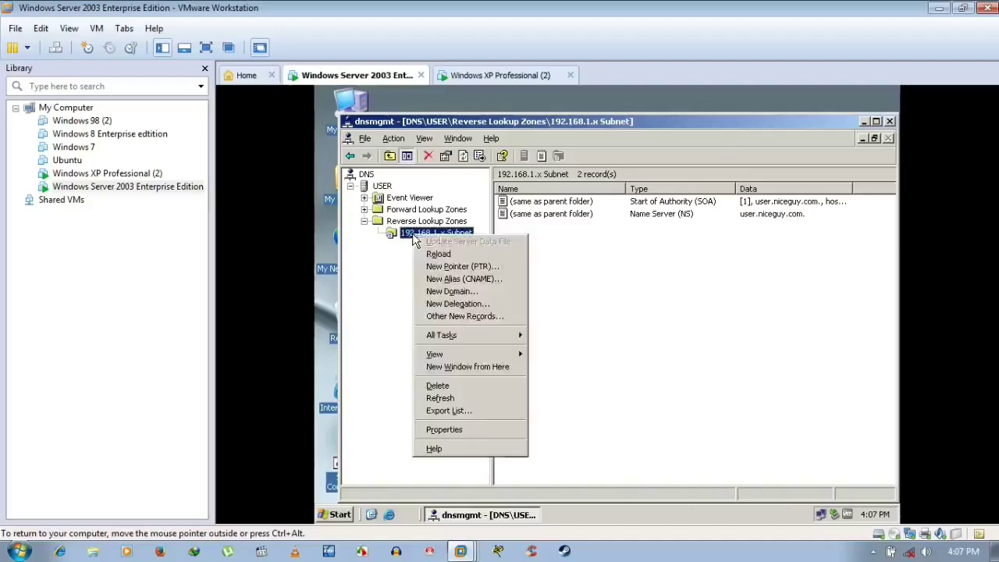
click(435, 269)
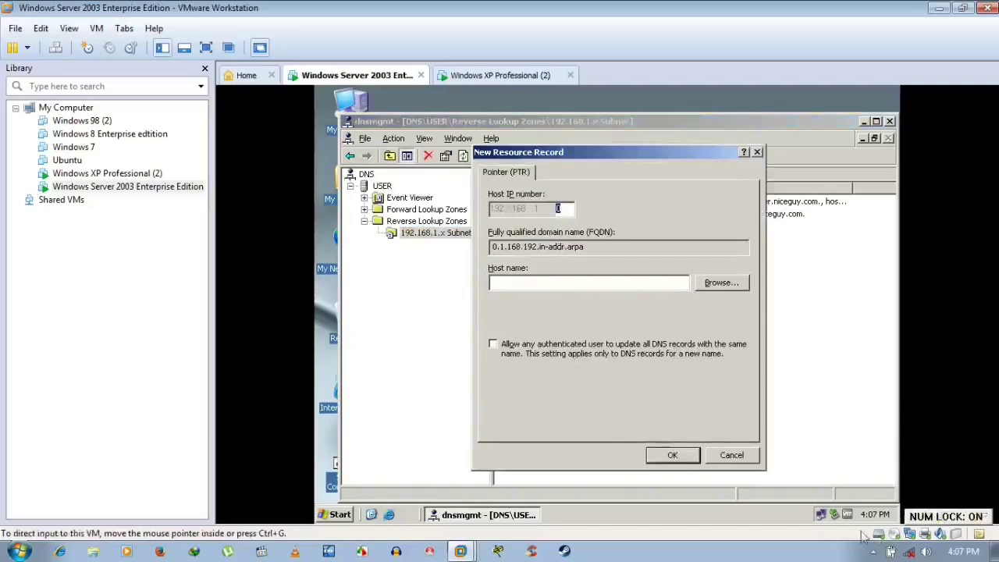
- Check the server's IP address in the network connection status details
right_click(823, 514)
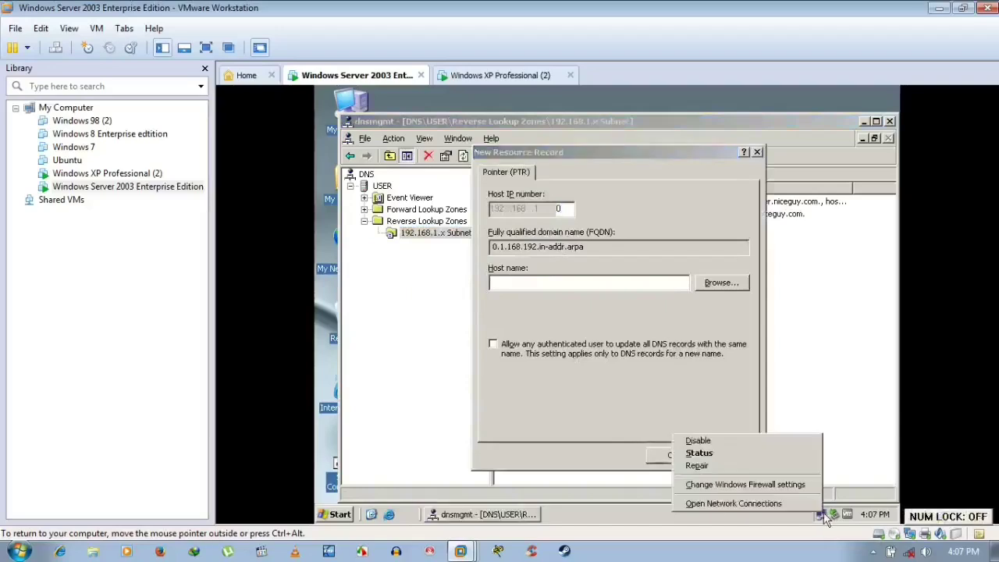
click(736, 453)
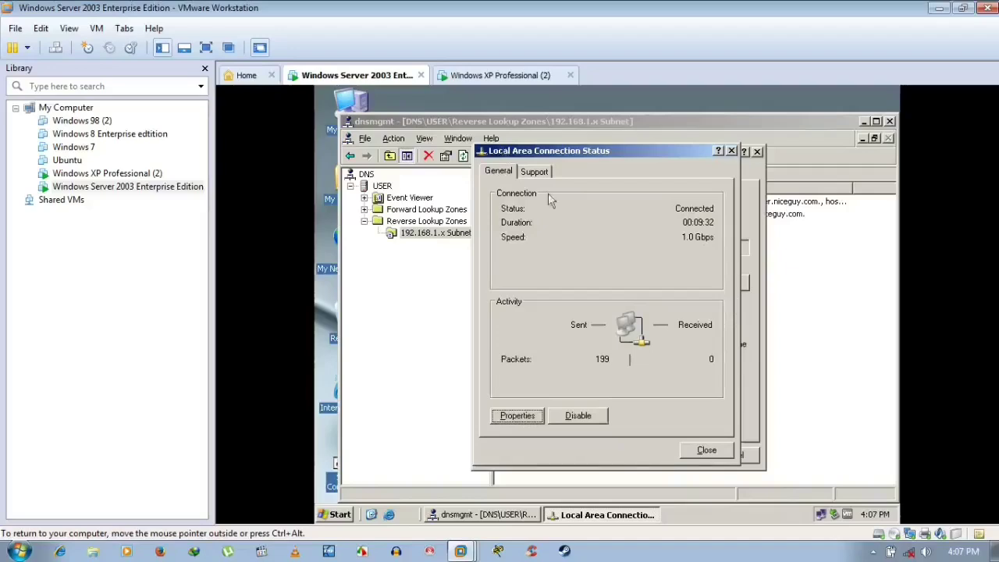
click(540, 173)
click(707, 451)
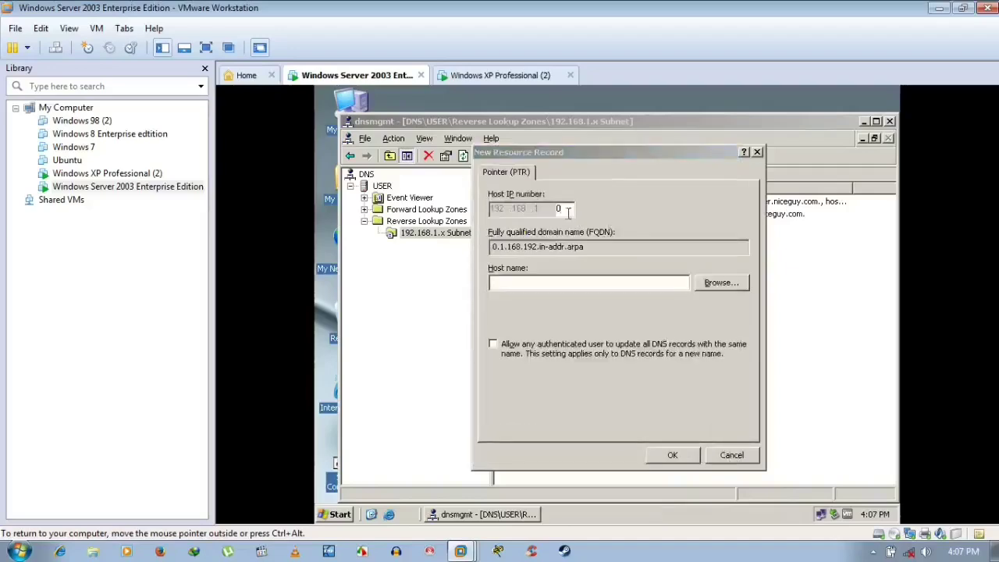
- Enter 13 as the host IP octet and browse to the user host in niceguy.com
click(558, 208)
text(13)
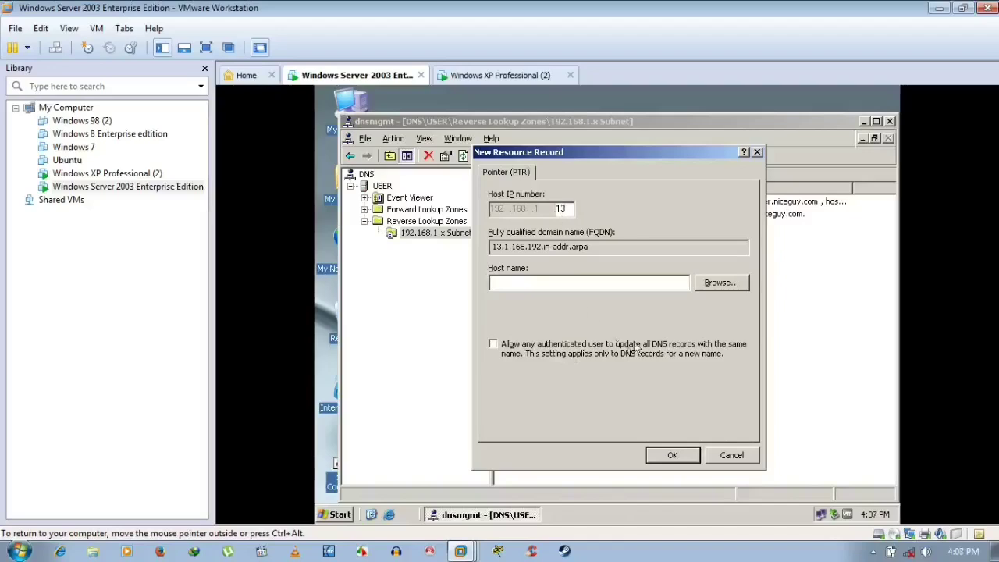
click(721, 282)
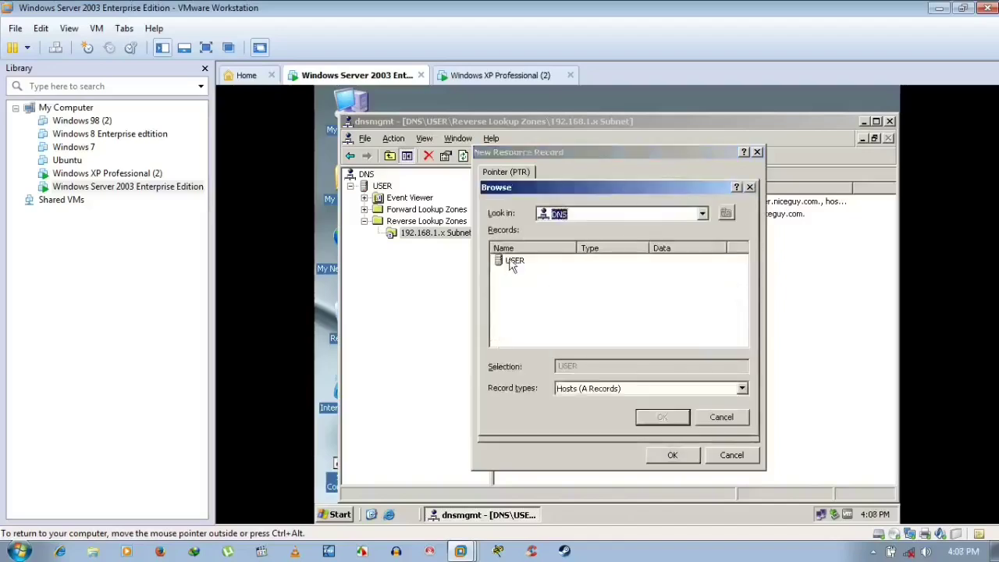
double_click(508, 262)
double_click(511, 263)
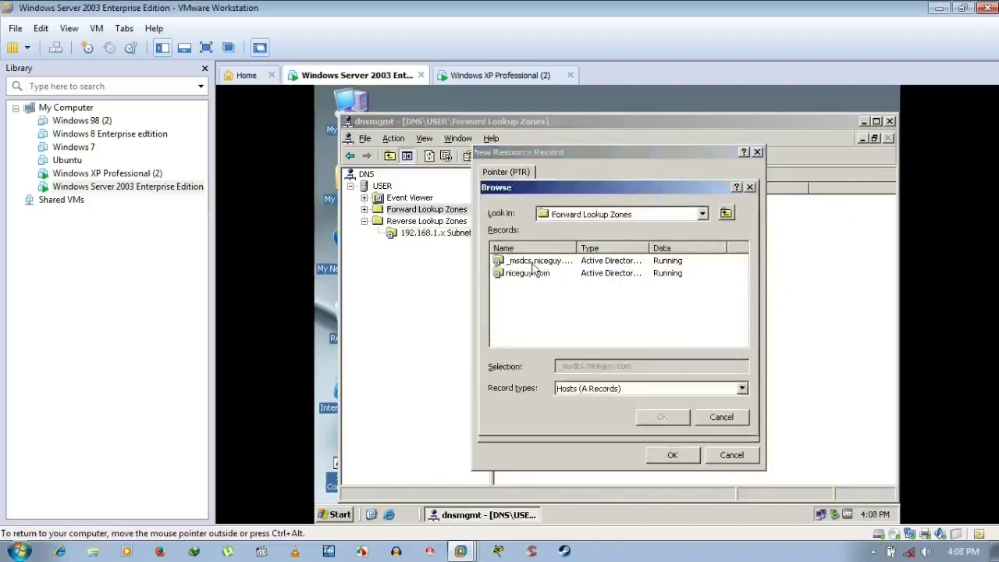
double_click(537, 277)
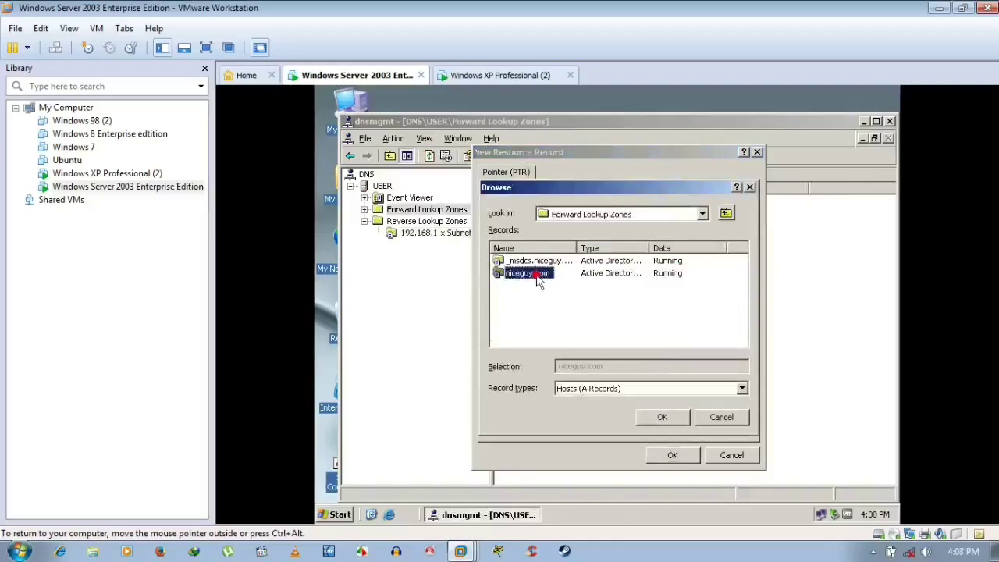
scroll(542, 285, down, 1)
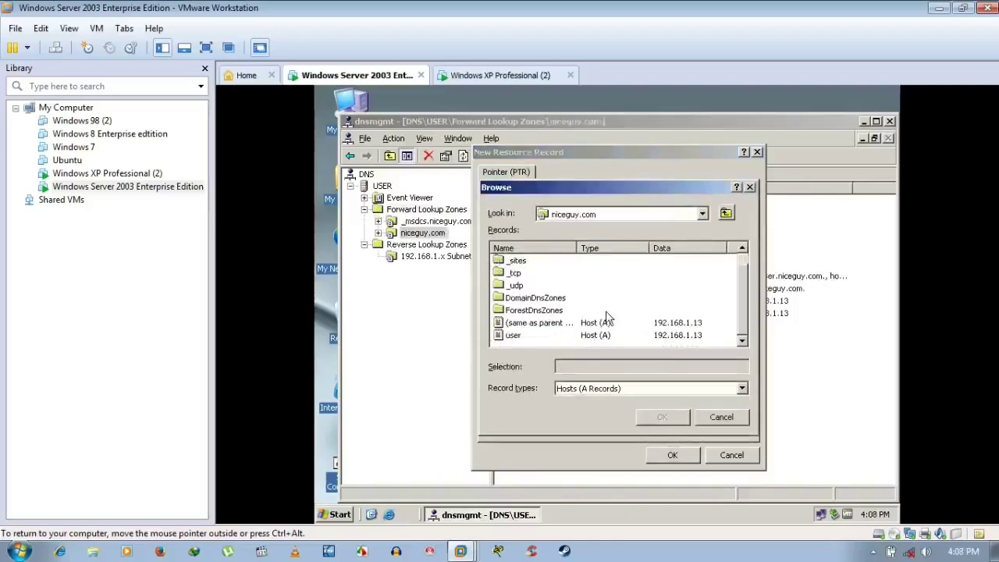
click(515, 335)
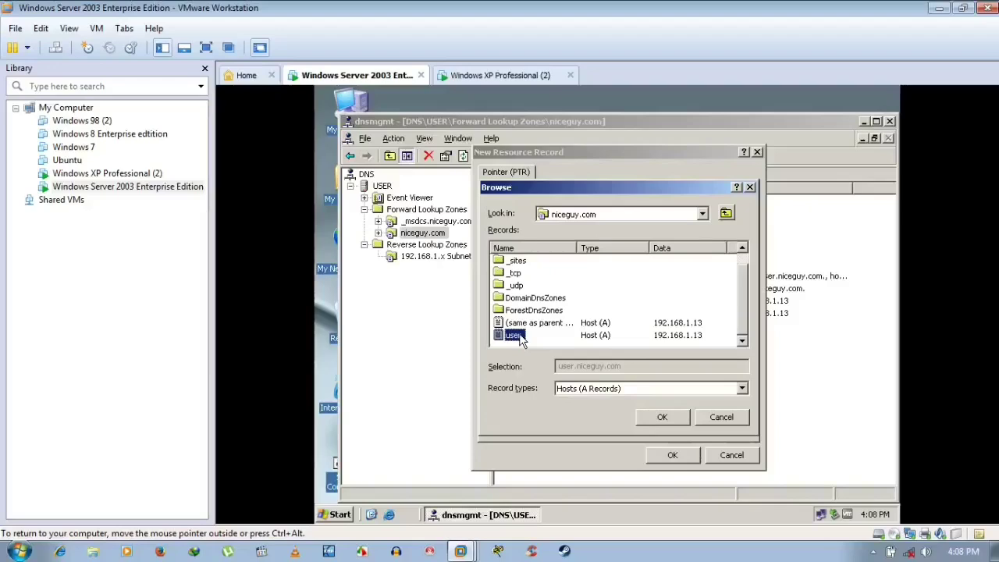
- Check the computer's full name in System Properties, then confirm user.niceguy.com as host name
right_click(356, 100)
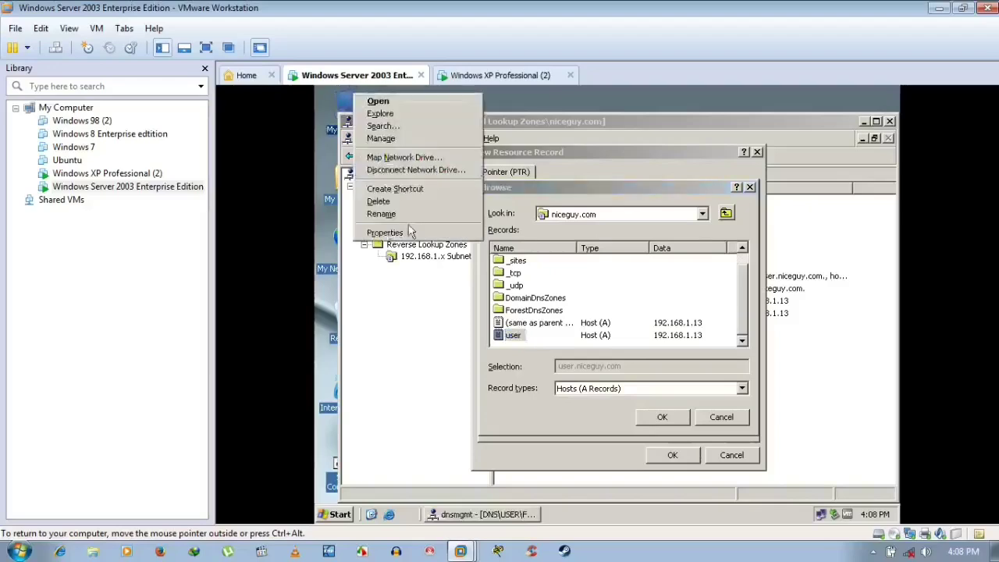
click(412, 240)
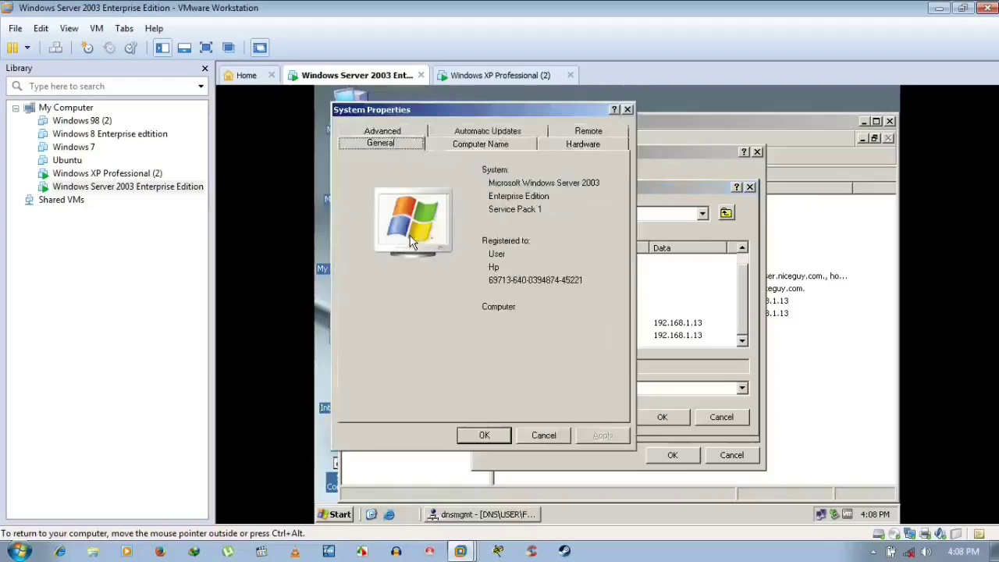
click(474, 144)
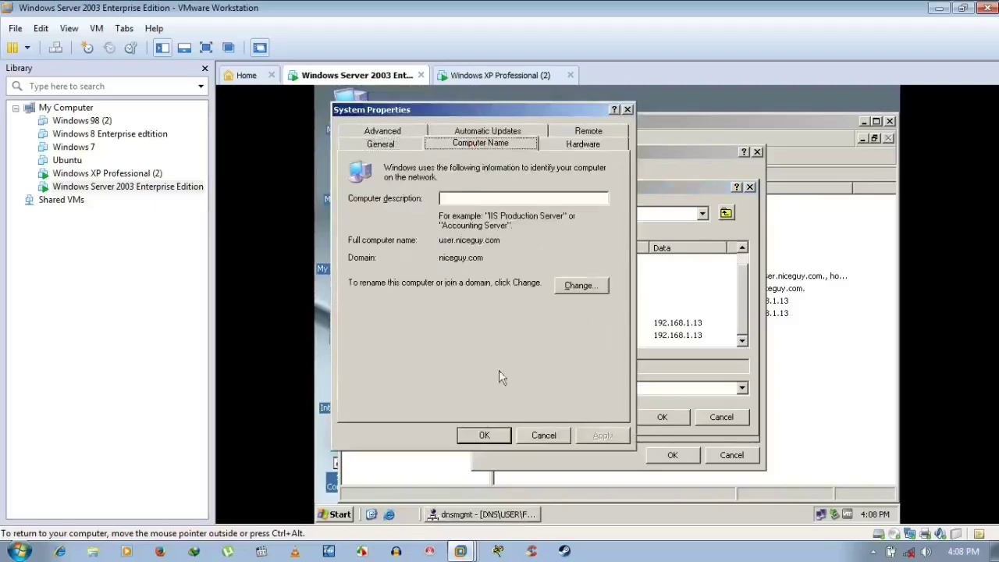
click(544, 434)
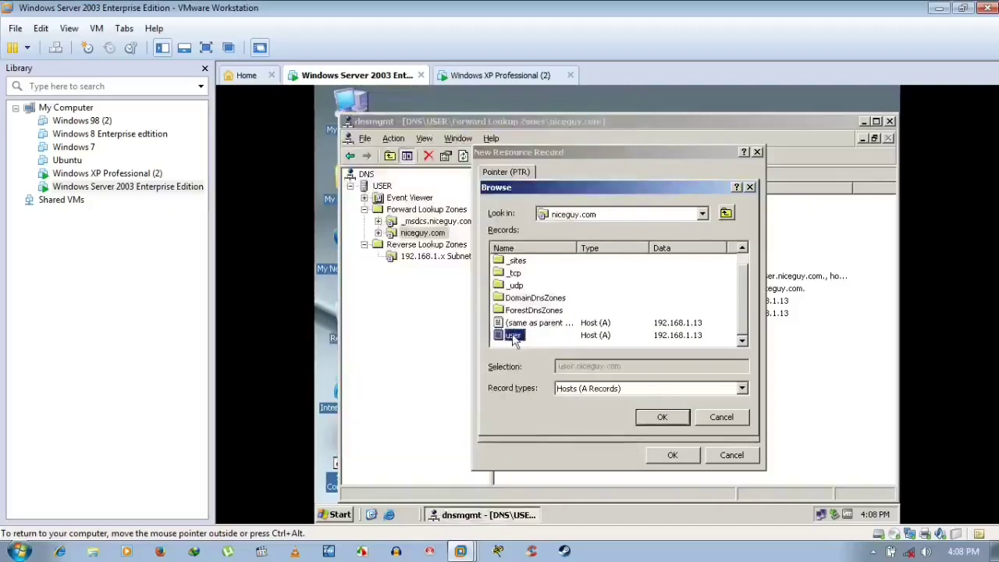
click(675, 427)
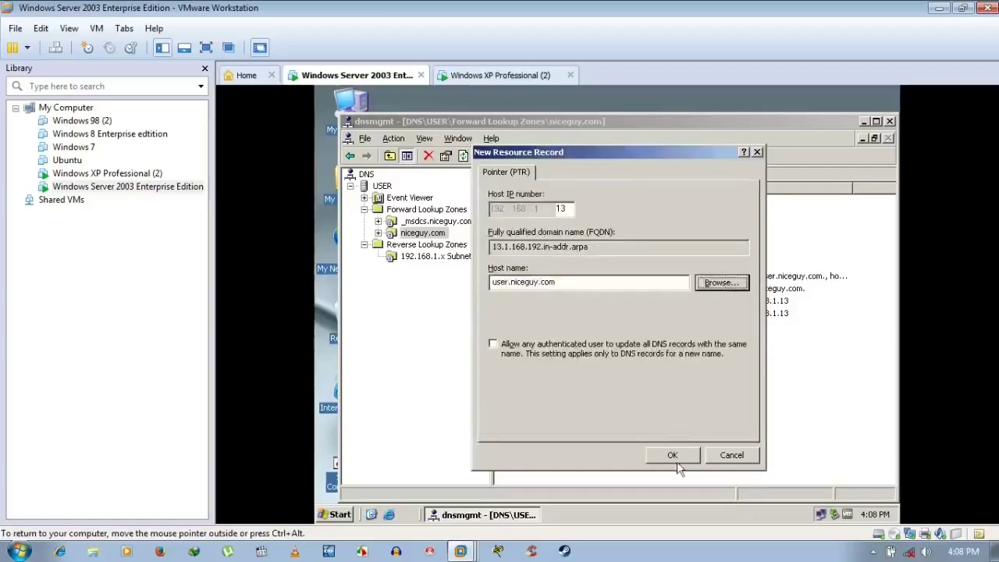
- Save the PTR record and run nslookup in cmd to check the default DNS server
click(678, 458)
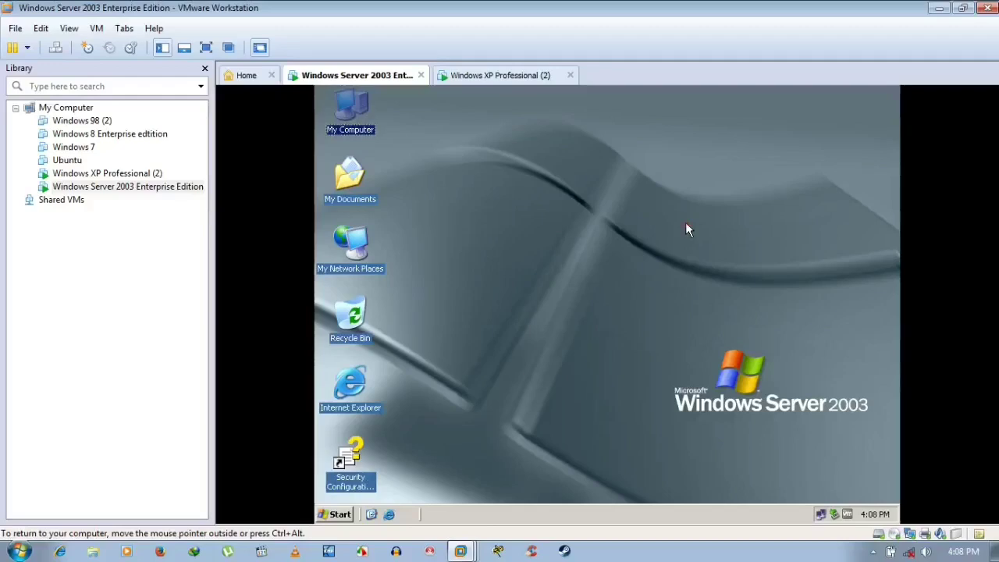
key(super+r)
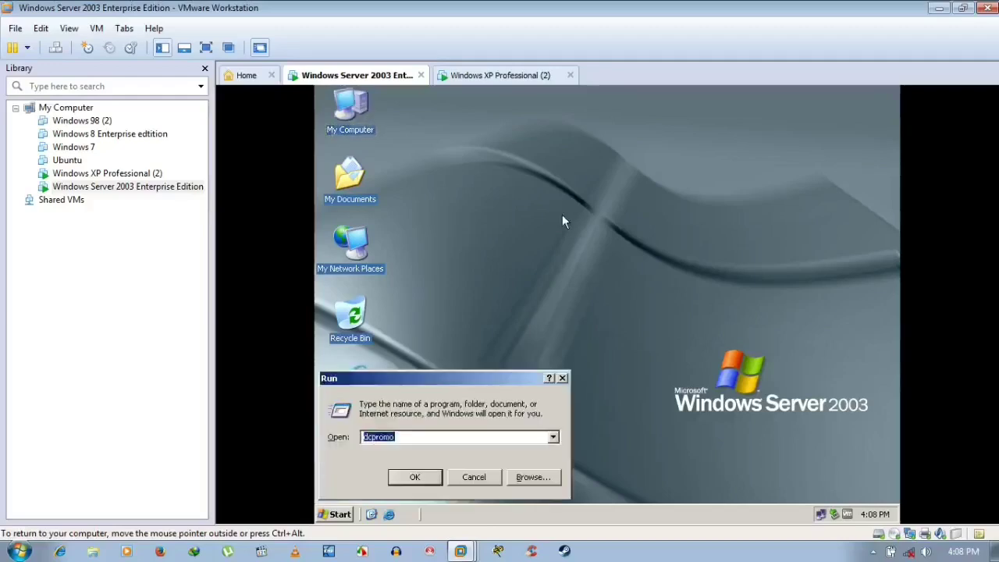
key(BackSpace)
text(cmd)
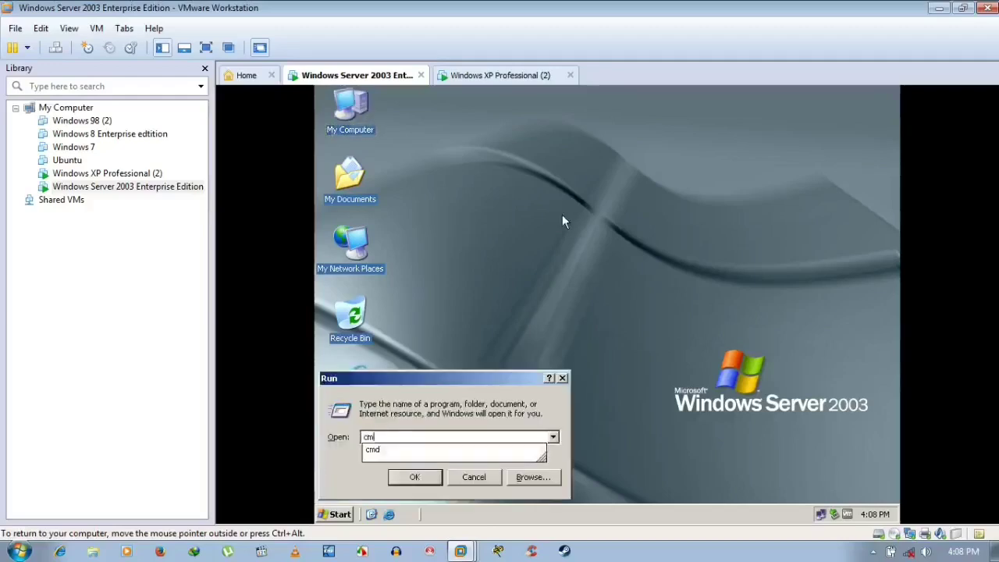
key(Return)
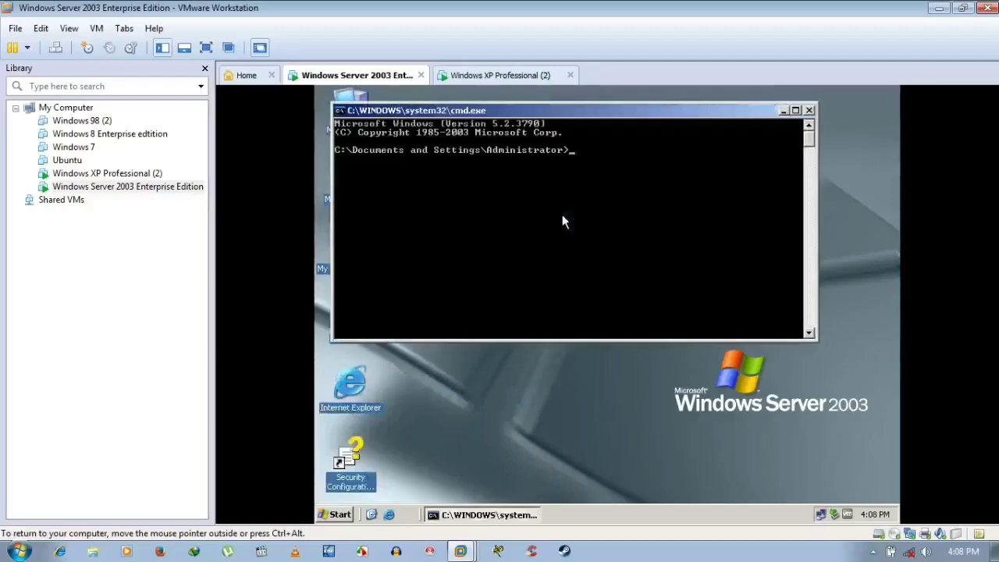
text(nslookup)
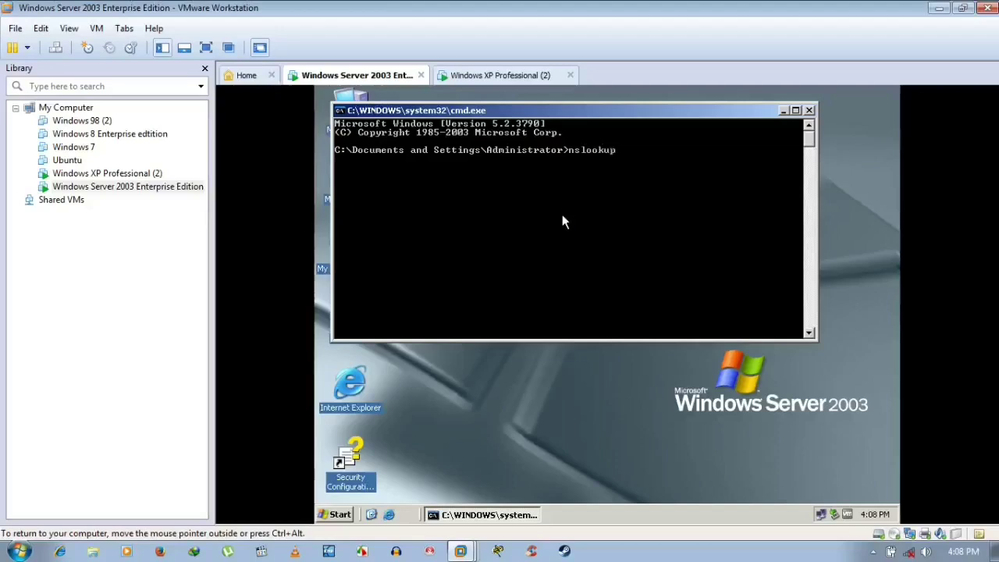
key(Return)
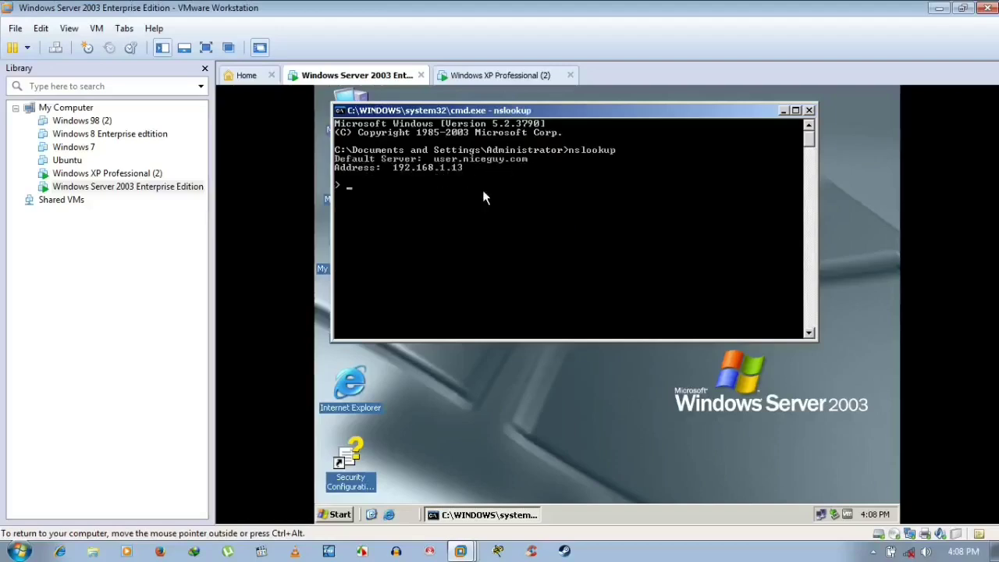
- Exit nslookup, clear and close the console, and refresh the desktop
text(exit)
key(Return)
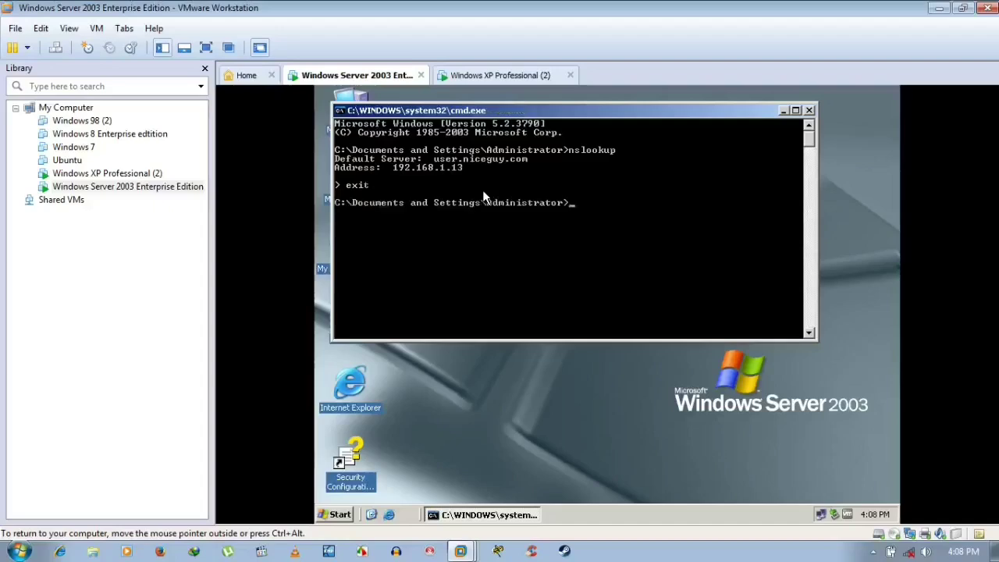
text(cls)
key(Return)
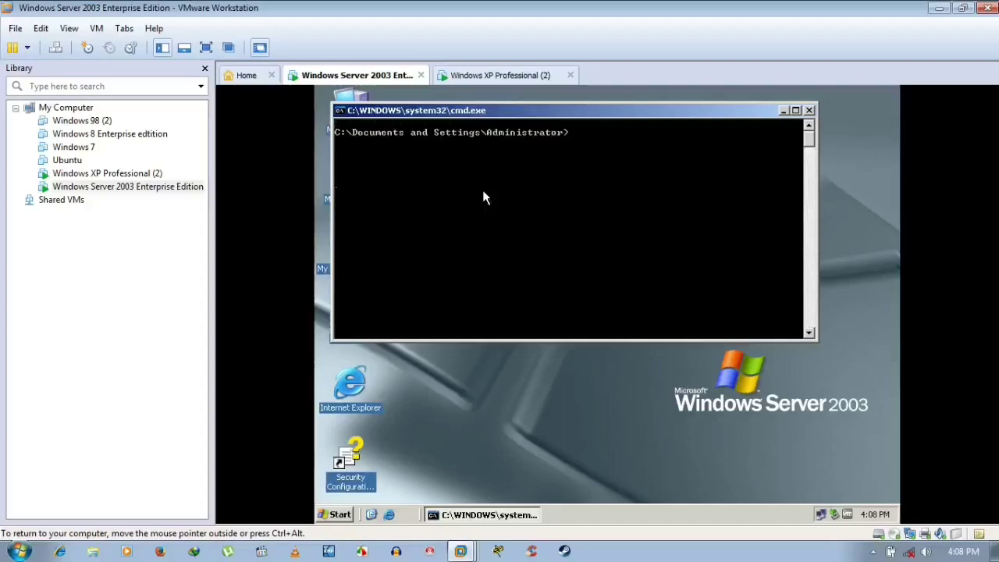
text(exit)
key(Return)
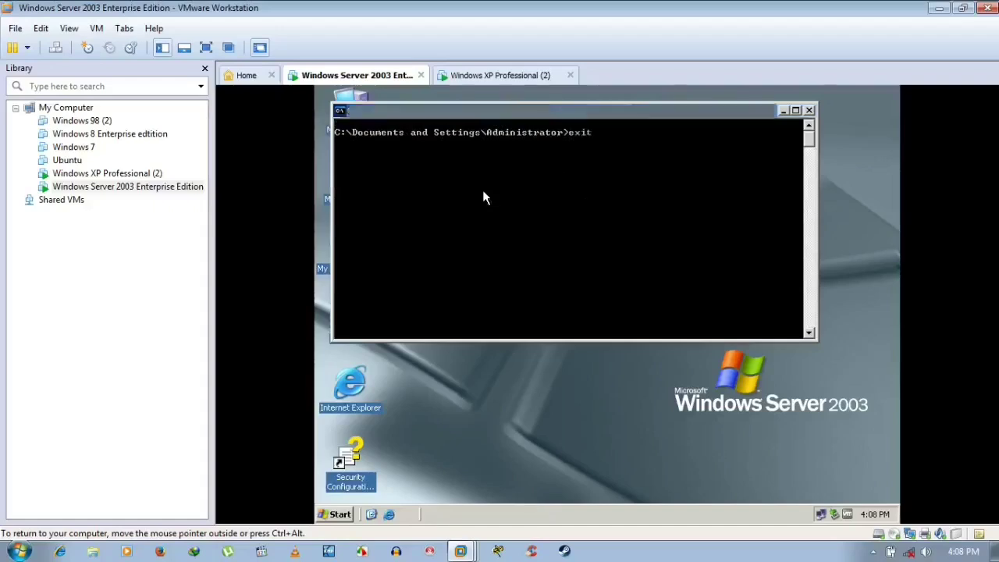
right_click(481, 194)
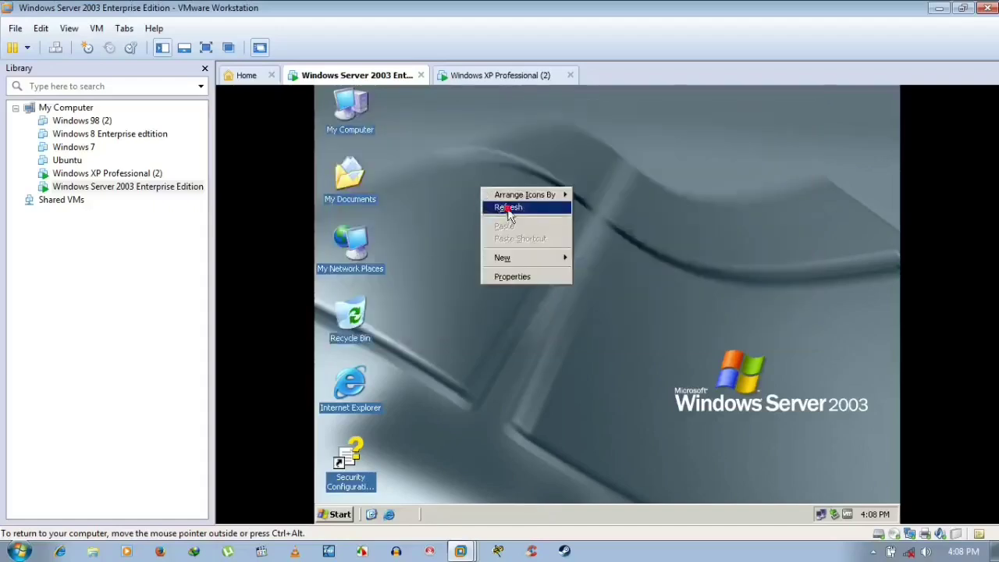
click(505, 206)
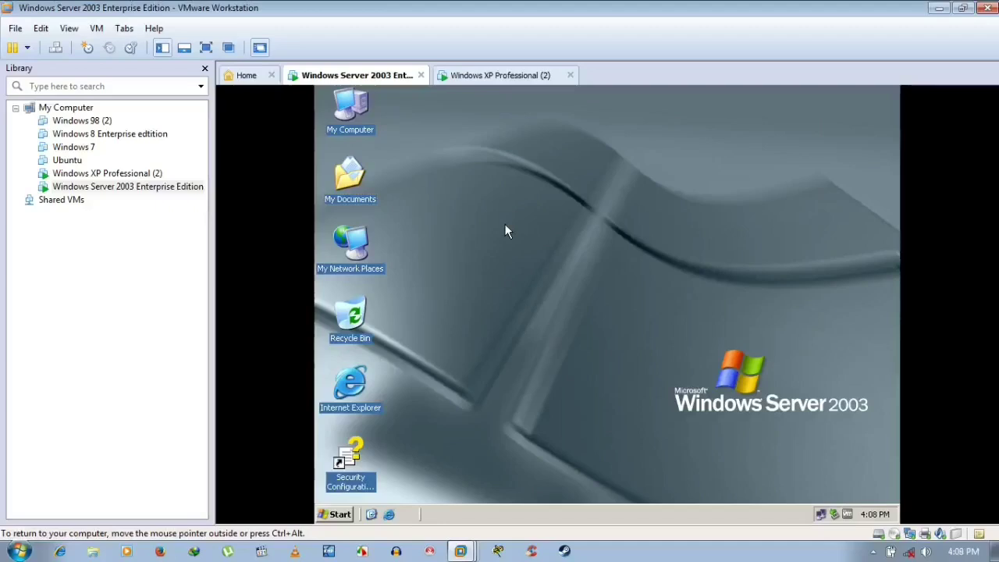
click(341, 515)
mouse_move(369, 466)
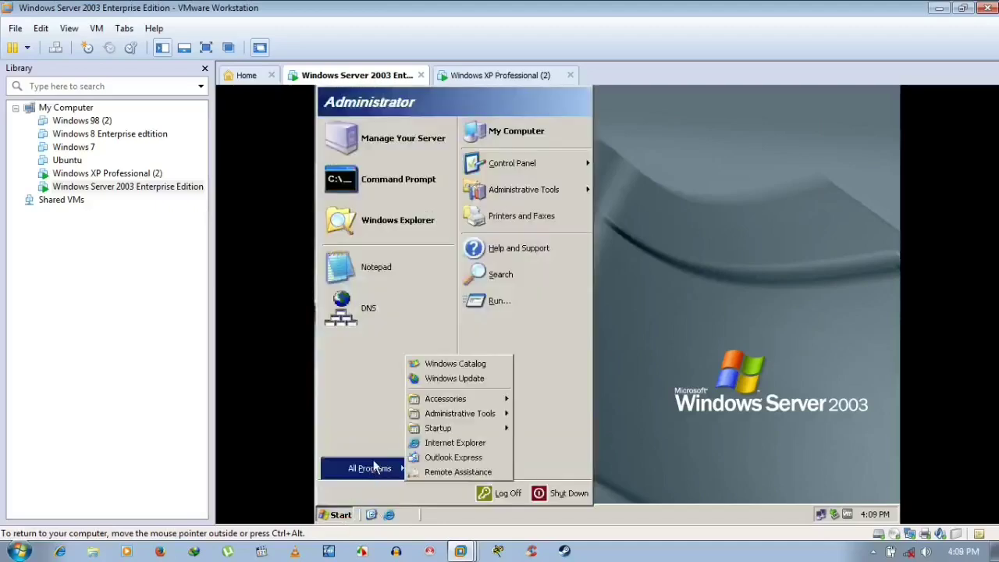
mouse_move(430, 416)
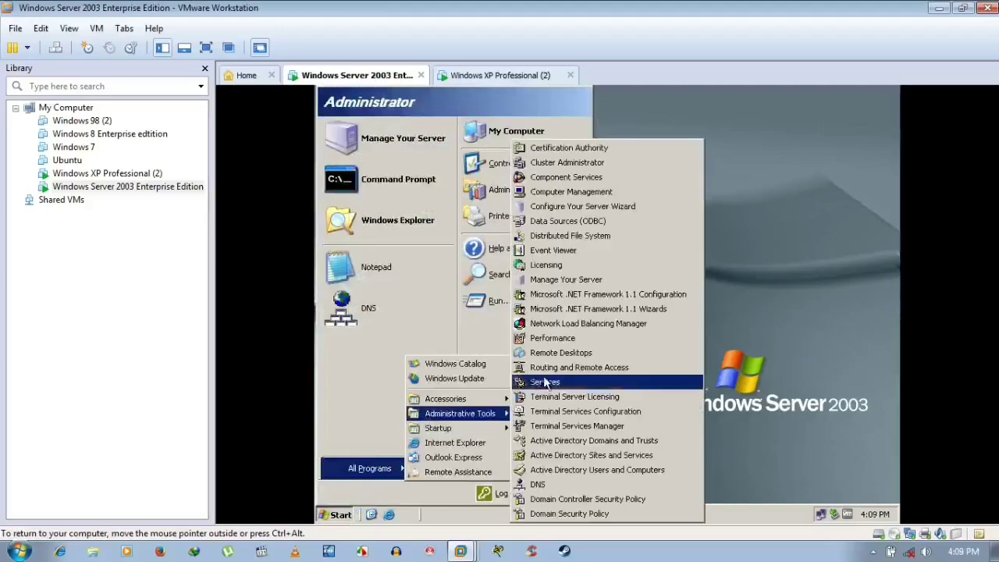
click(555, 283)
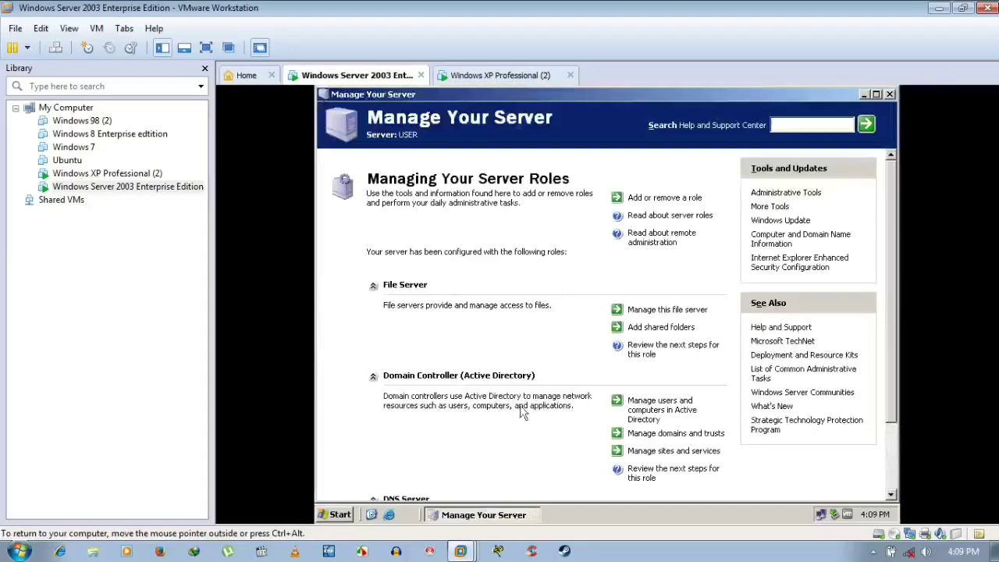
scroll(559, 419, down, 3)
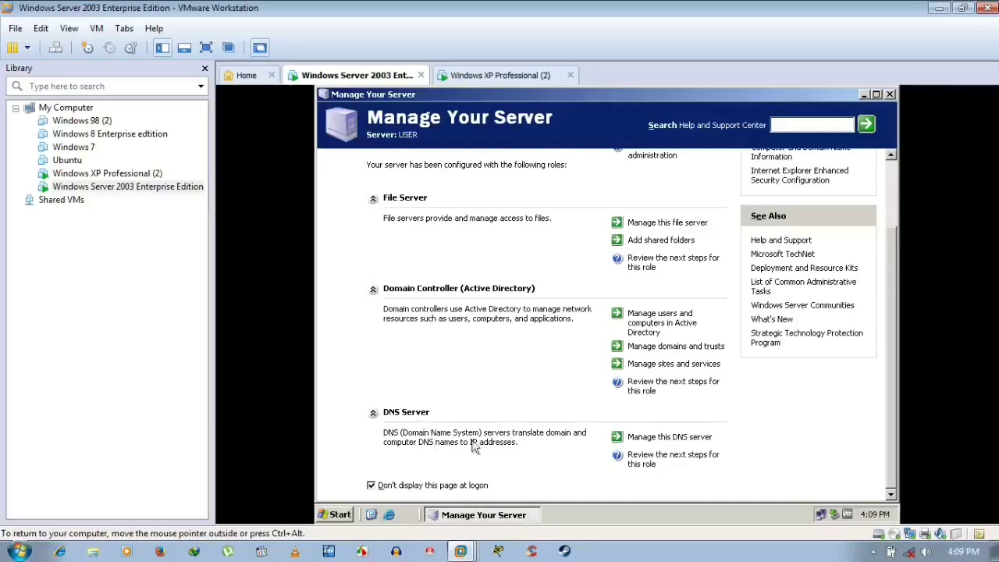
click(890, 95)
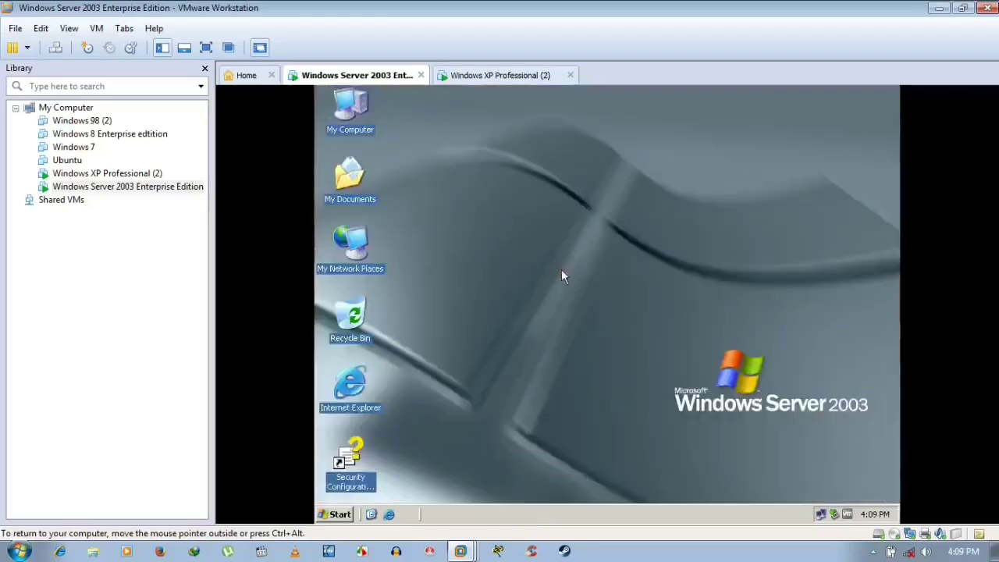
- Check the server's Computer Name tab shows user.niceguy.com in domain niceguy.com, then cancel
right_click(348, 120)
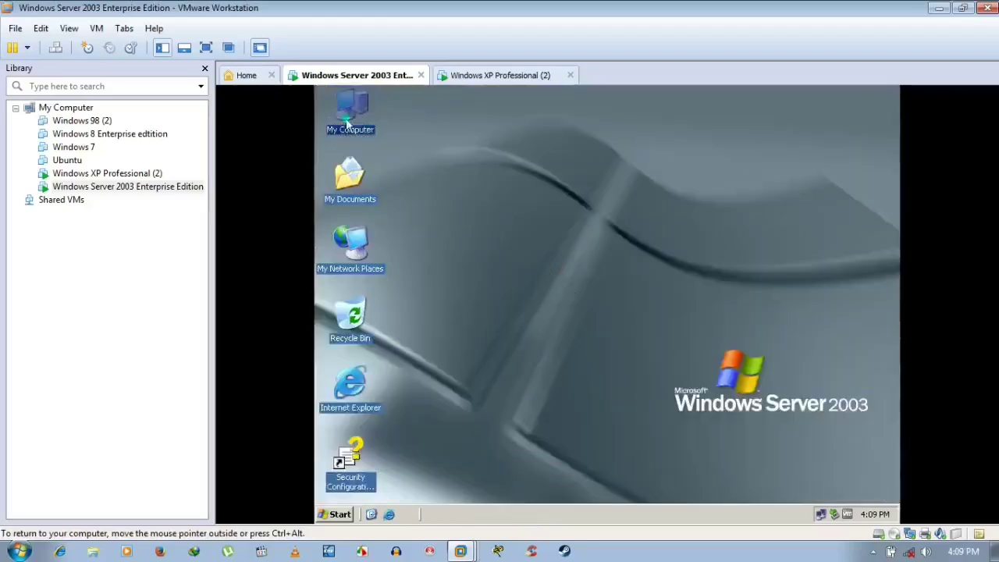
click(393, 258)
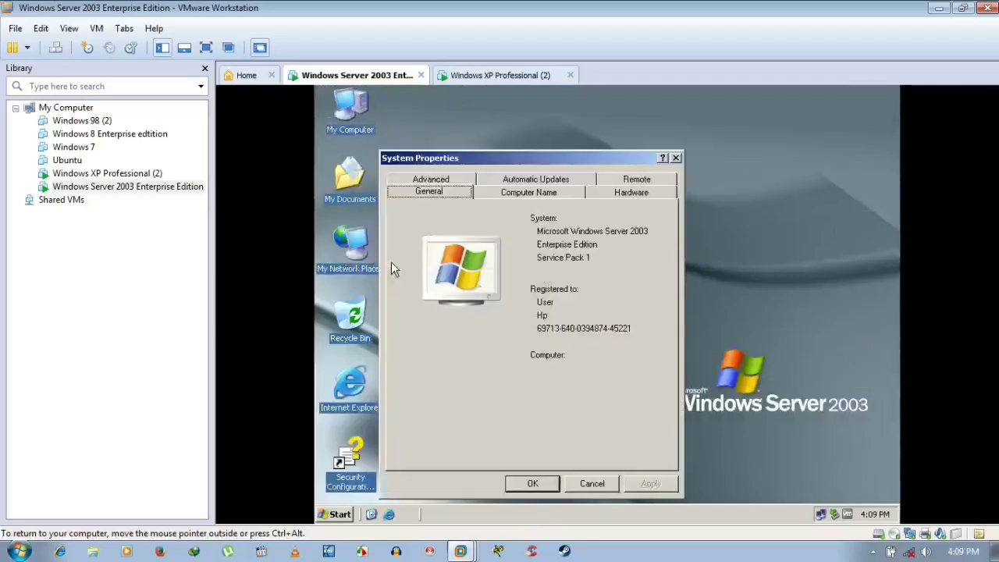
click(565, 193)
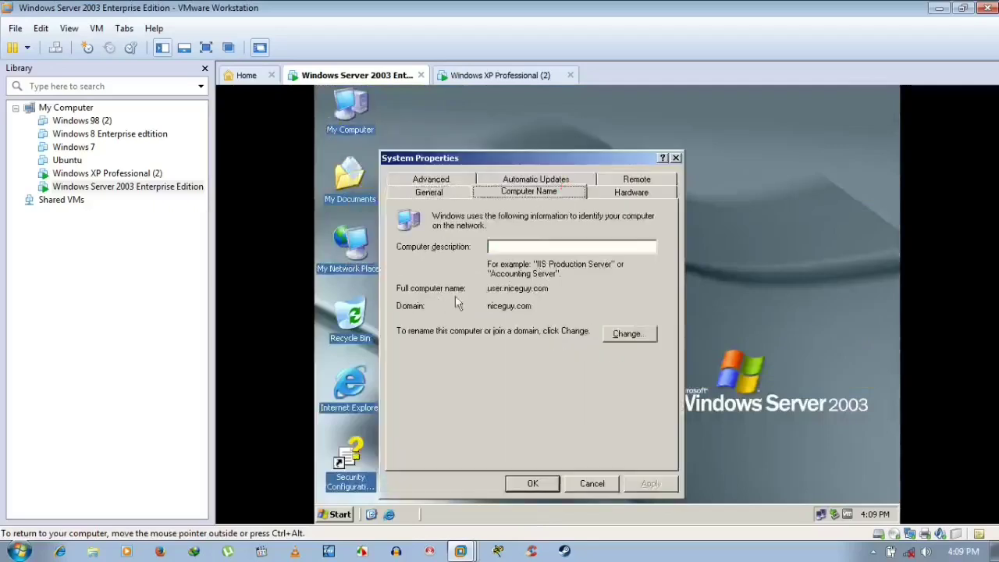
drag(552, 290, 485, 307)
click(591, 483)
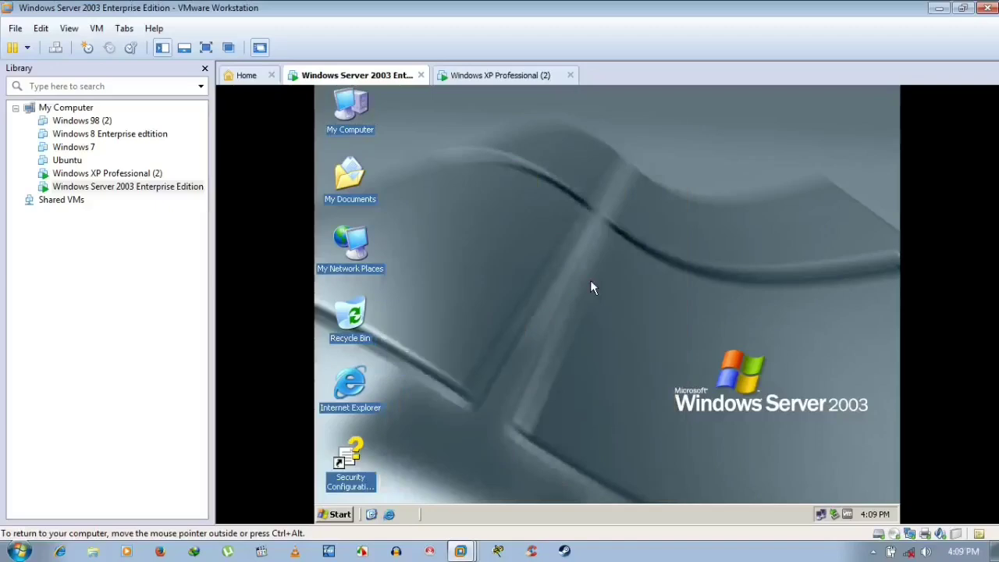
- On the XP VM, open Computer Name Changes and select Domain membership
click(513, 78)
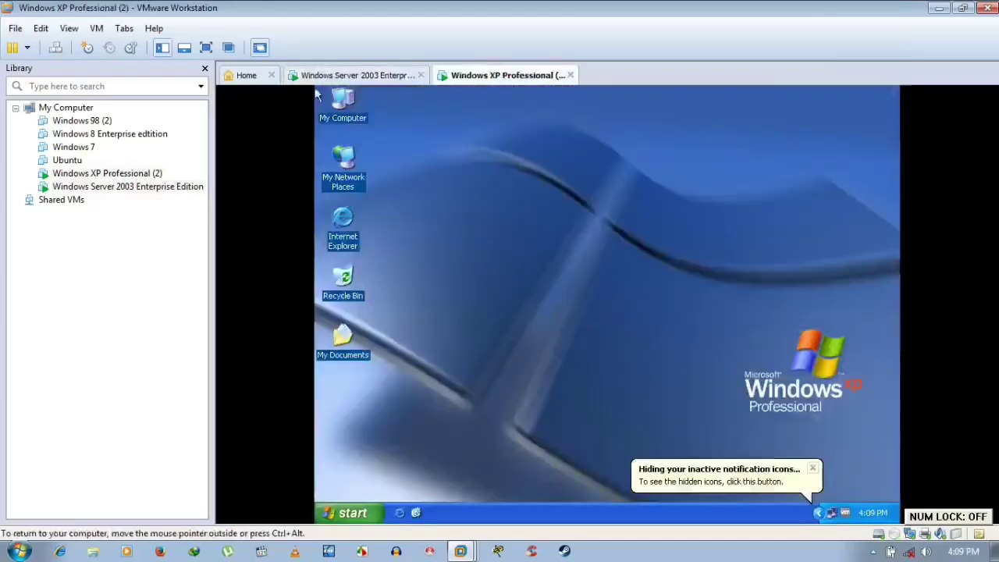
click(811, 468)
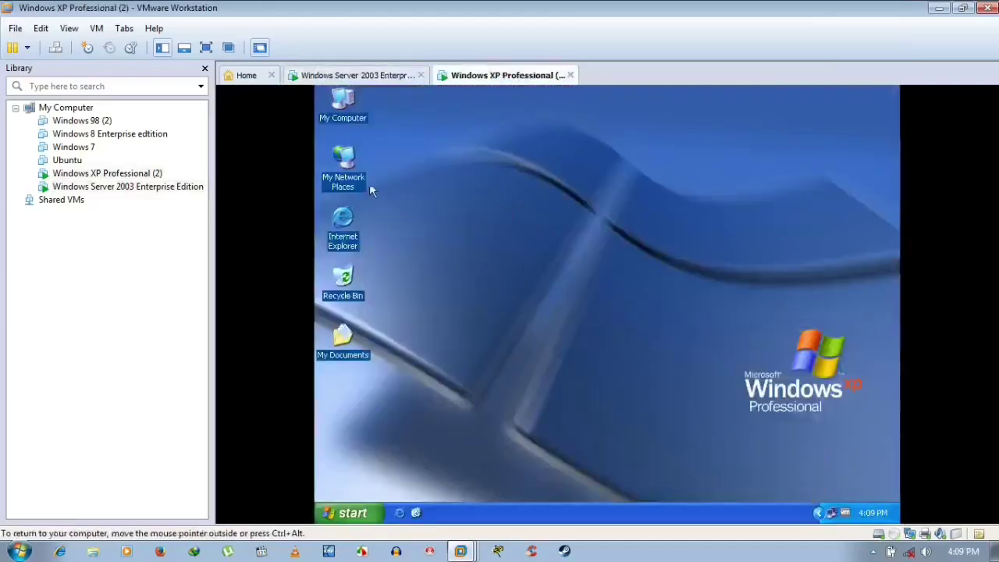
right_click(348, 120)
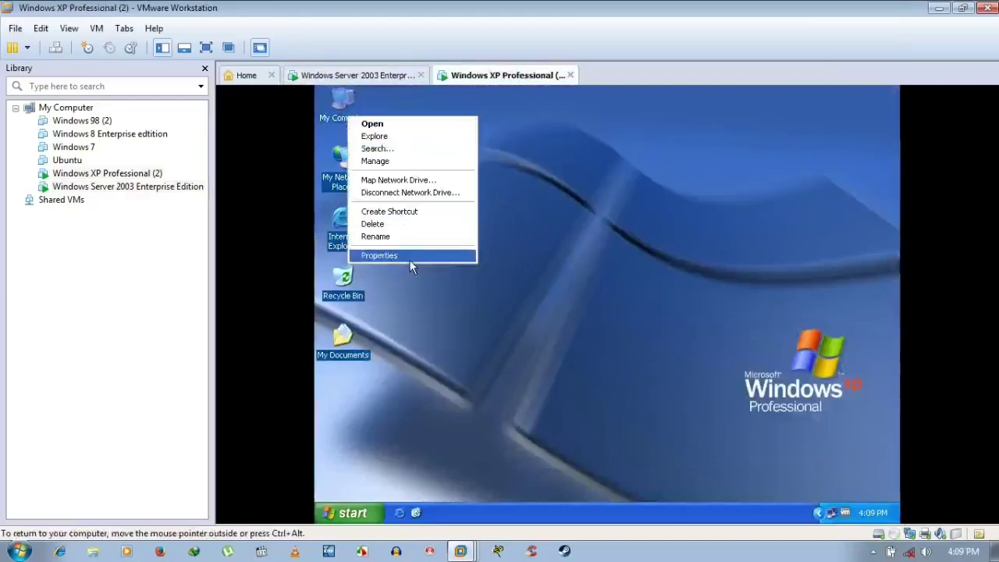
click(408, 257)
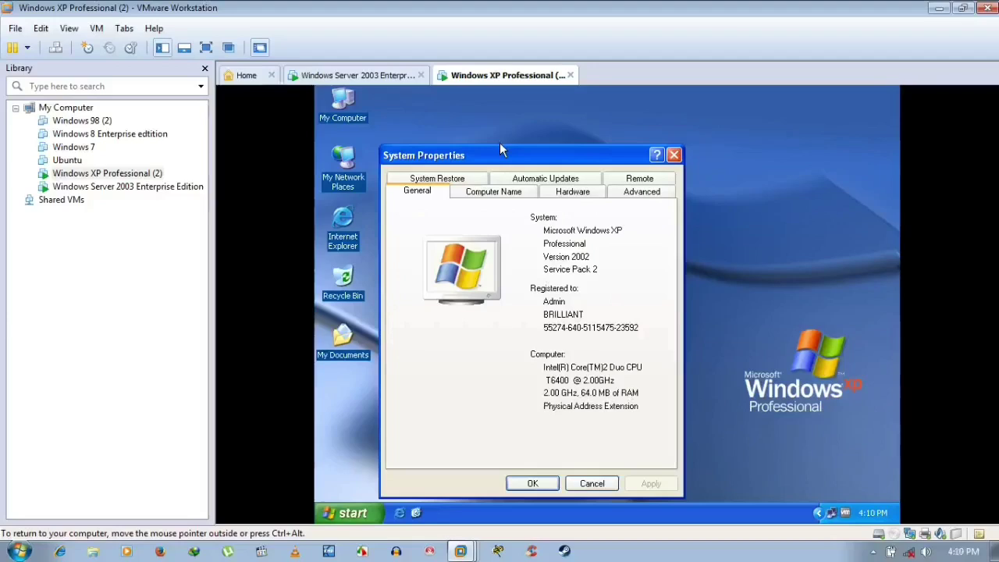
click(511, 192)
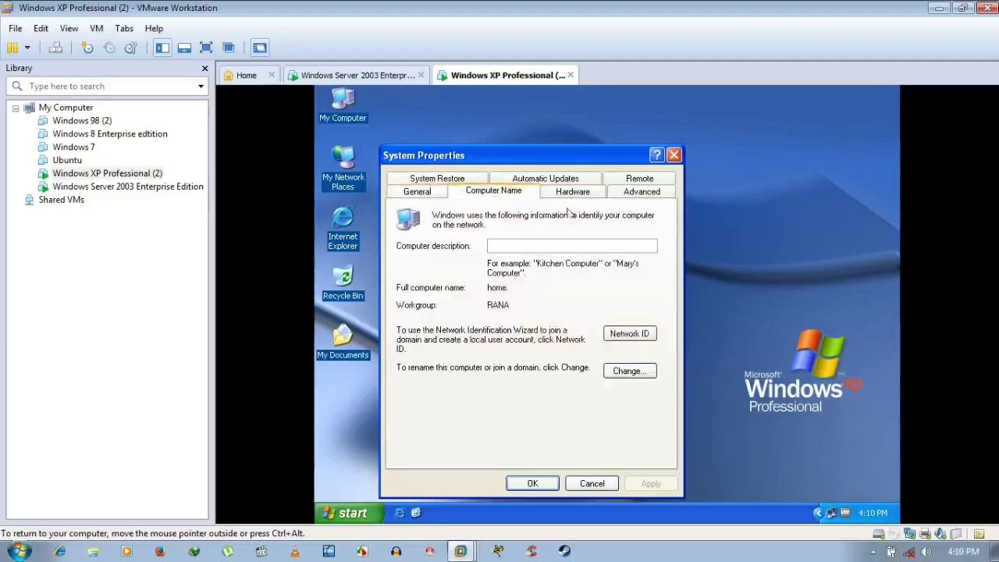
click(621, 372)
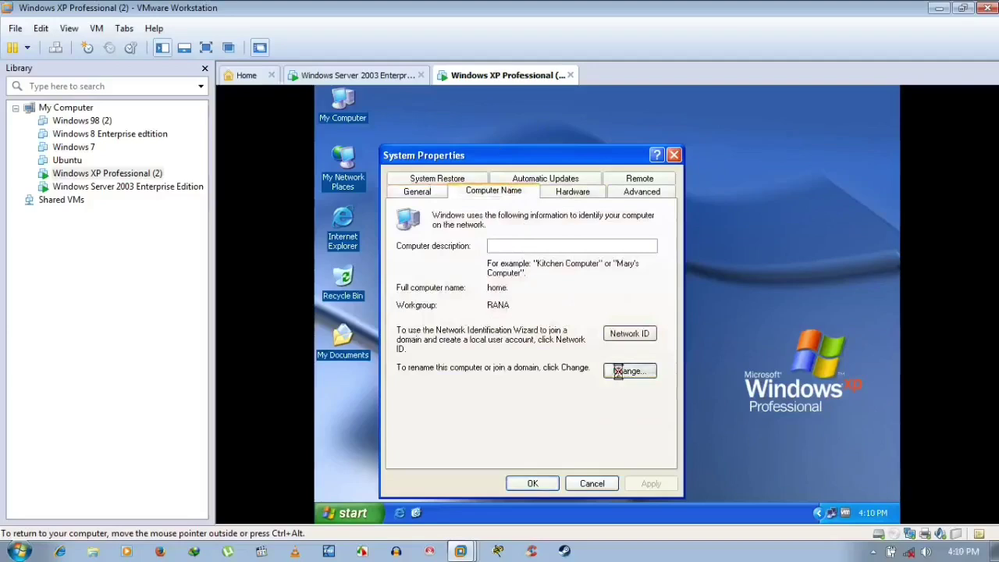
click(406, 348)
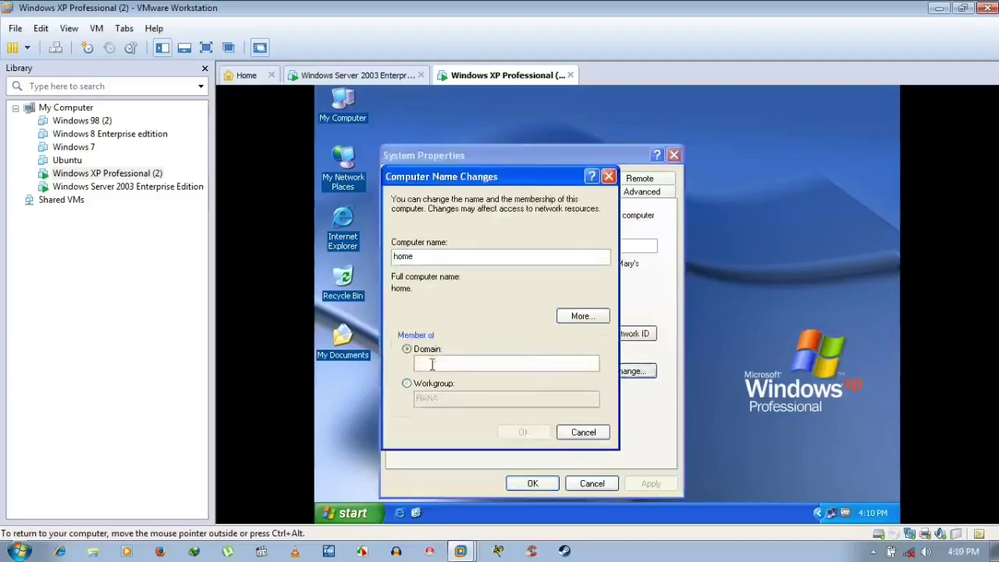
click(433, 364)
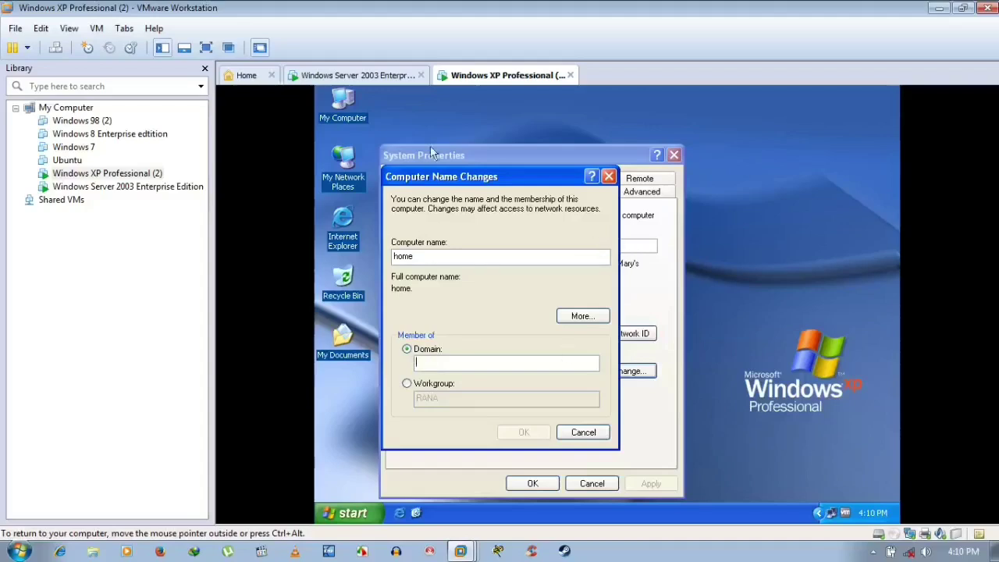
- Look up the server's full computer name and domain in its System Properties
click(368, 75)
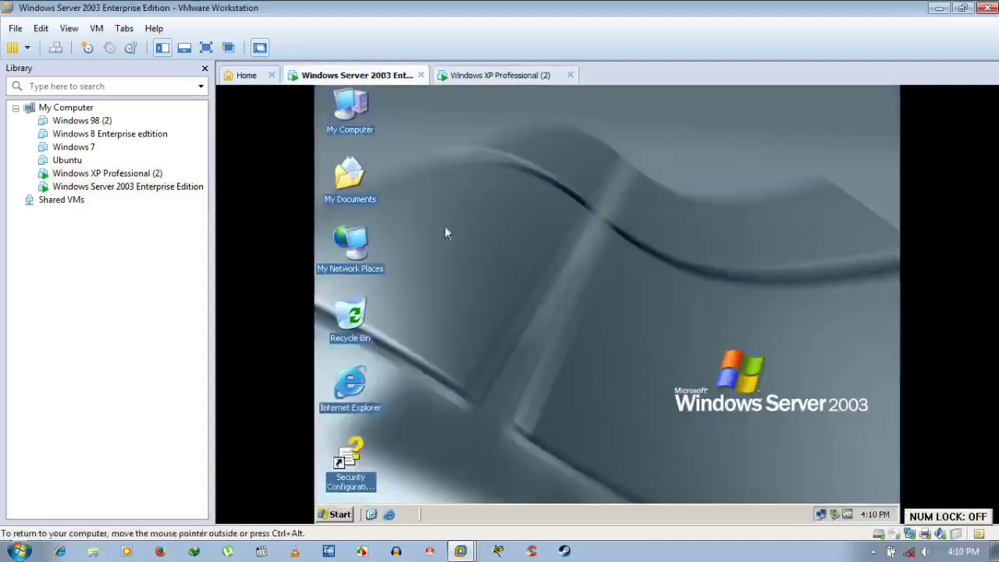
right_click(353, 108)
key(Escape)
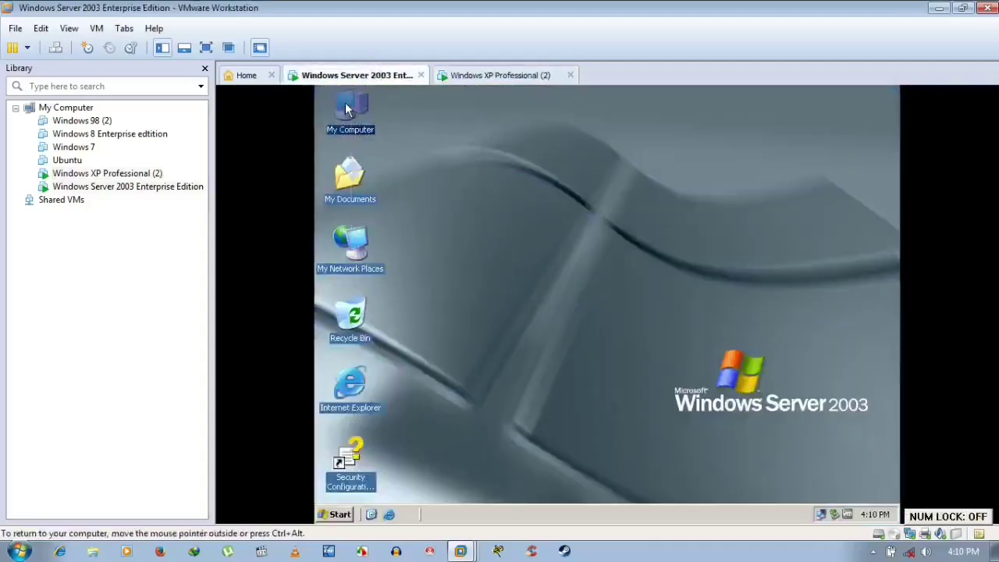
key(alt+Return)
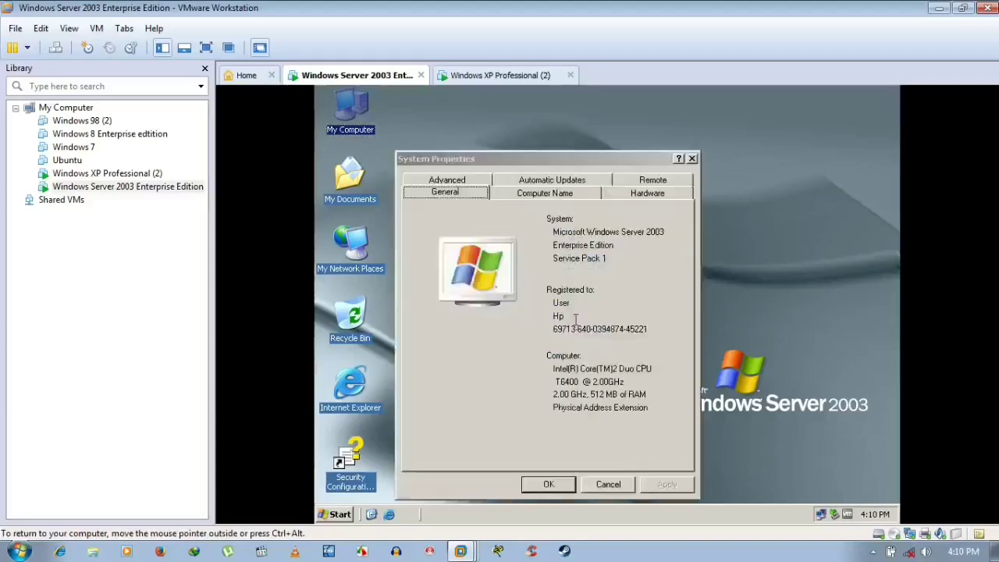
click(552, 194)
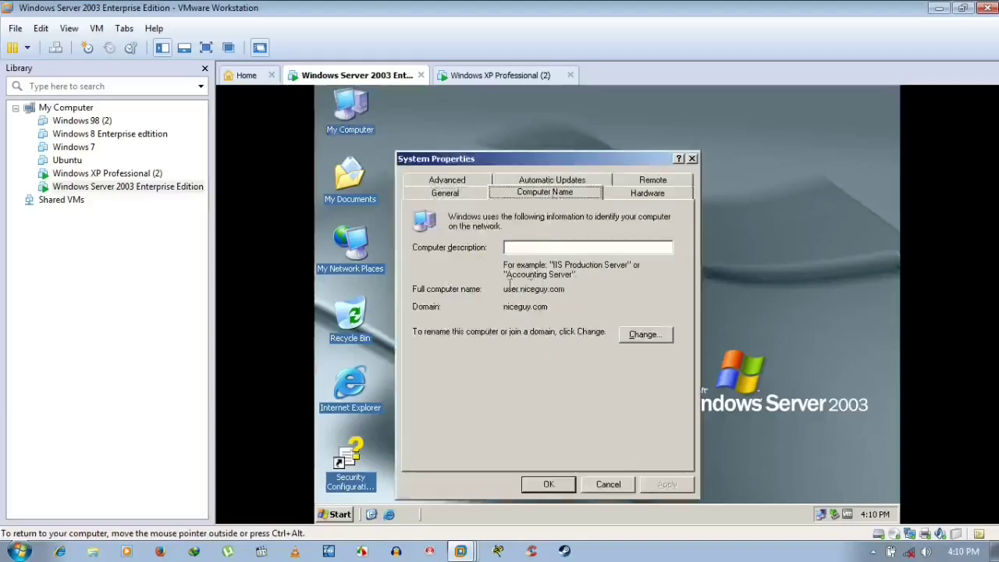
- Back on XP, enter niceguy.com as the domain name
click(509, 78)
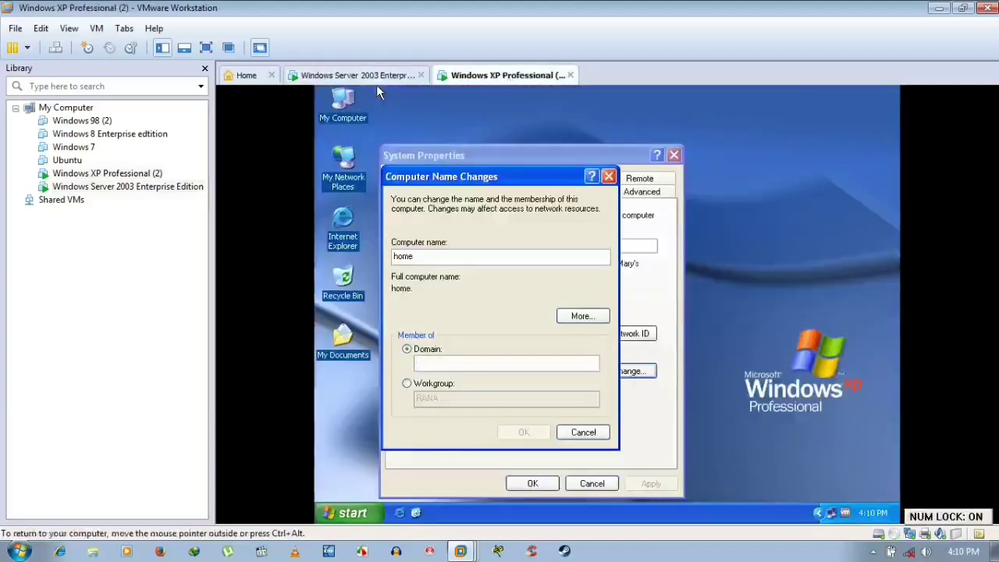
text(n)
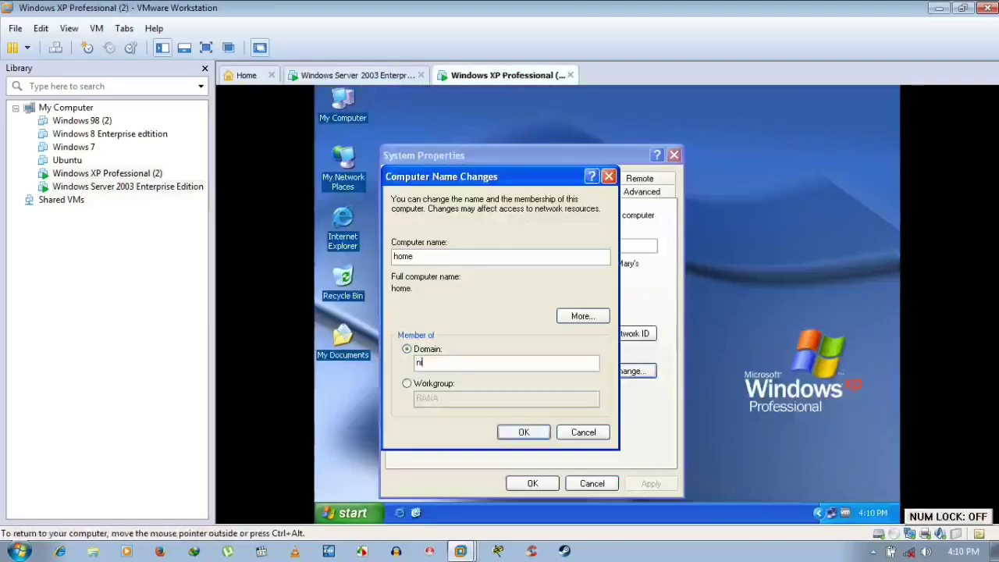
text(ice.)
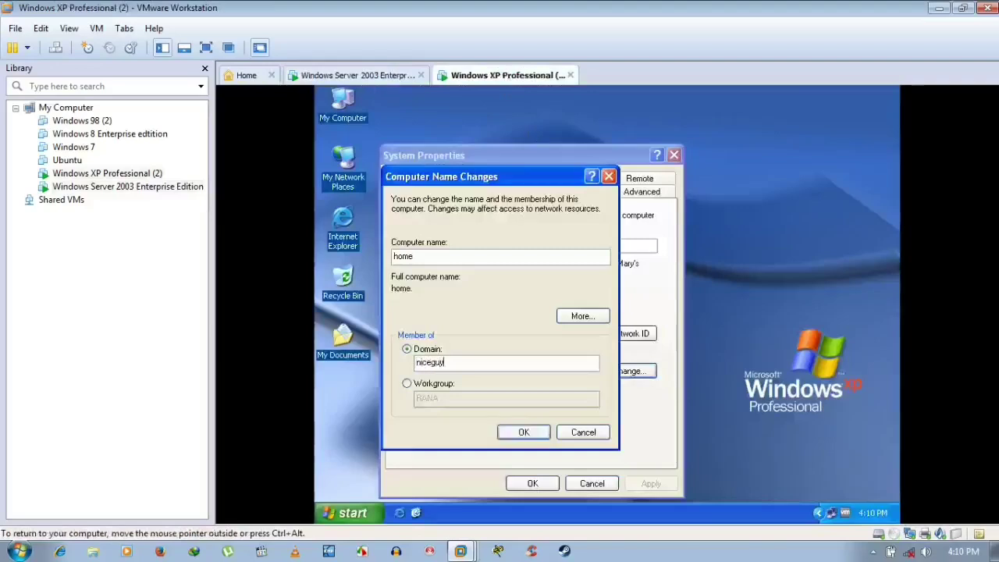
text(uy.com)
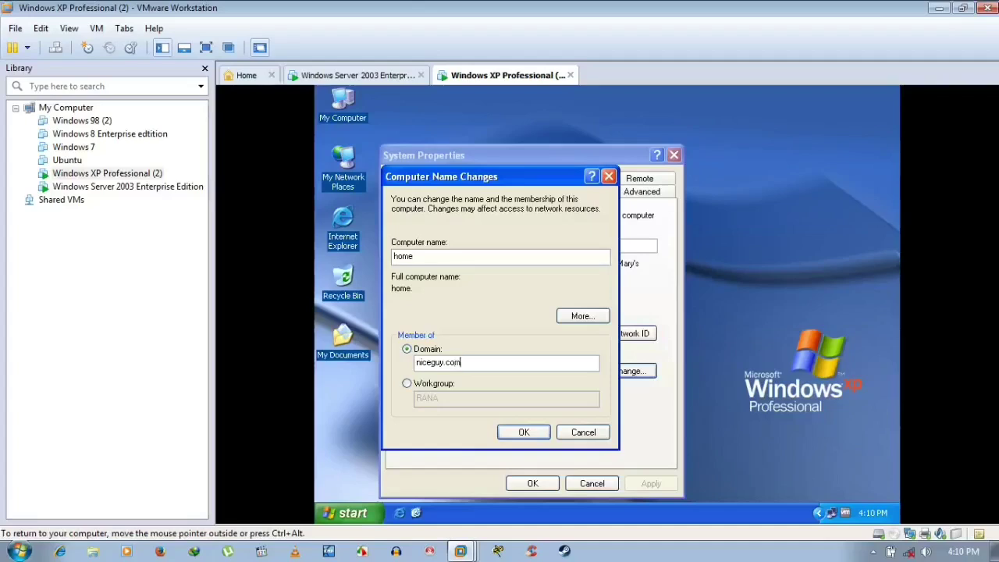
click(351, 75)
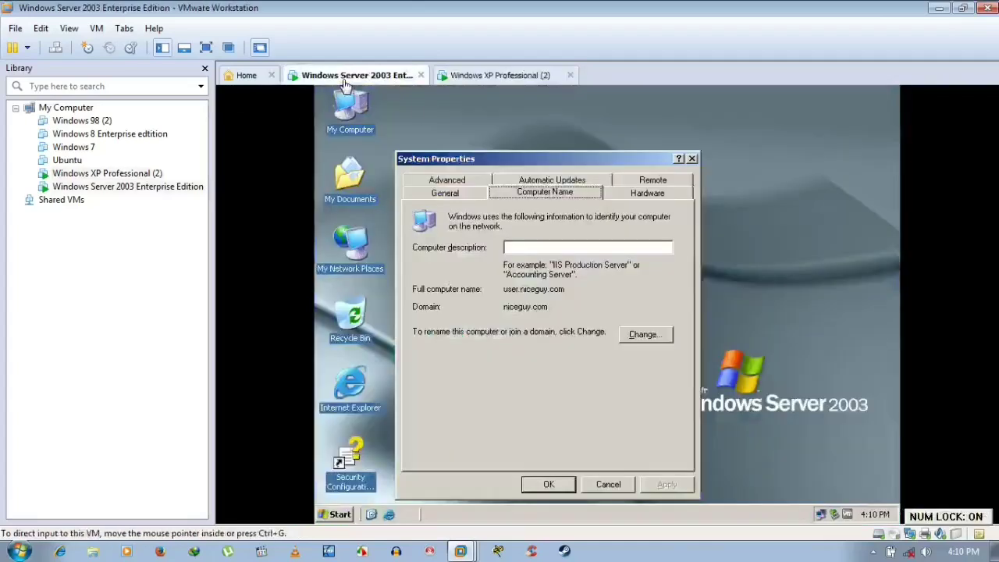
click(486, 76)
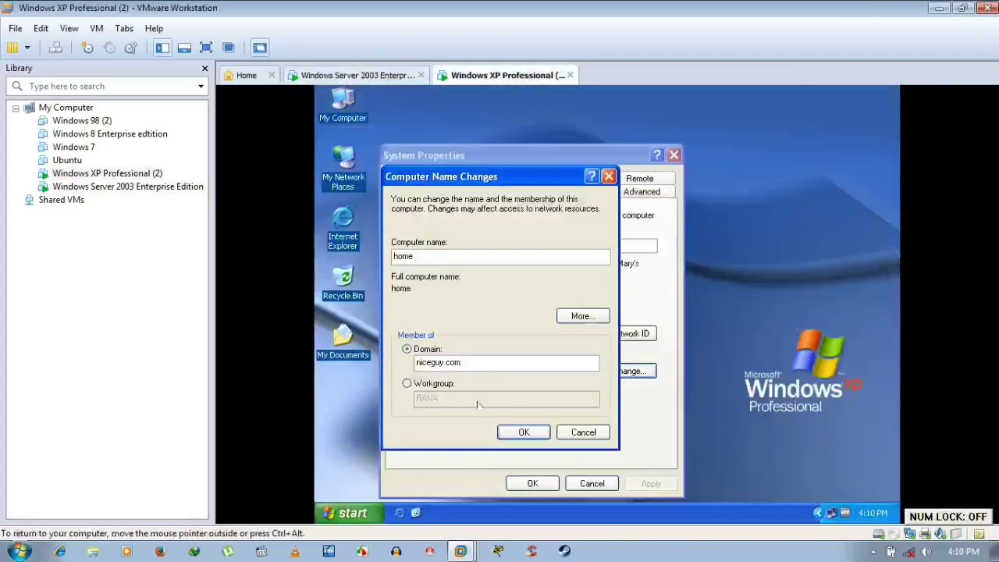
- Attempt the niceguy.com join, dismiss the unreachable domain controller error, and cancel on XP
click(520, 433)
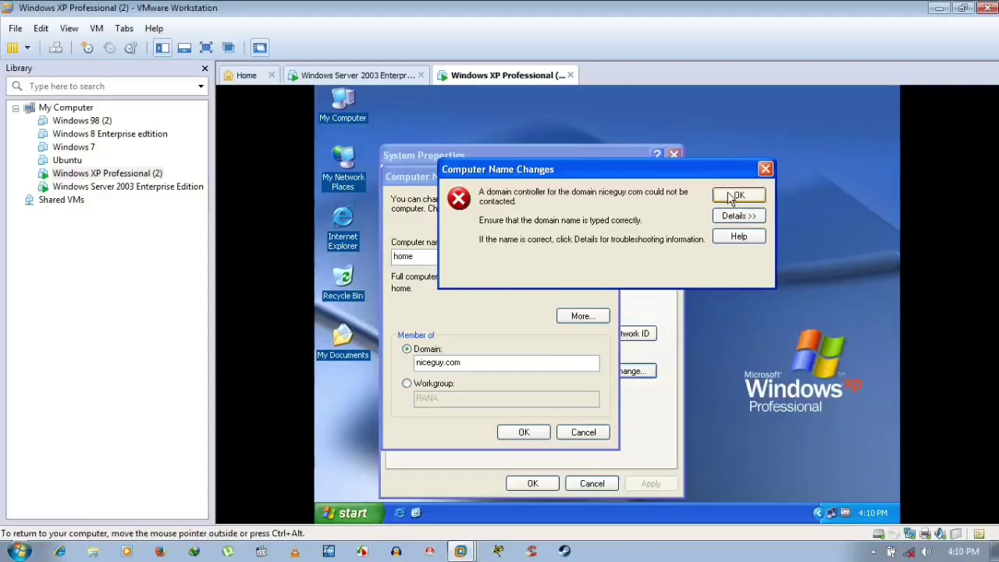
click(735, 196)
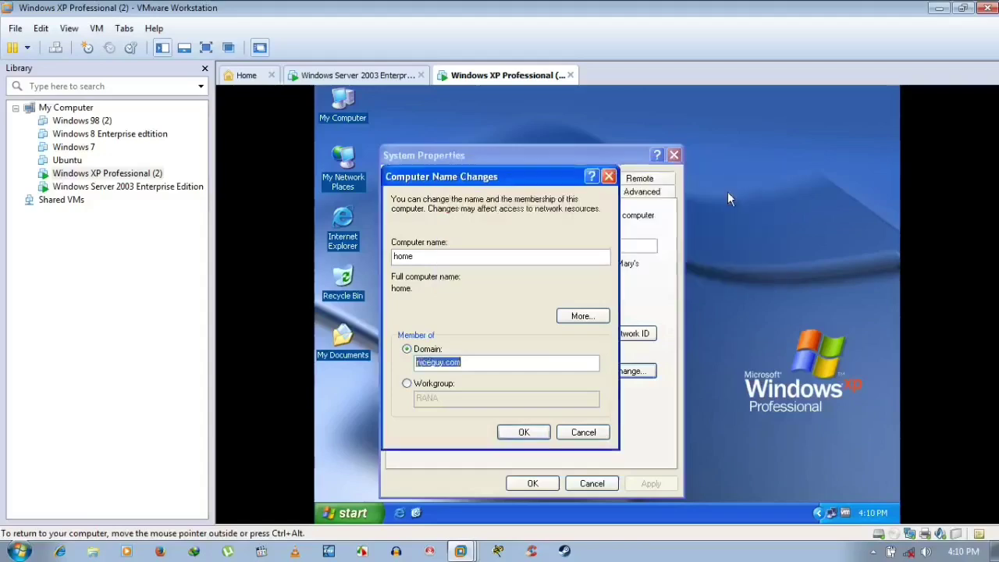
click(569, 434)
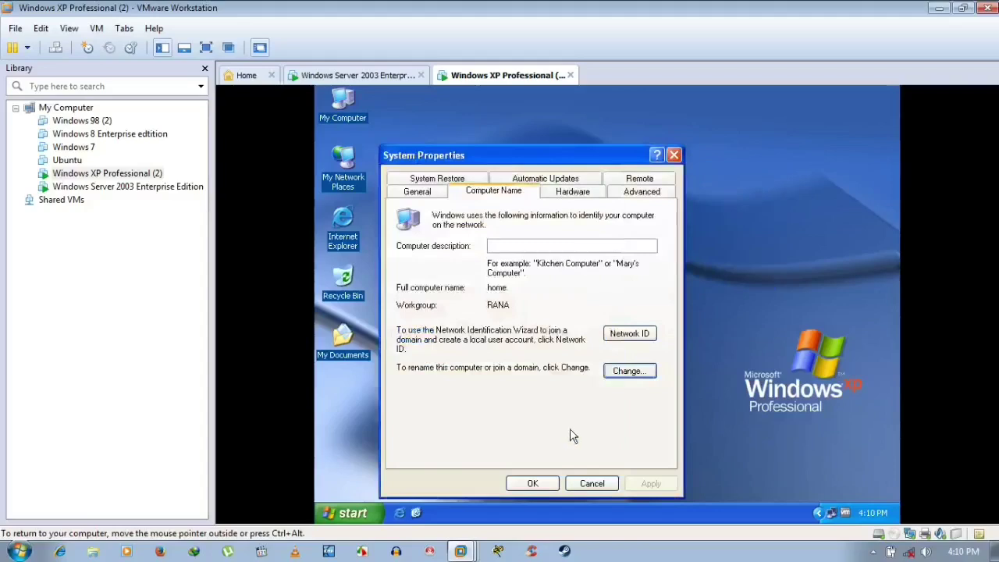
- Close the Server 2003 VM's System Properties, returning to its desktop
click(361, 76)
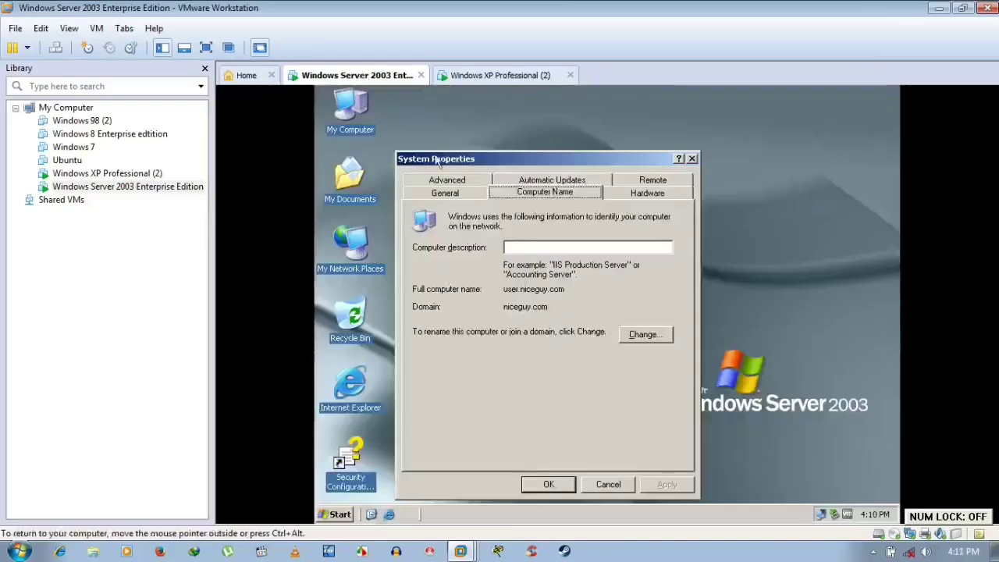
click(601, 483)
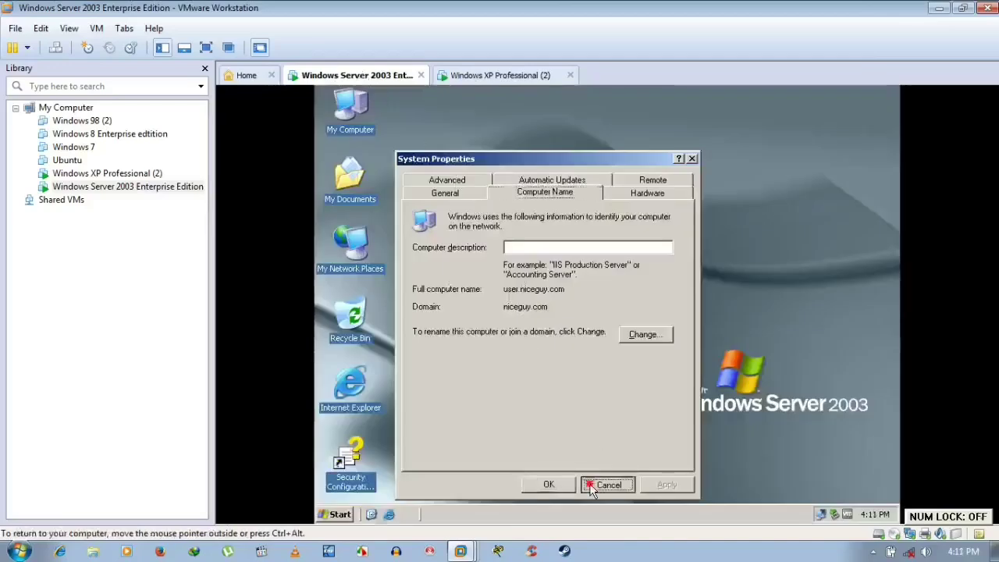
right_click(528, 166)
- On the server, open My Computer and review Local Disk (F:) security permissions
click(544, 185)
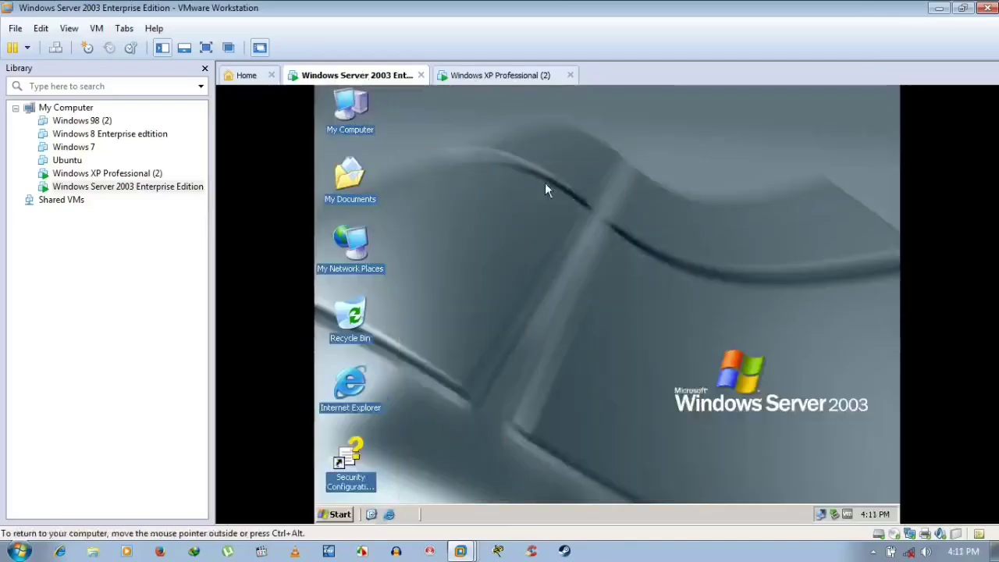
double_click(351, 133)
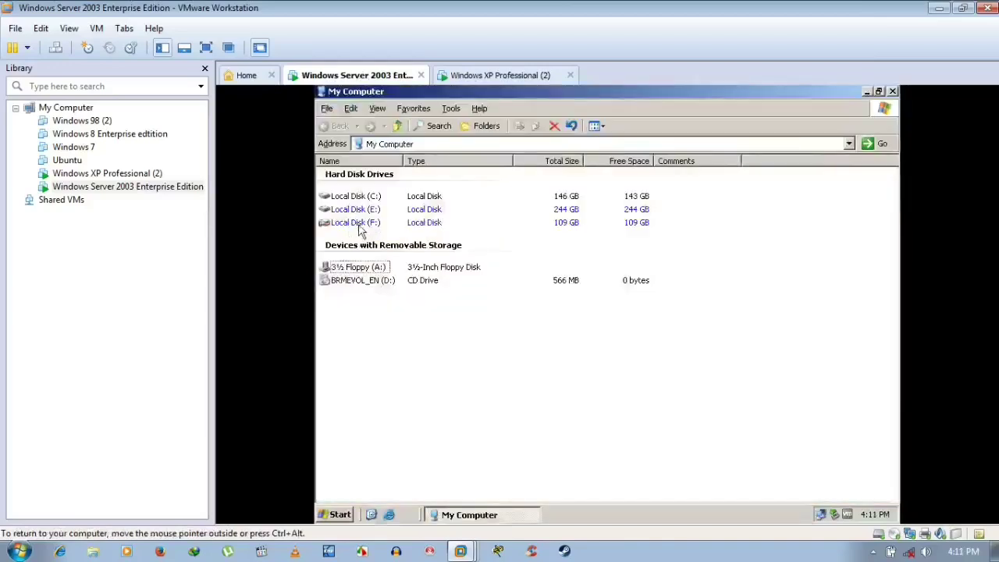
right_click(359, 225)
click(403, 364)
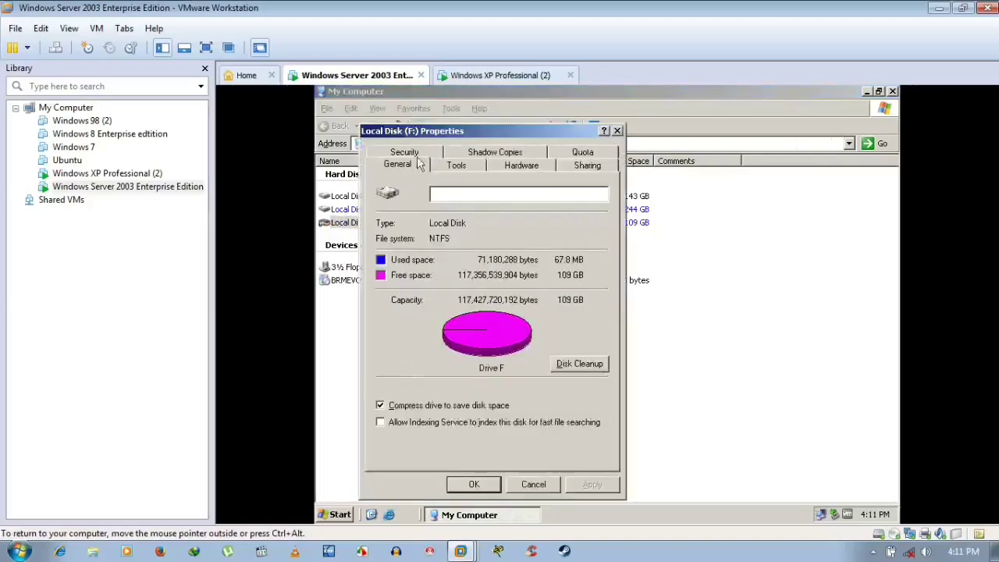
click(416, 155)
click(534, 484)
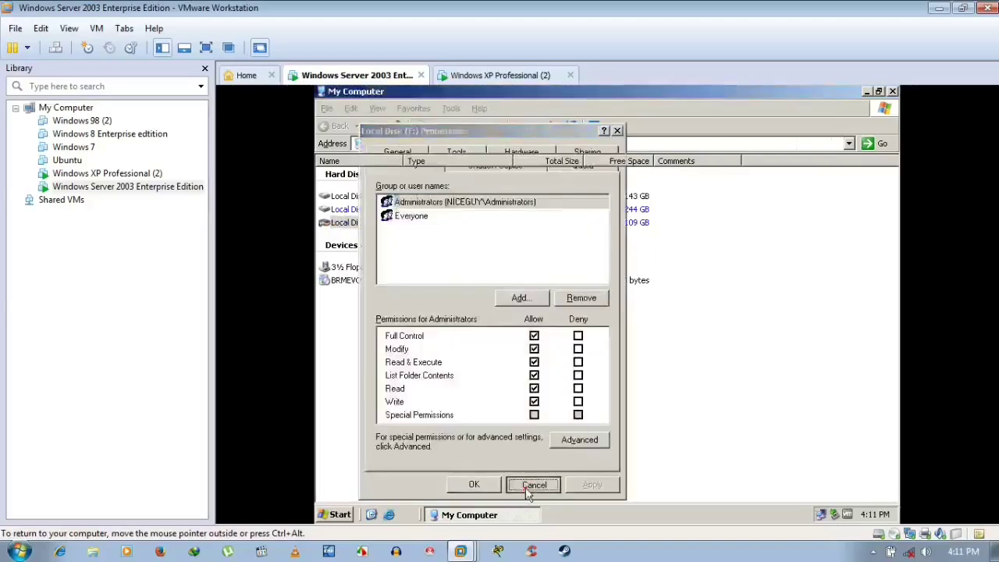
- Open the Properties of Local Disk (C:)
click(374, 199)
right_click(375, 204)
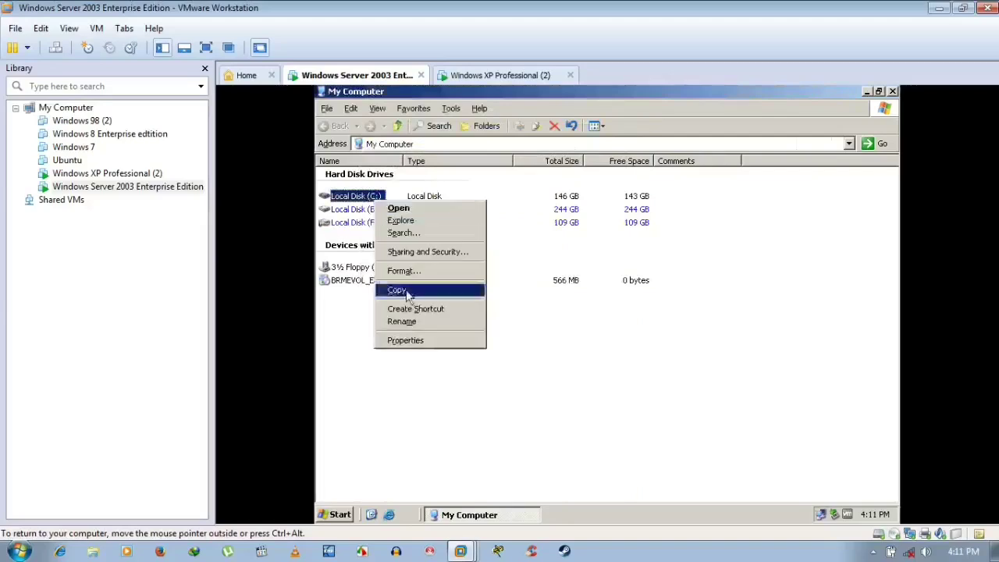
click(416, 342)
- From C: Security, add a principal and search only built-in security principals in niceguy.com
click(445, 153)
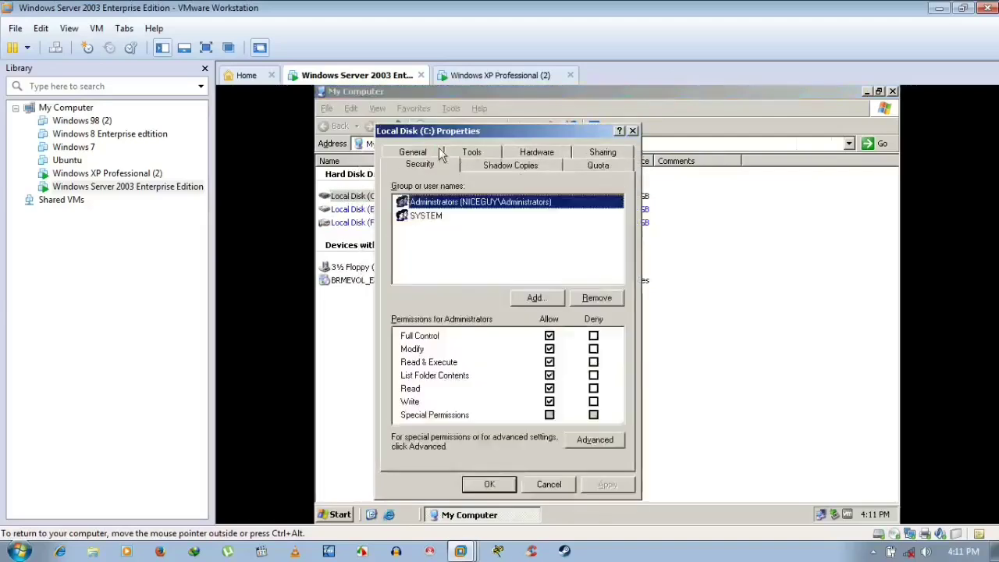
click(530, 300)
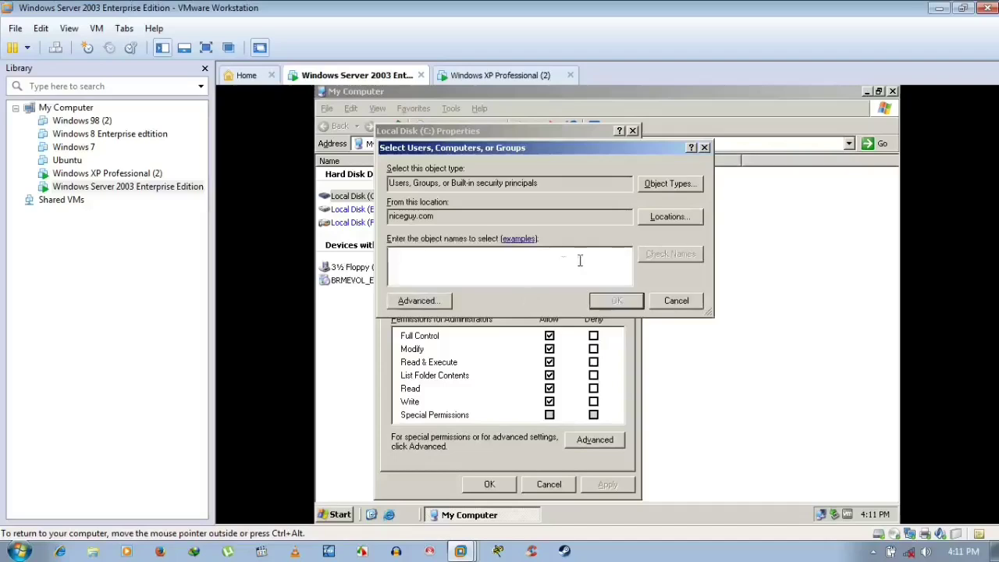
click(652, 187)
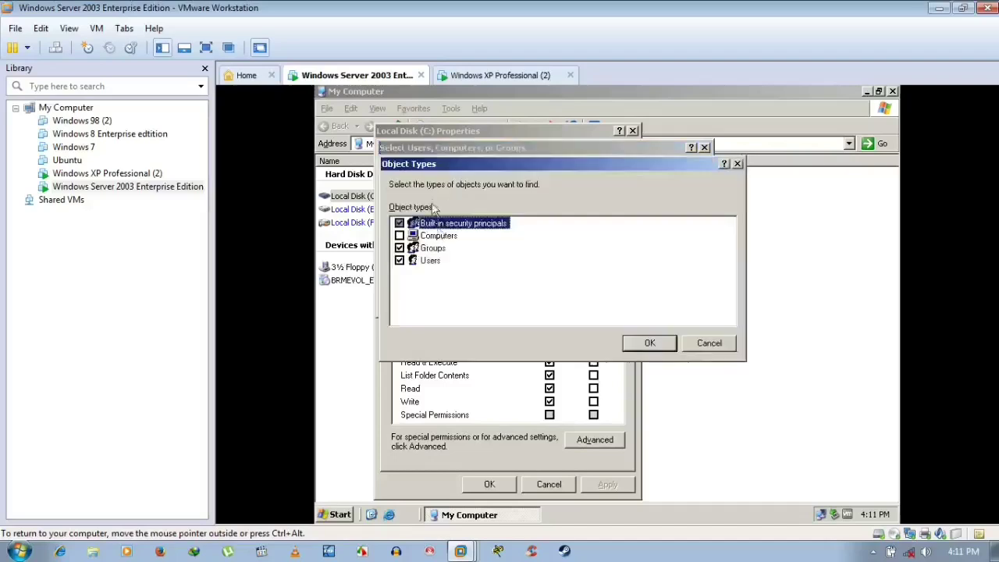
click(400, 247)
click(399, 260)
click(649, 342)
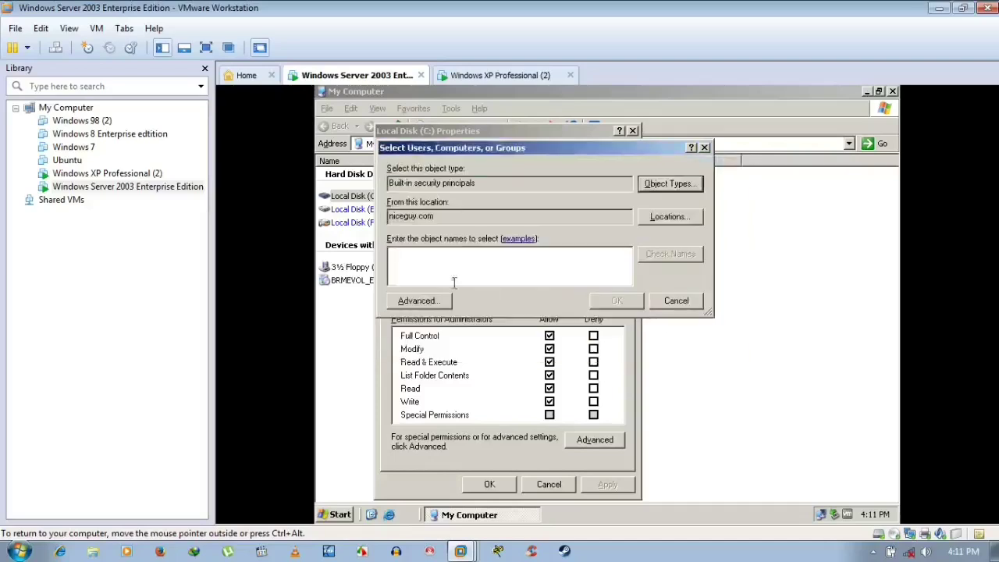
click(429, 302)
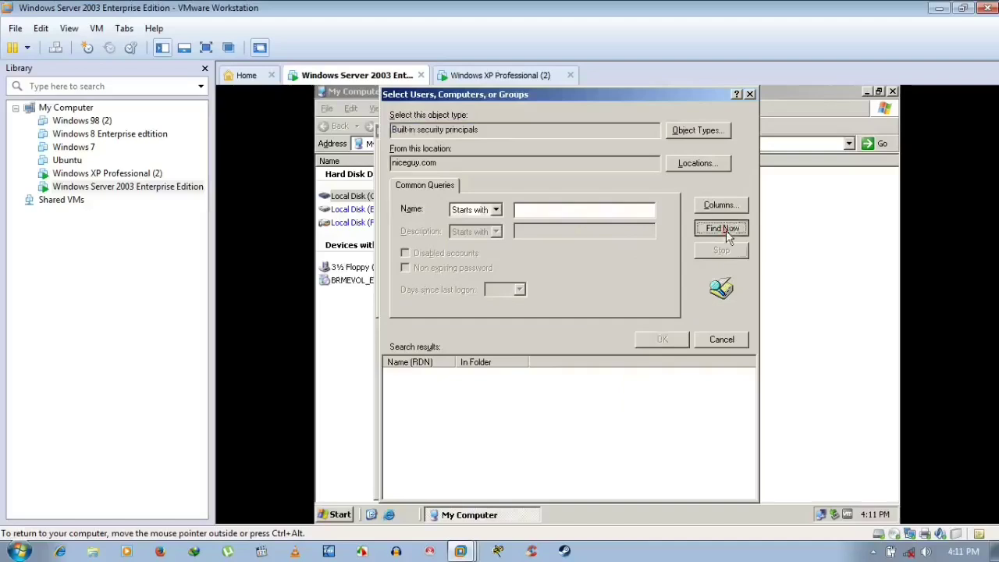
click(726, 228)
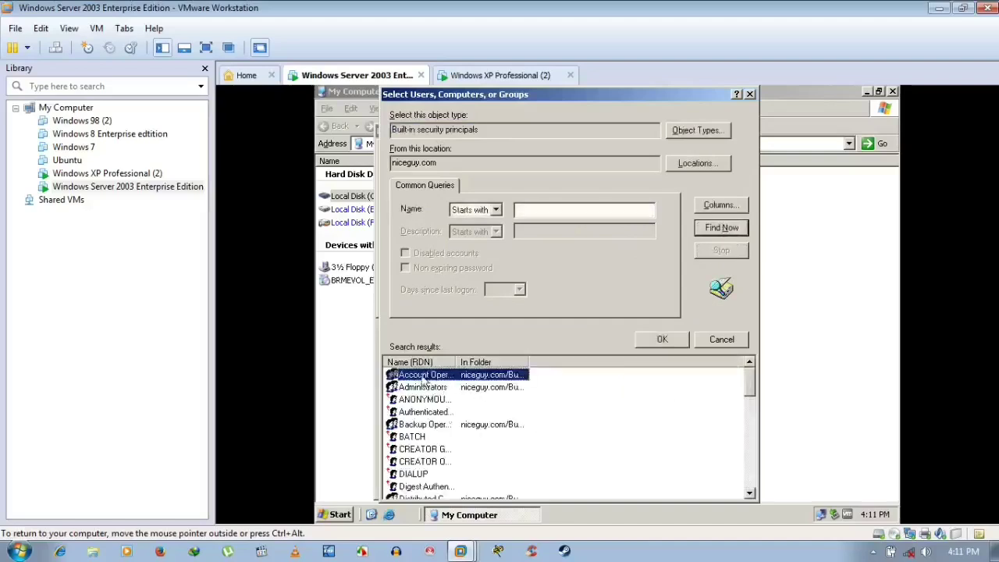
- Pick Everyone from the search results and add it to the C: permission list
scroll(466, 422, down, 4)
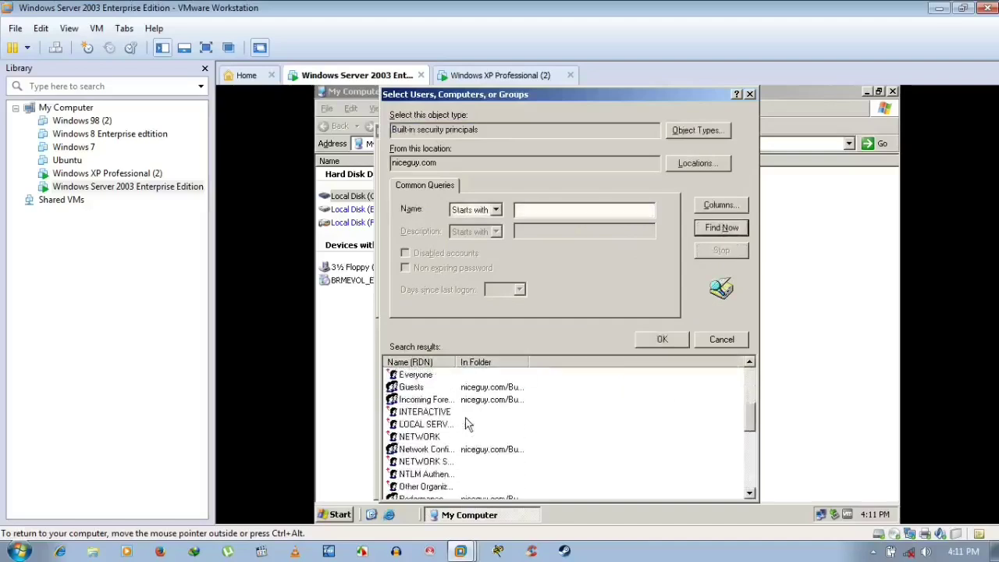
scroll(466, 423, up, 1)
click(426, 412)
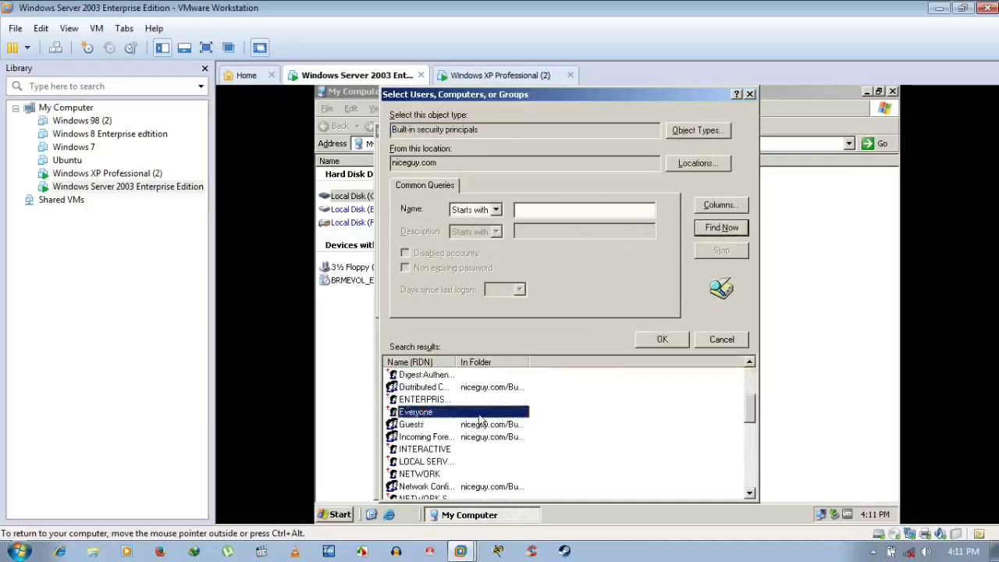
scroll(479, 421, down, 7)
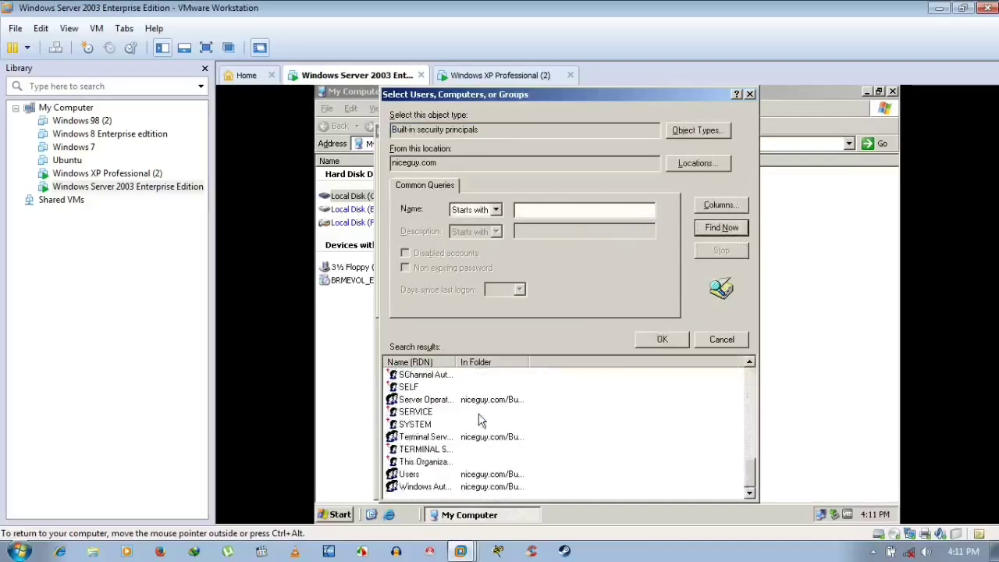
scroll(479, 421, up, 3)
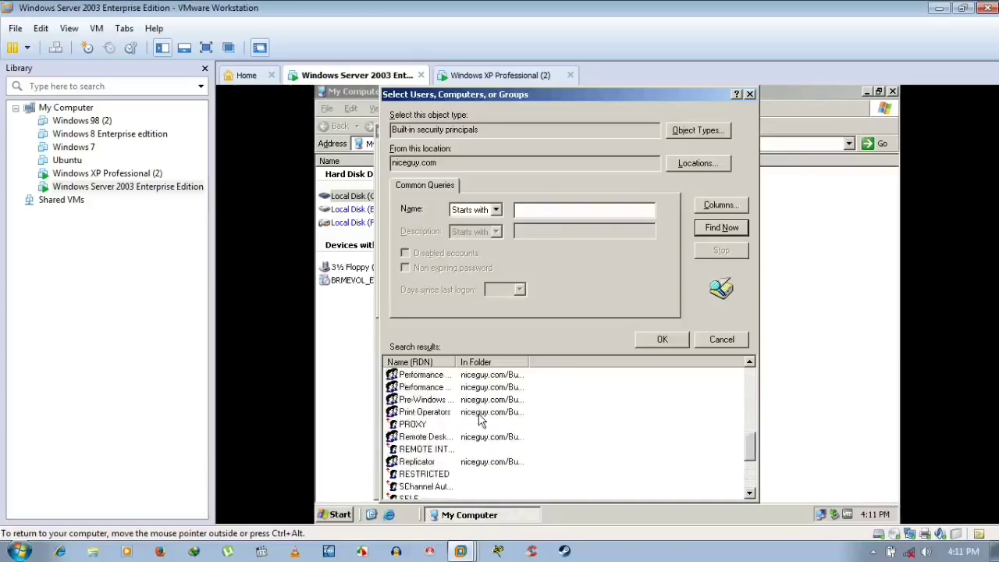
scroll(479, 420, down, 3)
scroll(481, 421, up, 4)
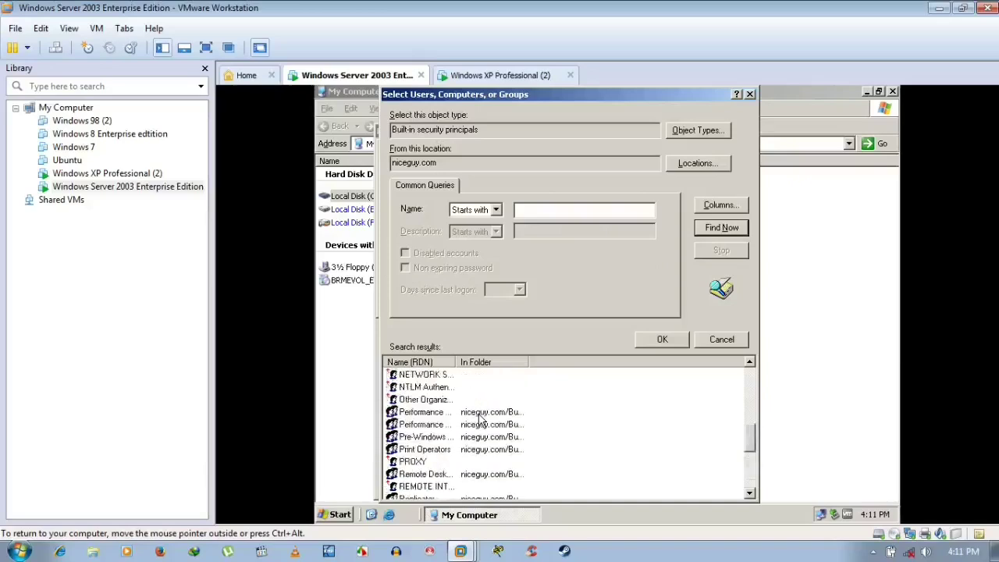
scroll(480, 420, up, 2)
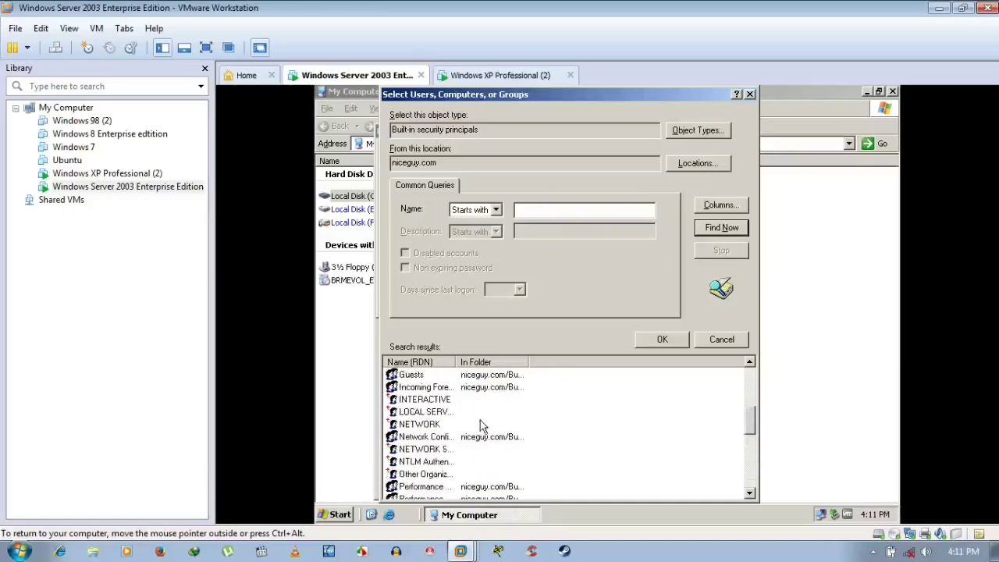
scroll(480, 426, down, 6)
scroll(480, 425, up, 7)
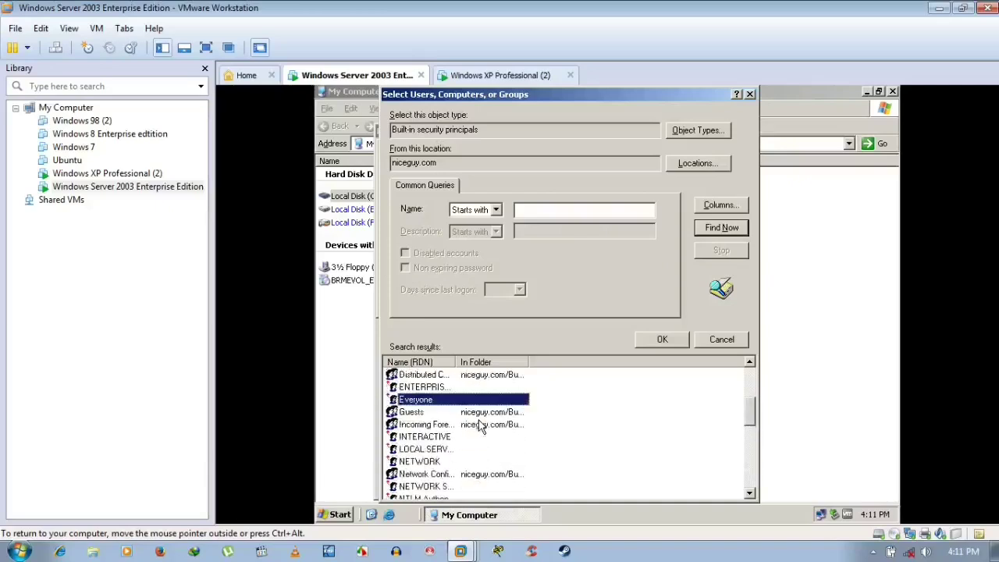
scroll(454, 438, up, 1)
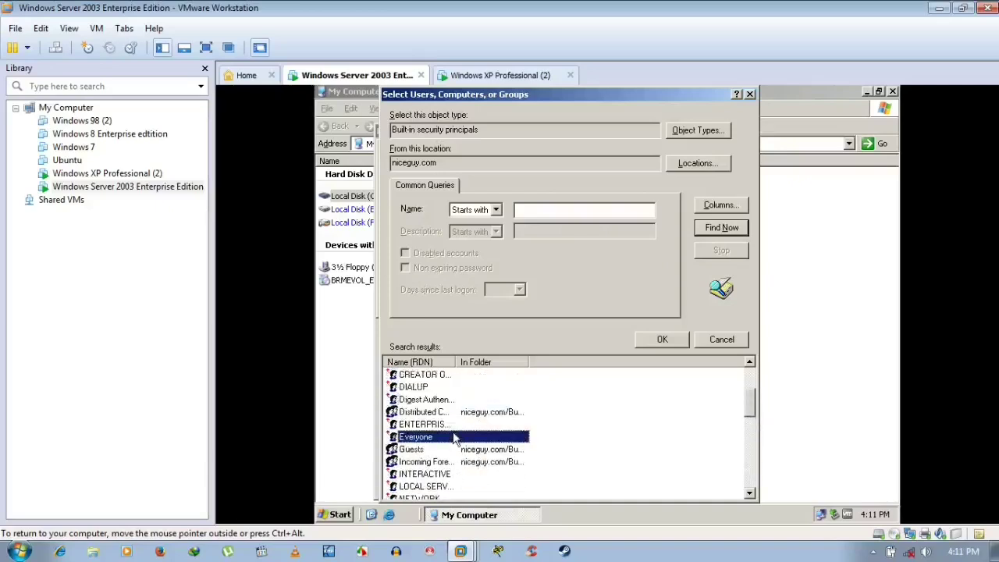
scroll(456, 439, up, 3)
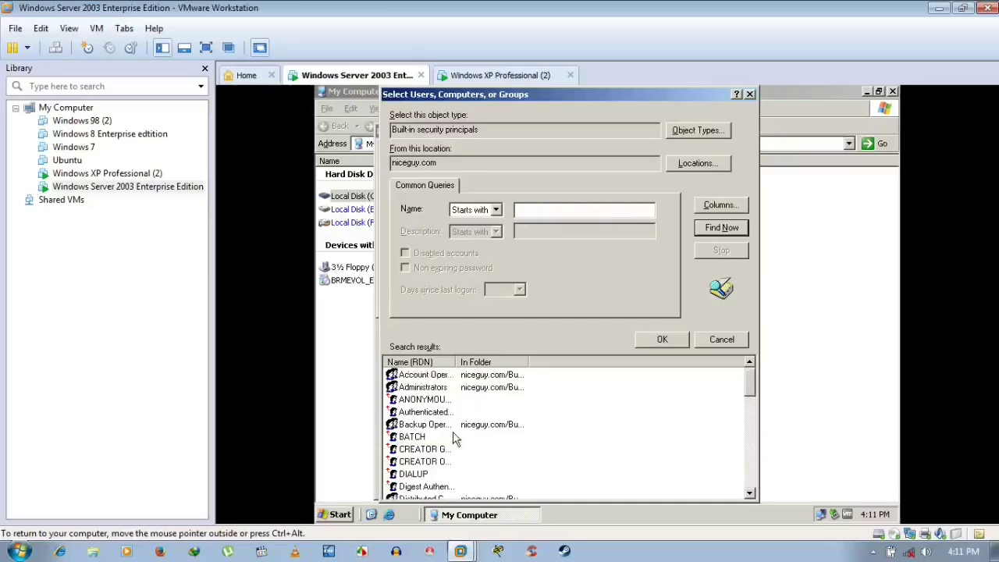
scroll(455, 439, down, 4)
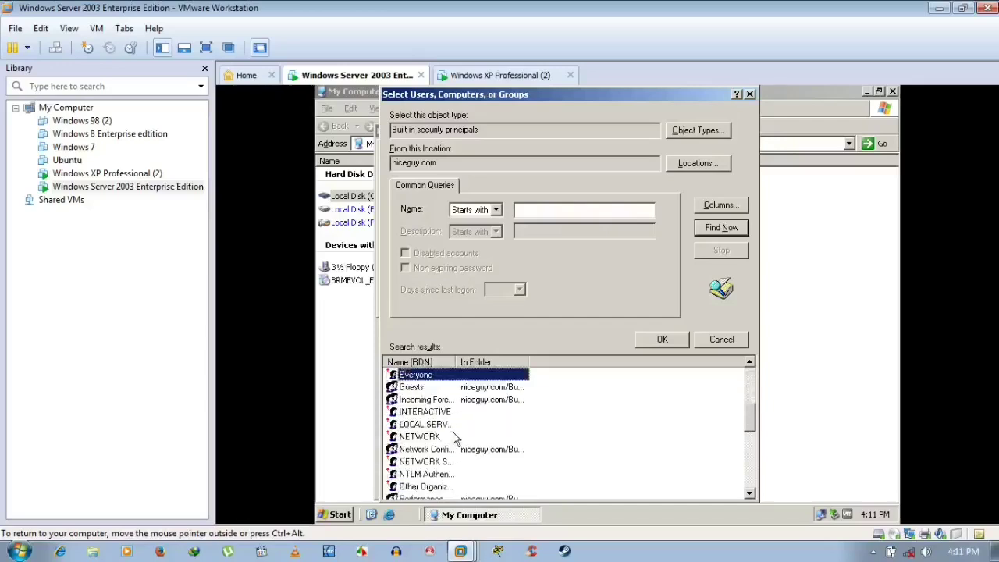
scroll(455, 439, down, 6)
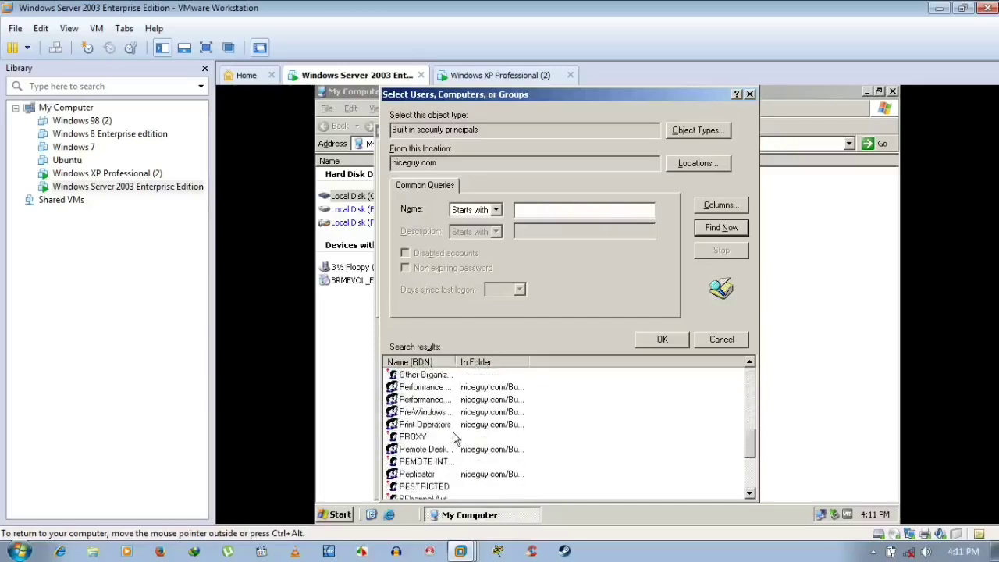
scroll(456, 439, down, 1)
scroll(456, 439, up, 6)
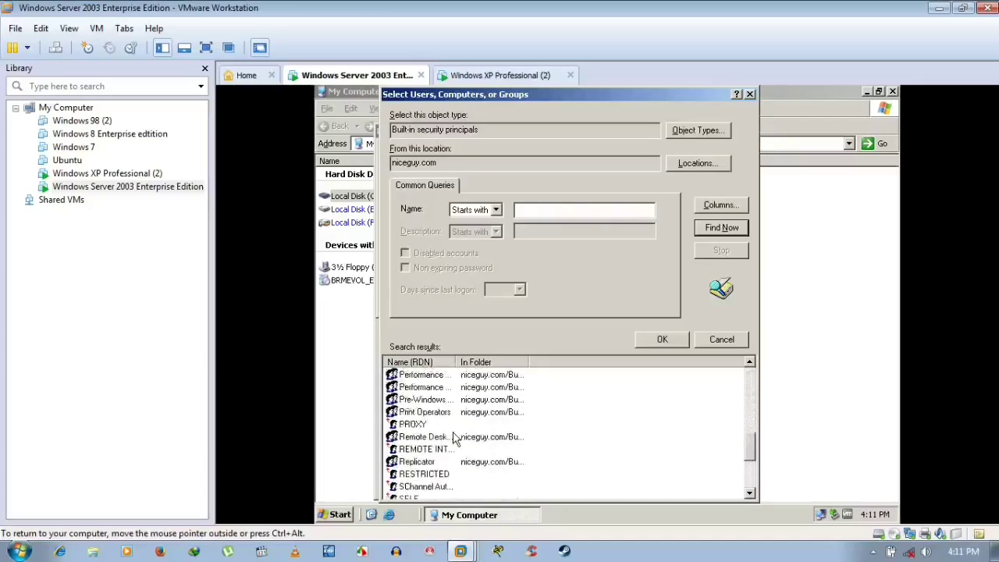
scroll(456, 439, up, 2)
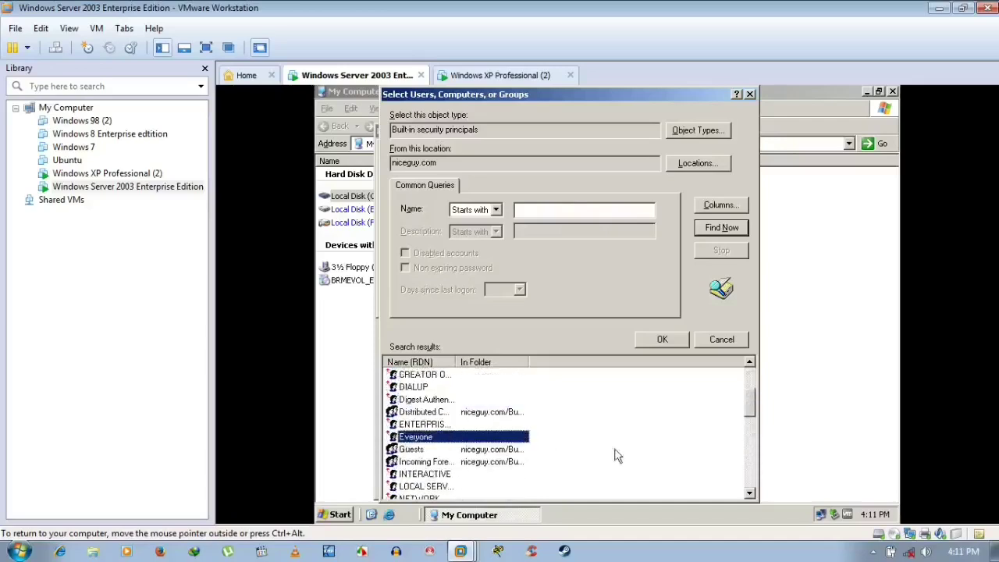
click(661, 339)
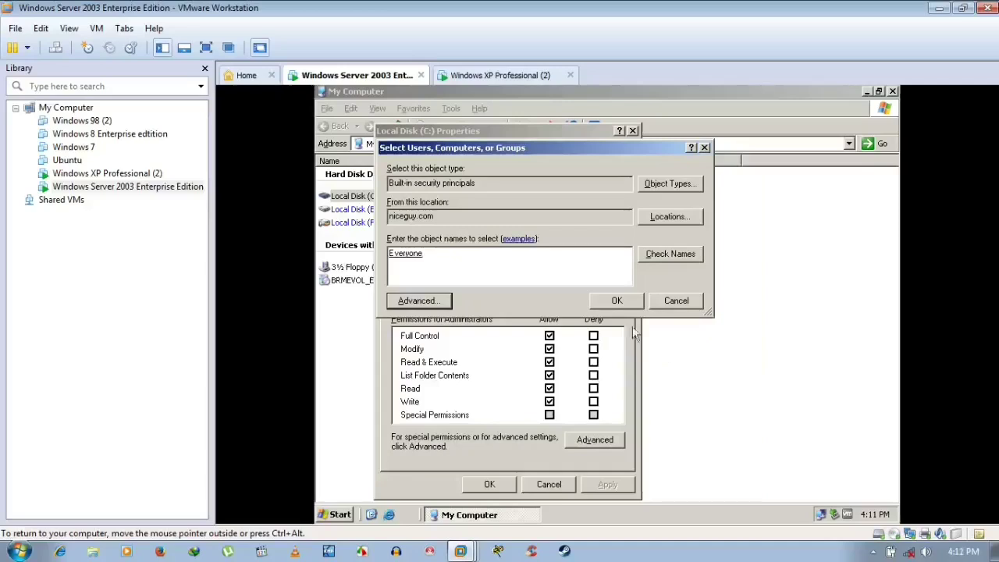
click(614, 307)
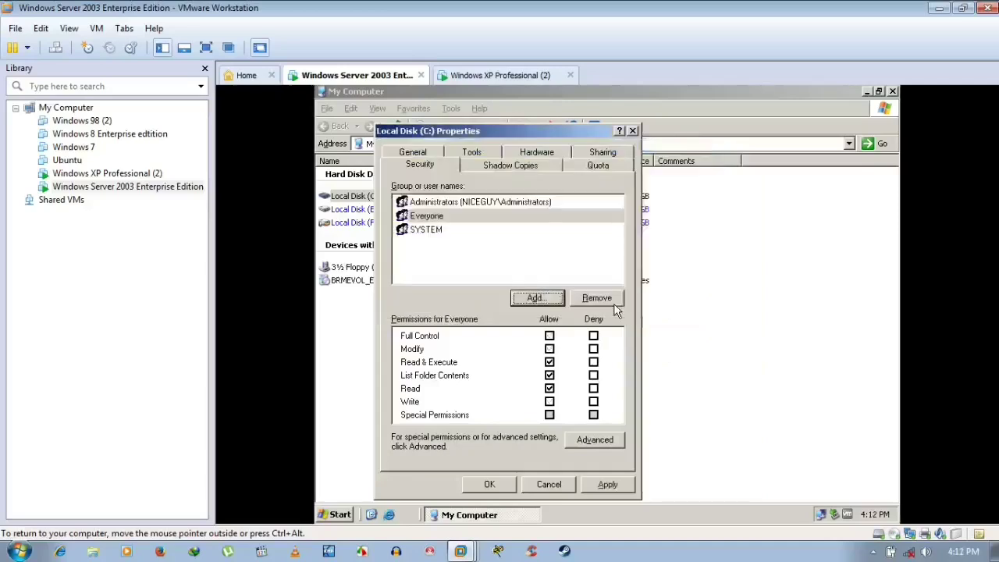
- Allow Everyone Full Control on C:, confirm the warning, and save the properties
click(550, 336)
click(601, 487)
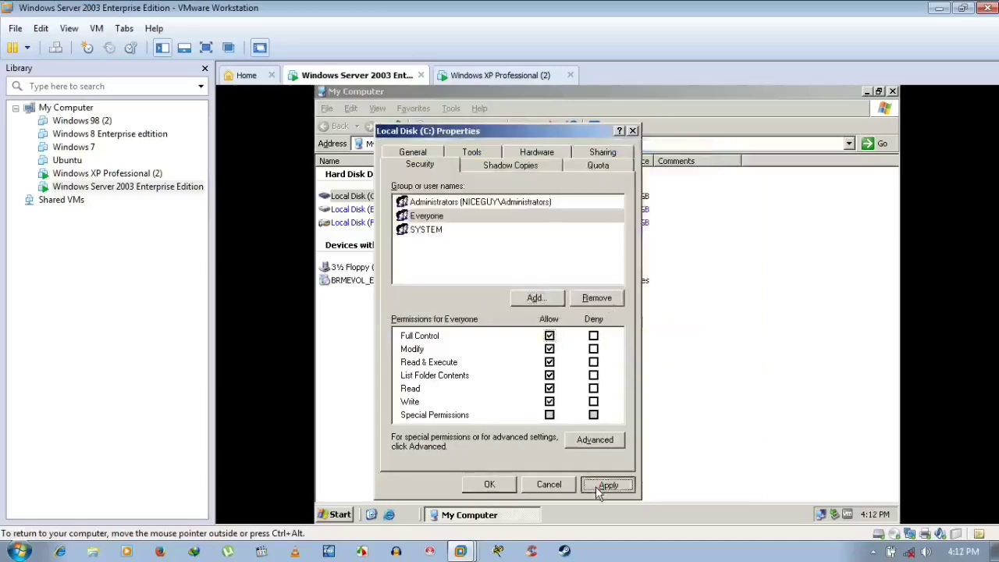
click(579, 338)
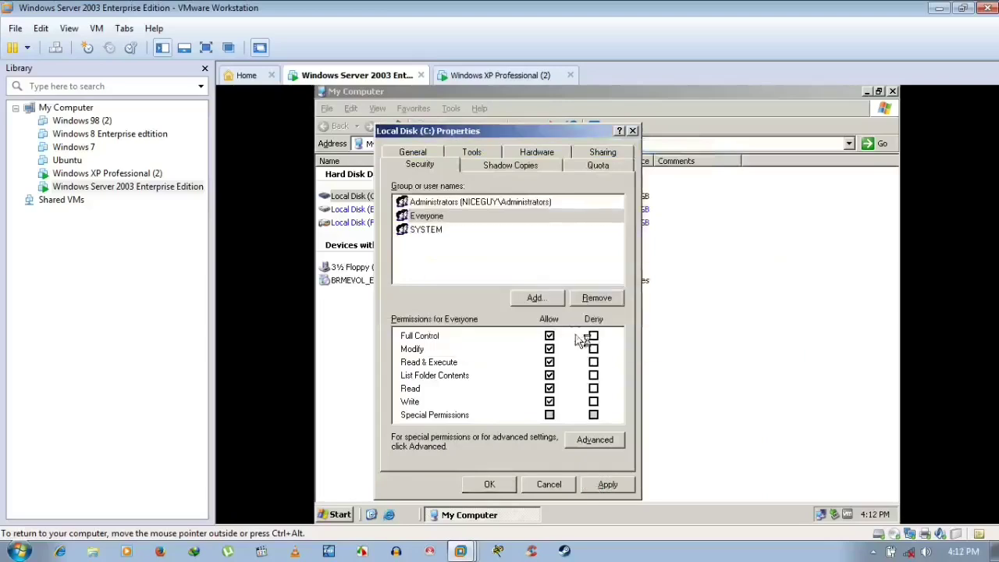
click(502, 487)
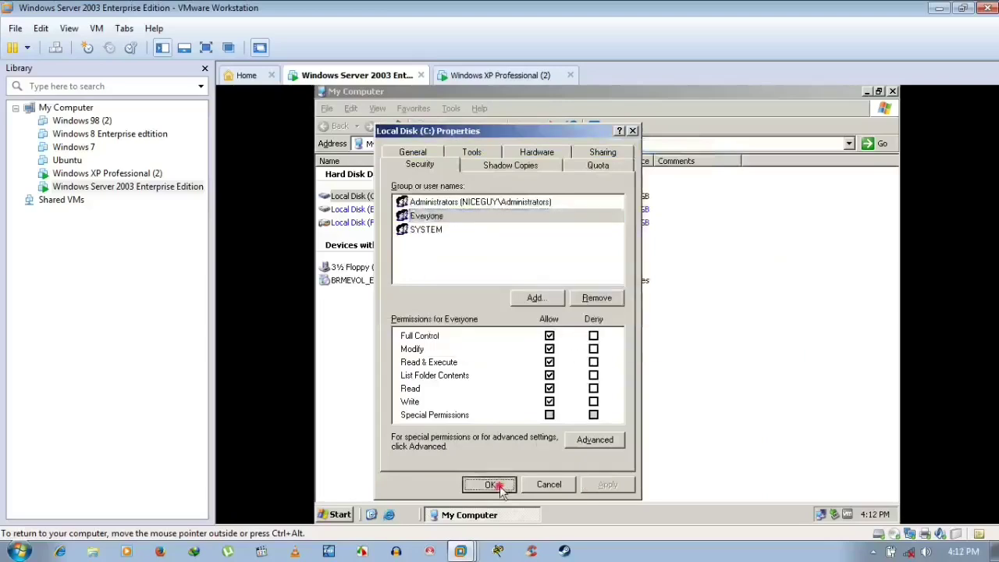
click(356, 210)
- In Local Disk (E:) Security, add a principal and search only built-in security principals
right_click(358, 212)
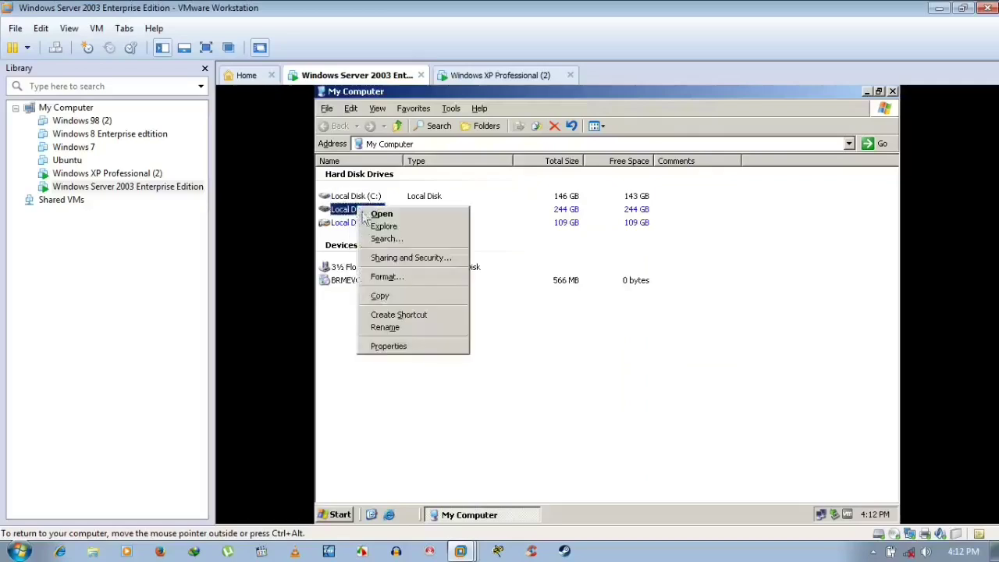
click(407, 348)
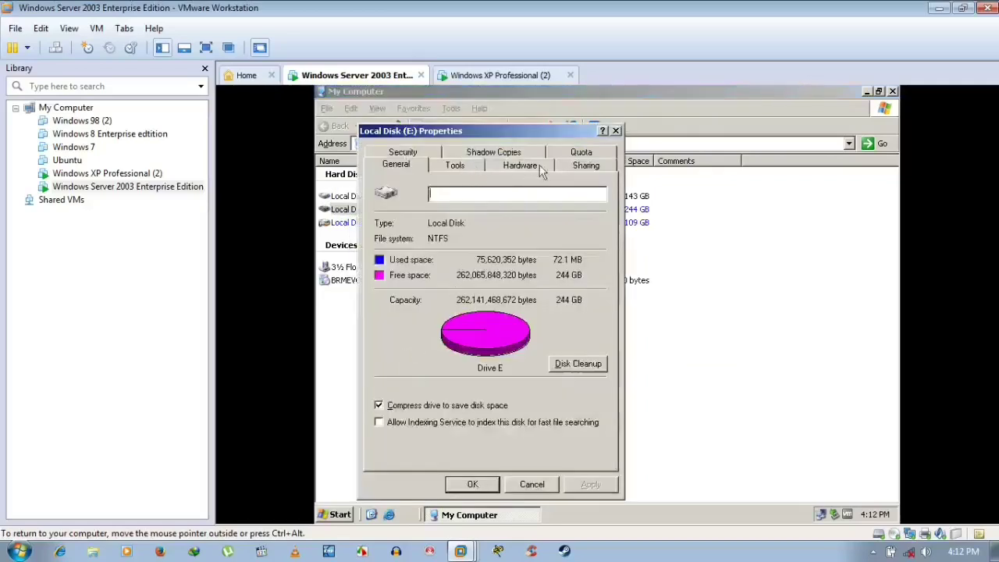
click(404, 153)
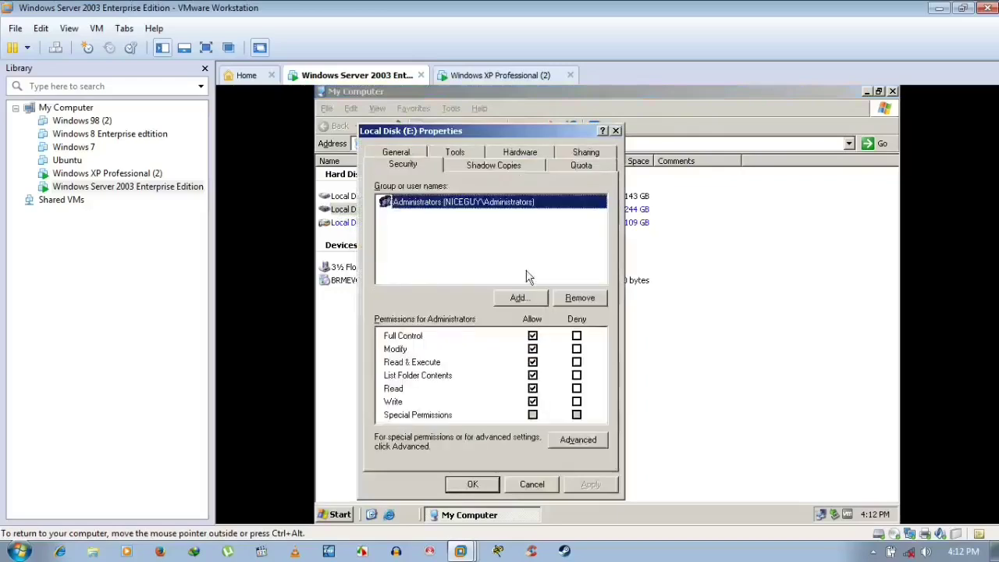
click(523, 294)
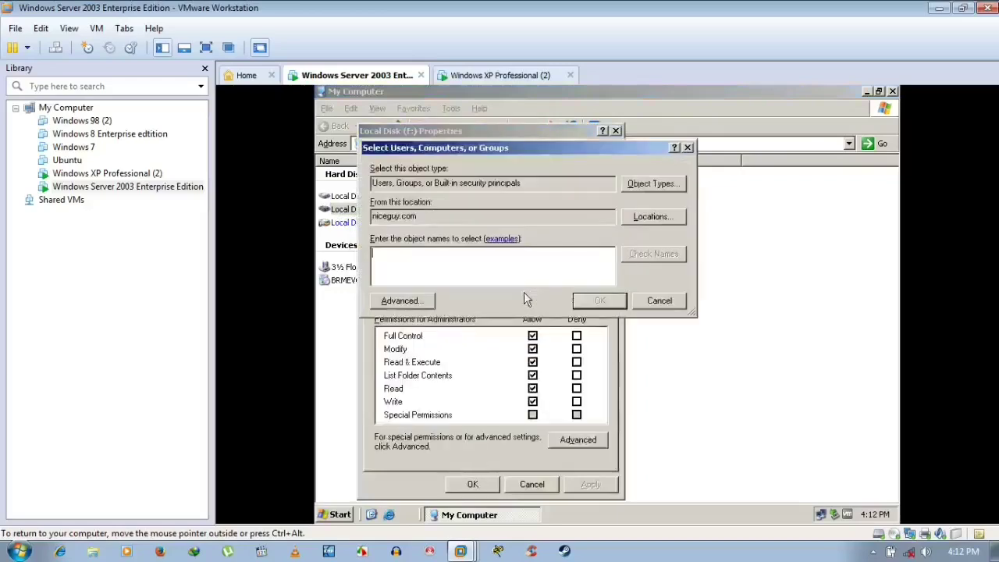
click(656, 186)
click(382, 247)
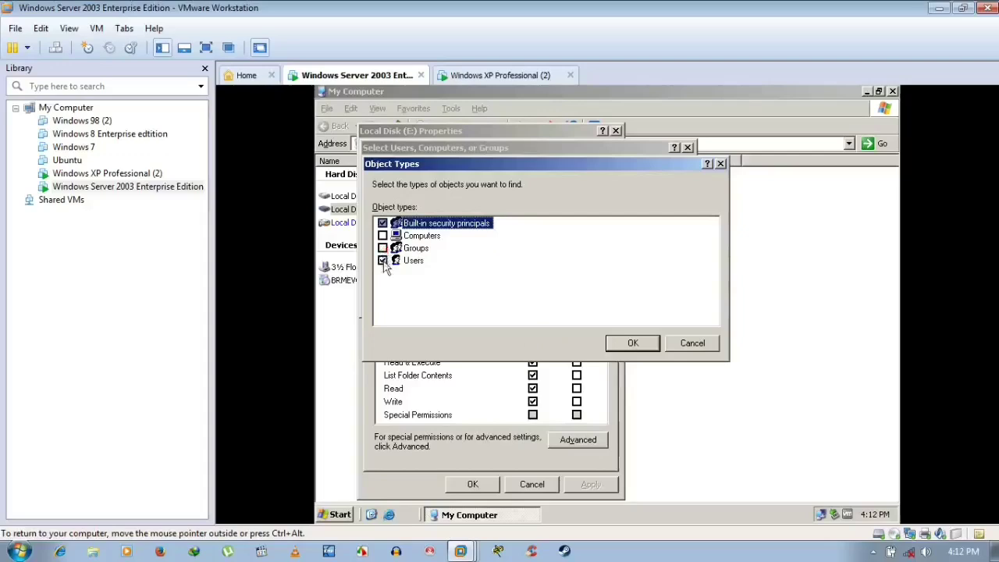
click(382, 260)
click(632, 343)
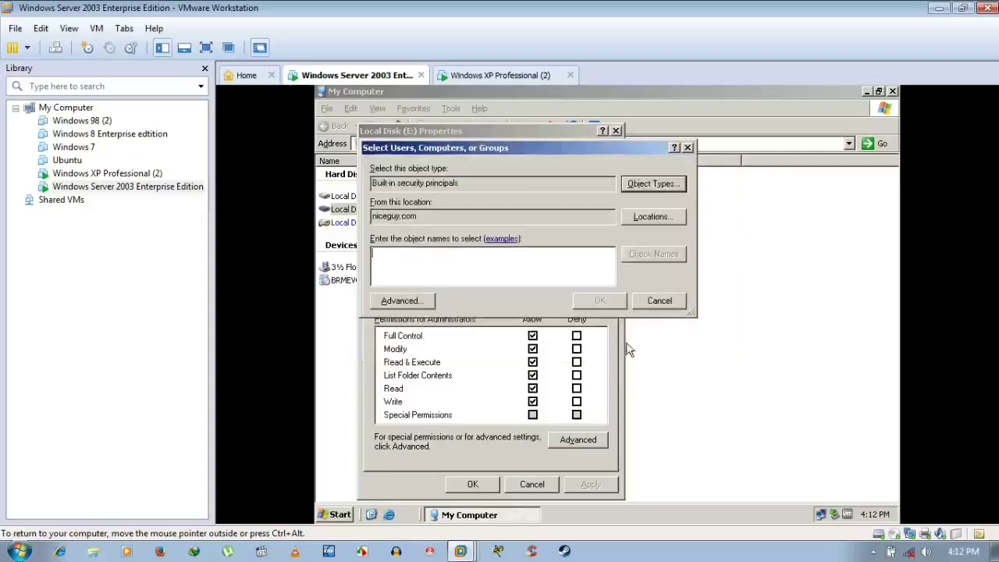
click(401, 300)
click(702, 228)
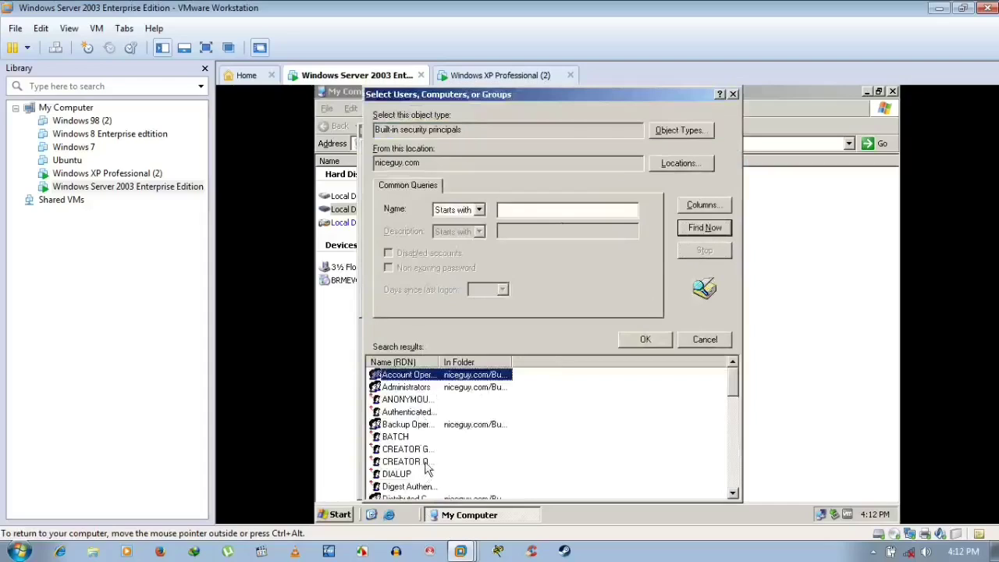
- Add Everyone to drive E: with Full Control and apply the change
scroll(427, 472, down, 2)
click(414, 450)
click(645, 338)
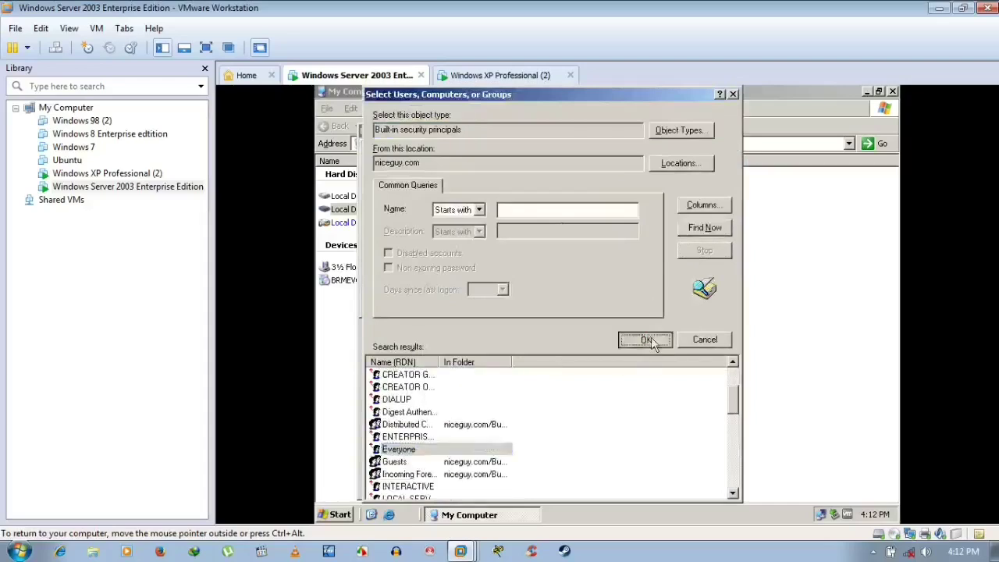
click(603, 301)
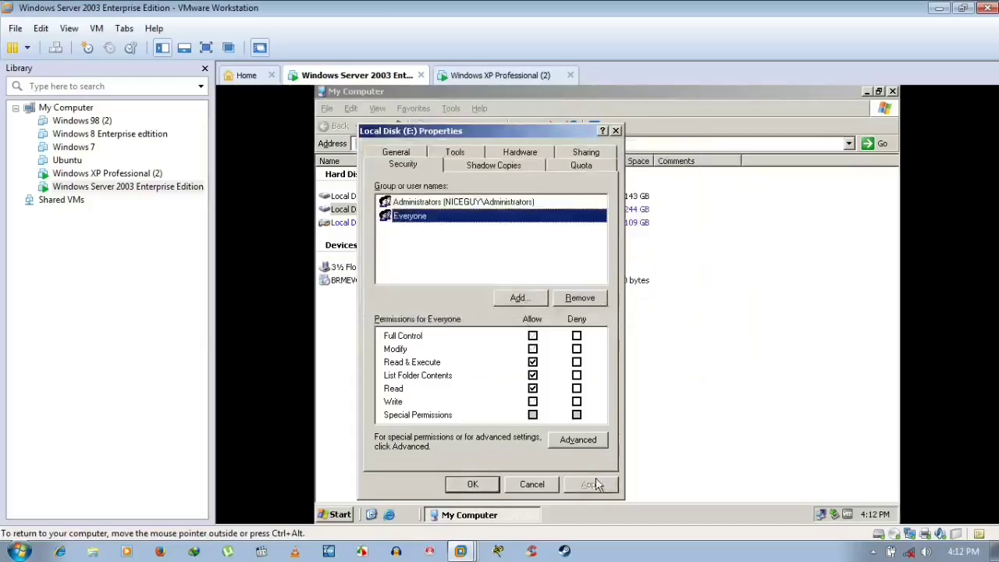
click(532, 336)
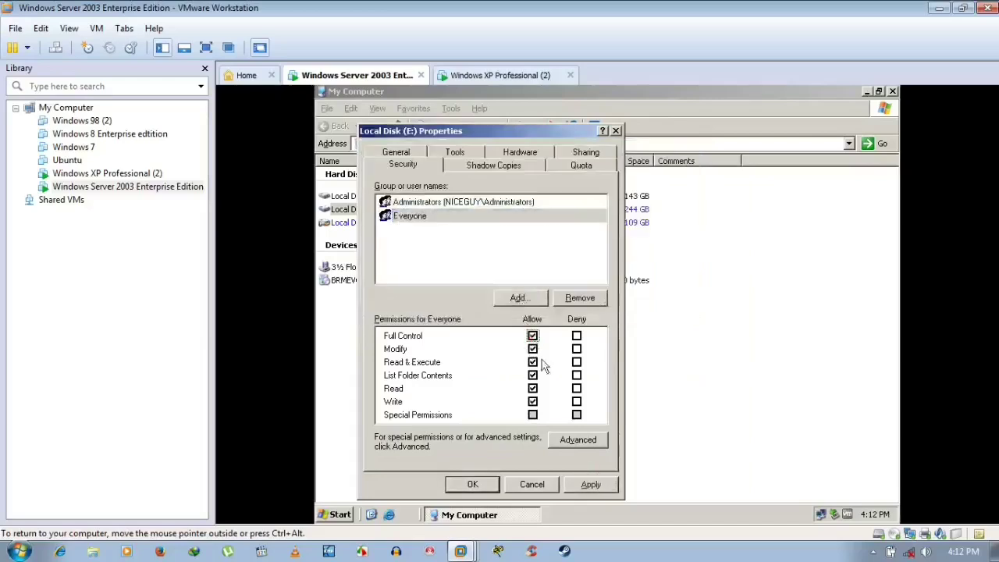
click(591, 486)
click(476, 484)
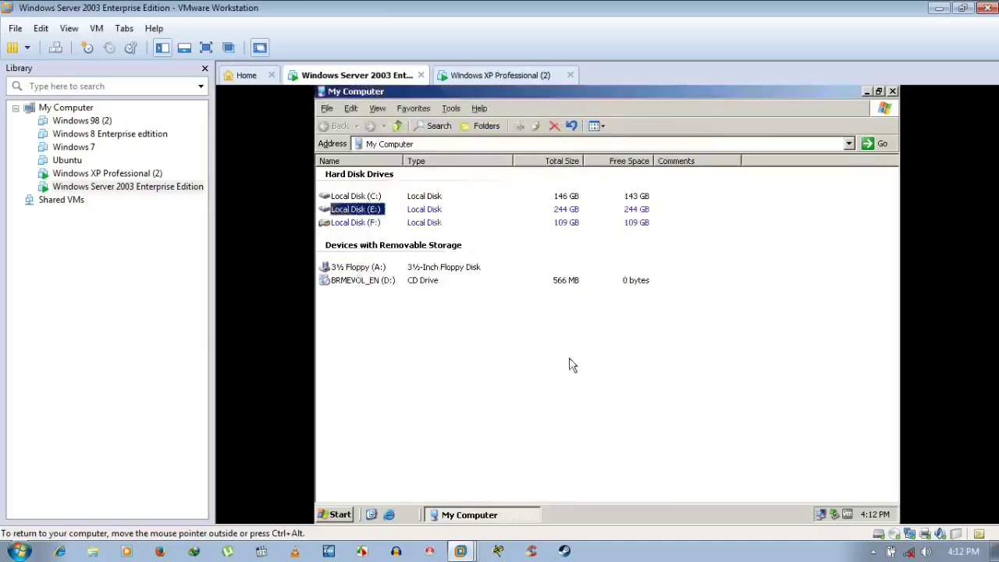
- Review Local Disk (F:) security permissions, then close My Computer
right_click(359, 223)
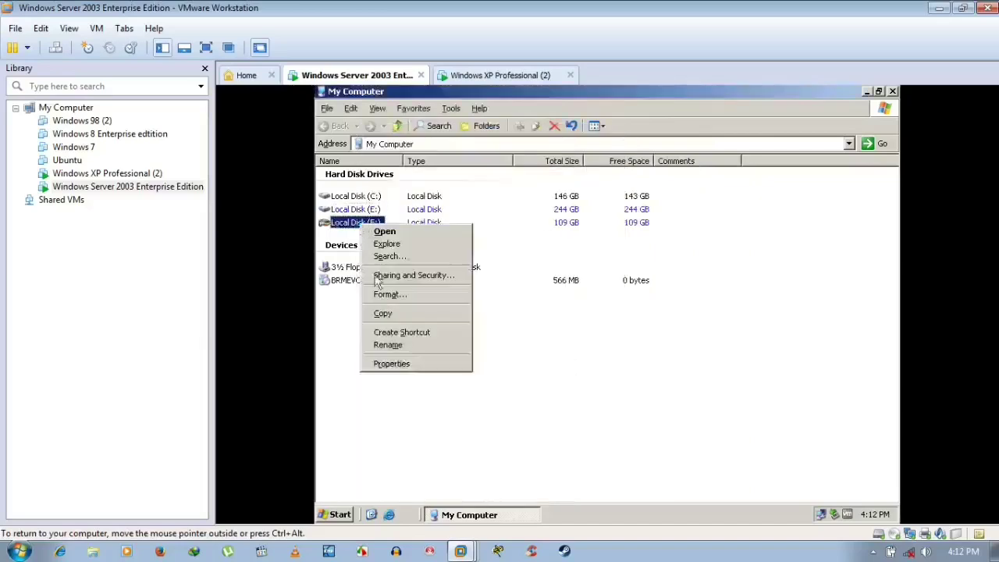
click(404, 365)
click(412, 153)
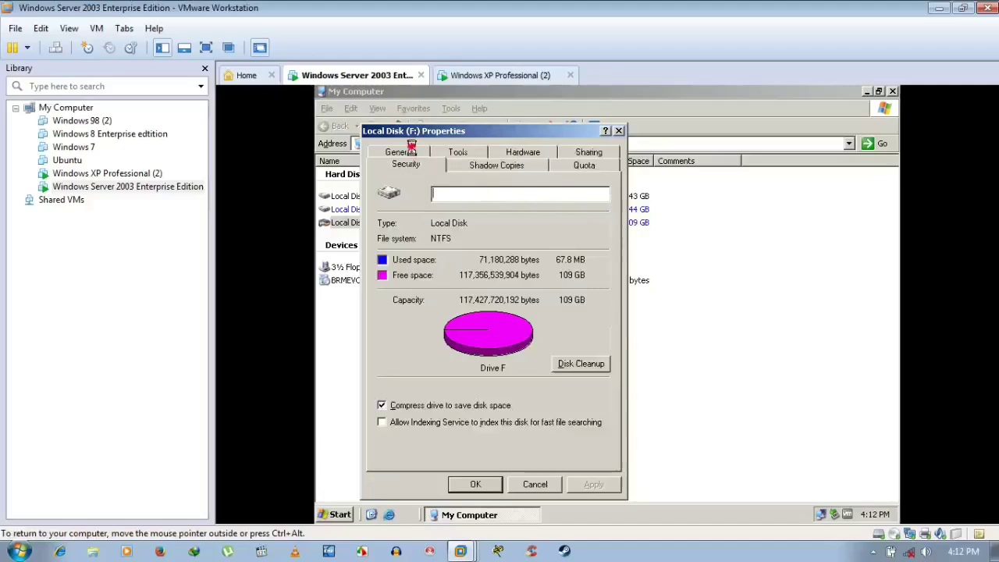
click(470, 487)
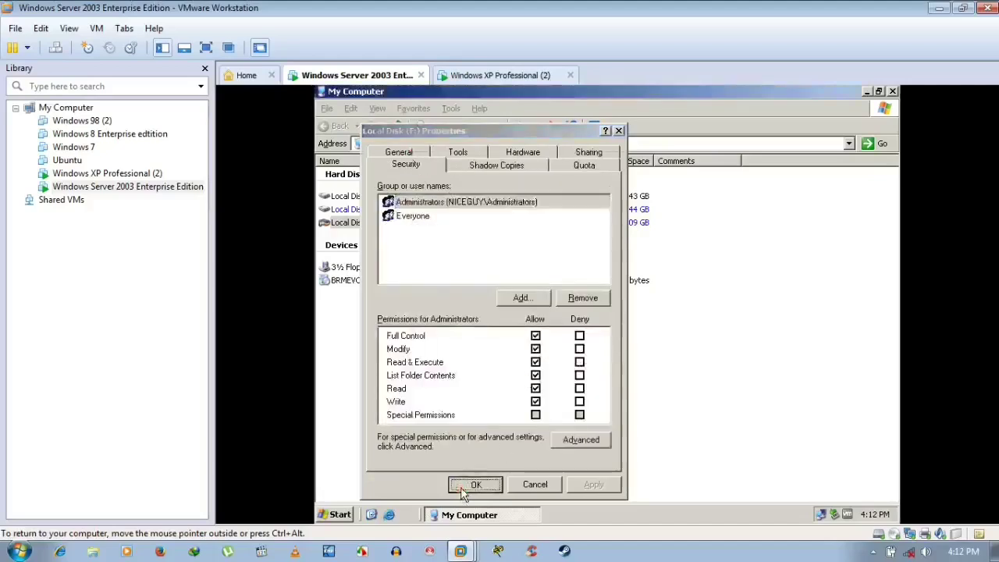
click(893, 92)
- On the XP machine, set membership to Domain and enter niceguy.com
click(518, 77)
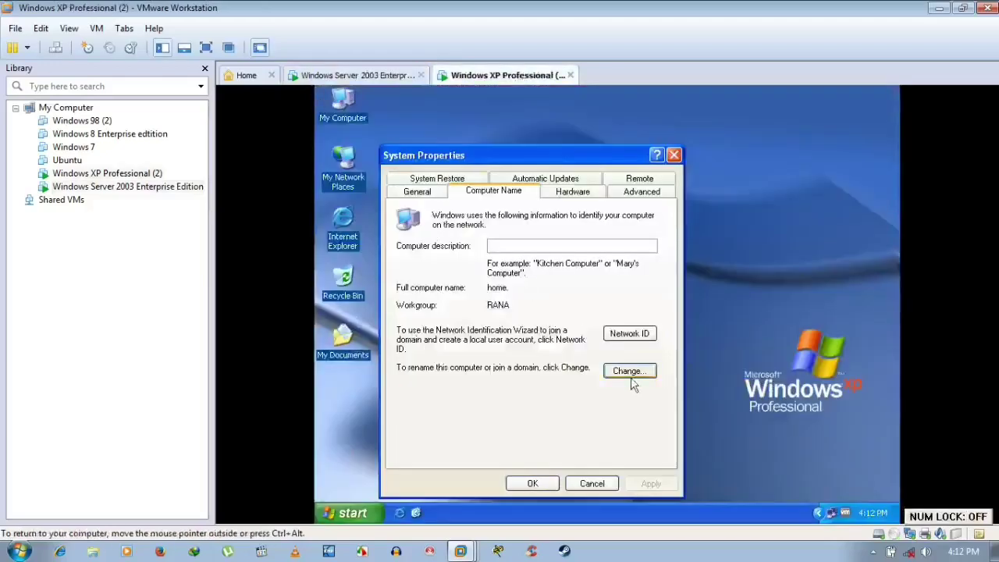
click(631, 371)
click(436, 351)
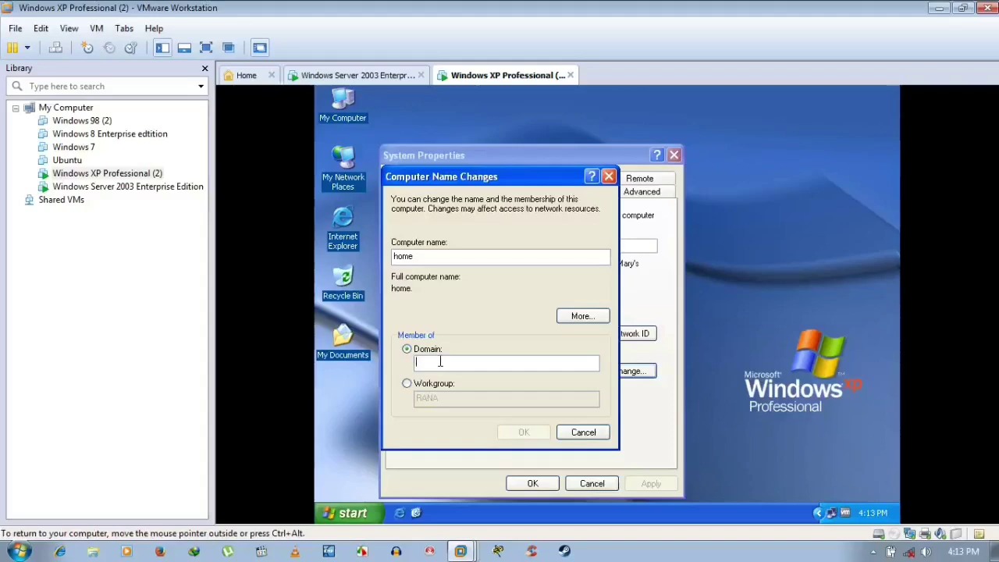
text(nice)
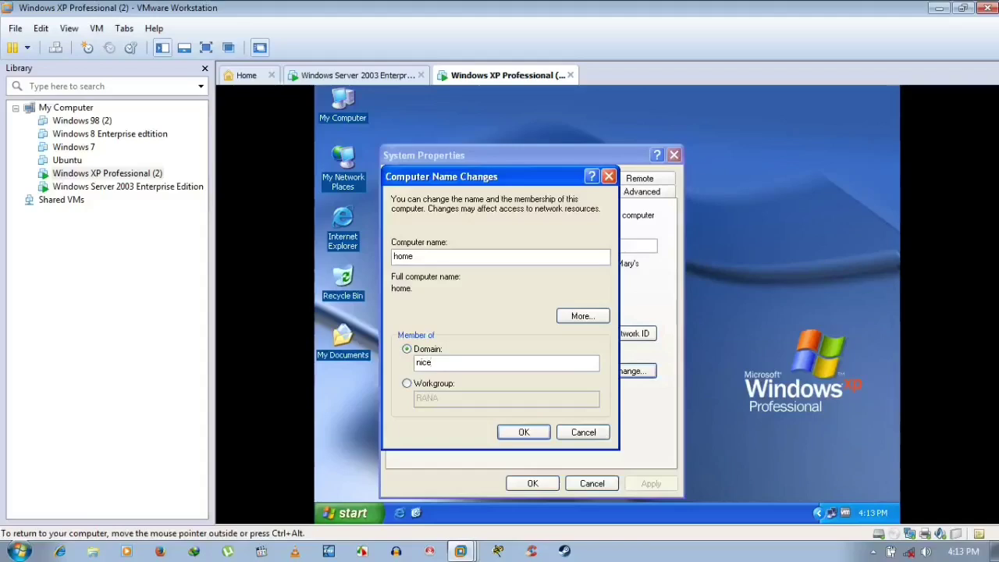
text(guy.com)
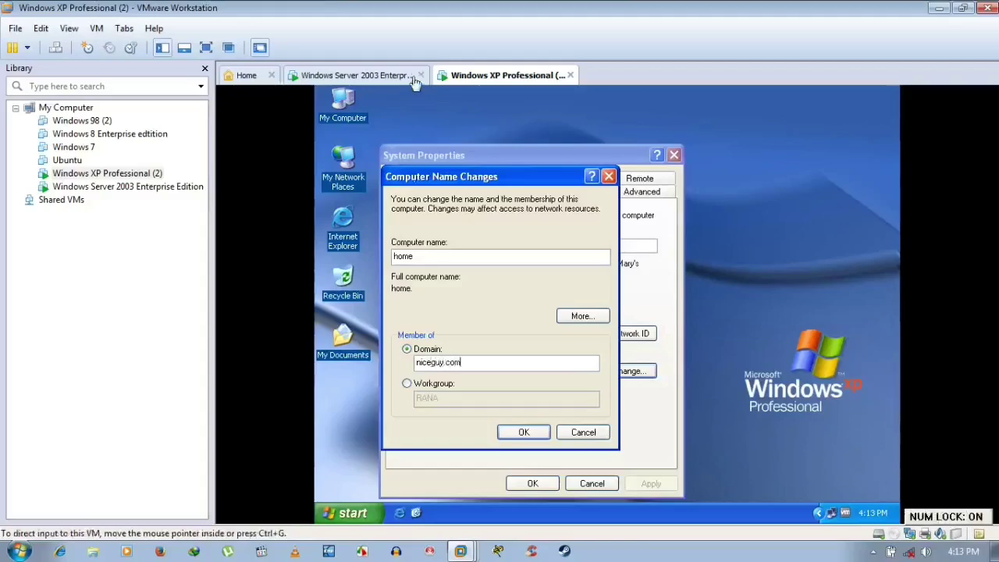
- Confirm in the server's System Properties that its domain is niceguy.com
click(410, 77)
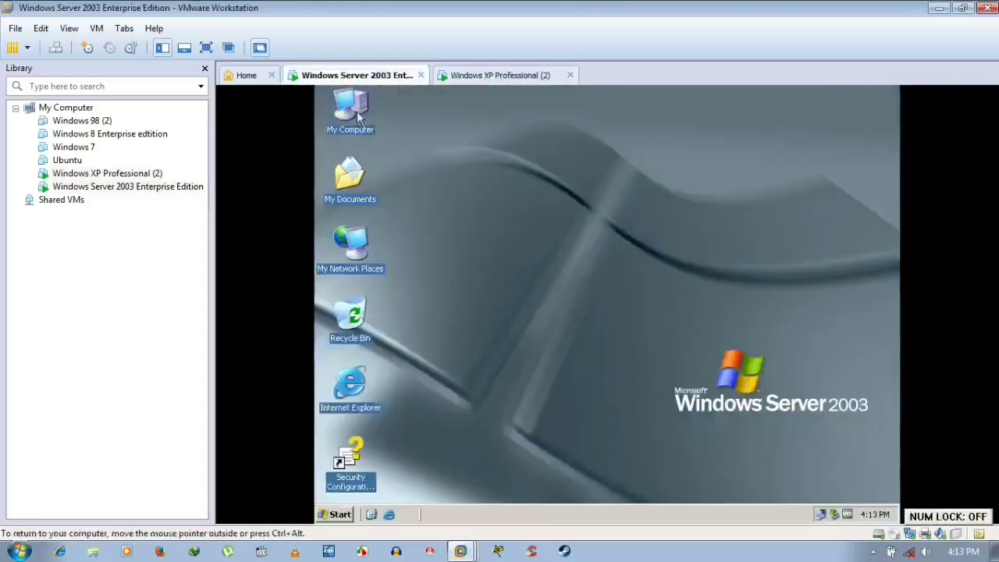
right_click(357, 114)
click(401, 248)
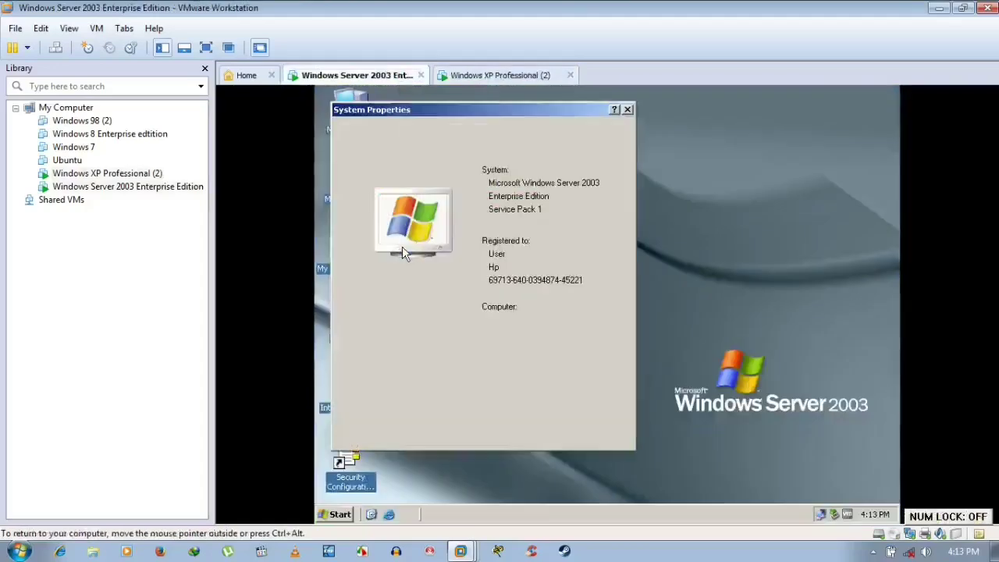
click(461, 130)
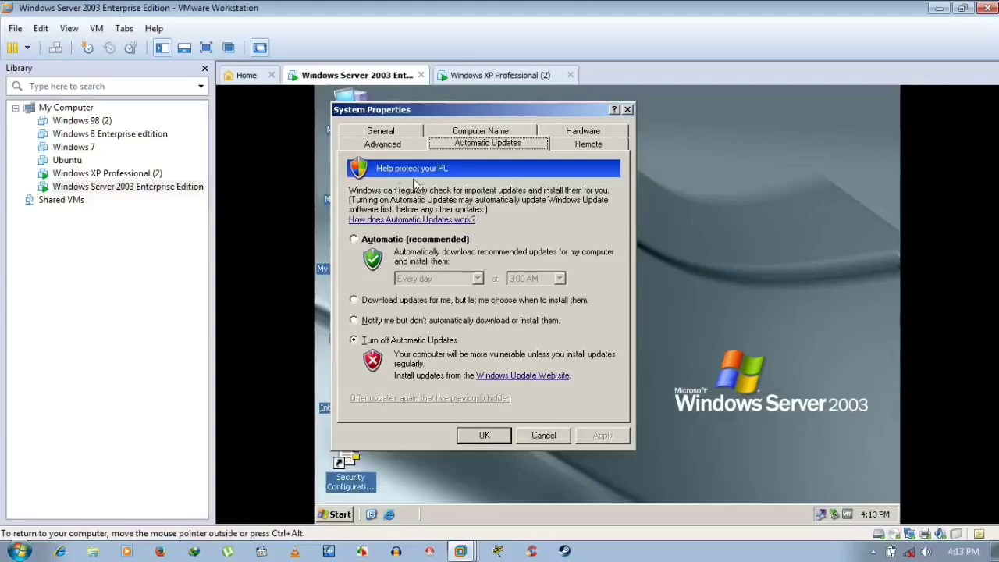
click(383, 131)
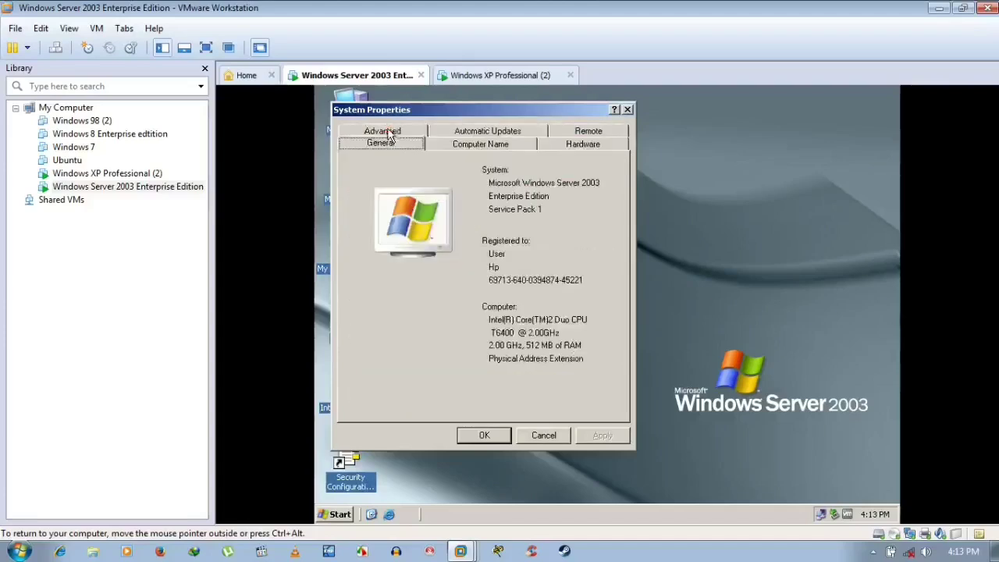
click(471, 145)
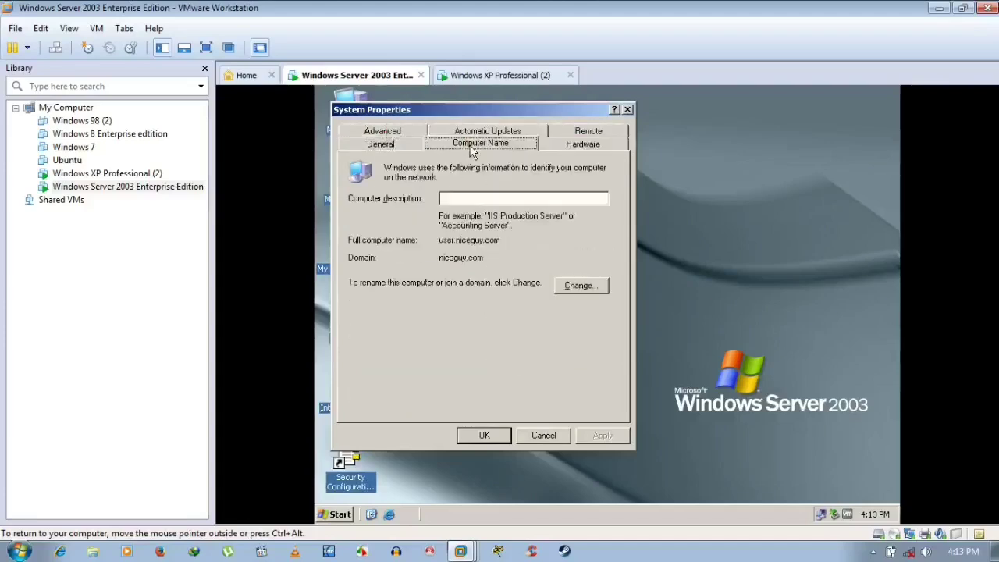
click(544, 435)
click(468, 75)
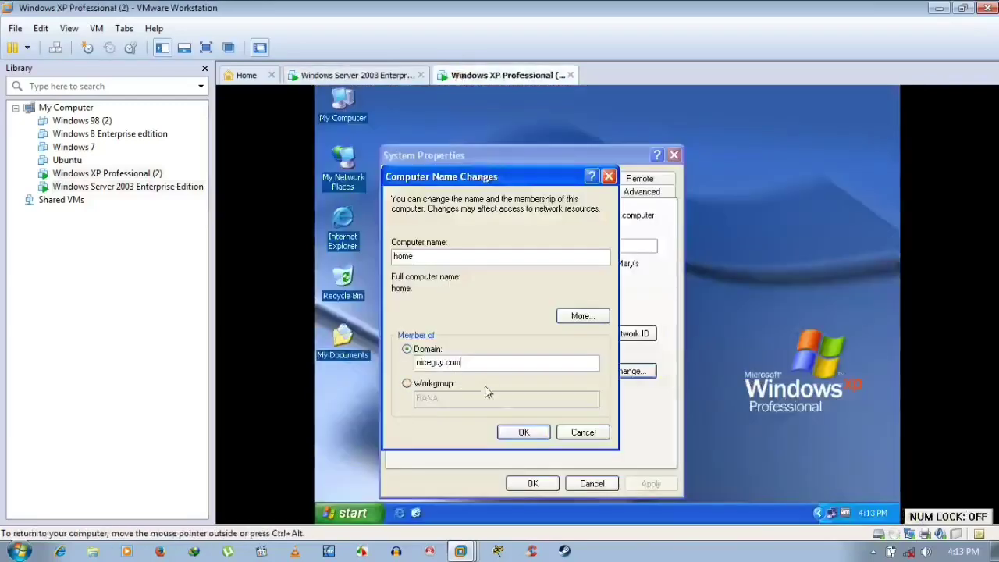
- Submit niceguy.com, dismiss the domain-controller-not-found error, and retry with domain niceguy
click(523, 431)
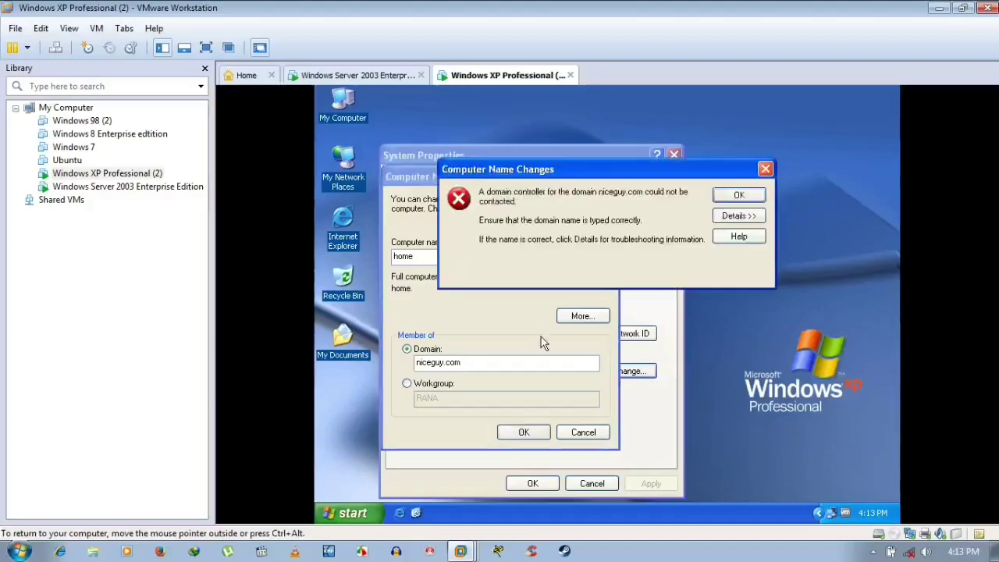
click(740, 196)
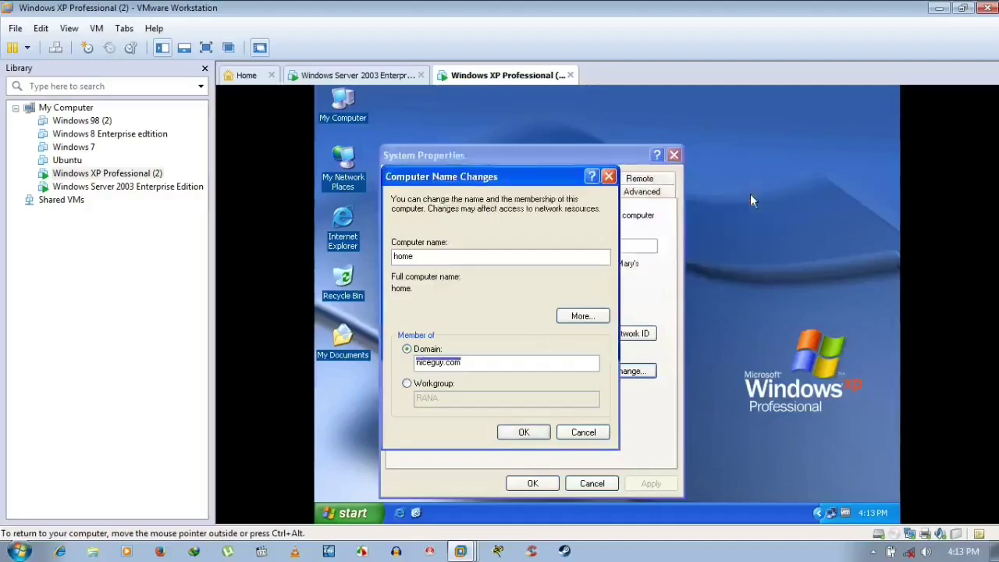
click(478, 367)
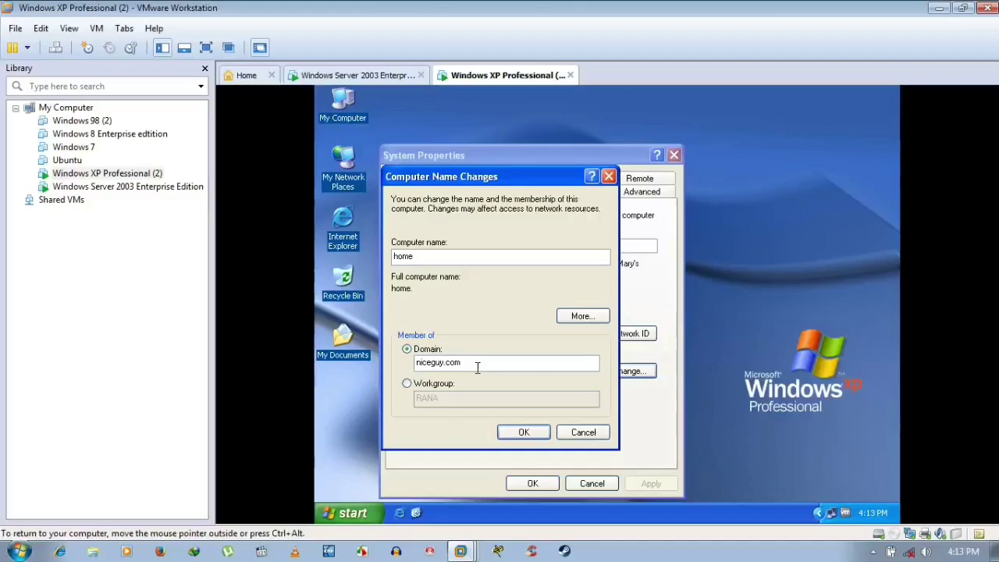
key(BackSpace)
key(BackSpace)
key(BackSpace)
key(BackSpace)
click(537, 433)
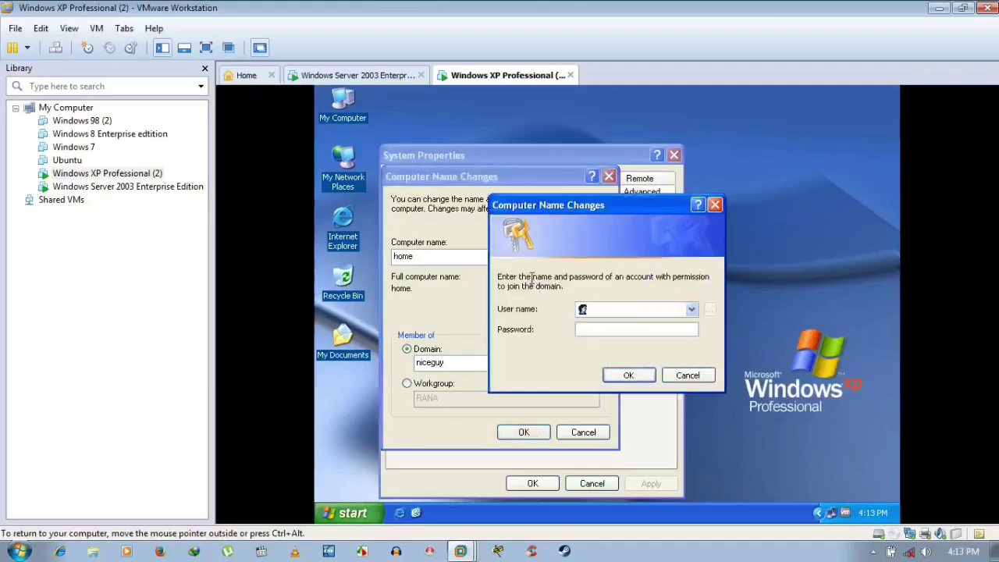
- Enter the Administrator user name and password; dismiss the join error and cancel
text(Adminis)
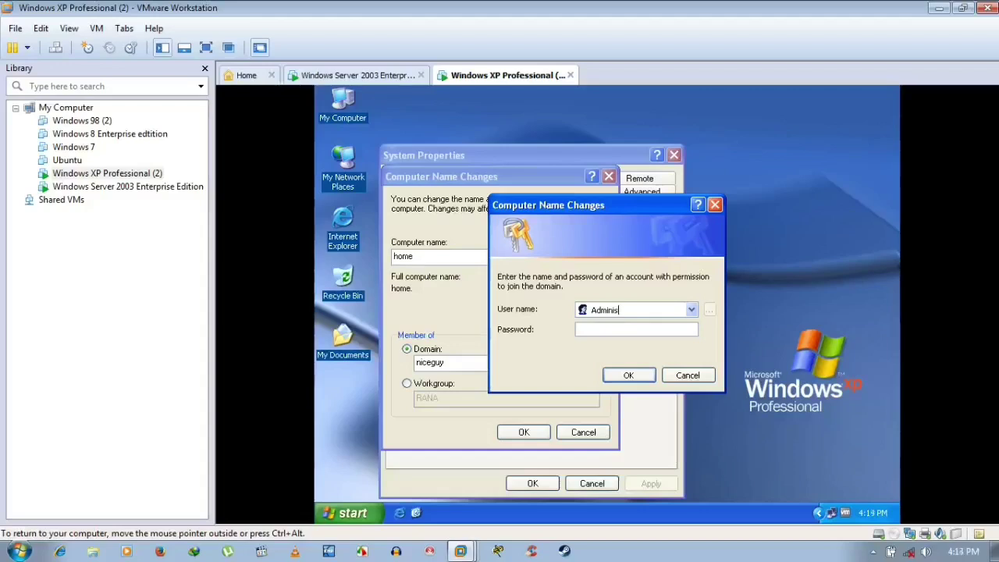
text(trator123456789)
key(Return)
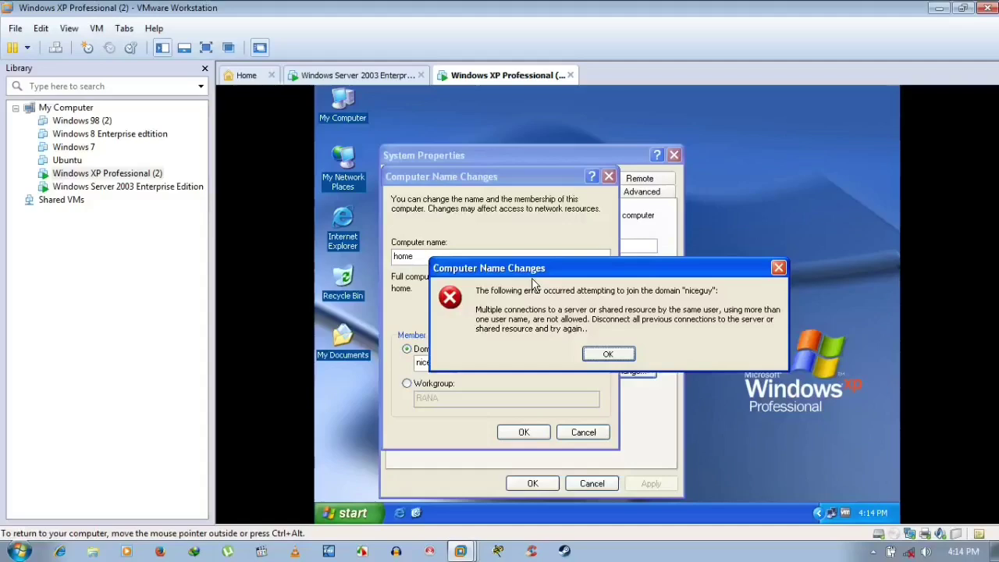
click(607, 355)
click(582, 435)
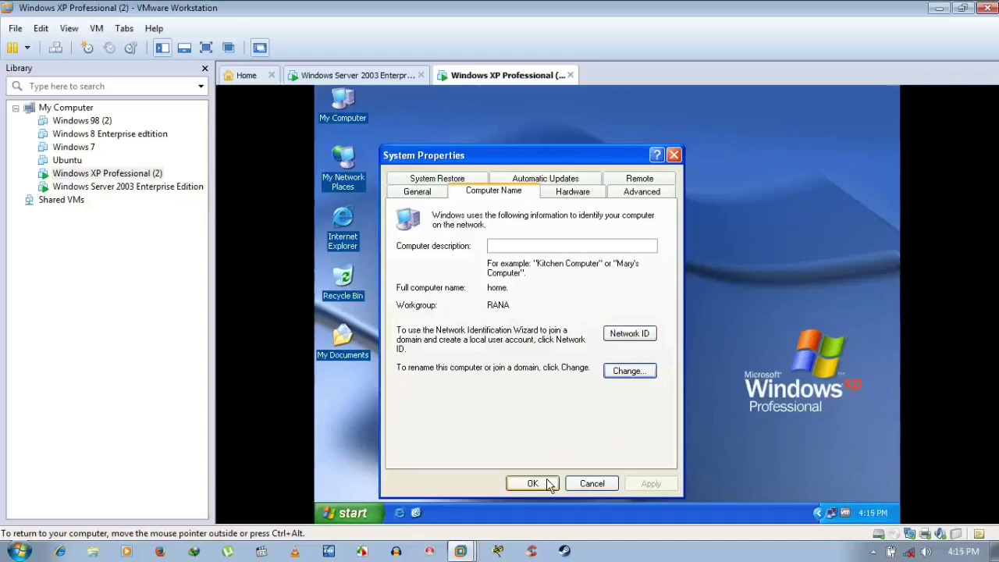
- On XP, open Network Connections and the Properties of Local Area Connection 2
click(546, 484)
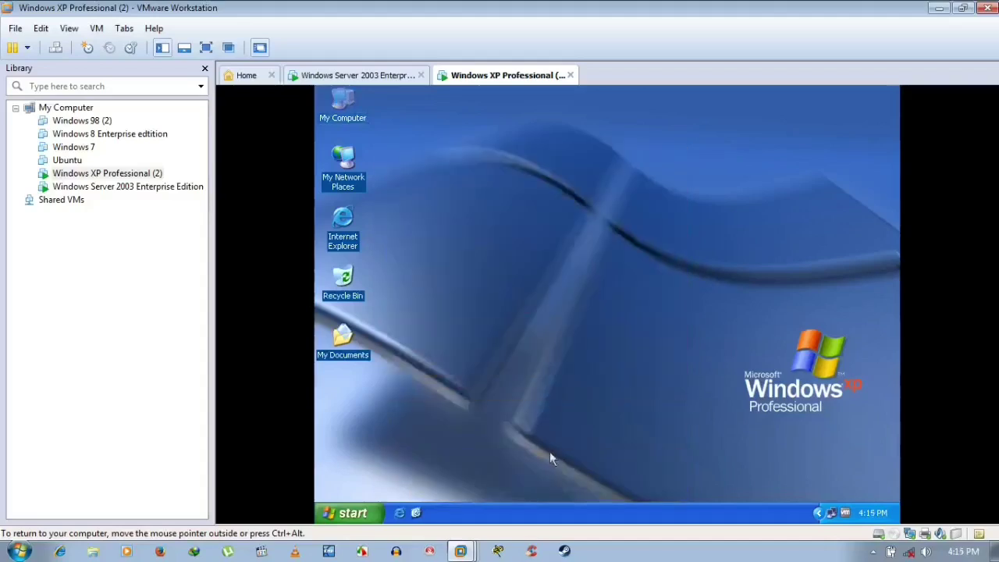
right_click(542, 202)
click(553, 219)
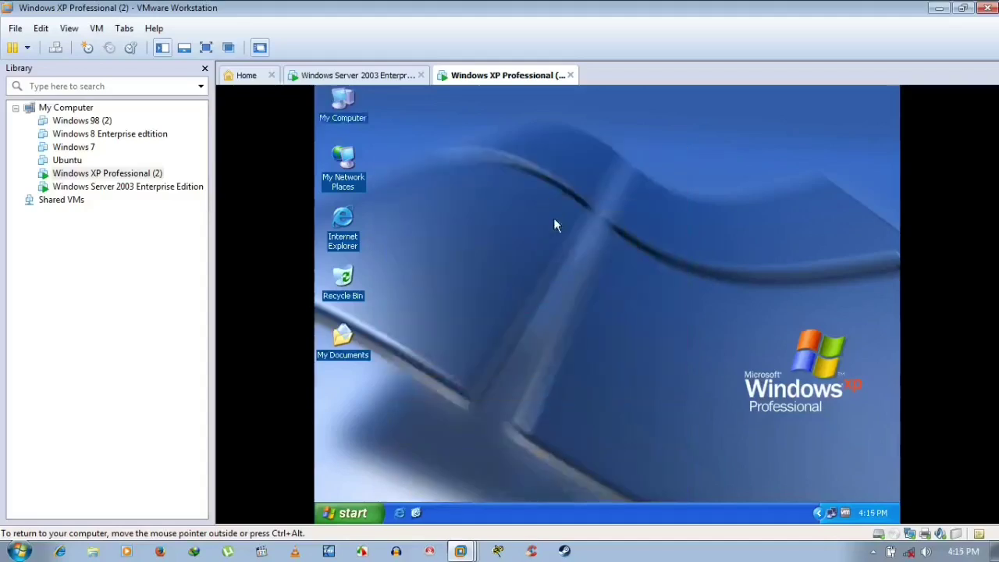
right_click(831, 513)
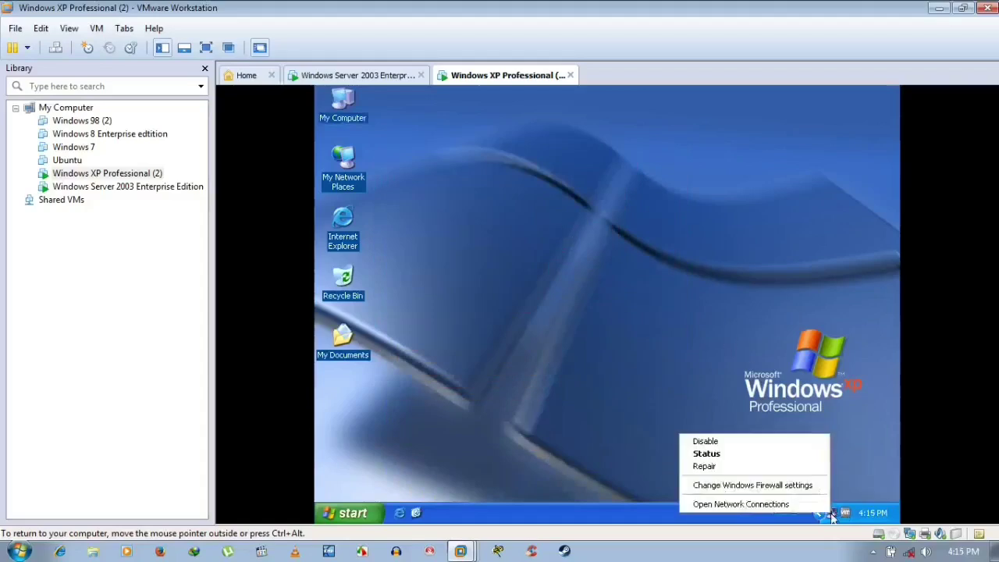
click(777, 505)
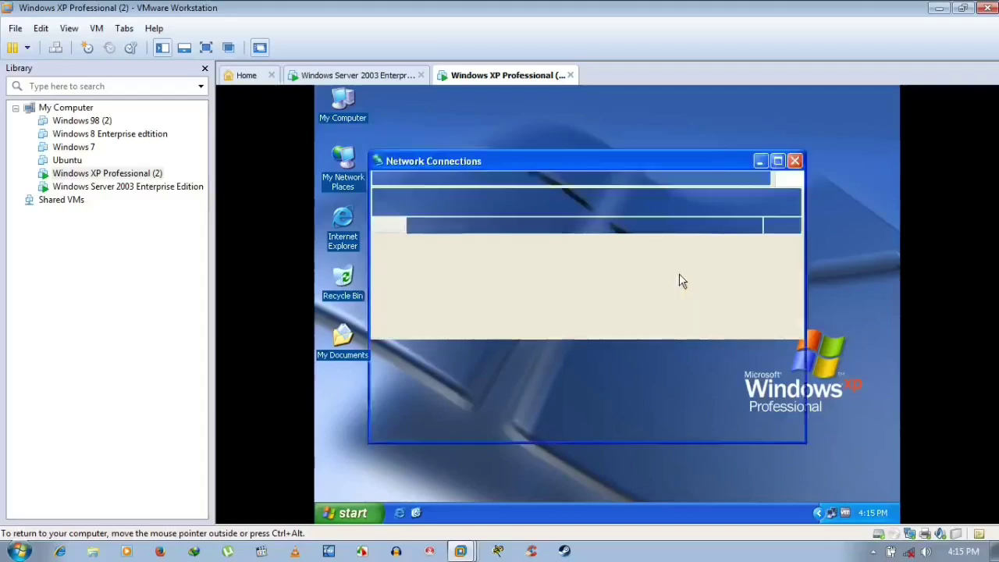
click(466, 281)
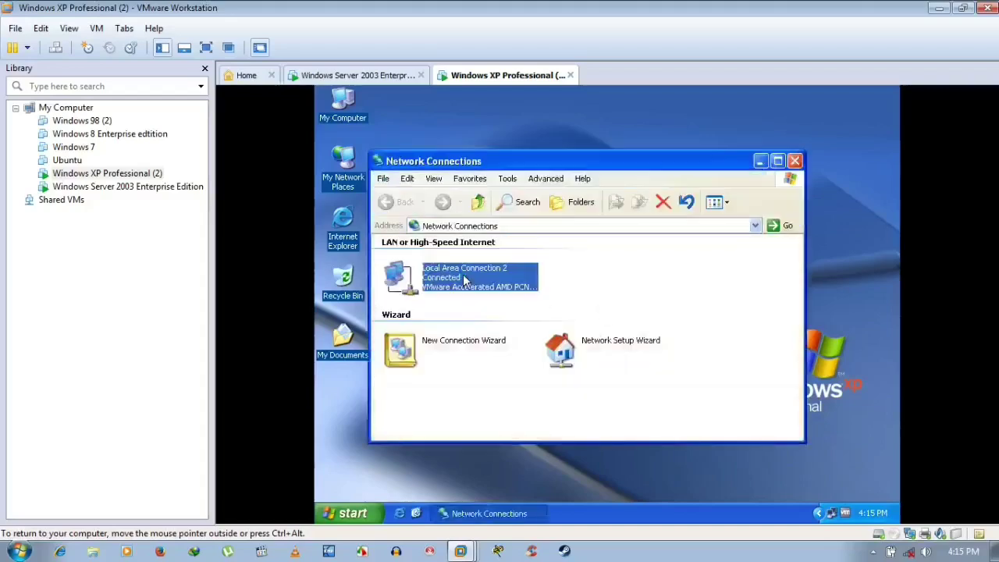
right_click(466, 281)
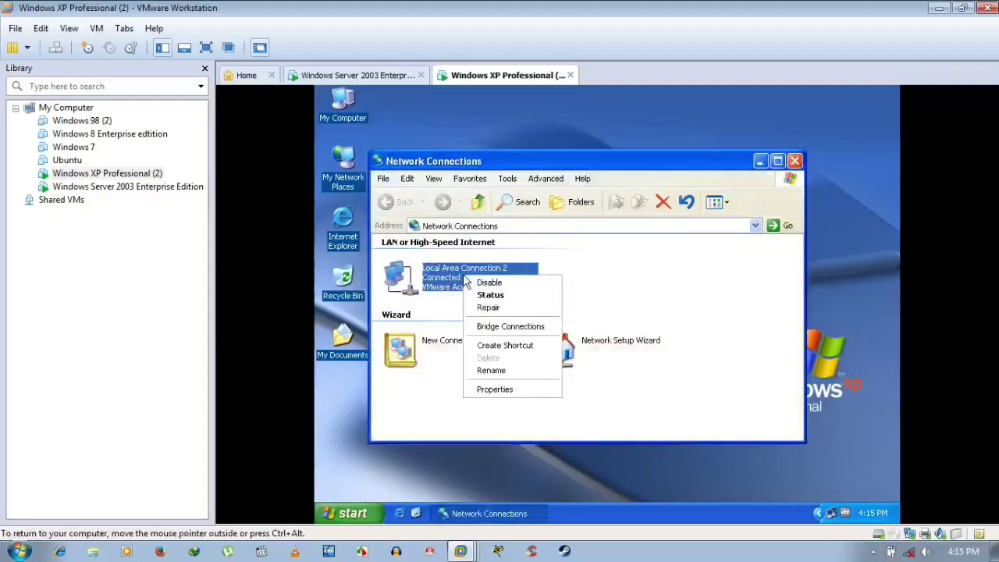
click(492, 389)
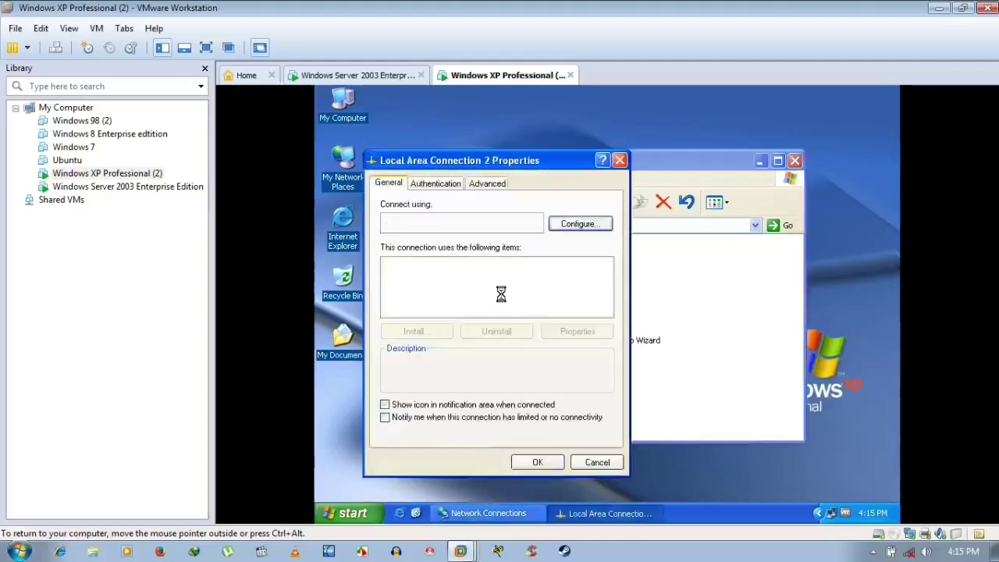
- Set the TCP/IP Preferred DNS server to 192.168.1.13
scroll(503, 300, down, 1)
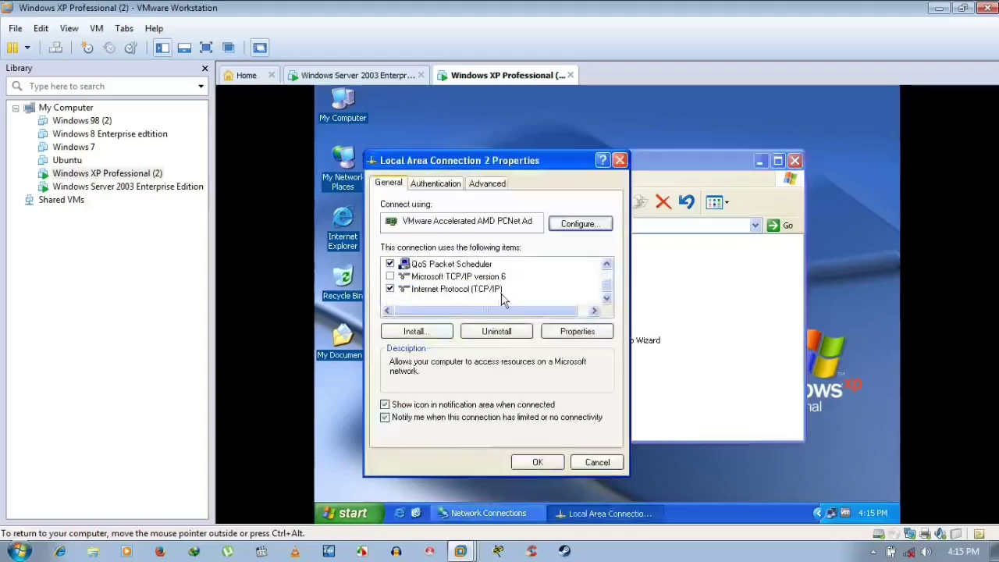
click(500, 290)
click(577, 333)
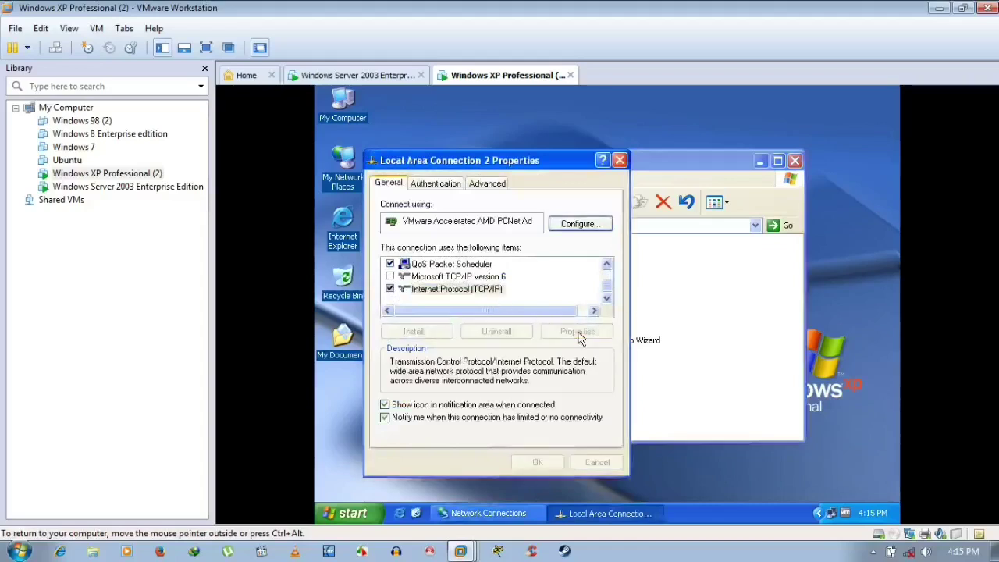
click(540, 398)
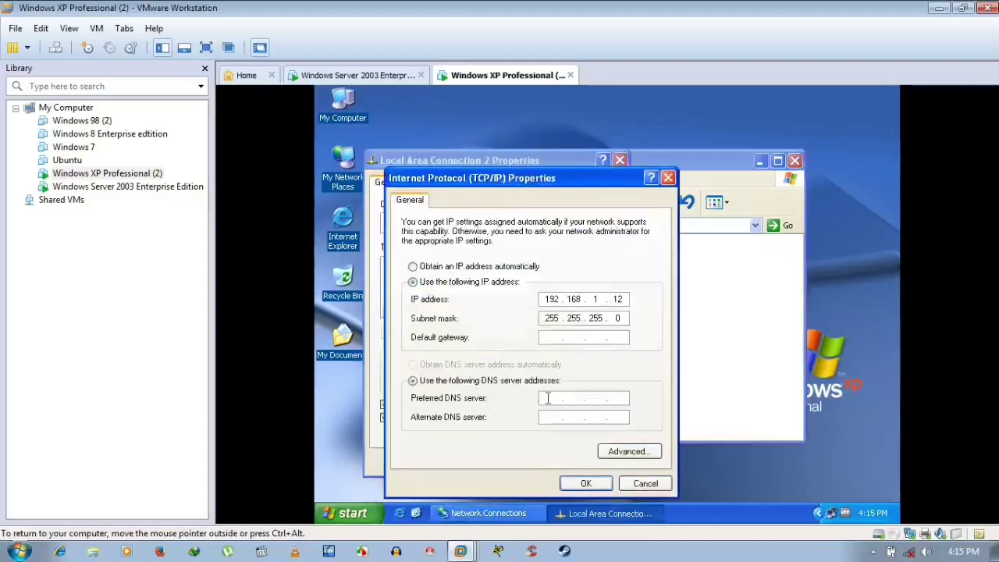
text(192.)
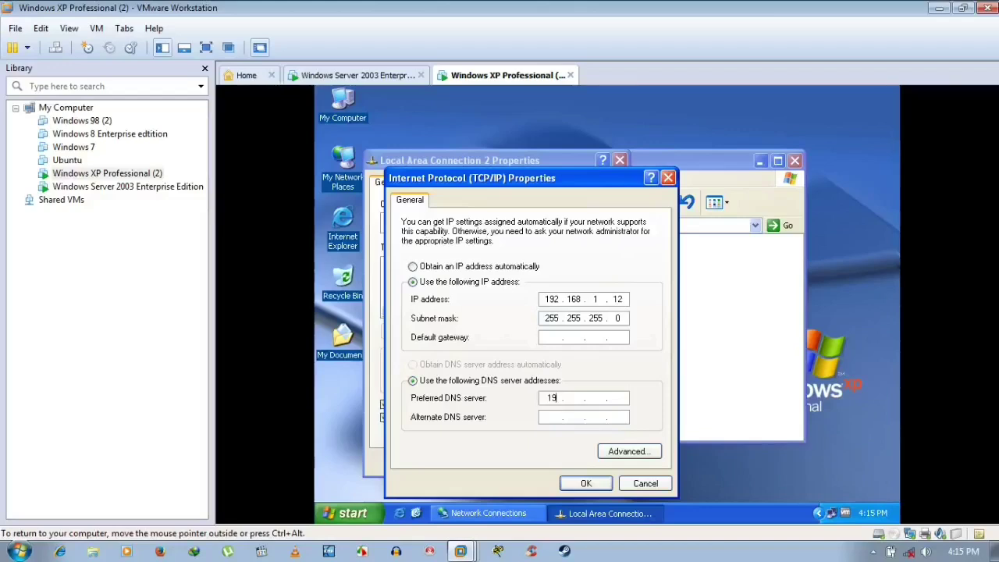
text(168.1.12)
key(BackSpace)
text(3)
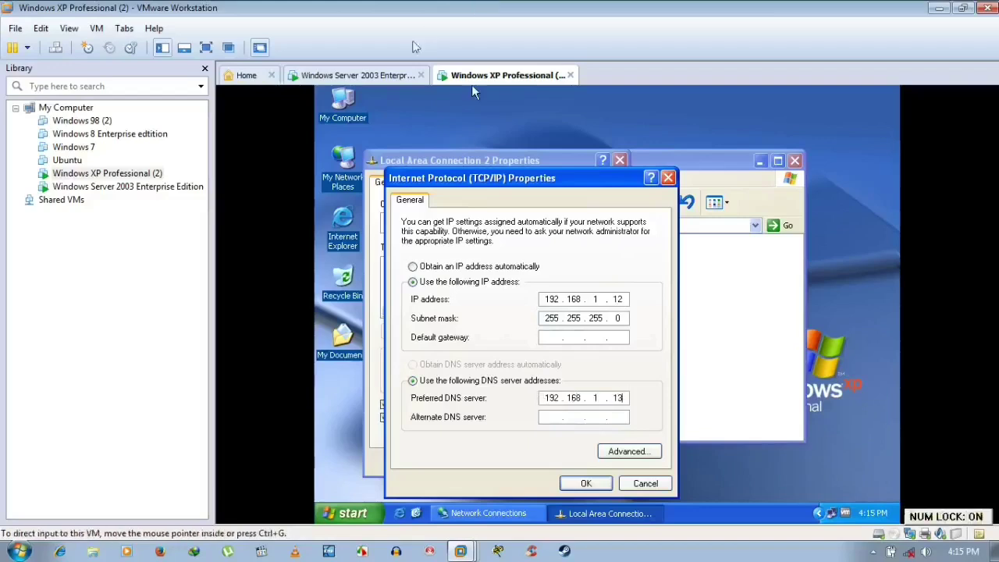
- Check the server's IP address in its connection status Support details
click(383, 75)
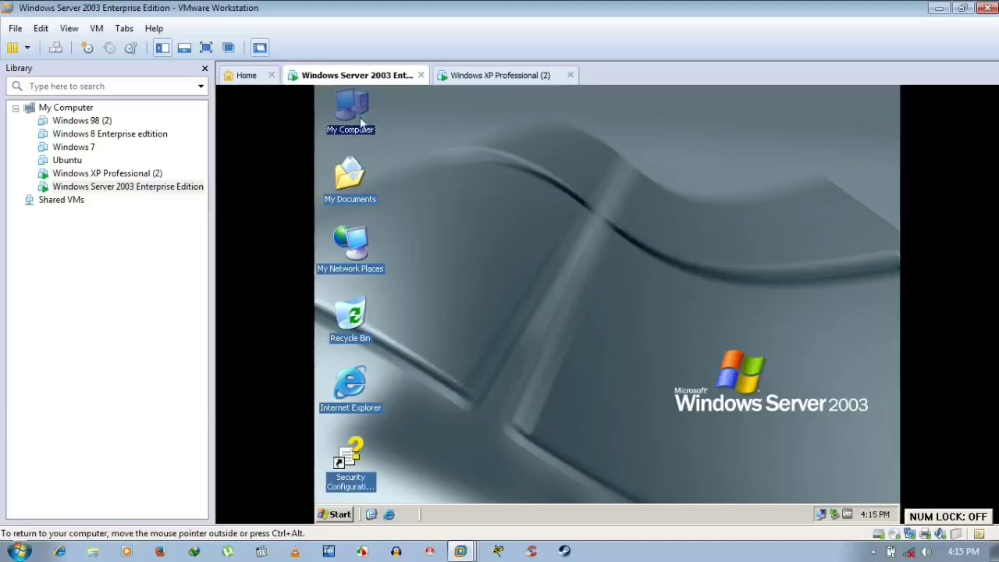
right_click(361, 122)
click(818, 312)
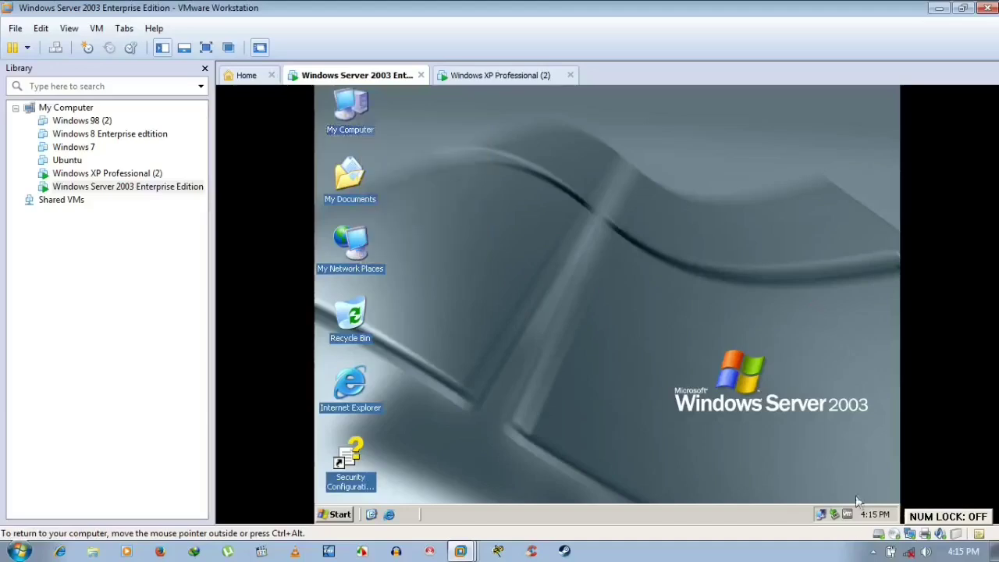
right_click(822, 518)
click(734, 459)
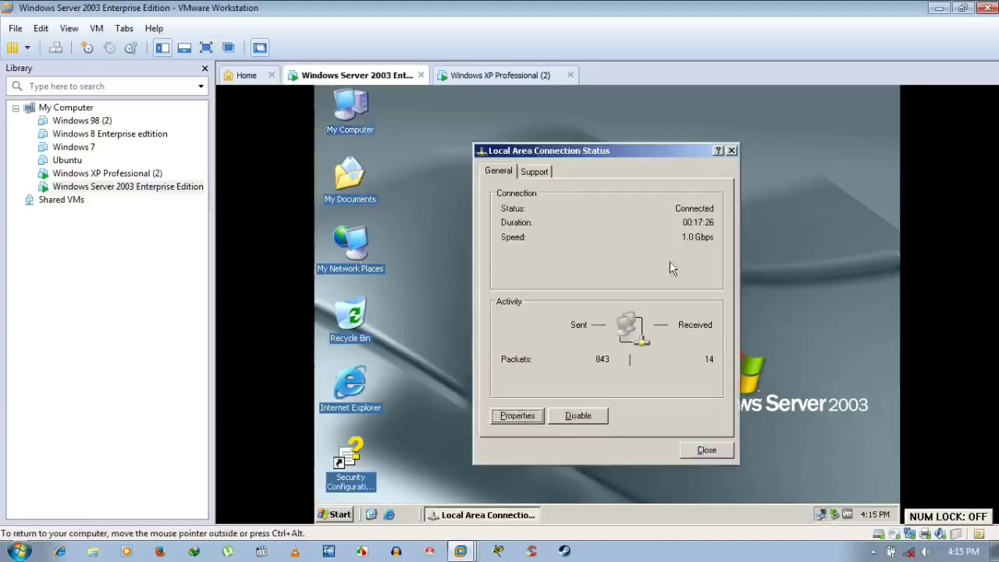
click(538, 173)
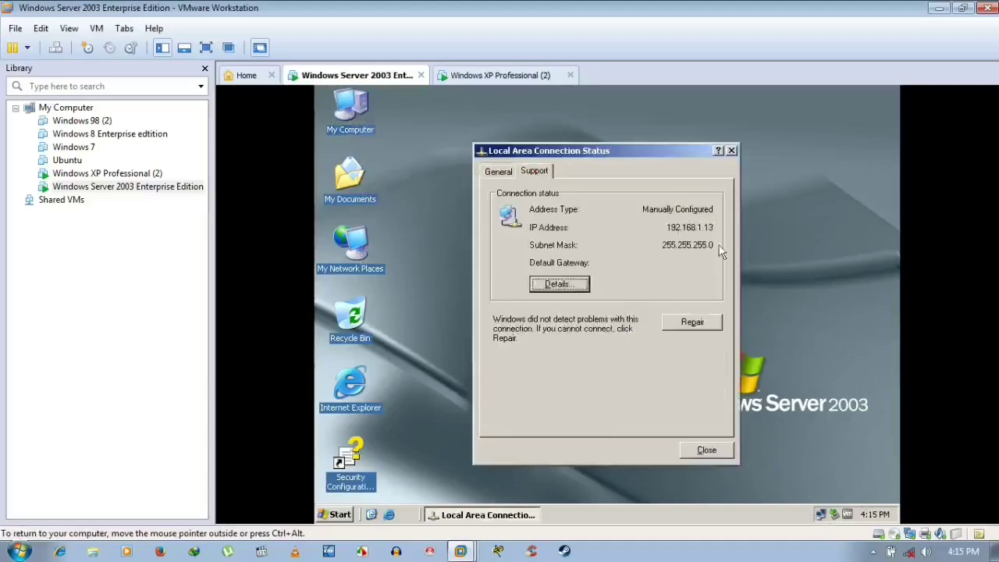
click(706, 451)
click(472, 76)
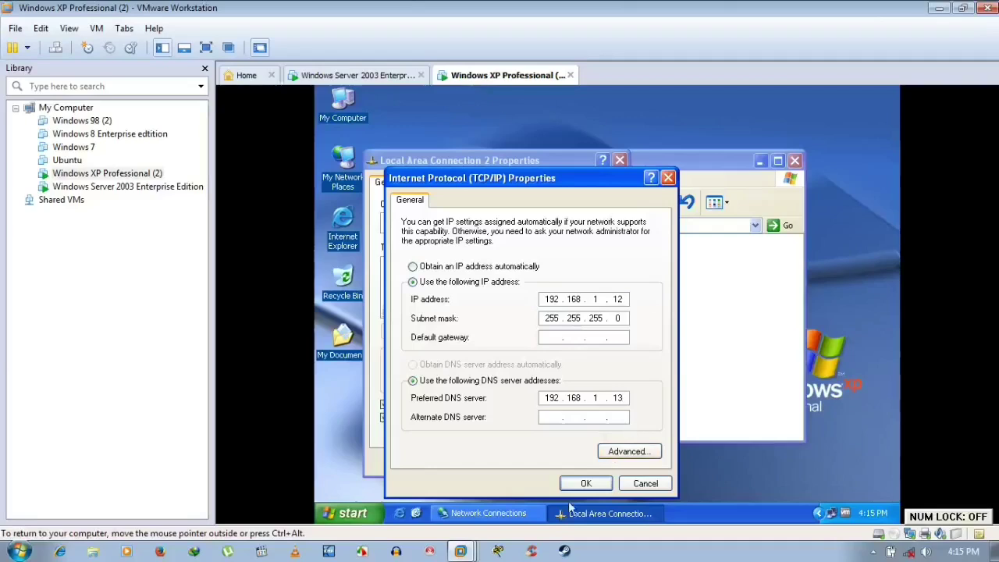
- Save the TCP/IP settings and view the connection's Authentication and Advanced tabs
click(586, 484)
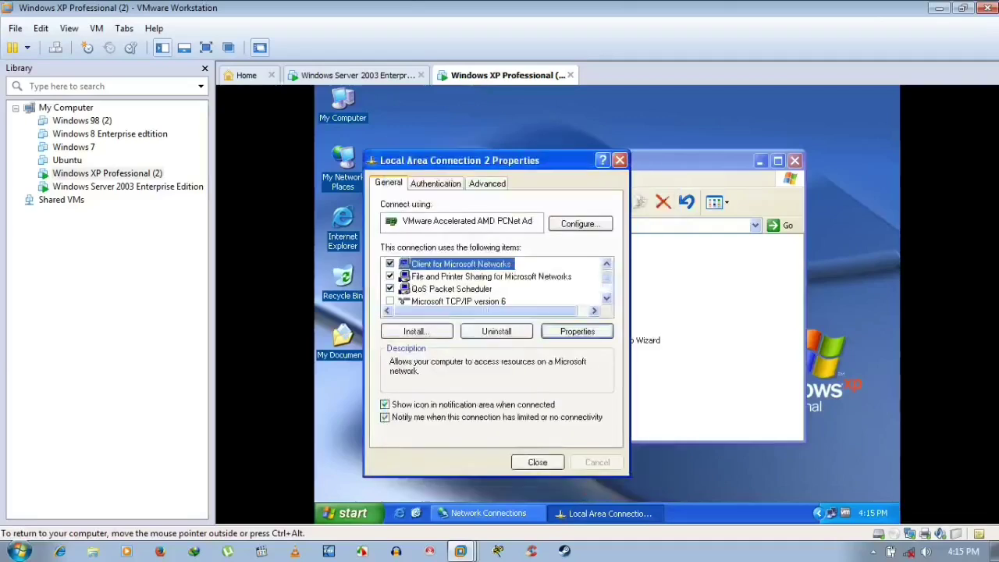
scroll(558, 309, down, 1)
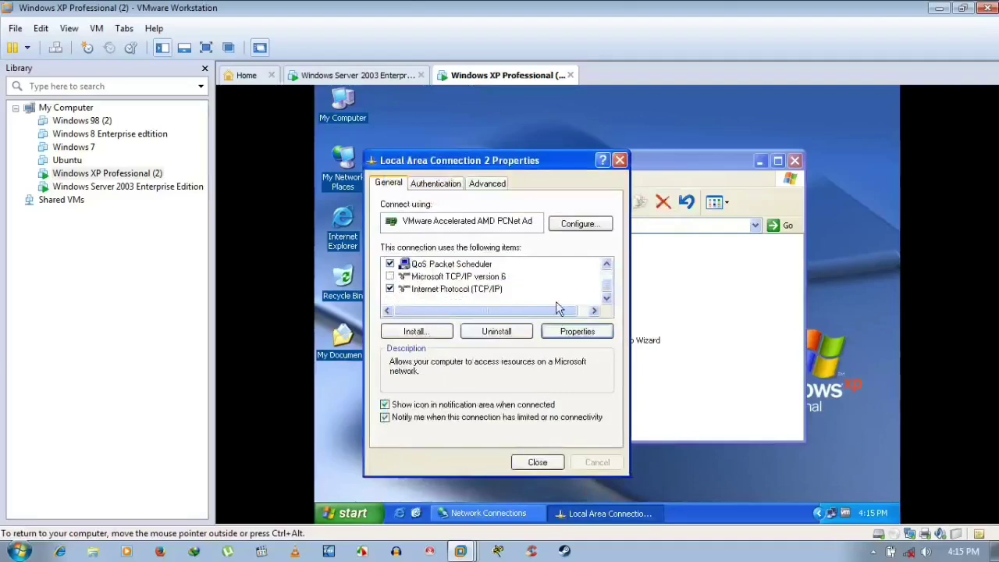
click(464, 289)
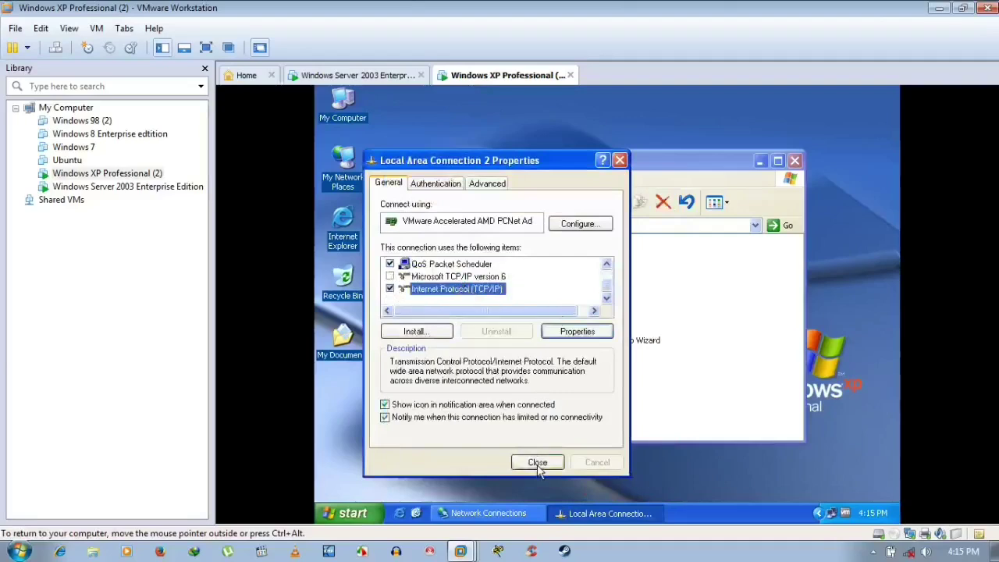
click(435, 184)
click(474, 186)
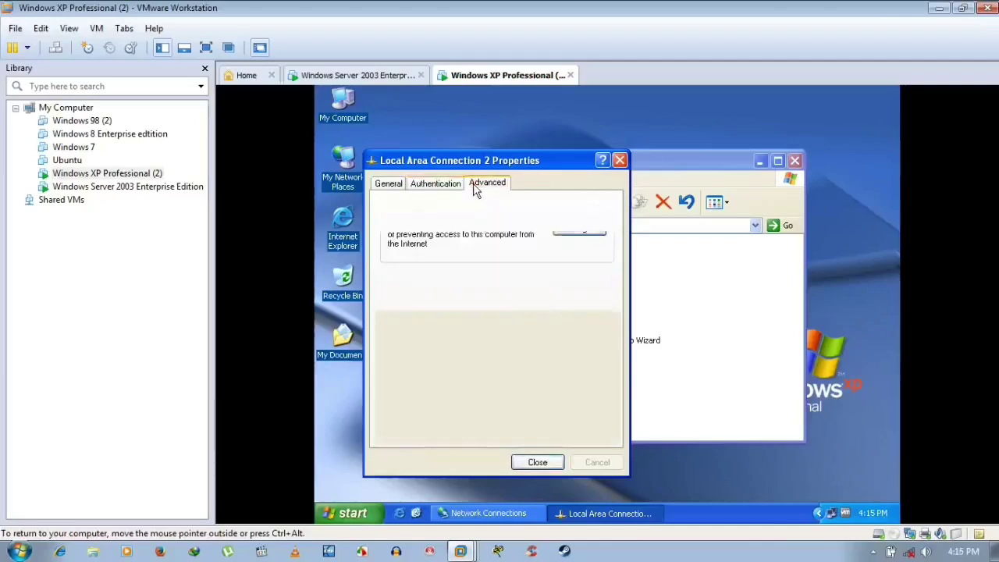
- Review Windows Firewall General, Exceptions and Advanced settings, then close connection properties
click(571, 233)
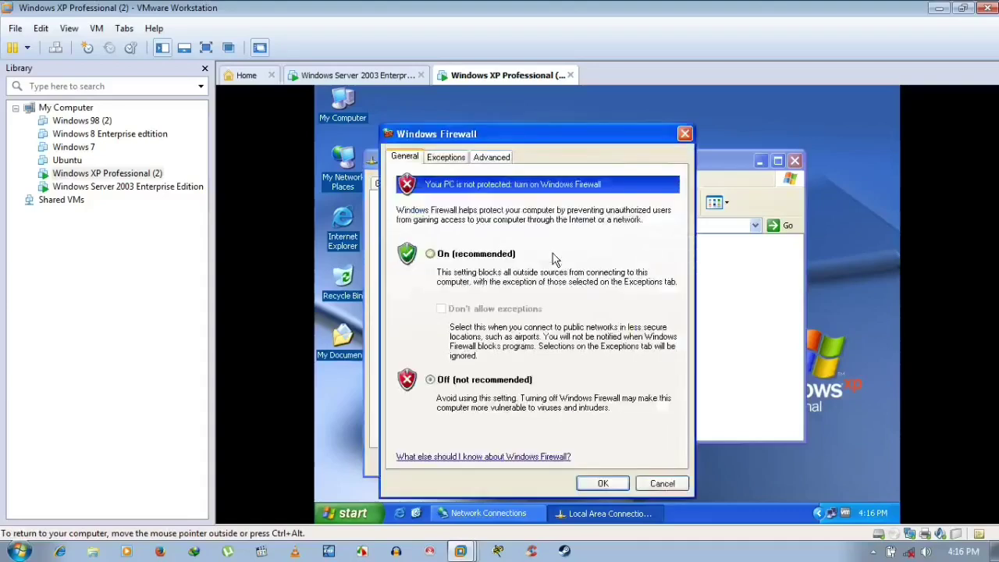
click(446, 158)
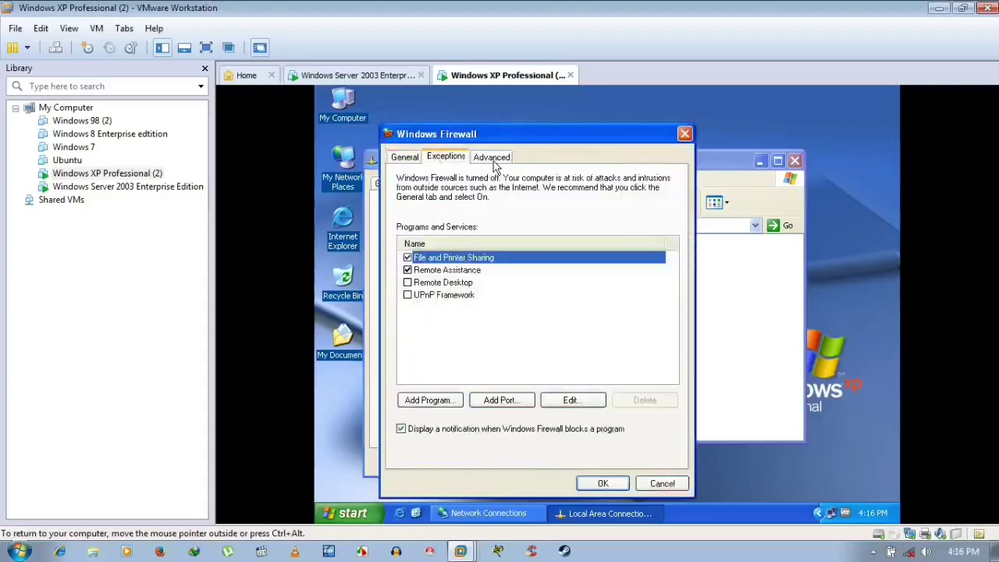
click(492, 158)
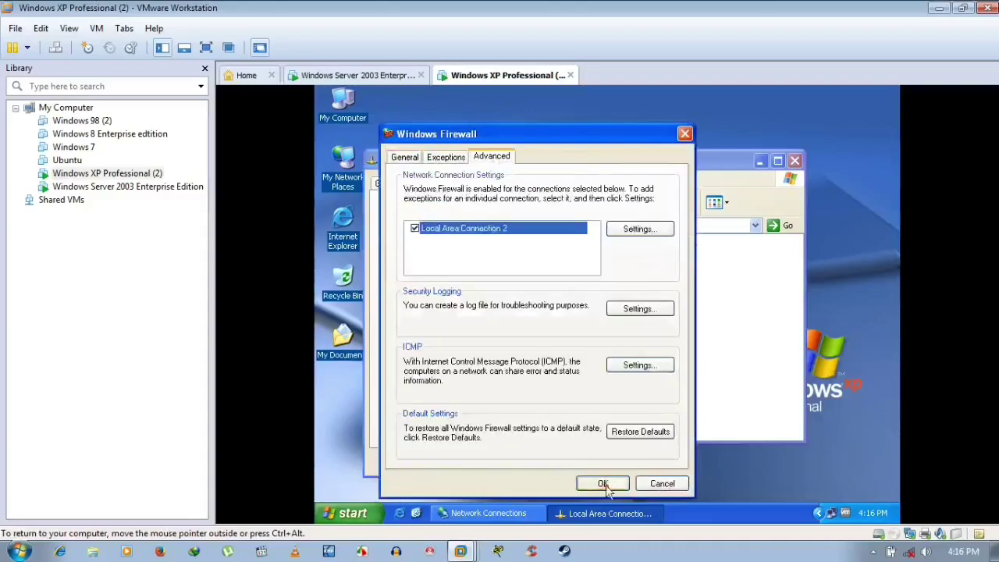
click(602, 484)
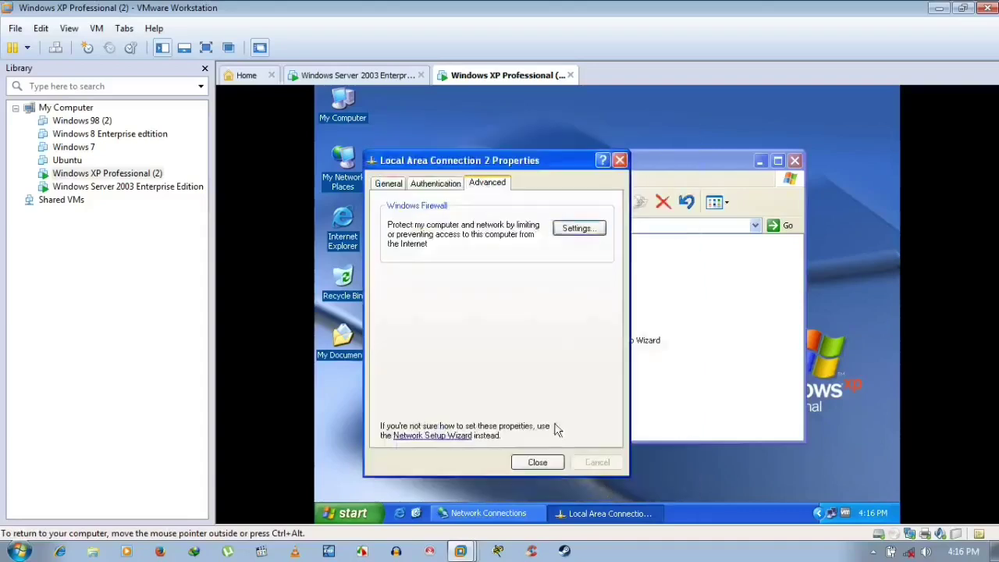
click(537, 462)
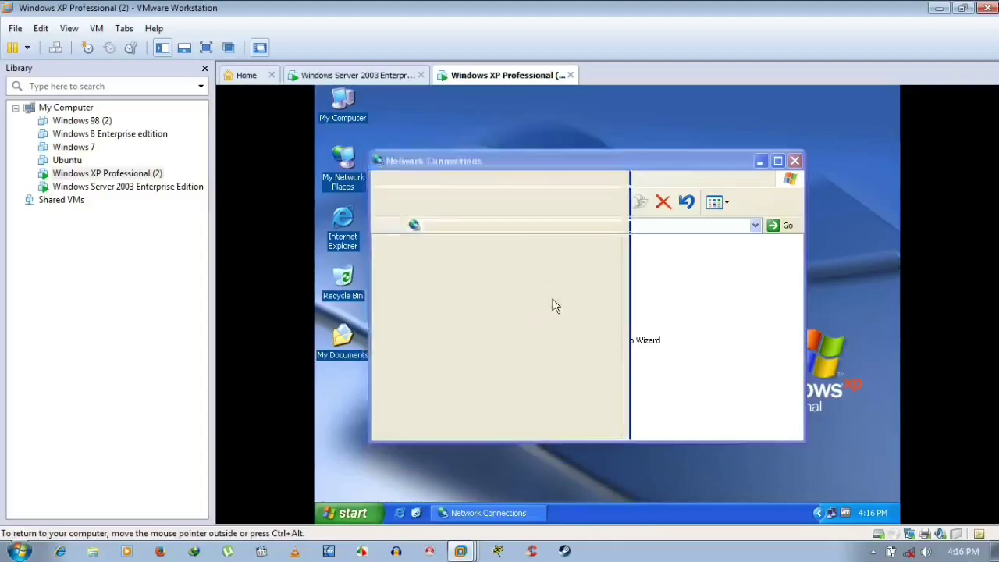
- Close Network Connections on XP and refresh the desktop twice
click(680, 280)
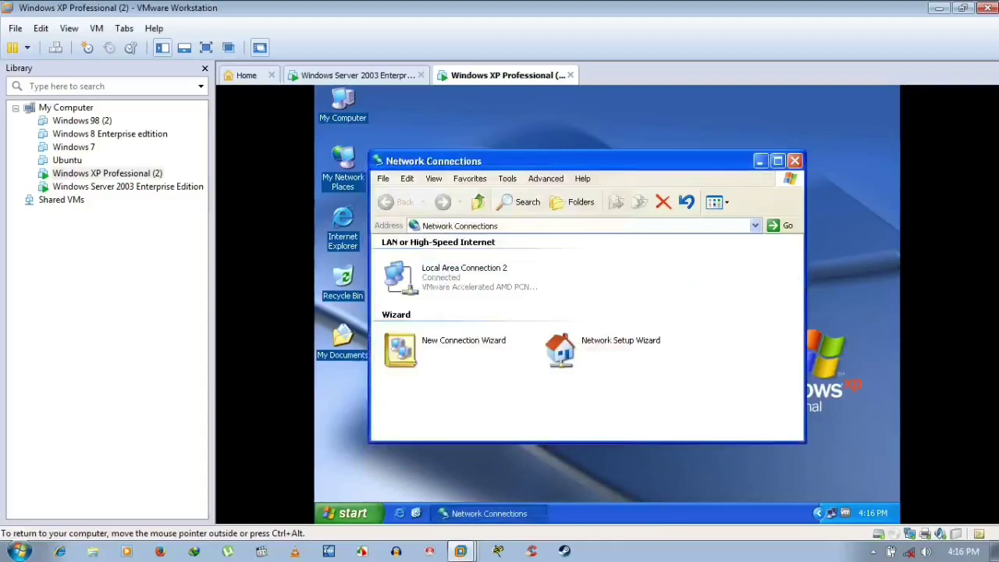
click(794, 161)
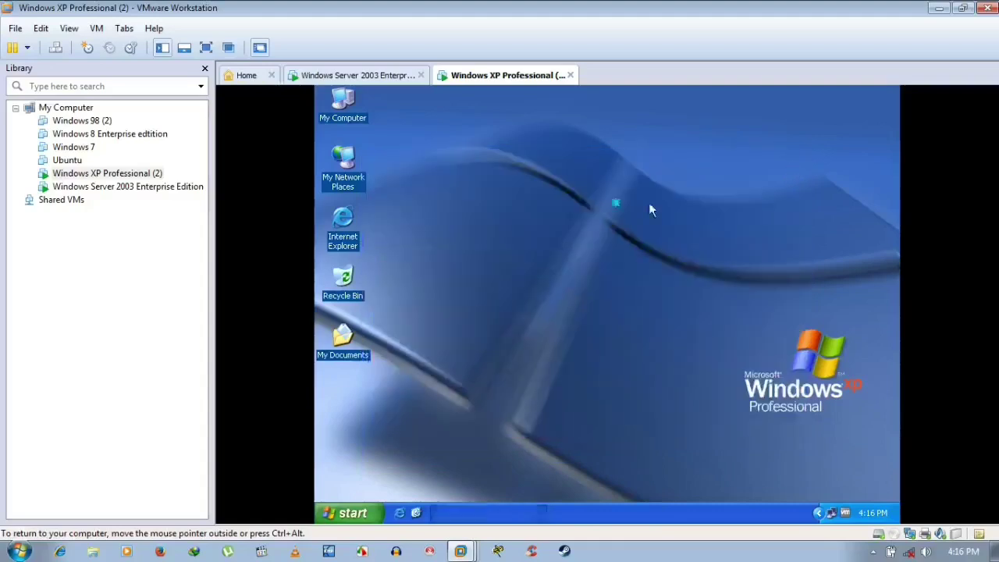
right_click(616, 205)
click(631, 224)
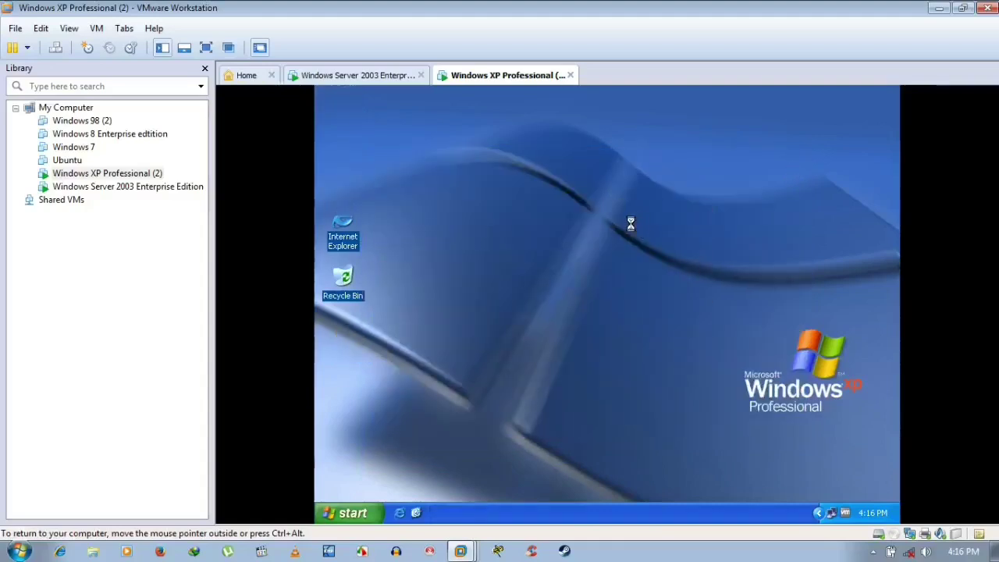
right_click(500, 197)
click(525, 220)
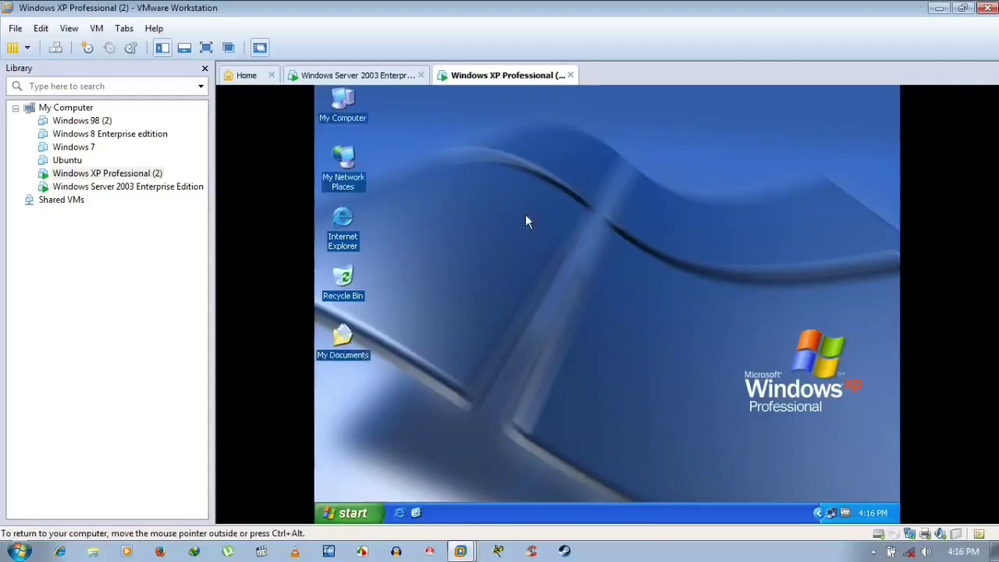
click(387, 76)
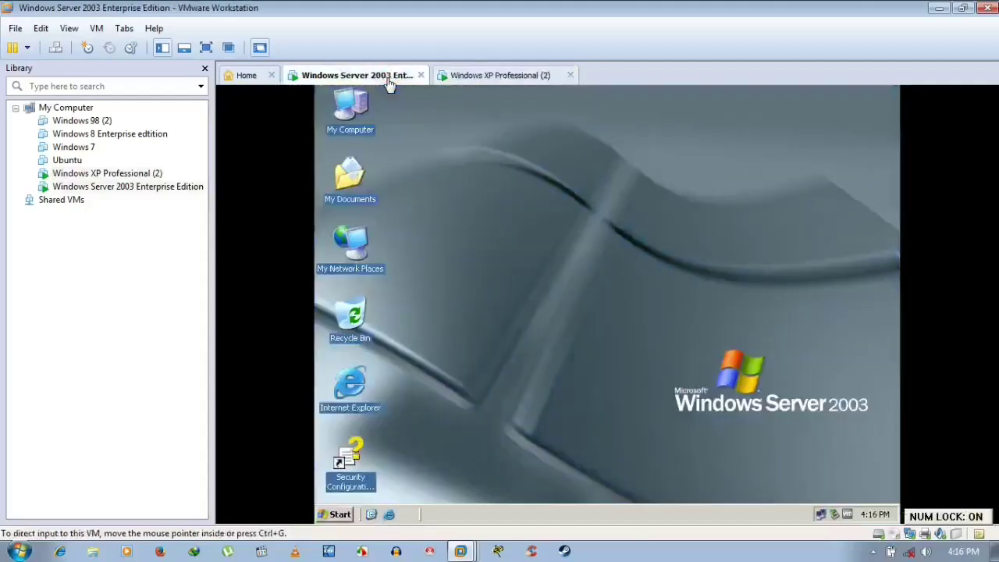
click(484, 76)
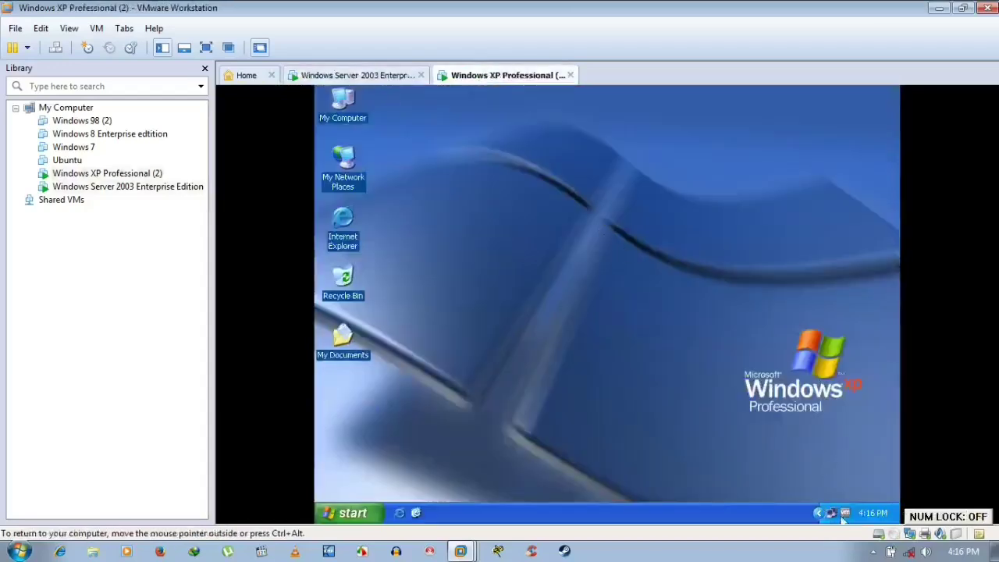
mouse_move(834, 516)
- In XP System Properties > Computer Name, choose Domain membership and submit niceguy.com
right_click(350, 108)
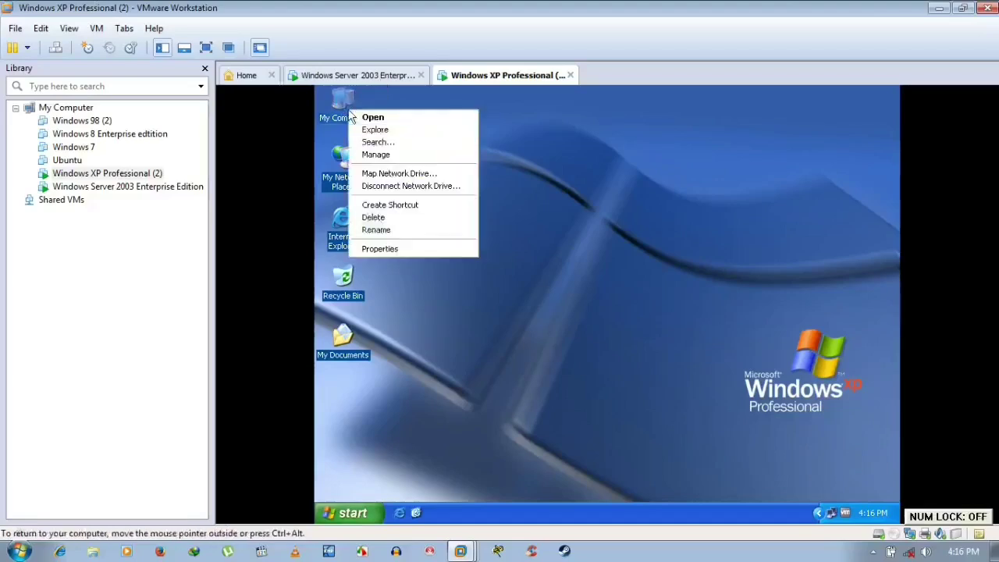
click(390, 249)
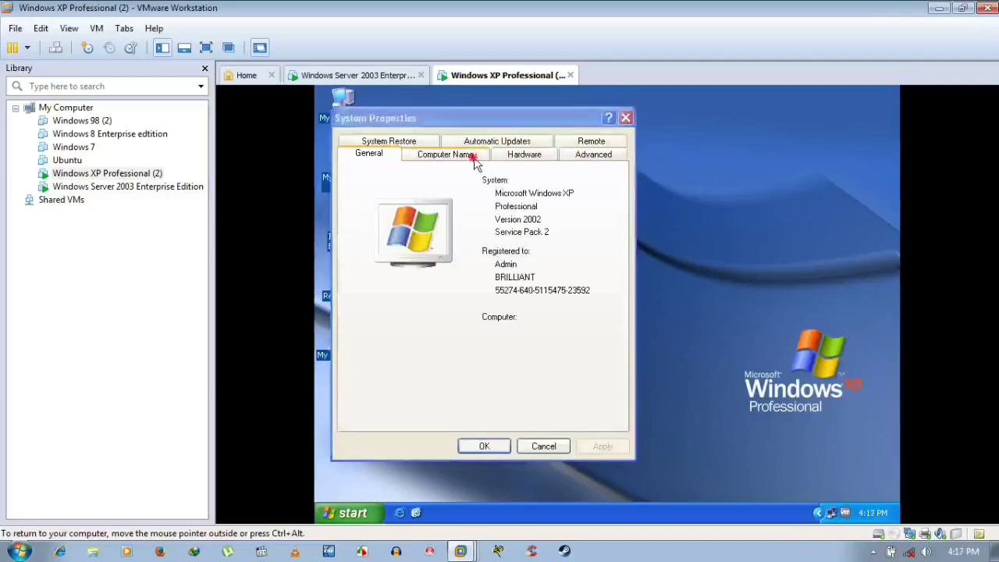
click(473, 156)
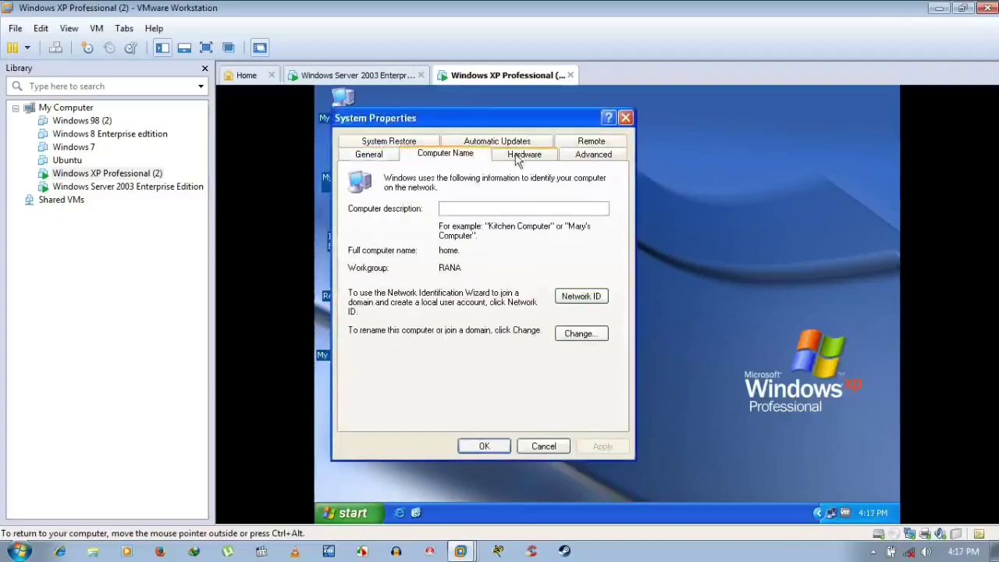
click(591, 334)
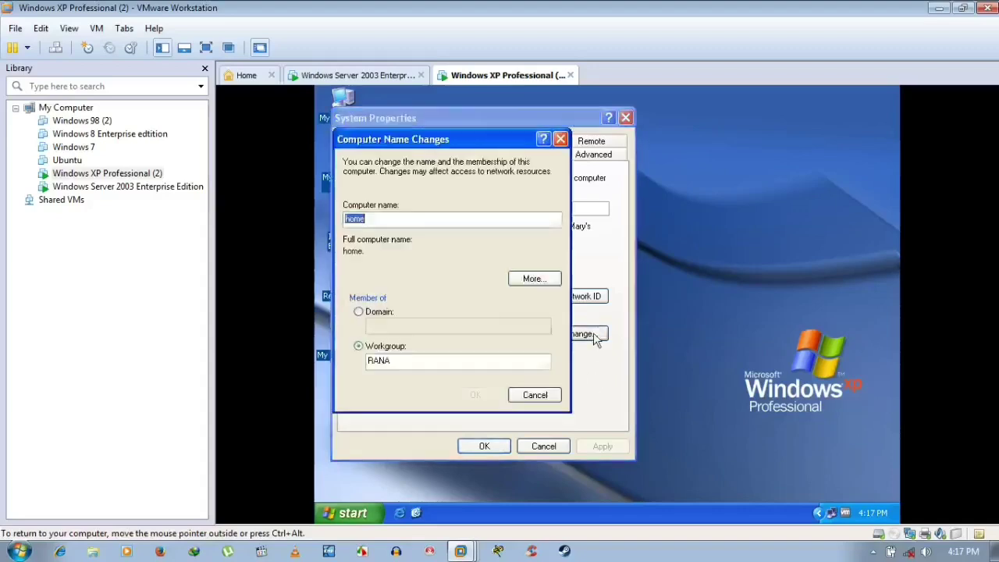
click(374, 311)
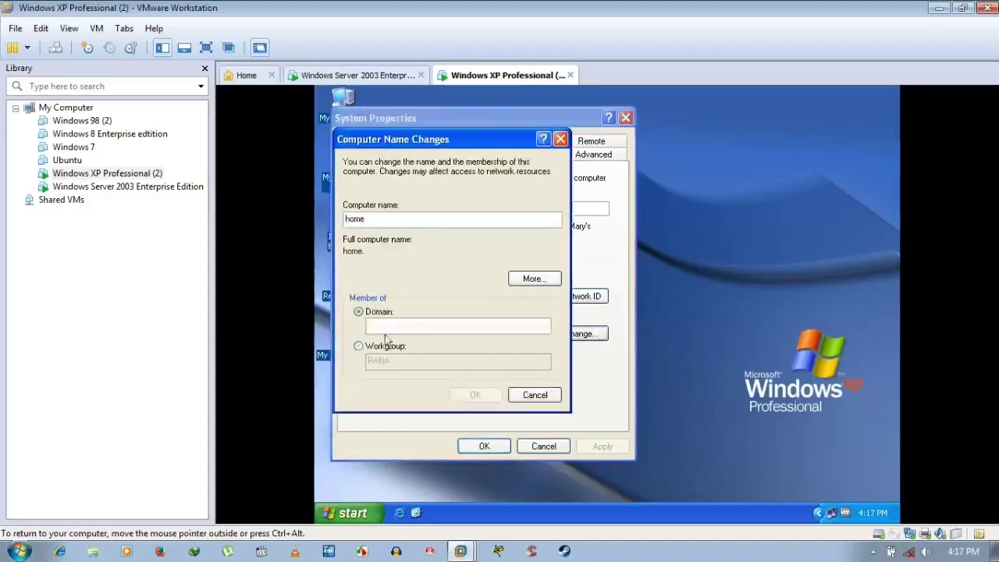
click(389, 327)
text(r)
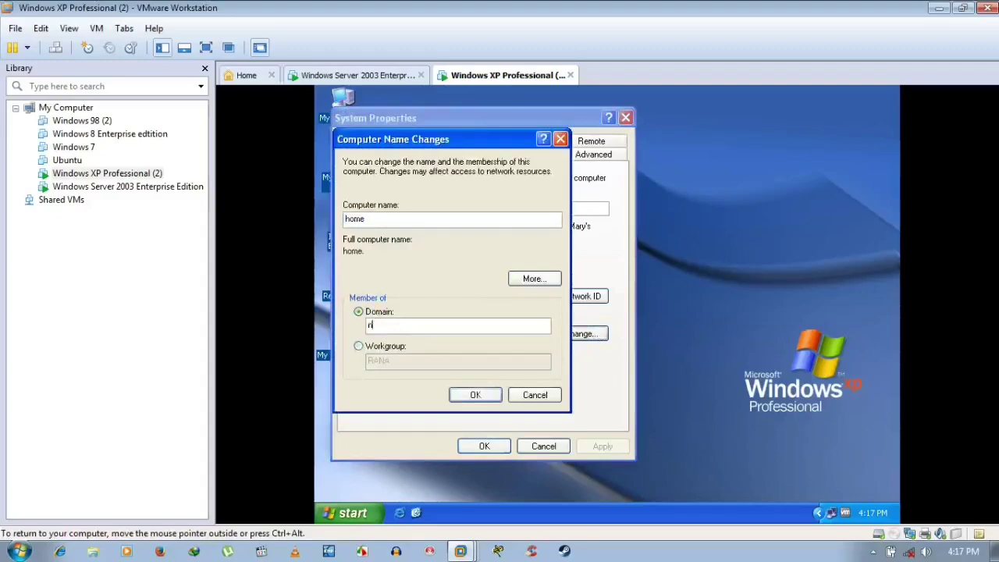
text(iceguy.com)
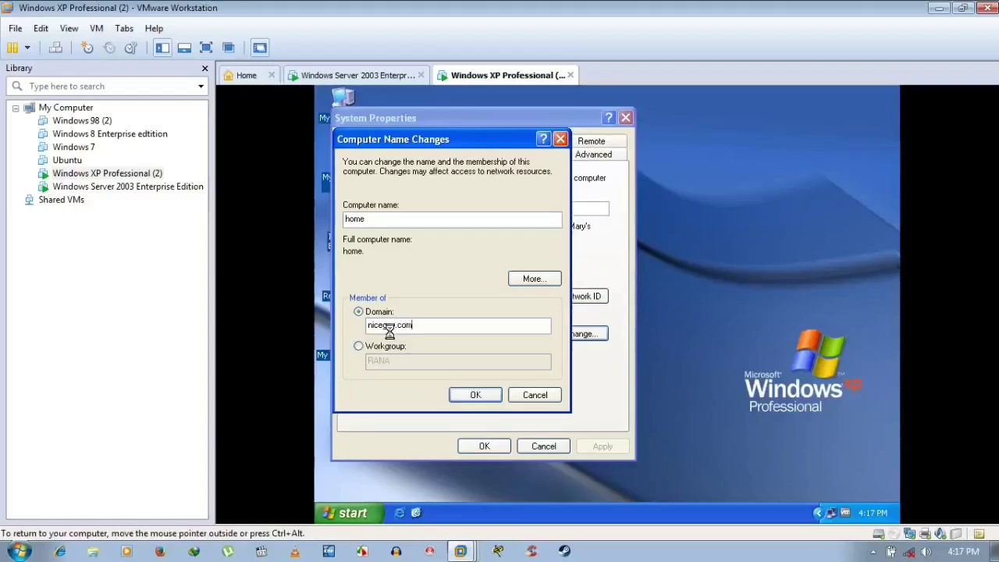
key(Return)
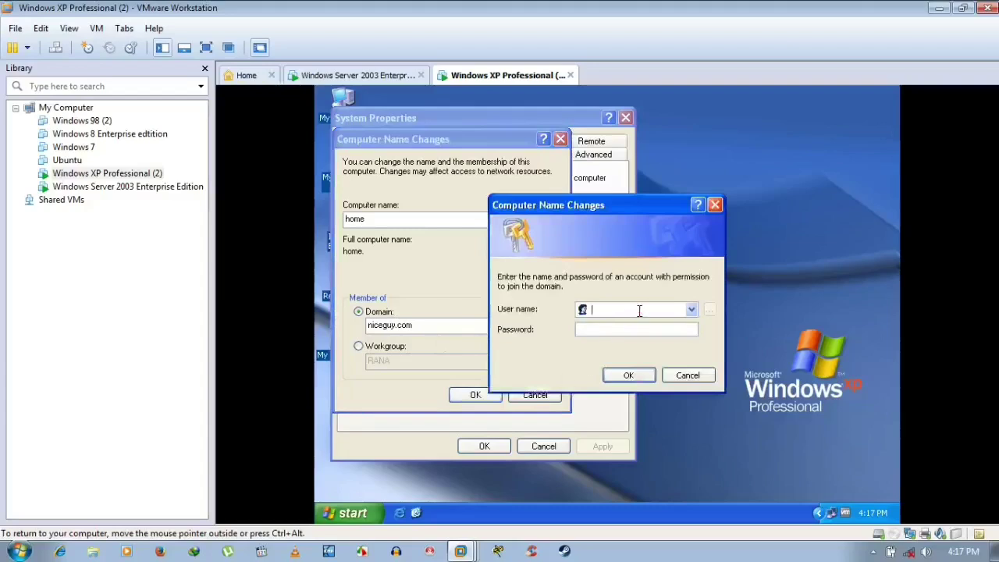
- Authenticate as Administrator, accept the welcome and restart notices, and close System Properties
text(Ad)
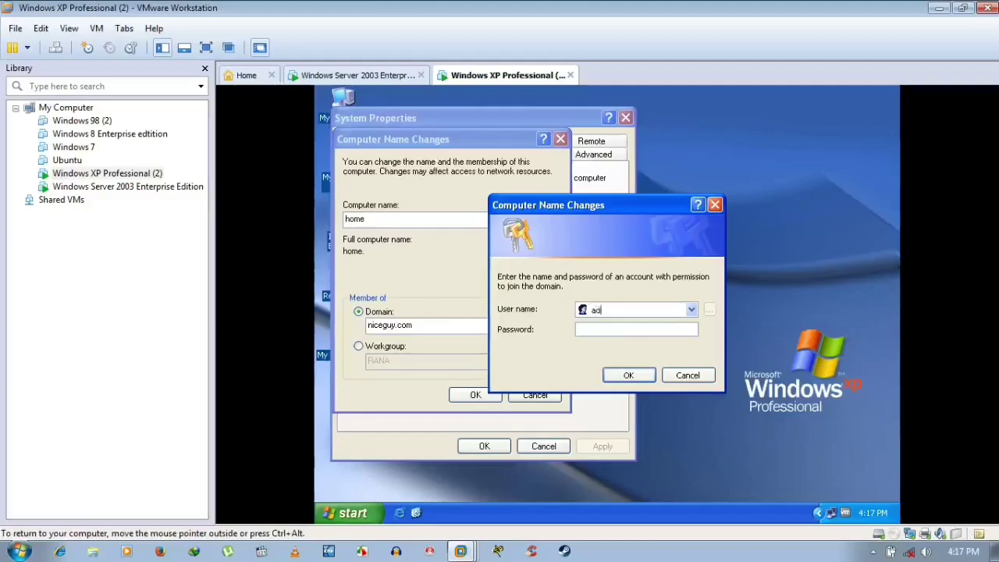
text(ministrator••••••••)
key(Return)
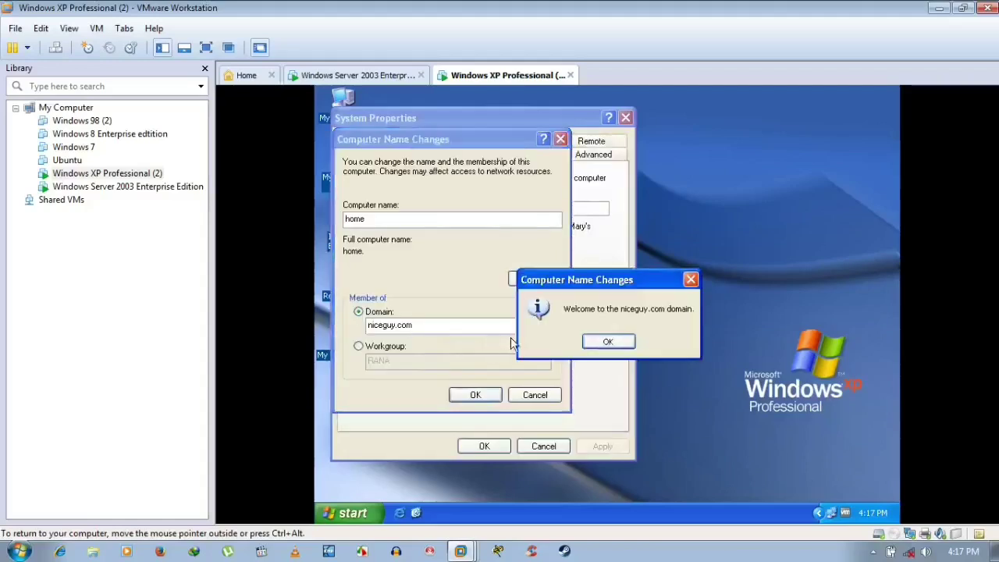
click(610, 344)
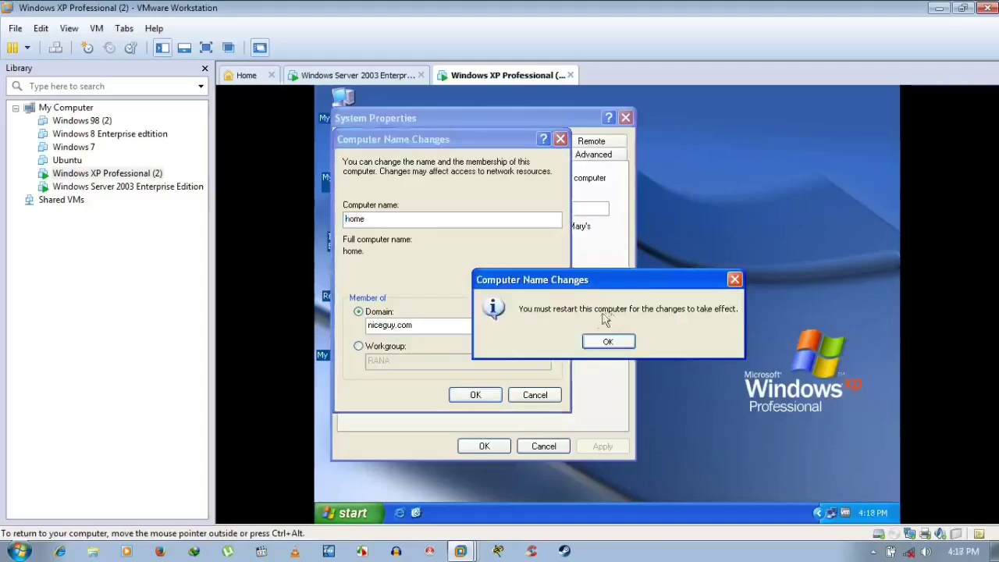
click(613, 342)
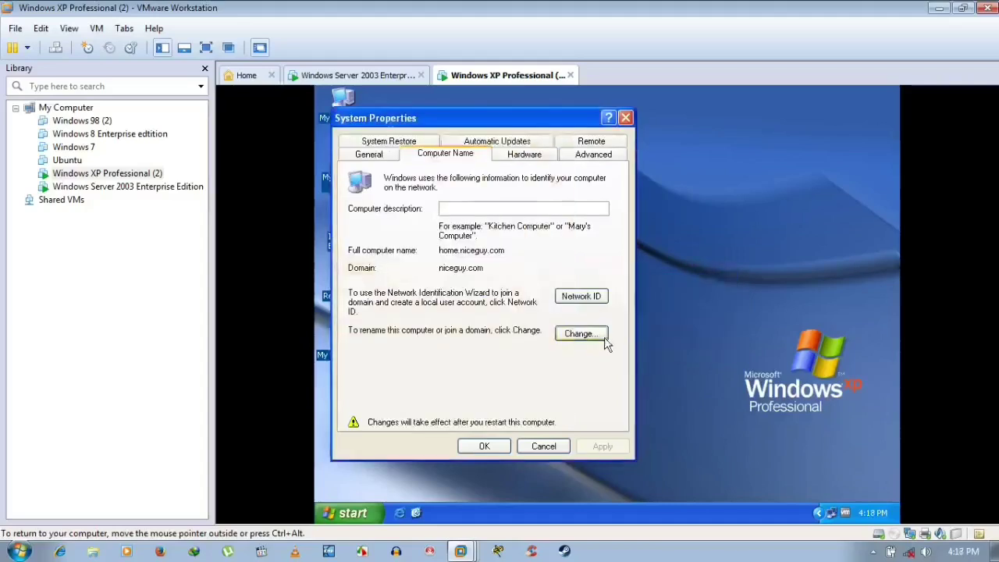
click(472, 445)
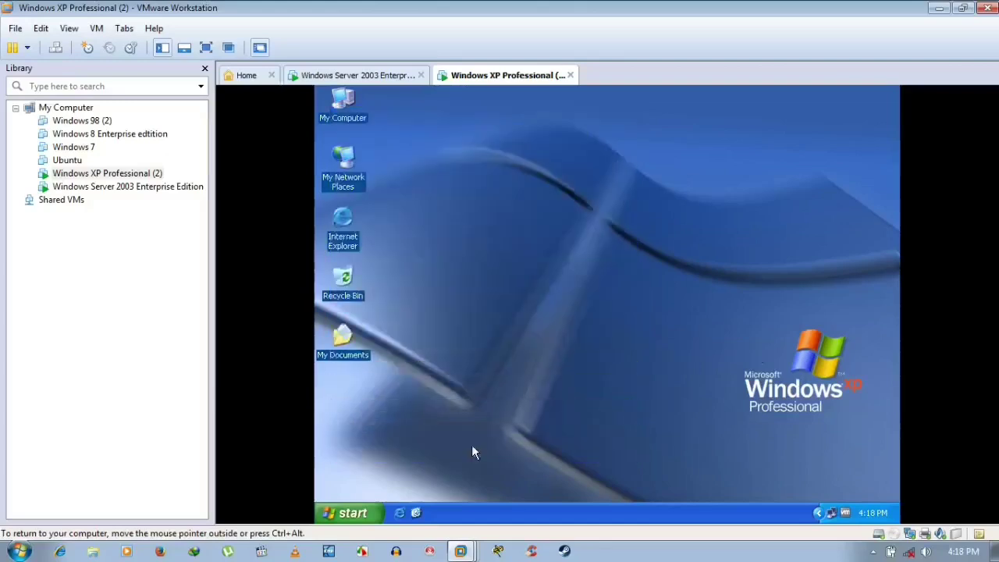
- Confirm restarting the XP guest now and refresh its desktop
click(579, 352)
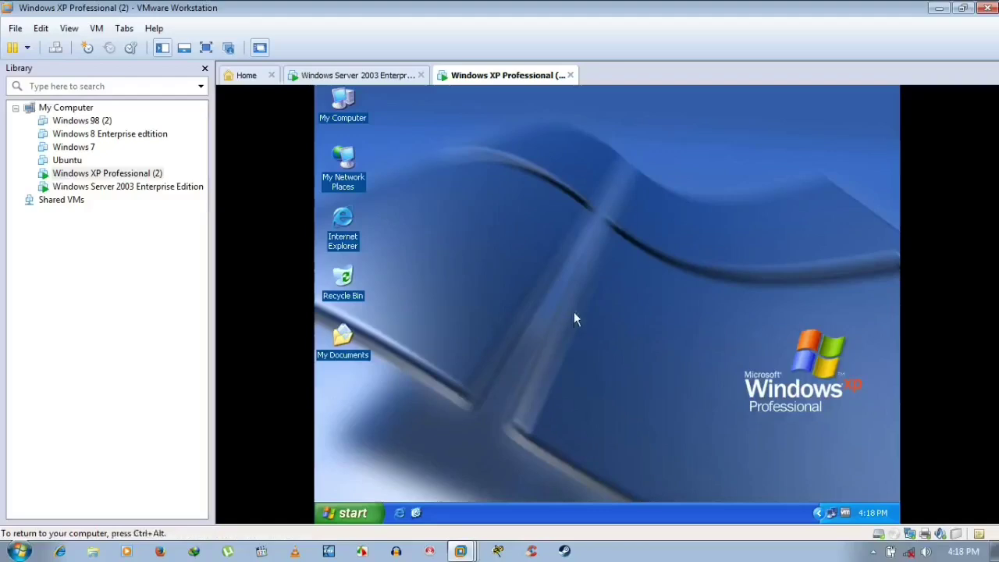
right_click(587, 220)
click(588, 224)
- Refresh the Windows Server 2003 desktop, then switch back and forth between the XP and server machines
click(393, 75)
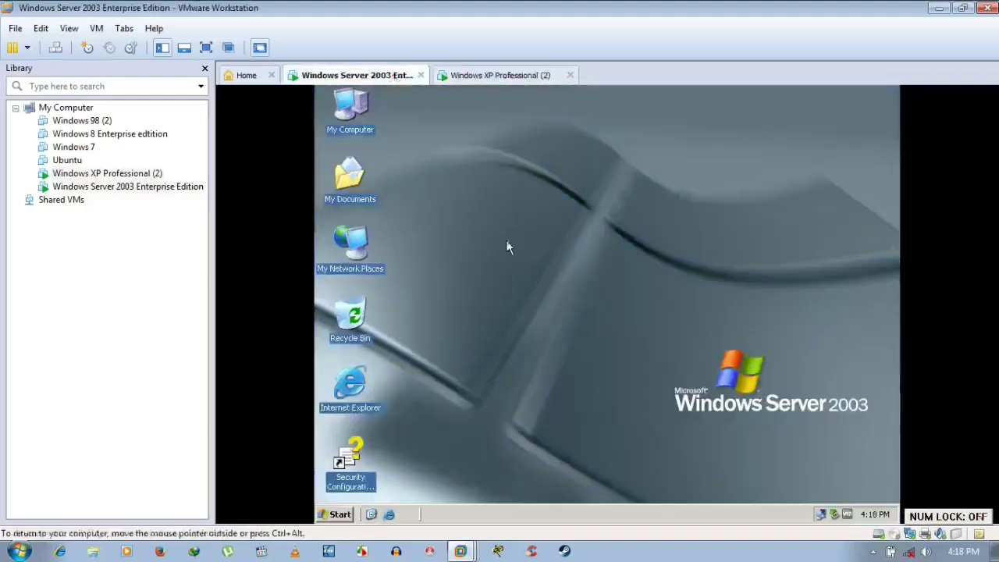
right_click(617, 163)
click(633, 182)
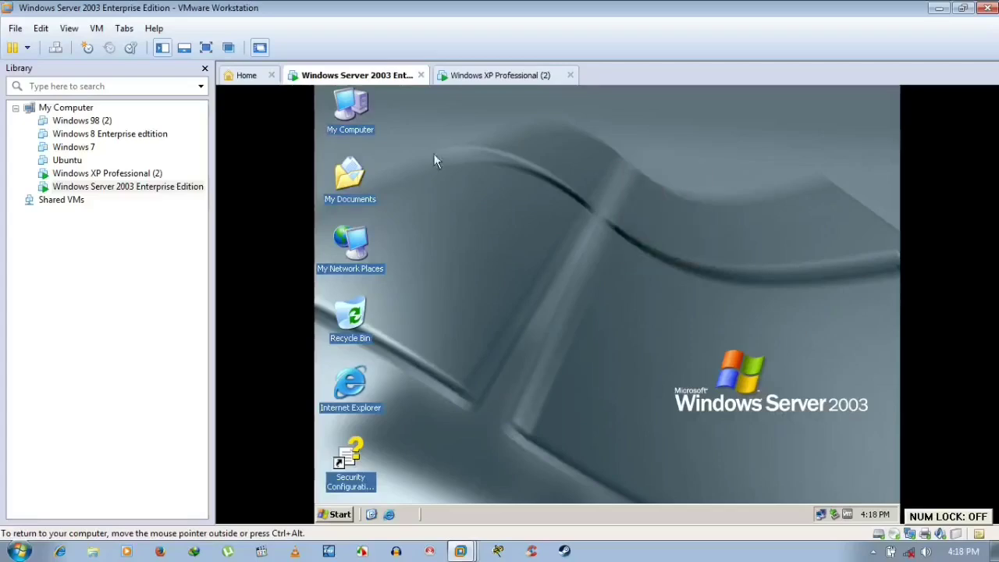
click(500, 75)
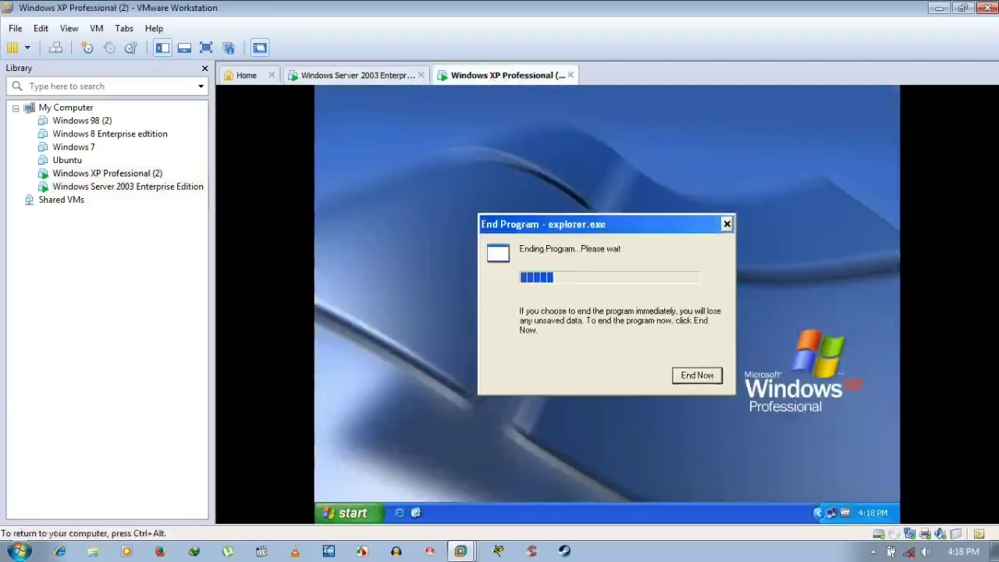
key(ctrl+alt)
click(372, 76)
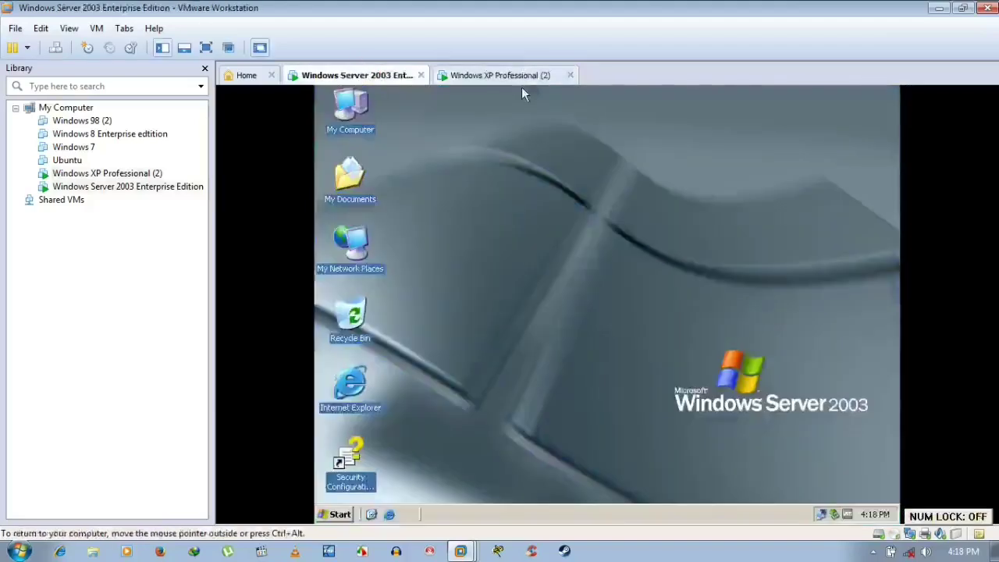
click(531, 75)
click(546, 146)
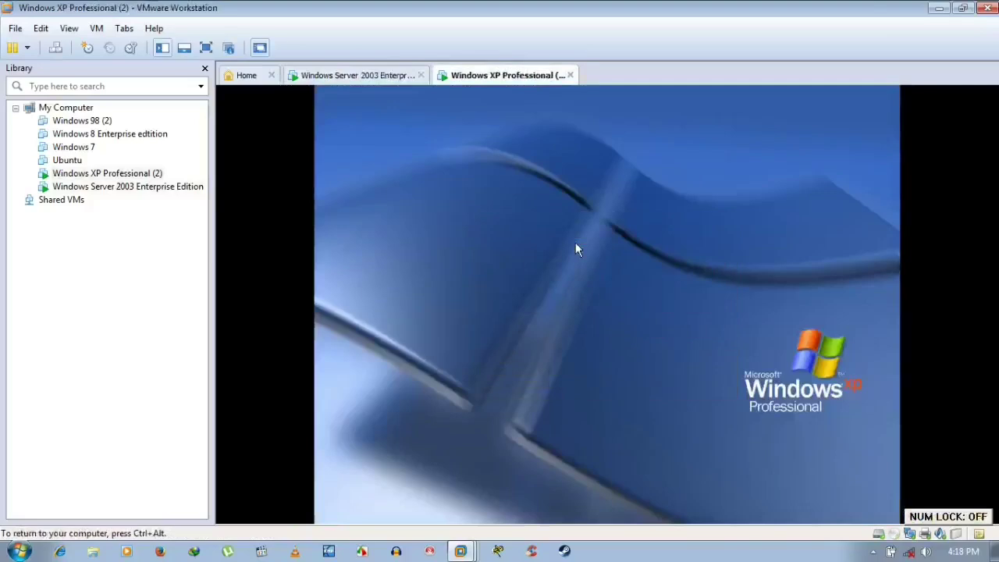
key(ctrl+alt)
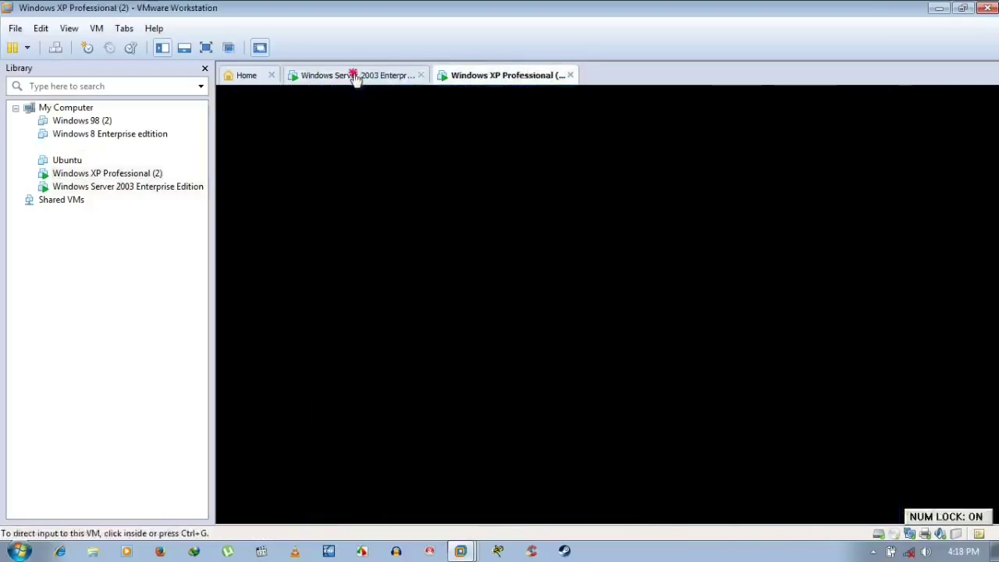
- Return to the Windows Server 2003 machine and refresh its desktop twice
click(355, 76)
right_click(528, 195)
click(570, 215)
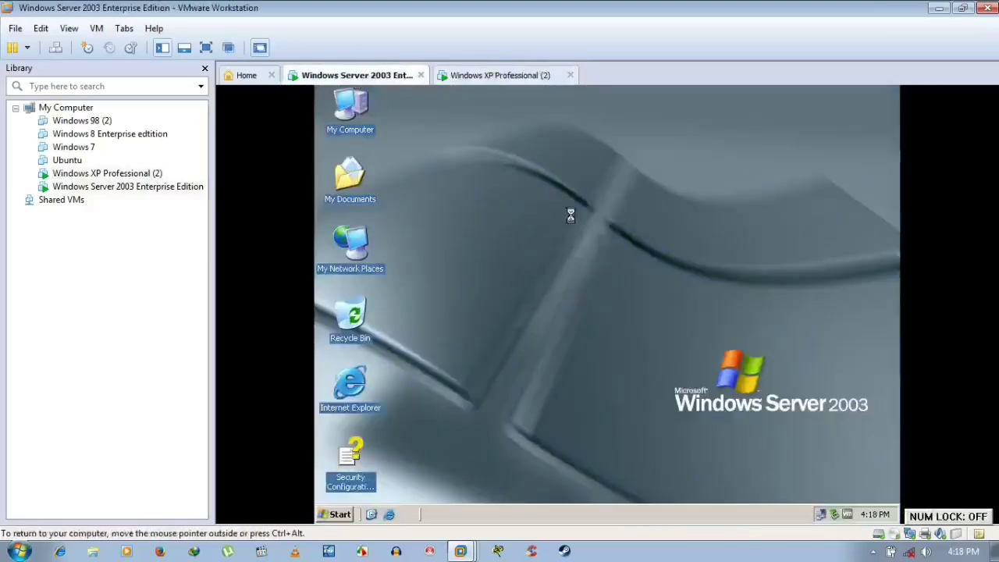
right_click(570, 213)
click(588, 235)
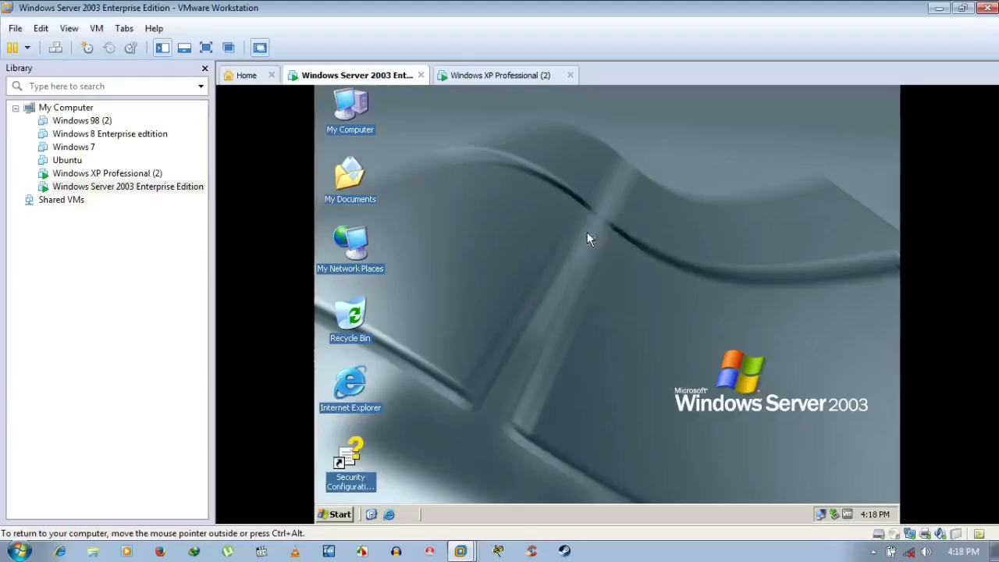
double_click(371, 249)
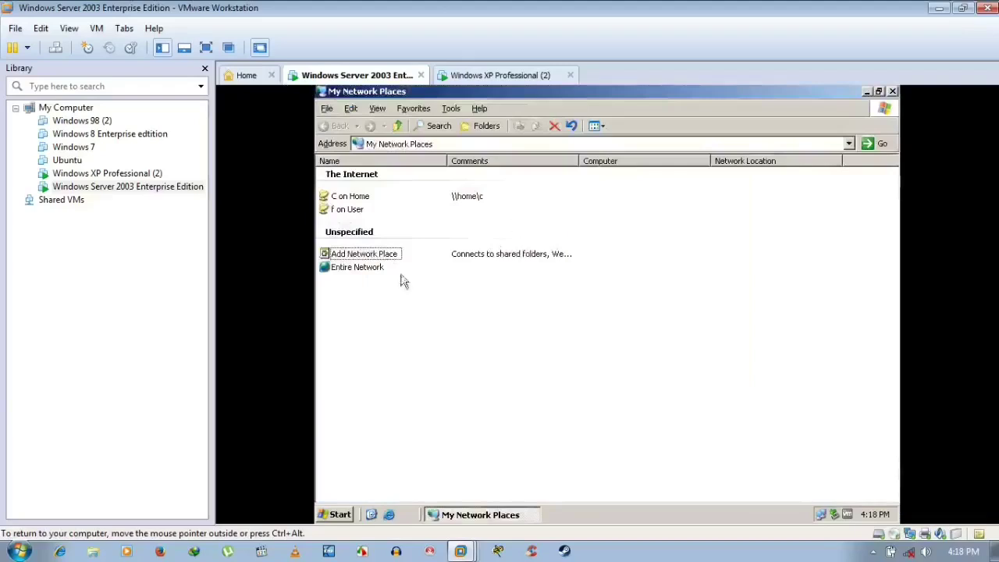
click(473, 512)
double_click(350, 109)
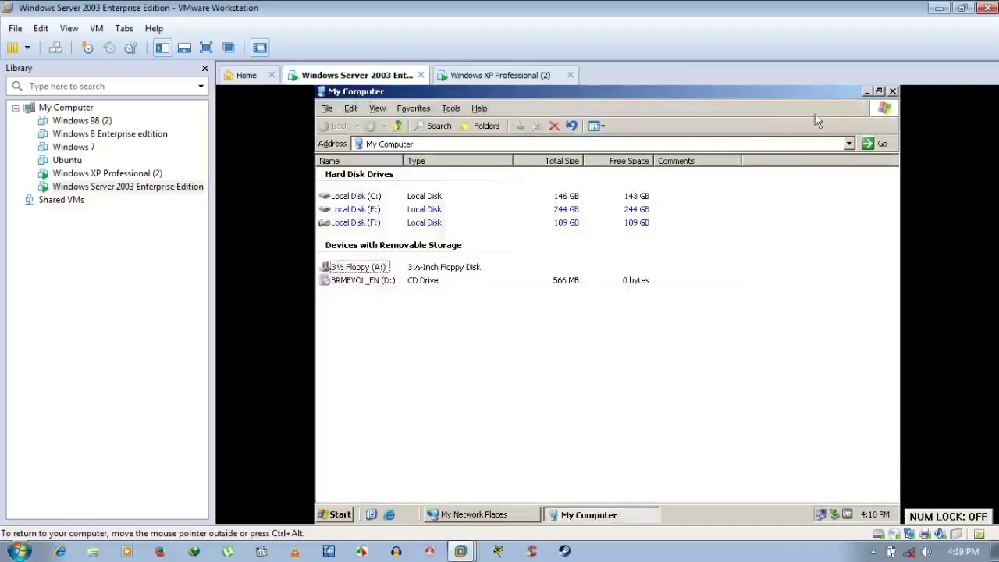
click(893, 93)
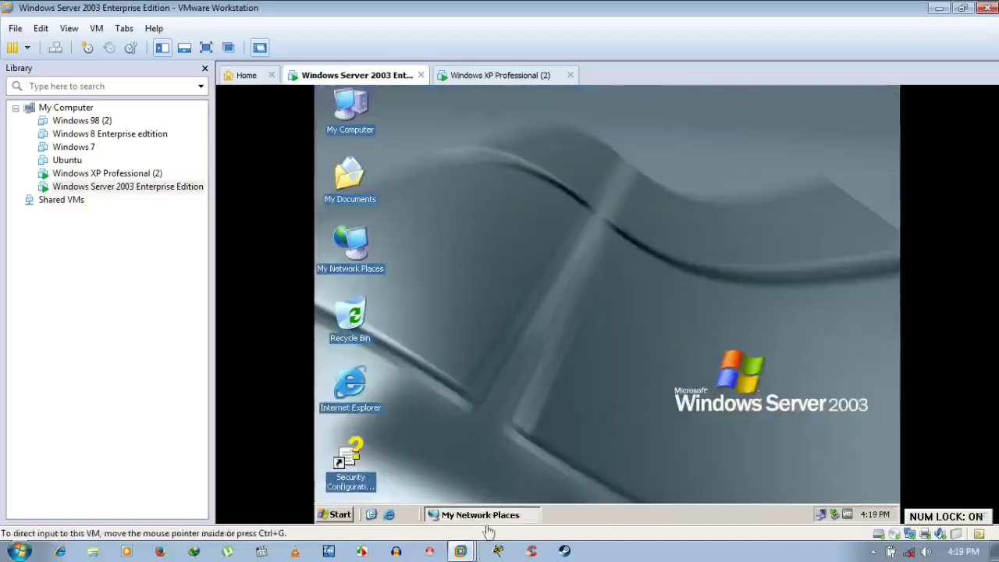
click(484, 516)
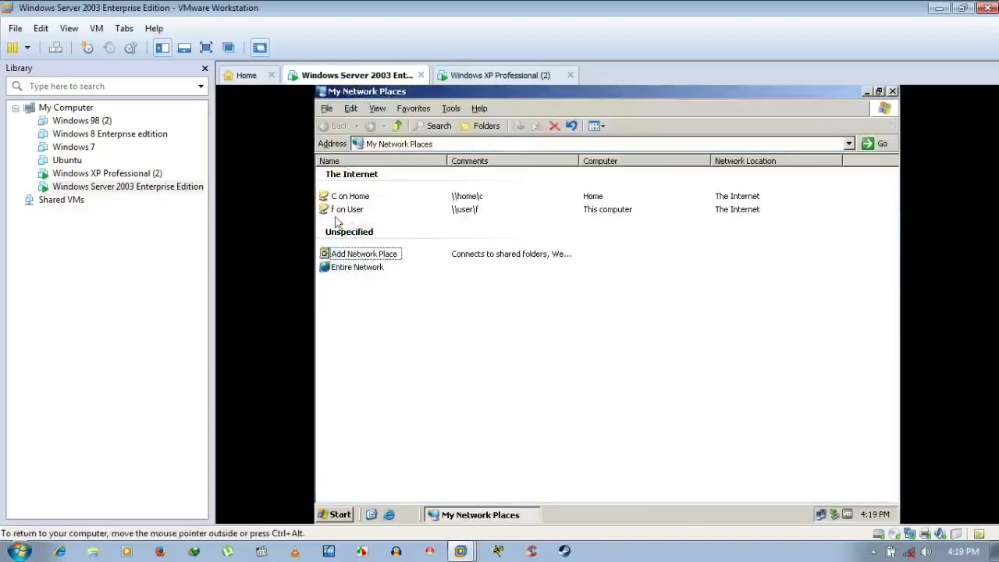
click(349, 198)
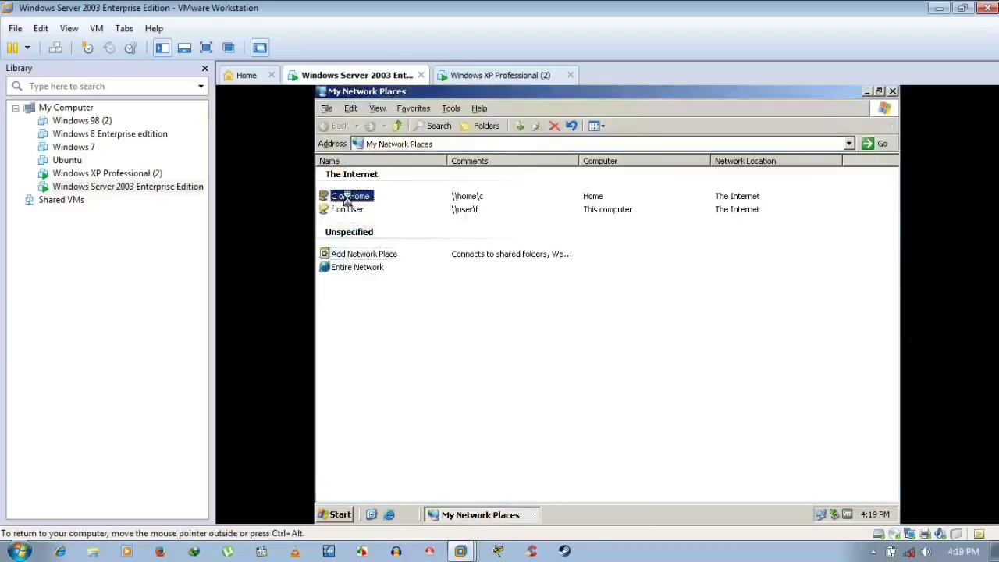
right_click(349, 199)
click(519, 348)
click(519, 348)
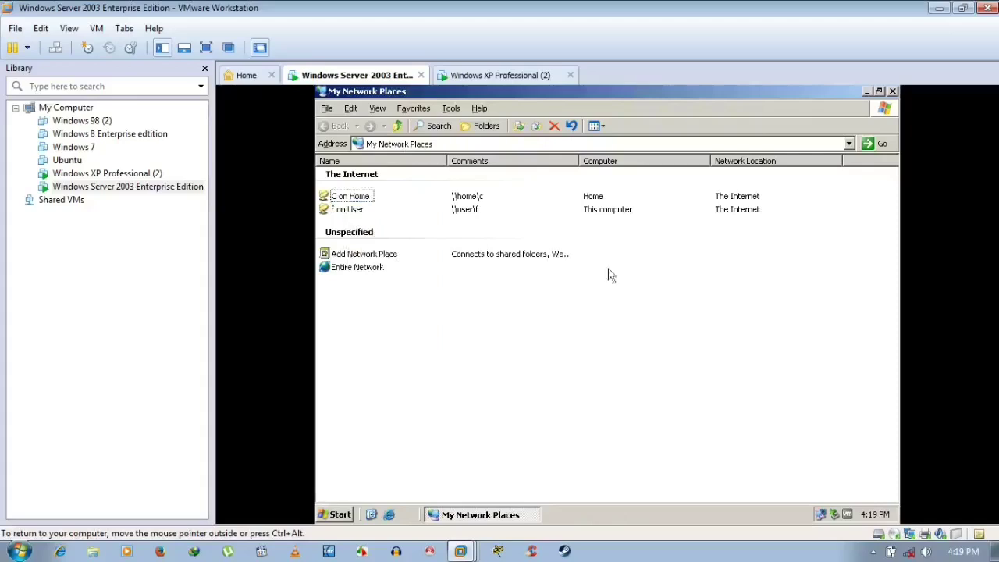
click(892, 92)
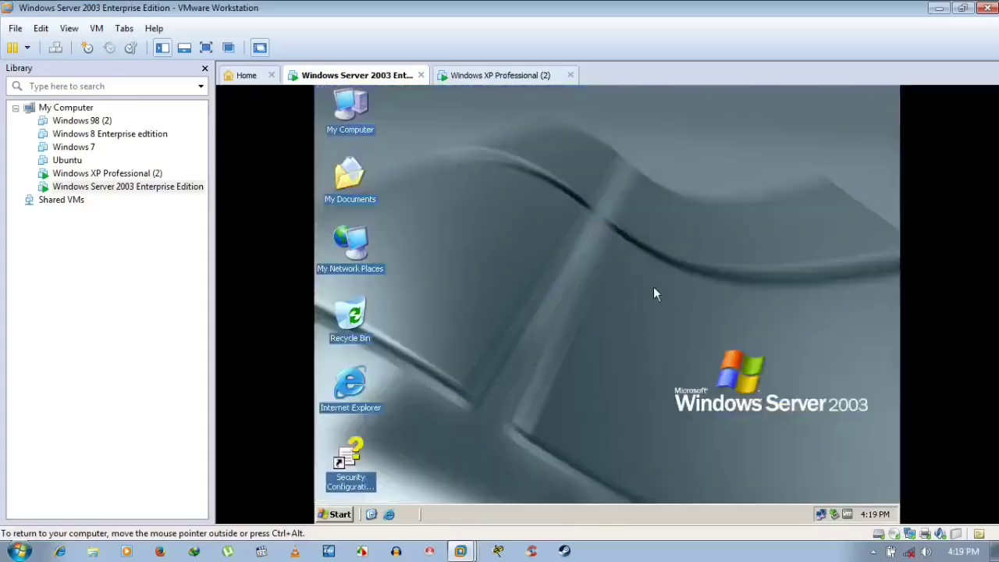
- Bring up the Windows XP Professional (2) machine to watch it shut down, after a brief look at the server
click(524, 76)
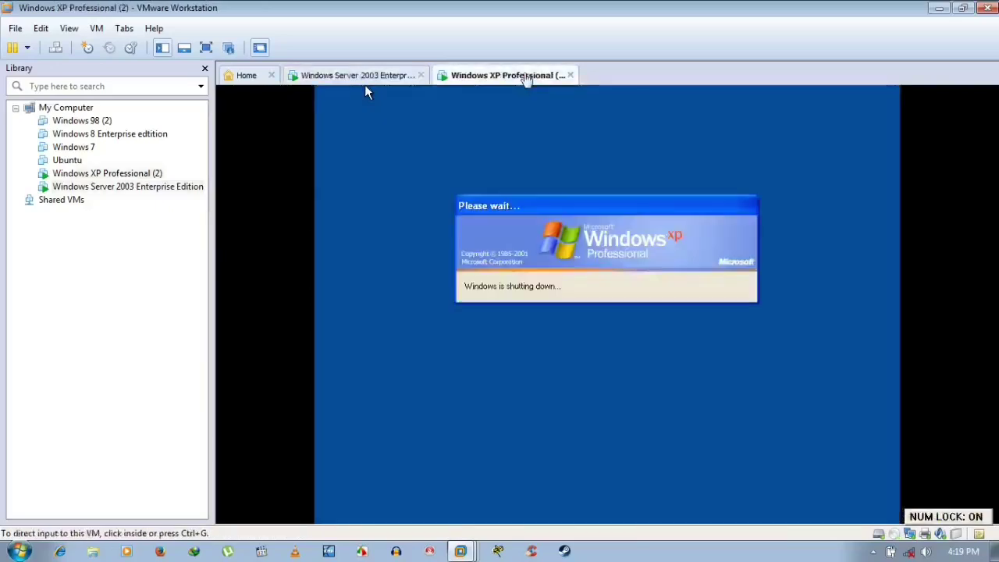
click(365, 78)
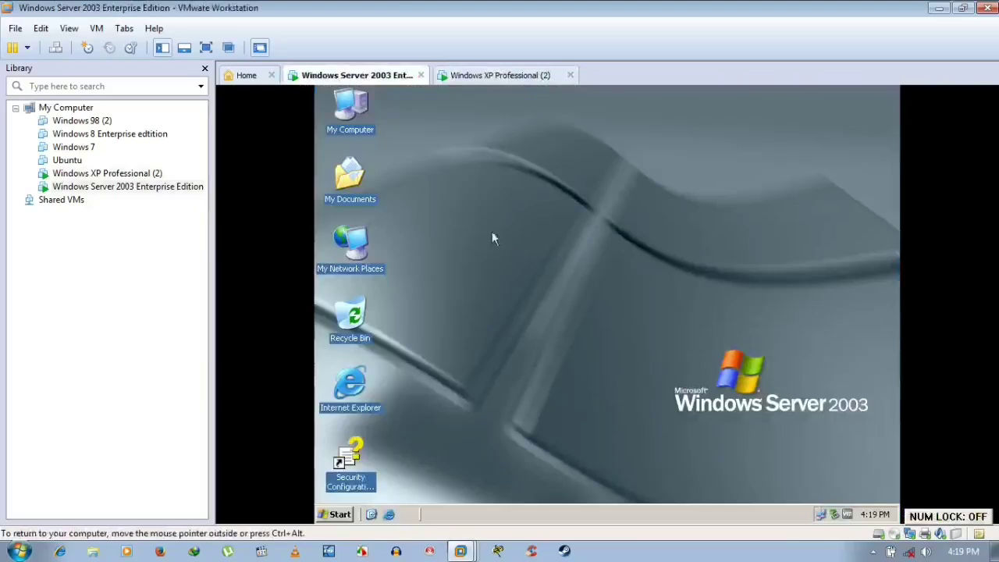
click(521, 76)
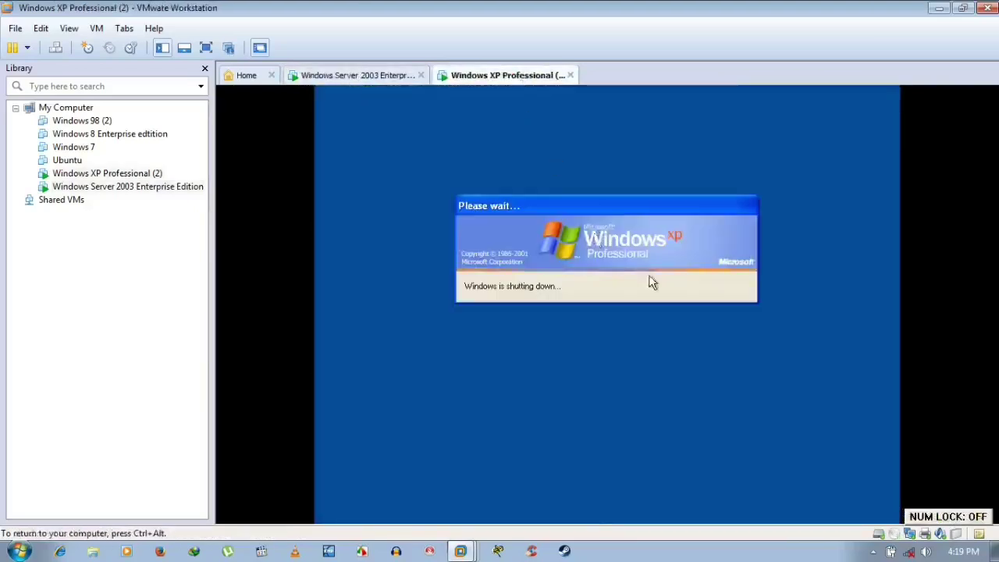
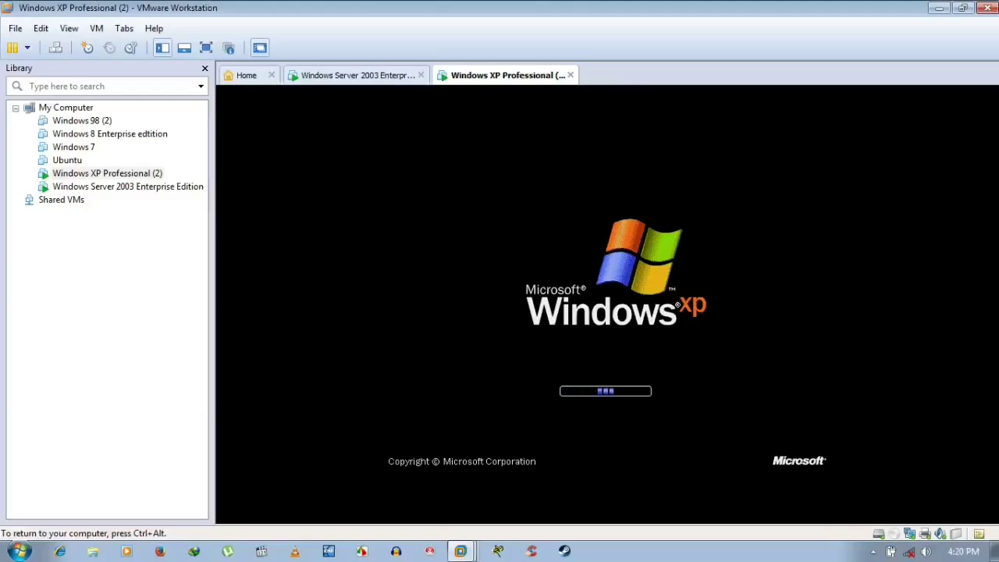
- Release the XP machine and switch to the Windows Server 2003 machine's desktop
key(ctrl+alt)
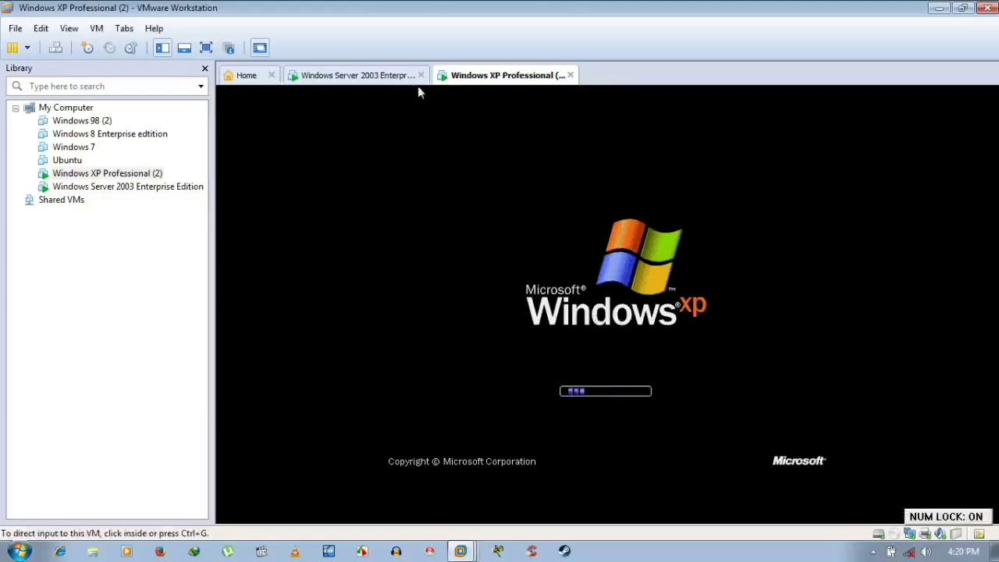
click(379, 74)
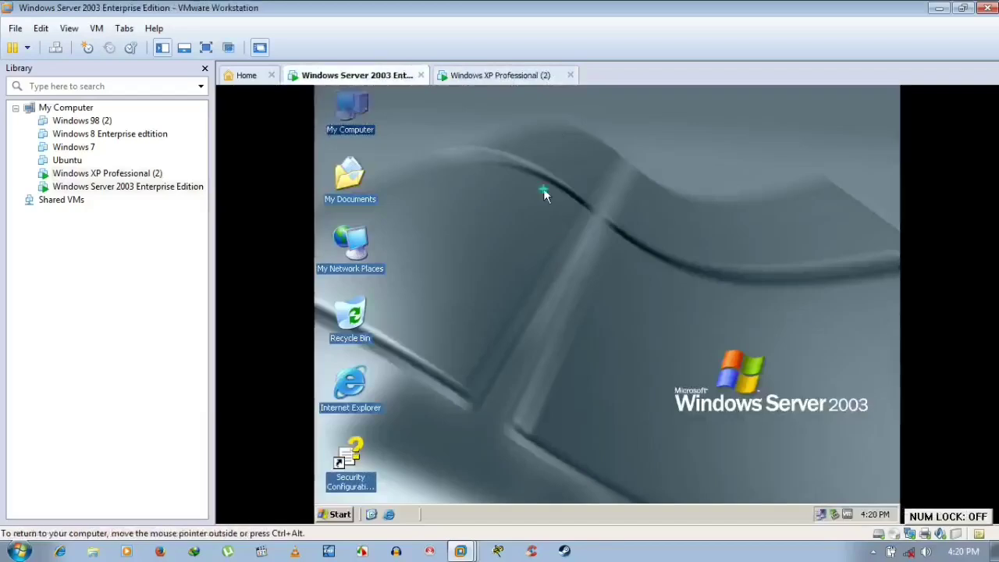
right_click(542, 191)
click(553, 212)
- Open the server's System Properties and confirm the niceguy.com domain on the Computer Name page
right_click(341, 104)
click(386, 244)
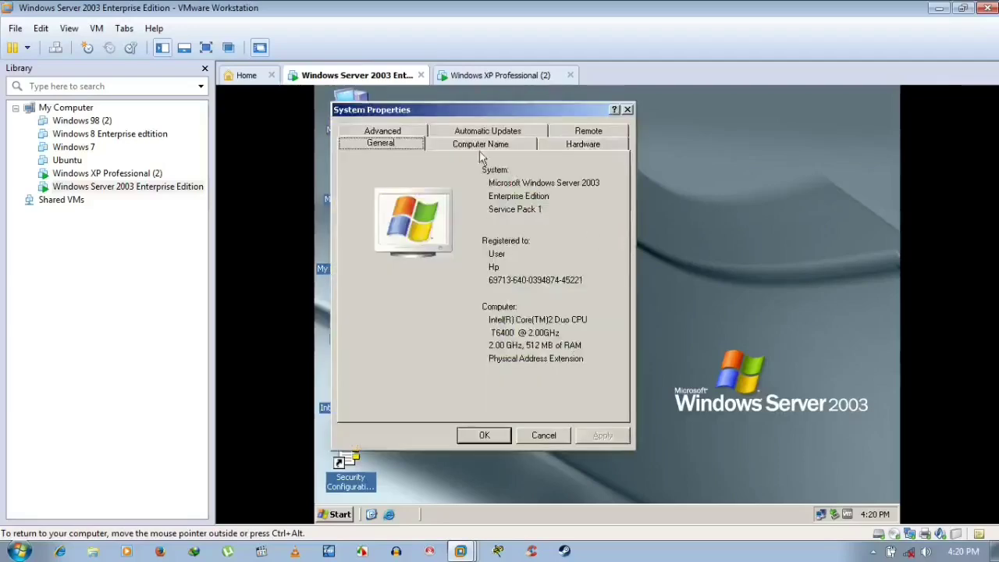
click(484, 147)
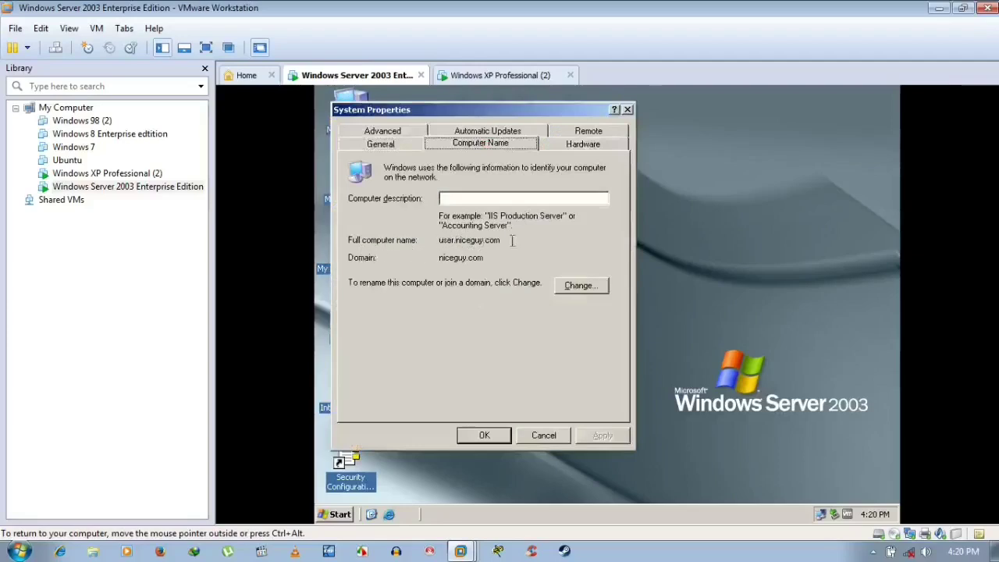
click(592, 292)
click(638, 346)
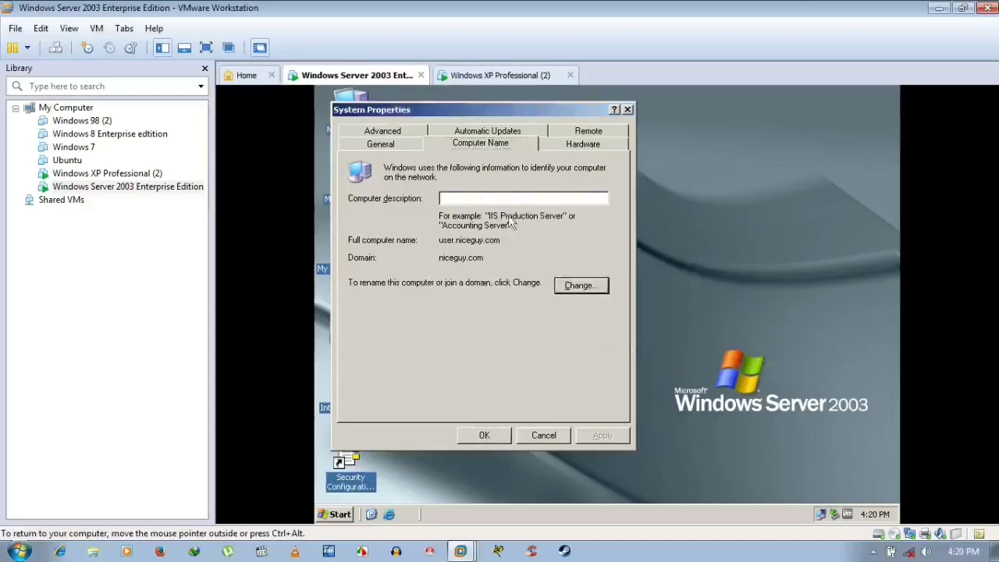
- Review the Hardware, General, Advanced, Automatic Updates and Remote tabs, cancel, and go to Windows XP Professional (2)
click(556, 149)
click(494, 145)
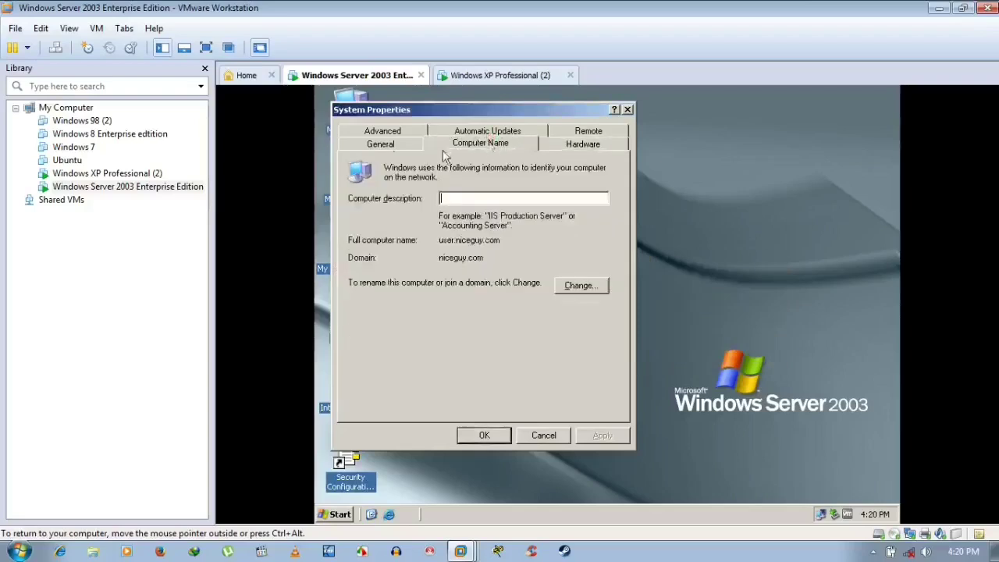
click(395, 146)
click(398, 132)
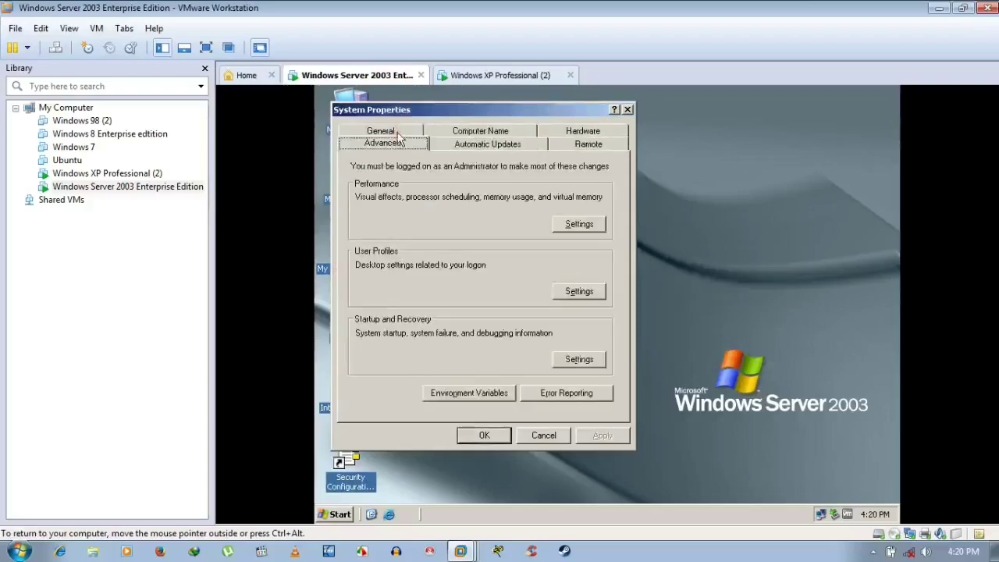
click(466, 146)
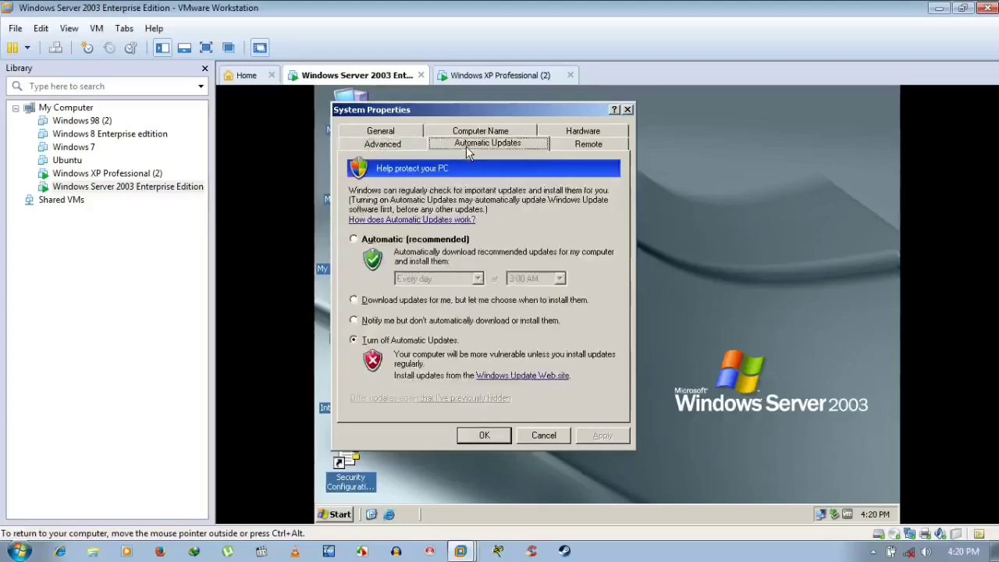
click(584, 146)
click(544, 436)
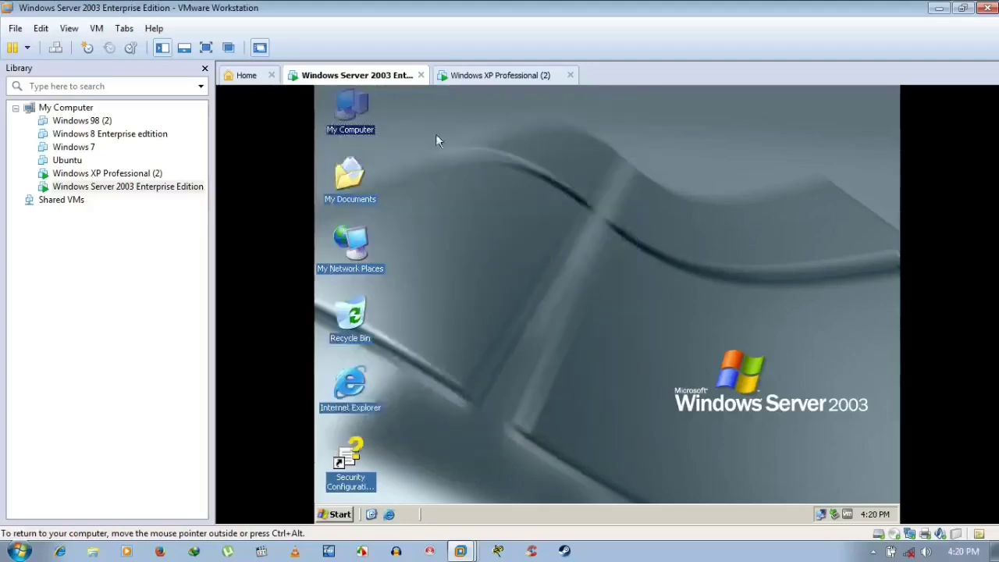
click(477, 76)
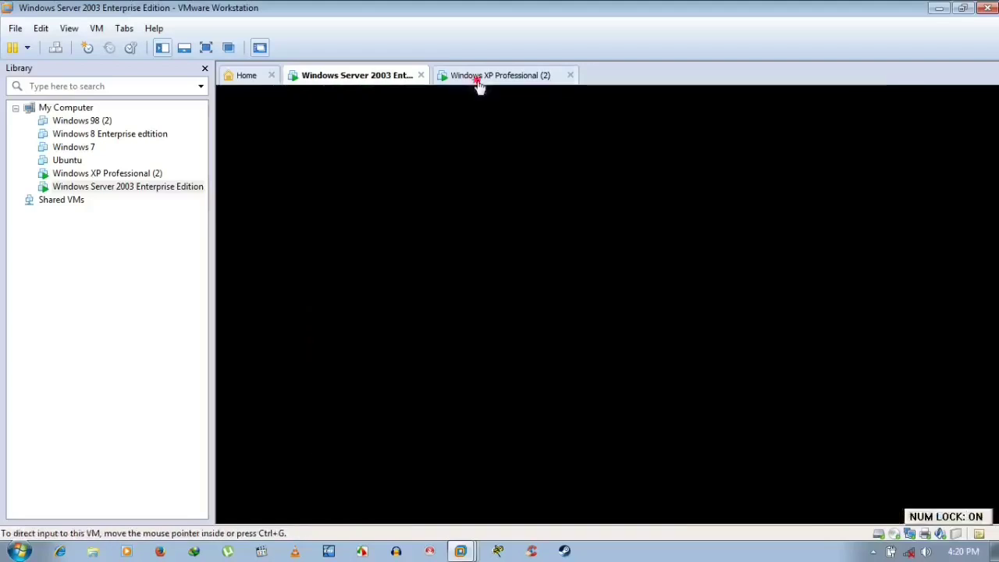
- Return to the Server 2003 machine and refresh its desktop six times
click(397, 78)
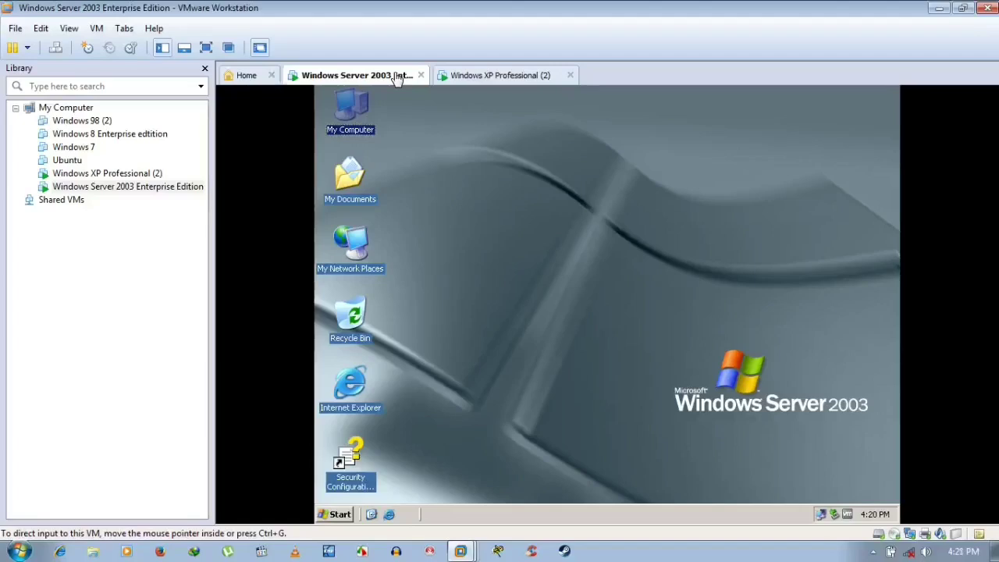
right_click(501, 186)
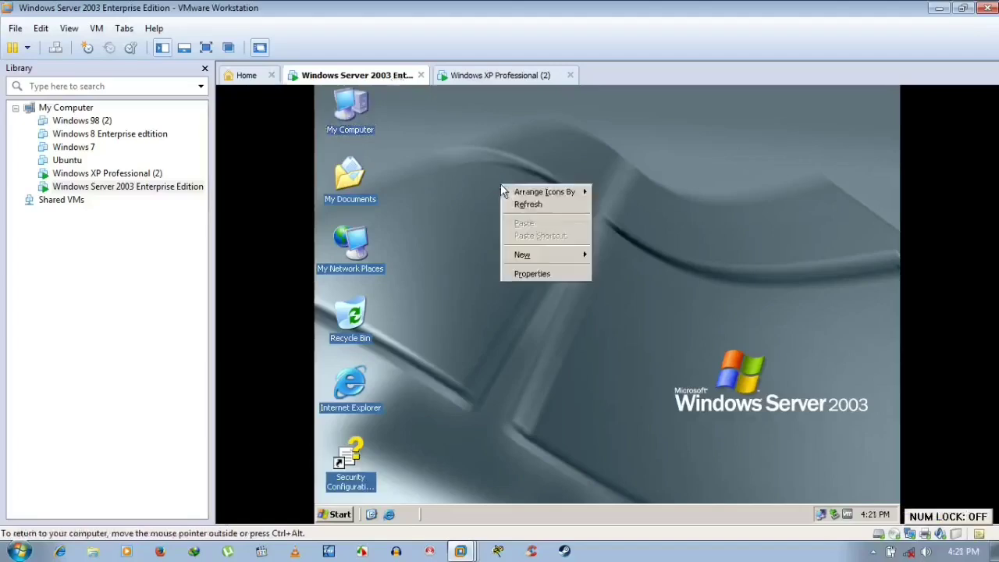
click(528, 205)
right_click(493, 173)
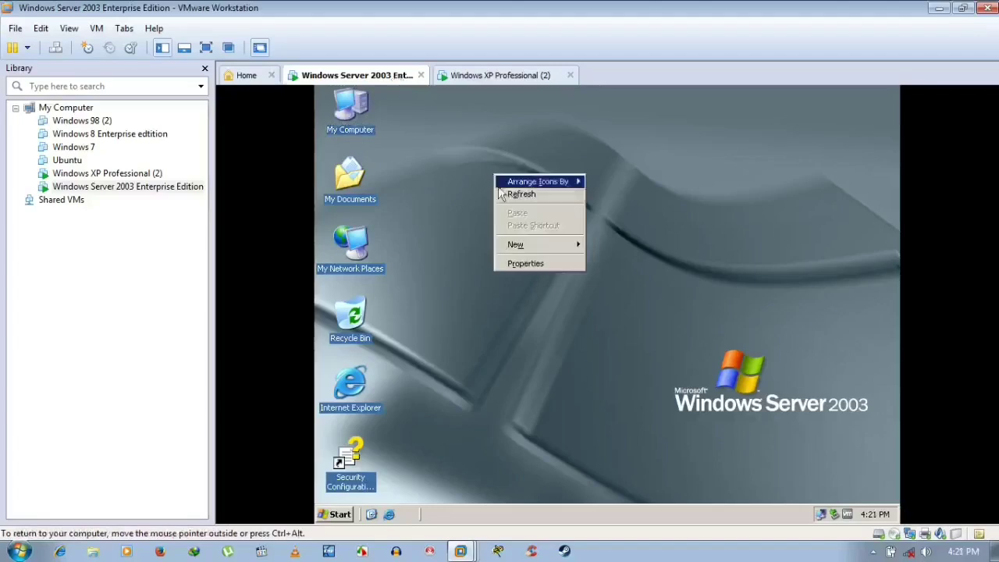
click(504, 192)
right_click(504, 195)
click(530, 220)
right_click(528, 216)
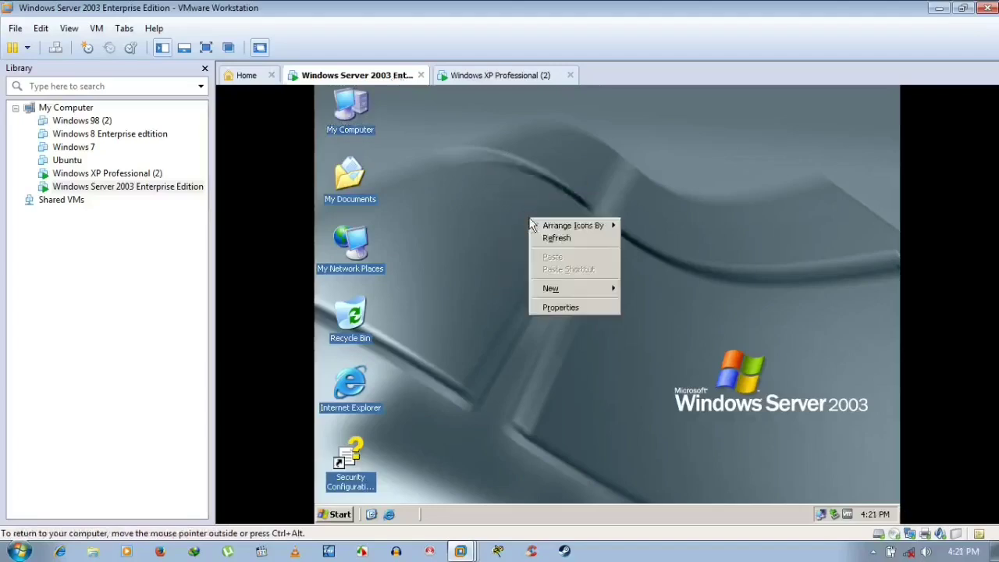
click(541, 237)
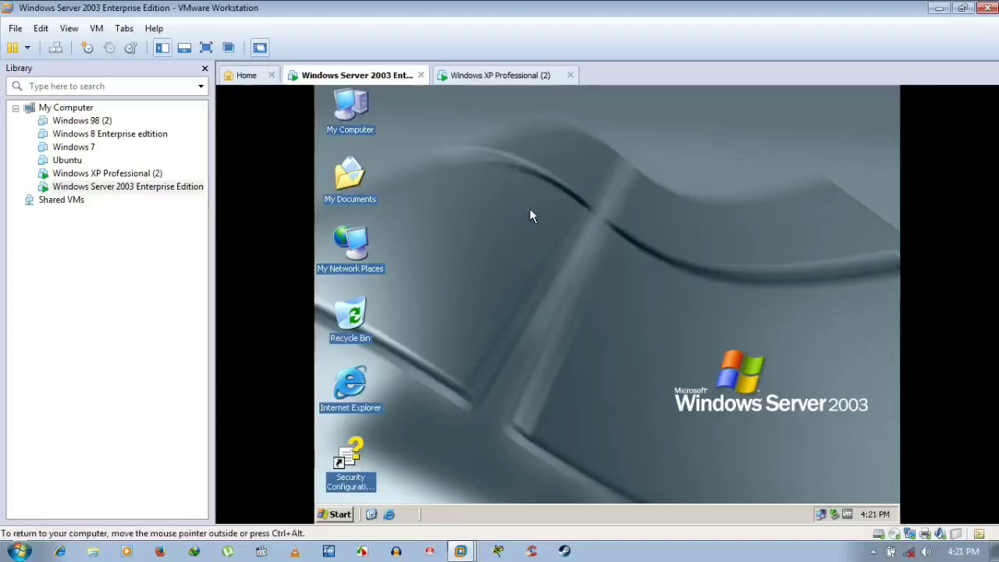
right_click(521, 160)
click(551, 187)
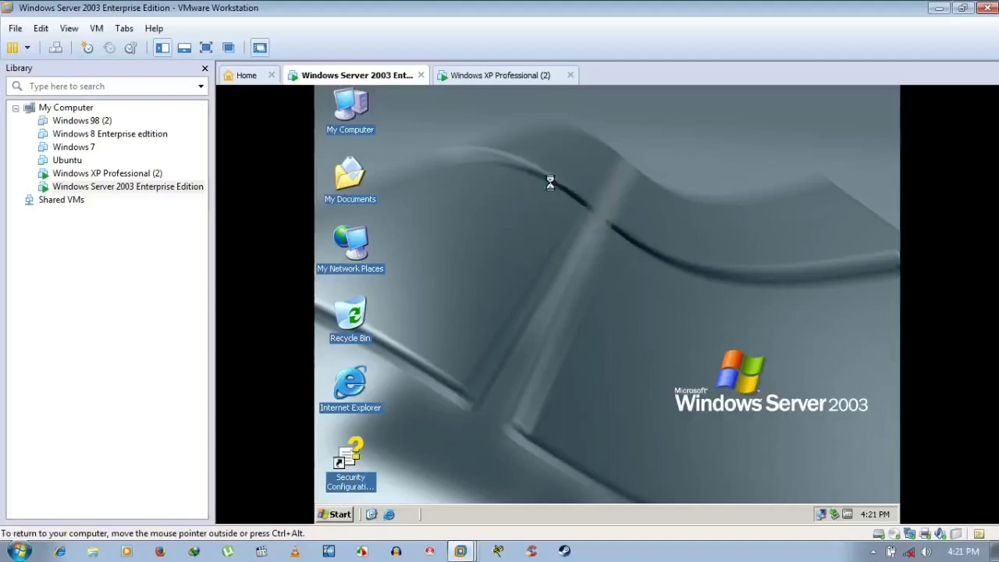
right_click(551, 184)
click(569, 203)
- Check on Windows XP Professional (2), refresh the server desktop once more, then bring XP forward
click(503, 78)
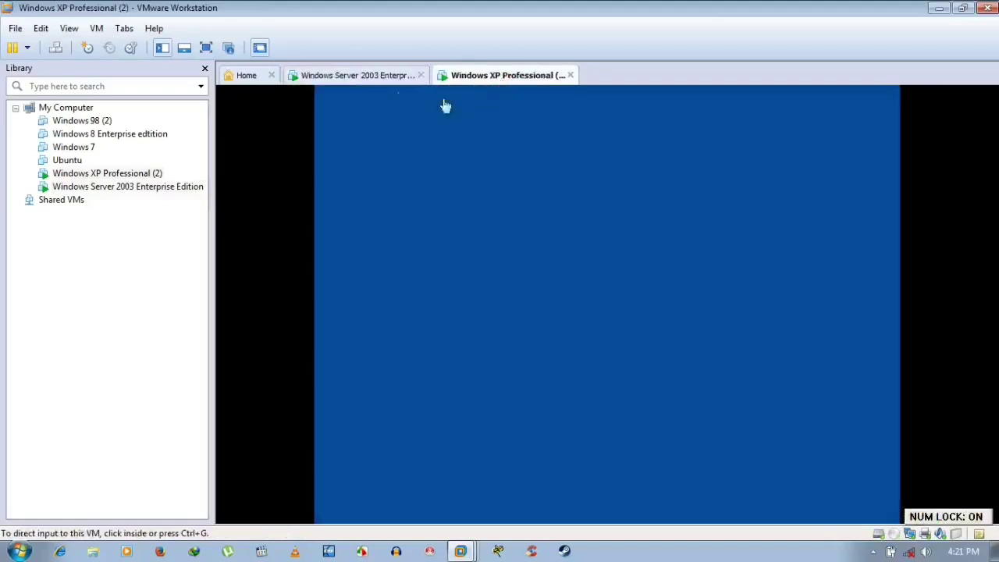
click(379, 78)
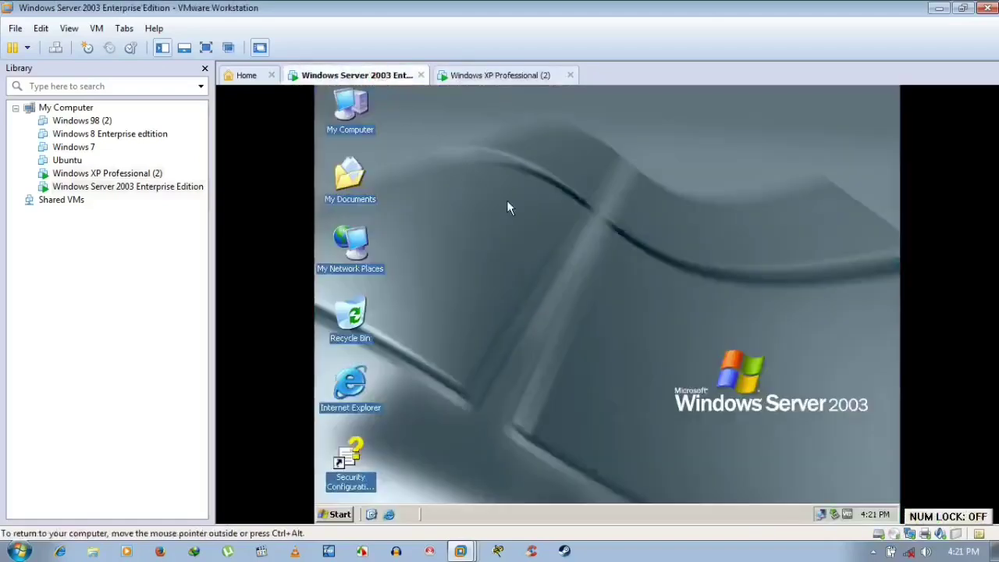
click(477, 76)
click(379, 75)
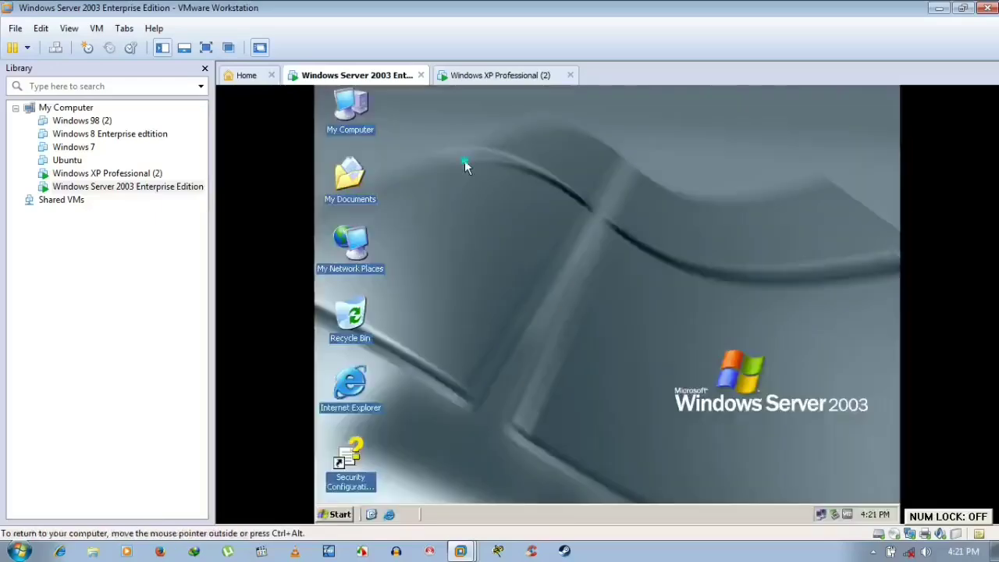
right_click(465, 162)
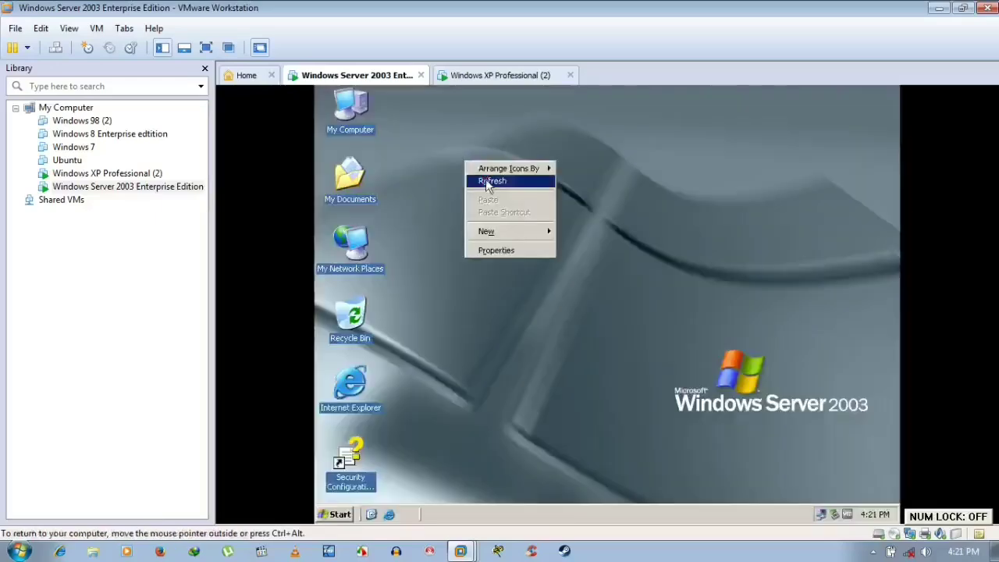
click(487, 182)
click(503, 77)
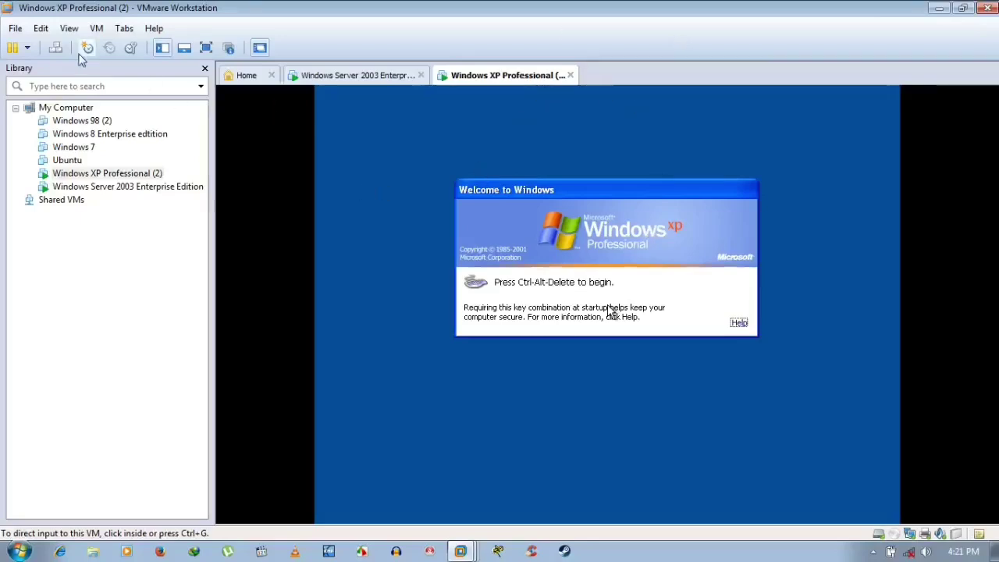
- Send Ctrl+Alt+Del and log on to the NICEGUY domain as Administrator with the account password
key(ctrl+alt+Insert)
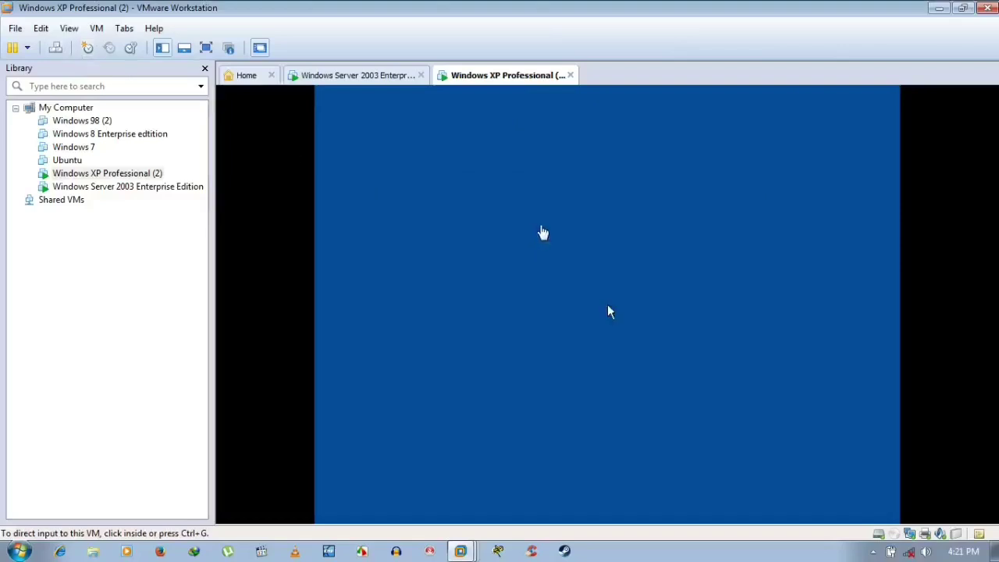
click(630, 295)
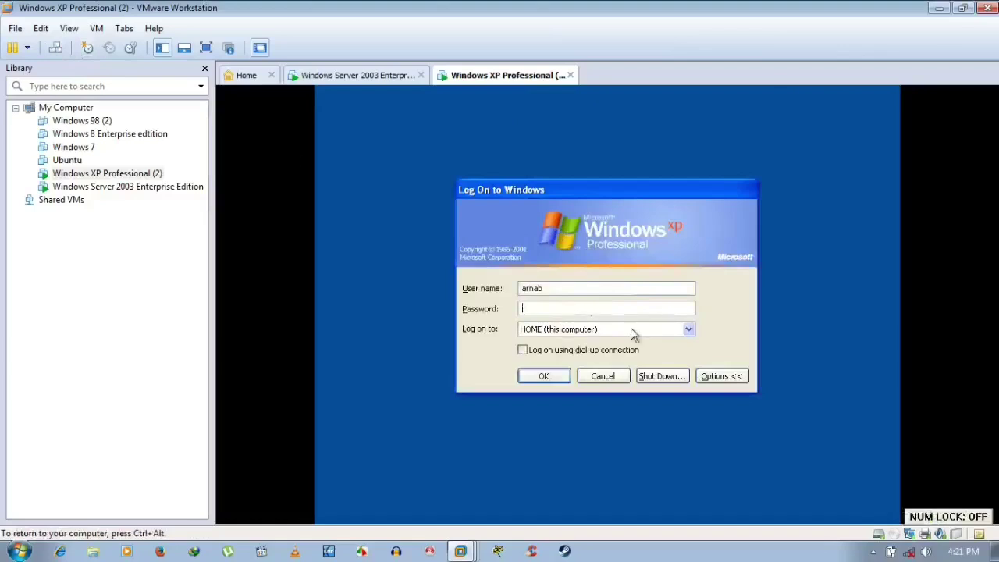
click(689, 328)
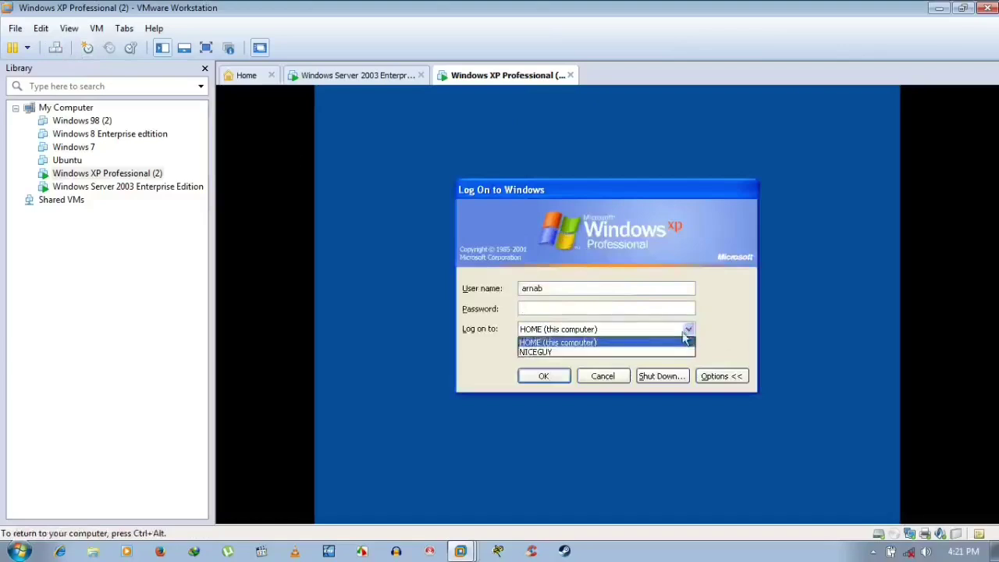
click(634, 352)
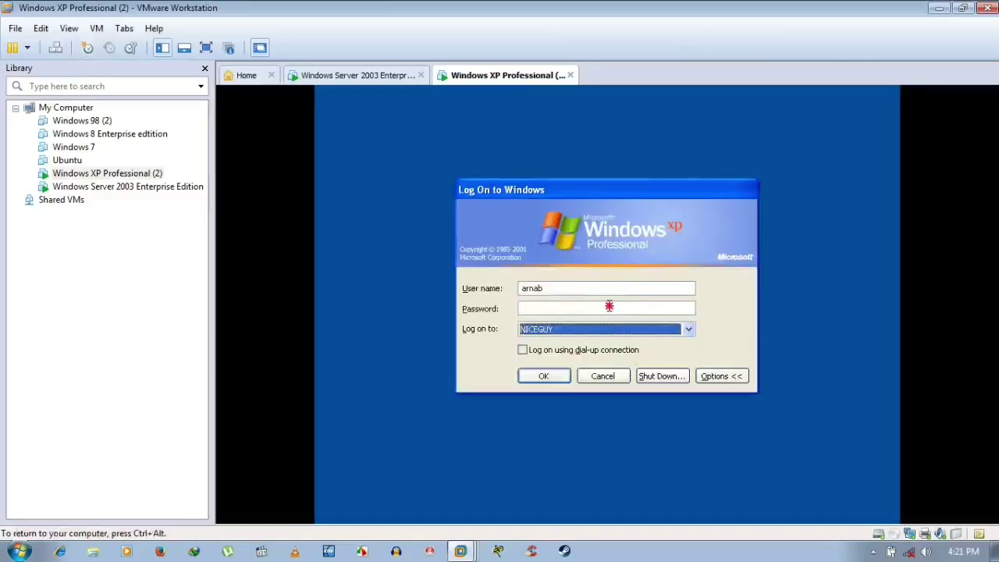
click(609, 306)
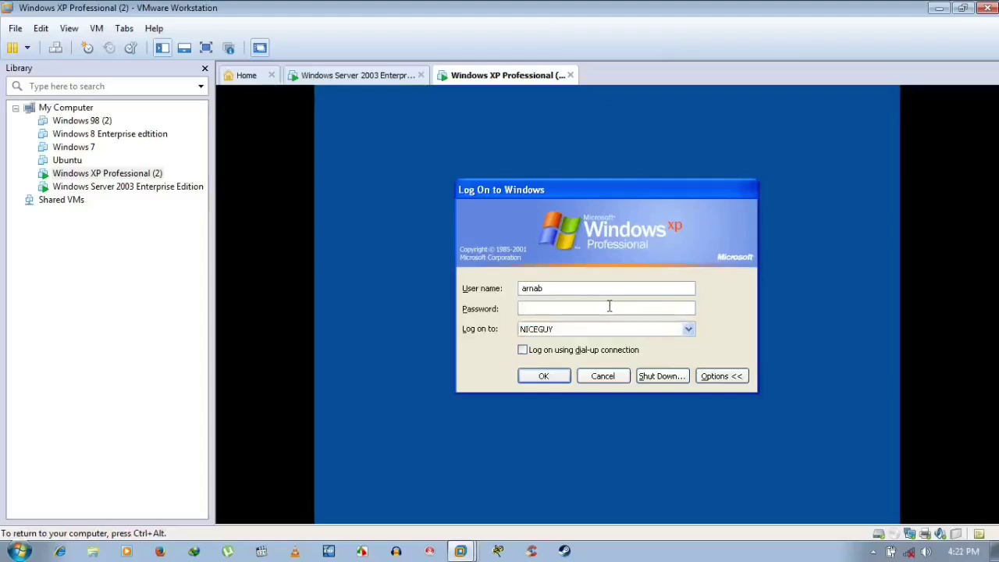
click(581, 288)
key(BackSpace)
key(BackSpace)
key(BackSpace)
key(BackSpace)
key(BackSpace)
text(Administra)
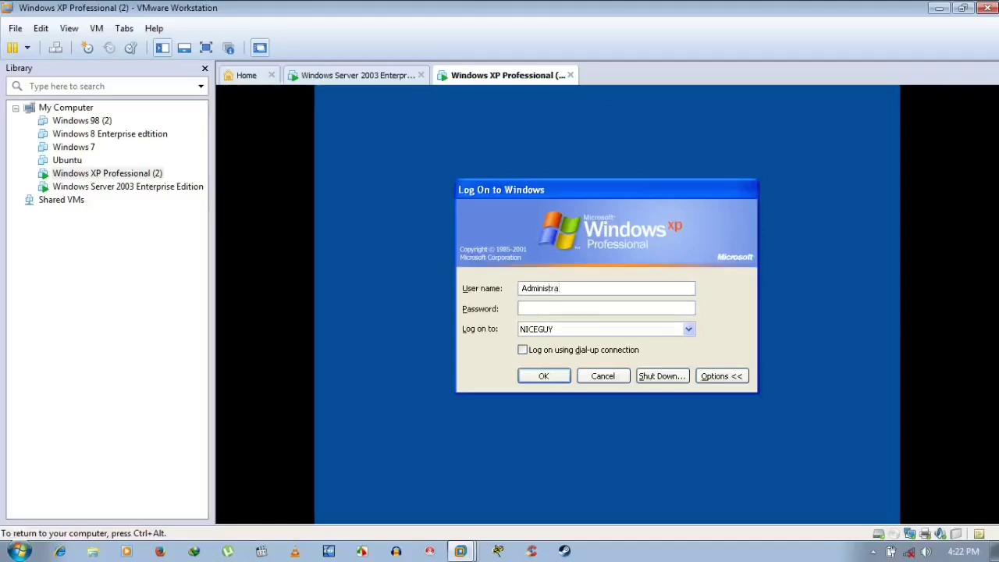
text(tor)
click(522, 308)
text(********)
key(Return)
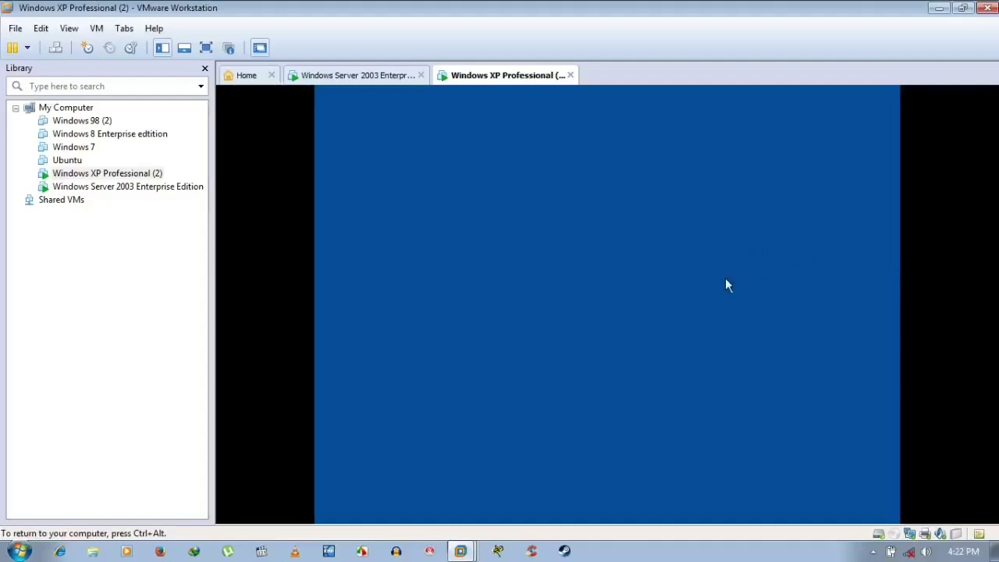
- Switch to the Windows Server 2003 machine and refresh its desktop repeatedly from the context menu
click(376, 79)
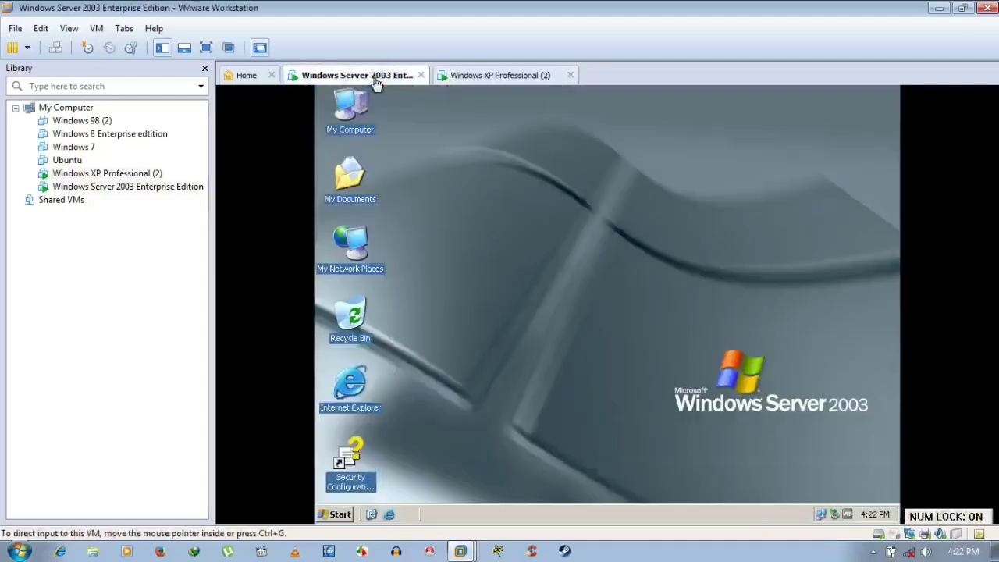
right_click(510, 167)
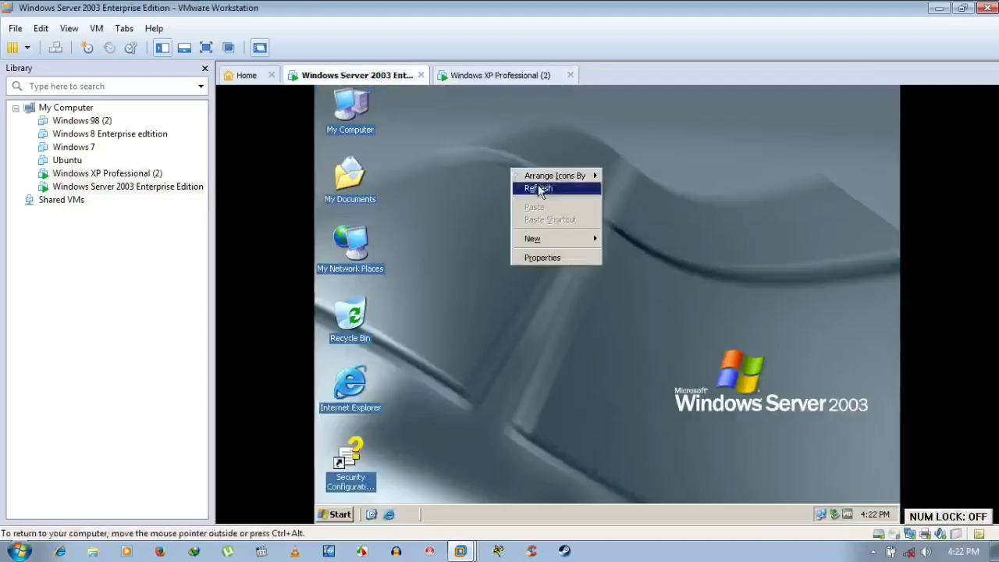
click(539, 184)
right_click(597, 219)
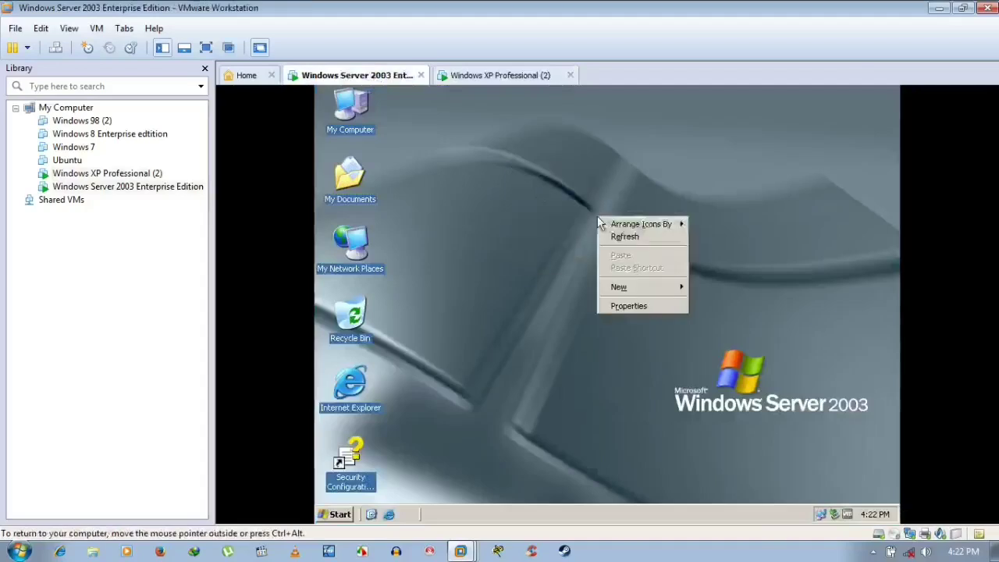
mouse_move(617, 226)
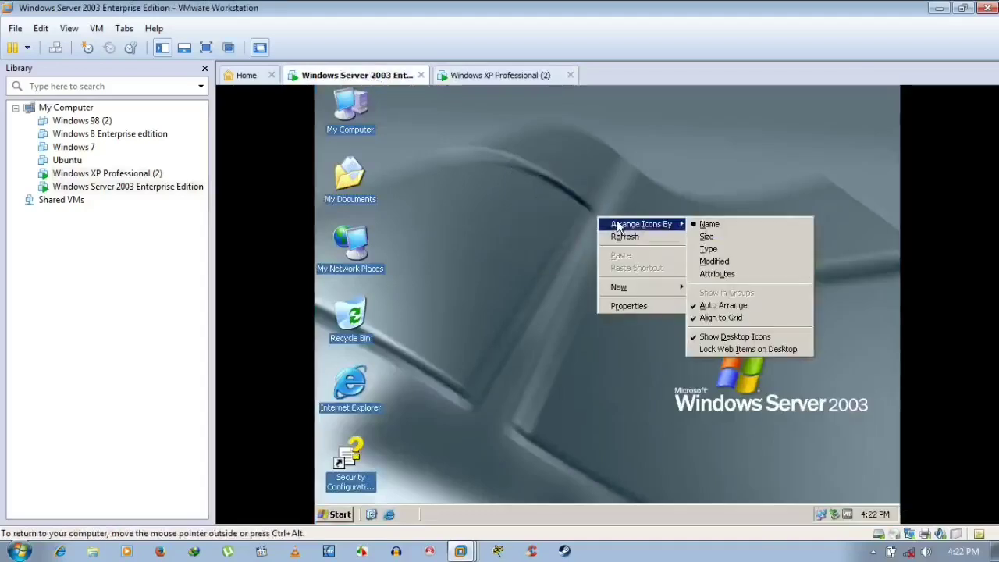
click(619, 236)
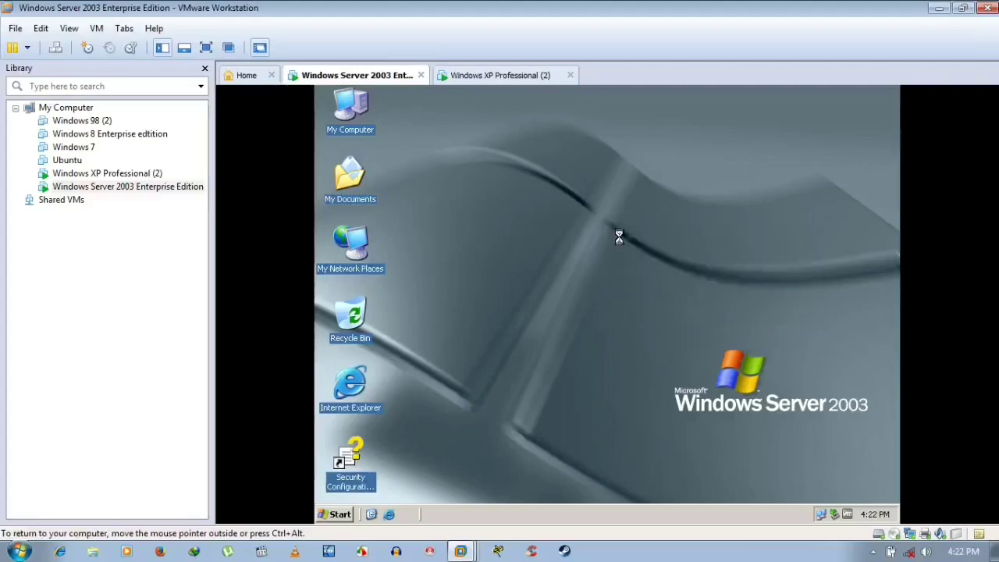
right_click(540, 292)
click(559, 311)
right_click(563, 316)
click(581, 334)
right_click(558, 295)
click(584, 314)
right_click(520, 242)
click(535, 266)
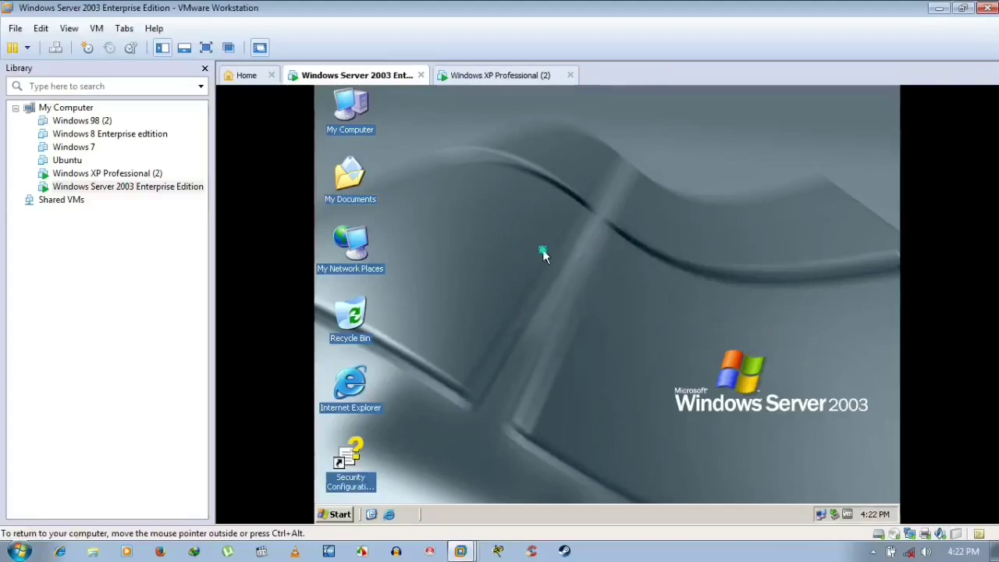
right_click(542, 248)
click(566, 270)
right_click(567, 271)
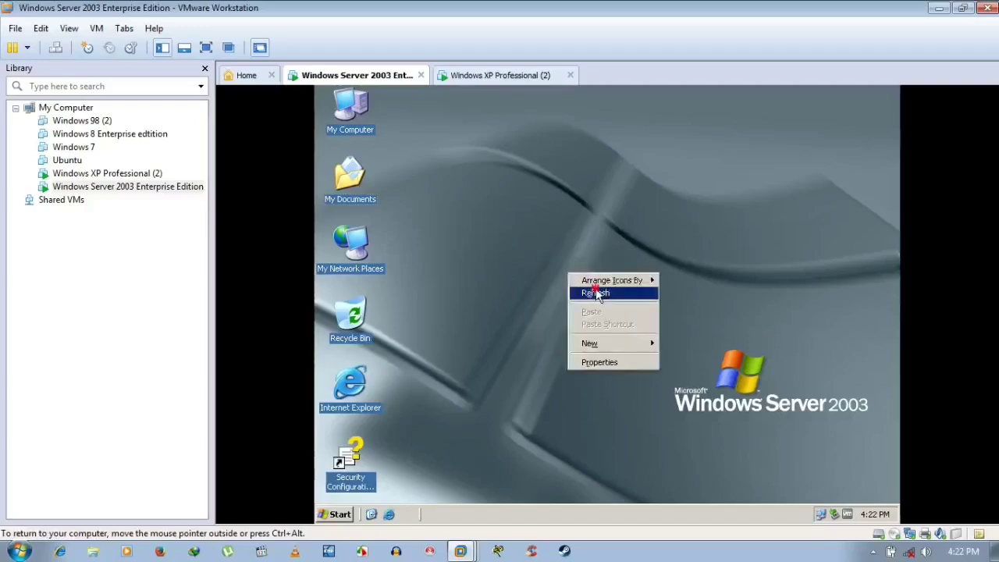
click(593, 293)
right_click(551, 241)
click(566, 266)
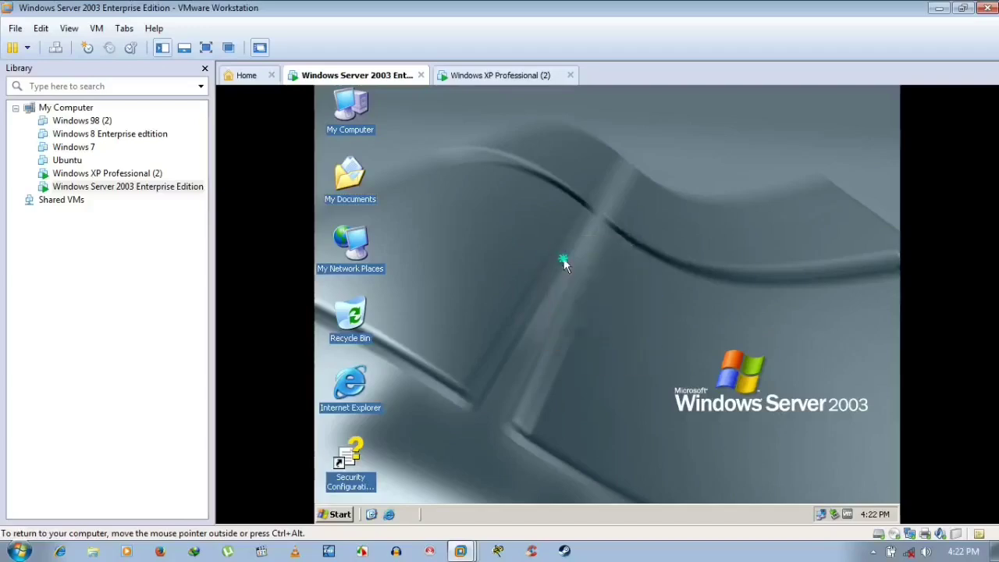
right_click(564, 259)
click(573, 281)
right_click(522, 252)
- Open the Server 2003 Display Properties, reposition the window, and go to the Desktop page
mouse_move(573, 325)
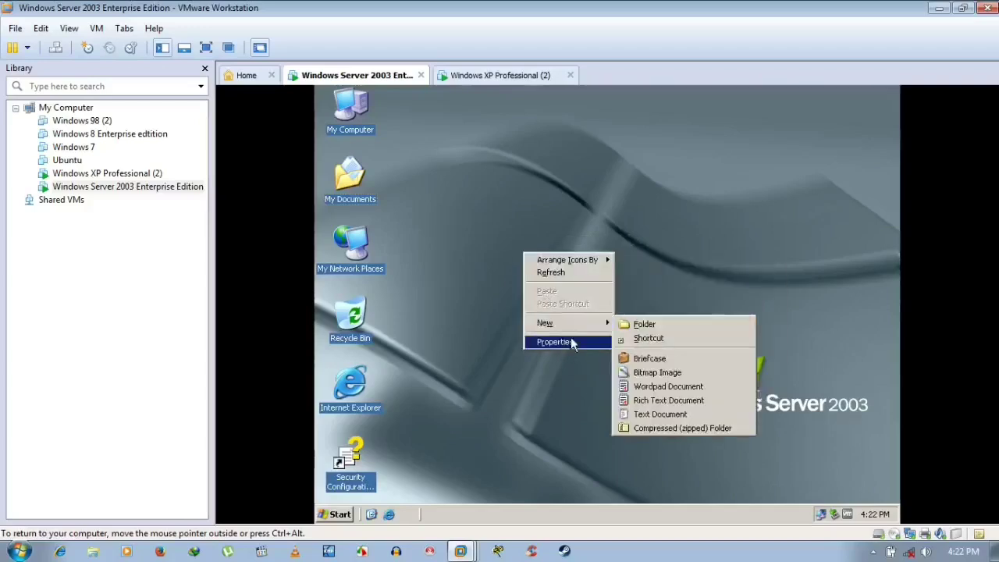
click(571, 341)
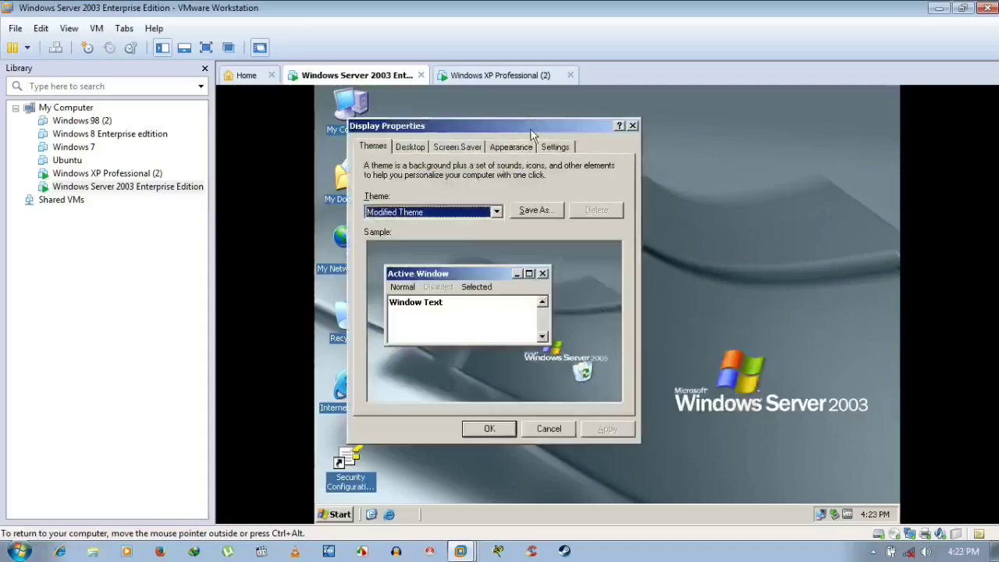
drag(531, 135, 640, 180)
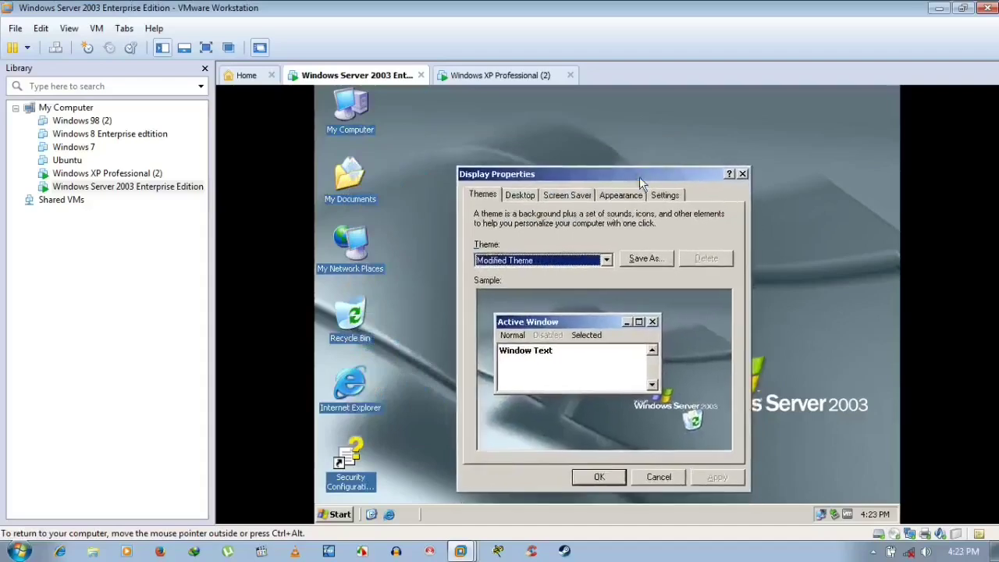
click(527, 200)
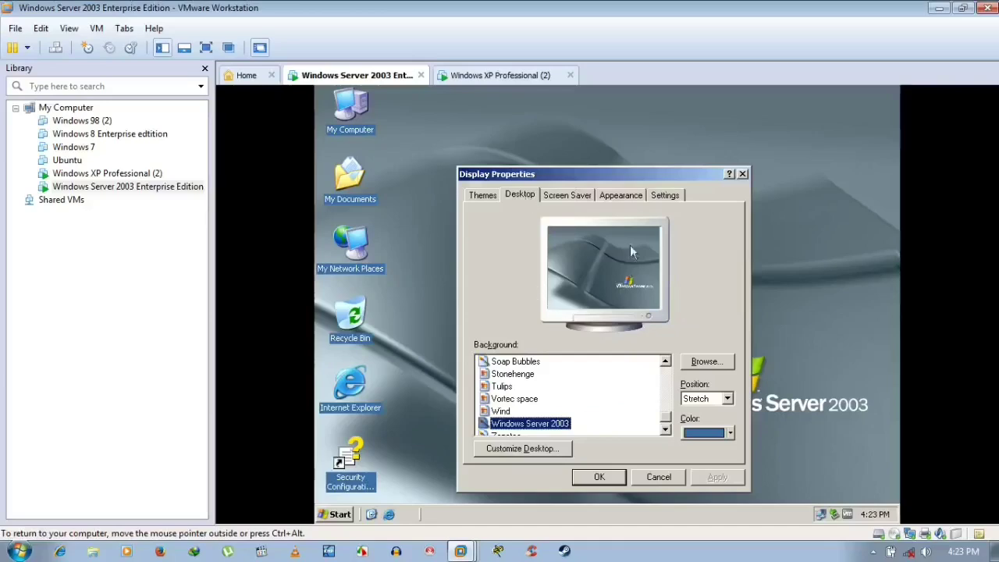
- Review the Desktop Items dialog's General and Web tabs, then close it with OK
click(504, 450)
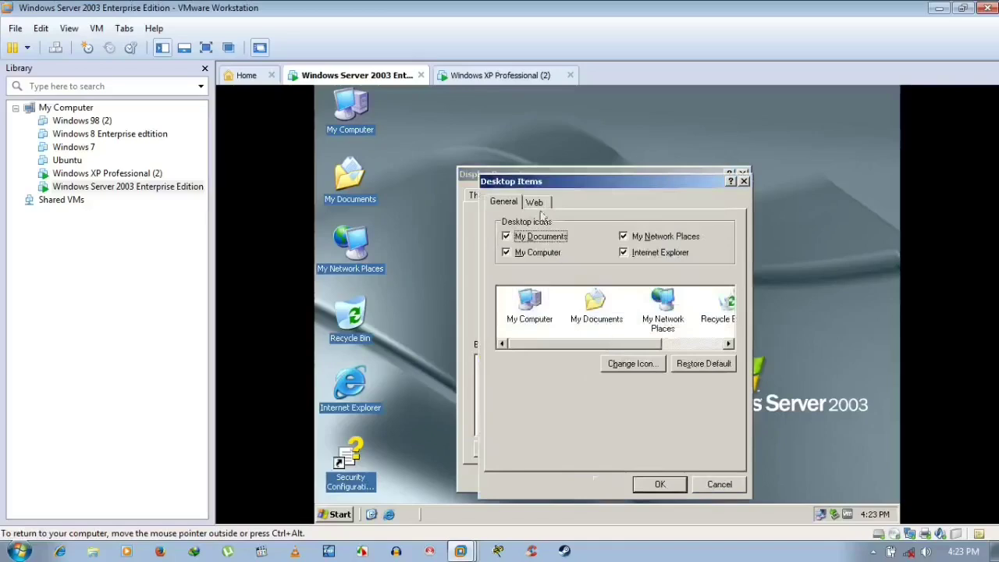
click(538, 202)
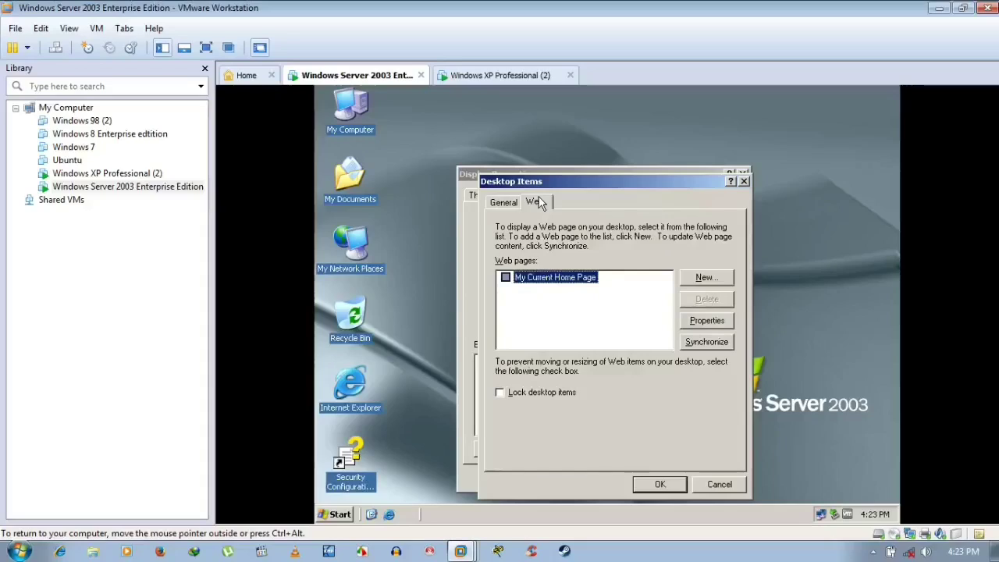
click(502, 203)
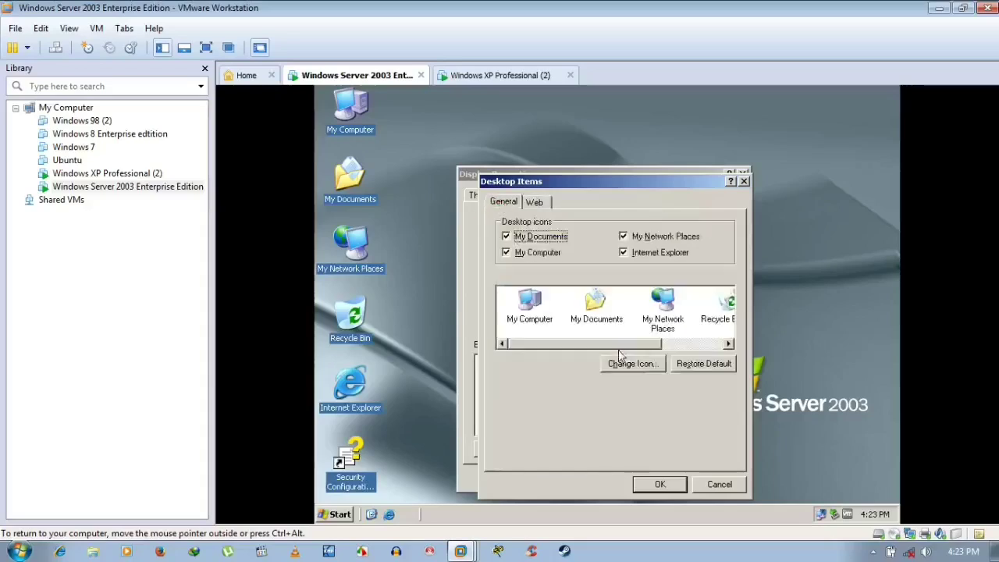
click(656, 483)
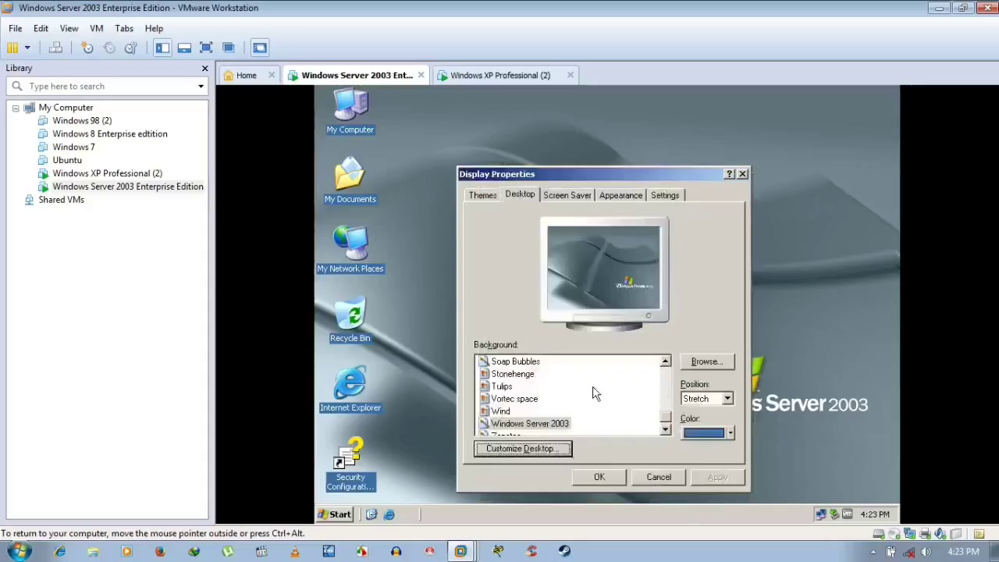
- Browse Screen Saver and Appearance, keep Fade as the menu transition effect, then view Settings
click(567, 195)
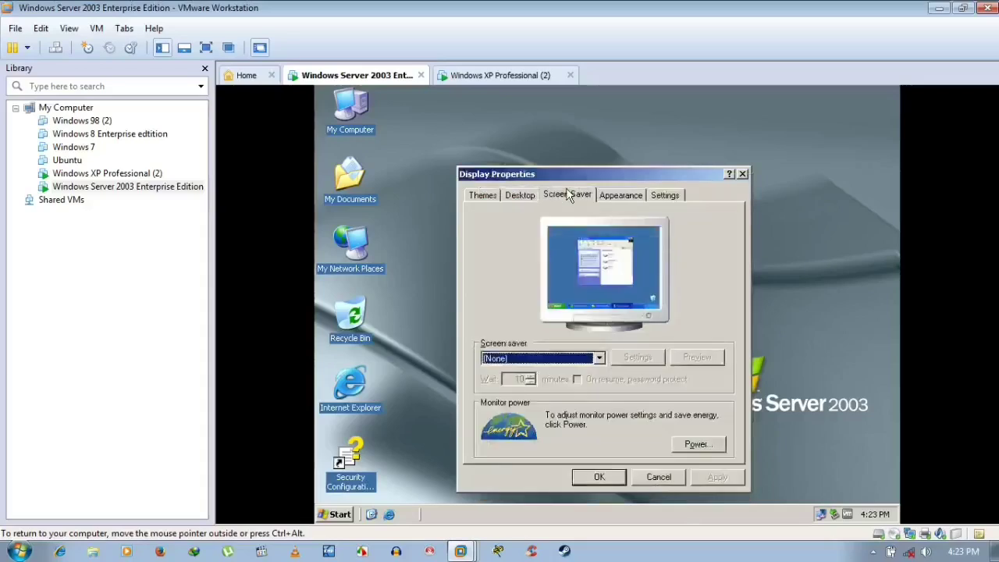
click(629, 194)
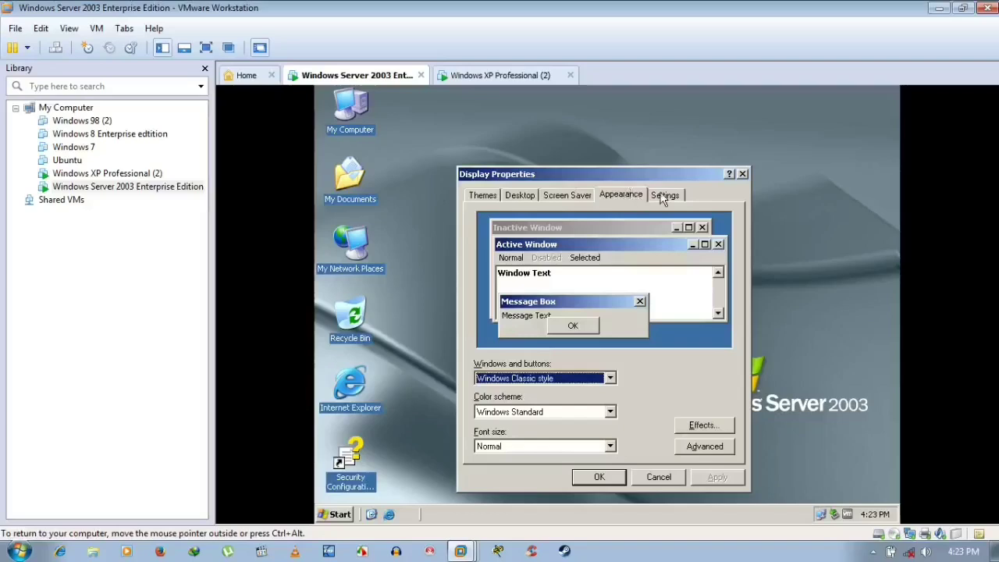
click(707, 427)
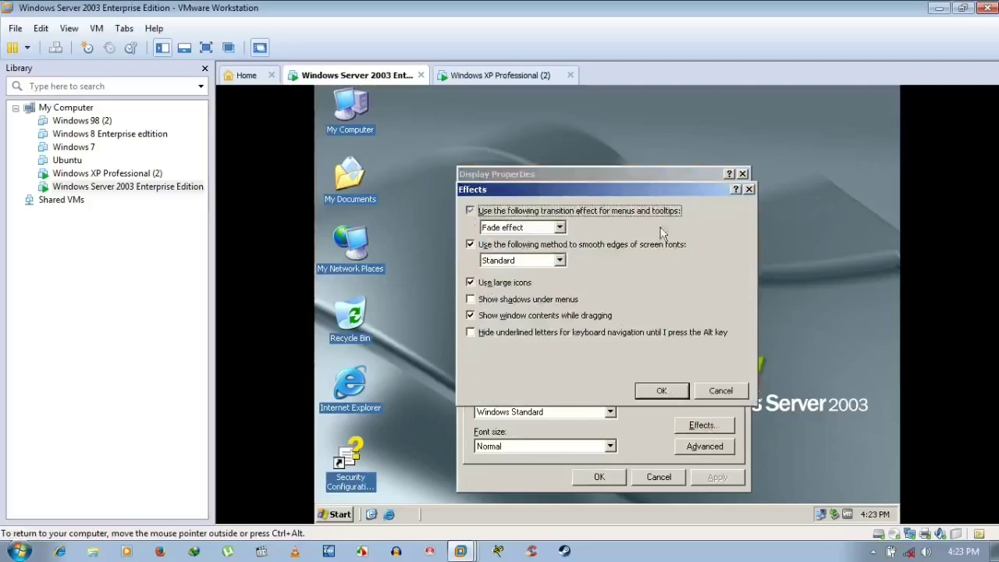
click(562, 228)
click(560, 227)
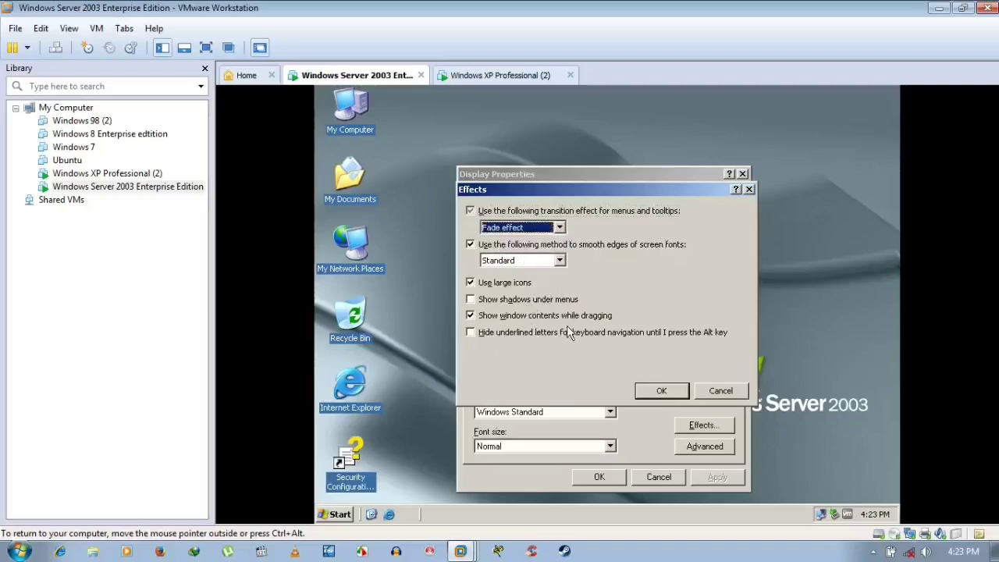
click(657, 393)
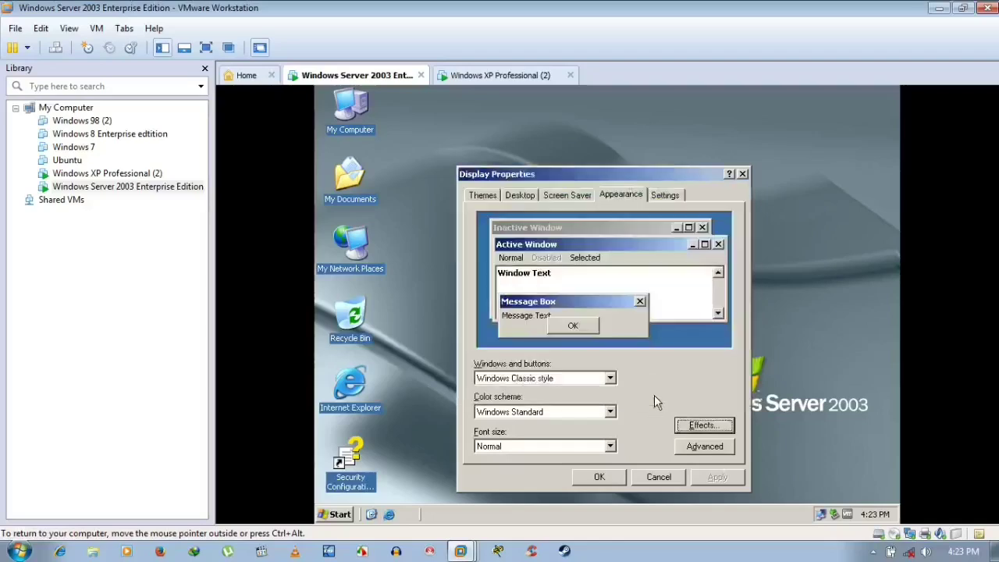
click(656, 195)
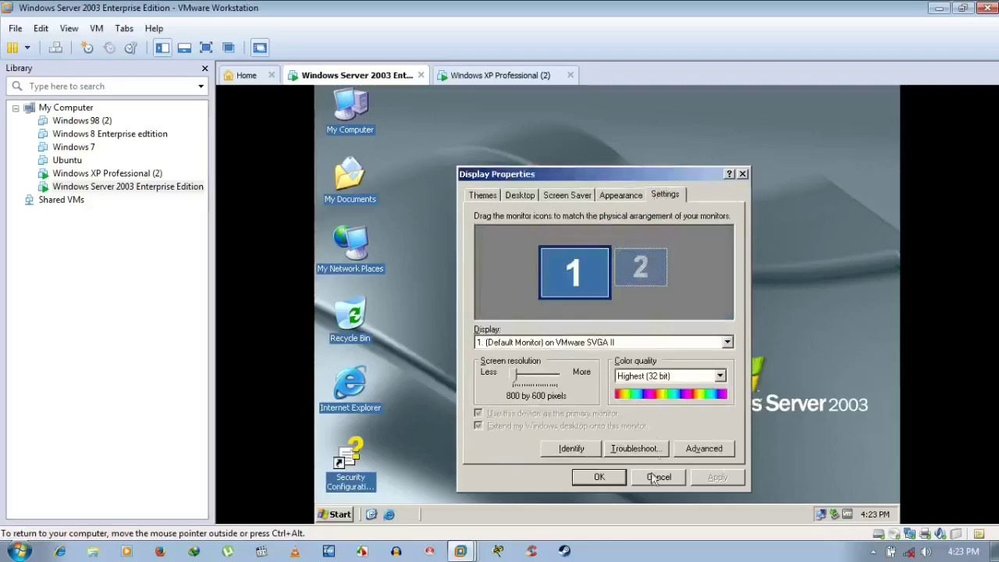
- In the advanced display settings, review the adapter information, valid display modes and Troubleshoot page
click(697, 447)
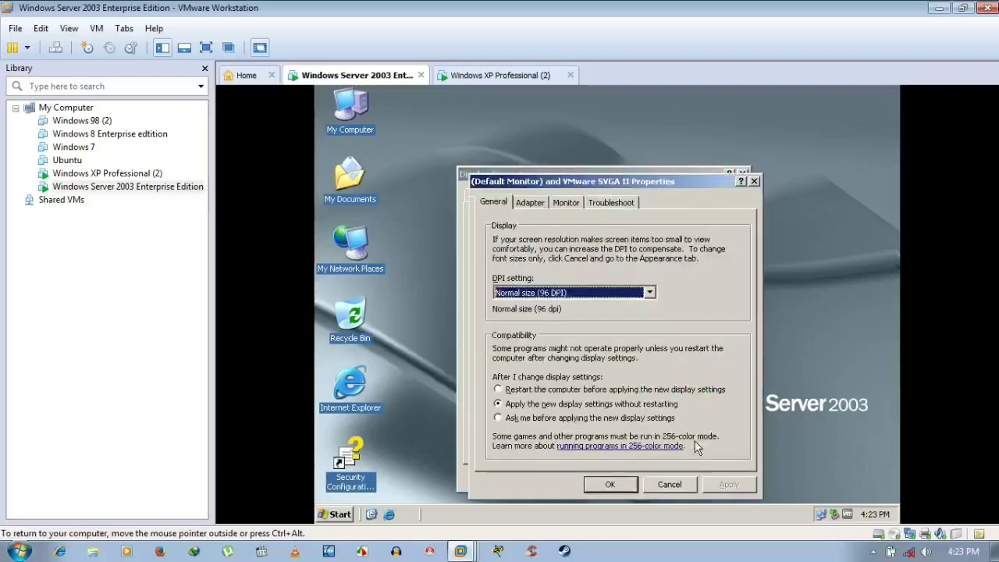
click(538, 202)
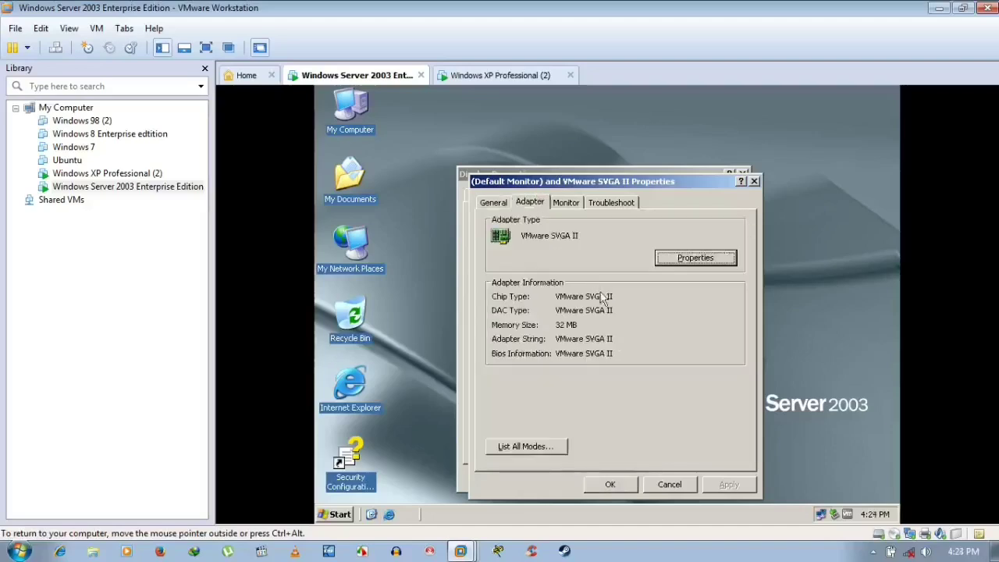
click(556, 450)
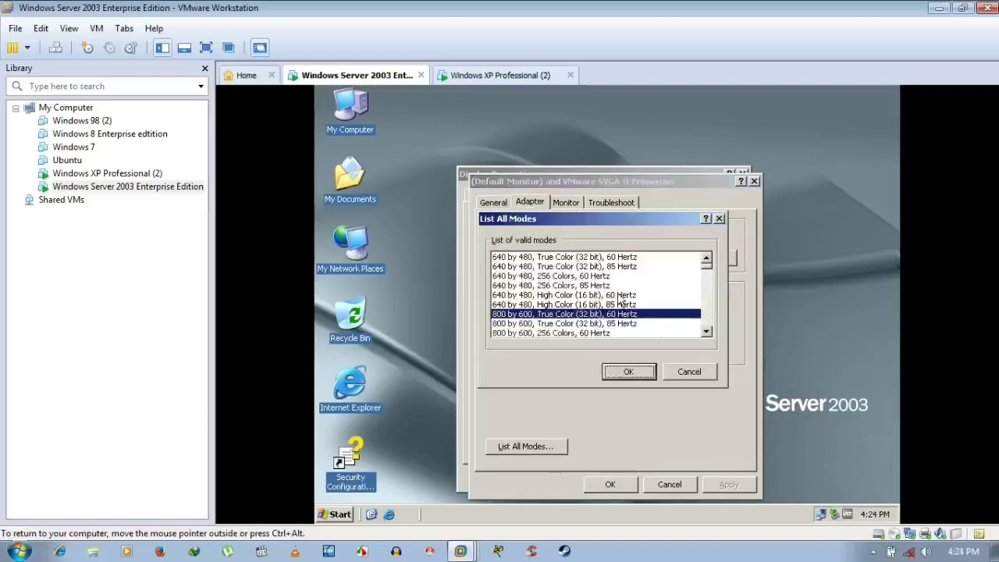
click(689, 371)
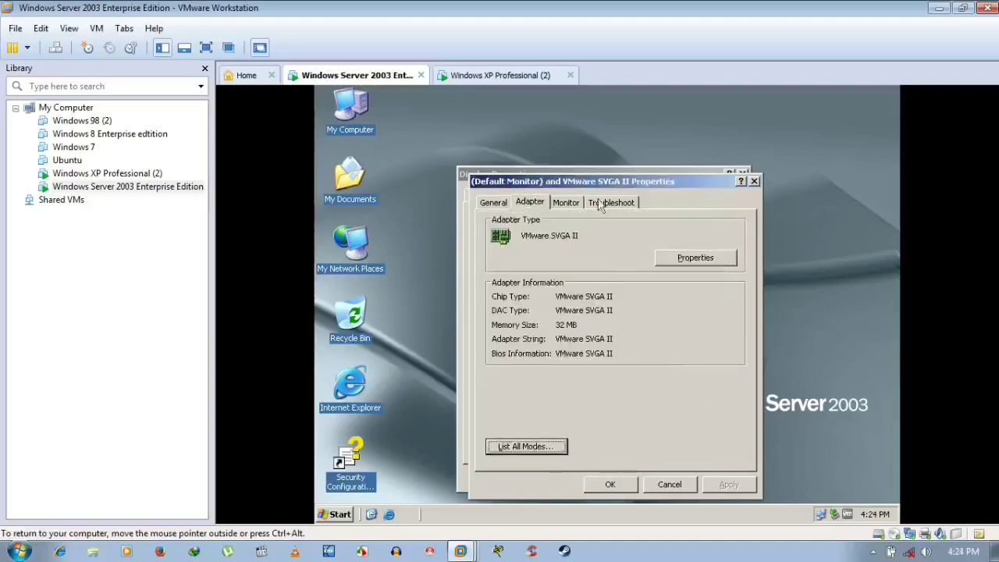
click(599, 202)
click(541, 202)
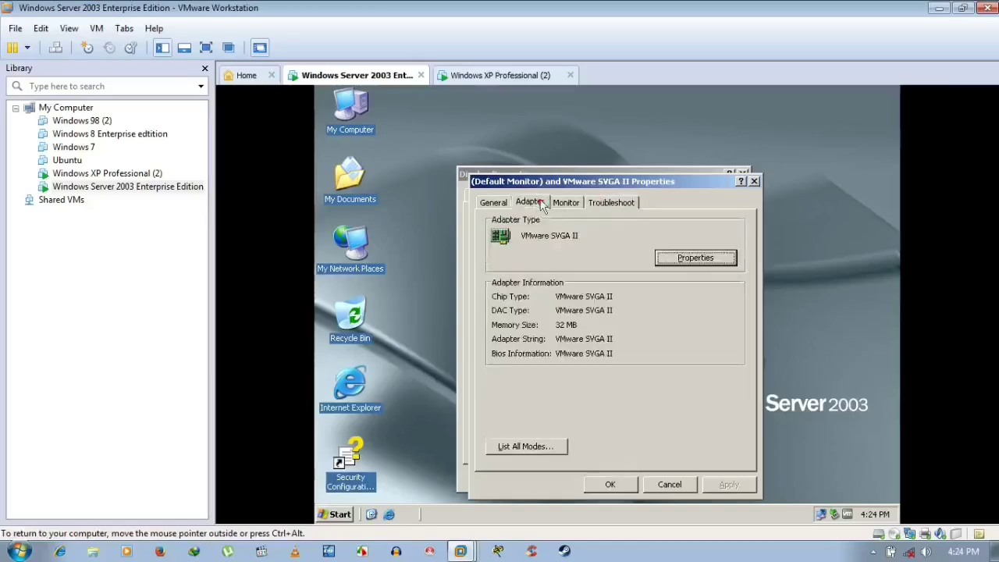
- Keep the monitor refresh rate at 60 Hertz and close the advanced monitor properties
click(573, 204)
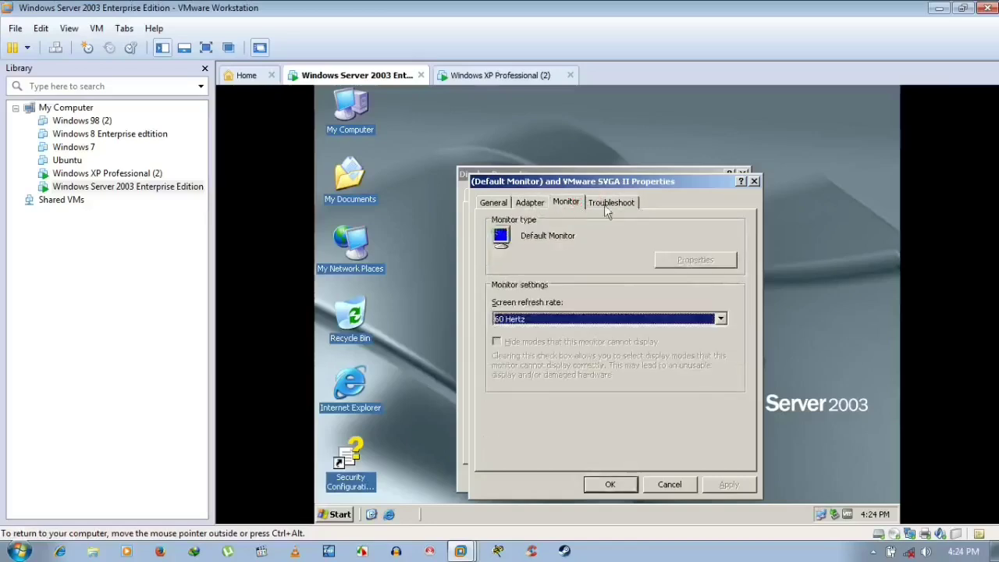
click(617, 317)
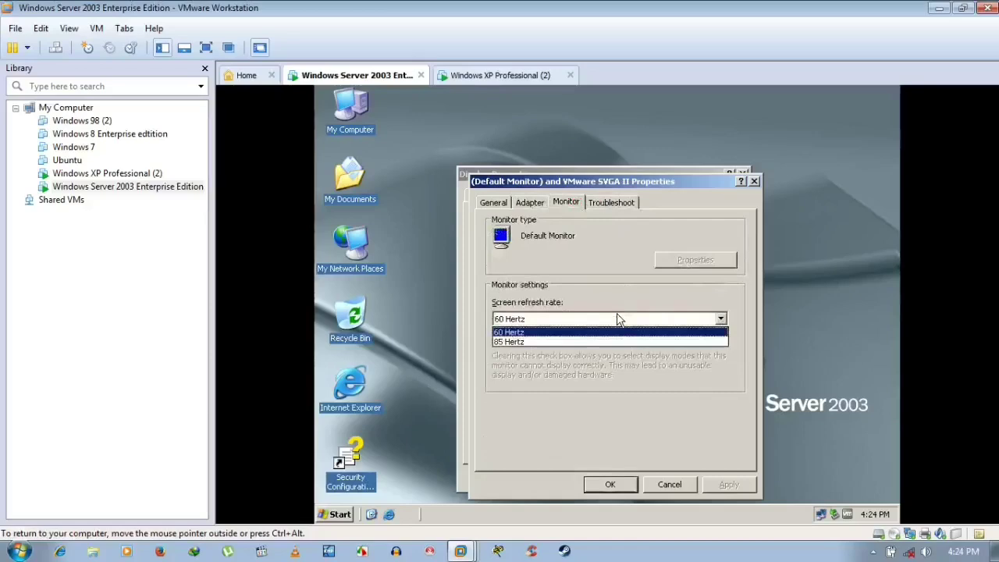
click(617, 319)
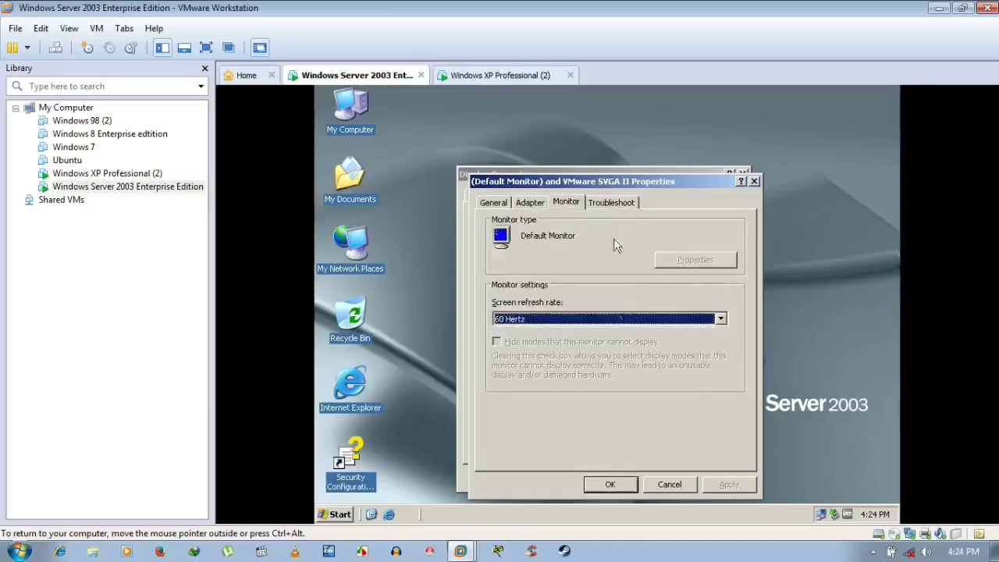
click(621, 205)
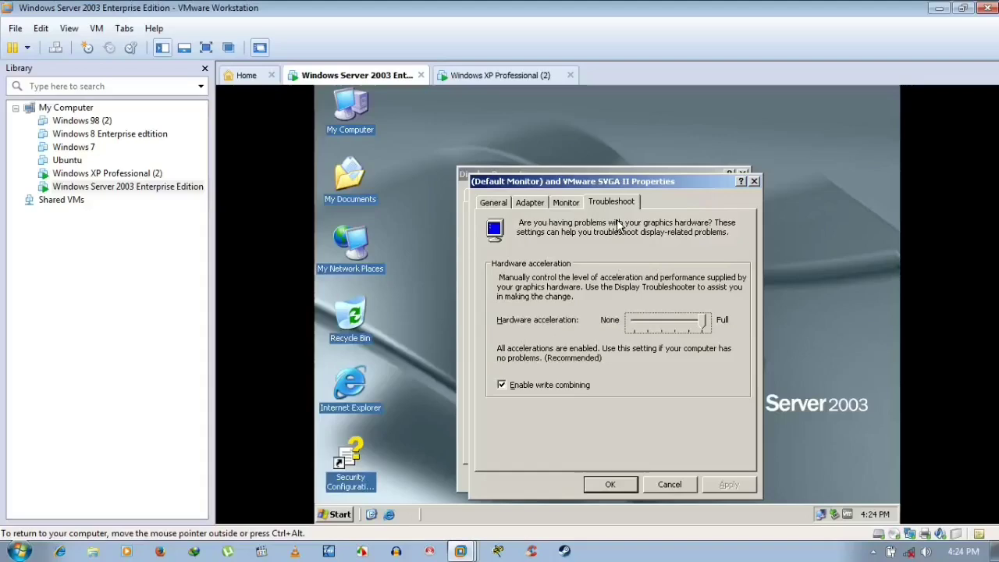
click(605, 487)
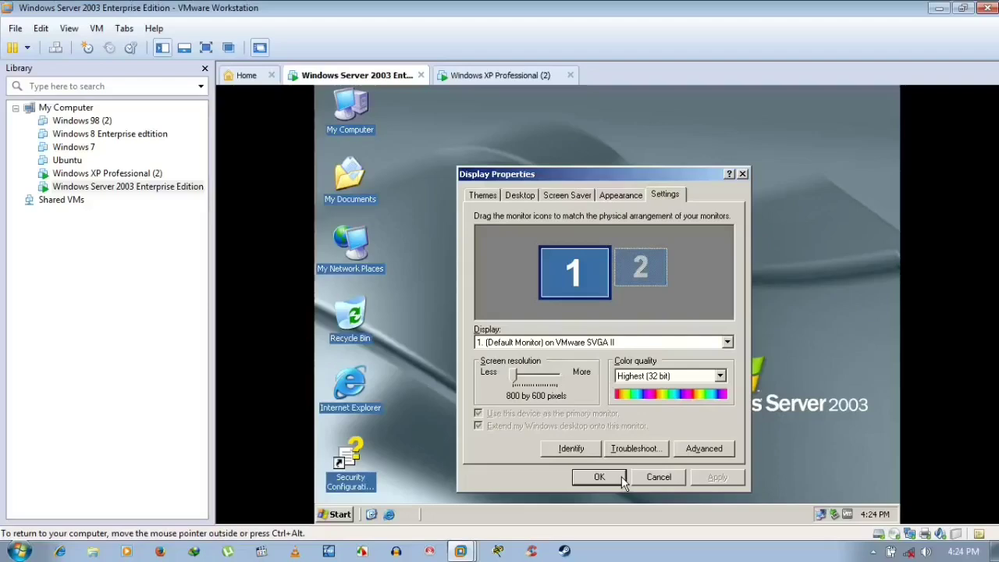
- Dismiss the help popup and close Display Properties with OK
right_click(622, 479)
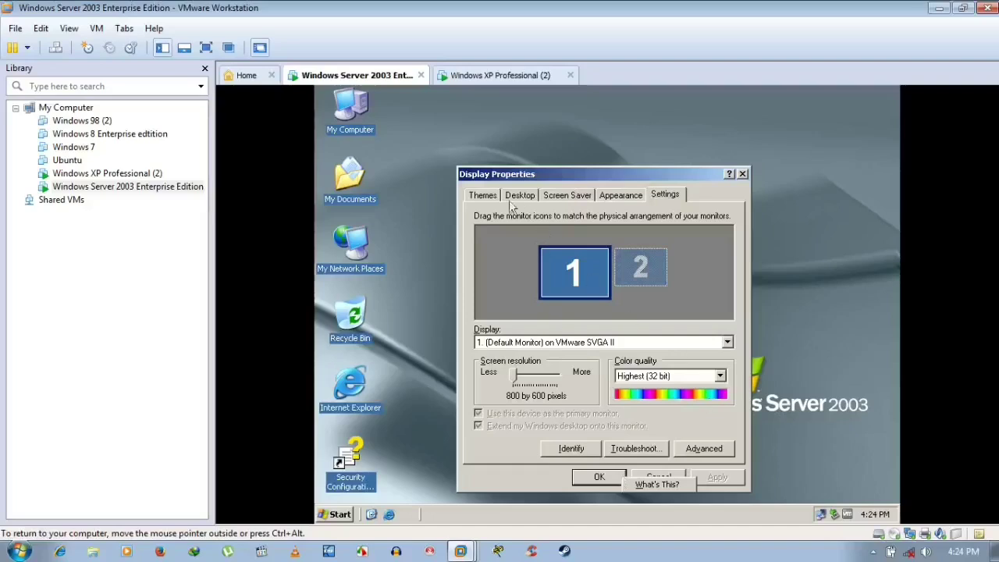
click(485, 196)
click(613, 478)
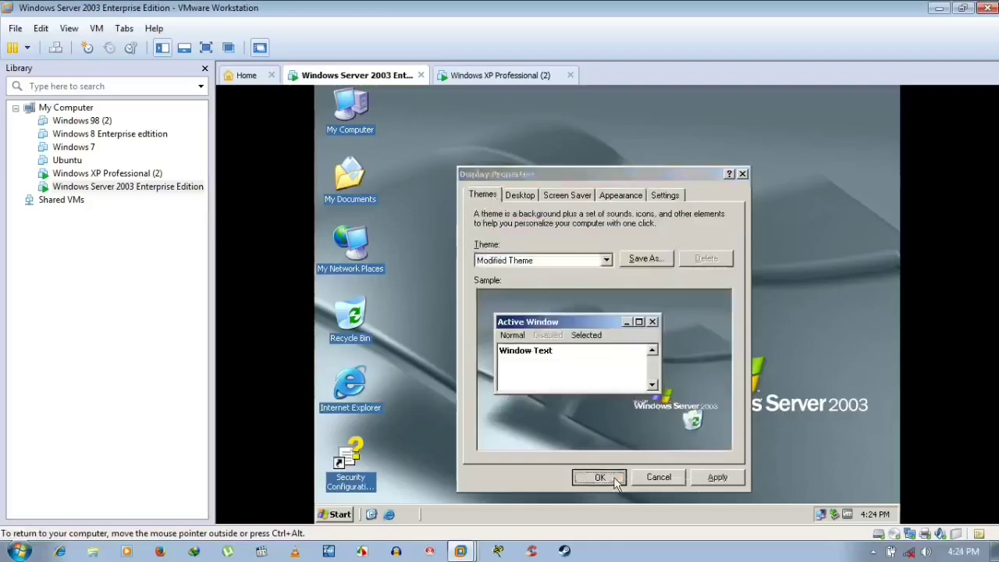
right_click(527, 203)
- Refresh the server desktop, check niceguy.com on the Computer Name tab, cancel, and switch to Windows XP Professional (2)
click(541, 215)
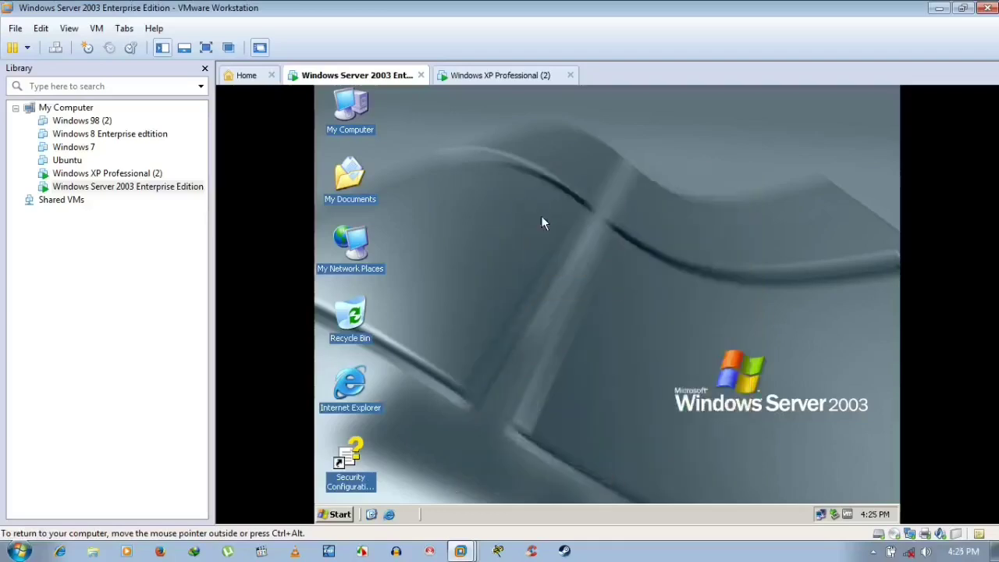
right_click(355, 117)
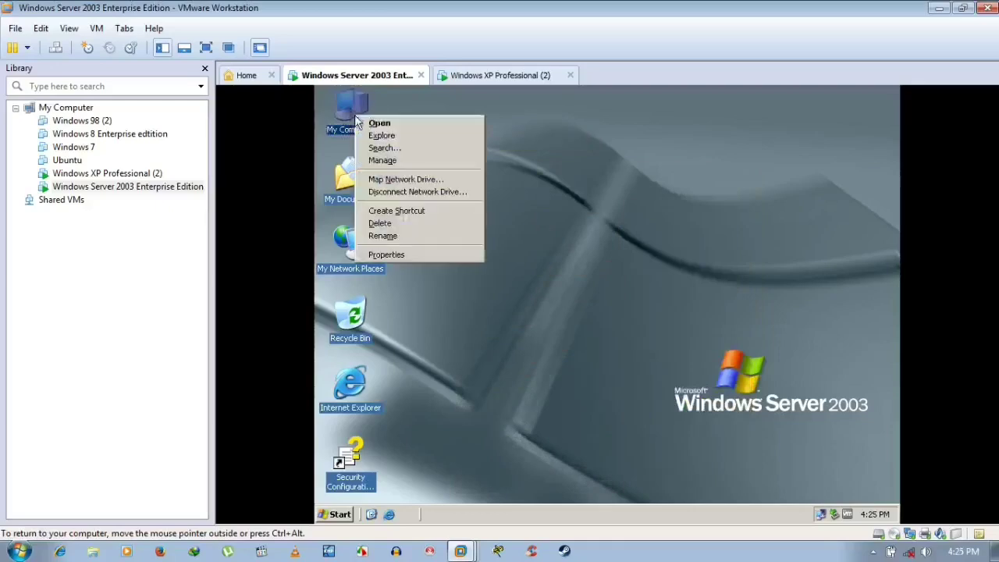
click(412, 254)
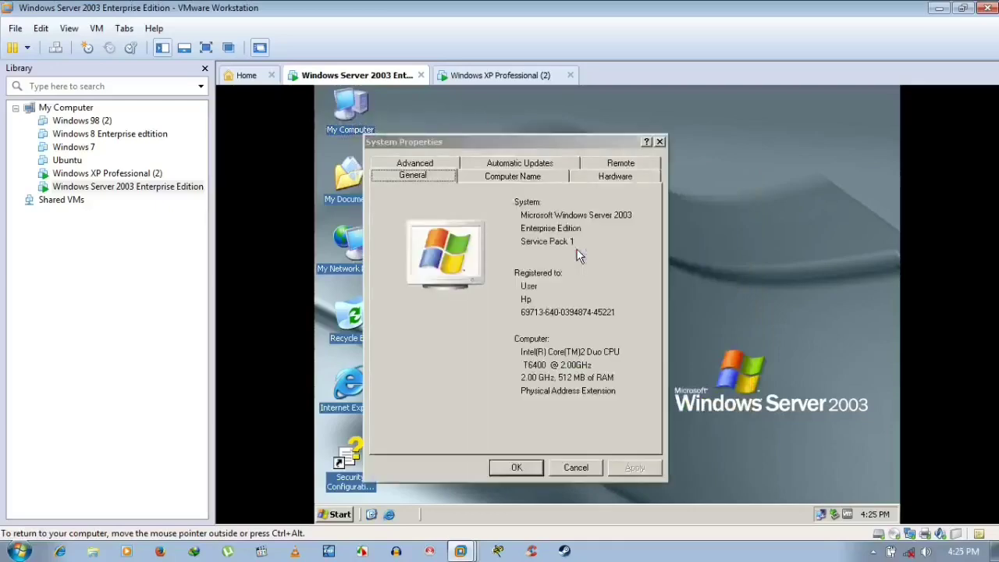
click(537, 176)
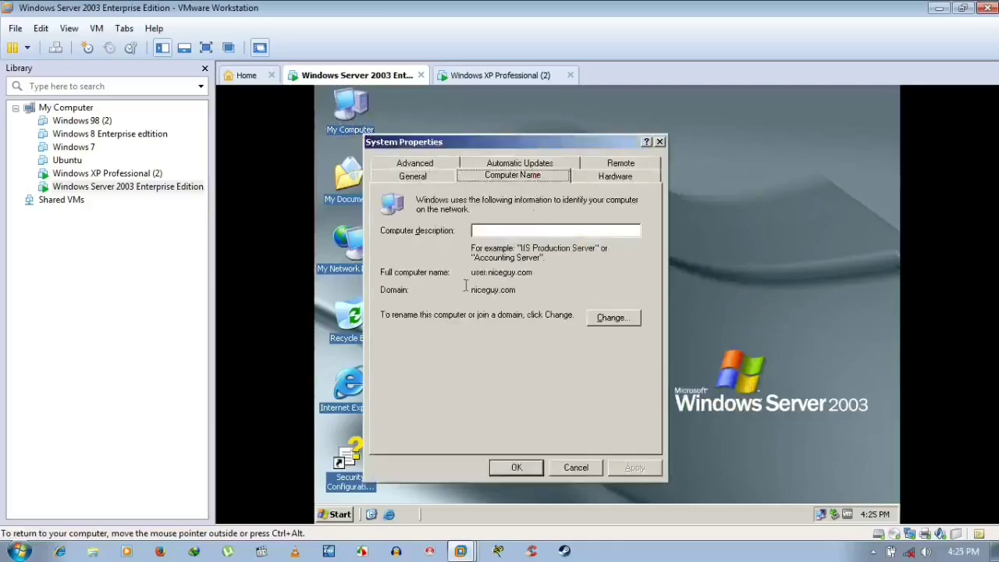
click(562, 465)
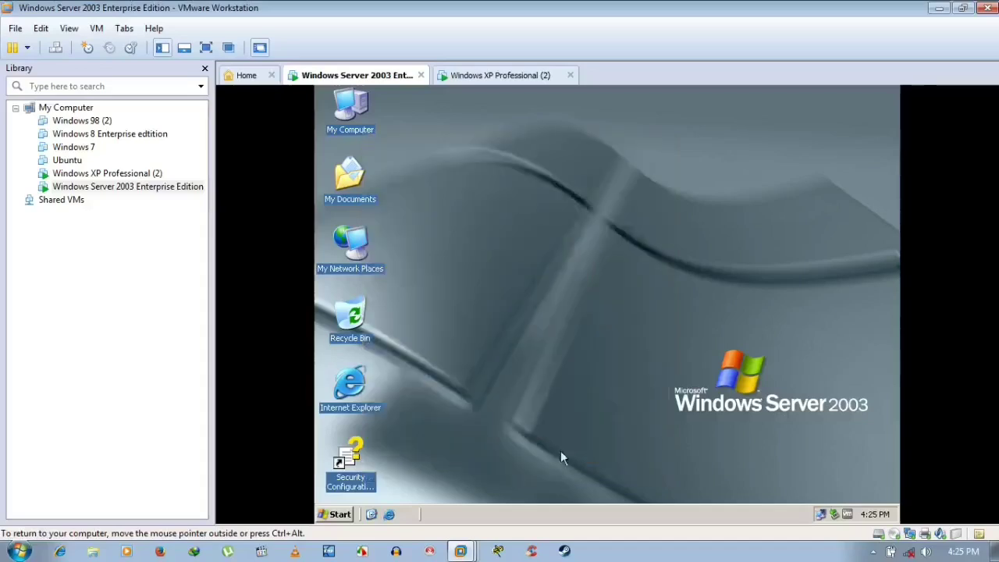
click(484, 75)
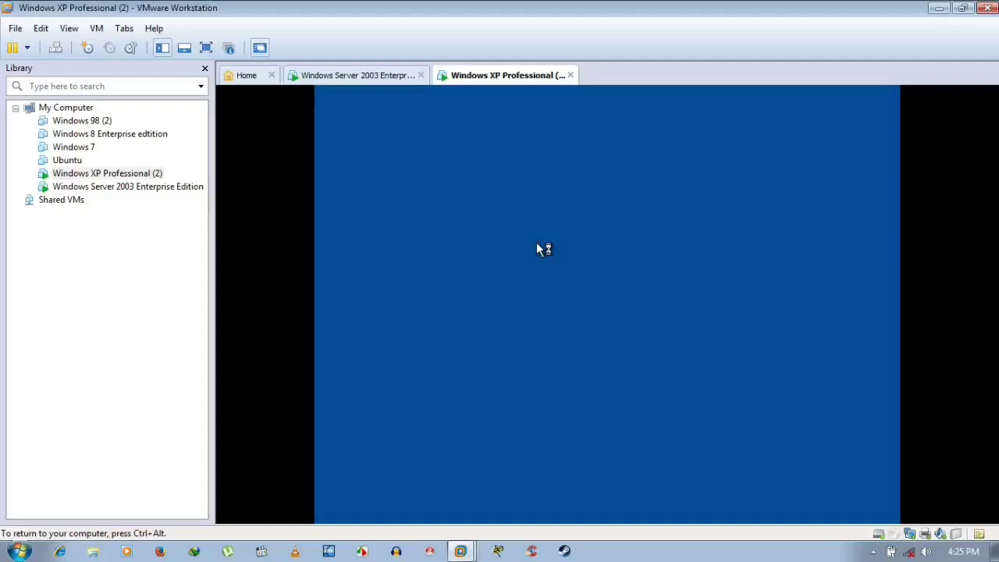
- Toggle between the two VM tabs and capture input on the XP machine while its domain session loads
click(380, 76)
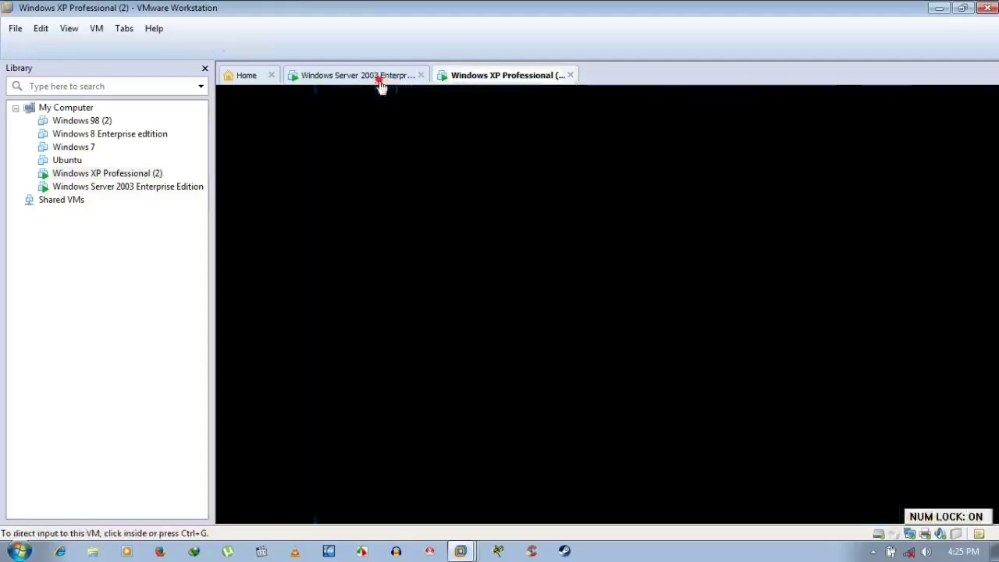
click(505, 75)
click(519, 137)
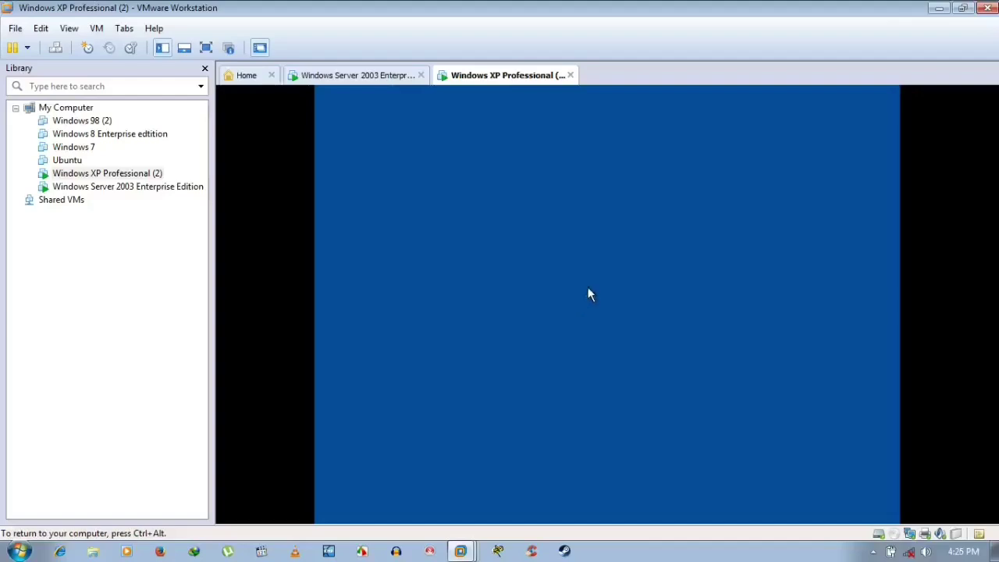
key(ctrl+alt)
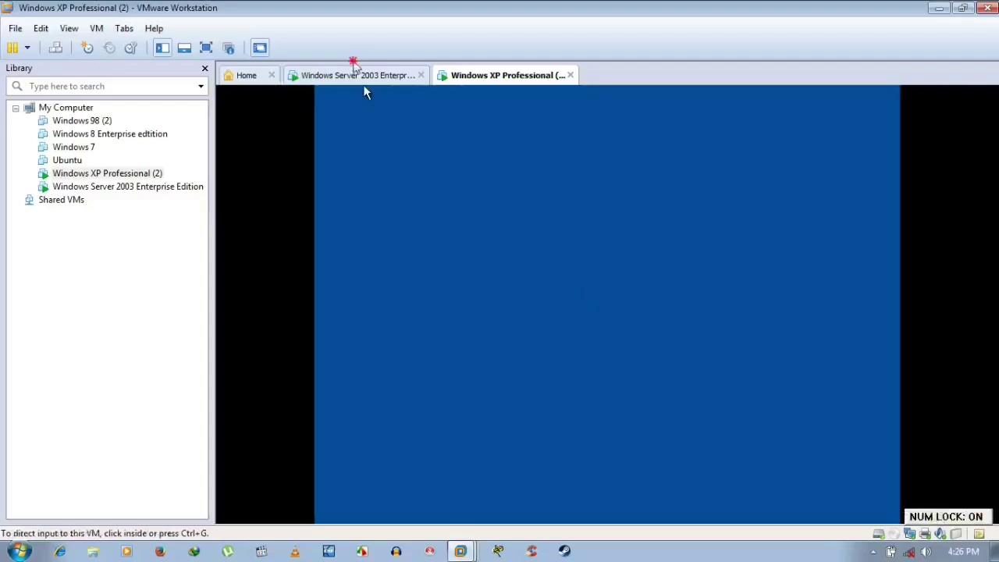
click(398, 76)
click(495, 73)
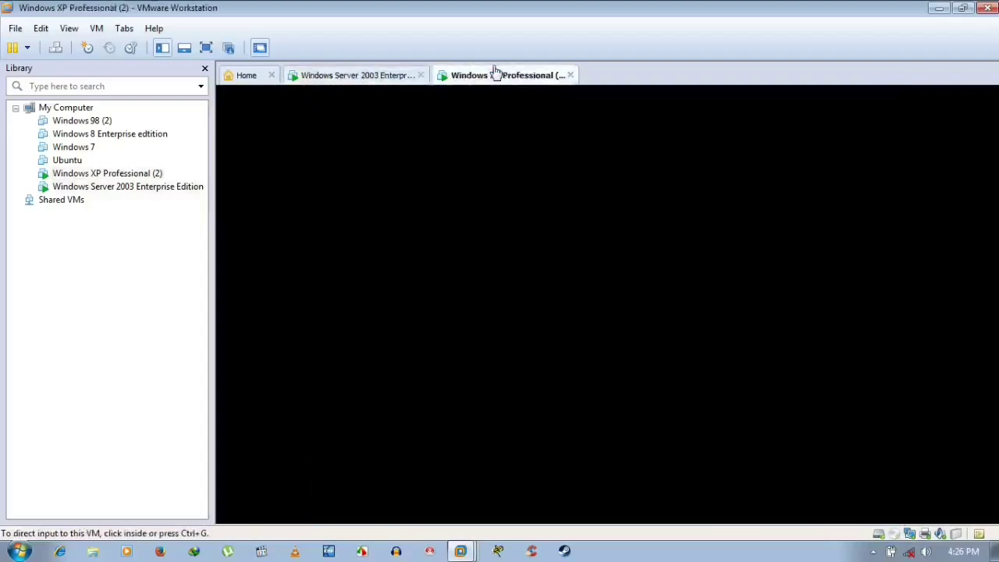
click(481, 156)
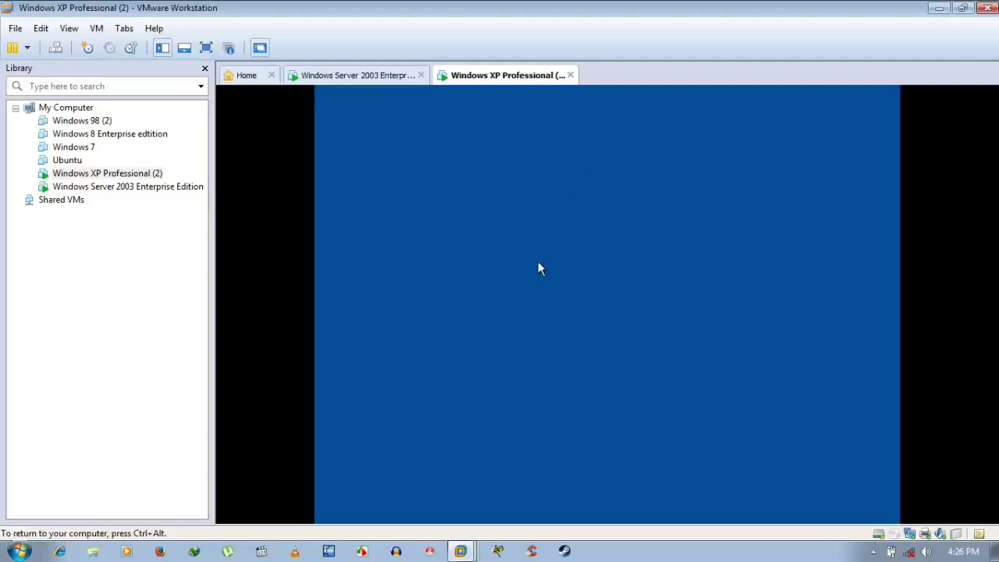
click(373, 78)
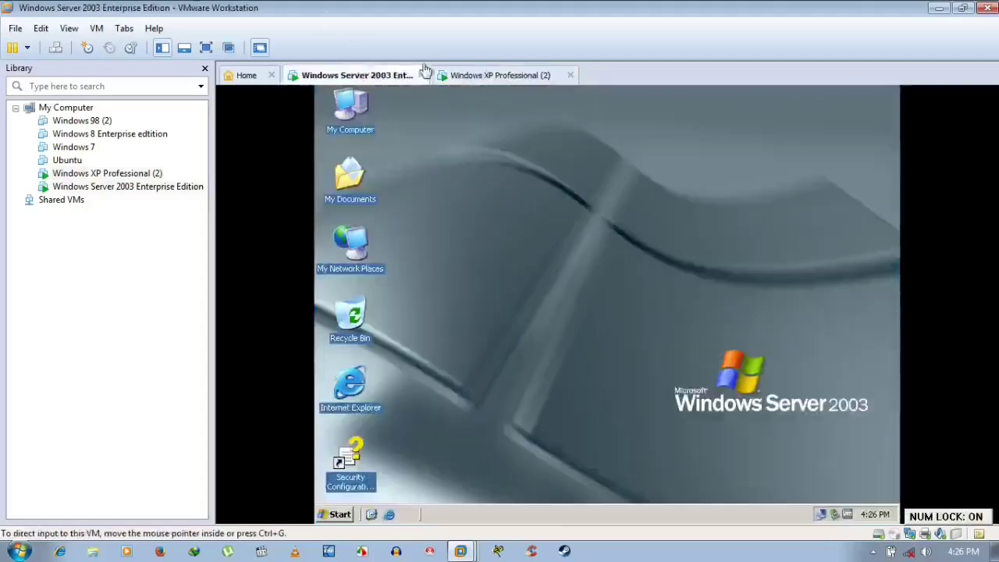
click(492, 75)
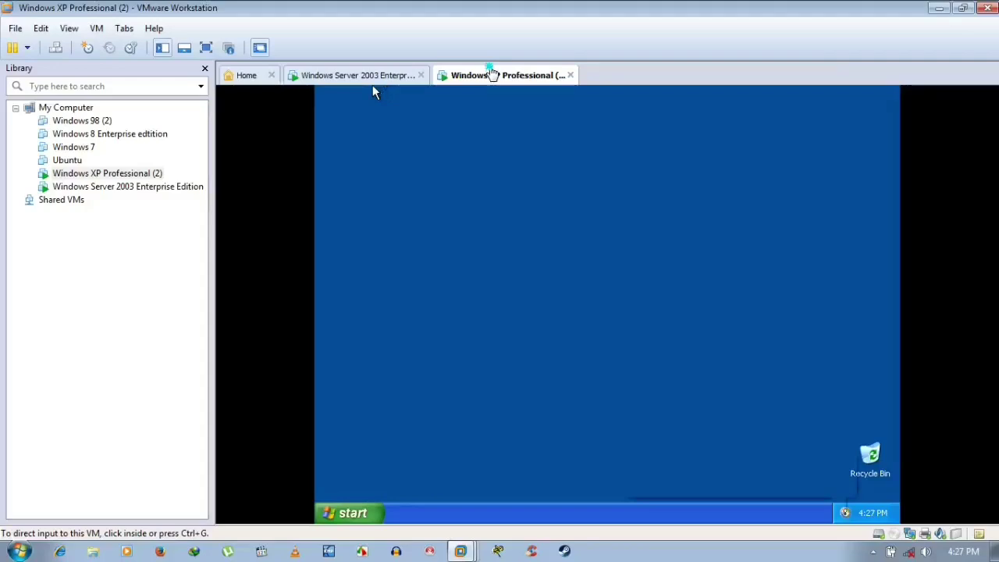
right_click(491, 72)
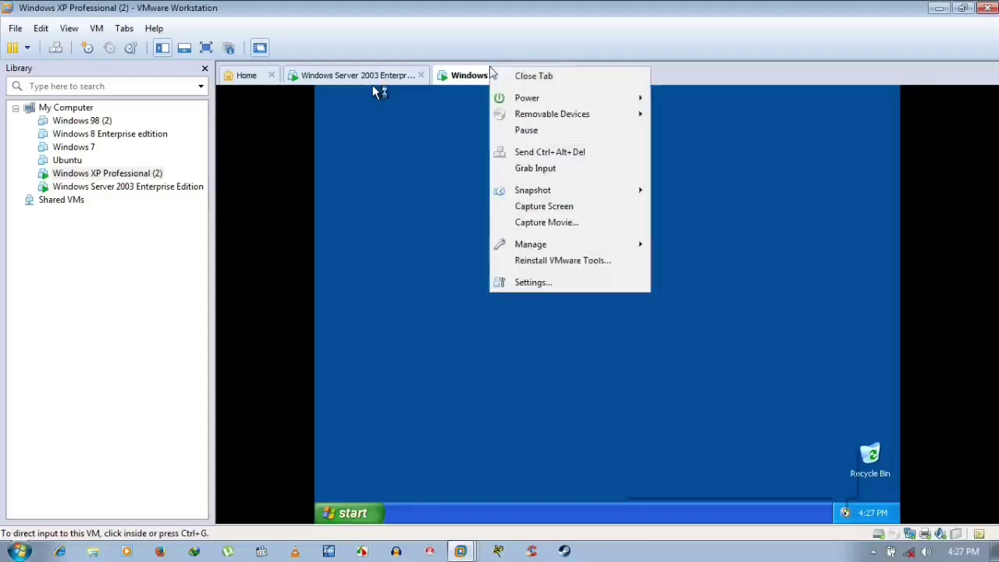
click(740, 154)
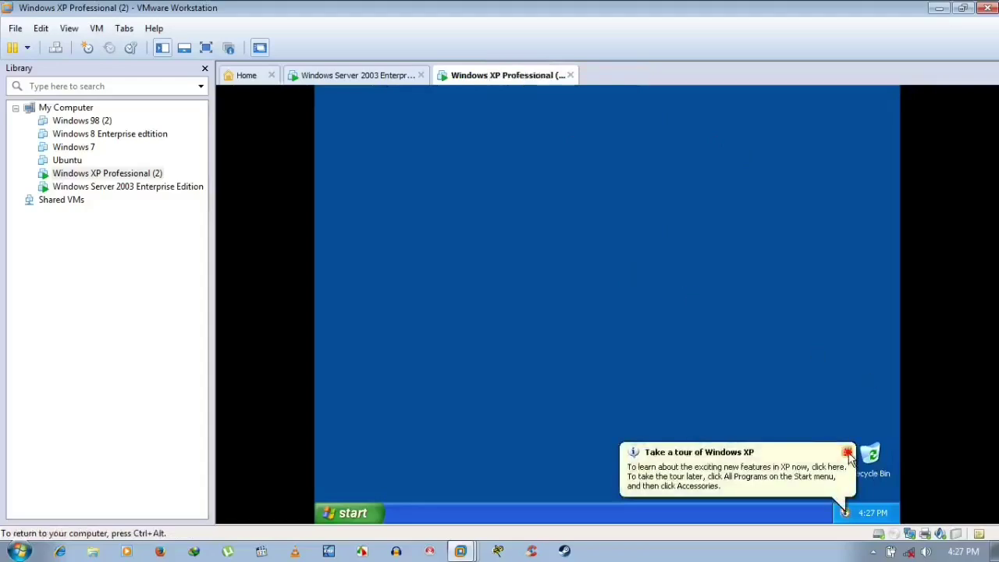
- Repeatedly open and dismiss the XP desktop's context menu while the session settles
right_click(648, 258)
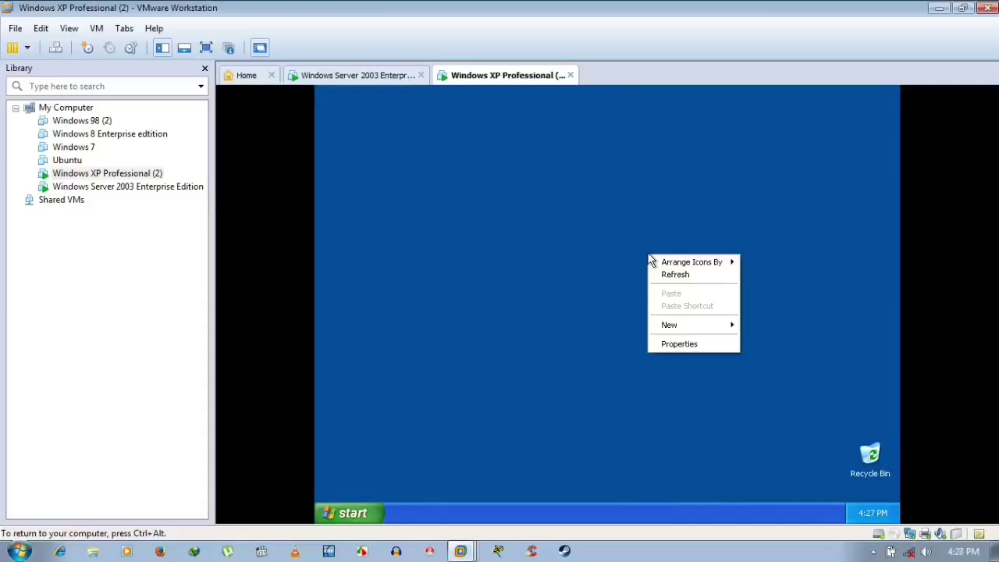
click(646, 256)
right_click(648, 257)
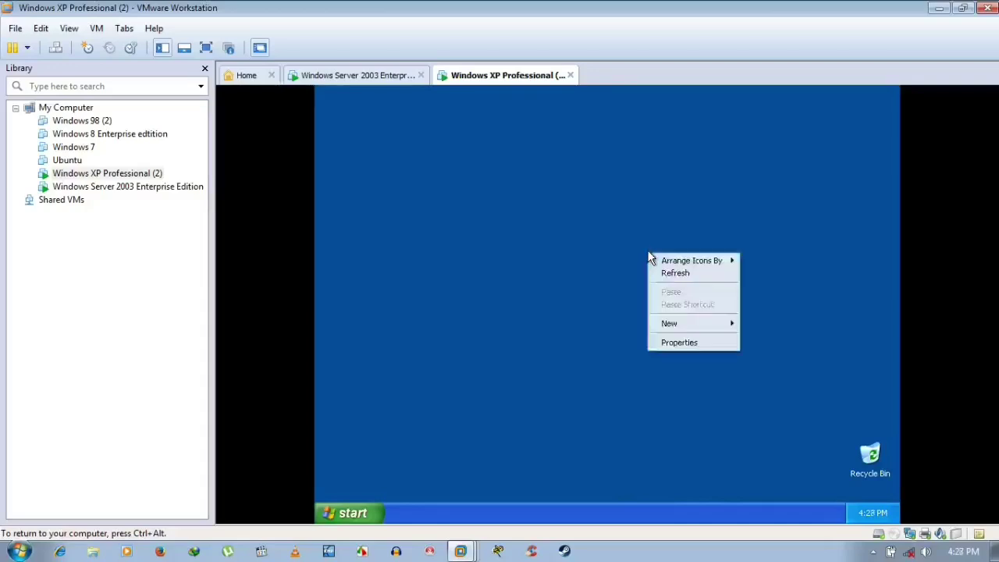
mouse_move(662, 264)
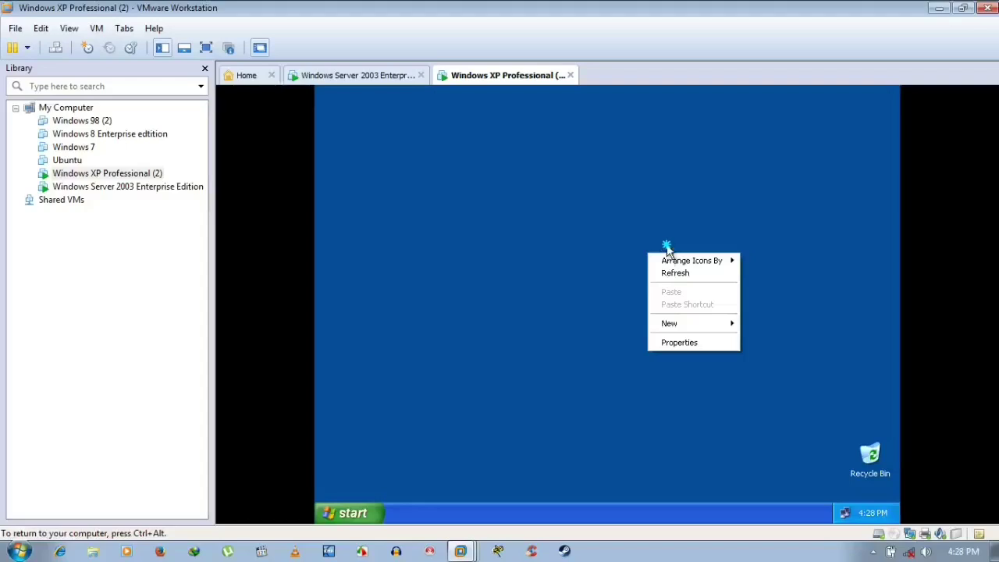
click(668, 250)
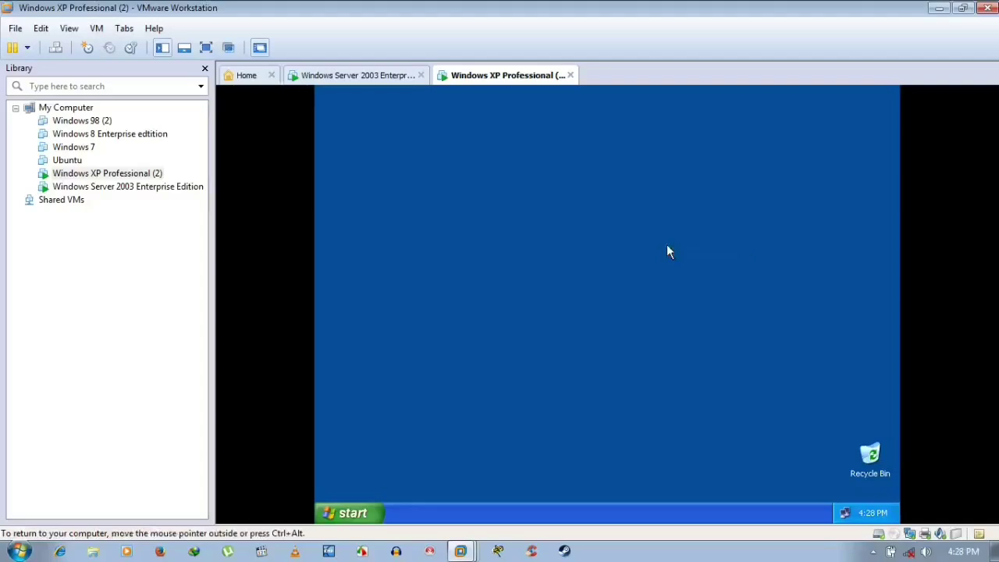
right_click(667, 245)
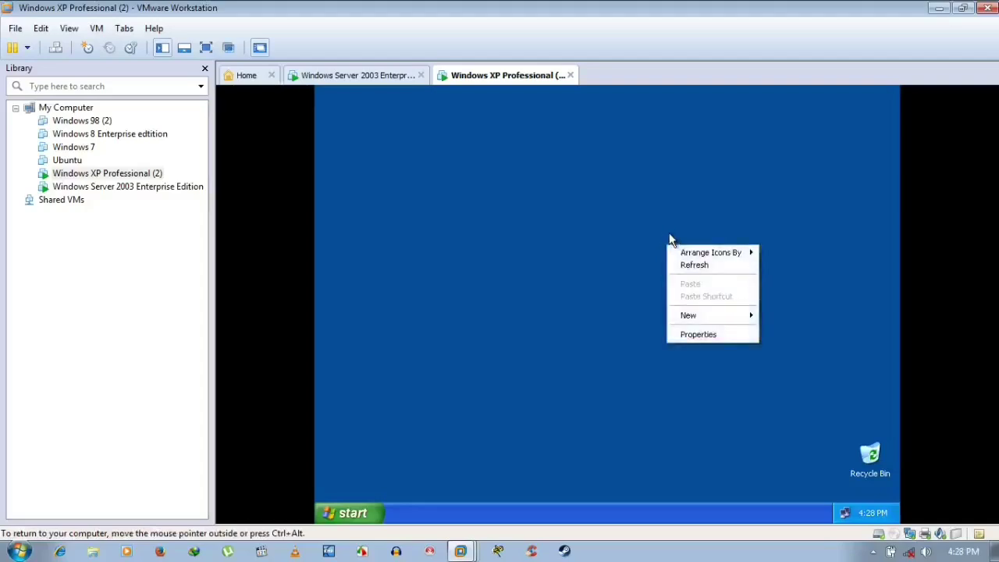
click(668, 230)
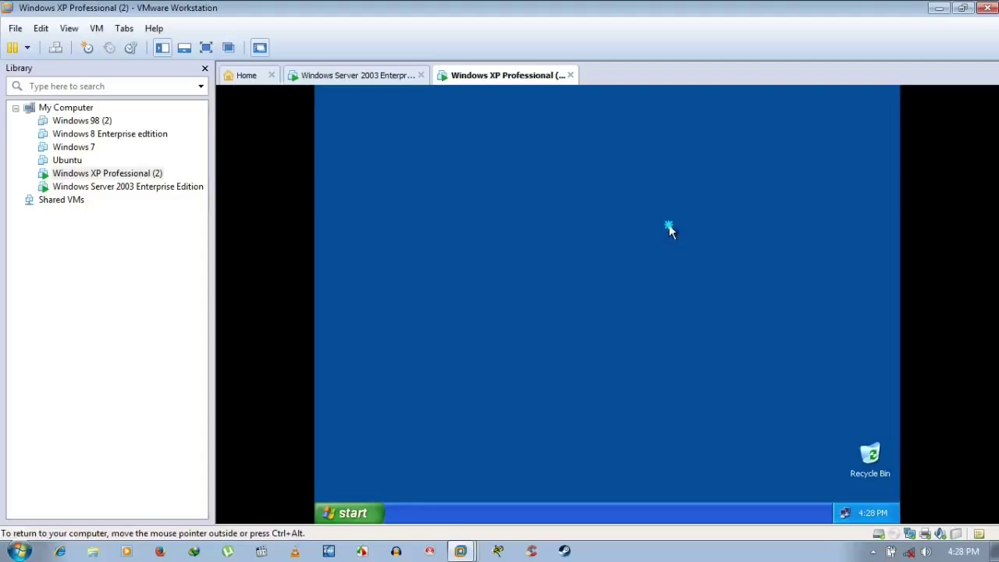
right_click(669, 230)
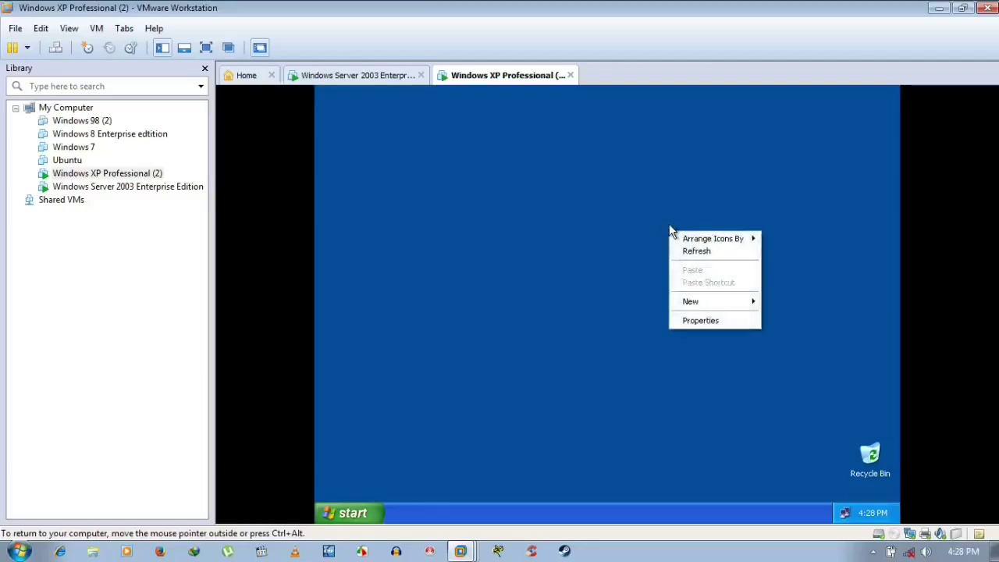
right_click(670, 225)
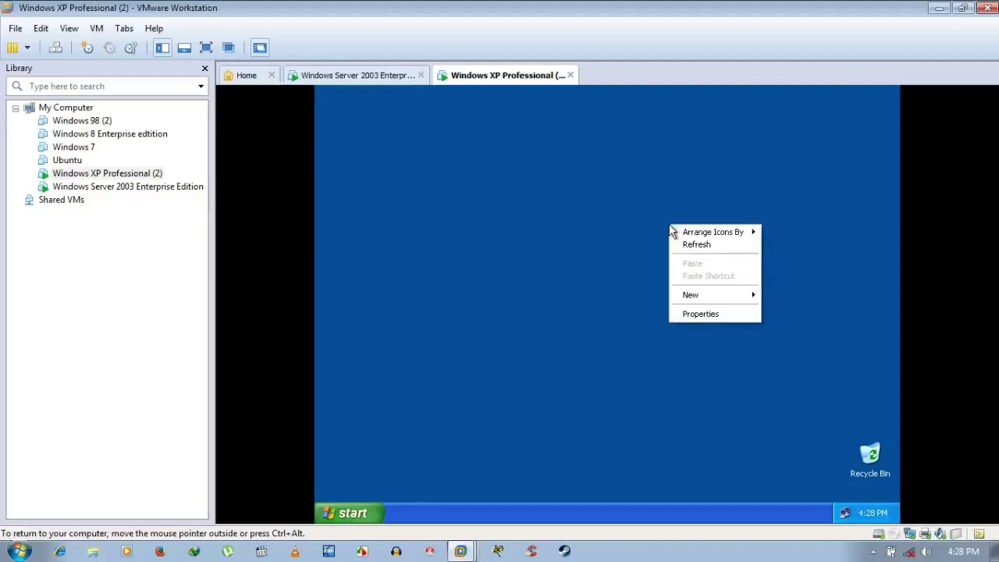
click(670, 228)
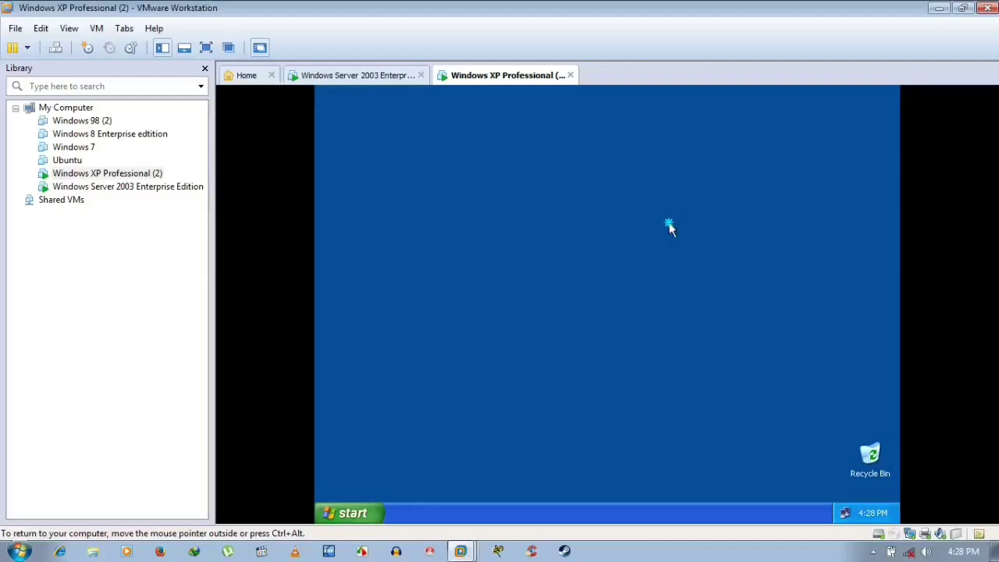
- Refresh the XP desktop and open its Display Properties
right_click(668, 225)
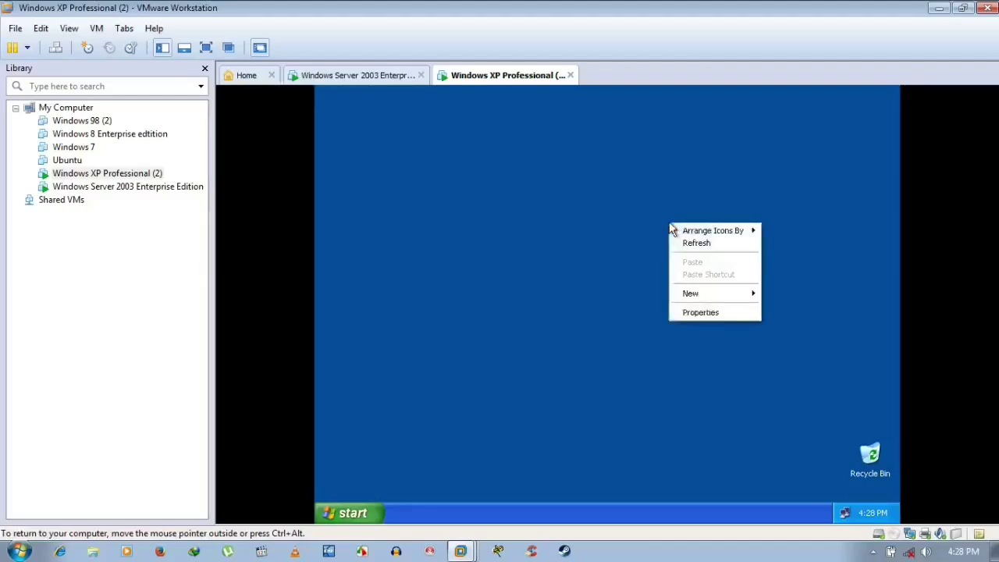
right_click(670, 225)
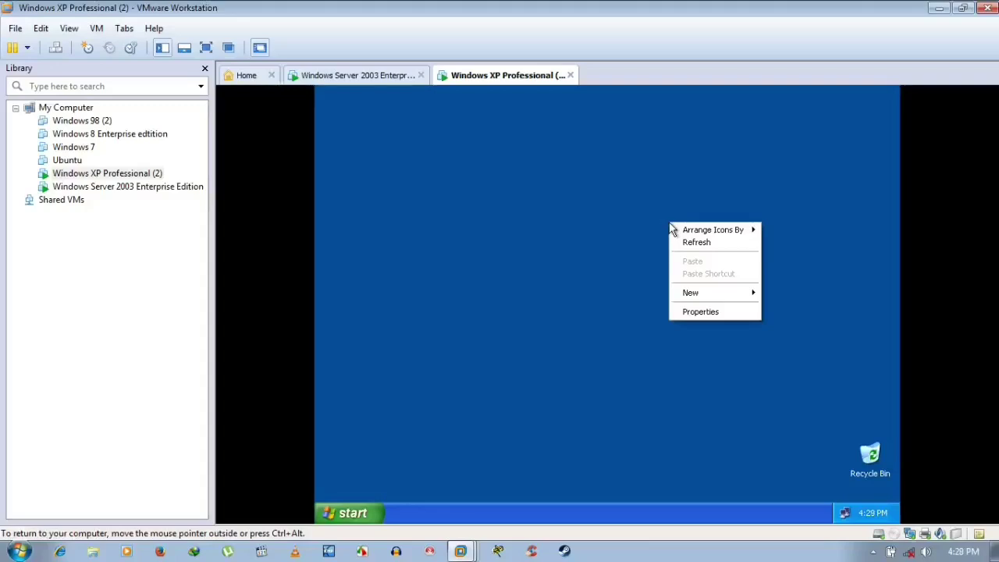
click(669, 223)
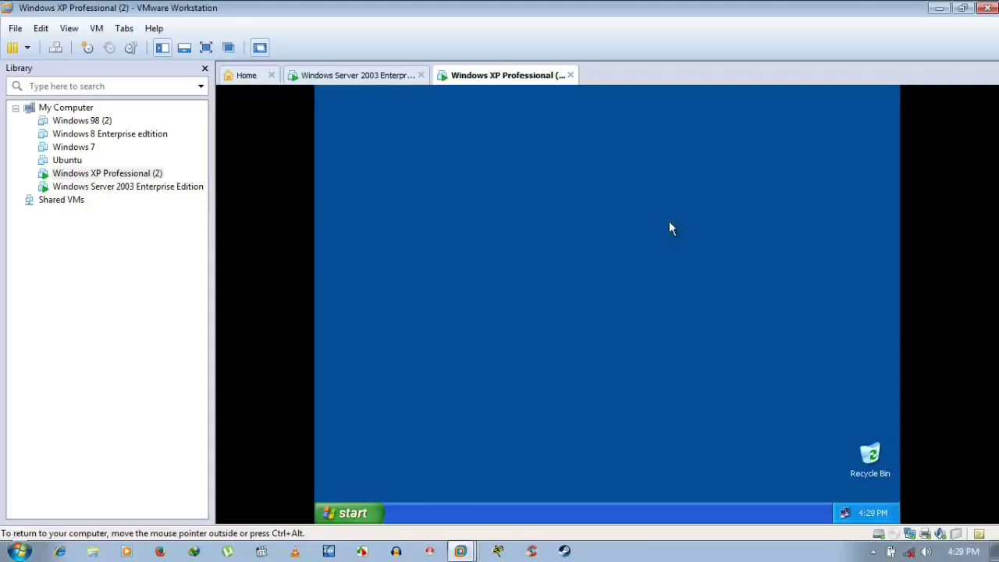
right_click(669, 223)
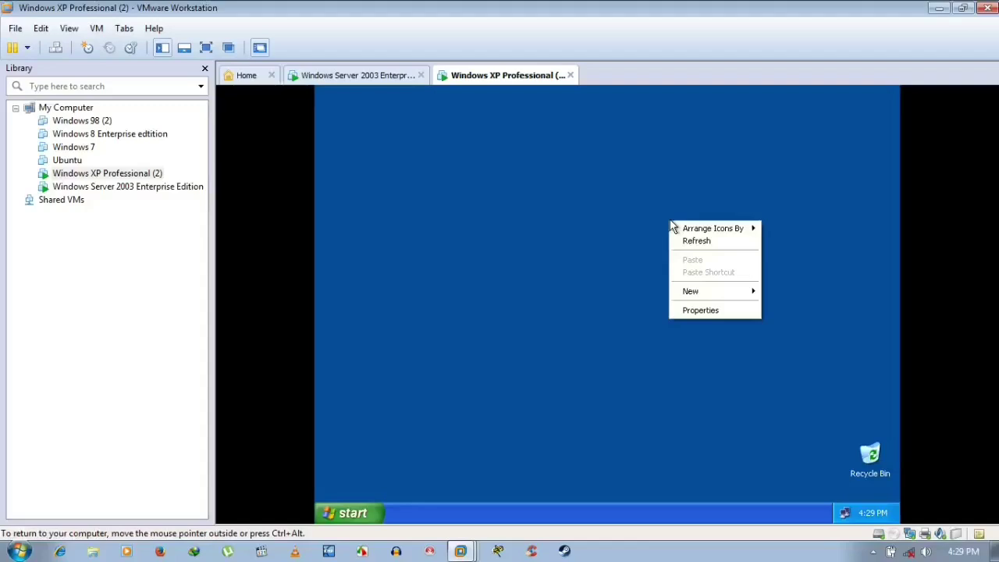
right_click(671, 221)
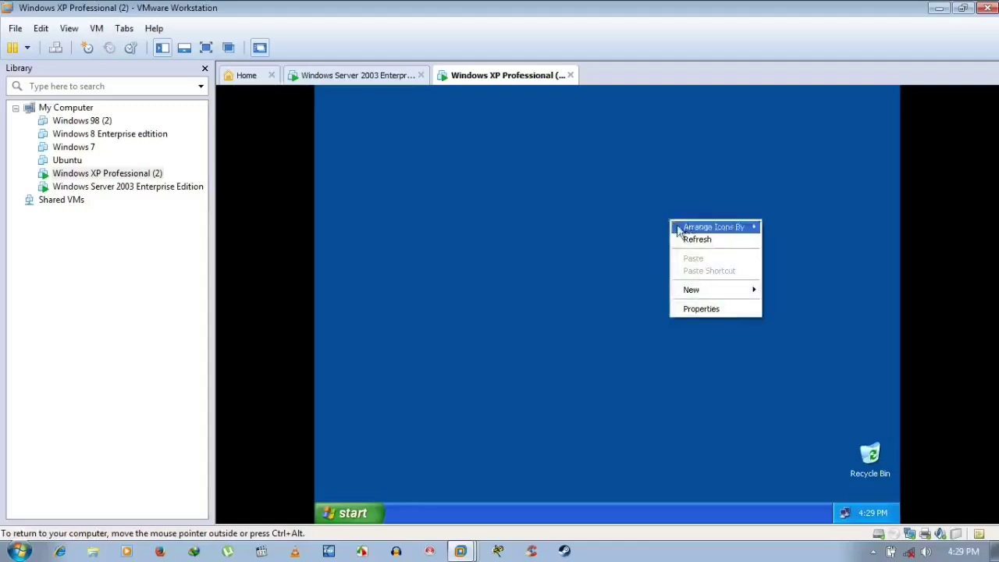
click(693, 240)
right_click(641, 274)
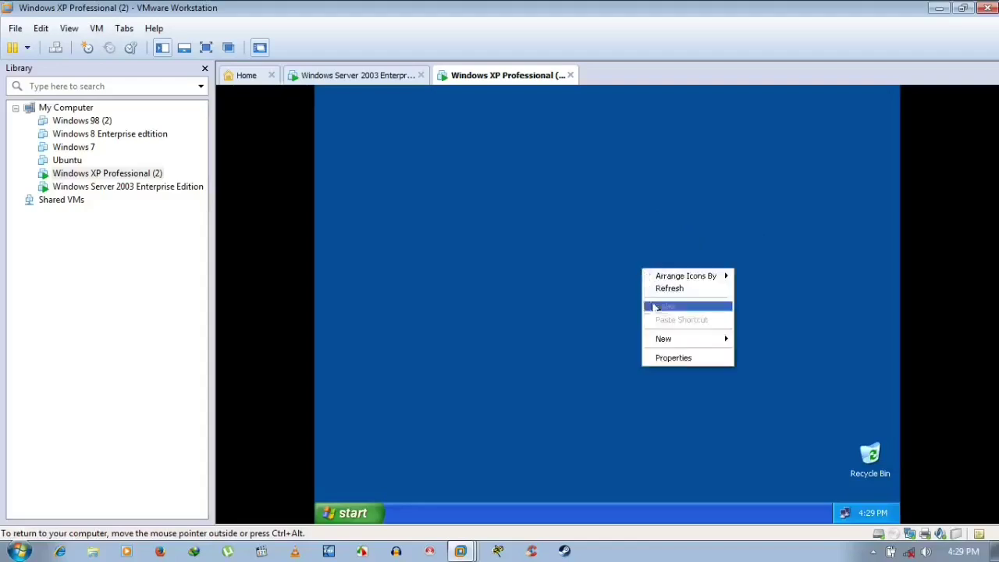
click(671, 359)
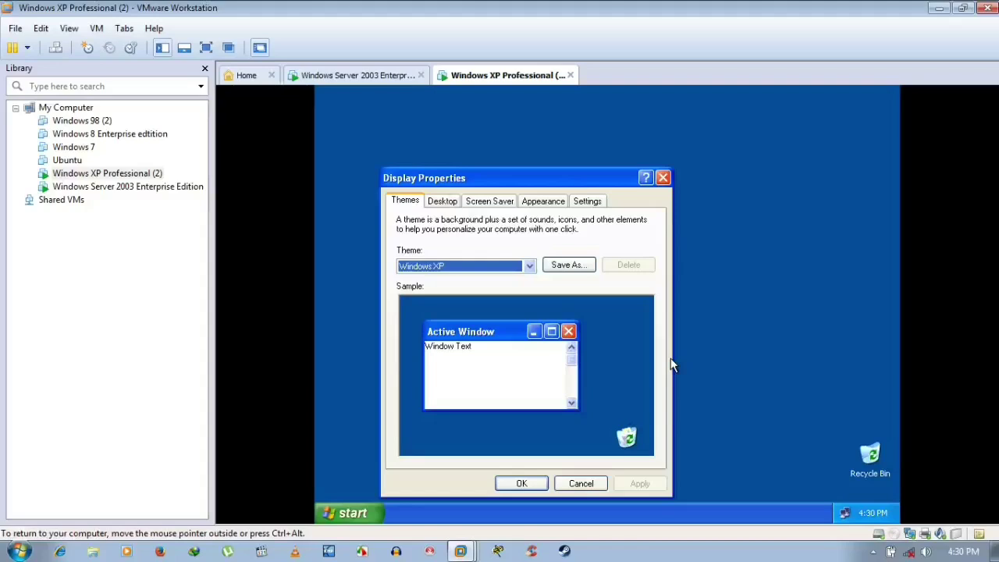
- Go to the Desktop page of Display Properties and bring up the Desktop Items dialog
click(455, 202)
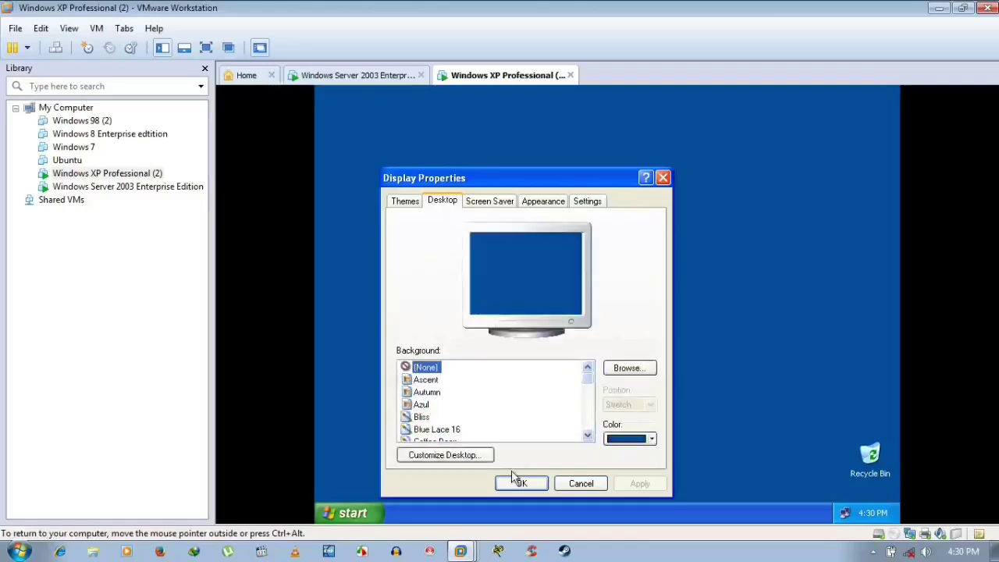
click(487, 459)
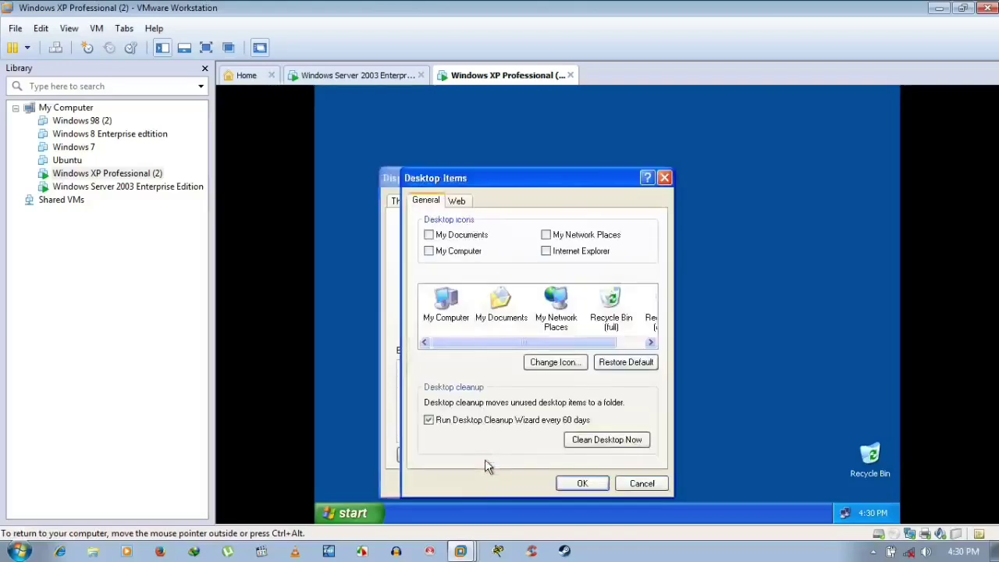
- Tick My Documents, My Computer, My Network Places and Internet Explorer as desktop icons
click(445, 238)
click(441, 251)
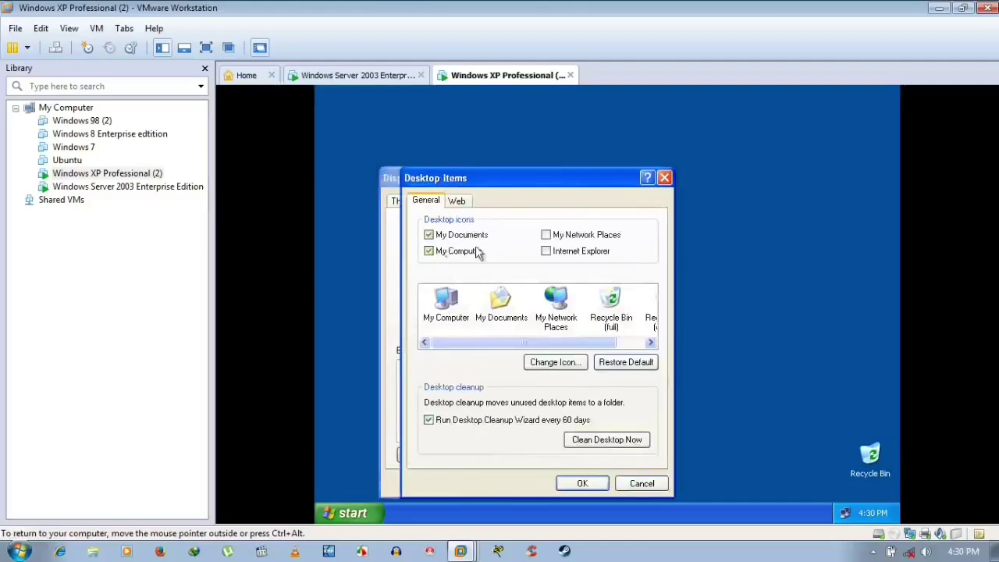
click(569, 235)
click(559, 254)
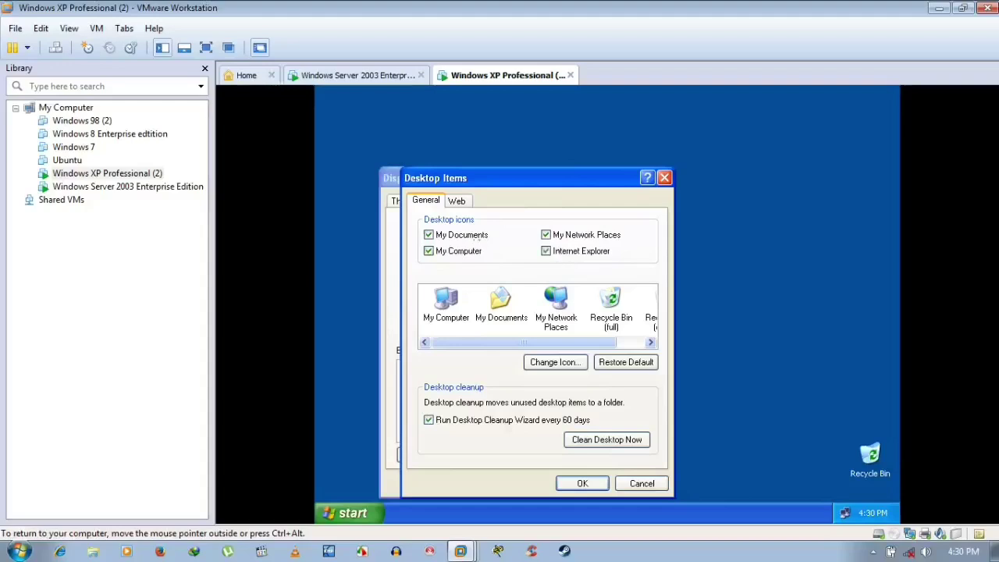
- Glance at the Web page, return to General, and request help on My Documents
click(457, 202)
click(428, 201)
right_click(494, 328)
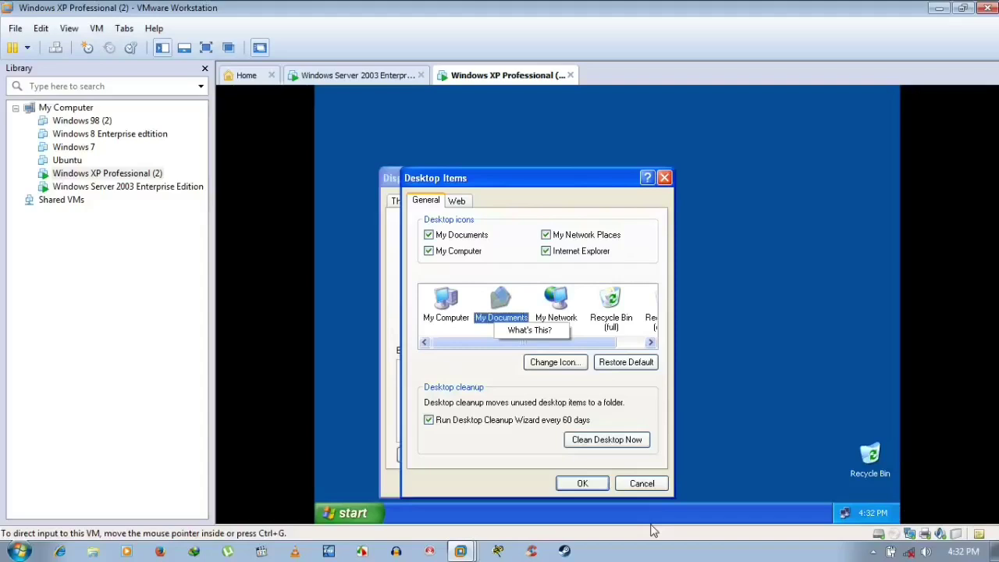
- Dismiss the help popup and accept the icon choices, then check Themes and scroll the Background list
click(599, 490)
click(597, 487)
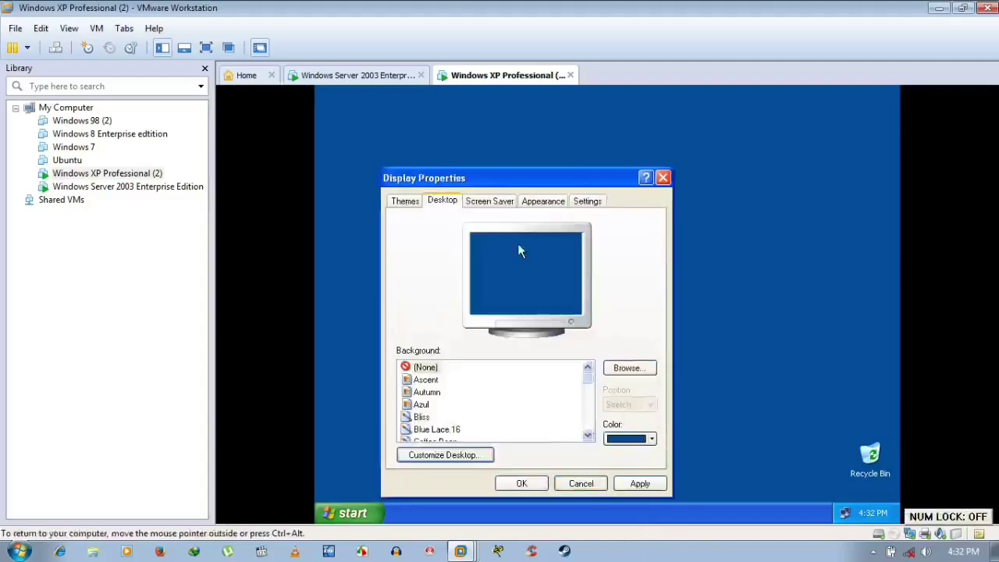
click(406, 202)
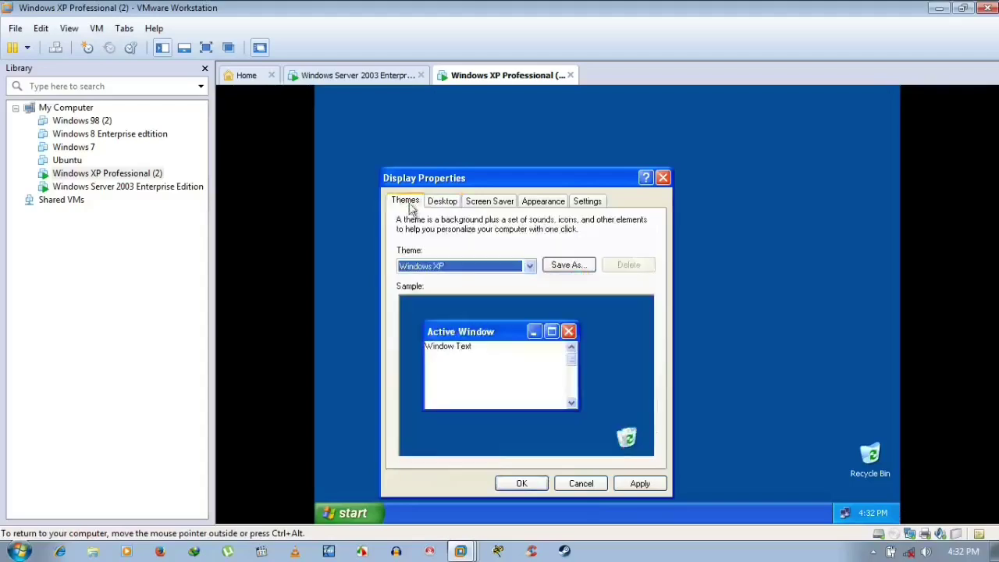
click(441, 201)
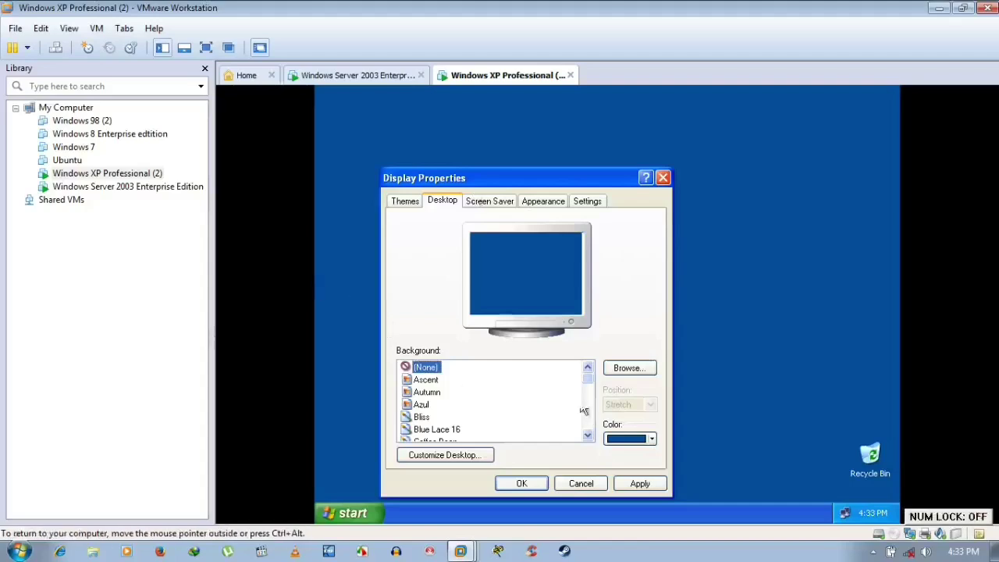
drag(588, 374, 587, 453)
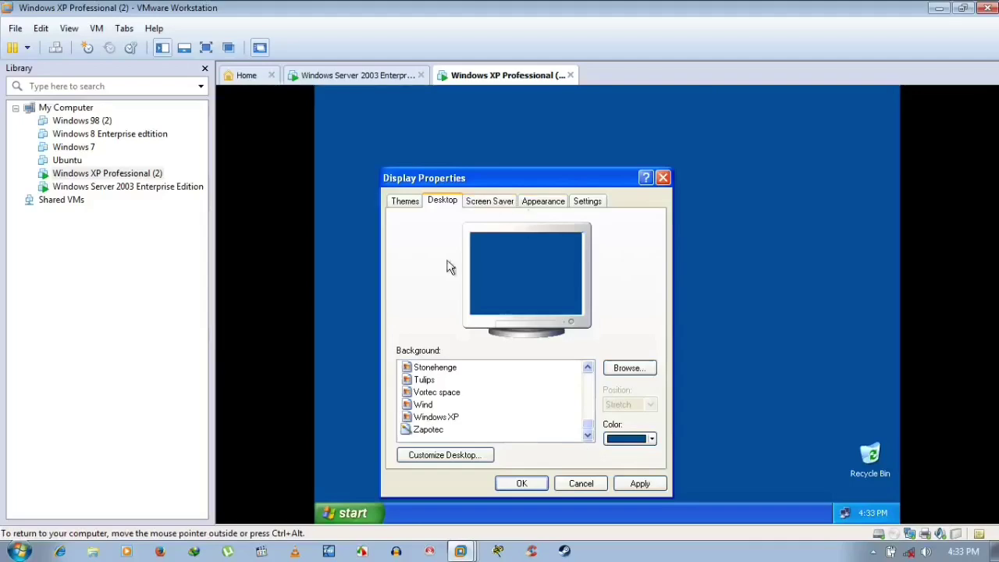
- Set the XP screen saver to (None) and apply it
click(501, 203)
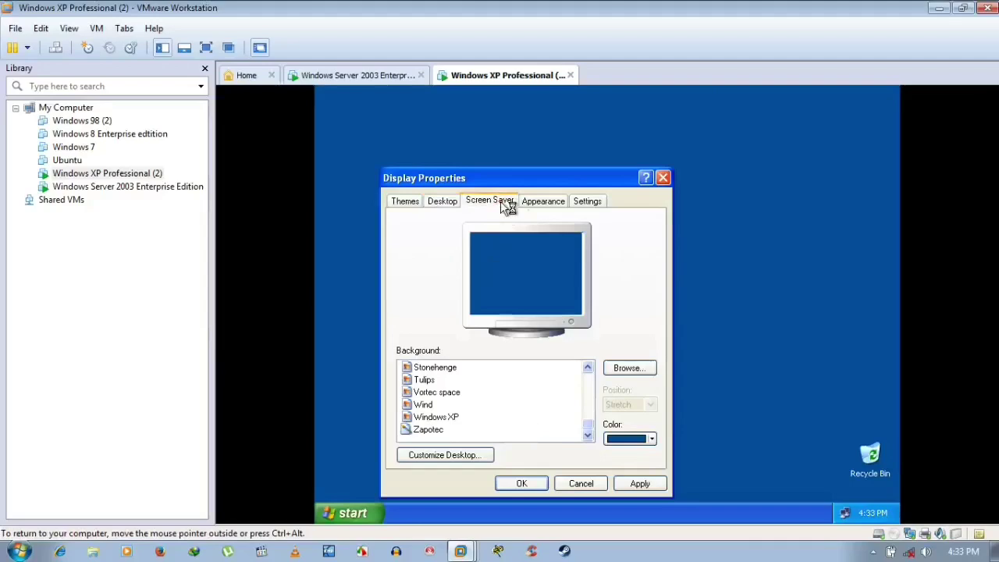
click(484, 364)
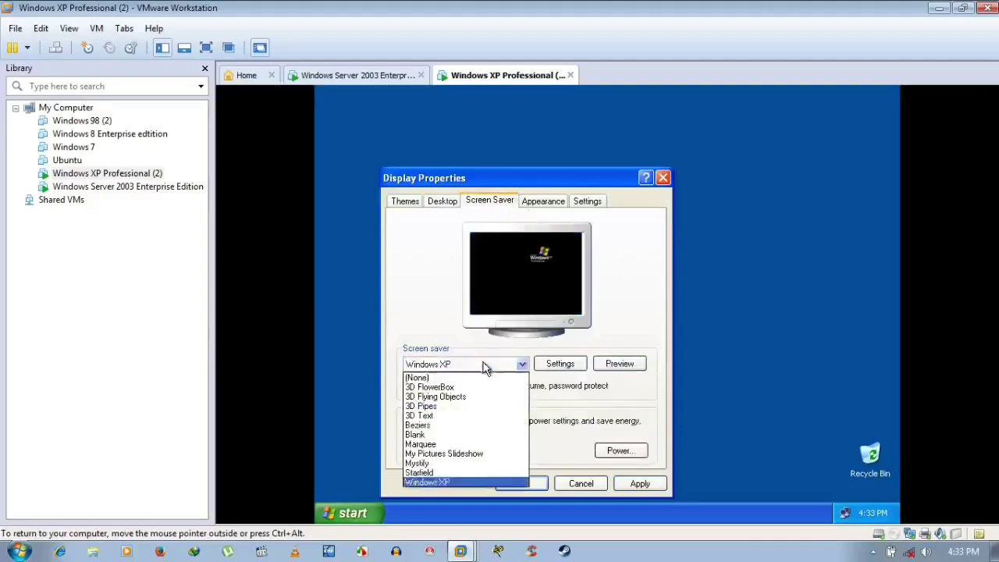
click(472, 377)
click(640, 483)
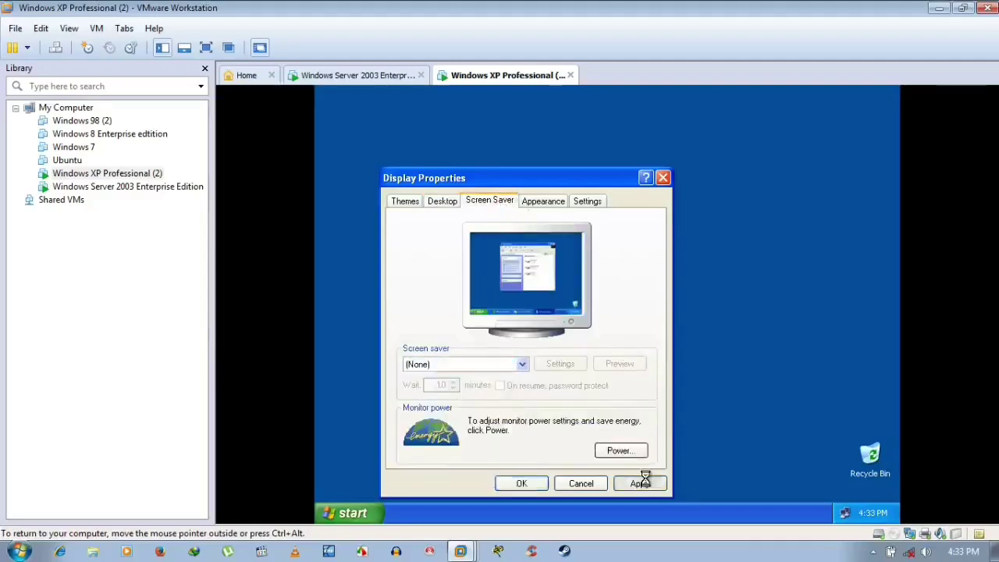
- Review the Appearance and Settings pages, then close Display Properties with OK
click(560, 206)
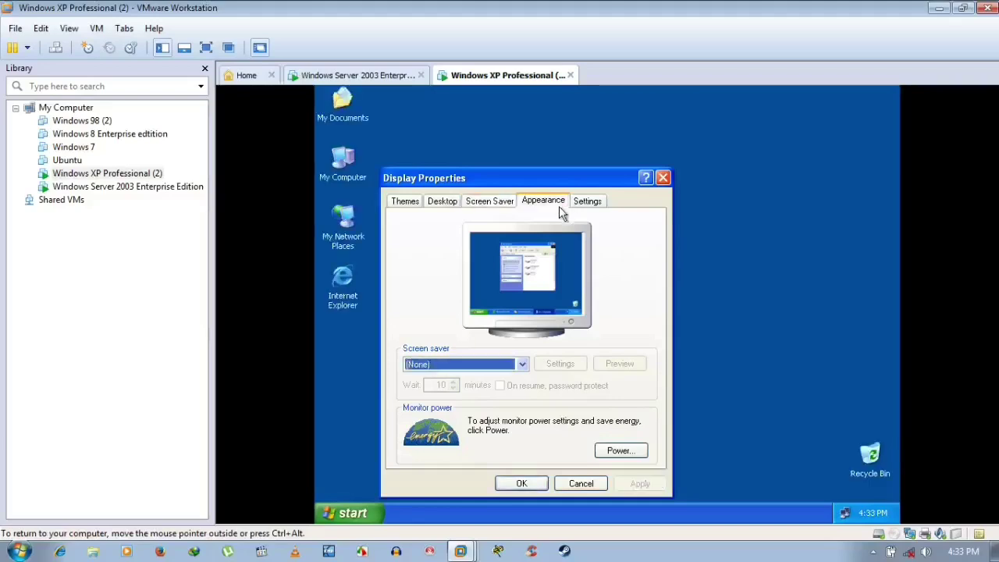
click(598, 198)
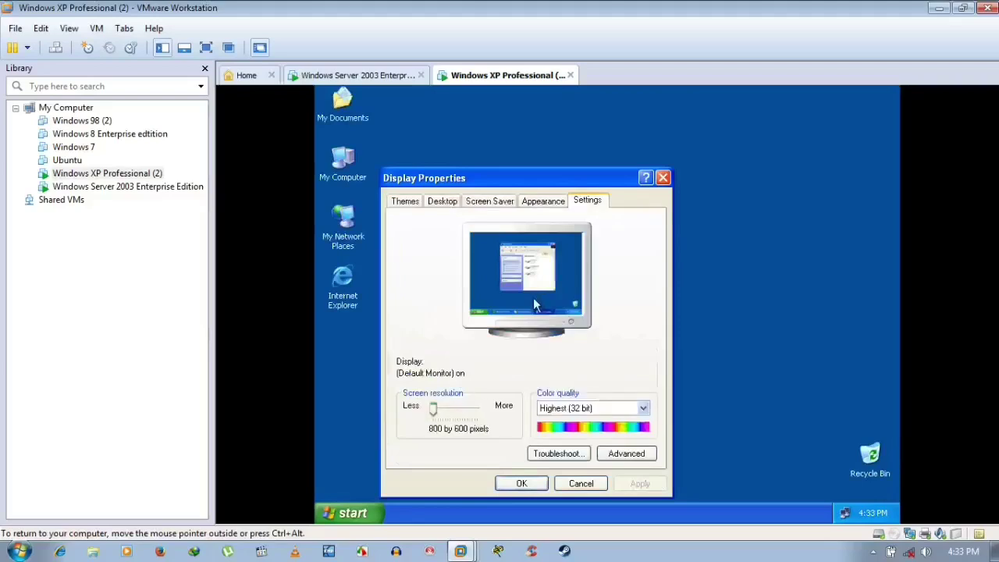
click(507, 484)
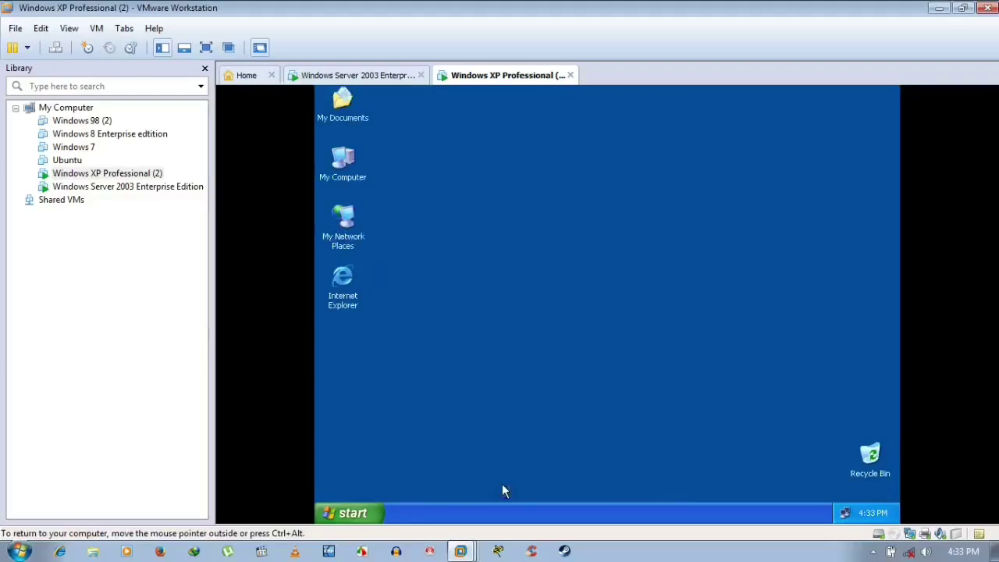
right_click(521, 298)
- Auto-arrange and refresh the desktop icons, then open My Computer's Properties
mouse_move(546, 300)
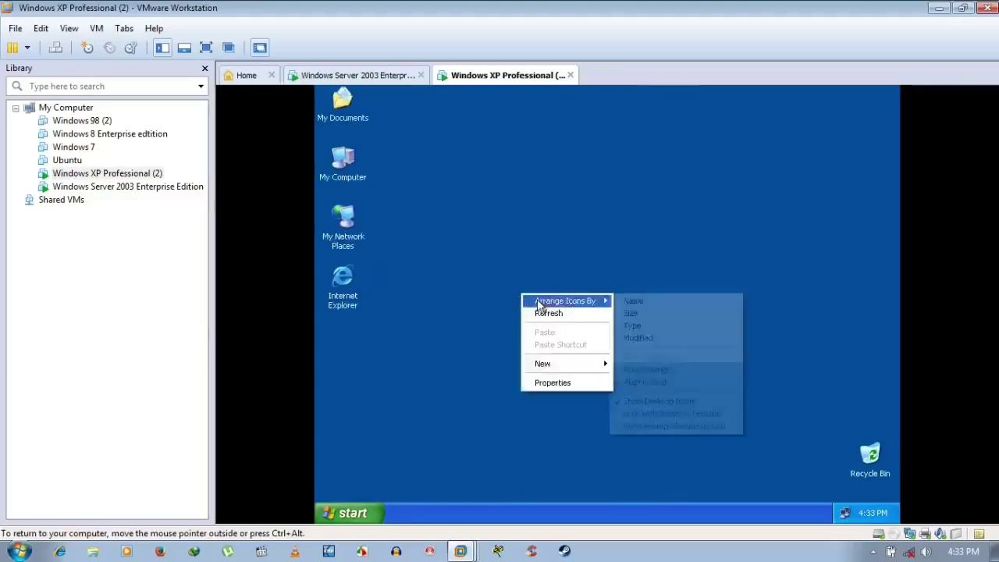
click(622, 369)
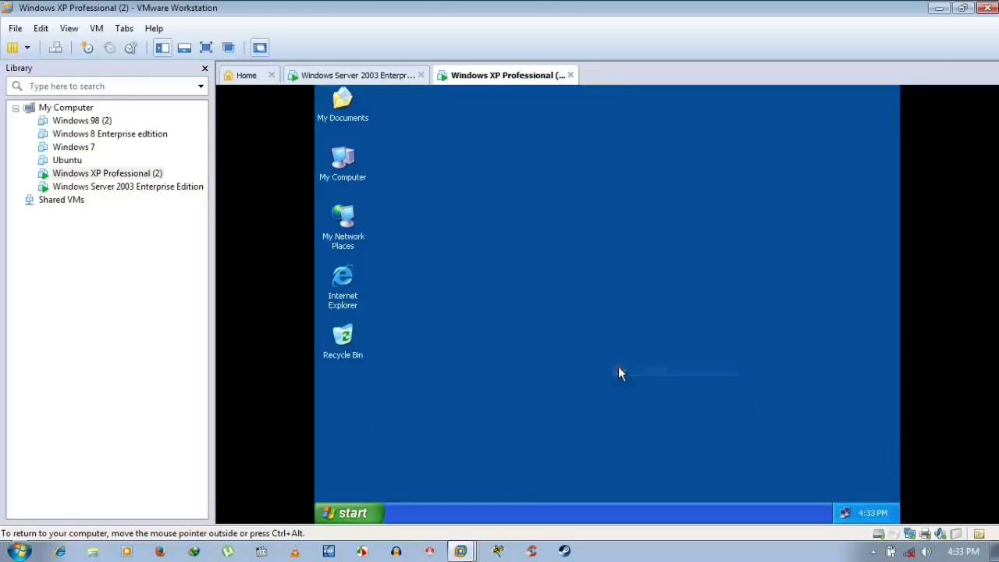
right_click(511, 213)
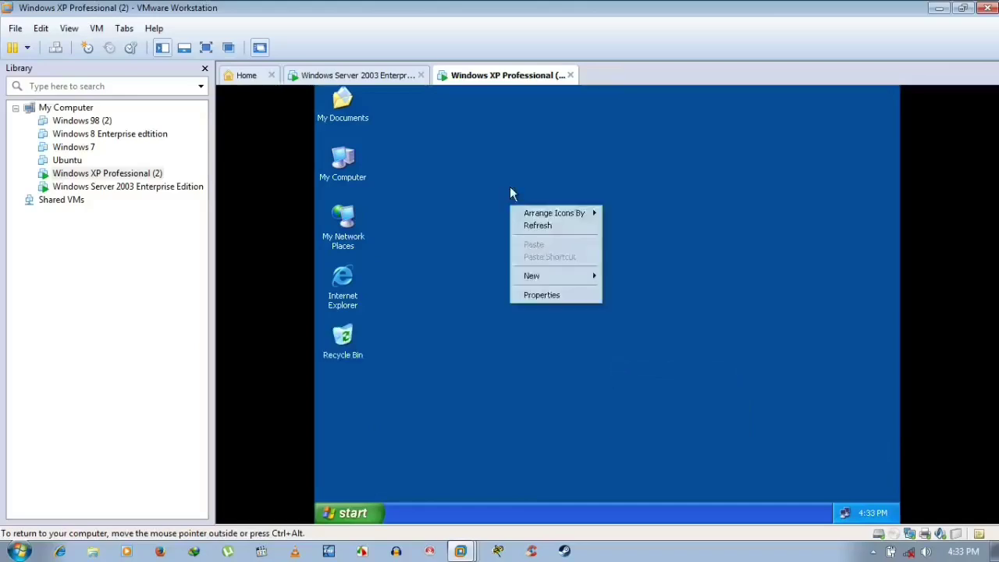
click(541, 226)
right_click(341, 157)
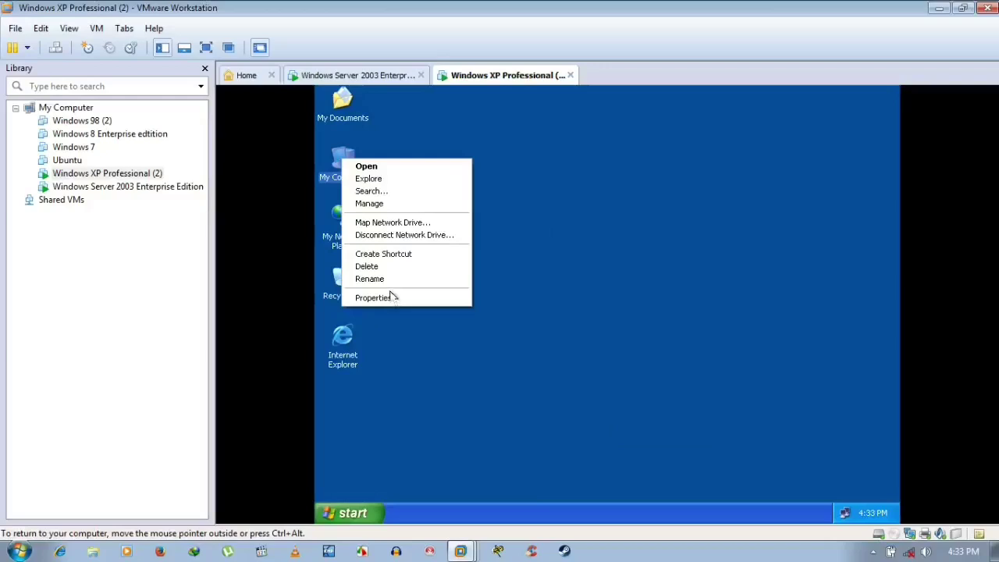
click(385, 298)
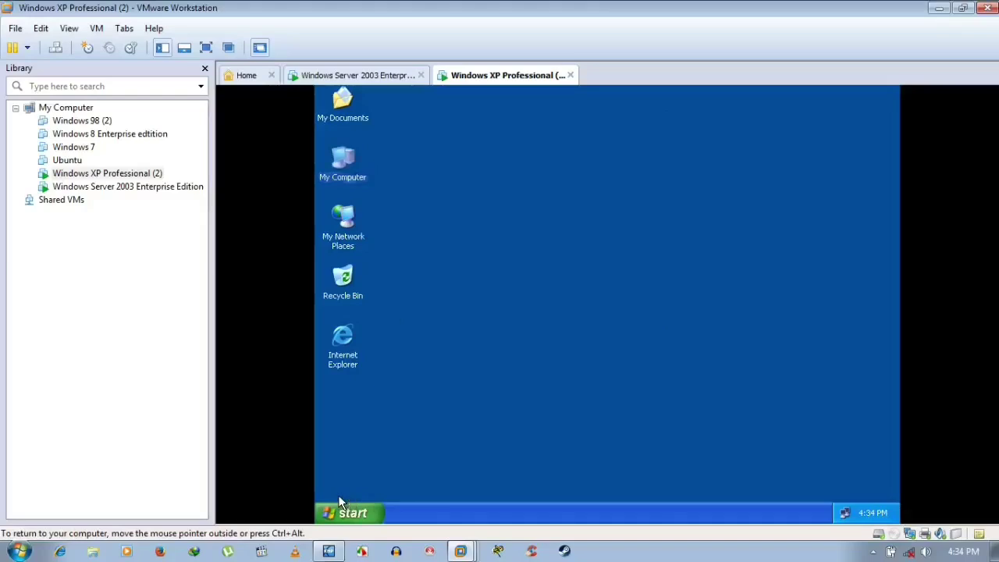
- Dismiss stray desktop menus and show the Computer Name page: home.niceguy.com in domain niceguy.com
key(alt+Return)
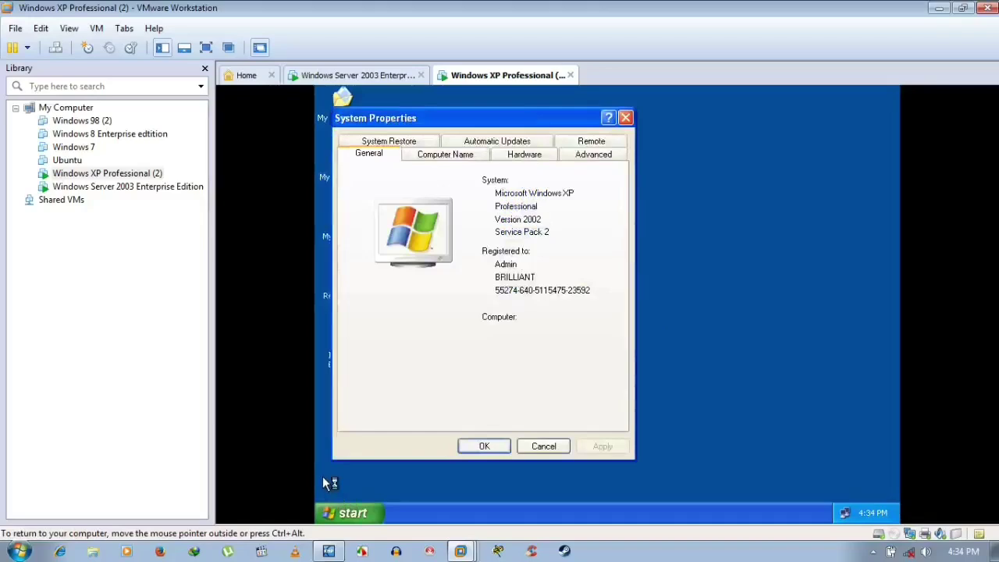
right_click(322, 468)
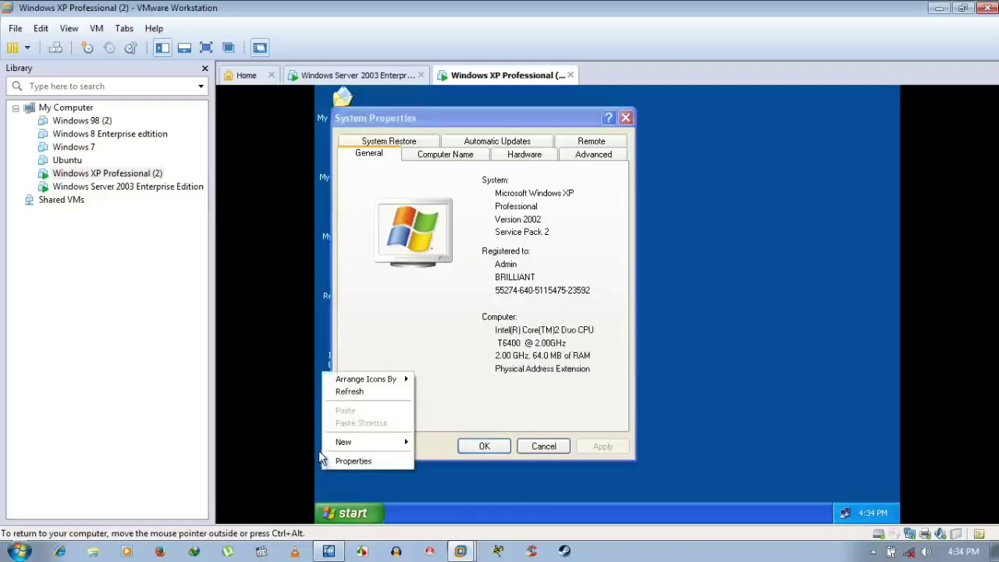
click(320, 457)
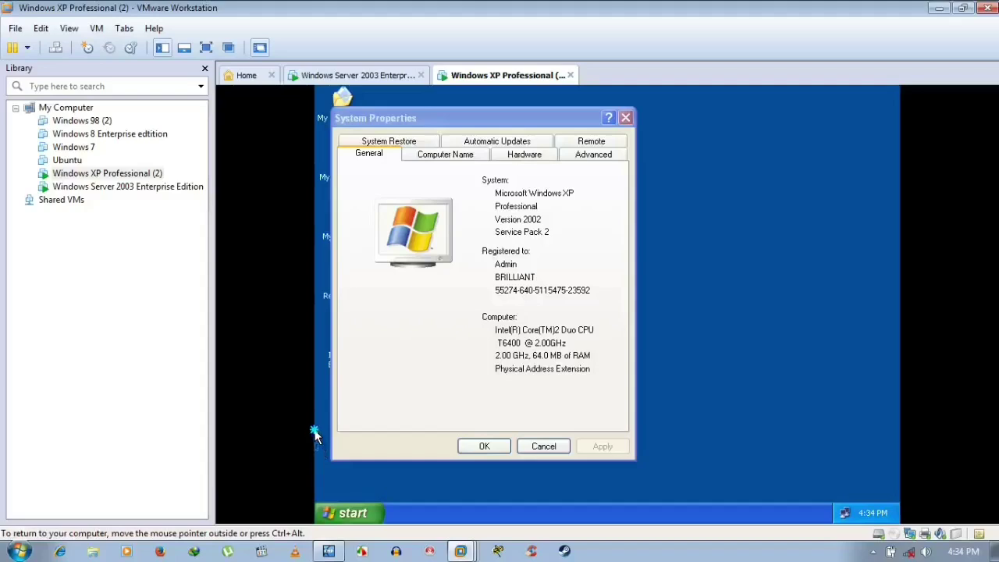
right_click(316, 432)
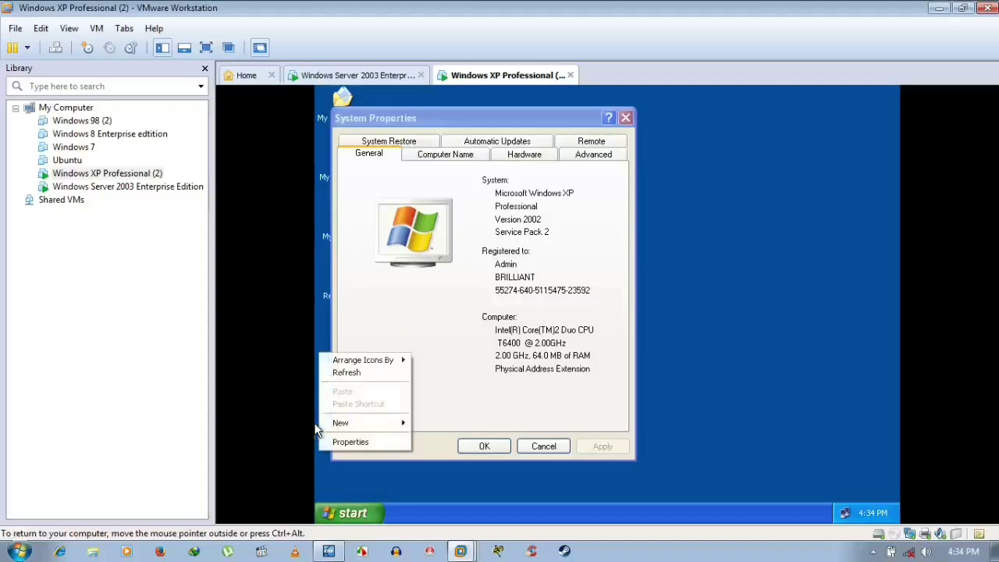
click(472, 248)
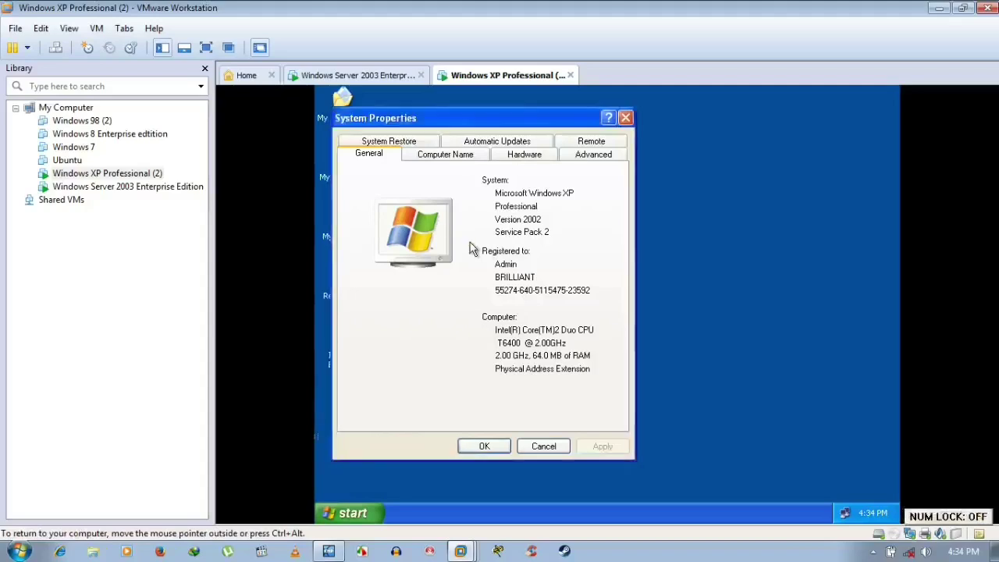
click(467, 154)
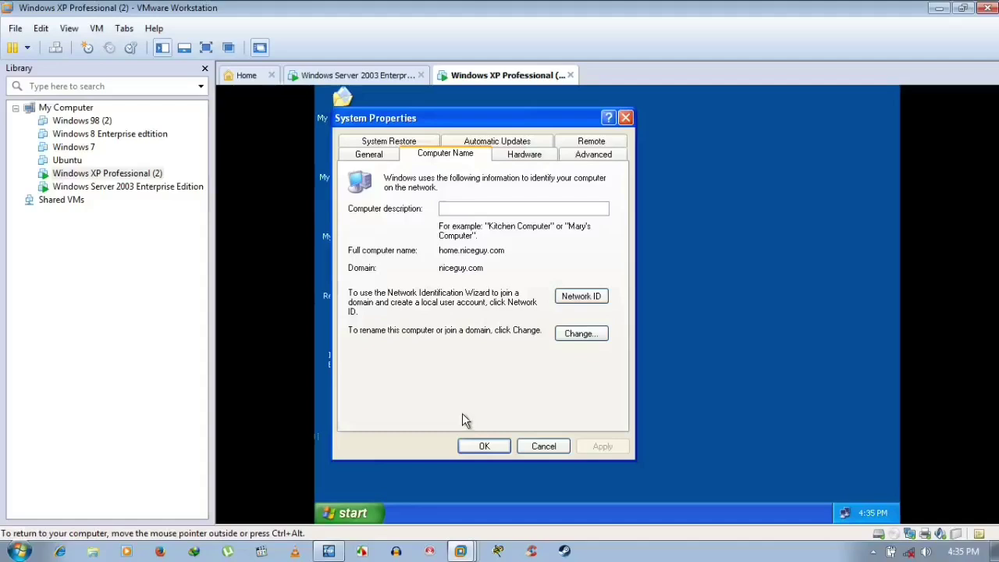
- Close System Properties with OK, then dismiss the My Computer shortcut menu with Esc
click(460, 414)
click(482, 446)
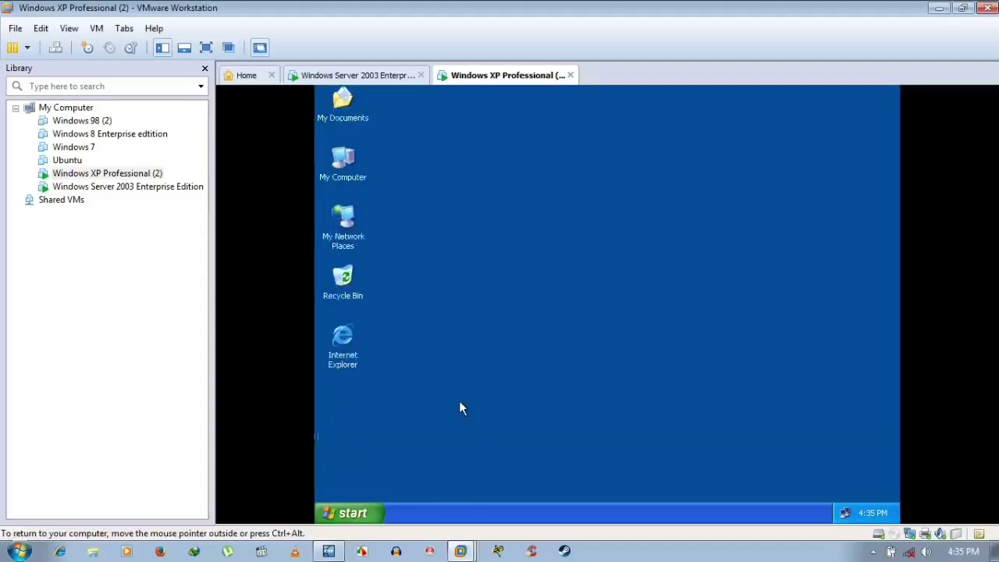
right_click(339, 161)
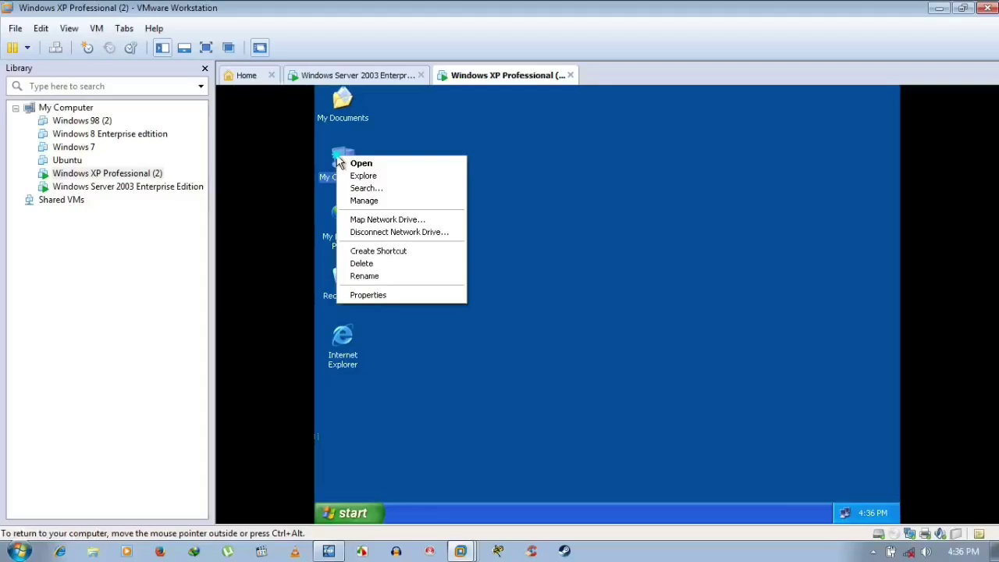
key(Escape)
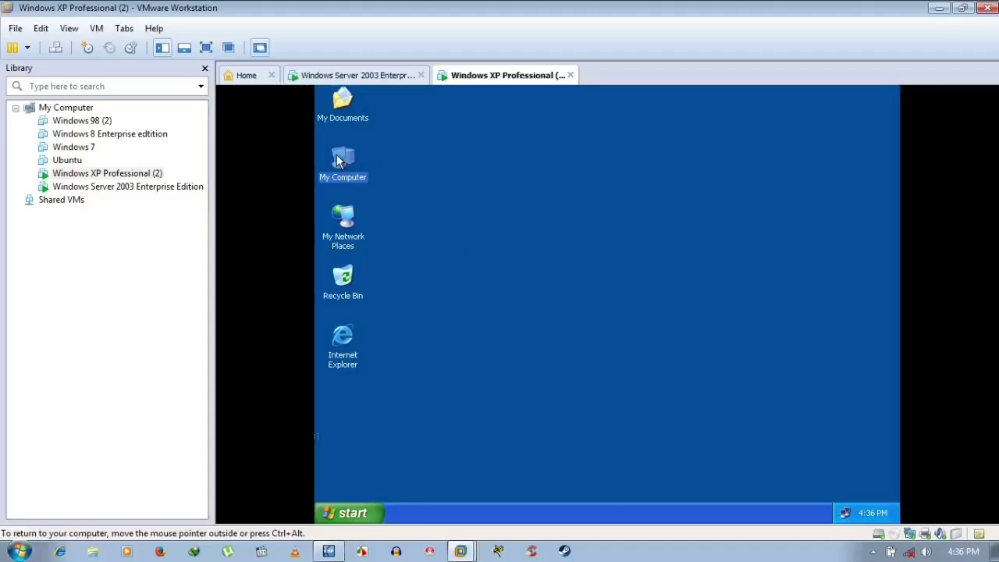
- Reopen My Computer's Properties, showing Windows XP Professional Service Pack 2 with 64.0 MB RAM
right_click(353, 158)
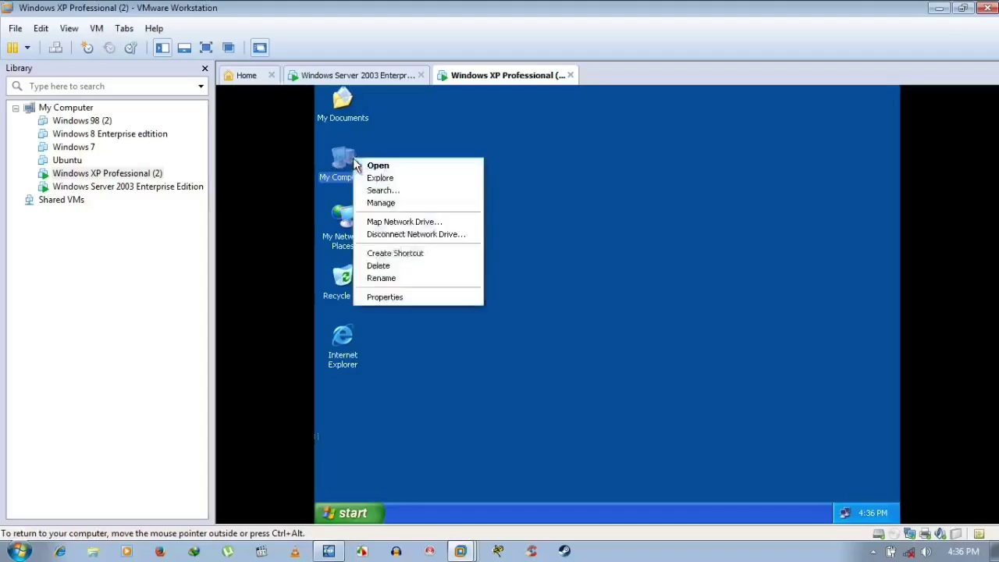
click(382, 297)
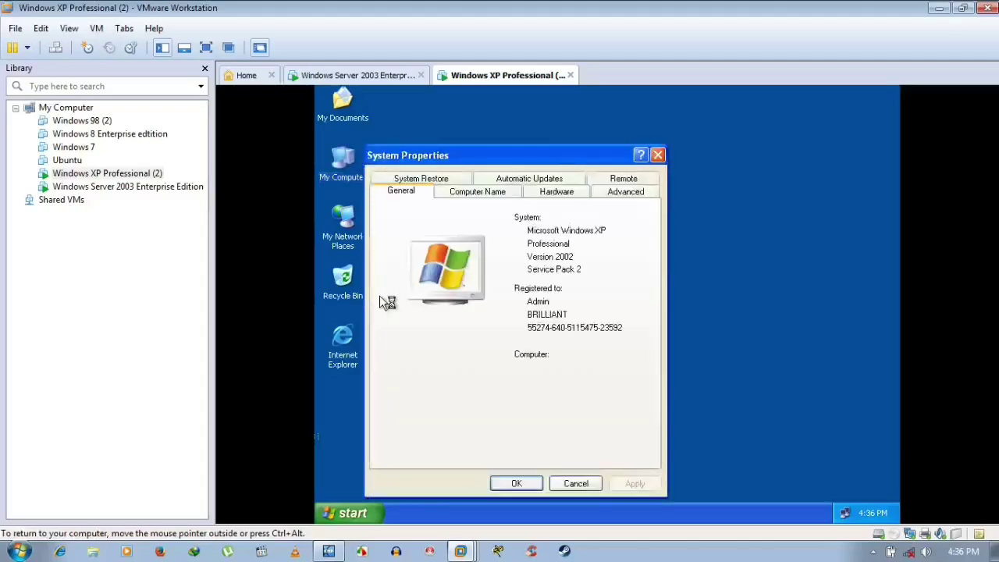
key(Num_Lock)
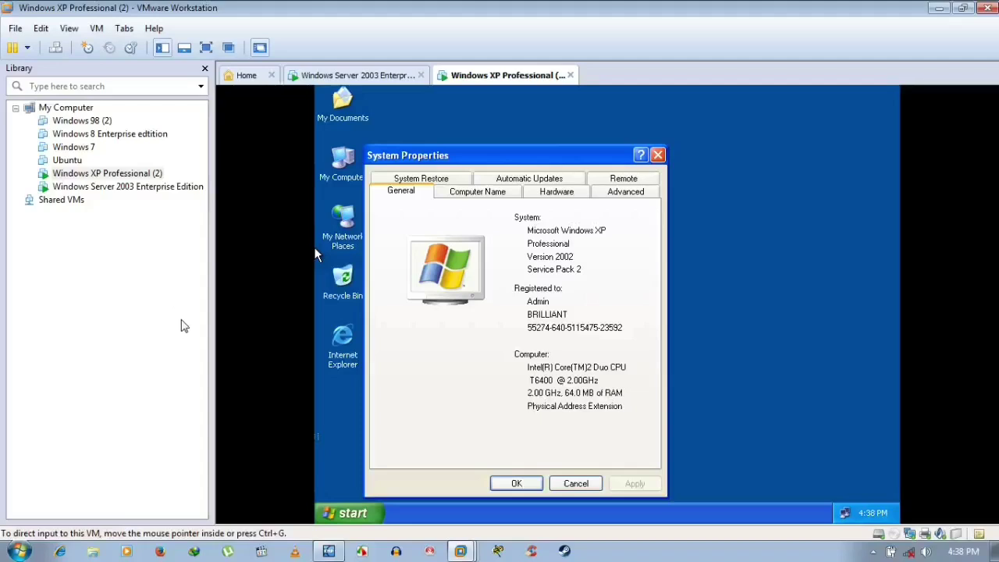
- Browse the Automatic Updates and System Restore pages, finishing on the Advanced page
click(505, 181)
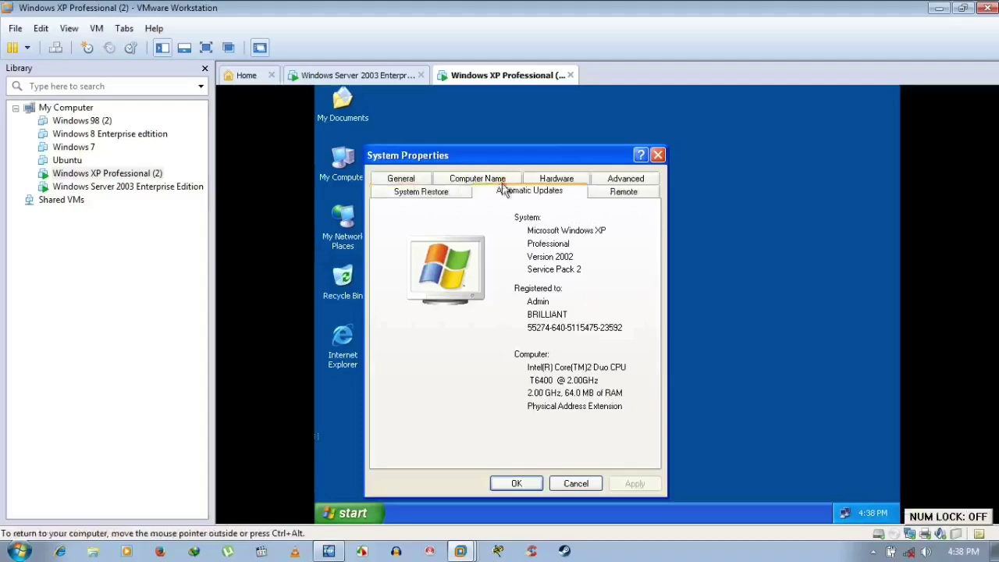
click(451, 194)
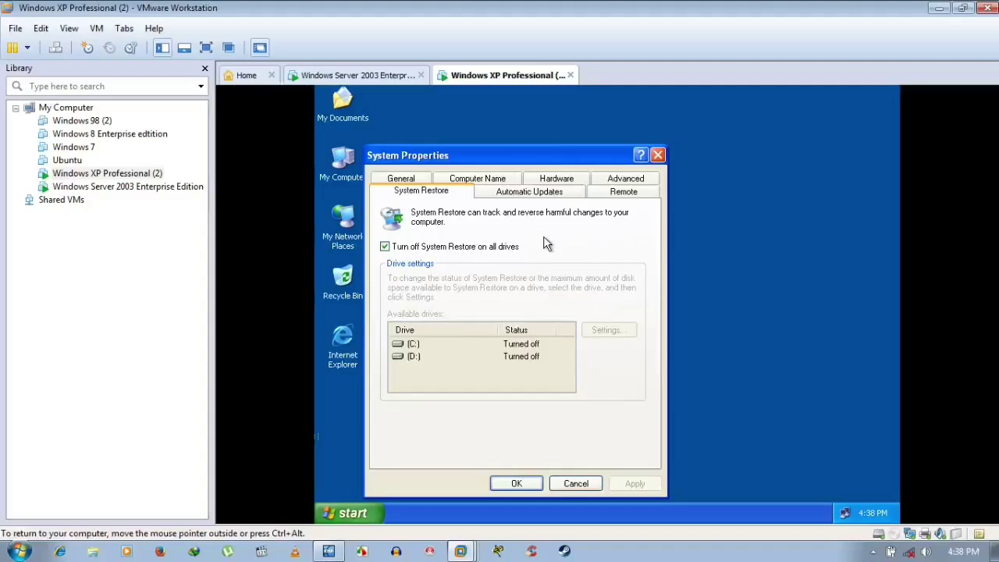
click(551, 191)
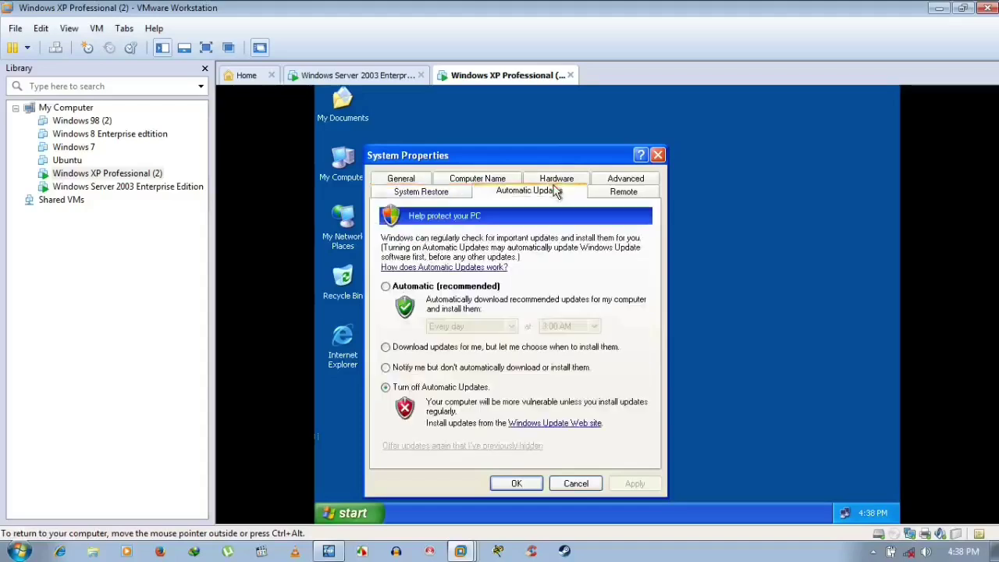
click(618, 180)
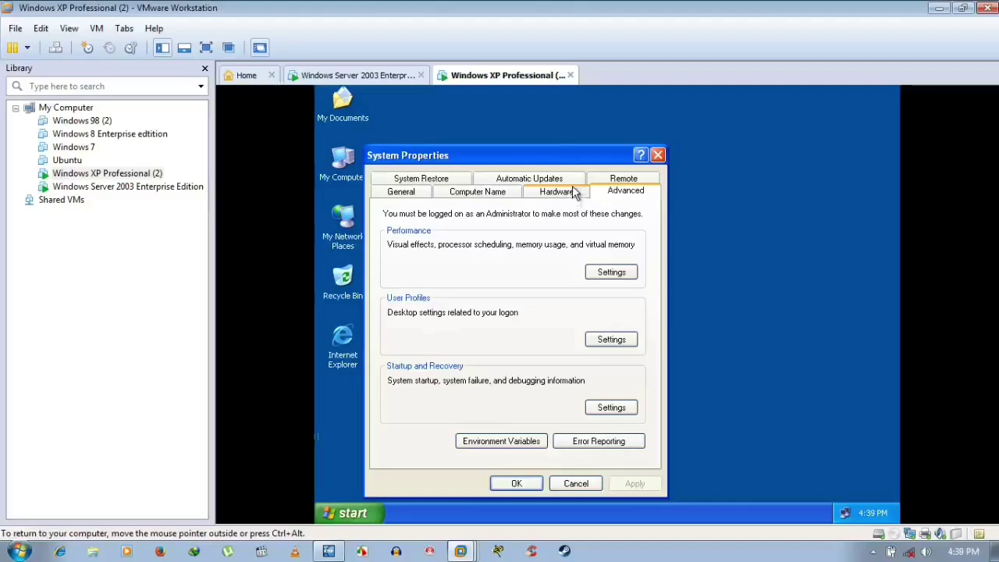
- Switch System Properties back to the Computer Name page showing home.niceguy.com in niceguy.com
click(573, 191)
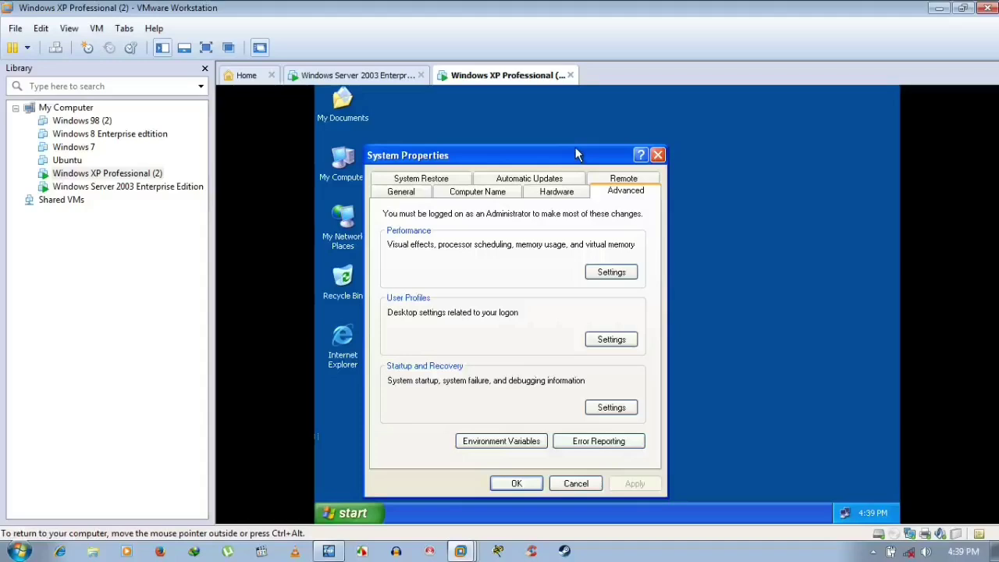
click(576, 139)
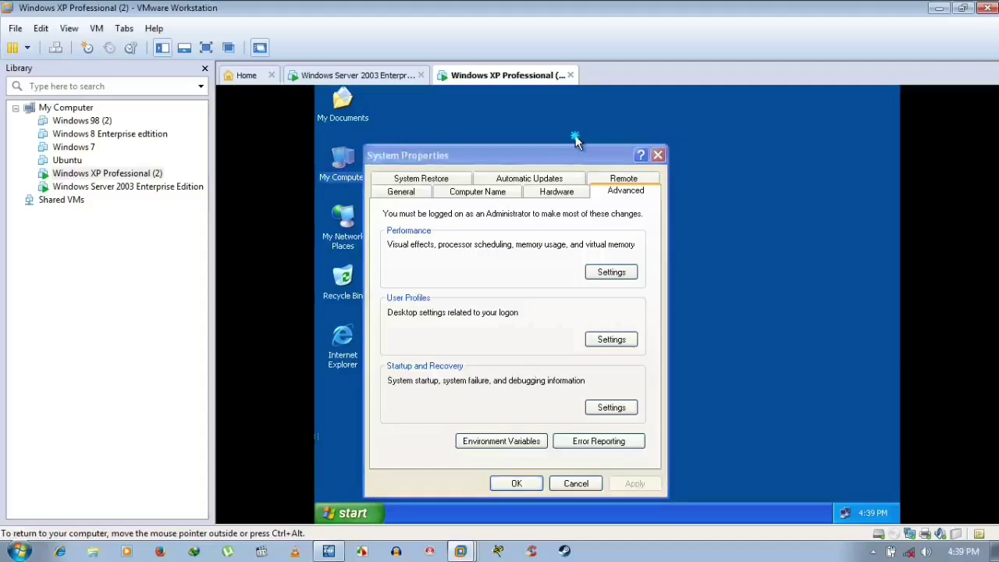
right_click(575, 139)
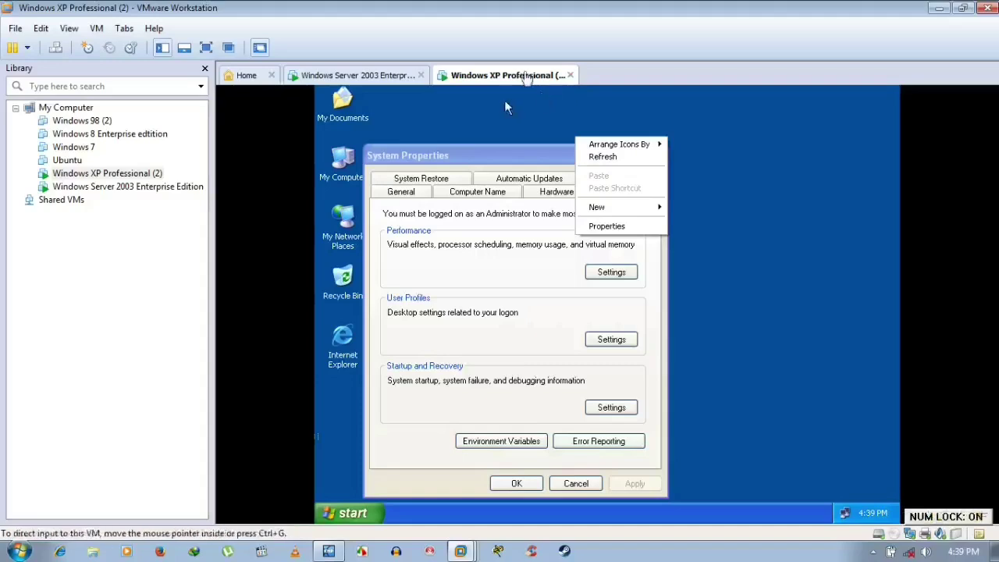
click(473, 193)
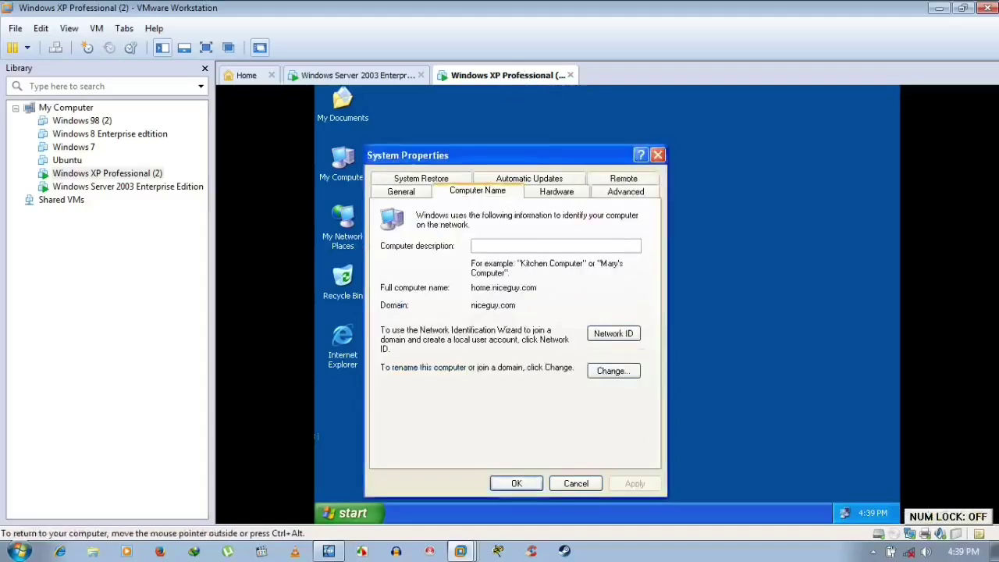
- Close System Properties and refresh the Windows XP guest desktop to show its five icons
click(568, 484)
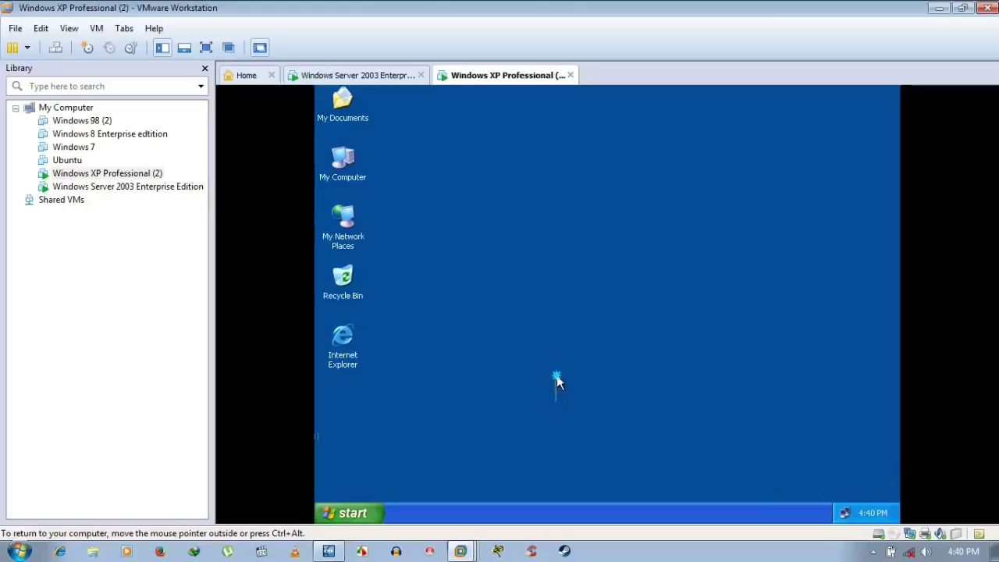
right_click(555, 404)
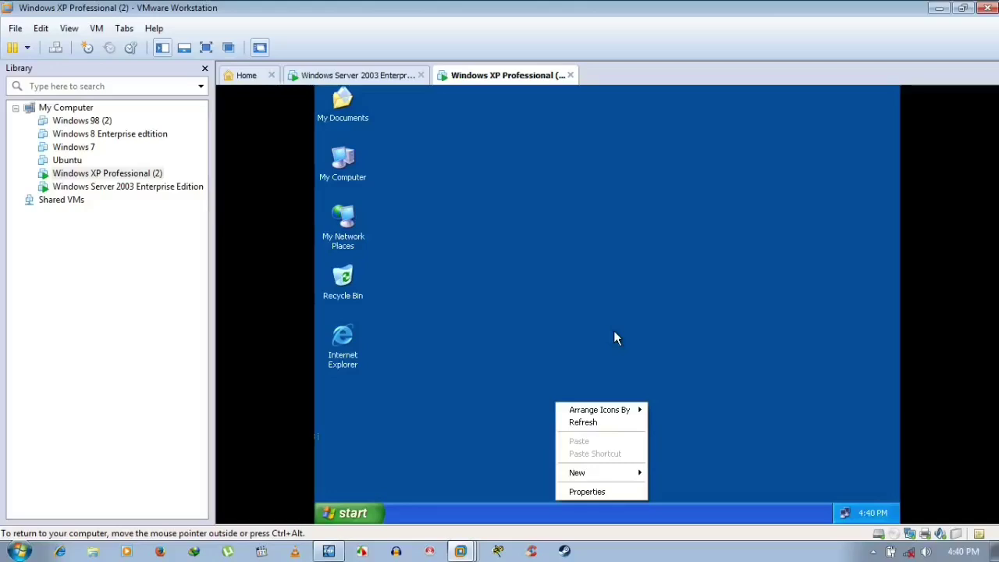
click(597, 425)
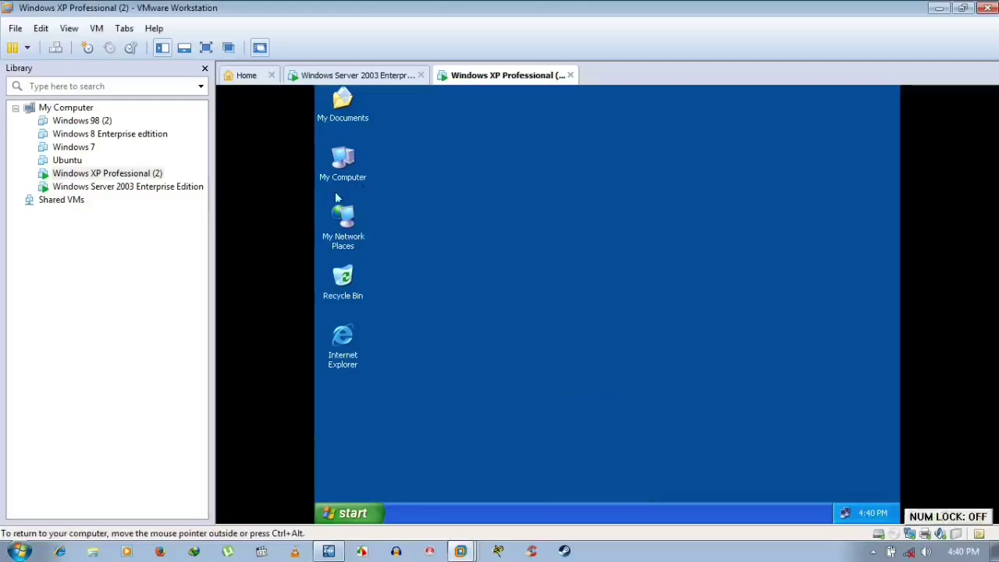
click(364, 515)
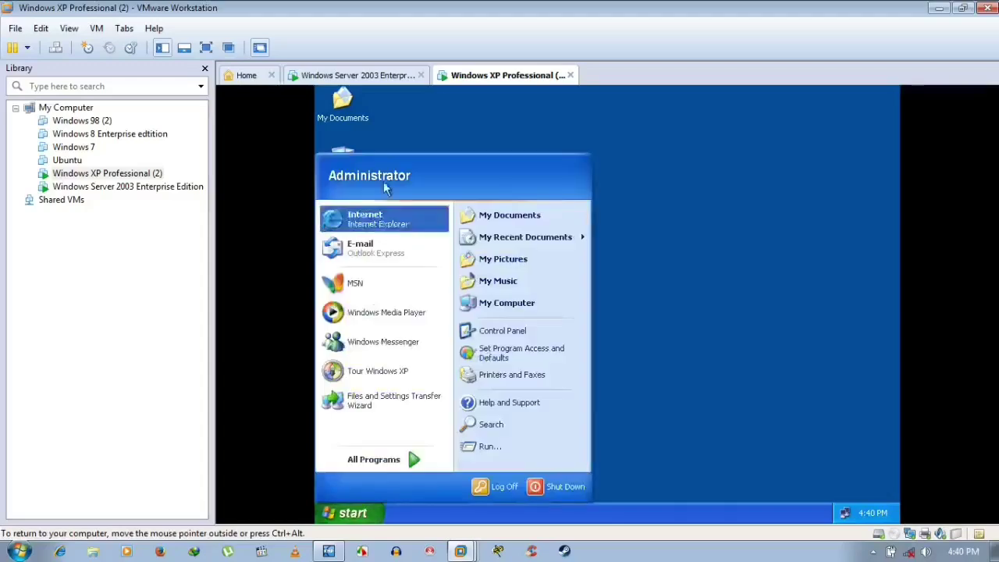
click(348, 75)
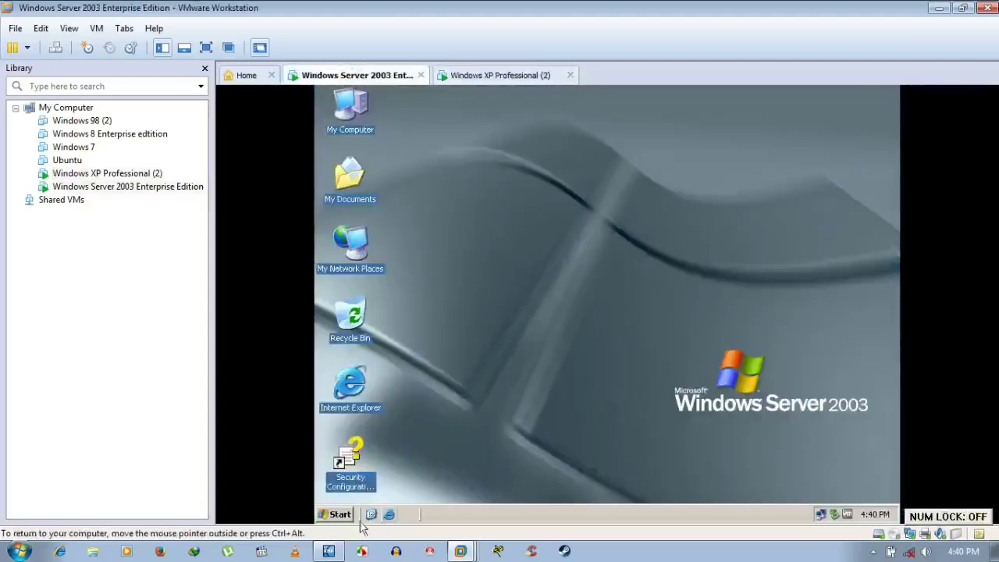
click(348, 516)
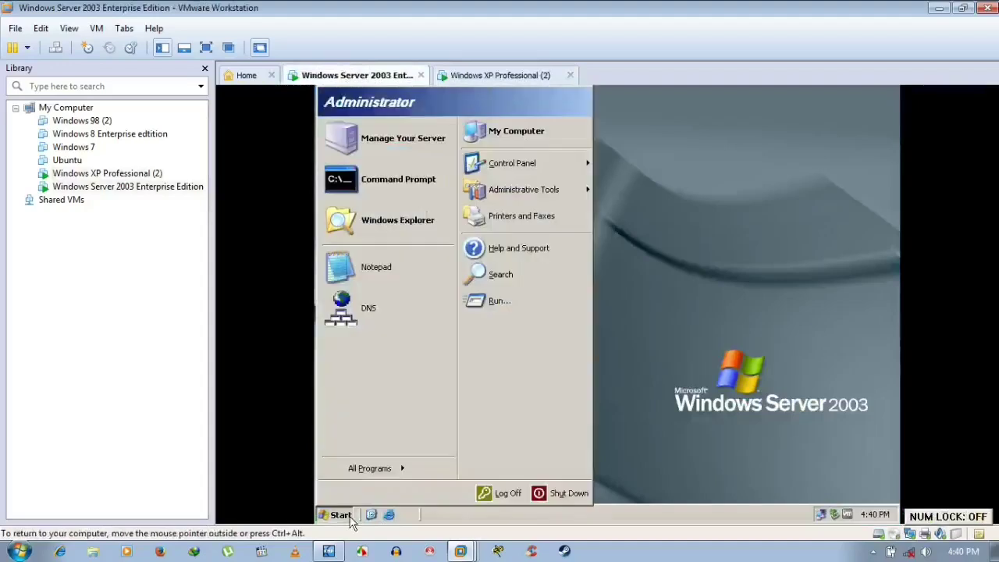
click(865, 218)
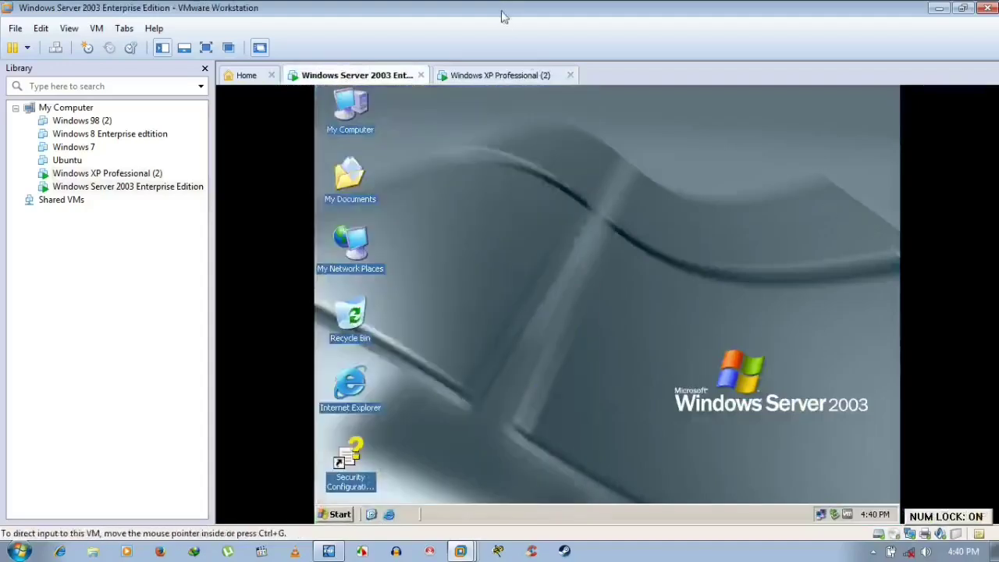
click(533, 74)
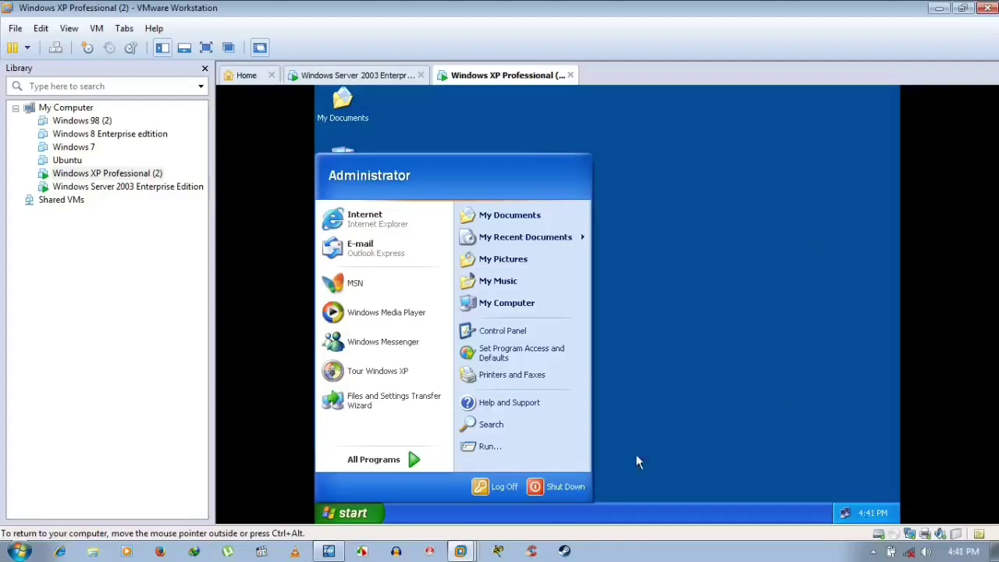
click(726, 451)
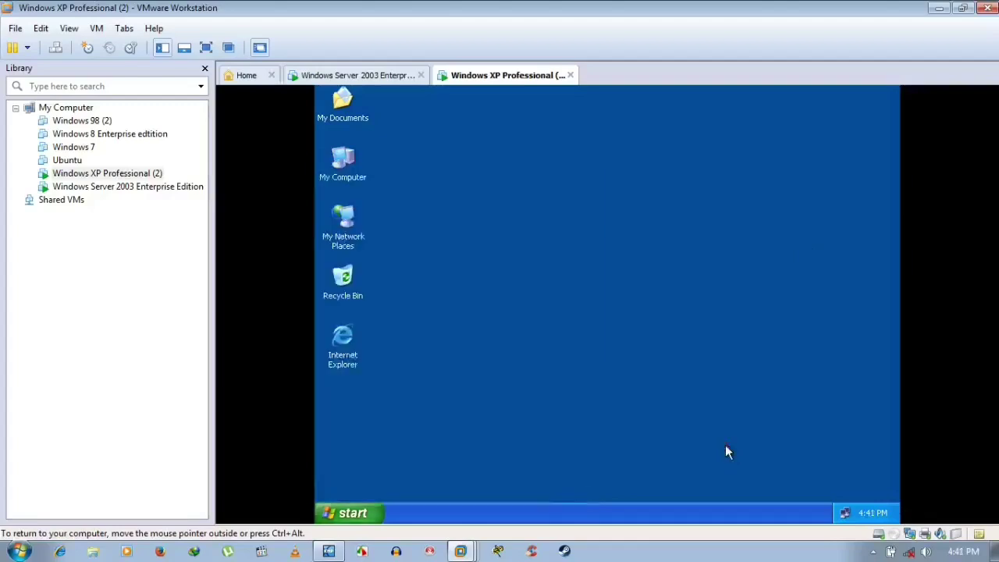
click(873, 552)
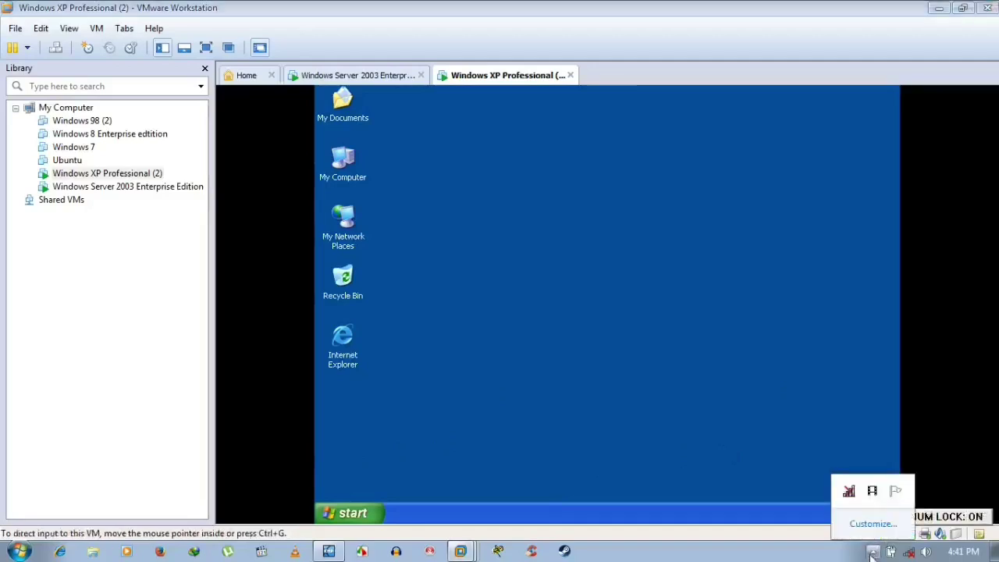